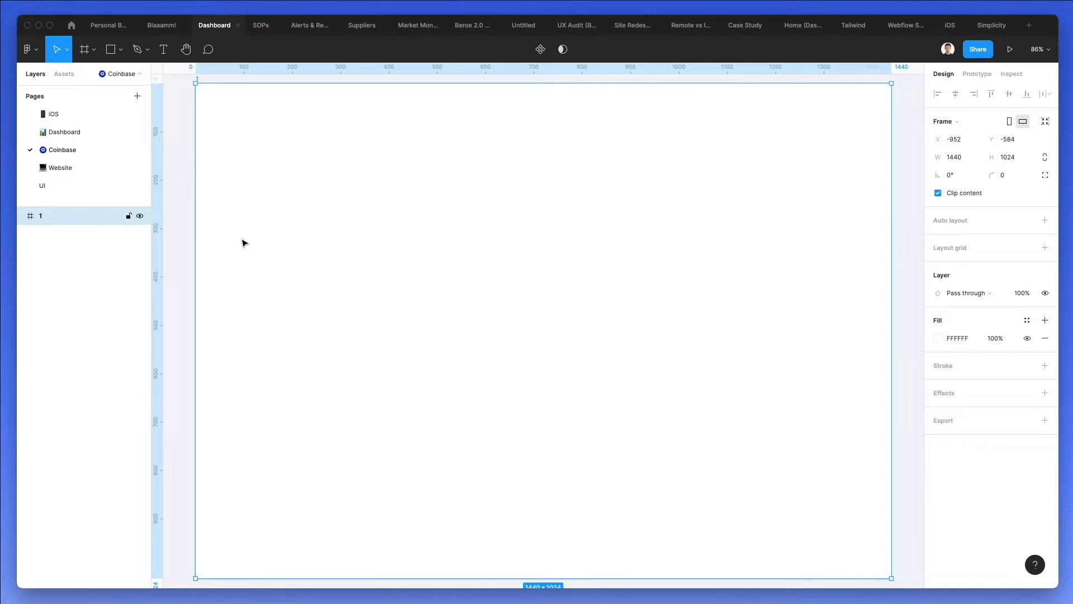
Draw a full-height sidebar rectangle about 274 × 1024 px along the frame's left edge.
click(189, 232)
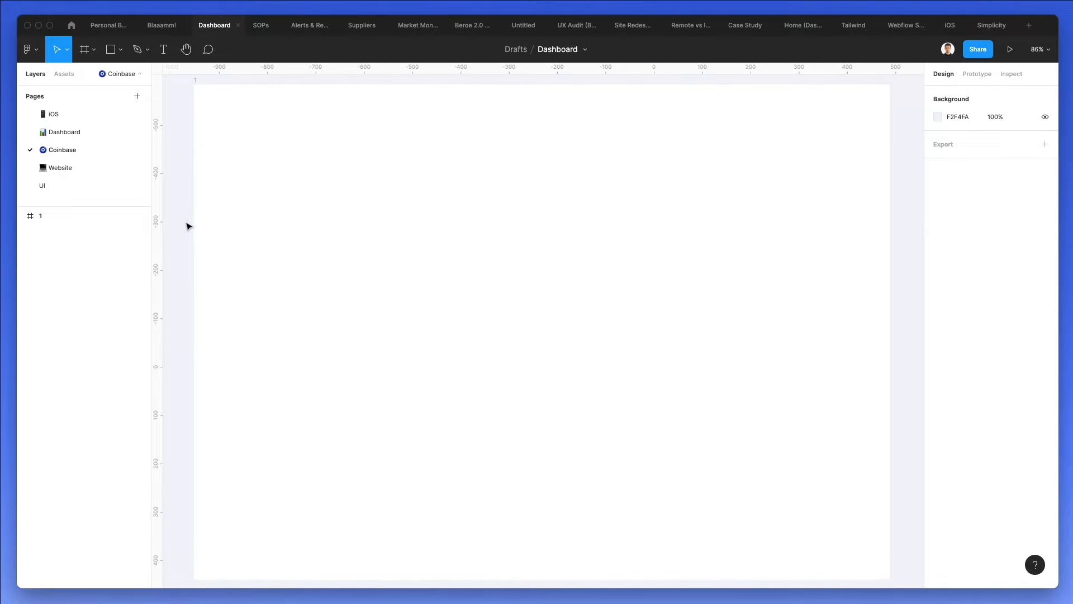
key(r)
mouse_move(197, 87)
mouse_down()
mouse_move(319, 437)
mouse_move(328, 577)
mouse_up()
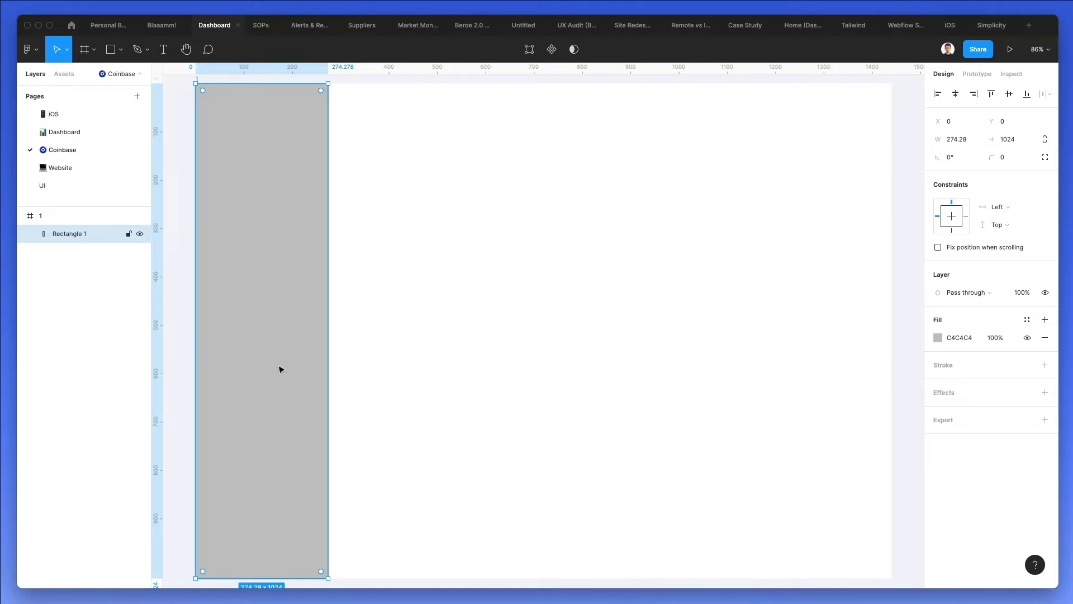
scroll(276, 196, up, 1)
scroll(286, 161, right, 1)
scroll(333, 209, down, 1)
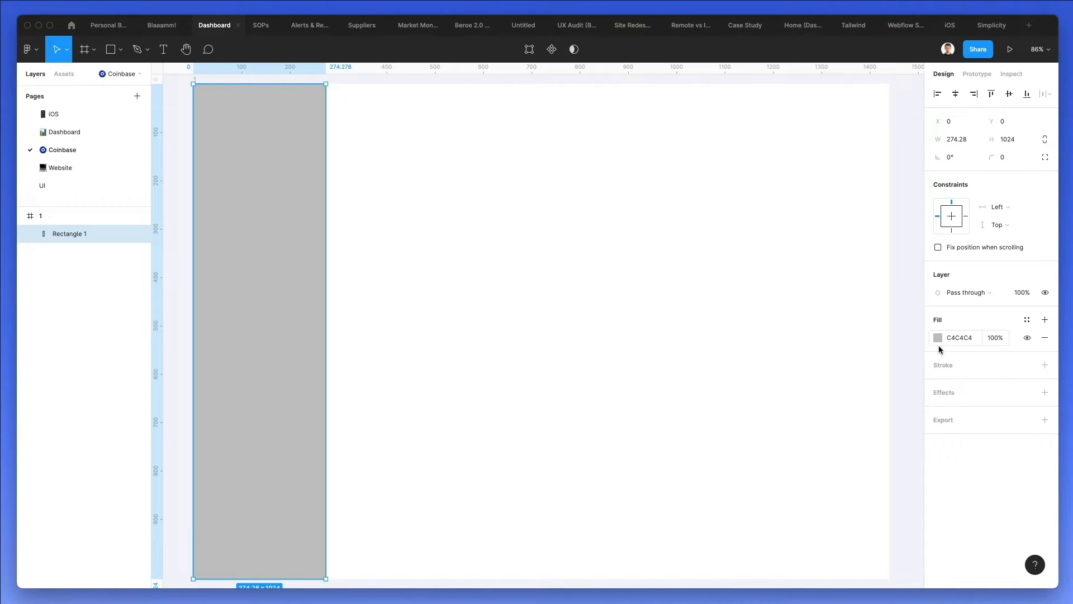
Give the sidebar rectangle a white FFFFFF fill and a 1 px black inside stroke.
click(938, 338)
drag(833, 409, 791, 308)
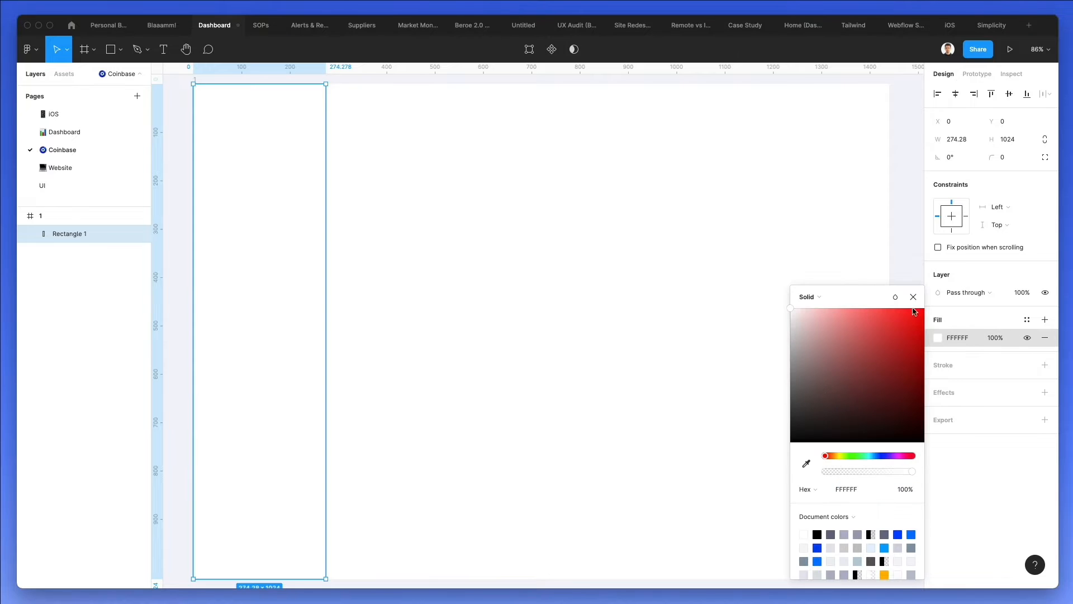
click(953, 366)
click(954, 366)
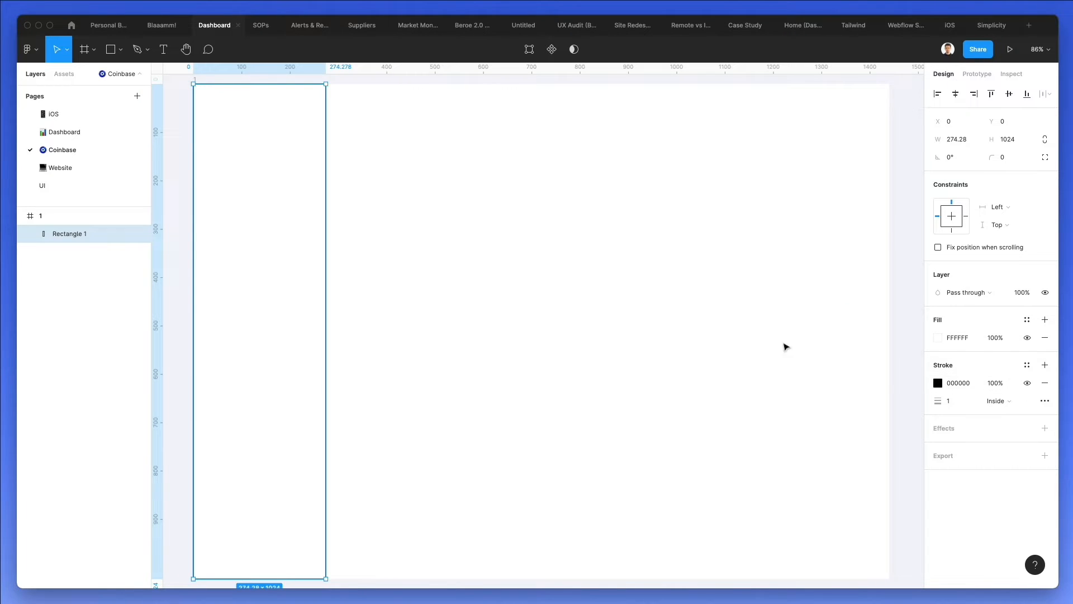
click(654, 356)
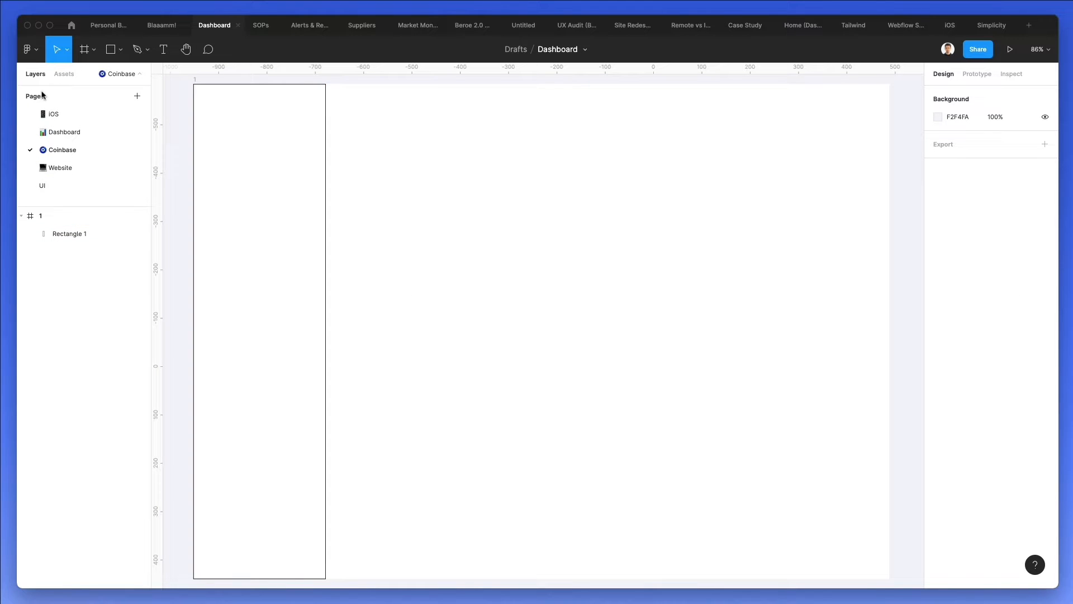
Draw a vertical 1024 px line along the sidebar rectangle's right edge, and delete the rectangle.
key(l)
drag(324, 85, 337, 579)
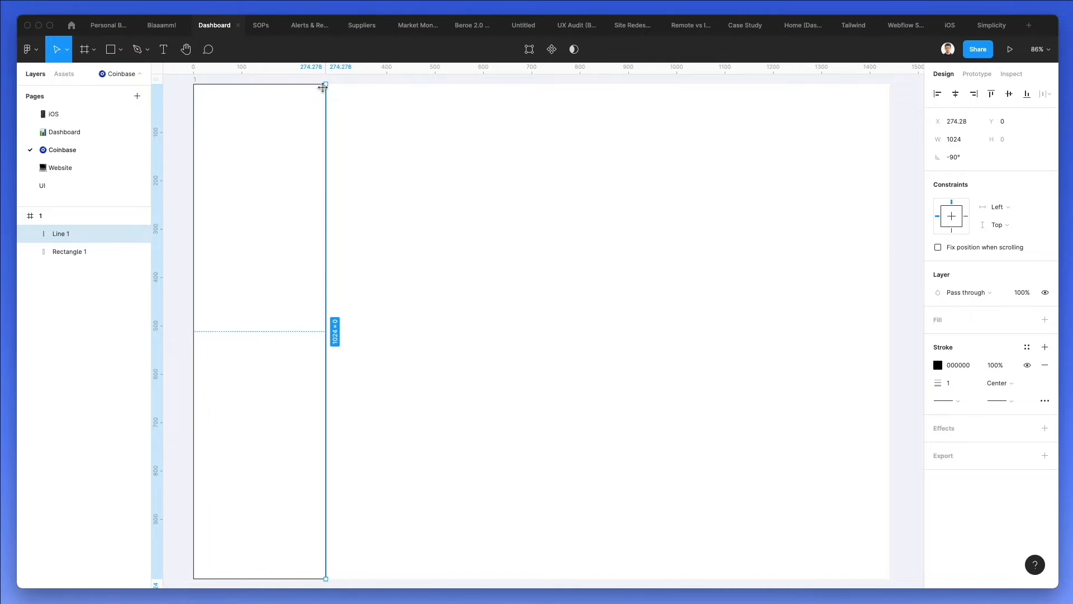
click(305, 281)
key(Delete)
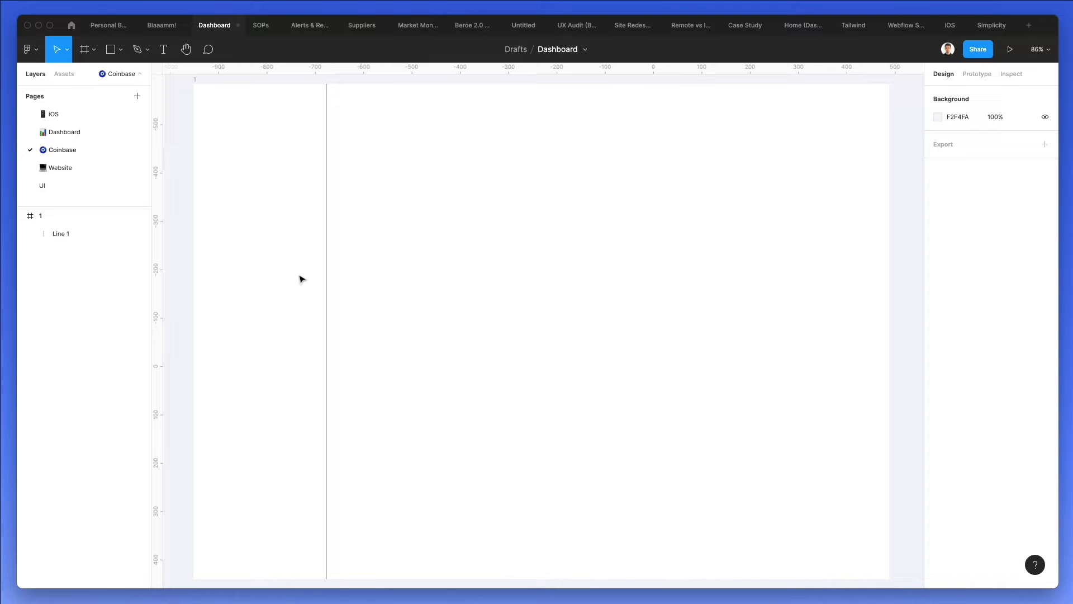
Nudge the vertical divider line 5 px to the right, to X 279.28.
click(327, 193)
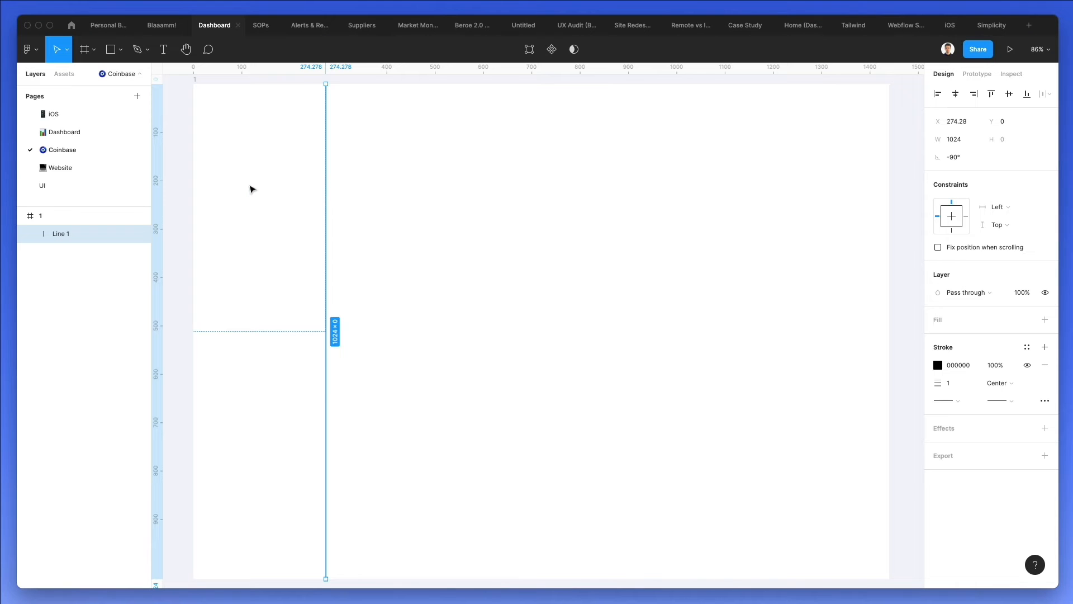
key(Right)
key(Right)
key(Right)
key(Right)
key(Right)
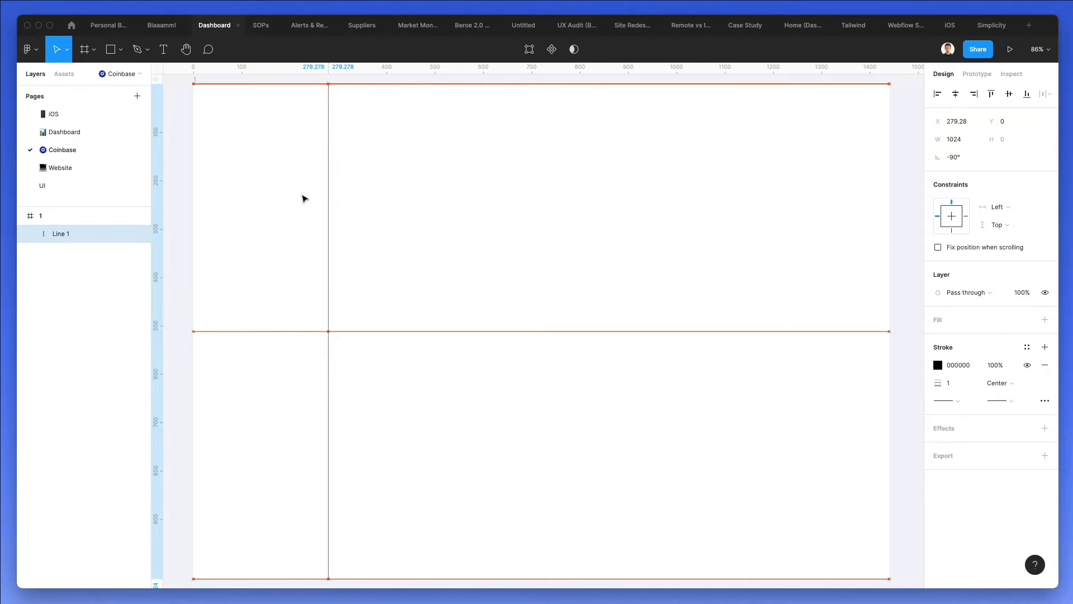
Add a horizontal header line about 1155 px long at about Y 74, ending at the frame's right edge.
key(ctrl+v)
drag(330, 89, 472, 366)
drag(386, 331, 635, 122)
drag(824, 119, 889, 119)
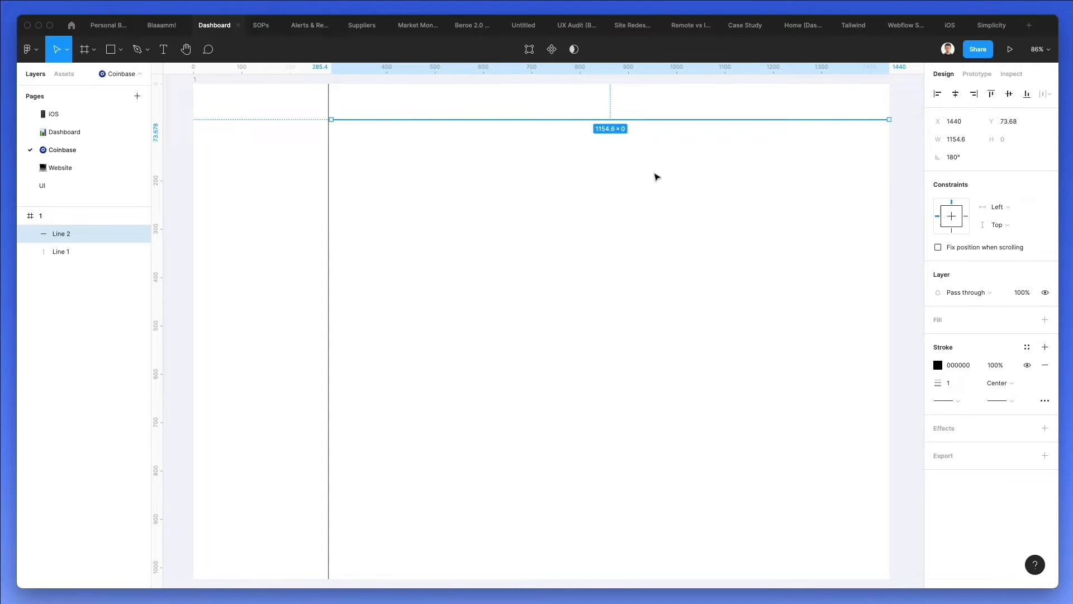
Extend the left end of the horizontal header line to meet the vertical divider.
click(656, 175)
click(378, 123)
drag(328, 120, 328, 120)
click(395, 180)
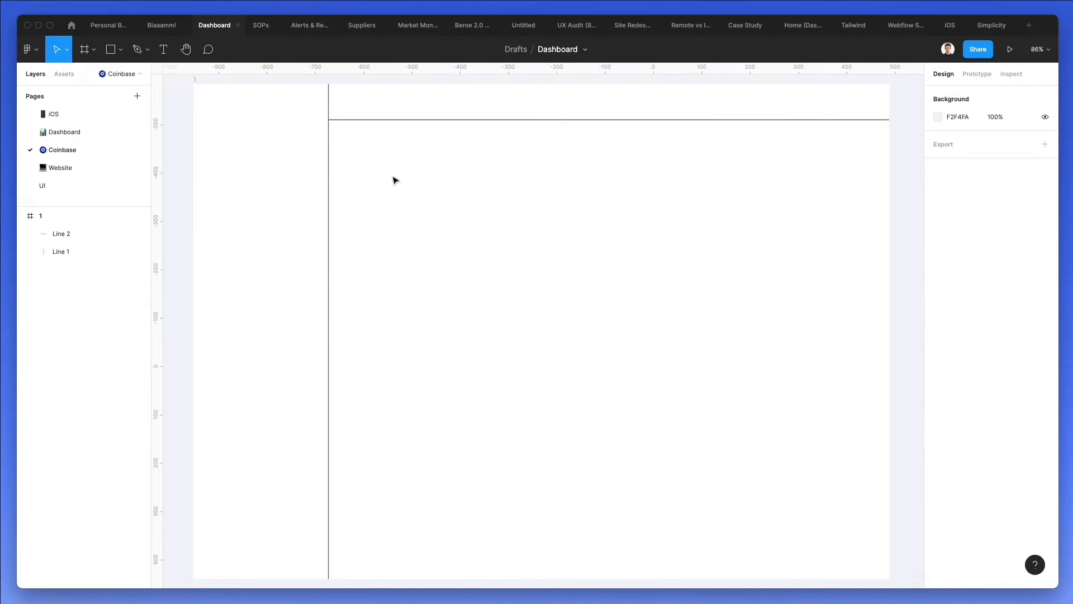
drag(396, 180, 315, 110)
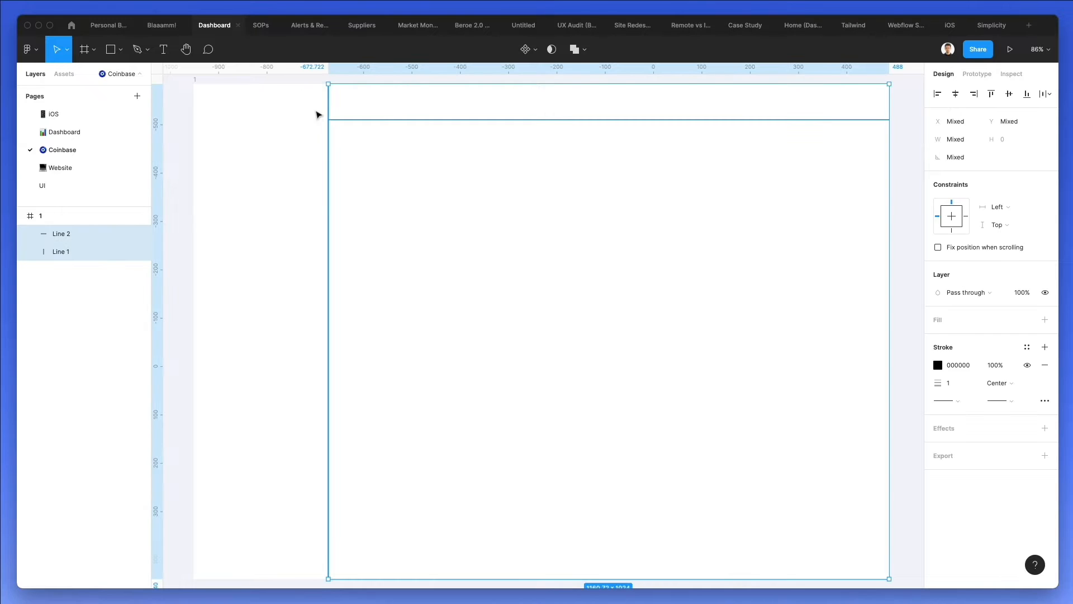
click(427, 160)
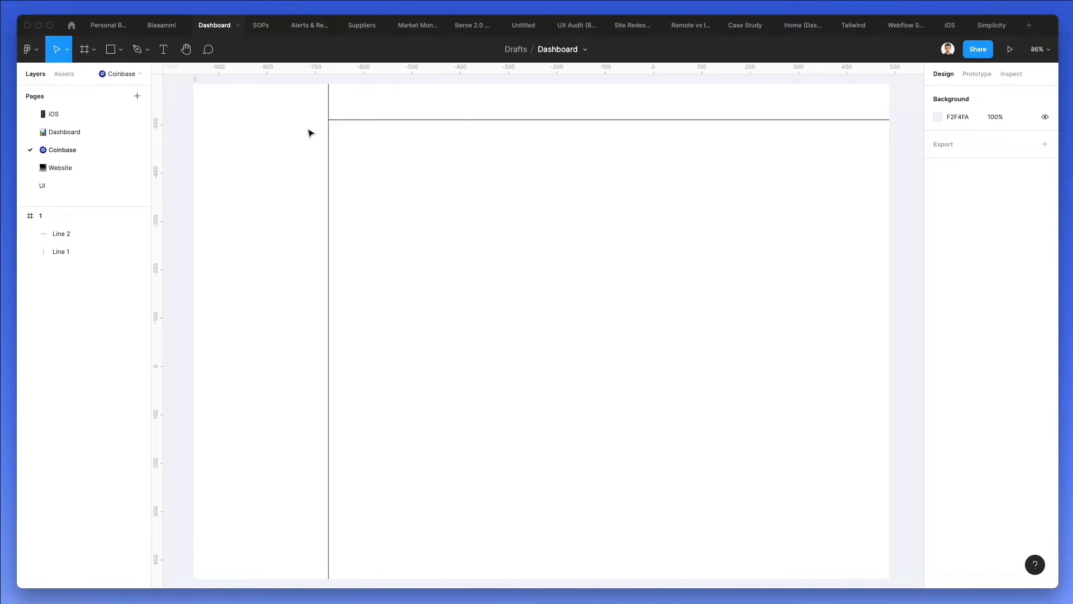
Draw a content-area rectangle about 1161 × 950 px filling the frame below the header line and right of the divider.
key(r)
mouse_move(193, 83)
mouse_down()
mouse_move(307, 362)
mouse_move(336, 546)
mouse_move(329, 579)
mouse_up()
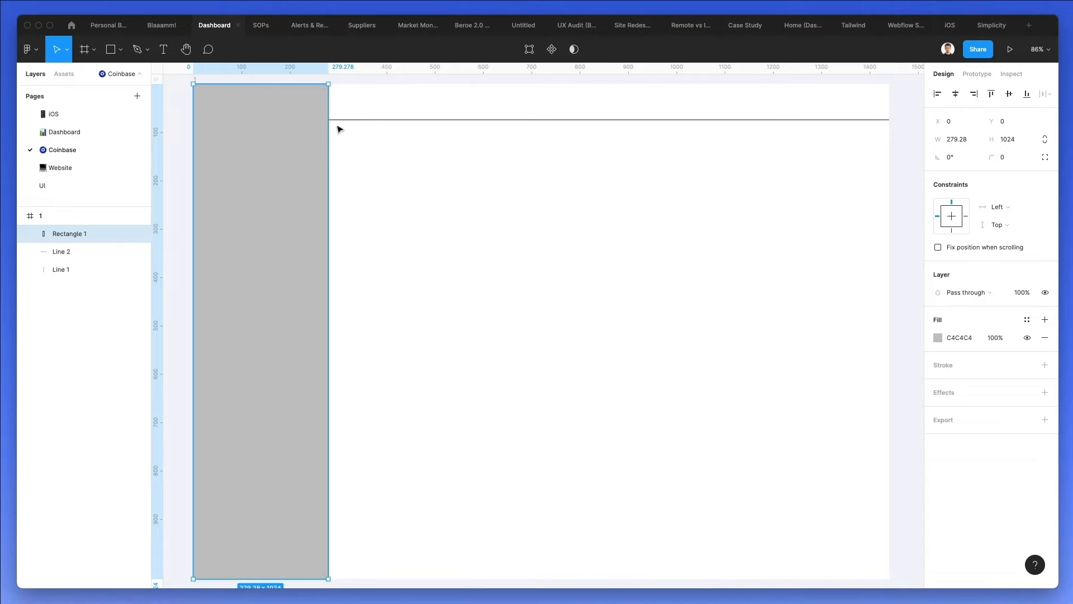
drag(205, 94, 889, 122)
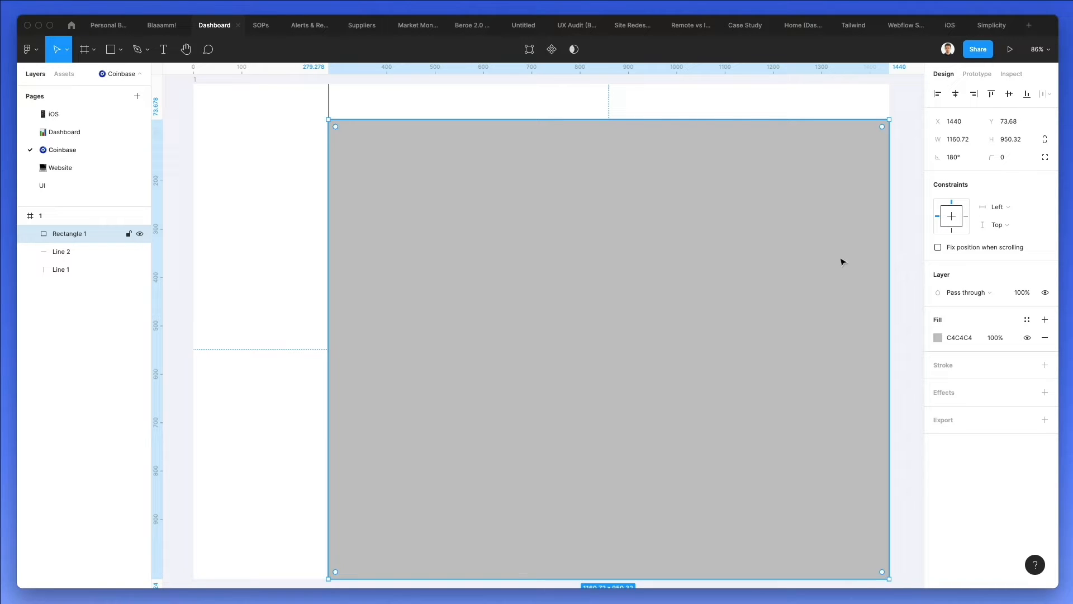
Fill the content-area rectangle with the light bluish gray F6F7FA.
click(937, 339)
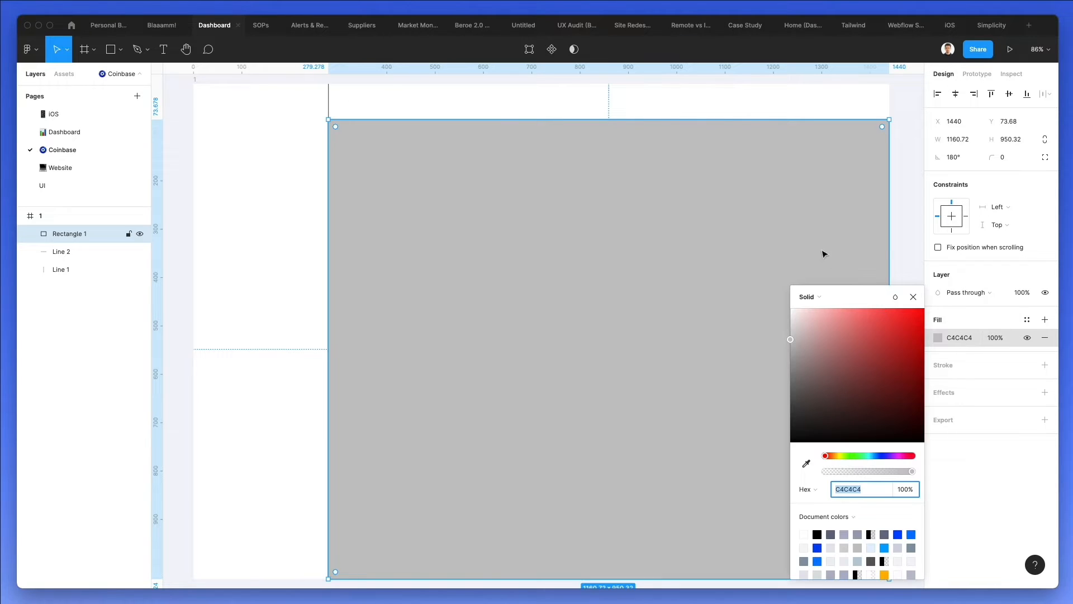
click(879, 455)
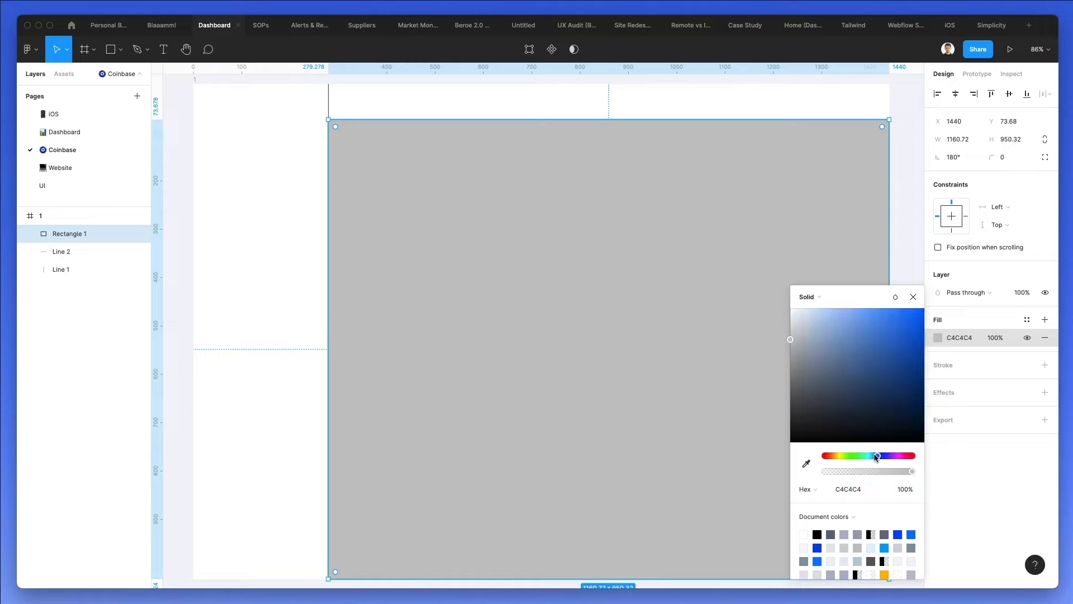
drag(790, 308, 789, 313)
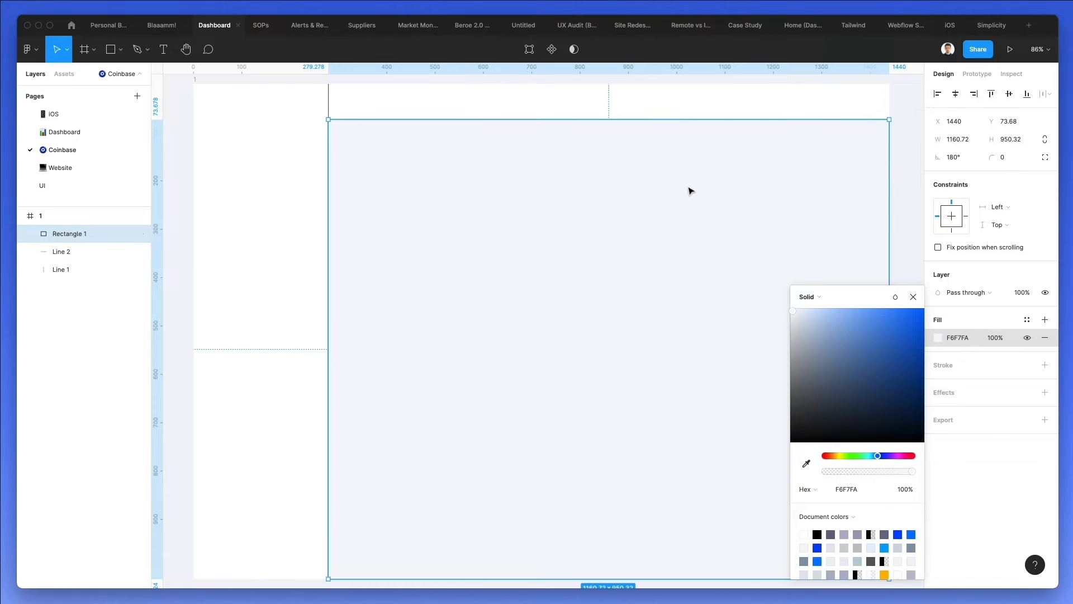
click(300, 162)
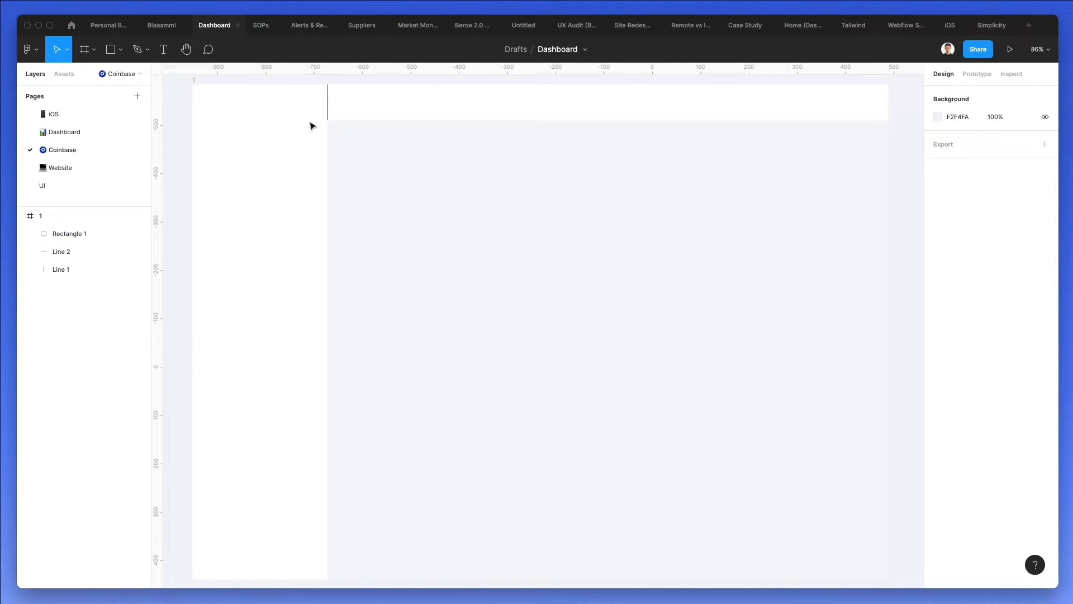
Nudge the content-area rectangle 1 px down and 1 px right to uncover both divider lines.
click(347, 134)
key(Down)
key(Right)
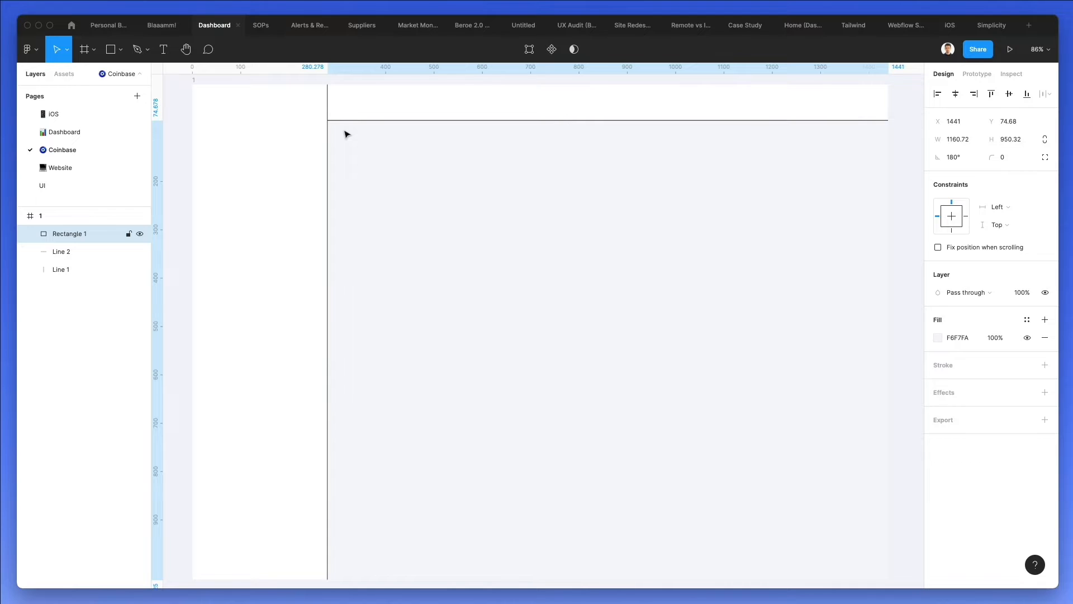
Lower the black stroke opacity of both the vertical and horizontal divider lines to 17%.
click(322, 103)
click(327, 103)
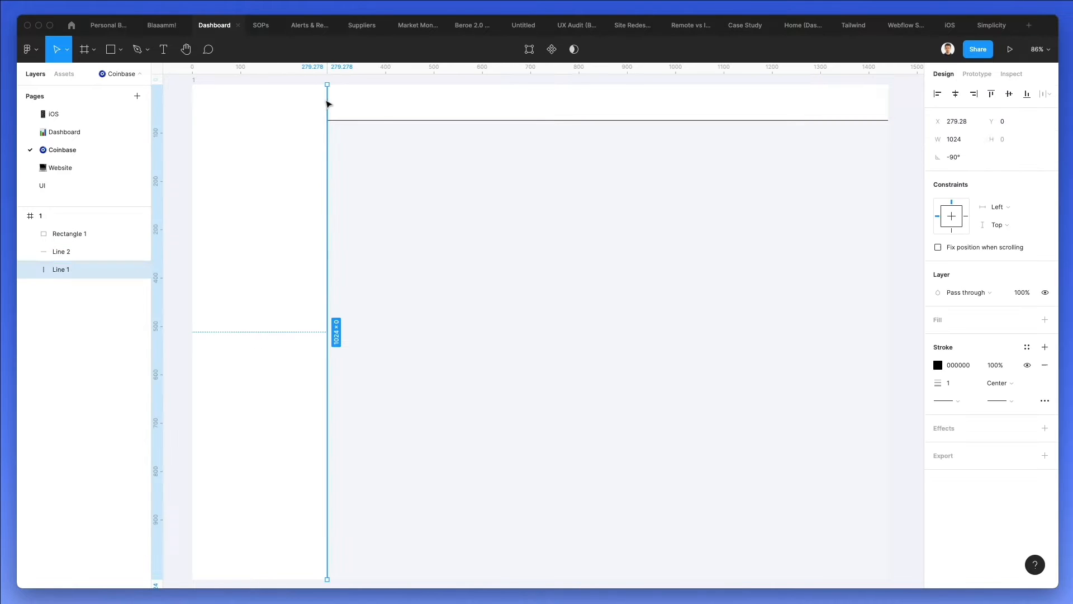
shift+click(384, 121)
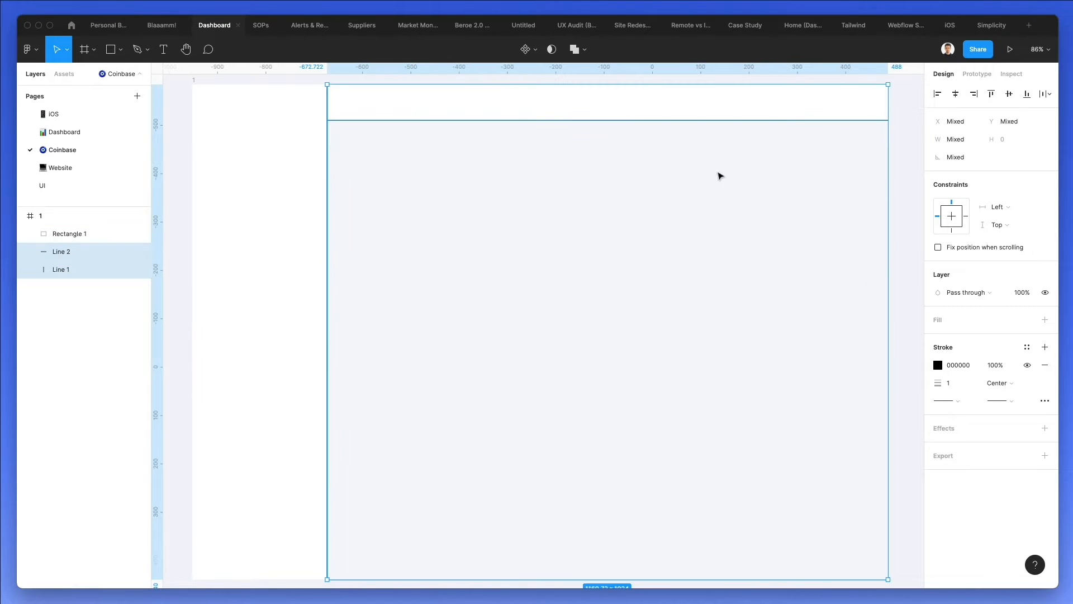
click(934, 369)
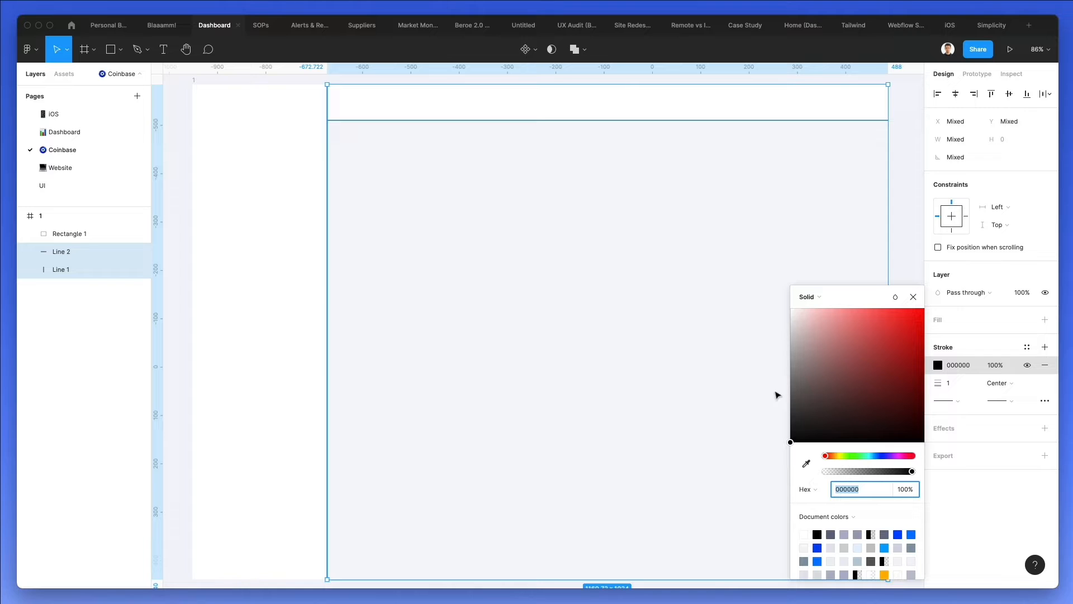
click(861, 474)
drag(860, 475, 839, 474)
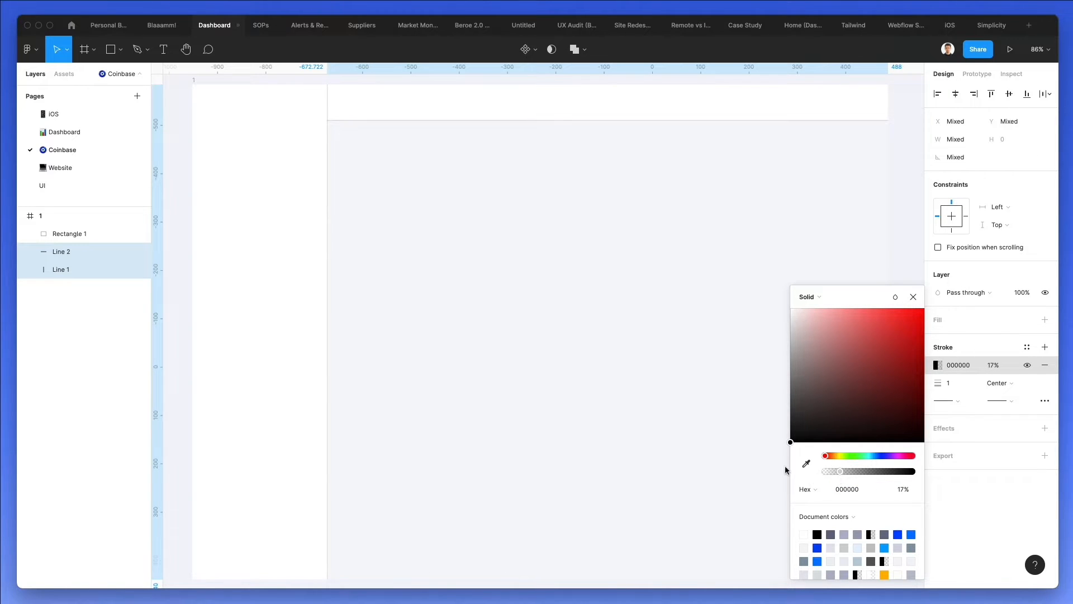
click(287, 307)
Add a drop shadow to the whole dashboard frame and set its blur to 24.
scroll(288, 307, down, 5)
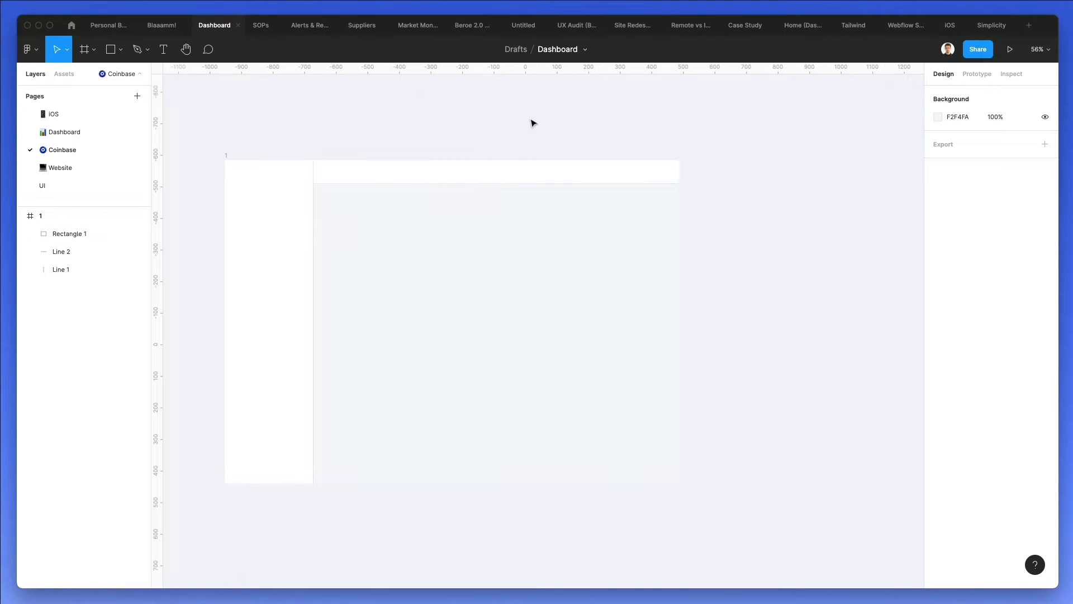
click(227, 159)
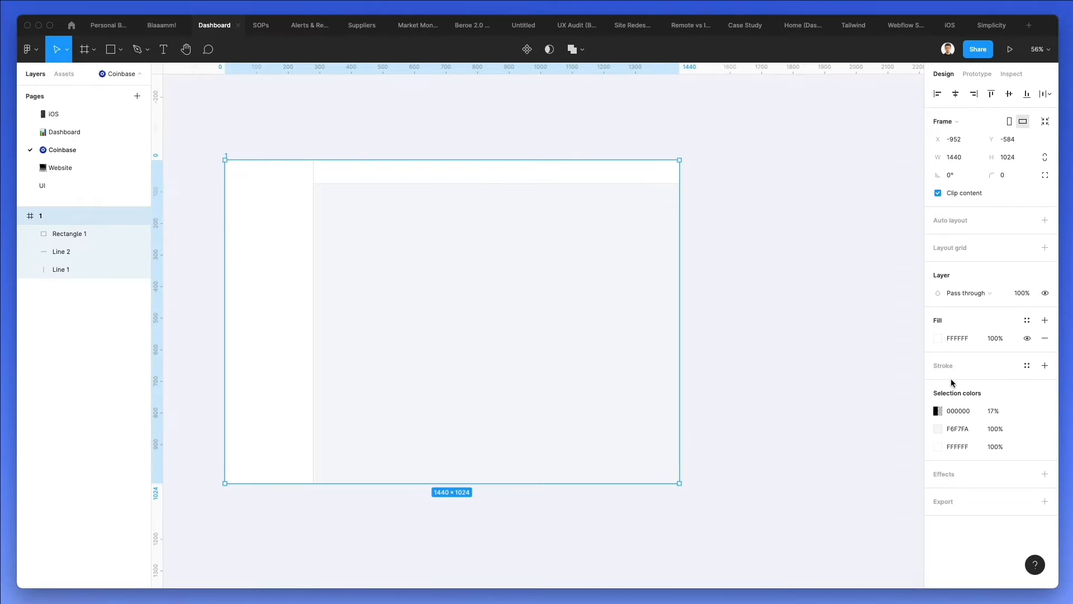
click(944, 475)
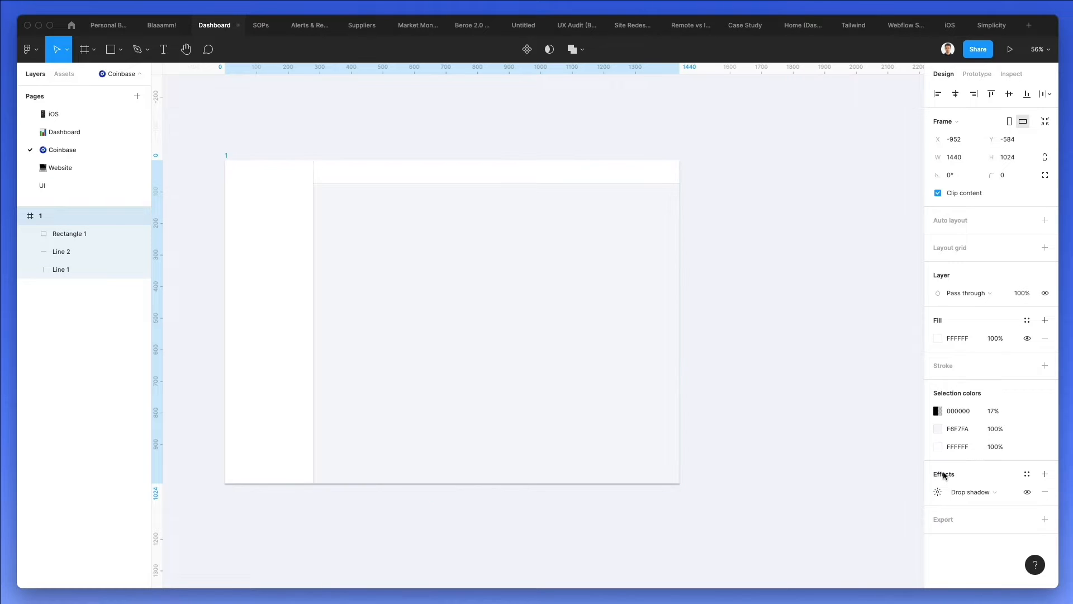
click(938, 491)
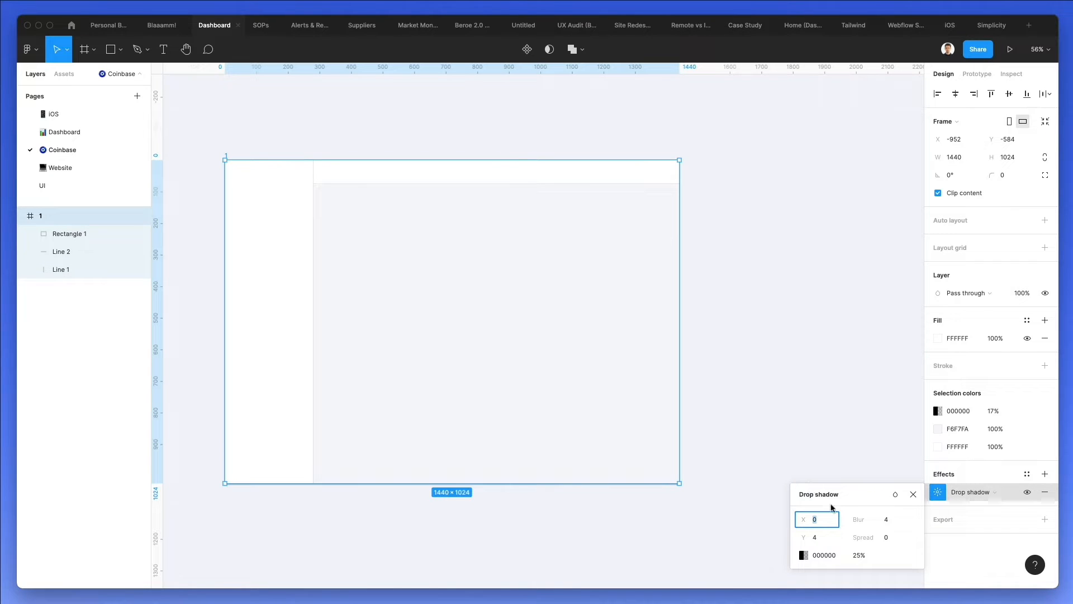
click(887, 520)
text(14)
key(Return)
key(shift+Up)
Set the frame's drop shadow to a Y offset of 12 and an opacity of 7%.
click(824, 538)
key(Up)
key(Up)
key(Up)
key(Up)
key(Up)
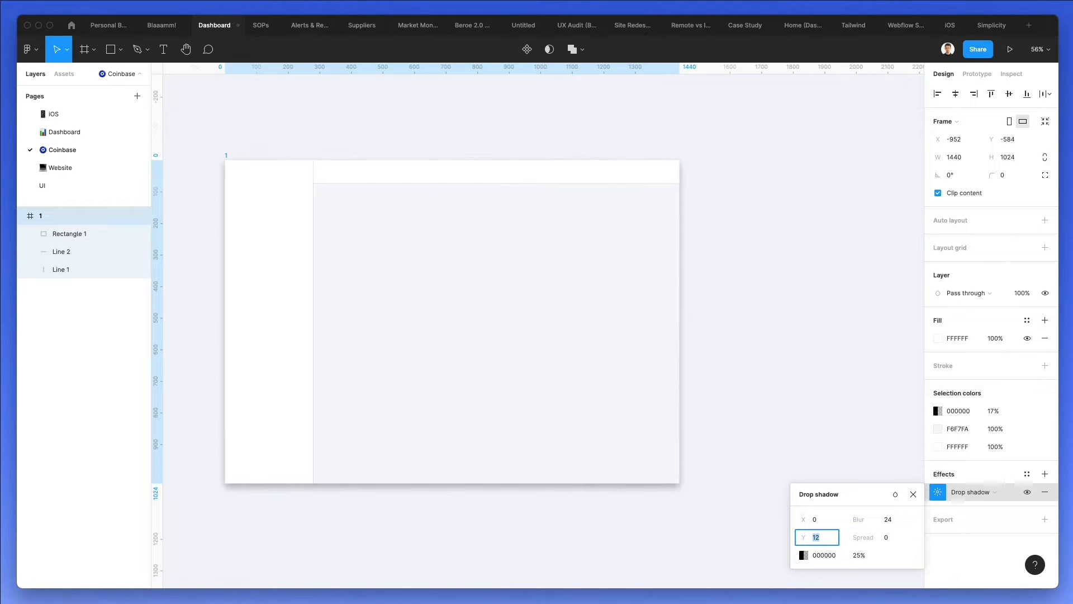
click(859, 555)
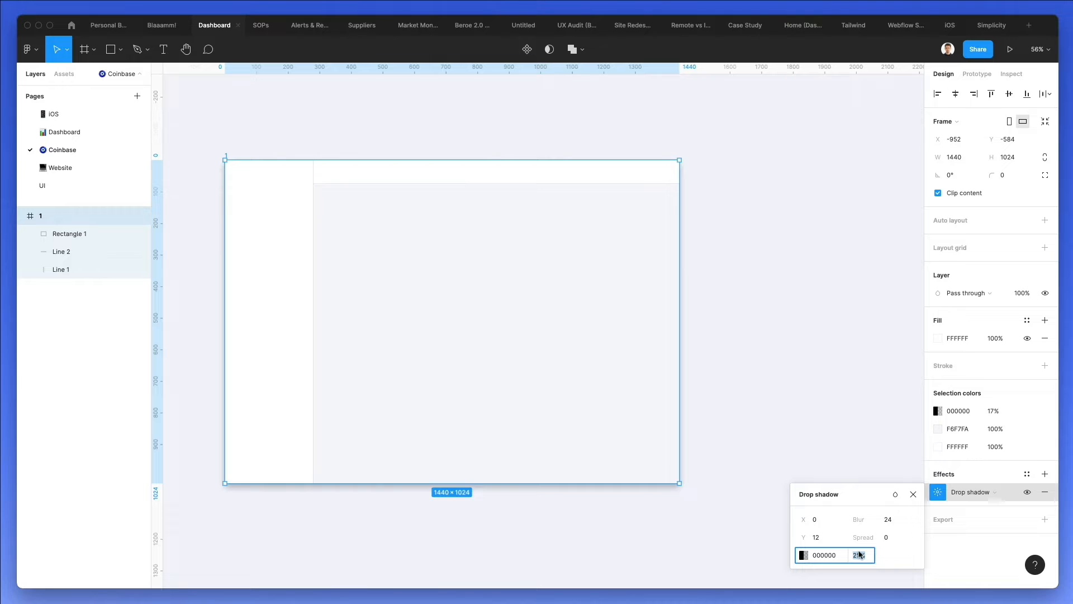
key(shift+Down)
key(shift+Down)
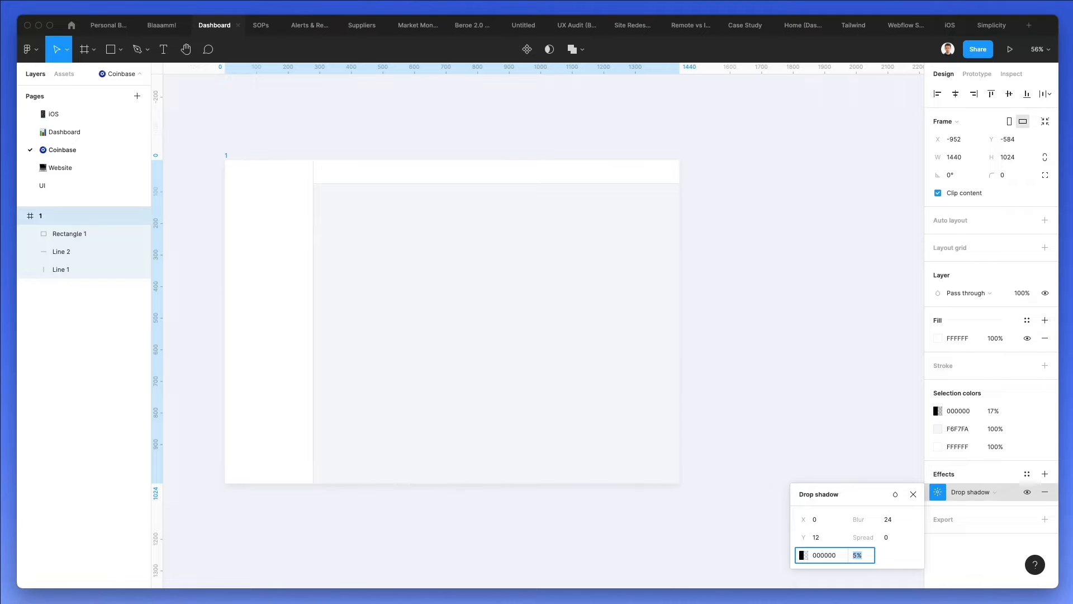
Round the dashboard frame's corners with a radius of 13.
drag(991, 175, 95, 174)
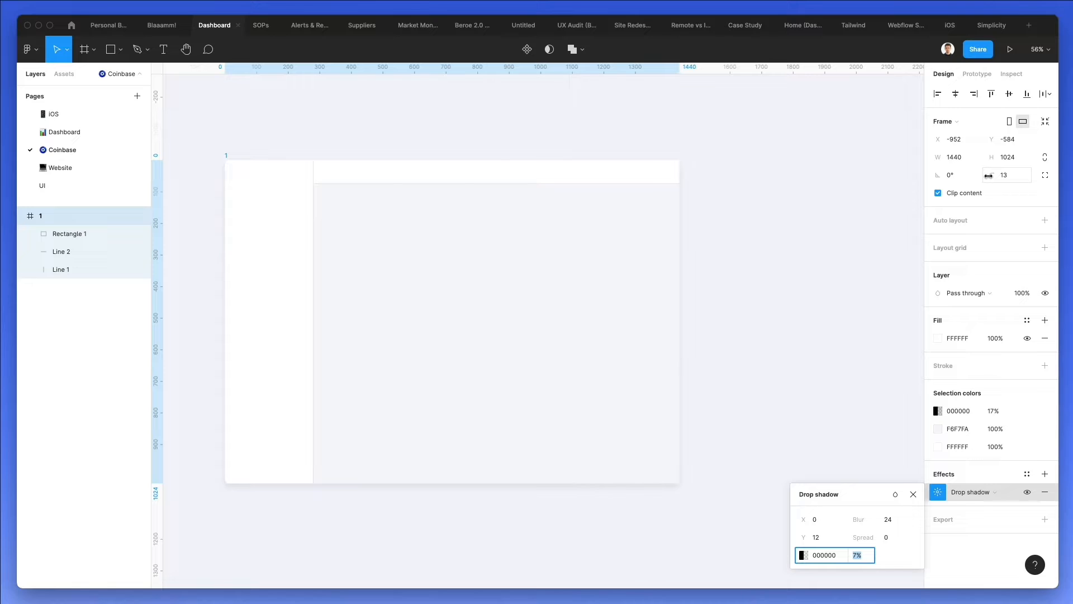
click(716, 185)
scroll(250, 158, up, 4)
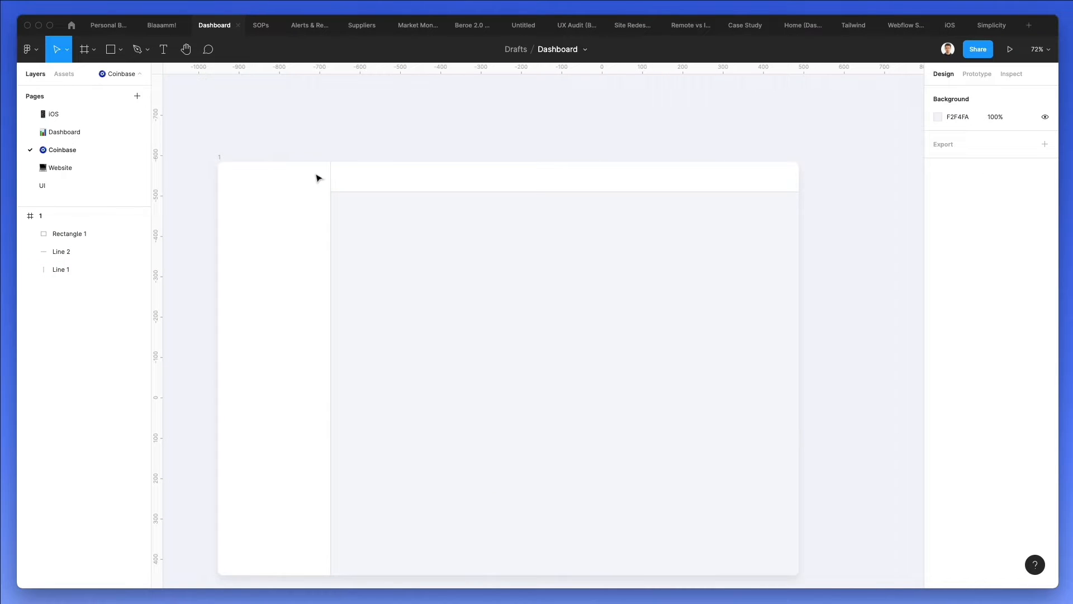
Lock the content background rectangle and both divider lines.
click(361, 220)
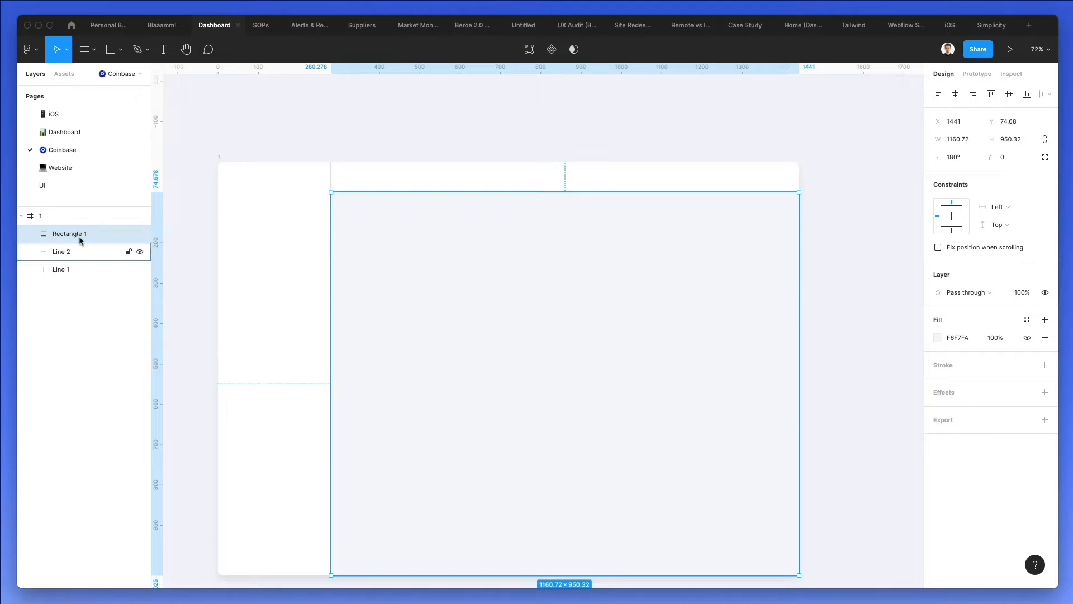
click(128, 235)
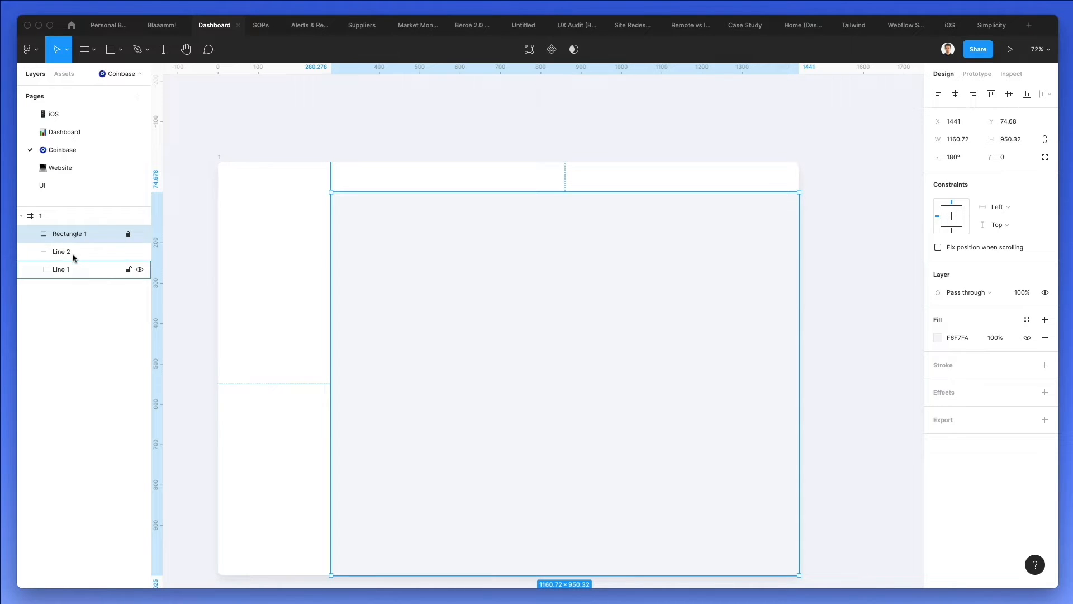
click(525, 273)
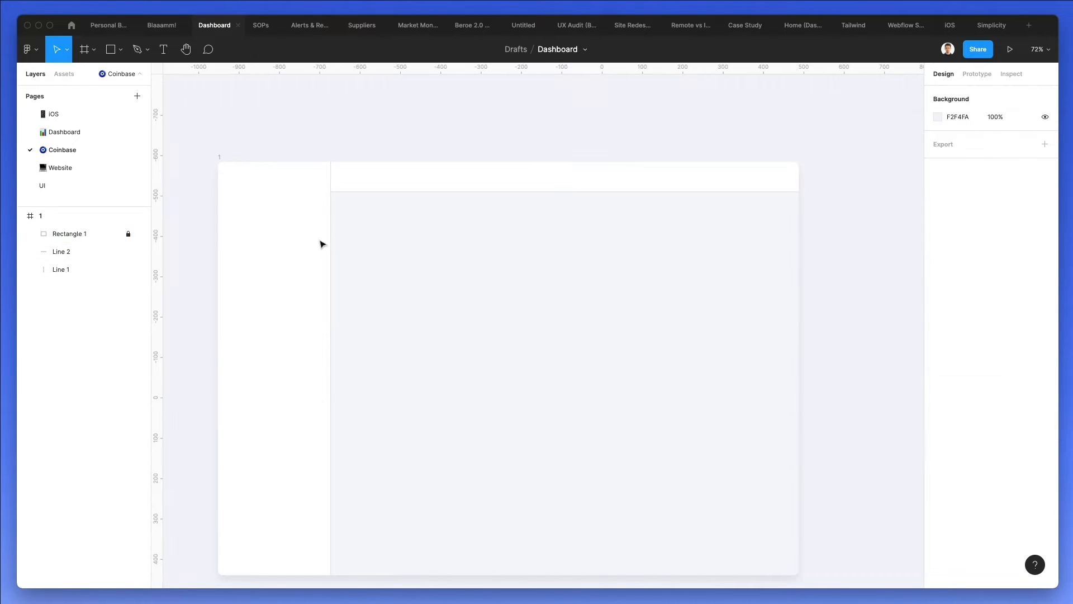
drag(330, 204, 389, 253)
key(super+z)
scroll(291, 199, left, 1)
drag(293, 172, 456, 241)
click(128, 252)
click(255, 266)
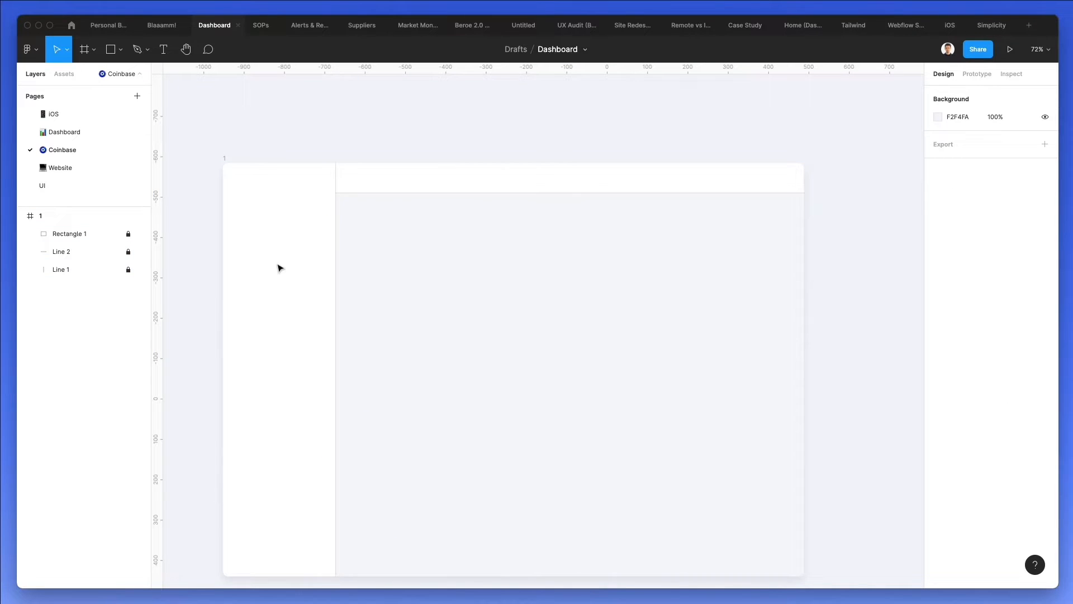
Switch to the web browser and search for "coinbase logo".
scroll(231, 227, up, 2)
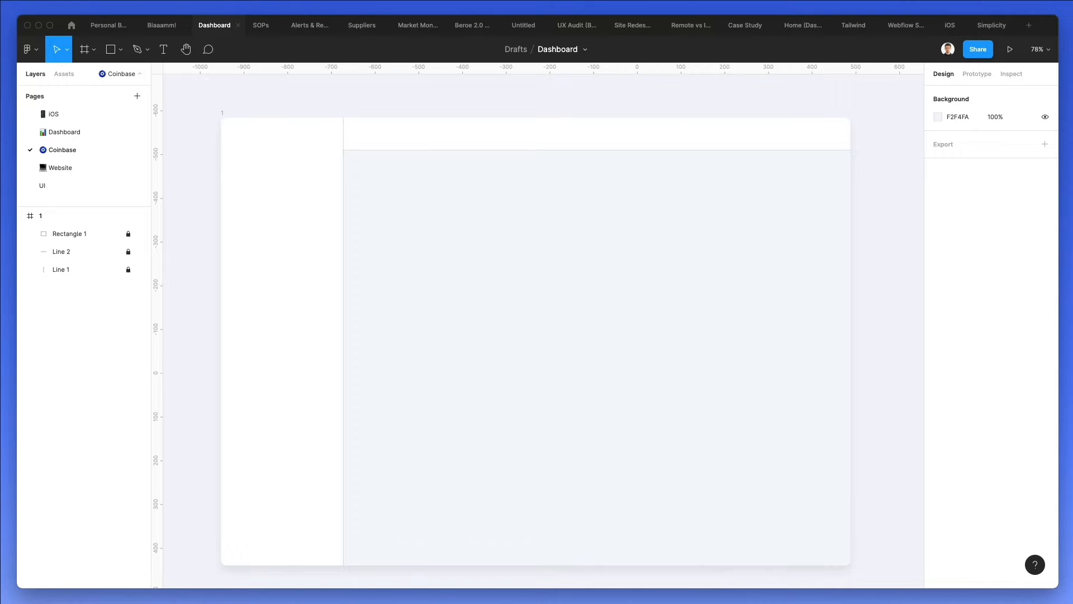
key(super+Tab)
drag(715, 100, 396, 92)
click(518, 93)
text(co)
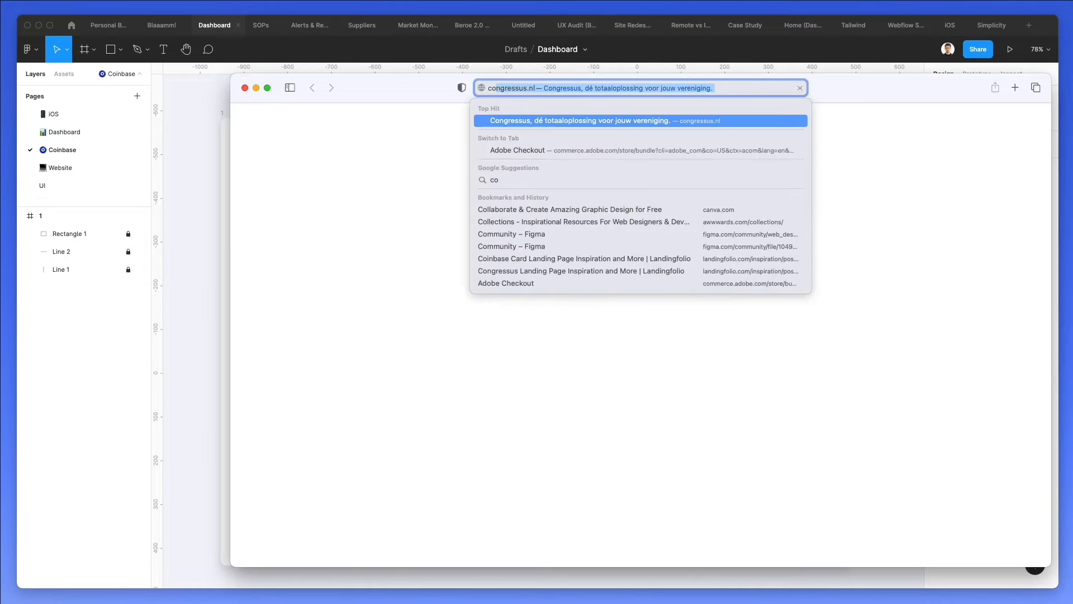
text(inbase logo)
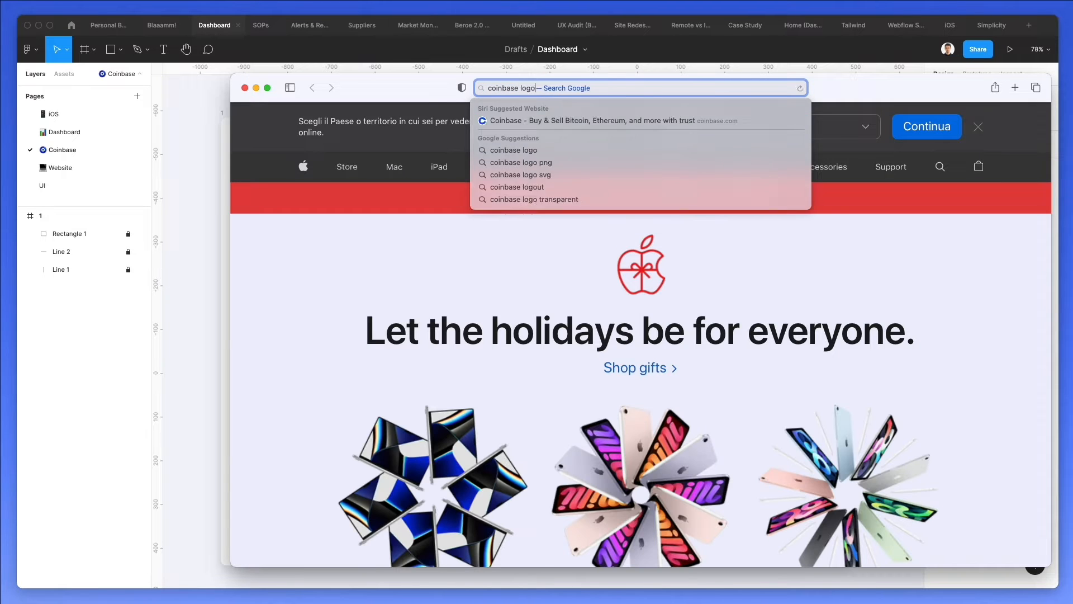
key(Return)
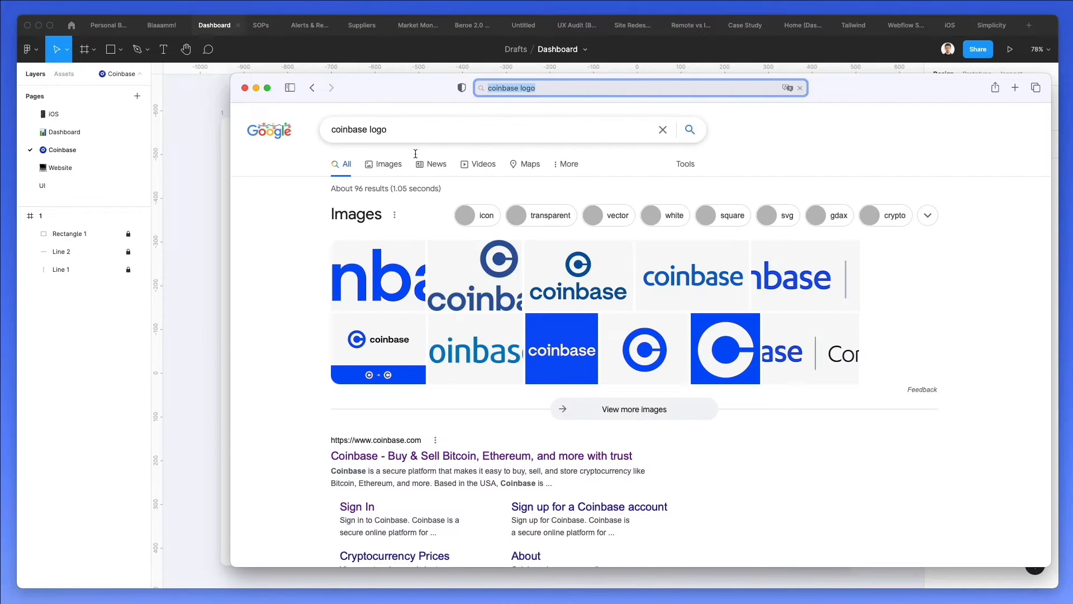
Copy the blue Coinbase wordmark image from the Wikimedia Commons result and return to Figma.
click(412, 281)
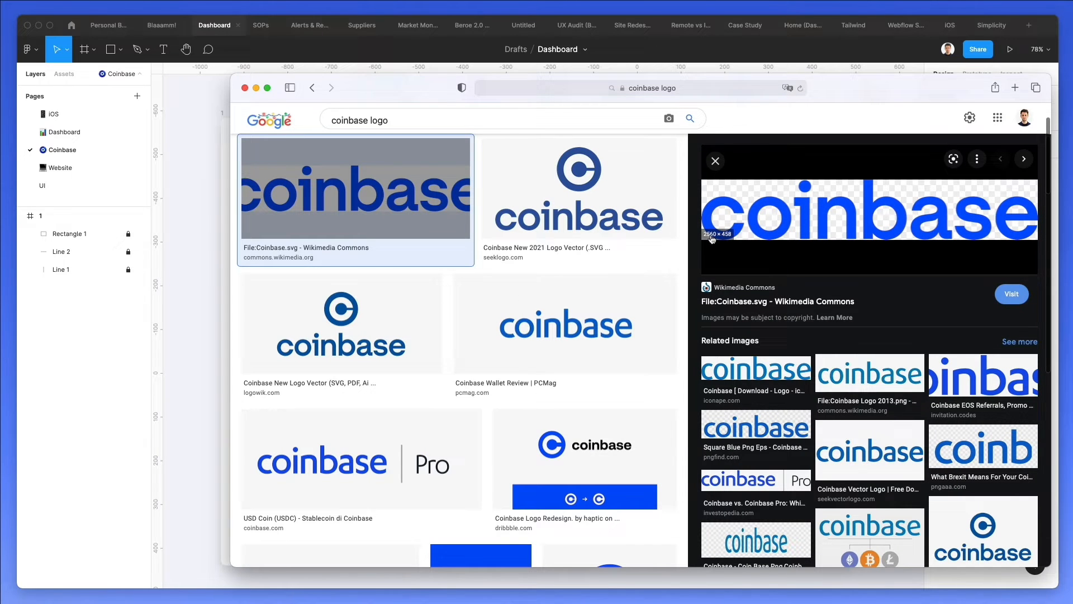
right_click(773, 229)
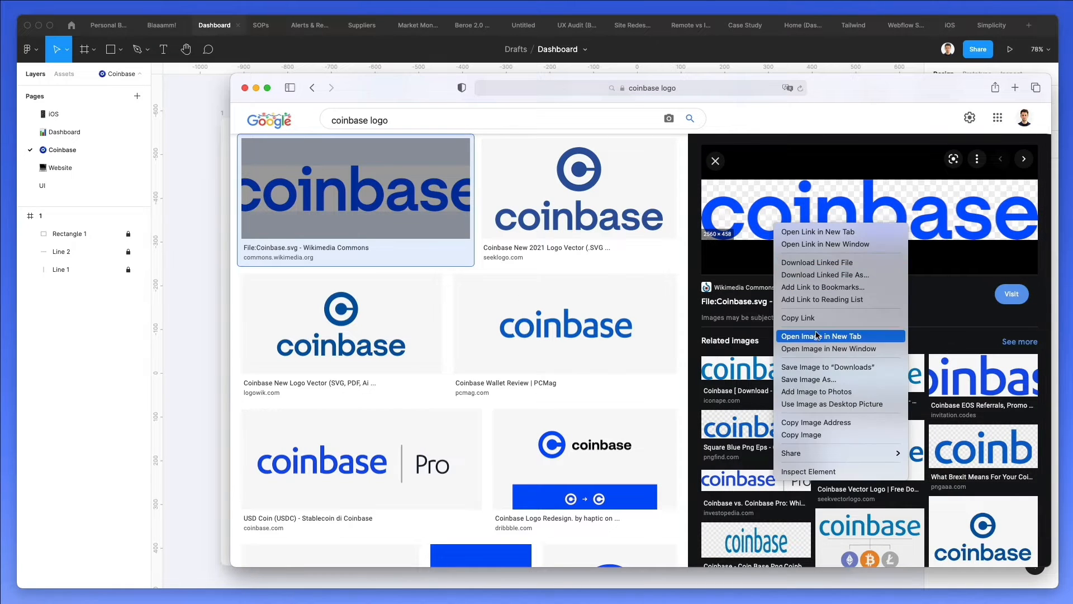
click(802, 435)
click(194, 170)
click(252, 118)
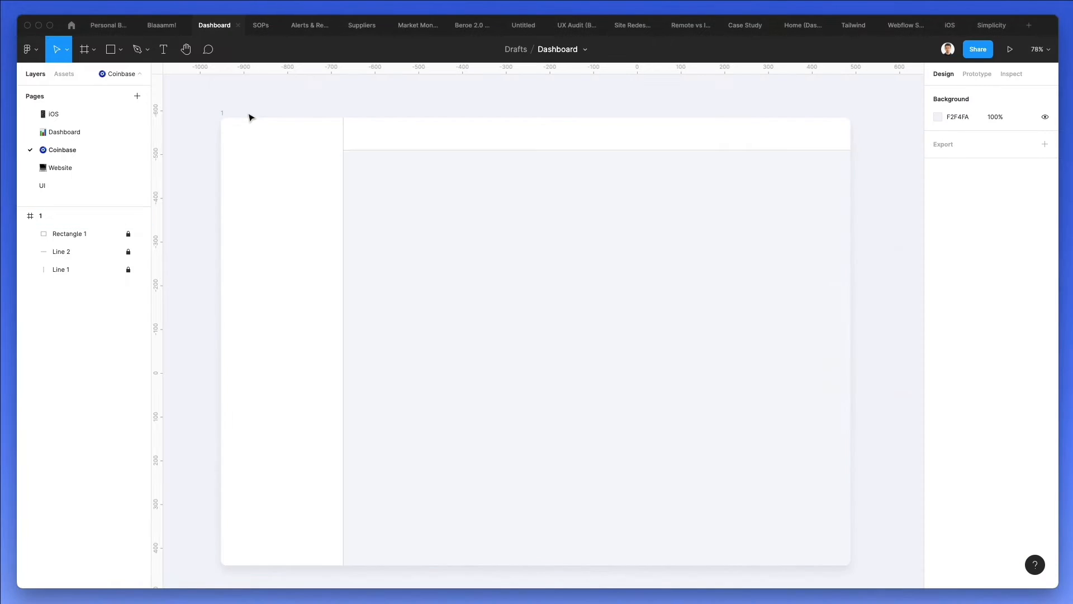
Paste the Coinbase logo and place it at the top of the sidebar, scaled to about 138 × 25.
key(super+v)
drag(500, 147, 313, 156)
scroll(269, 159, down, 2)
scroll(269, 159, down, 3)
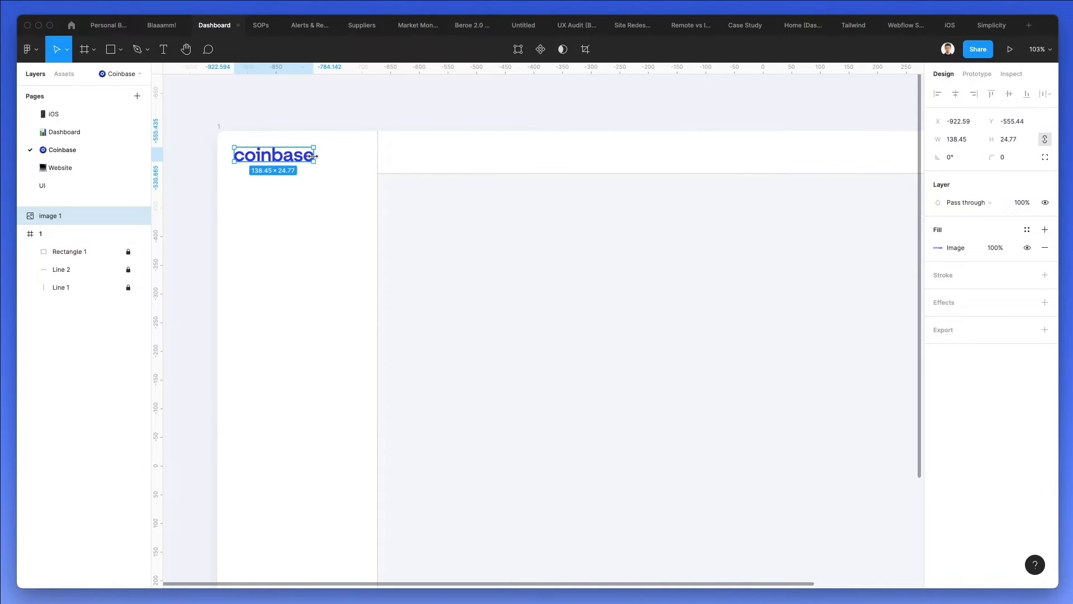
scroll(357, 171, down, 2)
click(353, 172)
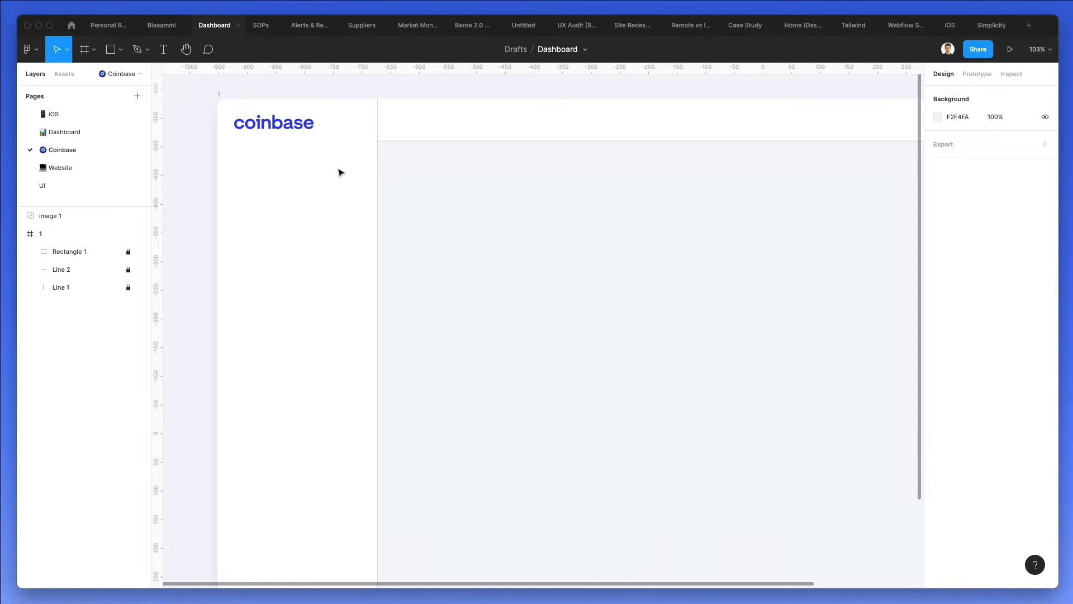
Add the text label "Risorse" in the sidebar below the logo.
key(t)
click(247, 160)
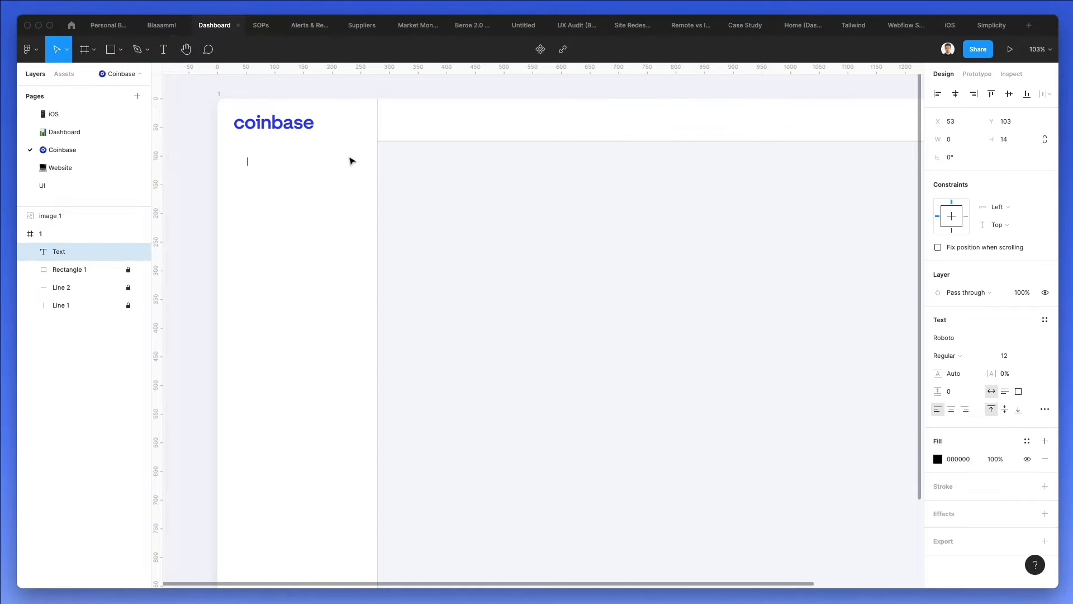
text(Risorse)
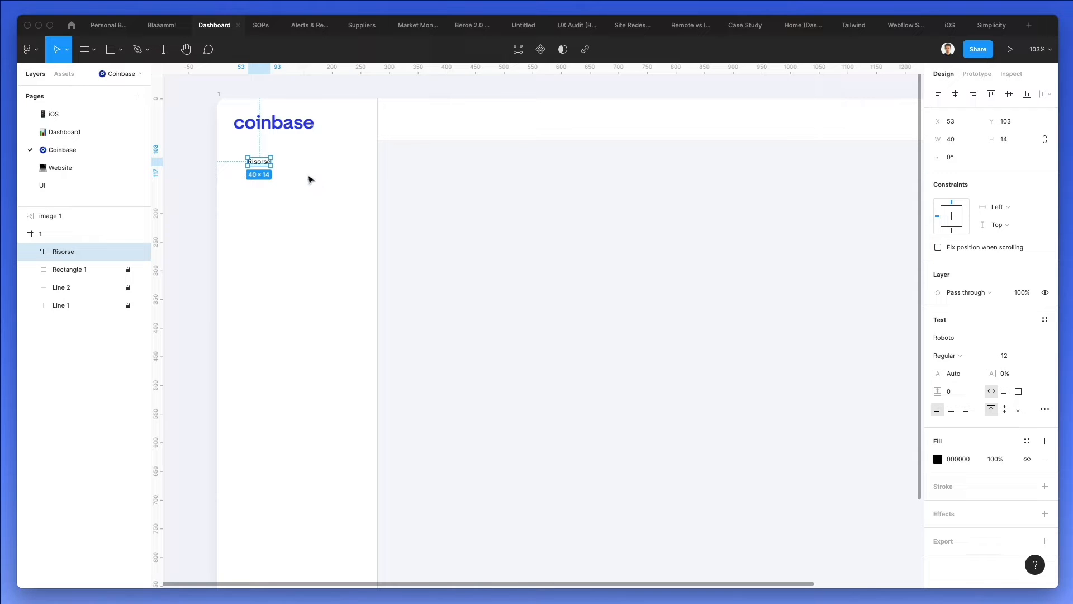
Set the Risorse label to font size 15 in Montserrat.
click(1011, 356)
text(15)
key(Return)
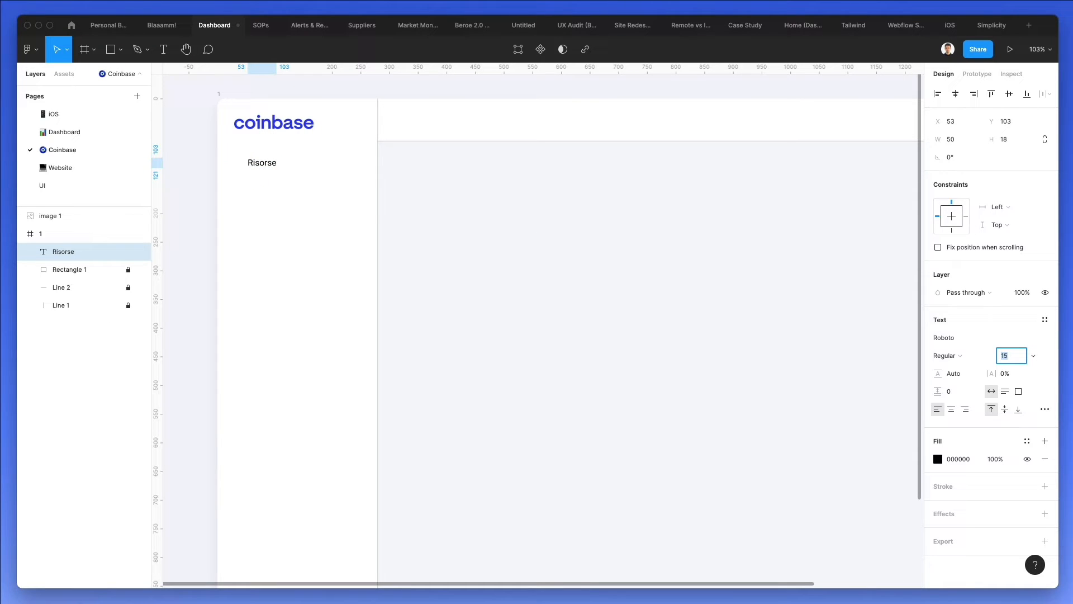
click(942, 338)
text(Montse)
key(Return)
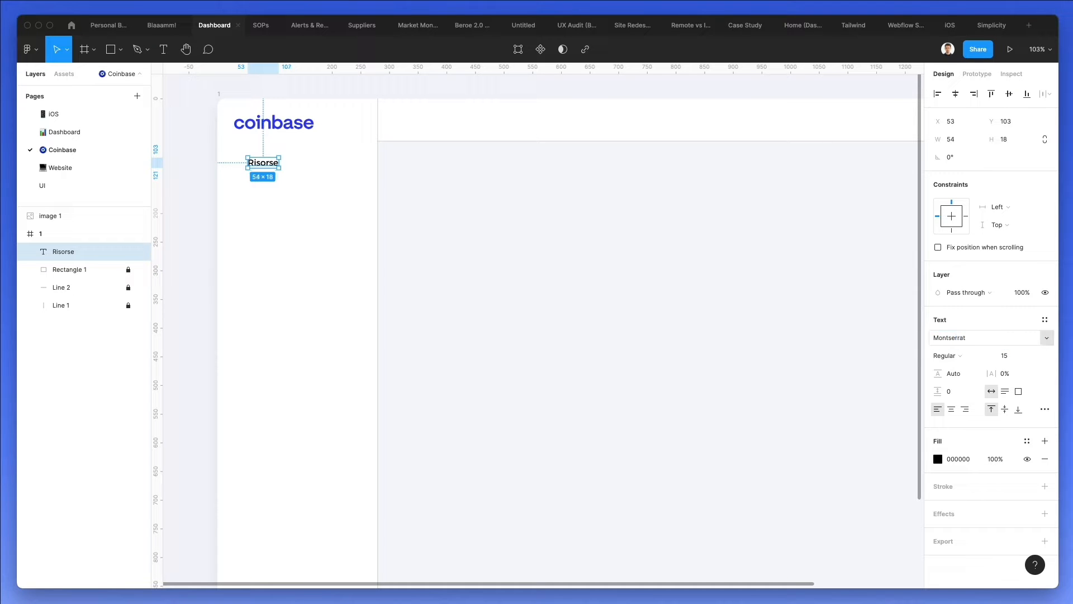
click(479, 234)
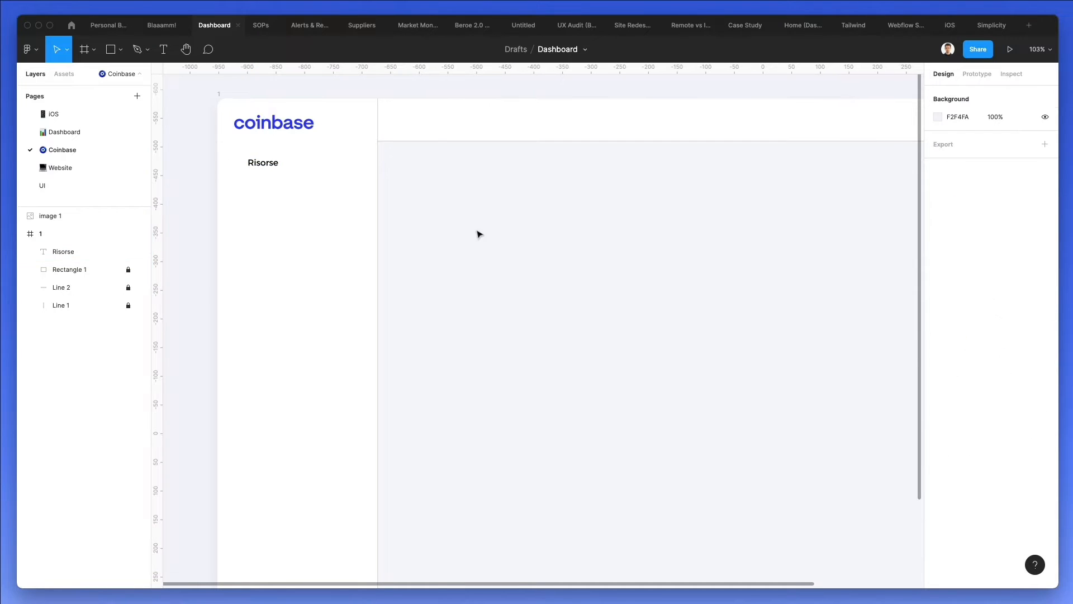
Draw a circle about 41 px wide under the logo's left edge and move the Risorse label beside it to about X 89.
click(263, 168)
drag(263, 168, 279, 167)
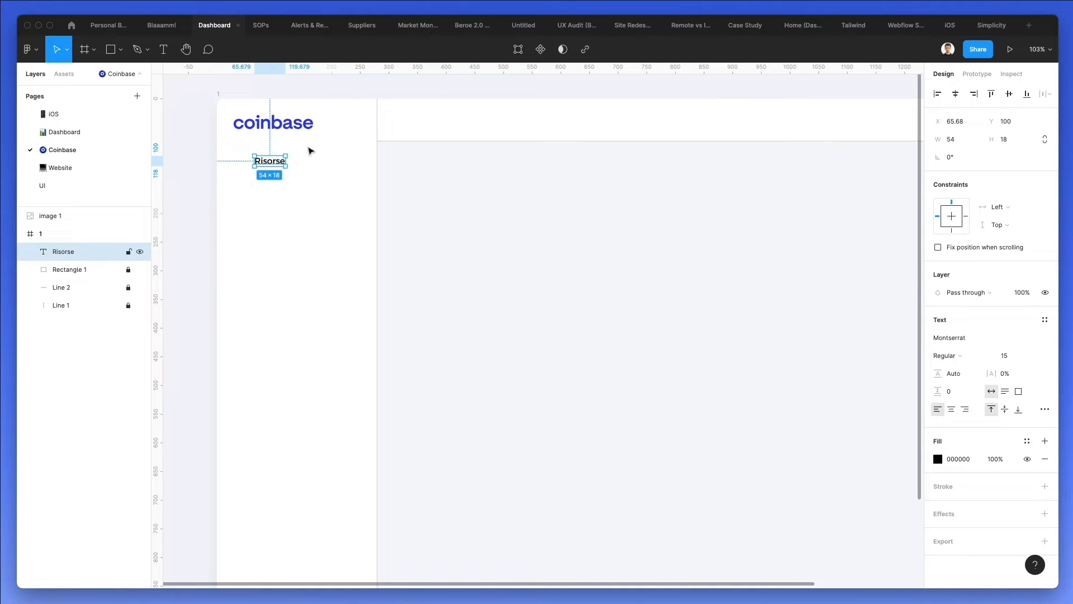
click(305, 152)
scroll(203, 164, up, 5)
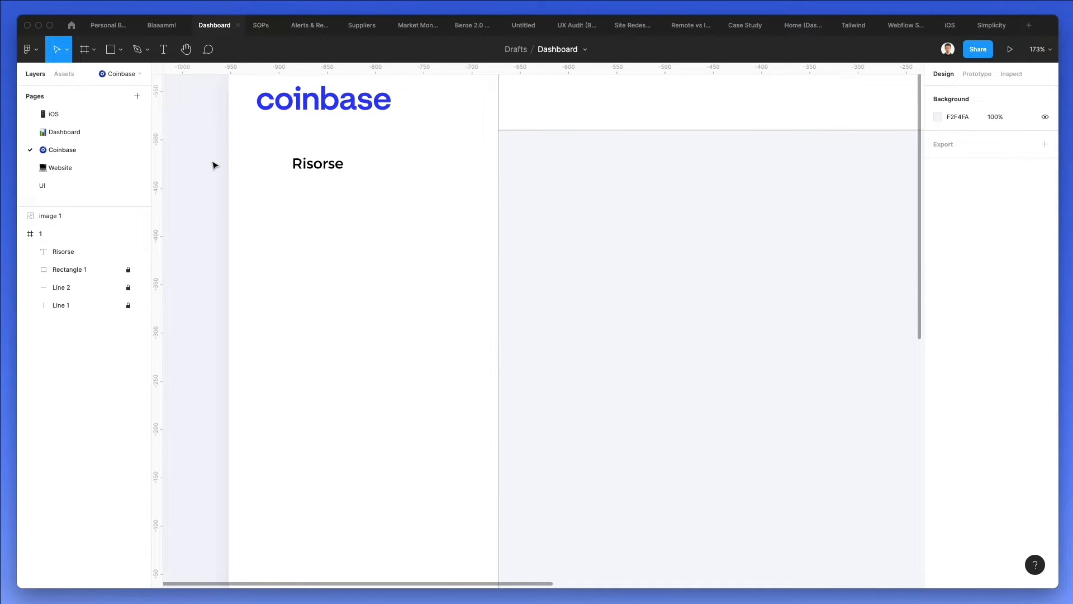
key(o)
mouse_move(256, 143)
mouse_down()
mouse_move(296, 182)
mouse_move(339, 170)
mouse_up()
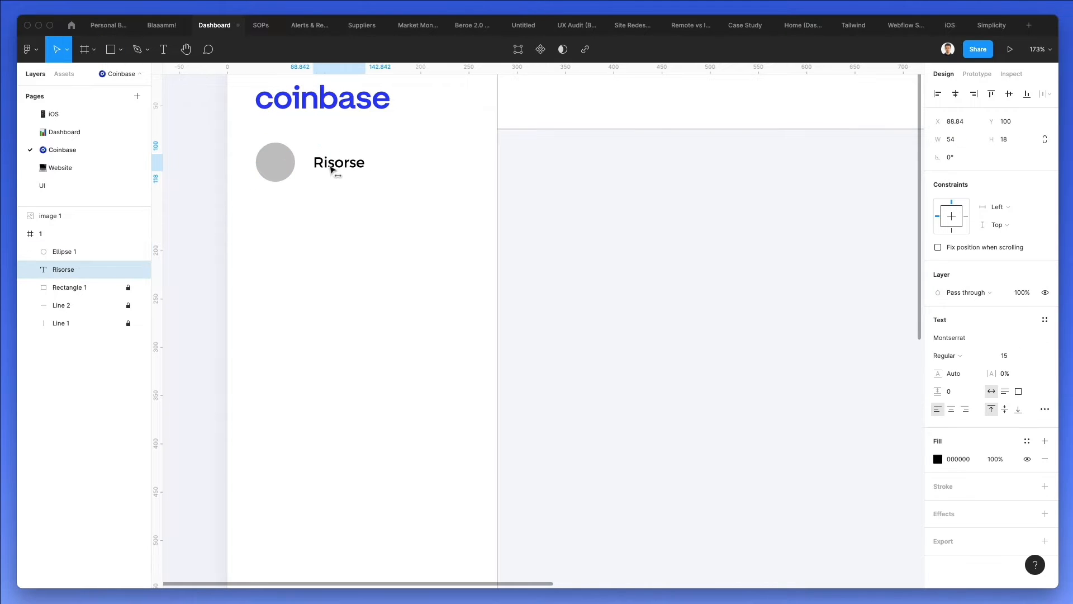
Sample the logo's blue as the circle's fill and lighten it to the pale grey F0F1F4.
click(281, 159)
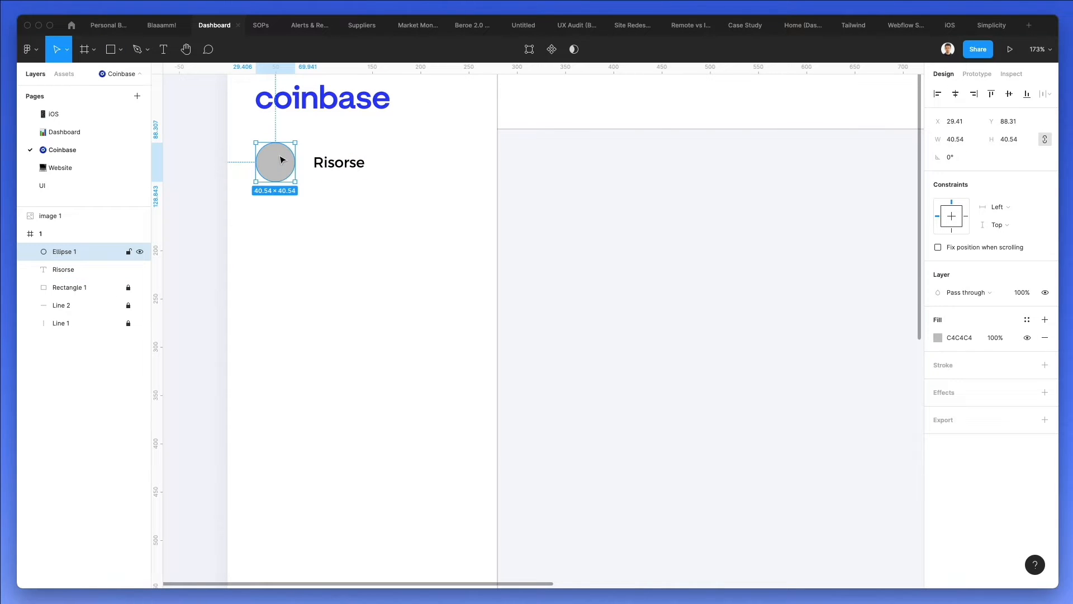
key(i)
click(282, 99)
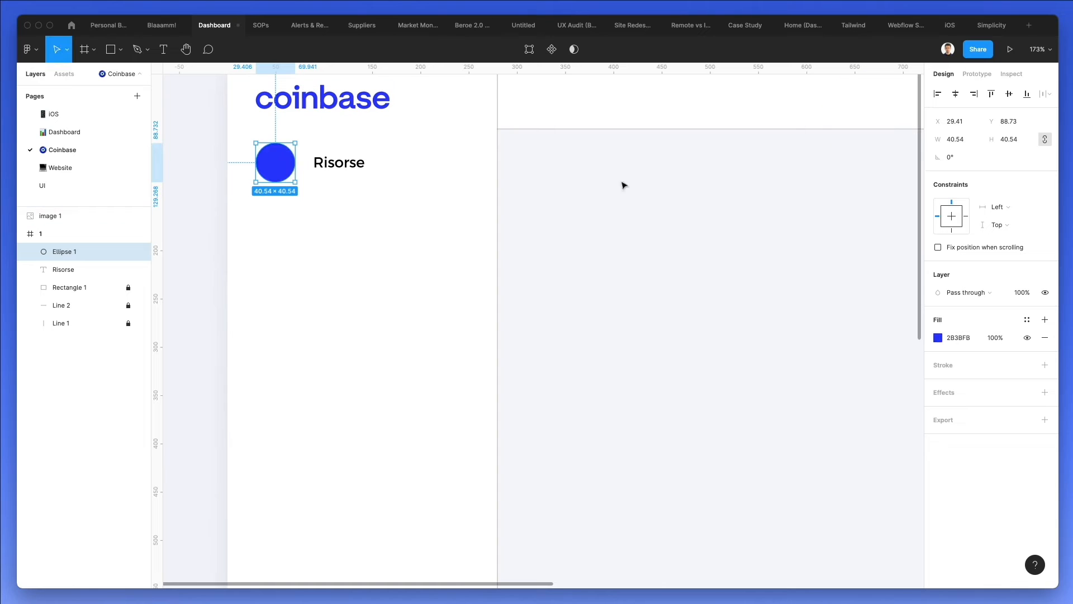
click(938, 337)
drag(804, 312, 793, 319)
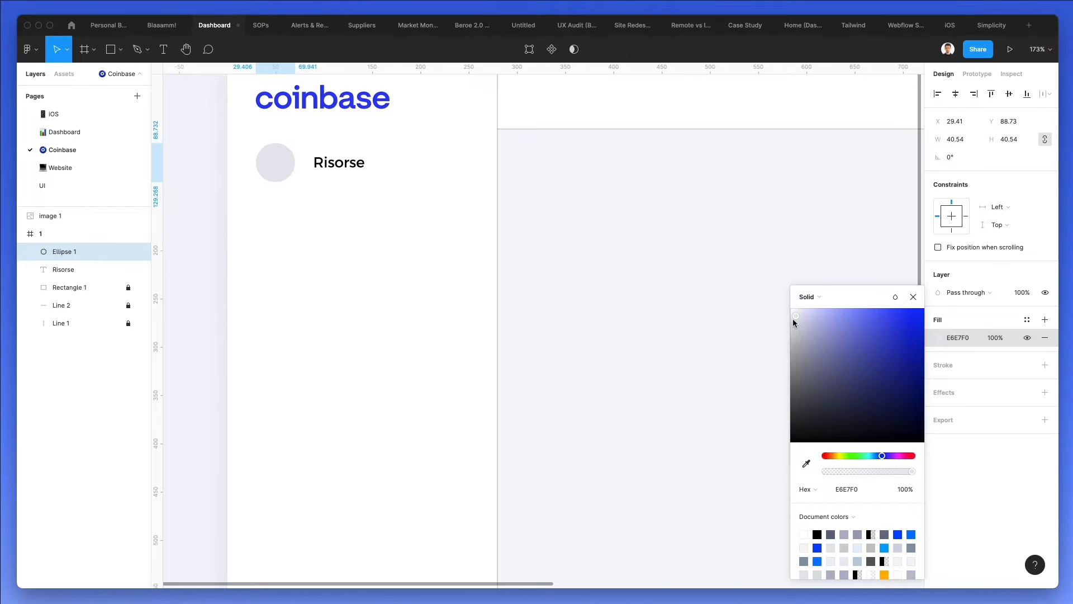
click(730, 267)
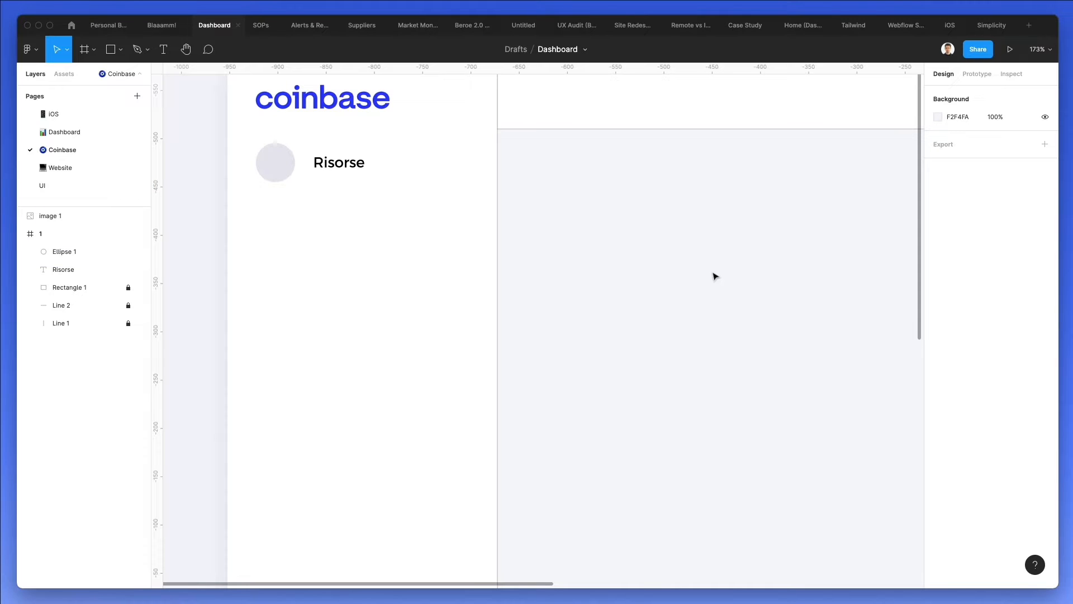
click(260, 165)
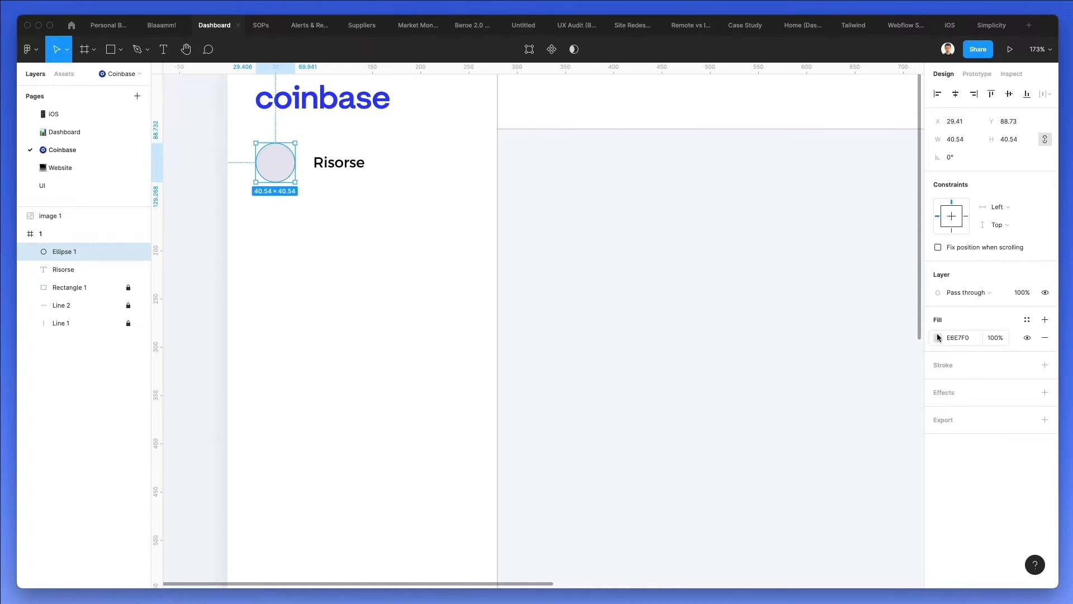
click(938, 337)
click(791, 314)
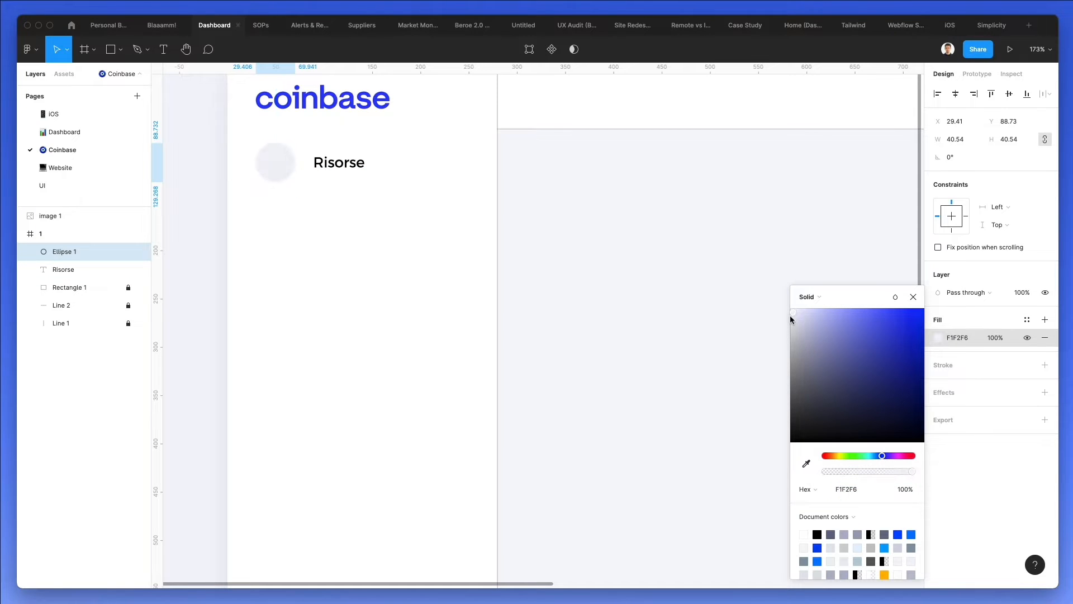
drag(789, 316, 789, 316)
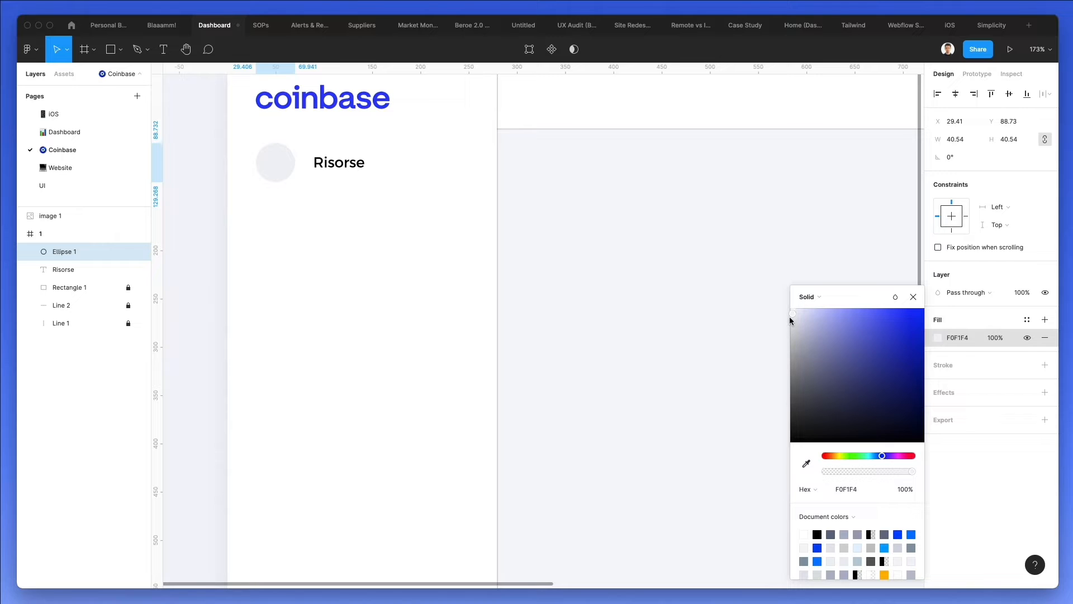
click(706, 287)
Shrink the circle to about 37 px and bring the Risorse label slightly closer to it.
drag(374, 147, 278, 218)
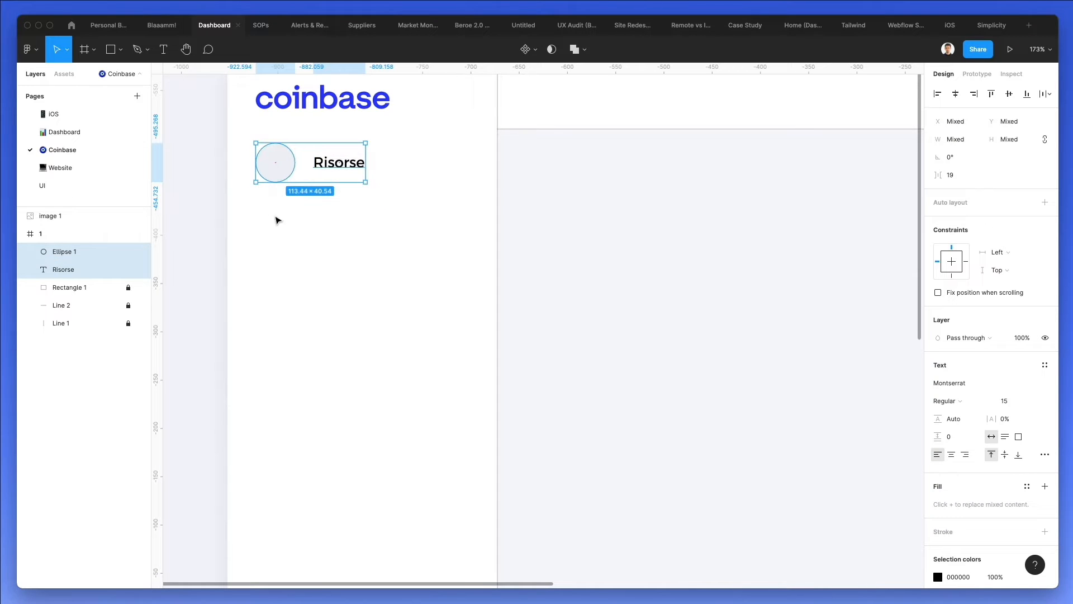
scroll(282, 218, down, 2)
scroll(286, 219, down, 1)
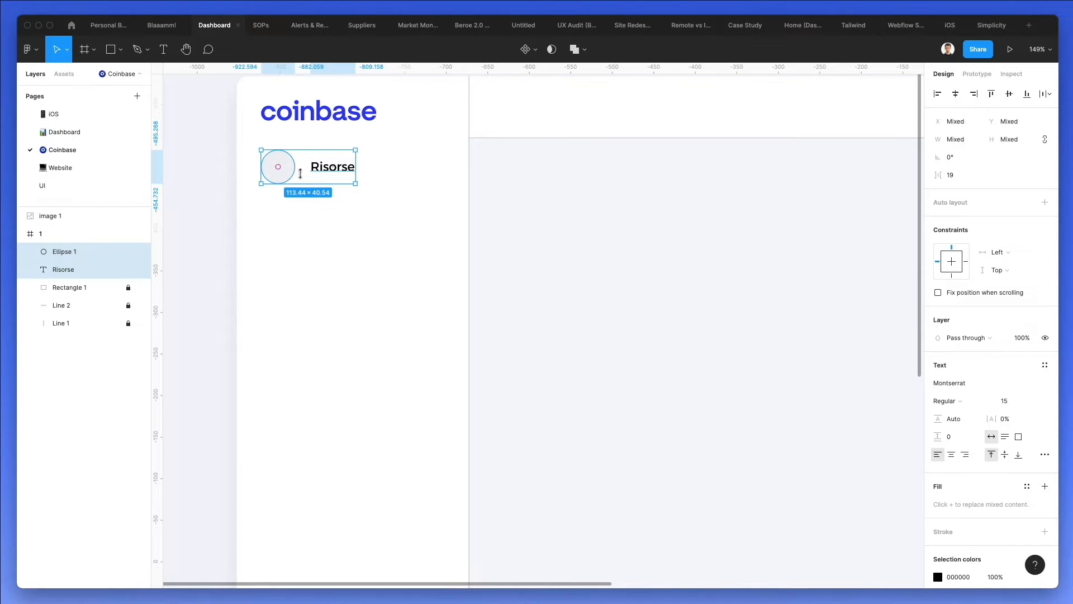
scroll(329, 170, down, 1)
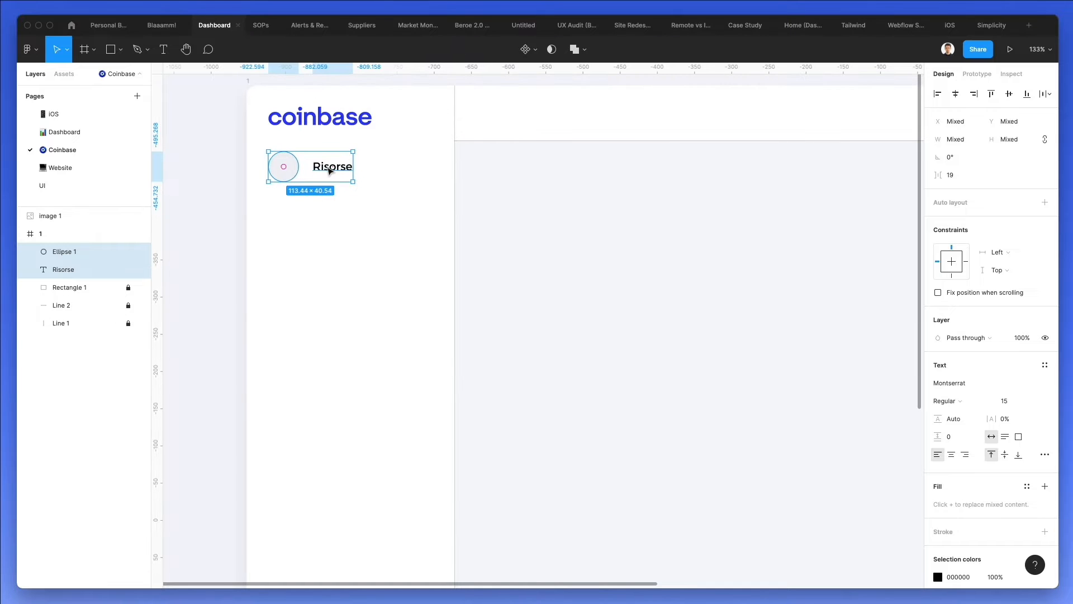
click(358, 153)
scroll(395, 160, down, 1)
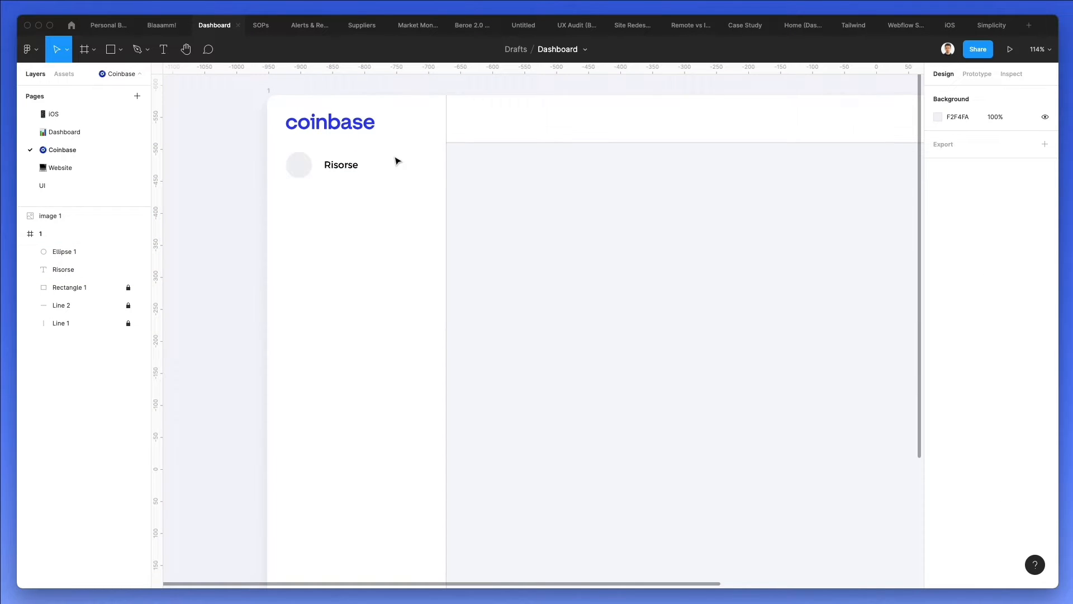
click(344, 170)
click(306, 167)
drag(312, 167, 309, 167)
Set the Risorse label's font size to 14 and nudge it 2 px towards the circle.
click(339, 166)
click(1004, 359)
text(14)
key(Return)
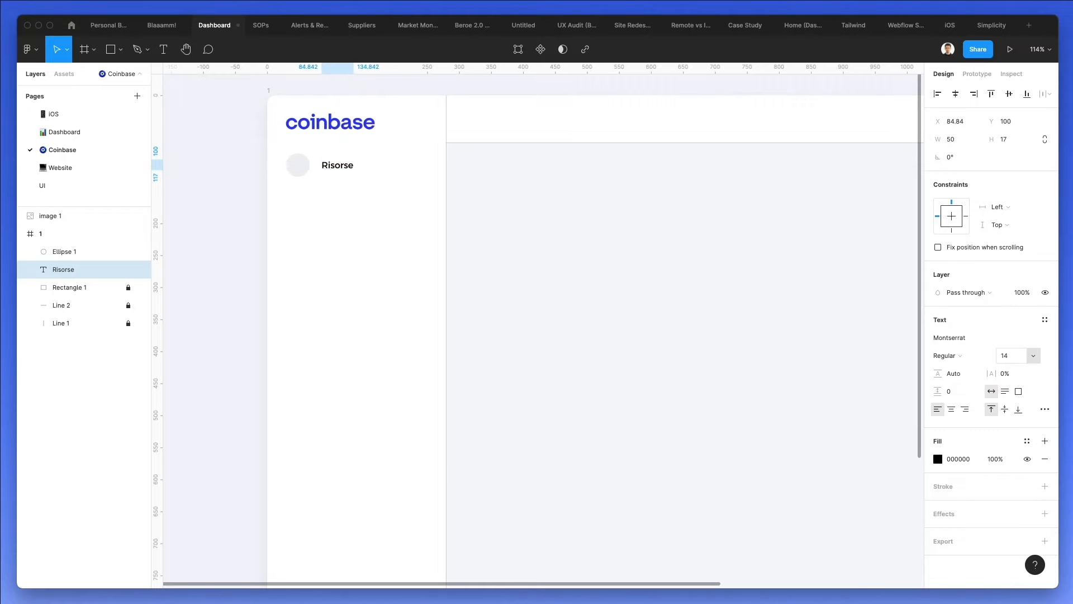
key(Left)
key(Left)
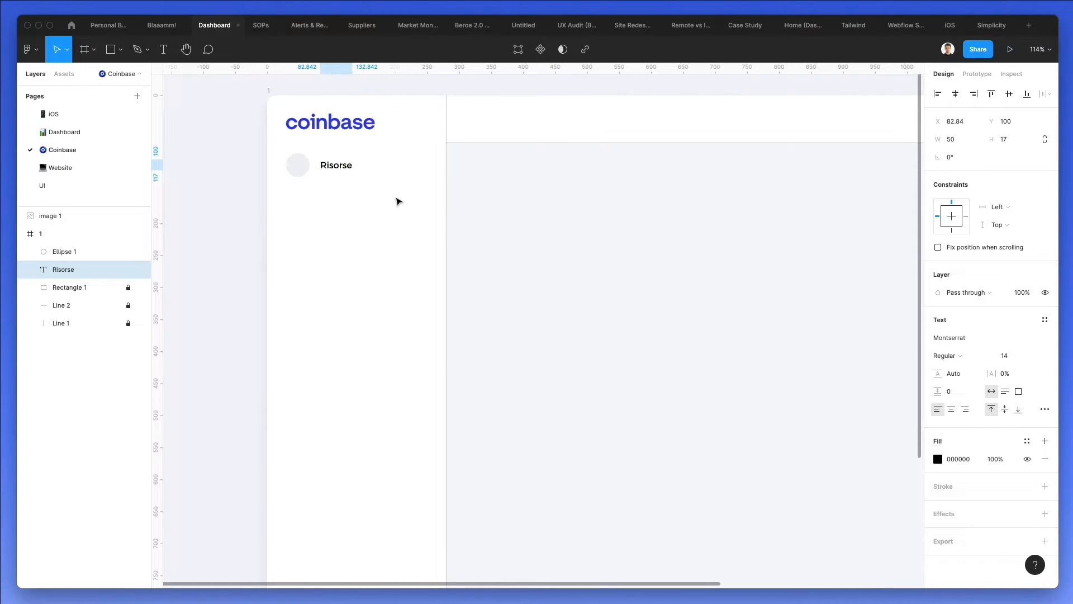
Duplicate the circle and Risorse label down the sidebar four times with equal spacing to make five menu rows.
scroll(398, 202, right, 1)
drag(396, 195, 316, 218)
key(ctrl+d)
key(ctrl+d)
key(ctrl+d)
key(ctrl+d)
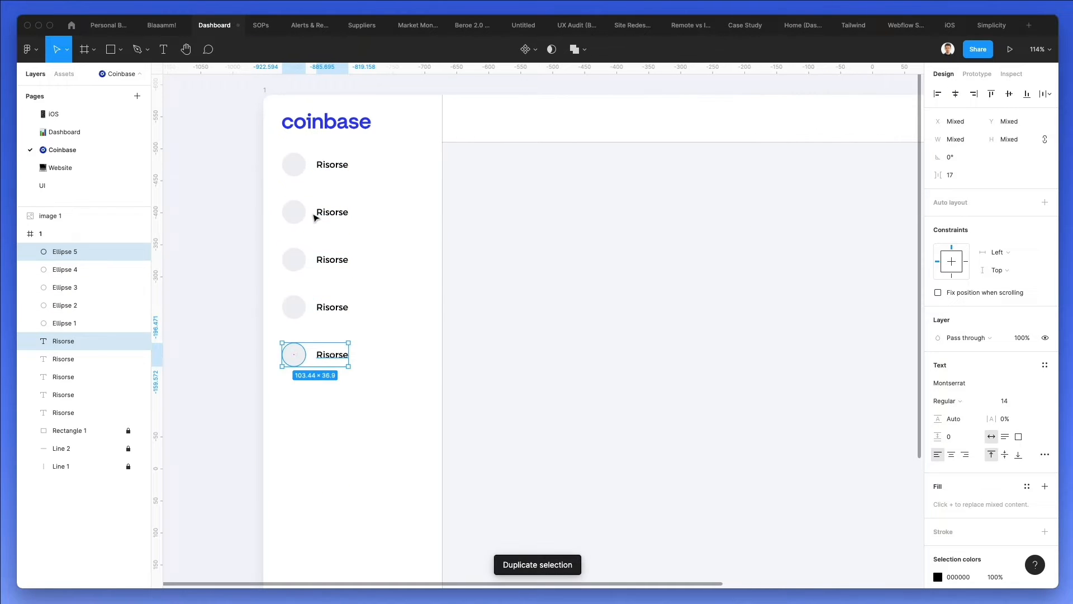
Repeat the circle and Risorse row down the sidebar three more times at the same spacing, making eight menu rows.
key(ctrl+d)
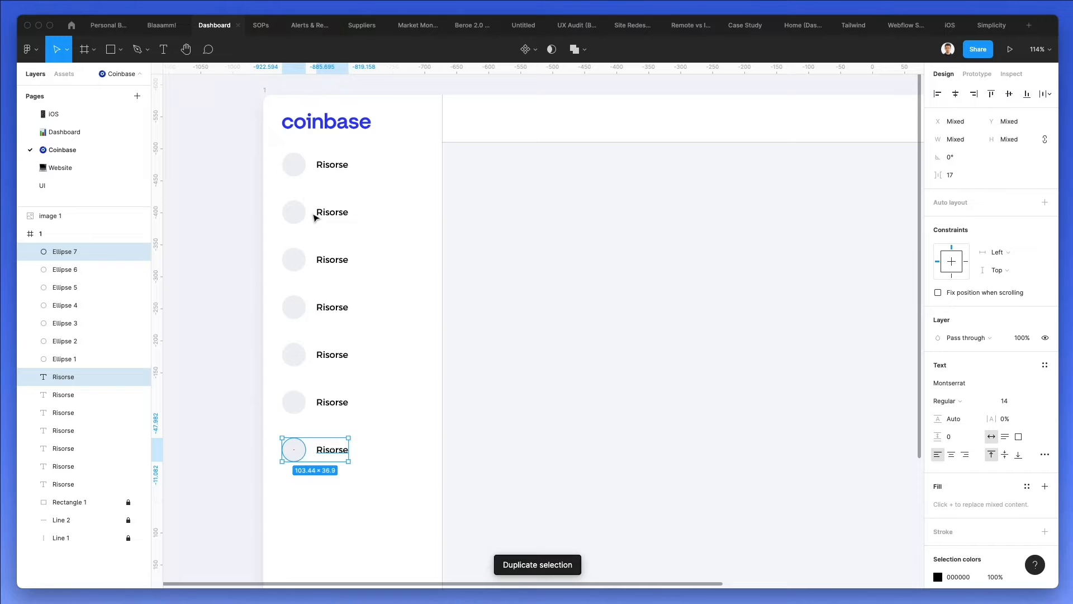
scroll(314, 217, down, 3)
key(ctrl+d)
Change the second menu row's label to "Effettua transazione".
click(325, 217)
double_click(325, 217)
text(Effetttu)
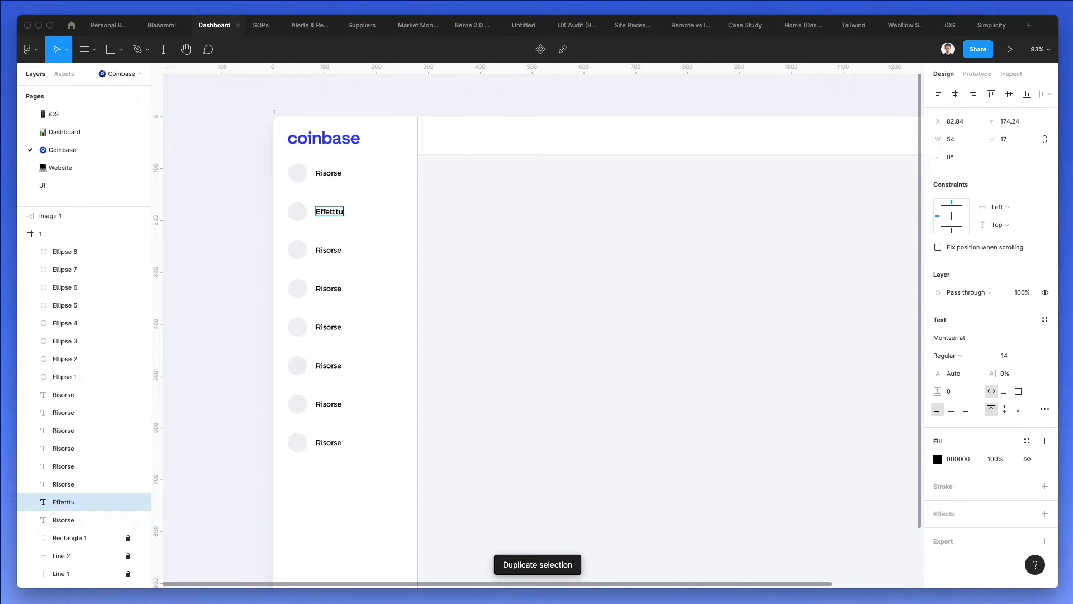
key(BackSpace)
key(BackSpace)
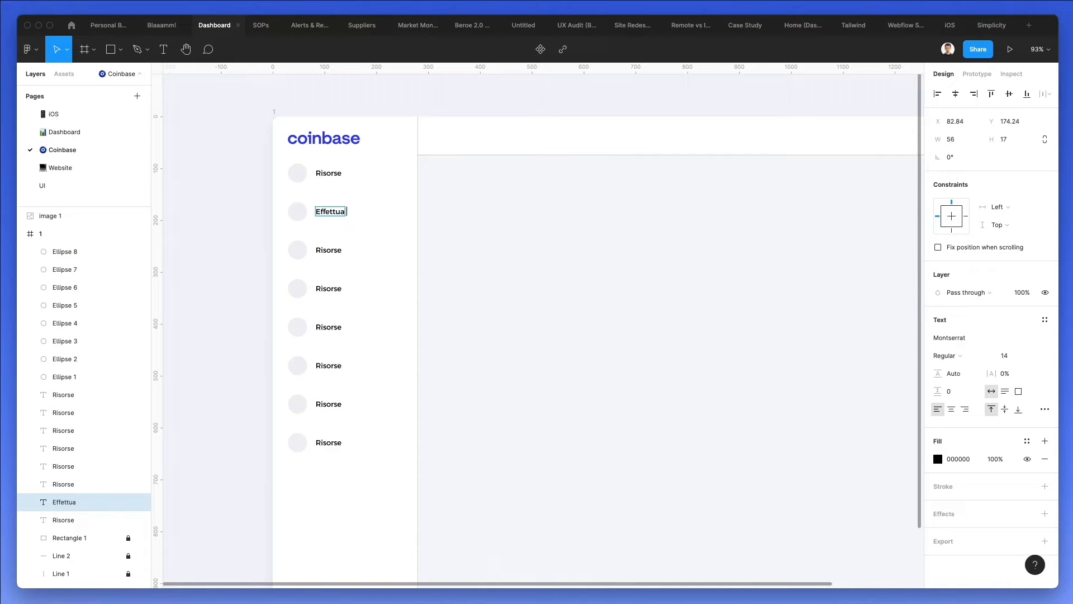
text(ua transazione)
double_click(332, 251)
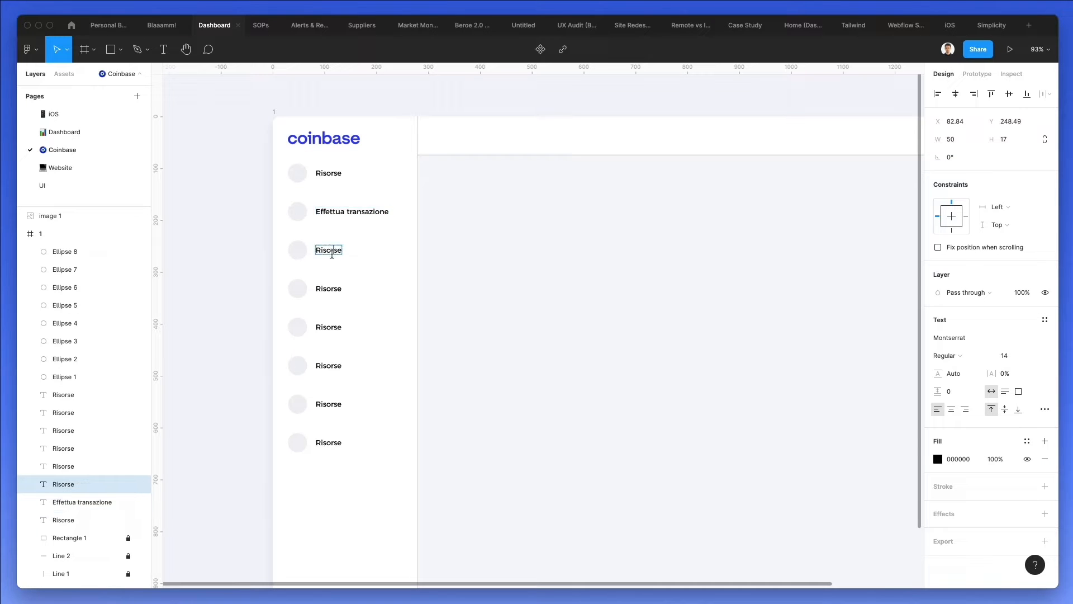
scroll(335, 252, up, 2)
scroll(336, 251, left, 2)
Rename the second menu row's label to "Transactions" and the first row's label to "Resources".
double_click(375, 244)
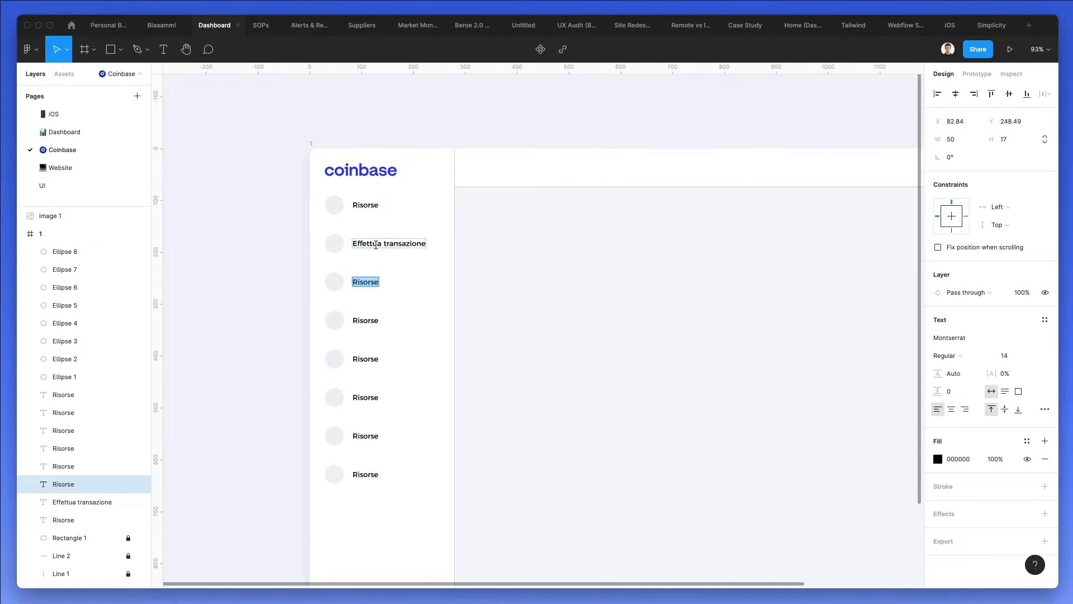
text(Trans)
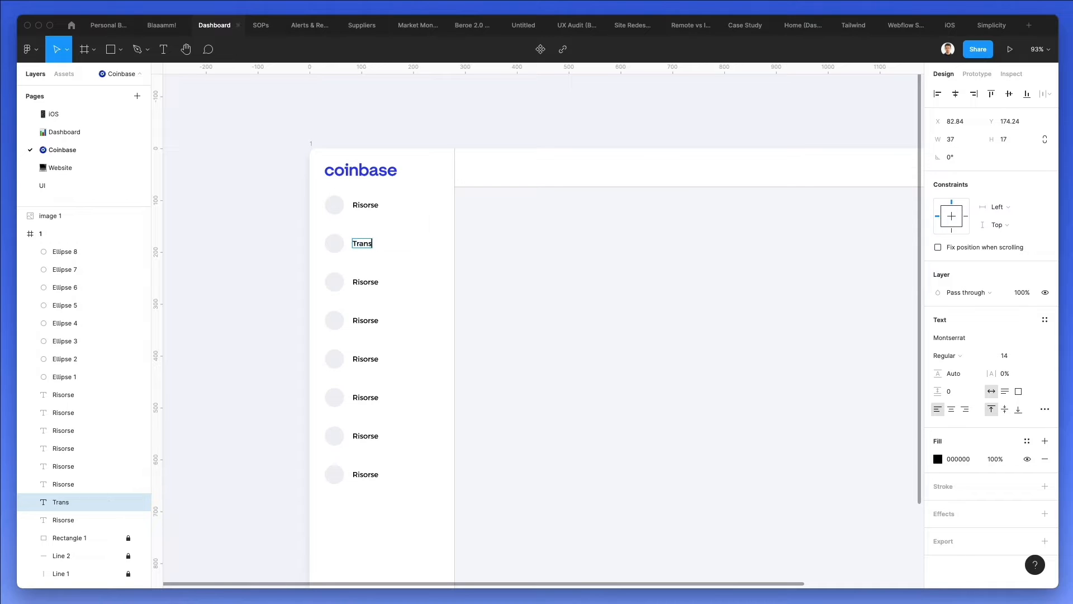
text(actions)
double_click(369, 205)
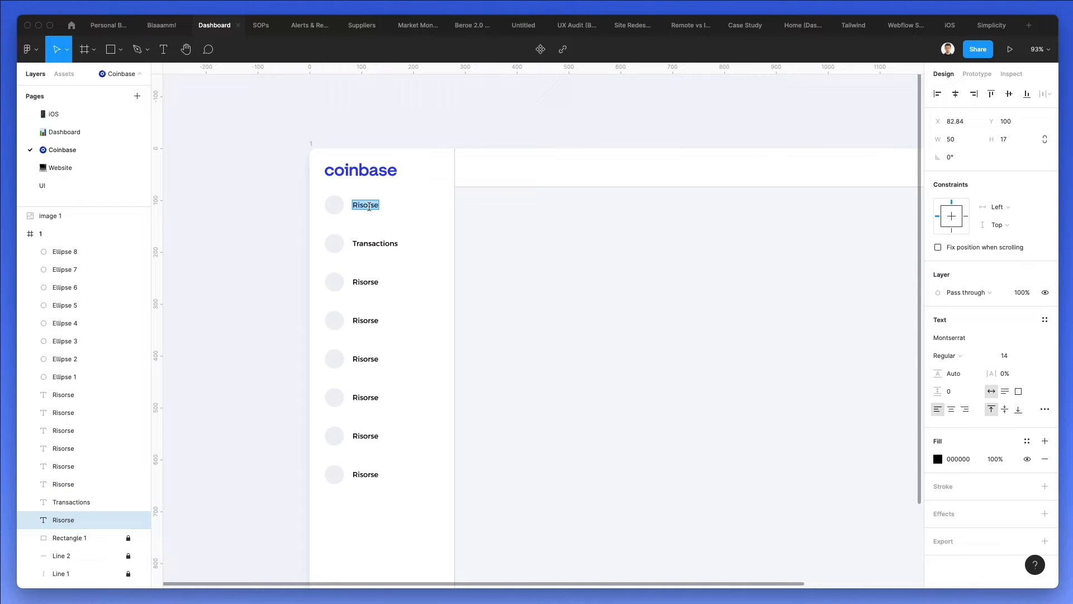
text(Resources)
Rename the third menu row's label to "Payments" and the fourth row's label to "For you".
double_click(369, 281)
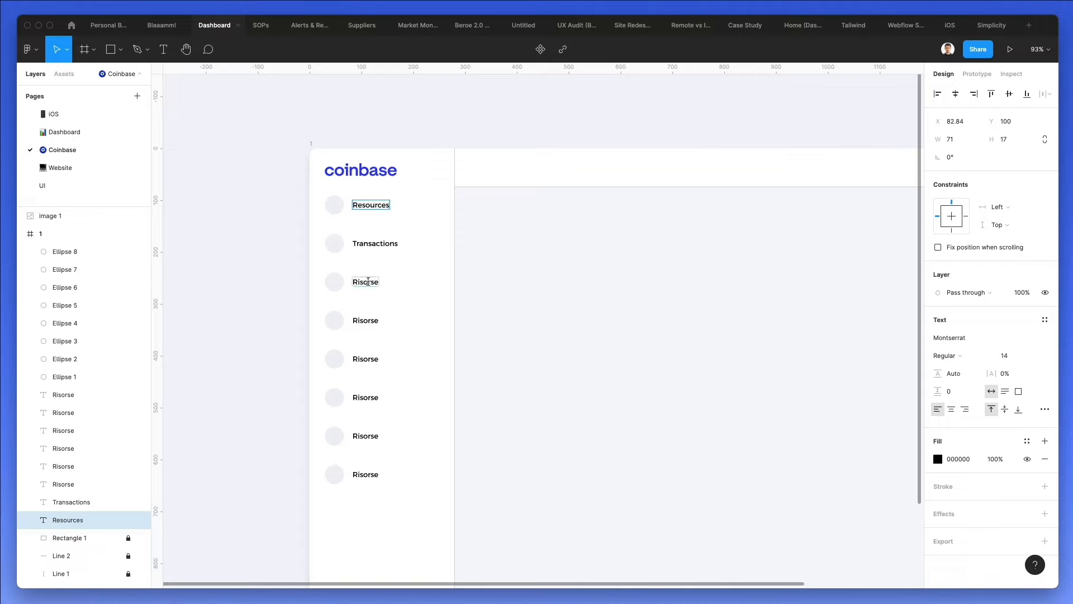
text(Payments)
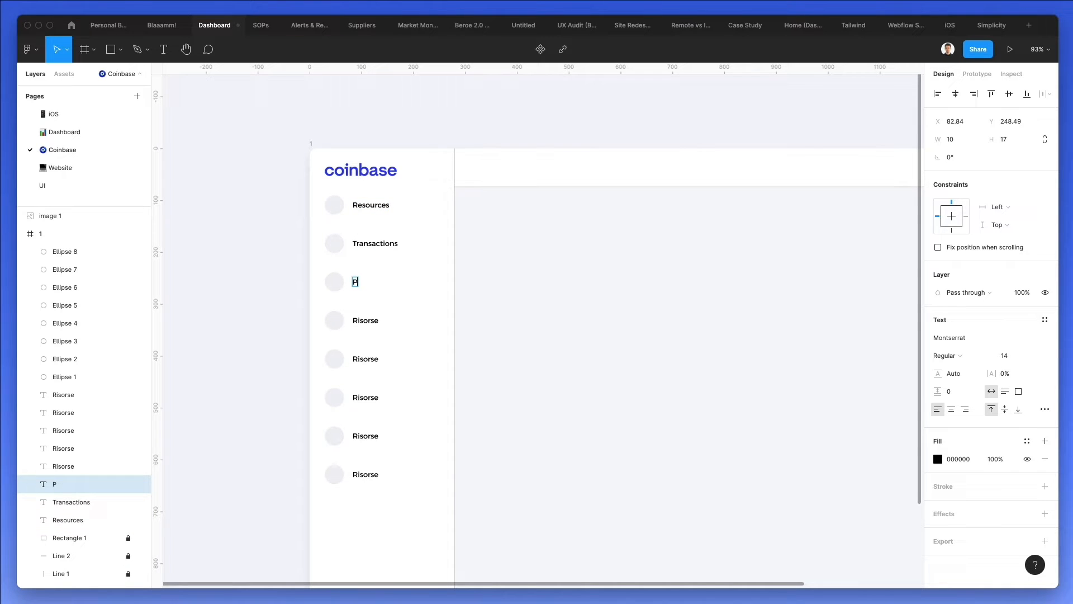
double_click(364, 320)
scroll(361, 316, right, 1)
scroll(454, 339, down, 3)
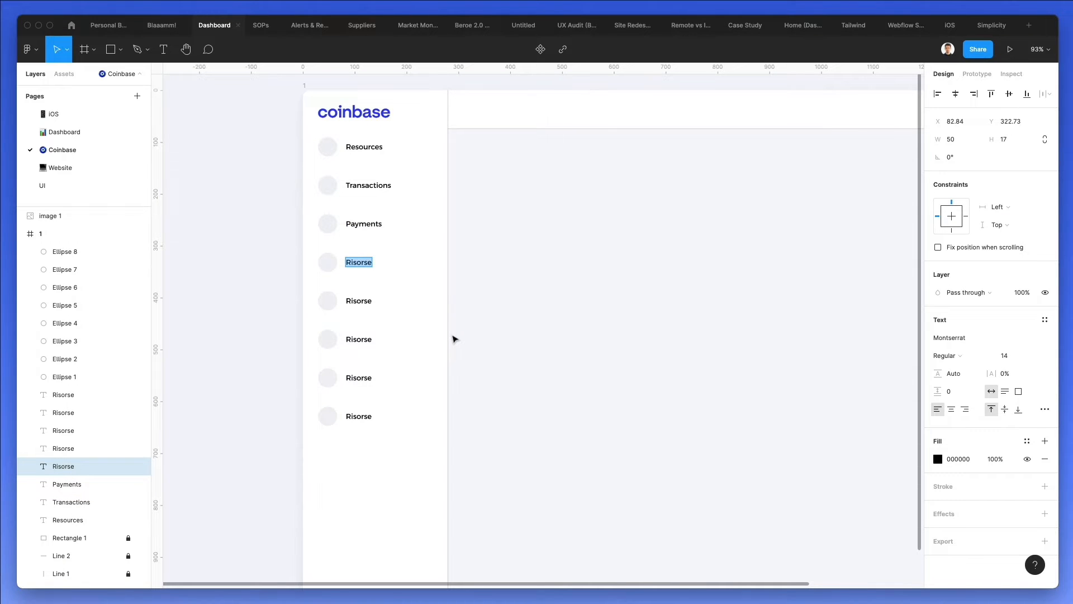
text(For you)
Rename the fifth menu row's label to "Learn & Earn" and the sixth row's label to "Notifications".
double_click(353, 299)
text(Learn & Earn)
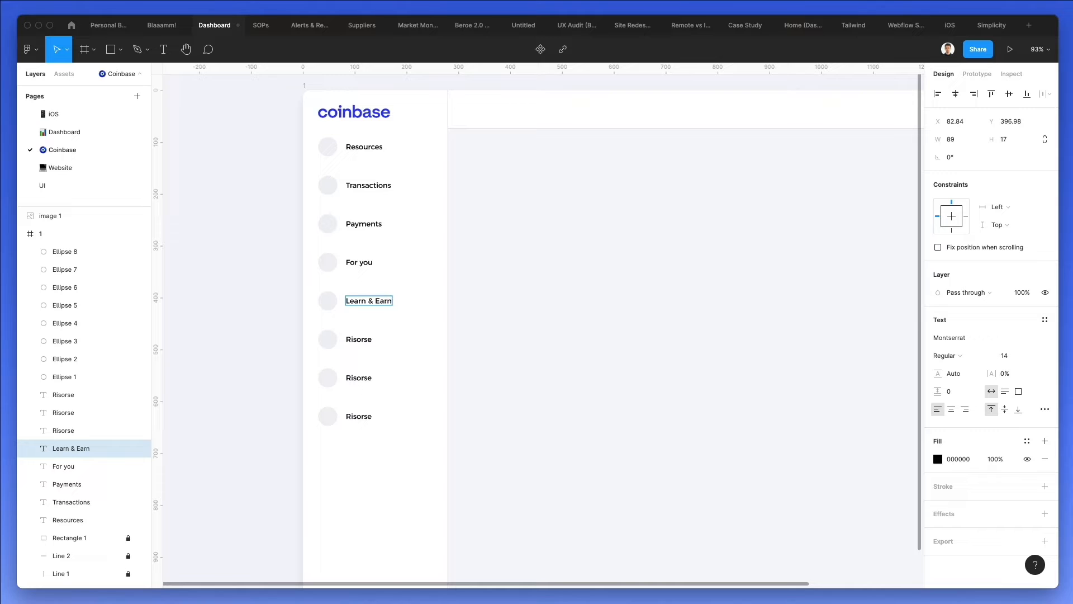
double_click(355, 340)
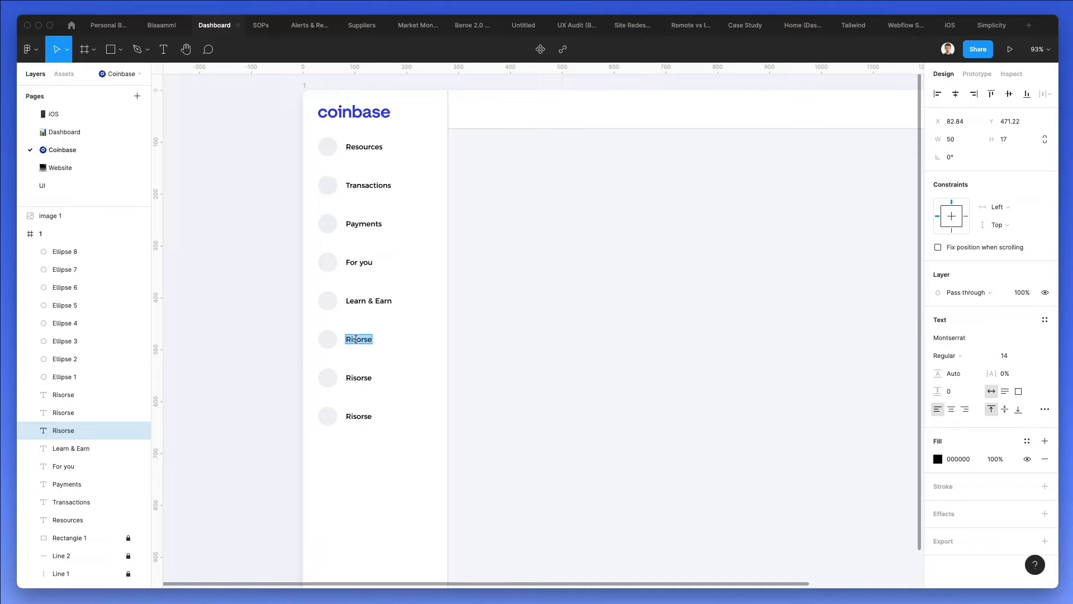
text(Notifications)
Rename the seventh menu row's label to "Invite Friends" and the eighth row's label to "Send a Gift".
double_click(361, 378)
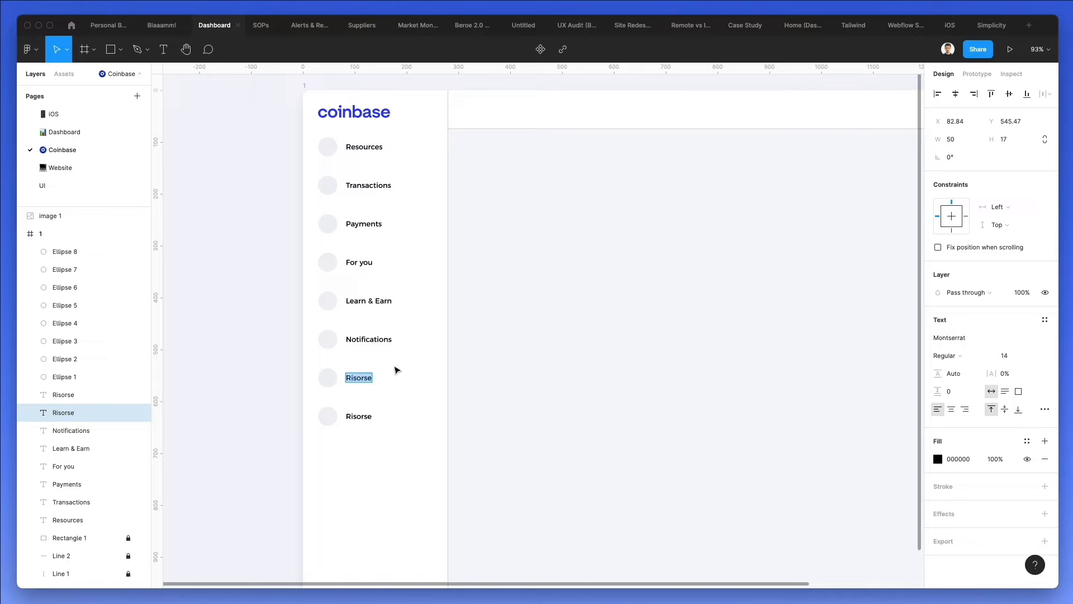
text(Invite Friends)
double_click(357, 417)
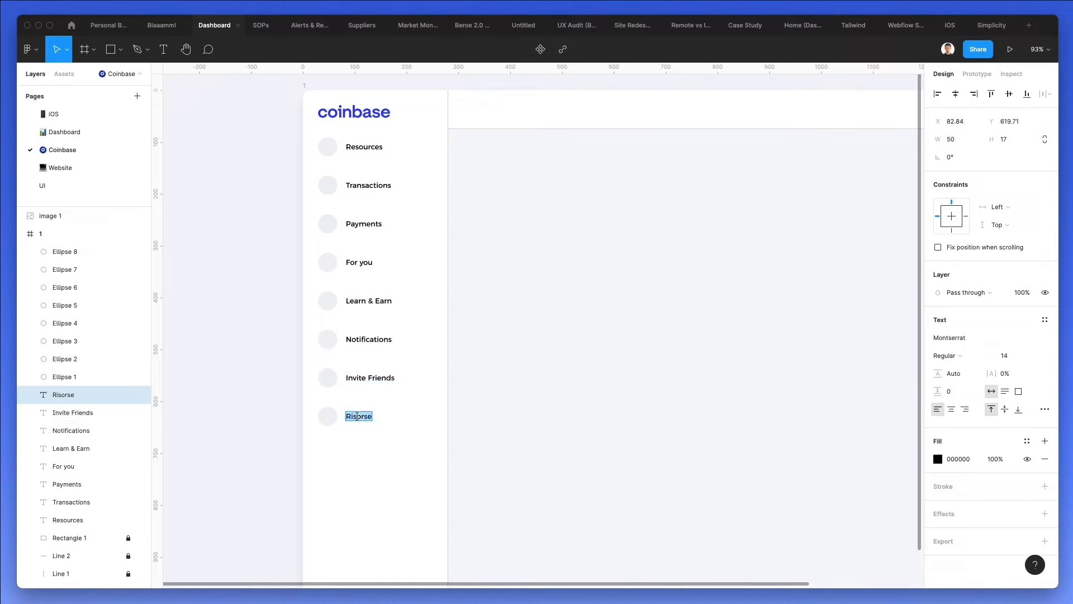
text(Send a Gift)
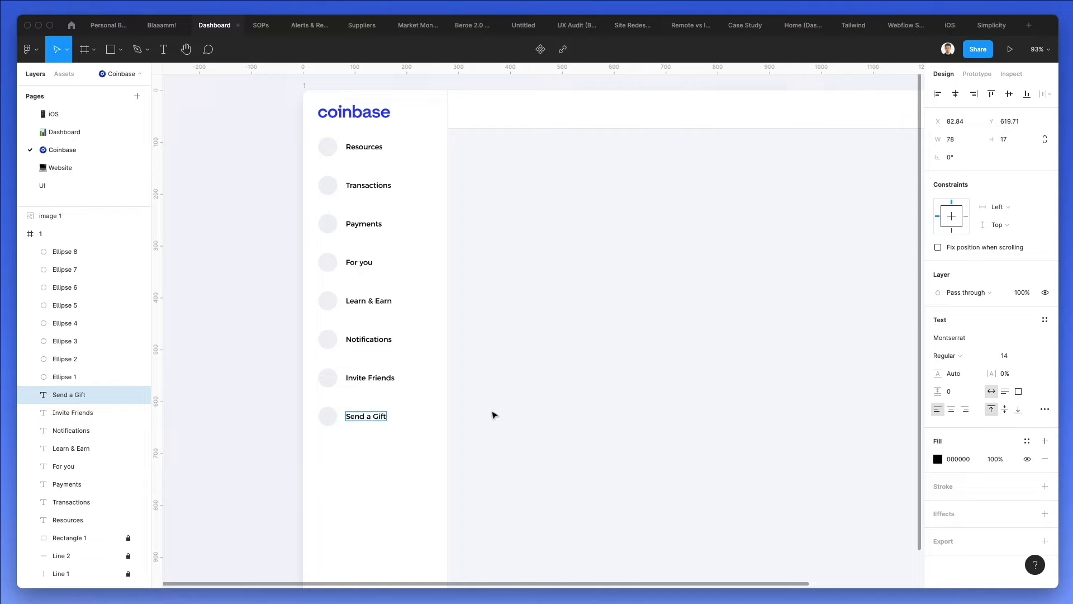
click(490, 391)
Switch to the Nucleo icon app and place its window beside the enlarged sidebar menu.
scroll(294, 129, up, 8)
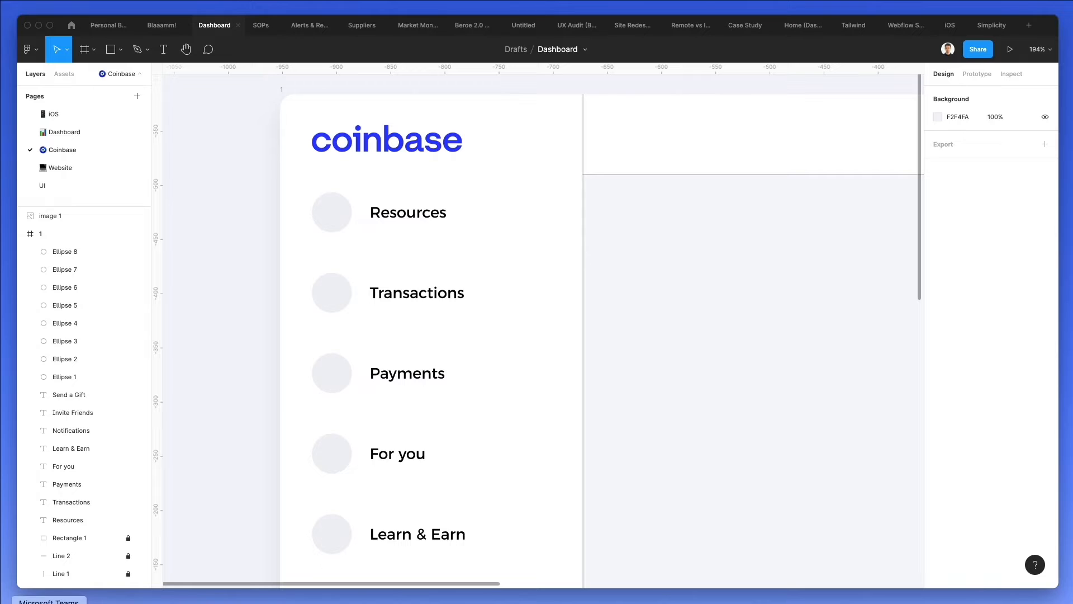
click(20, 603)
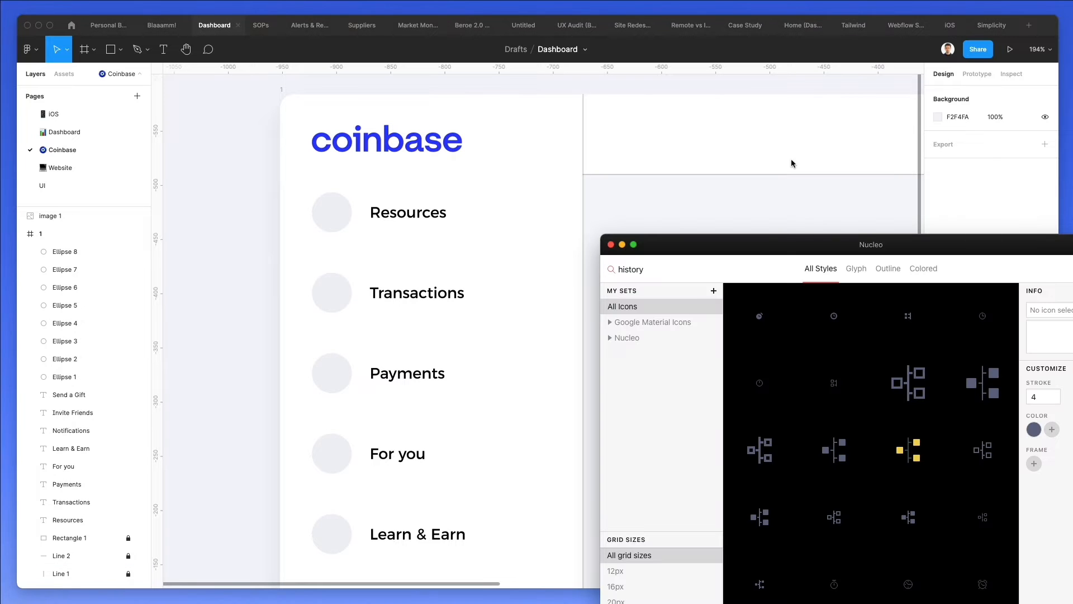
drag(759, 256, 685, 160)
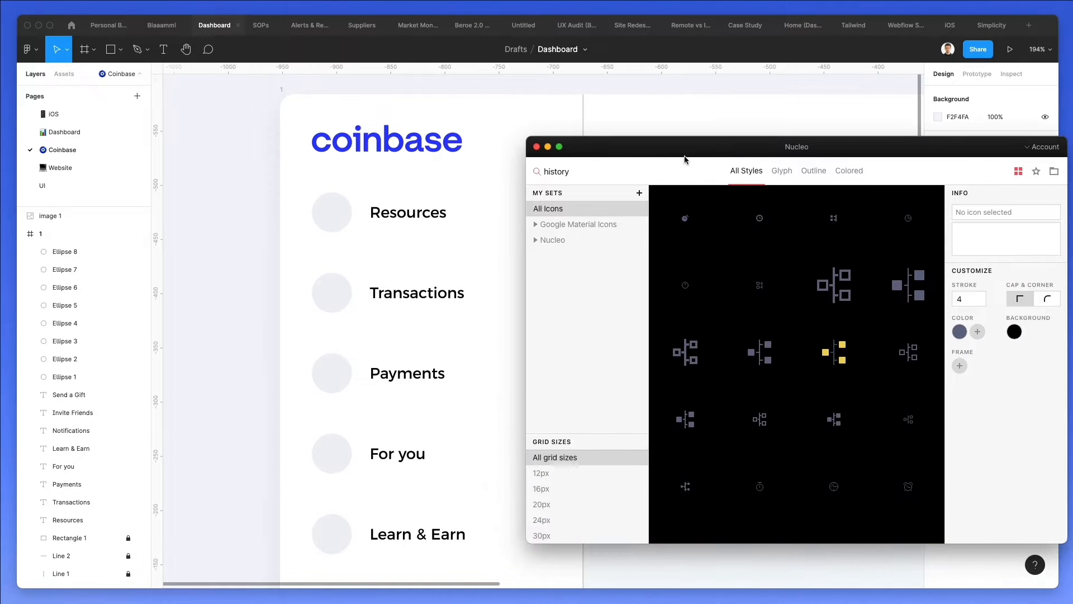
scroll(494, 168, right, 5)
Search the icon library for "graph", limit it to the Glyph style, and look for a chart icon for Resources.
click(570, 171)
double_click(570, 170)
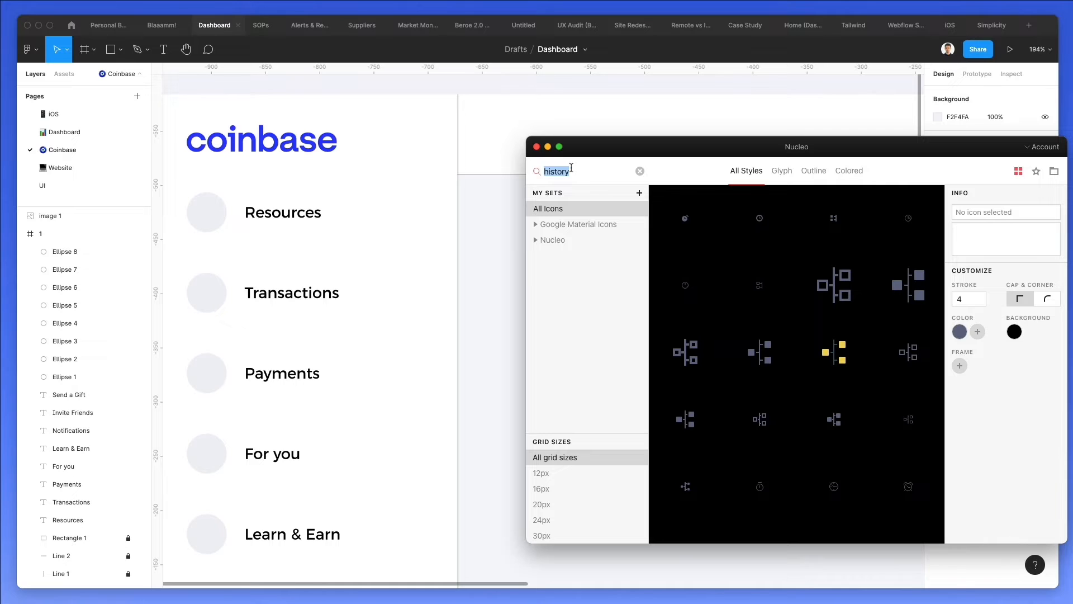
text(graph)
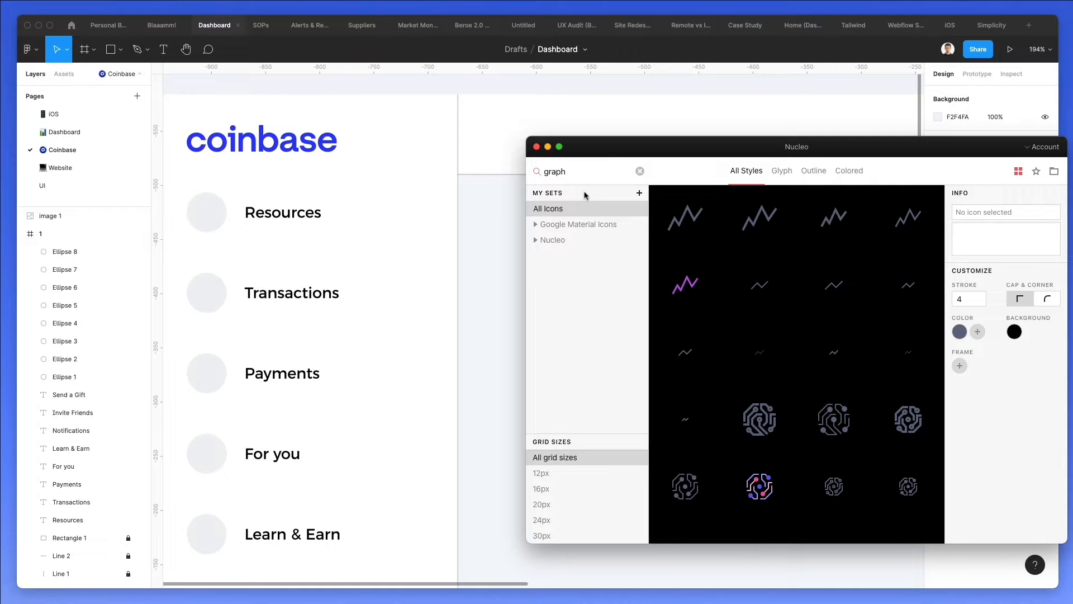
scroll(718, 239, down, 5)
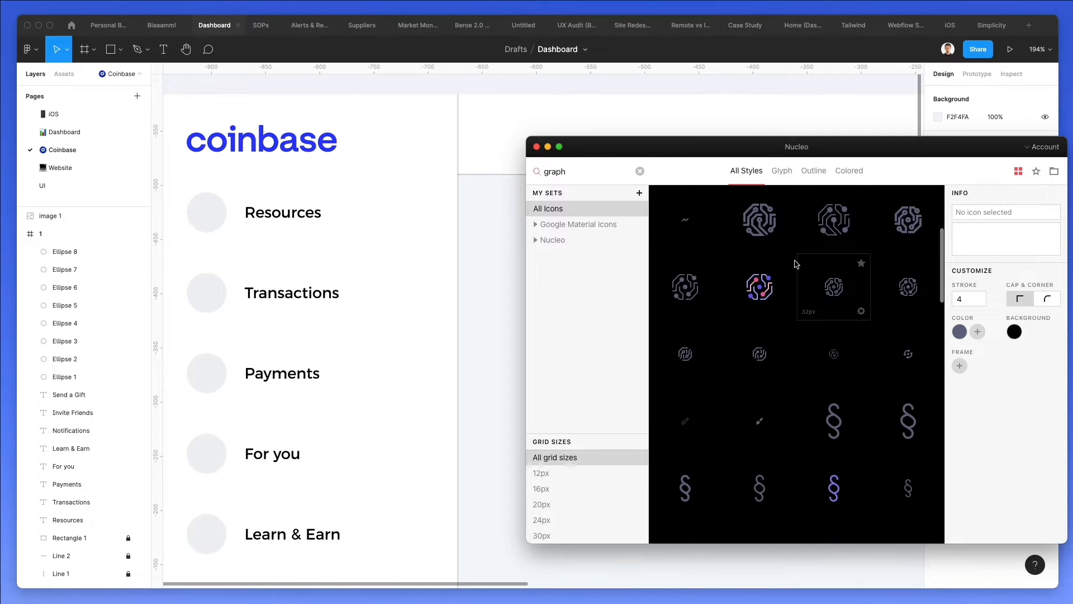
click(782, 170)
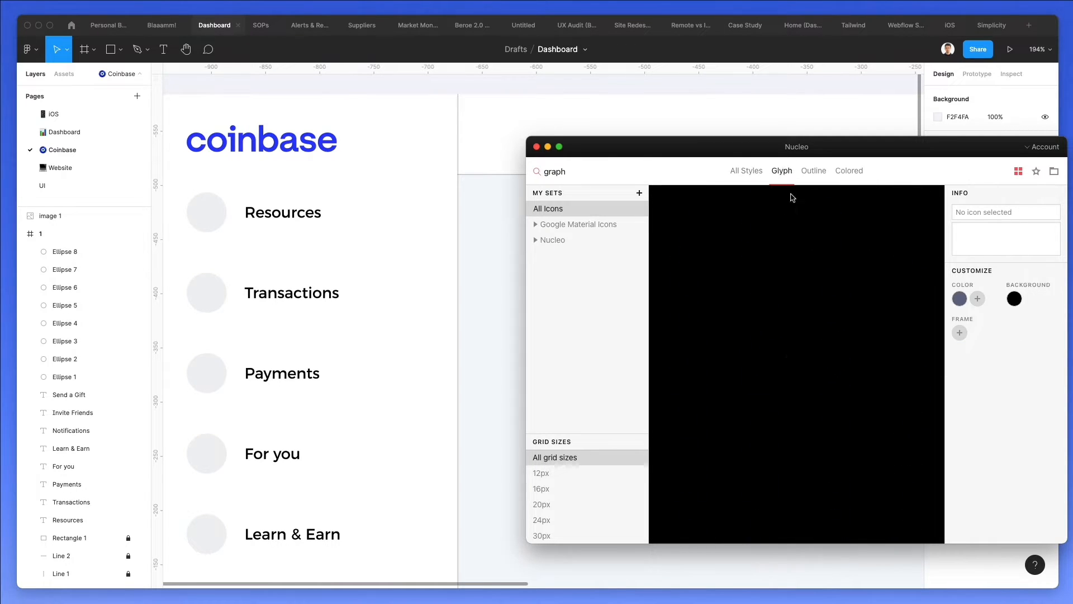
scroll(792, 215, down, 10)
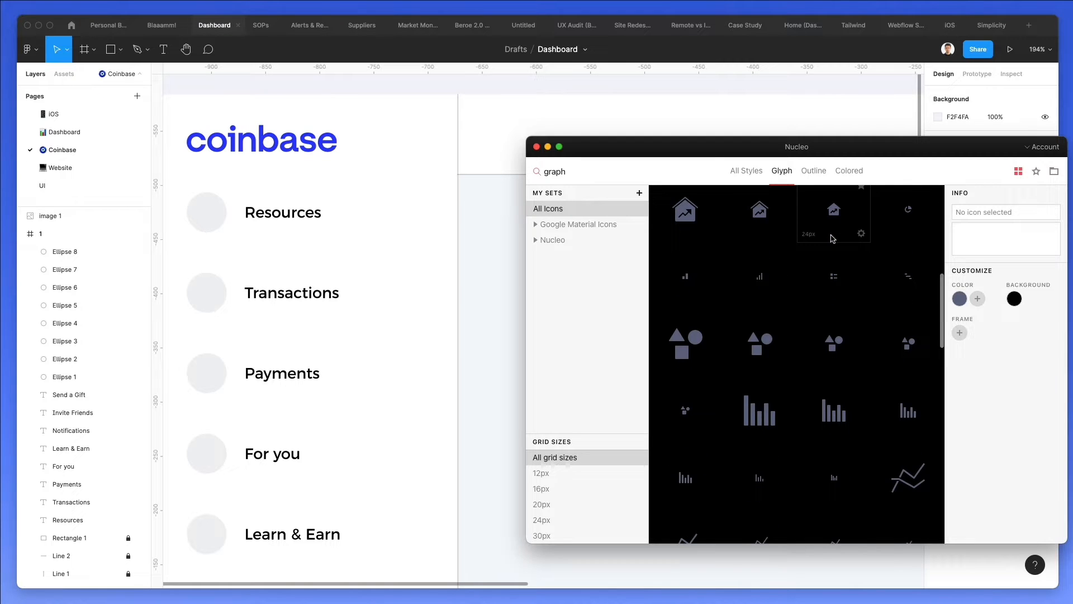
mouse_move(832, 239)
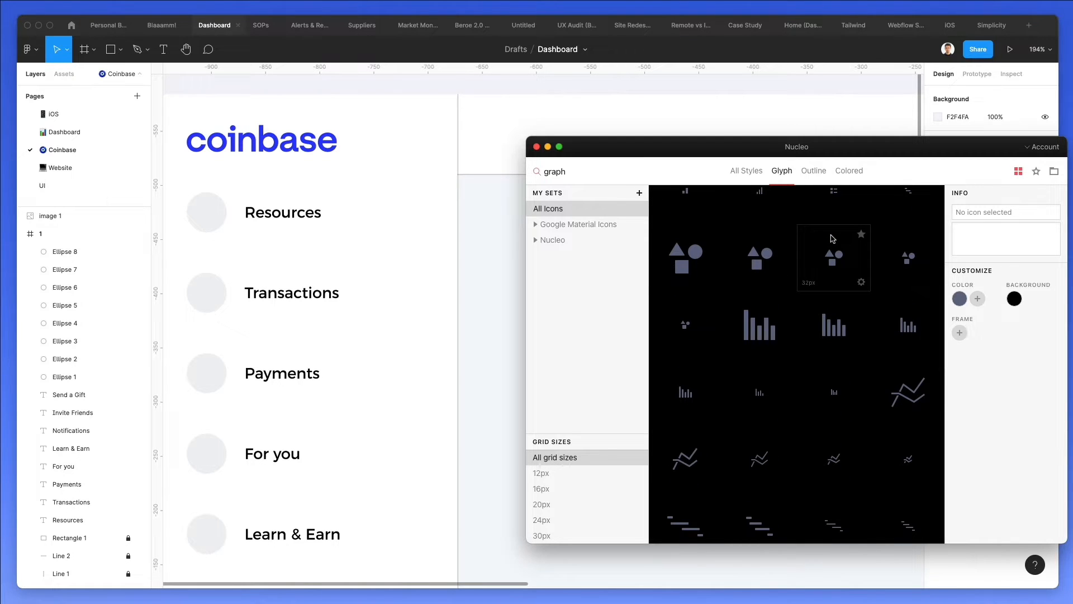
Search the glyph icons for "pie" and place the 12px pie chart icon beside the Resources label.
double_click(585, 170)
text(pie)
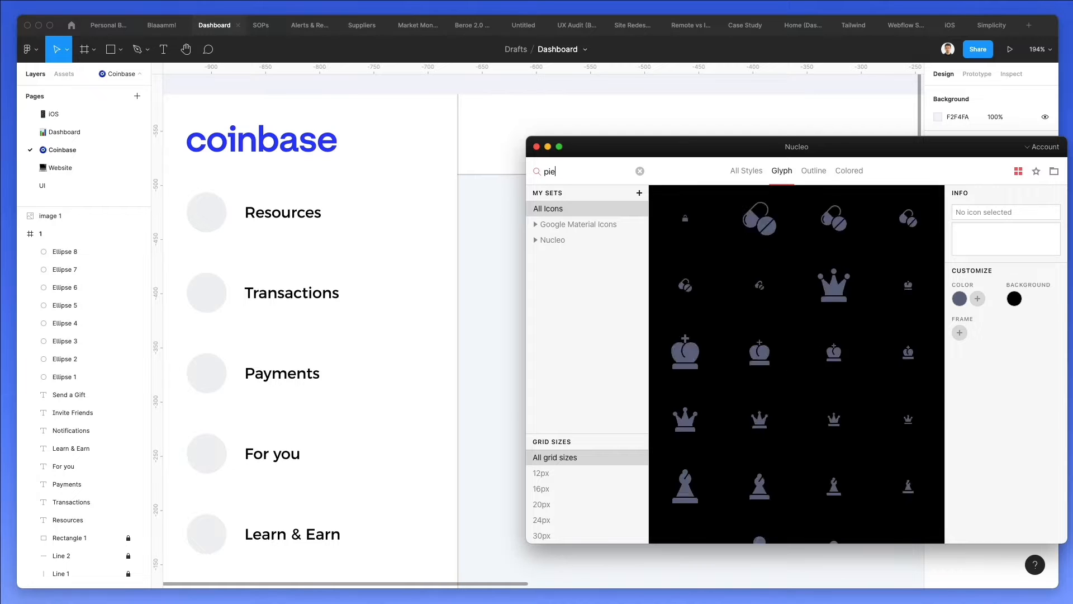
scroll(816, 275, down, 10)
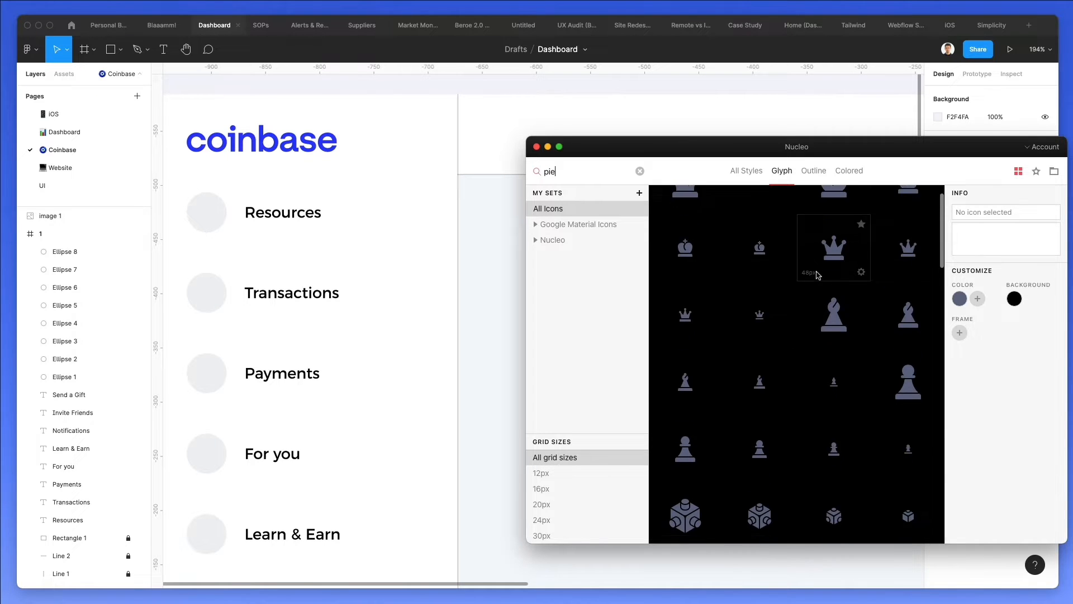
scroll(816, 275, down, 3)
drag(840, 256, 370, 212)
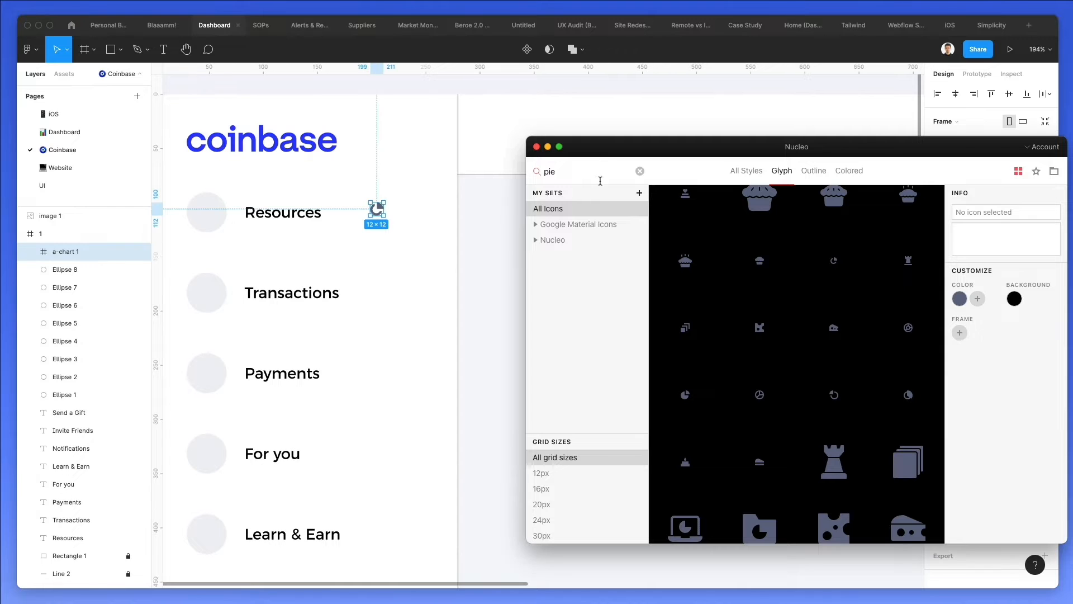
Search the glyph icons for "arrow" and place the 12px top-right arrow icon beside the Transactions label.
double_click(550, 173)
text(arrow)
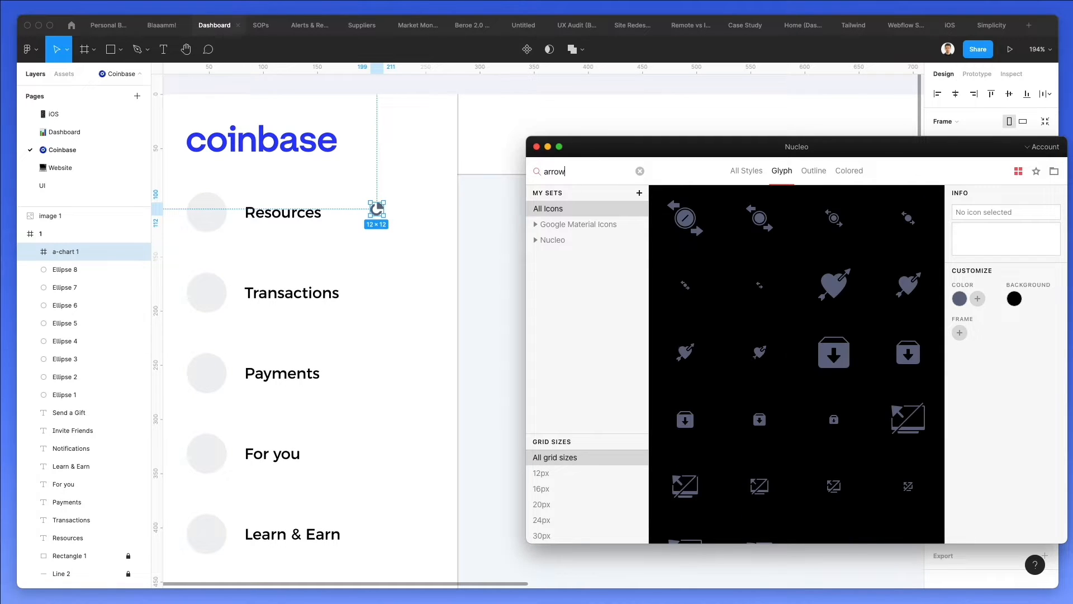
scroll(800, 277, down, 3)
scroll(799, 277, down, 5)
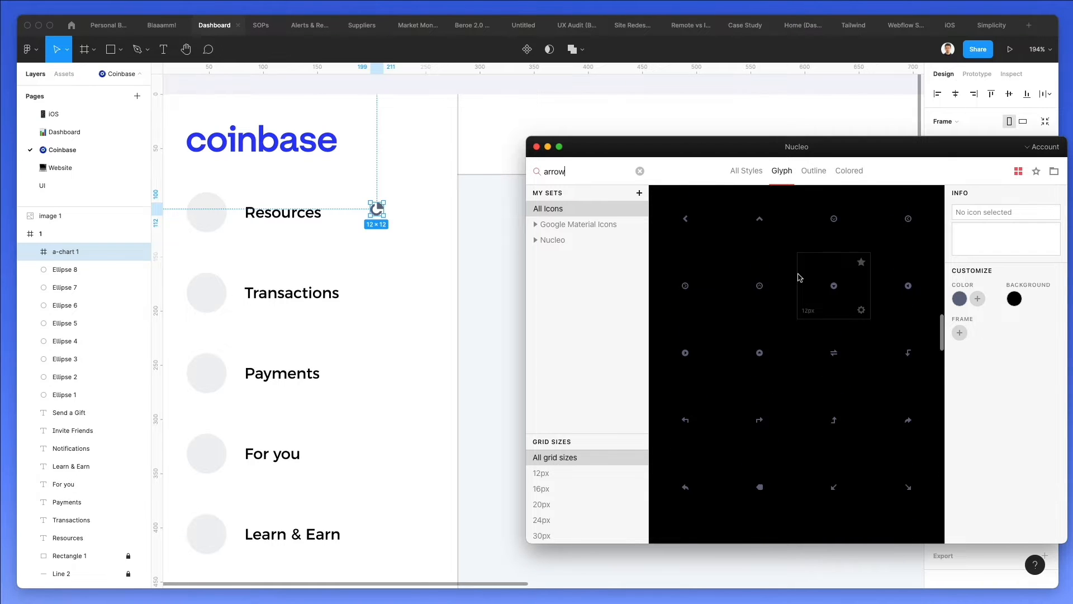
scroll(800, 277, down, 2)
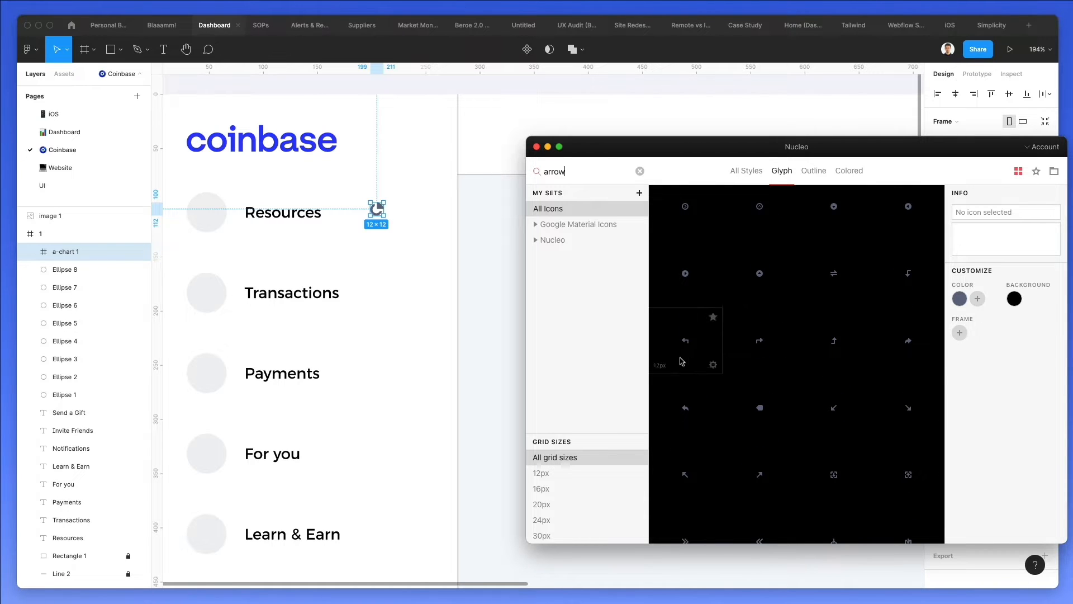
scroll(903, 361, down, 1)
drag(760, 427, 375, 297)
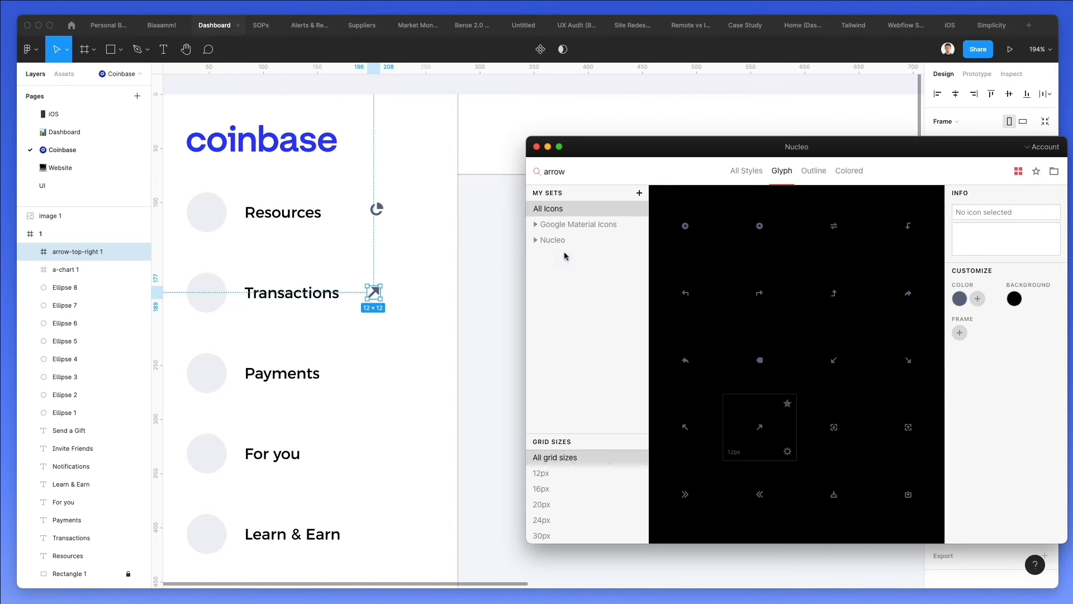
Search the glyph icons for "copy" and place the 12px icon of two overlapping circles beside the Payments label.
click(581, 178)
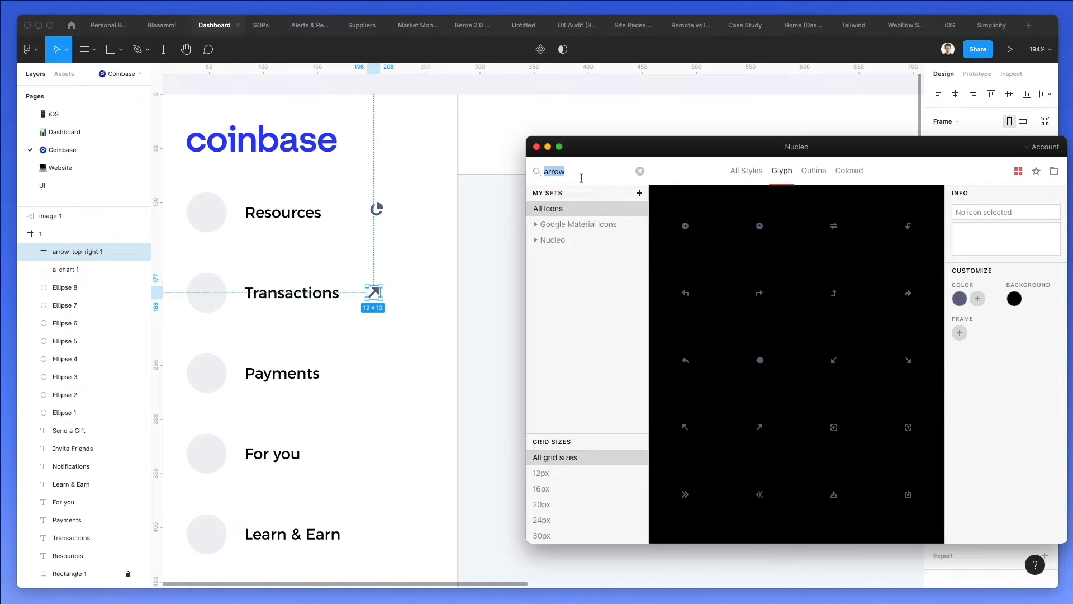
text(copy)
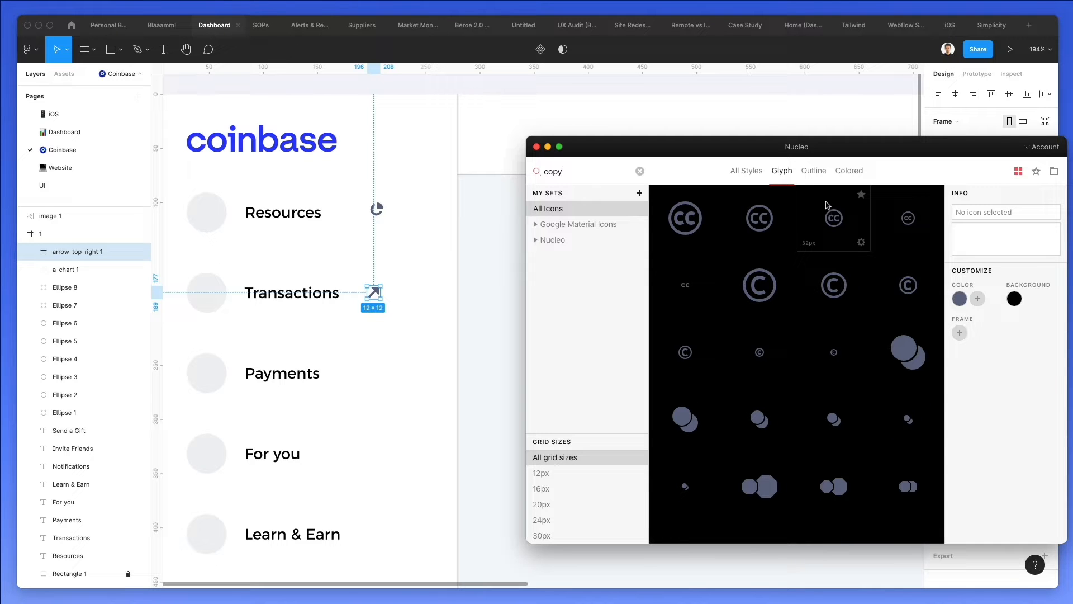
scroll(816, 246, down, 2)
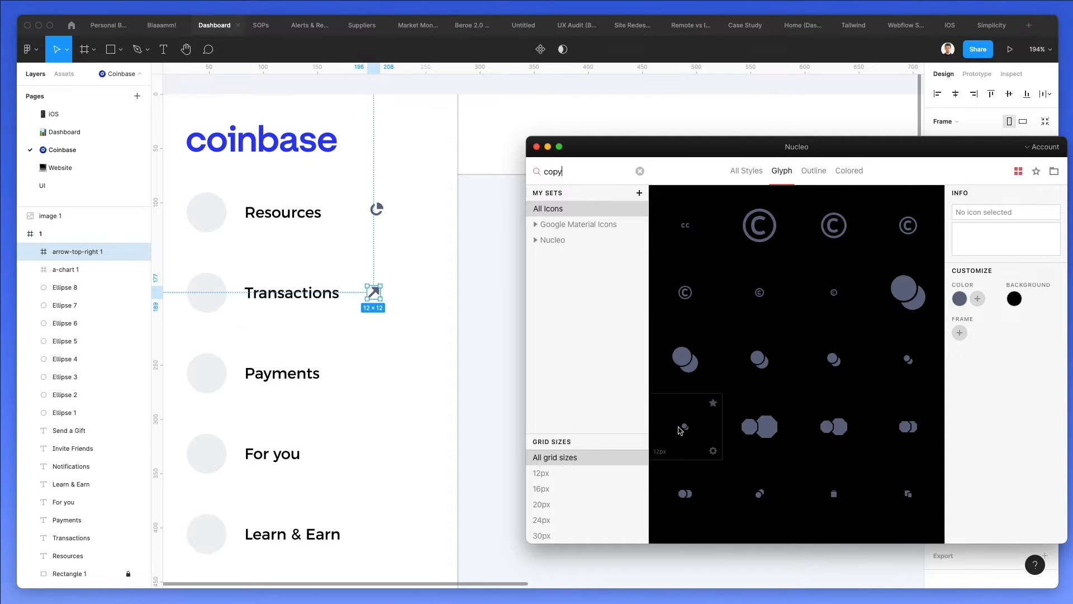
drag(682, 428, 368, 371)
scroll(385, 390, down, 2)
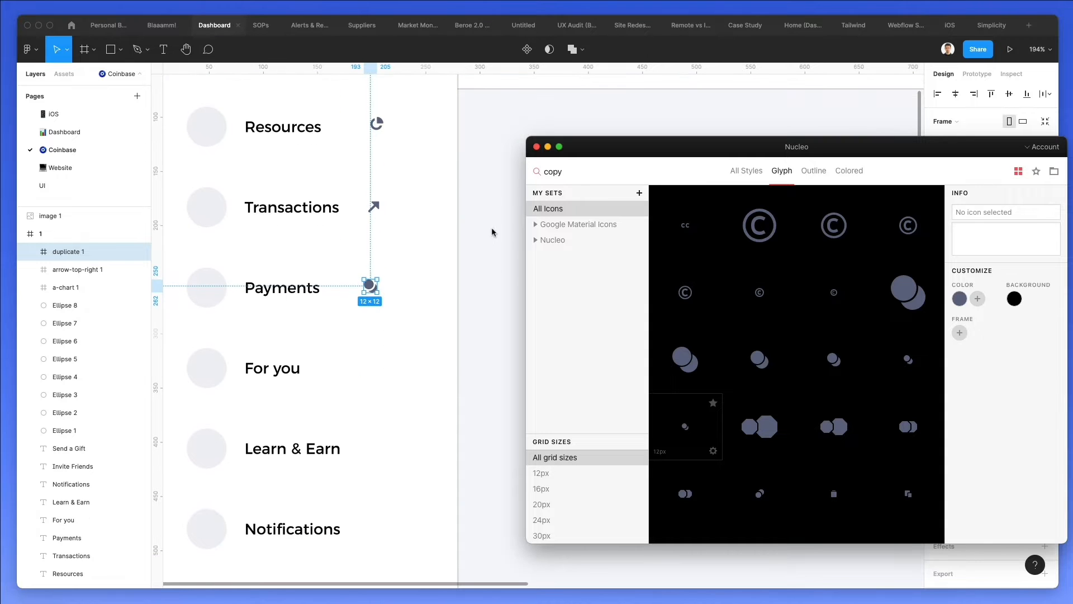
Search the glyph icons for "dashbo" and place the 48px four-tile layout icon beside the For you label.
double_click(555, 171)
text(dashbo)
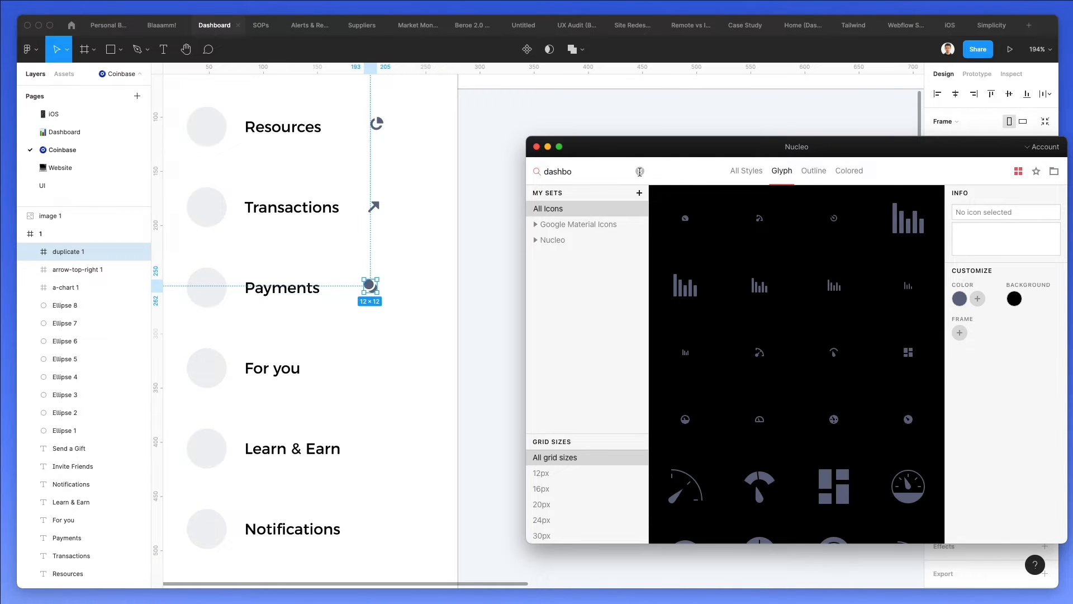
scroll(906, 273, down, 3)
drag(908, 249, 368, 366)
Search the glyph icons for "plus" and place the 16px outlined square plus icon beside the Learn & Earn label.
double_click(553, 173)
text(plus)
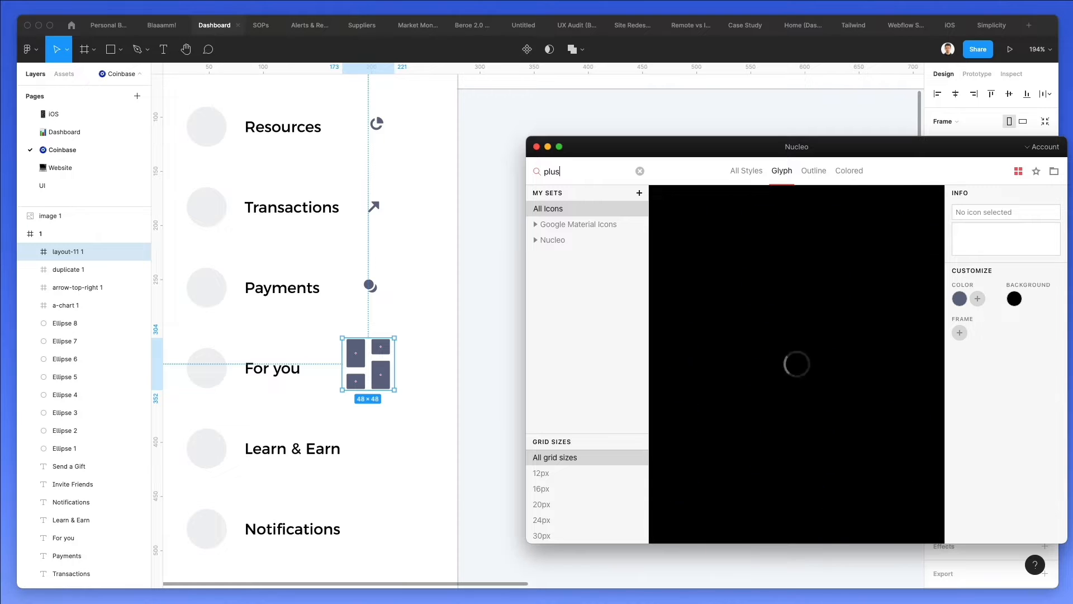
scroll(819, 321, down, 5)
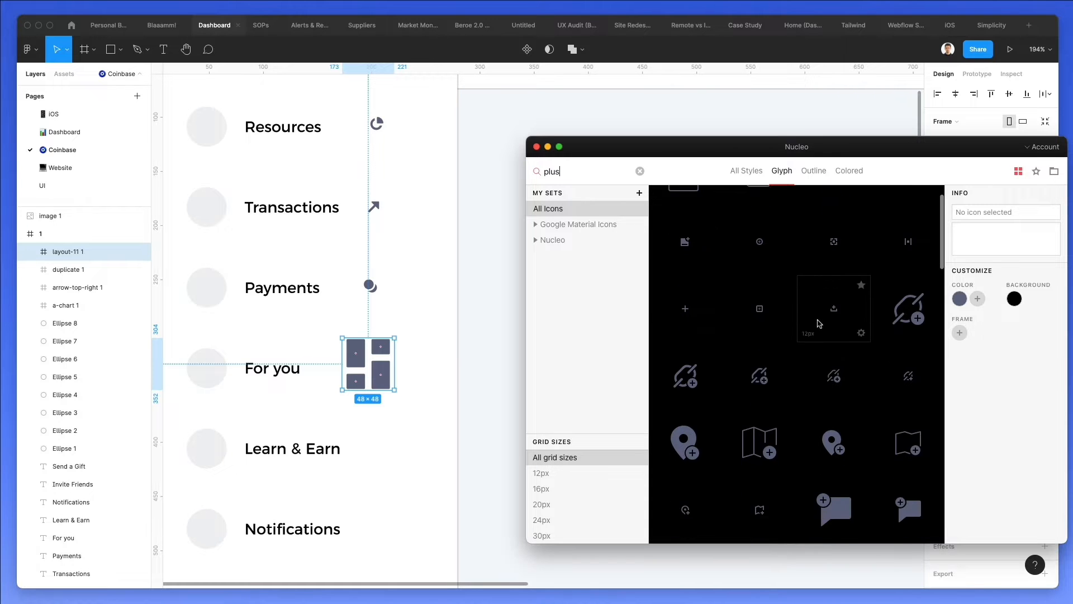
scroll(819, 324, down, 10)
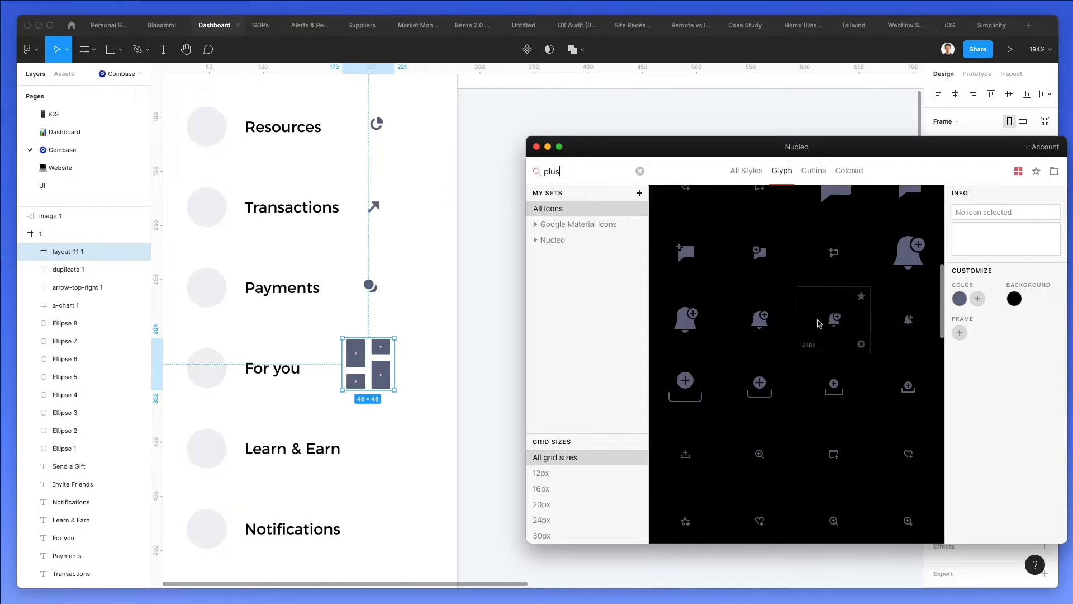
scroll(819, 323, down, 2)
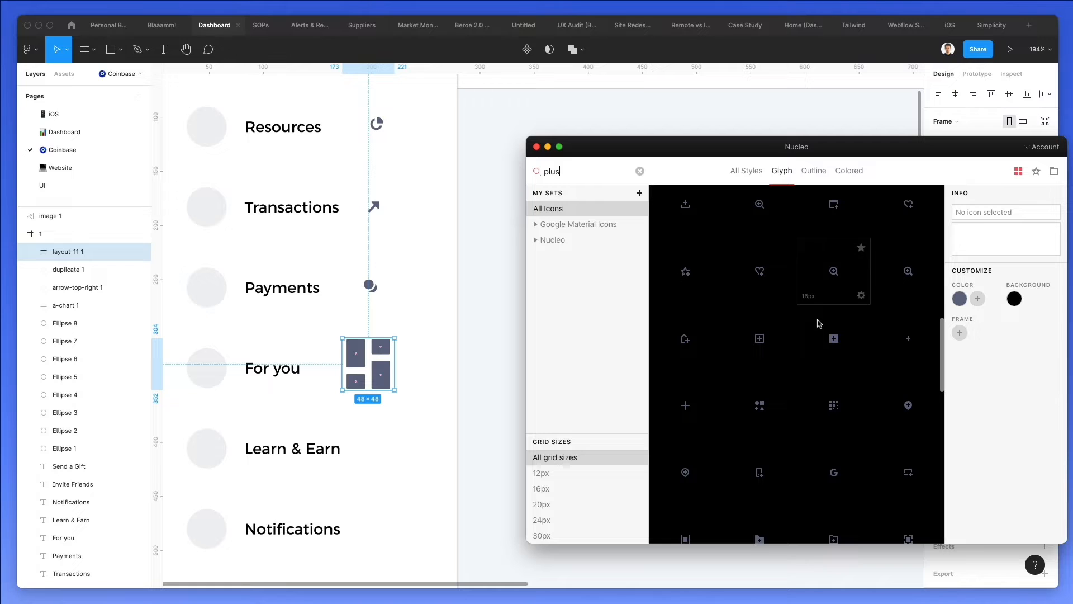
scroll(760, 331, down, 5)
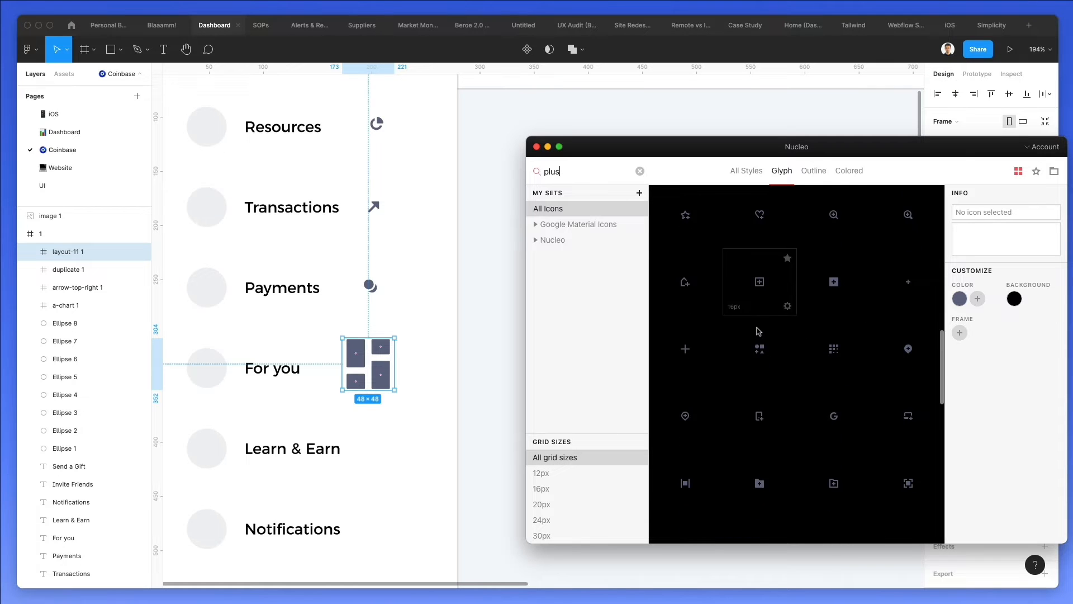
scroll(757, 324, up, 1)
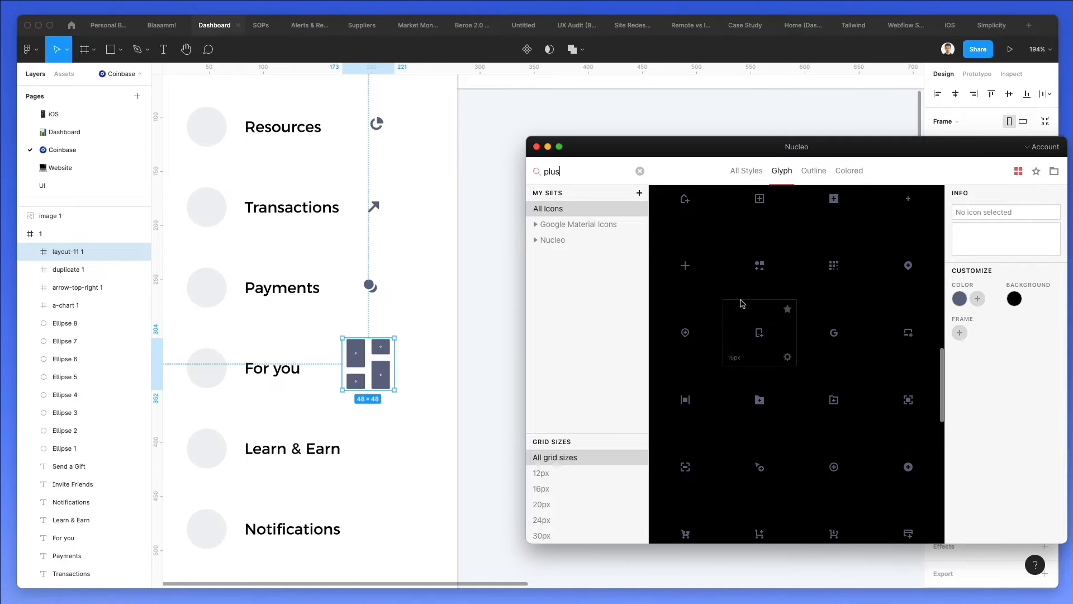
scroll(761, 271, up, 1)
drag(759, 224, 376, 449)
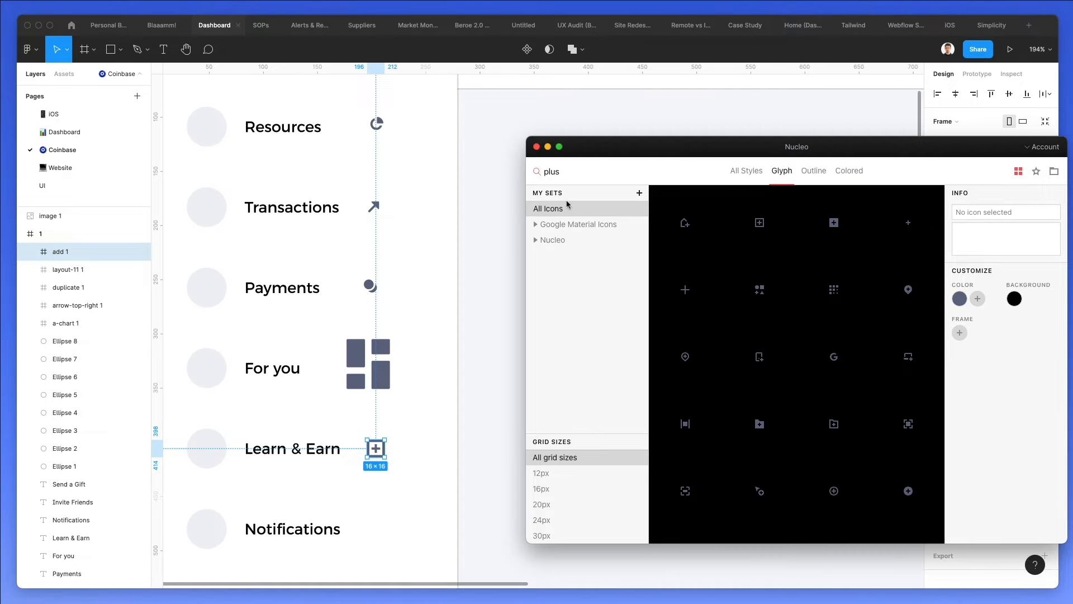
Search the glyph icons for "alert" and place the 12px bell icon beside the Notifications label.
double_click(567, 181)
text(t)
scroll(794, 252, down, 3)
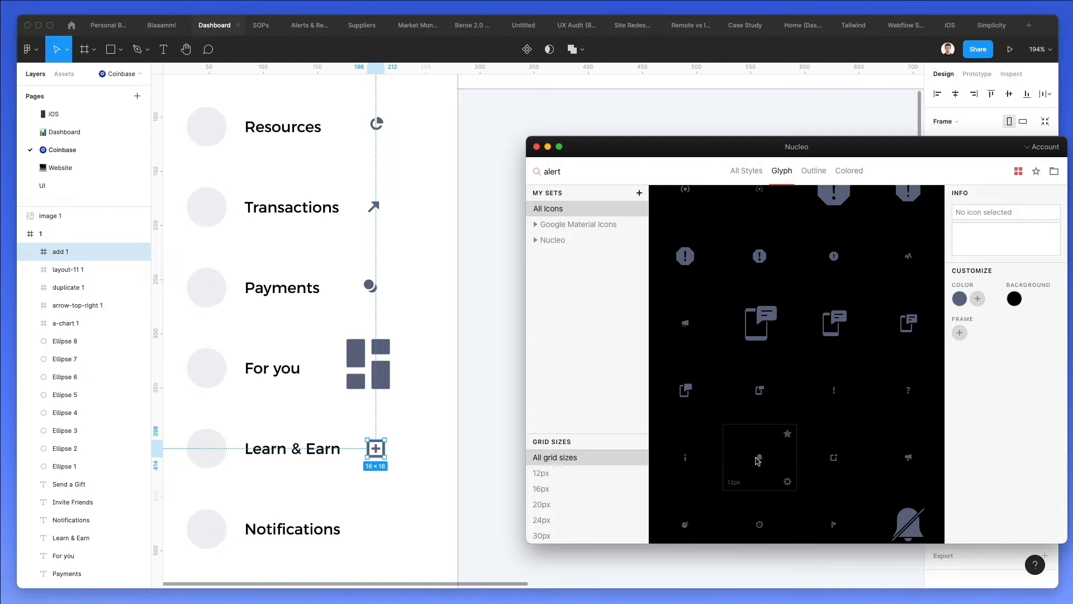
drag(379, 531, 378, 529)
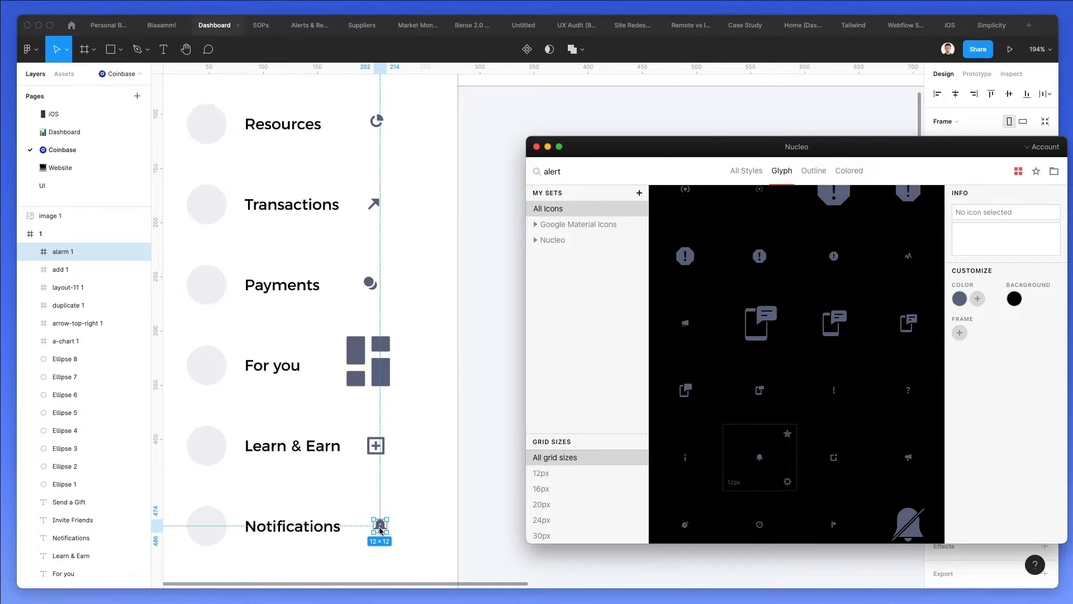
Search the glyph icons for "invite", try "add" instead, and place the 12px plus icon beside the Invite Friends label.
scroll(402, 486, down, 4)
text(invite f)
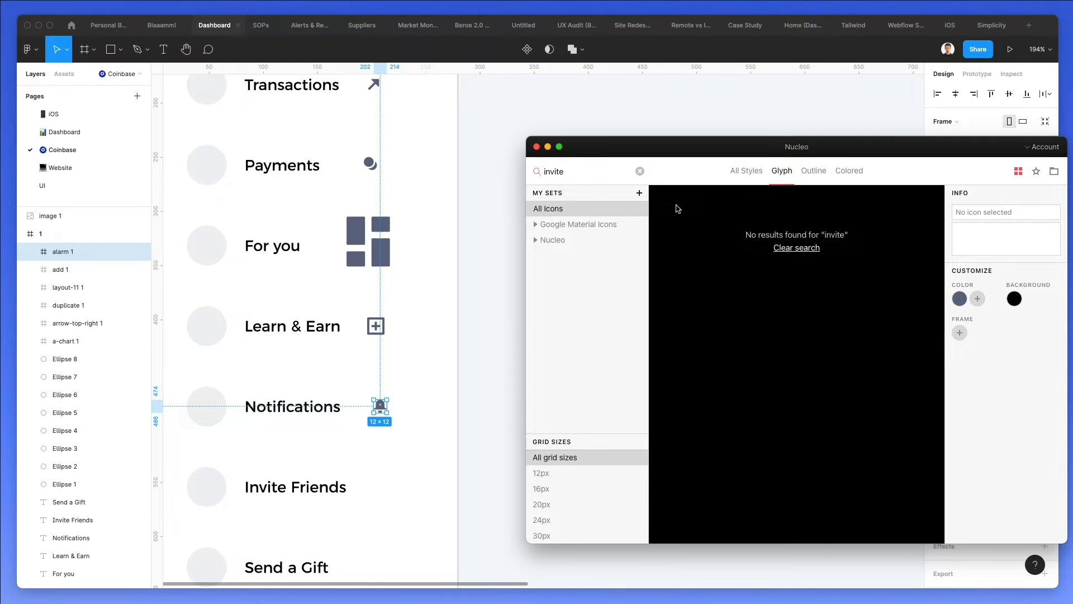
key(BackSpace)
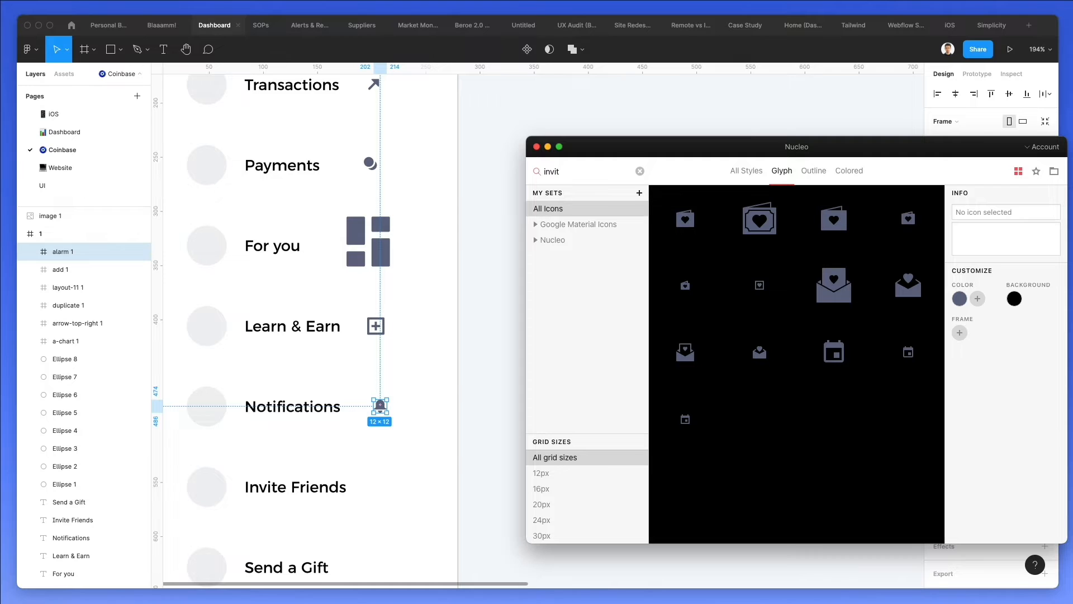
text(add)
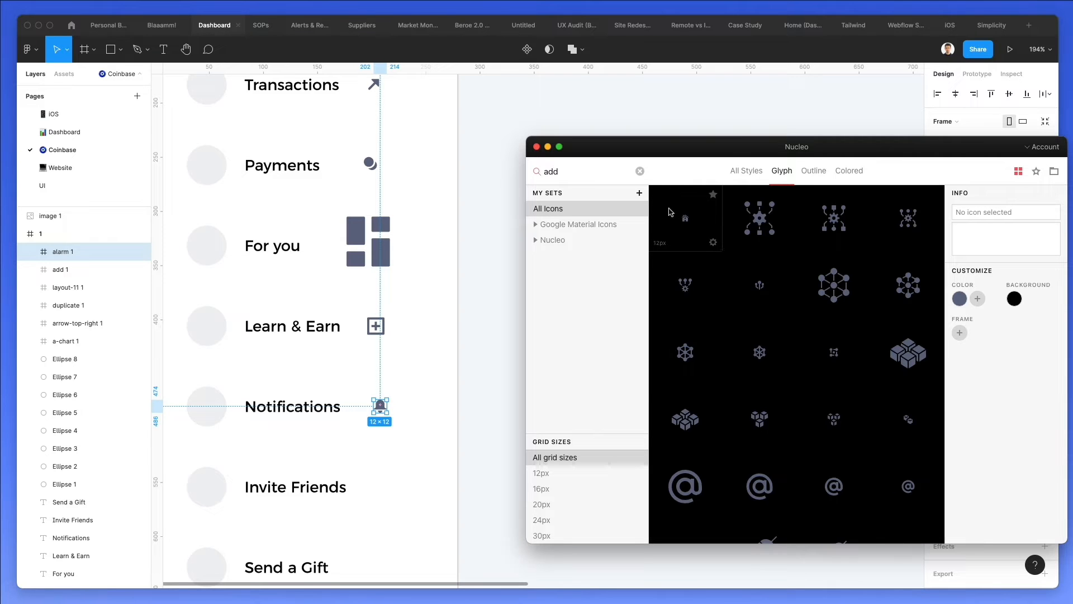
scroll(785, 285, down, 3)
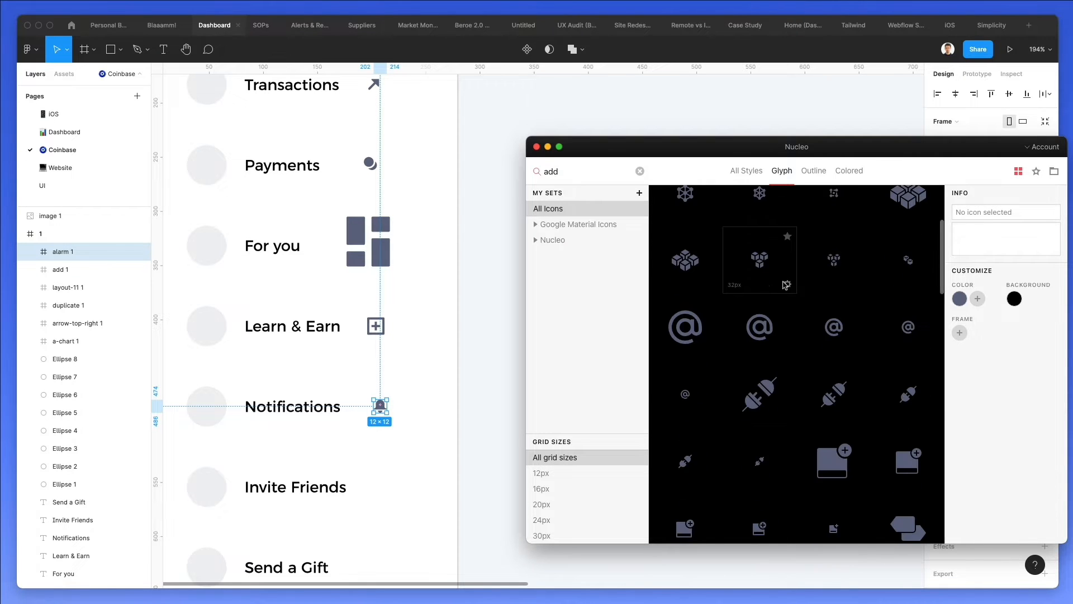
scroll(785, 285, down, 8)
scroll(786, 285, down, 5)
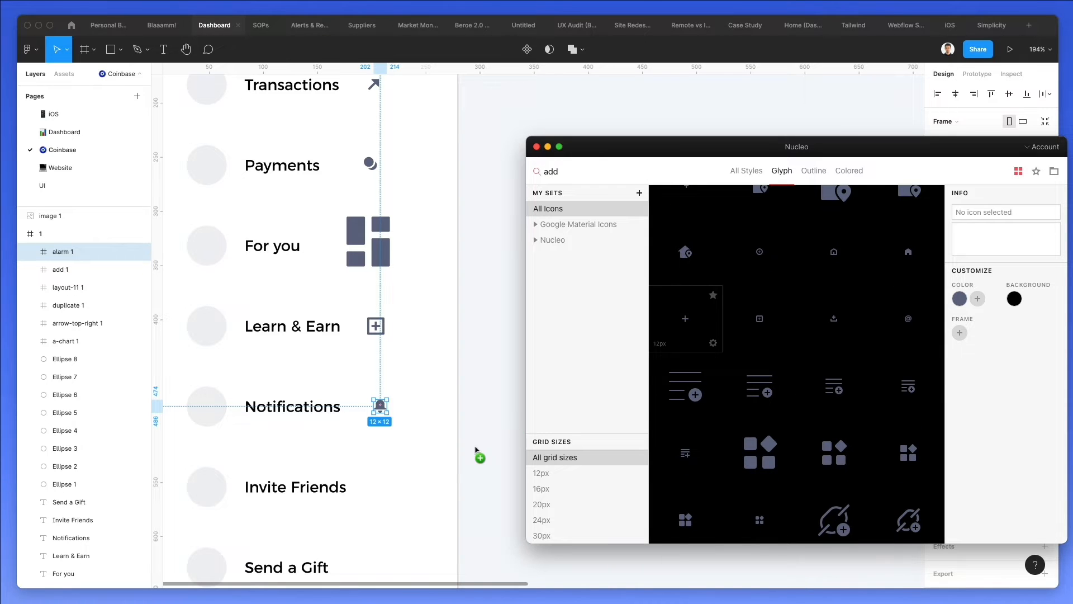
drag(387, 483, 386, 483)
Search the glyph icons for "gift" and place the 12px present icon beside the Send a Gift label.
text(gis)
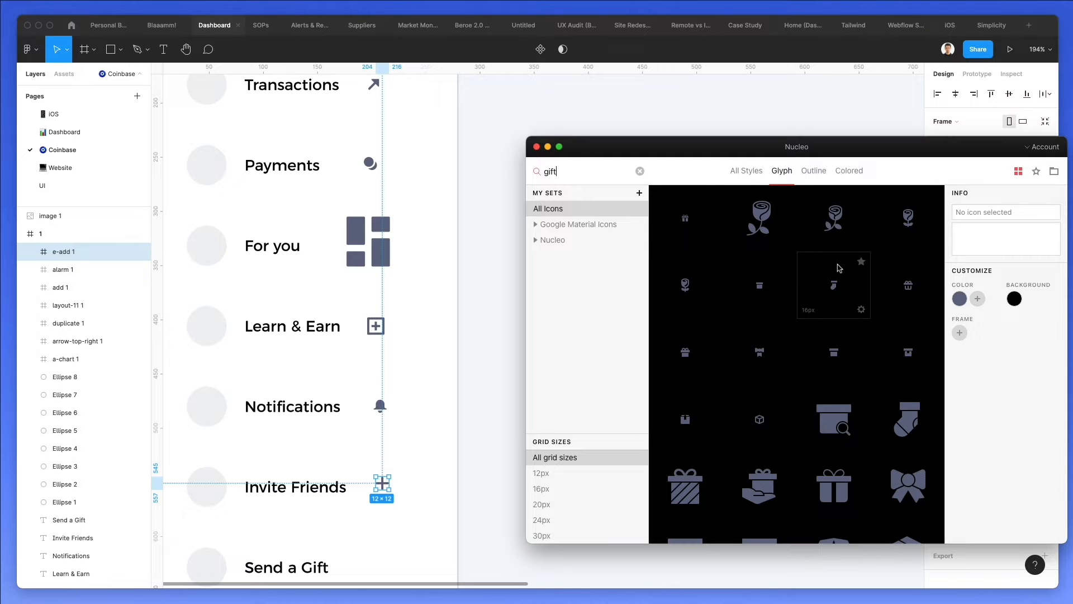
scroll(425, 277, down, 3)
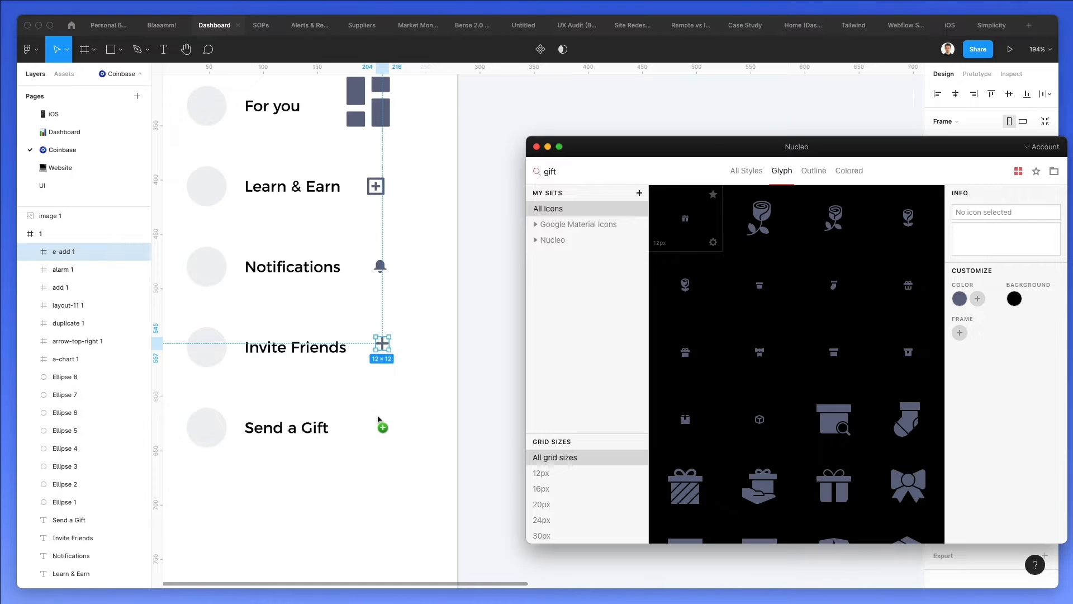
drag(375, 427, 377, 431)
click(396, 394)
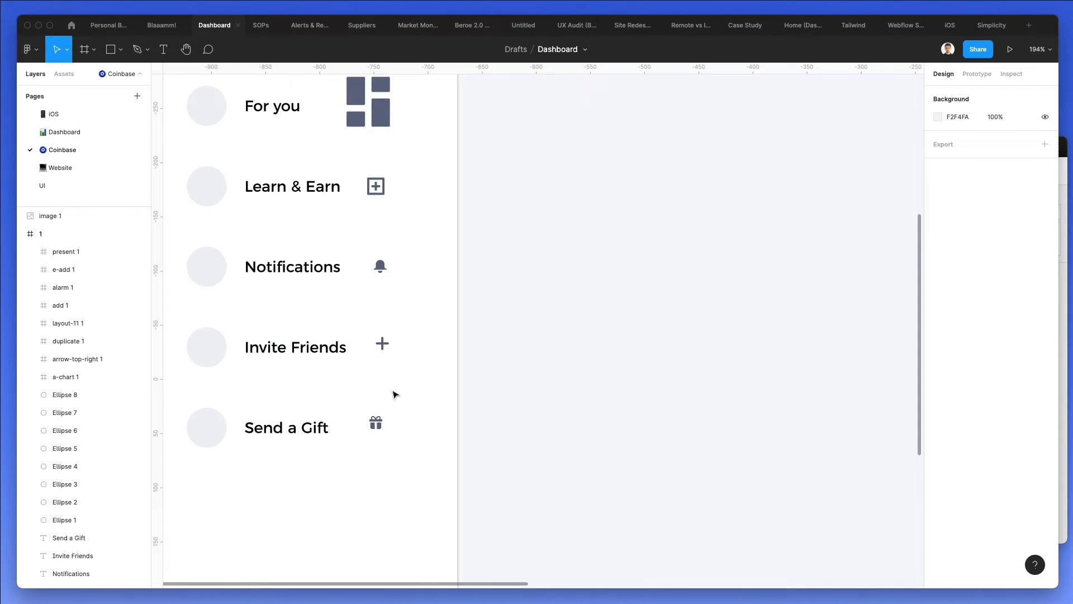
Scale the oversized layout icon beside For you down to about 18 px.
scroll(395, 394, down, 3)
click(385, 190)
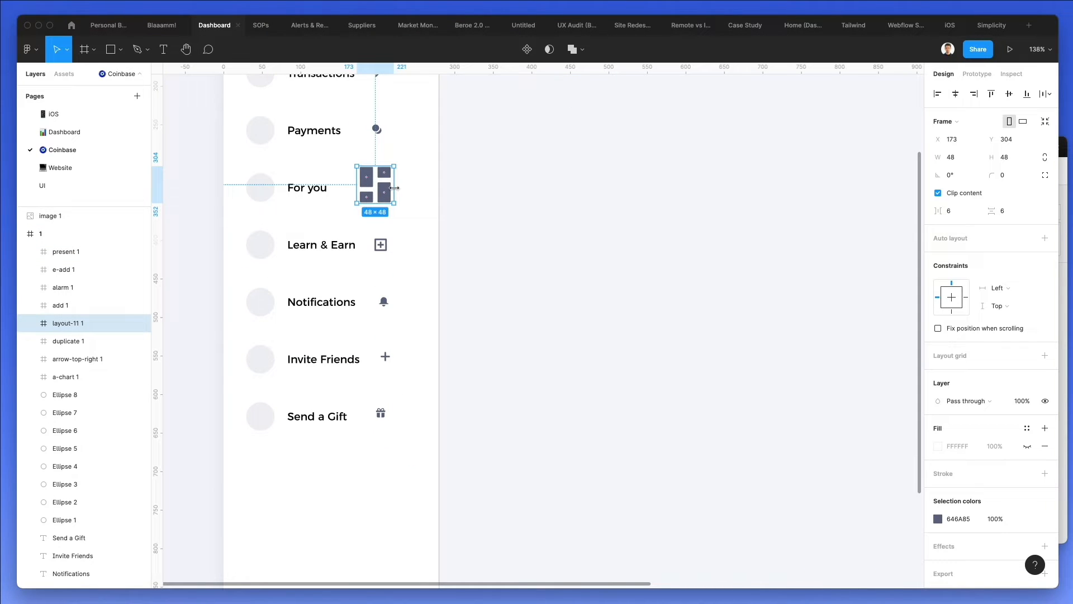
drag(394, 188, 382, 191)
Remove the outer frames from the seven icons between Transactions and Send a Gift.
scroll(380, 191, up, 4)
drag(415, 123, 379, 491)
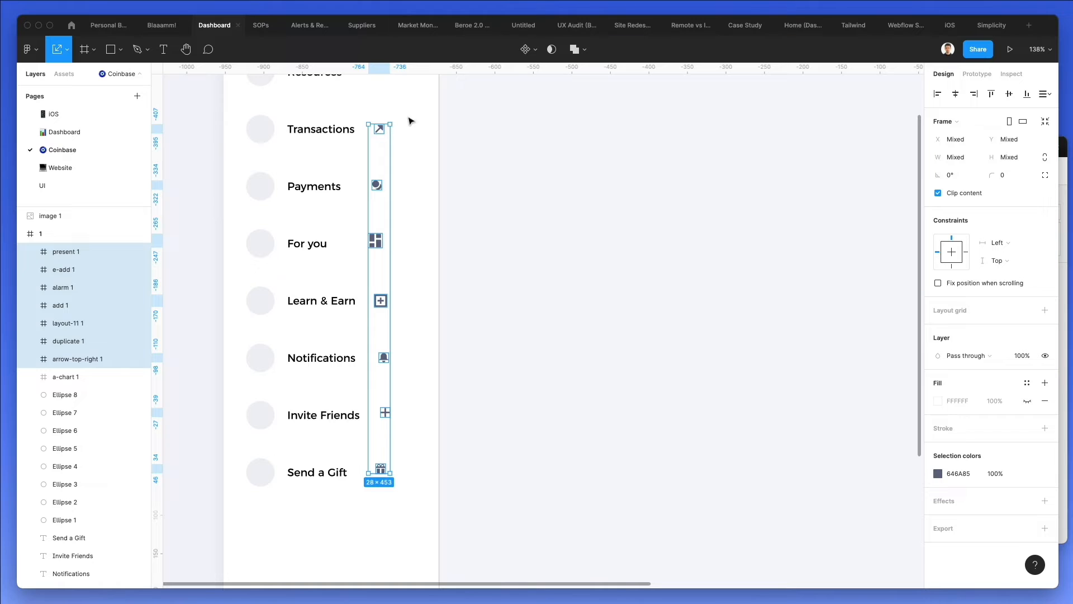
key(shift+super+g)
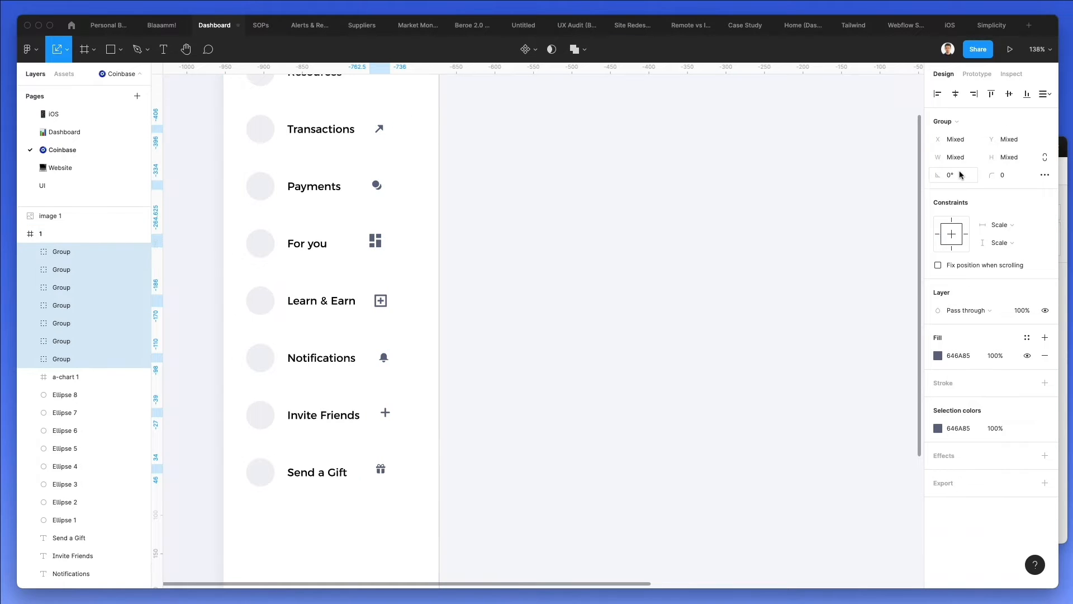
Lock the proportions of the seven icon groups and set their height to 15.
click(1038, 161)
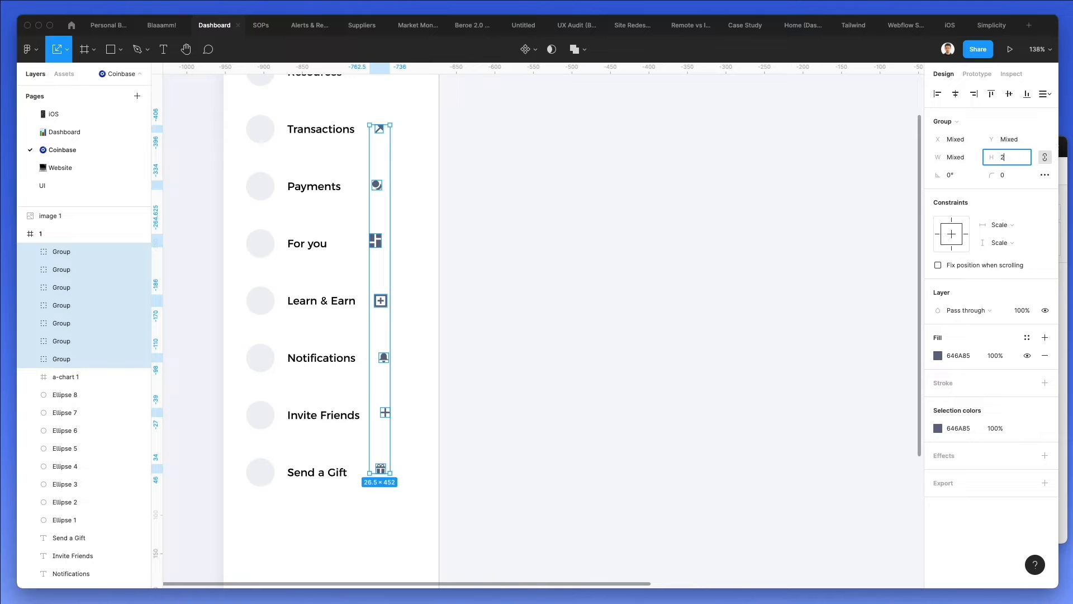
key(Return)
click(1015, 158)
key(Down)
key(Down)
key(Down)
key(Down)
key(Down)
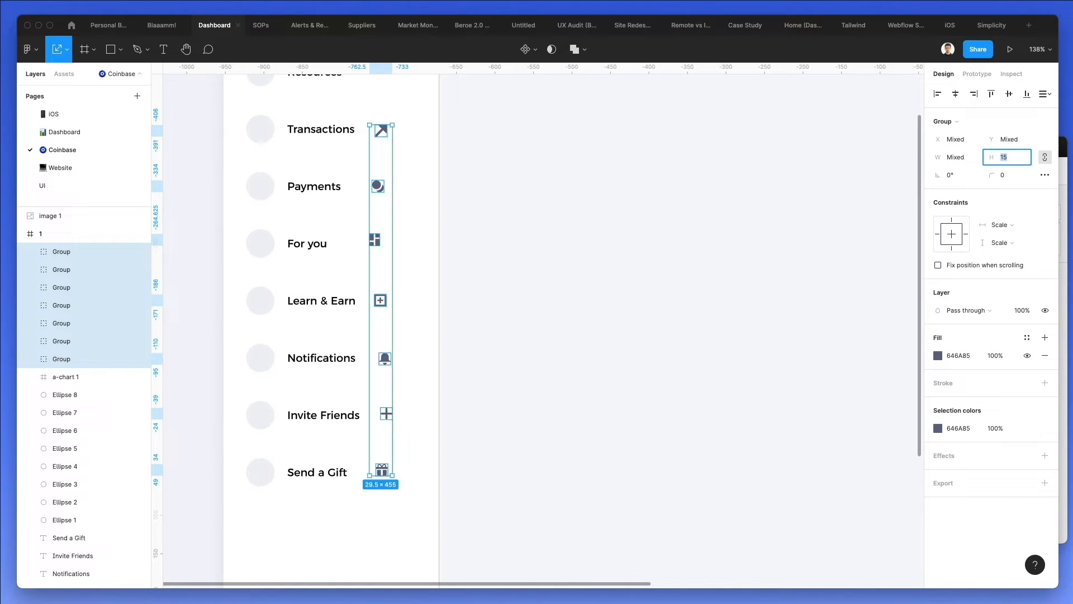
Align the seven icons on their horizontal centres and nudge them vertically to line up with the labels.
click(956, 93)
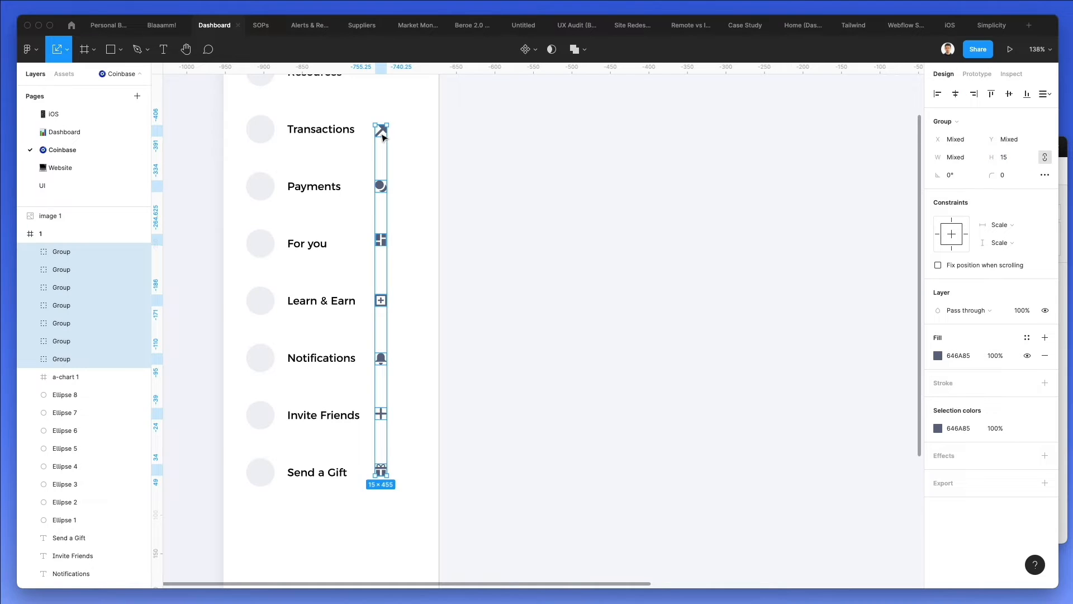
drag(384, 137, 390, 141)
key(Down)
key(Down)
key(Down)
key(Down)
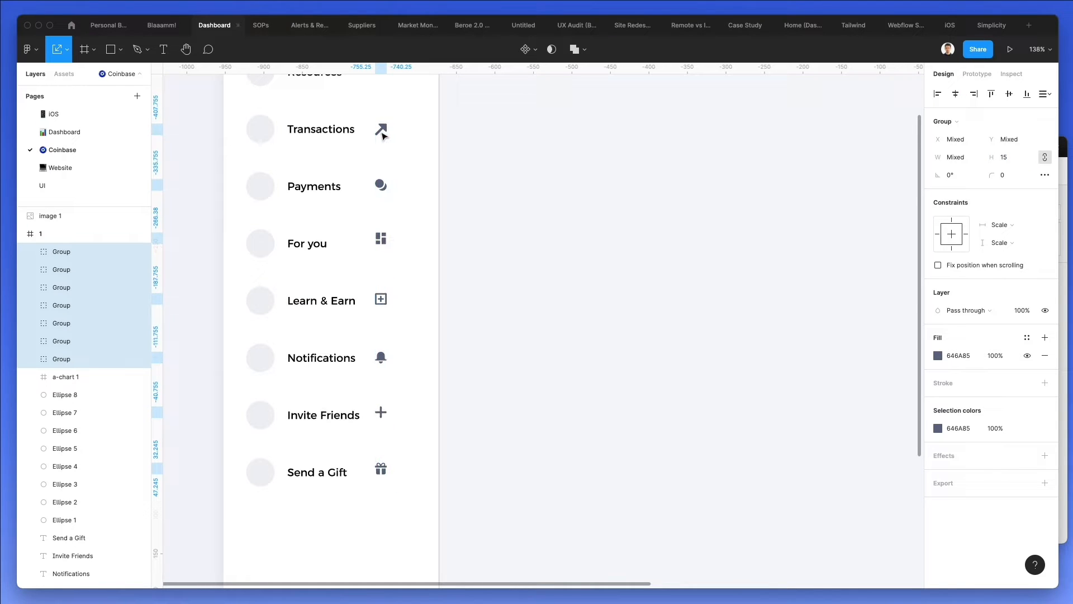
click(419, 369)
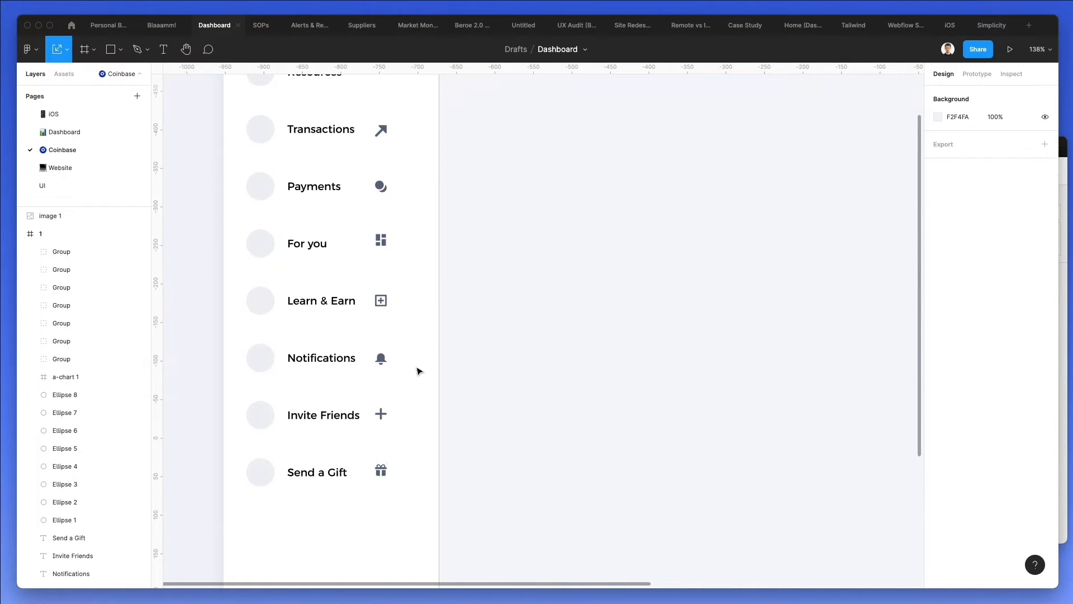
Nudge the gift icon down 2 px and distribute the seven icons with equal vertical spacing.
click(381, 473)
drag(392, 484, 374, 118)
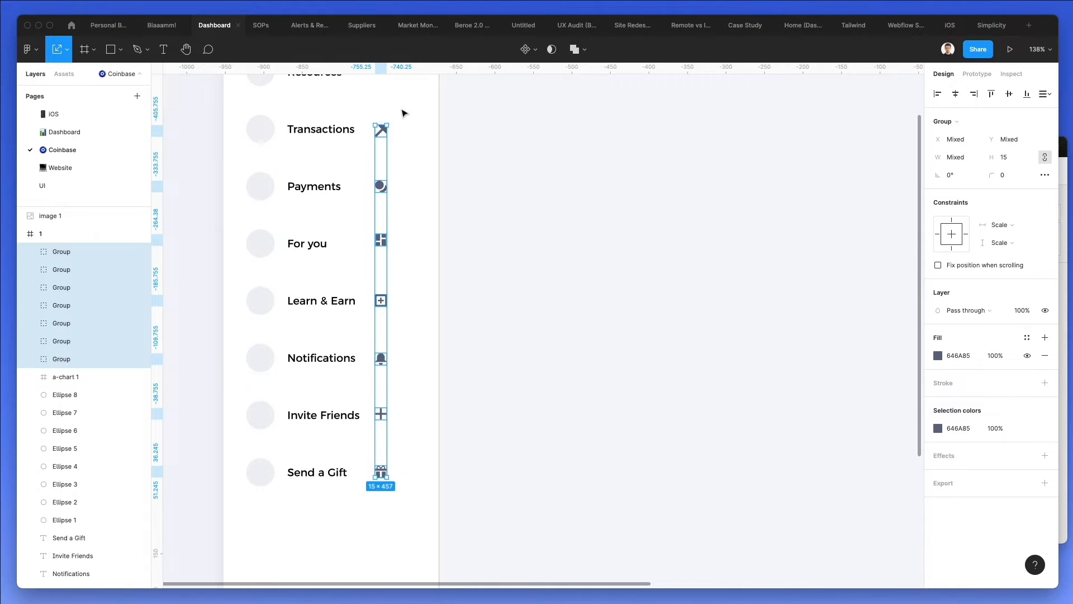
click(1037, 95)
click(967, 127)
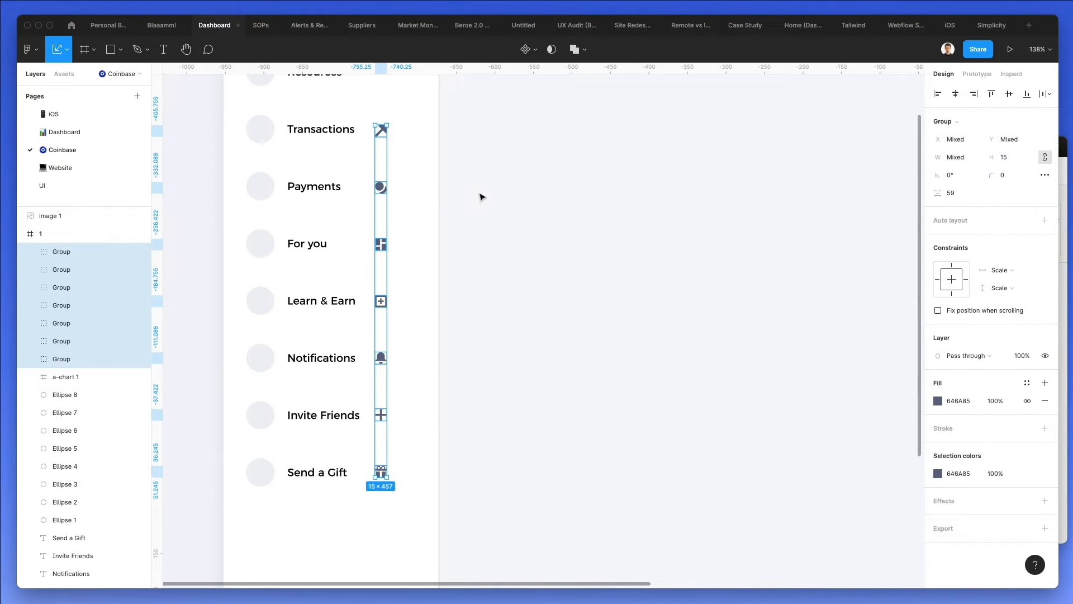
Remove the frame from the pie chart icon beside Resources and resize the icon to 16 × 16.
scroll(380, 137, up, 5)
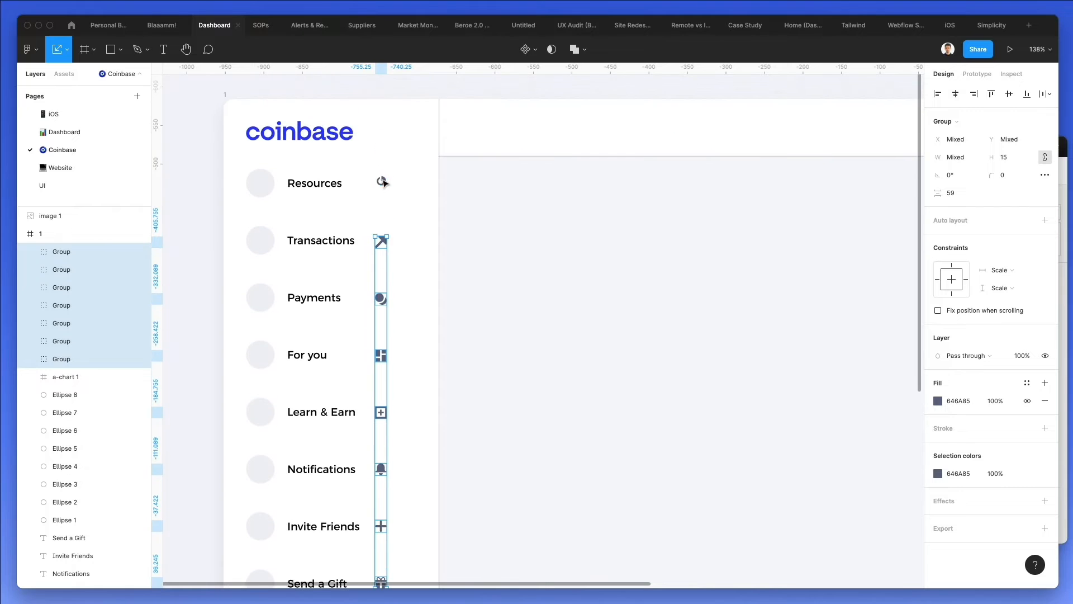
click(379, 182)
scroll(380, 184, up, 5)
drag(382, 191, 388, 159)
key(super+shift+g)
scroll(380, 241, right, 1)
key(super+Right)
key(super+Right)
key(super+Right)
key(Up)
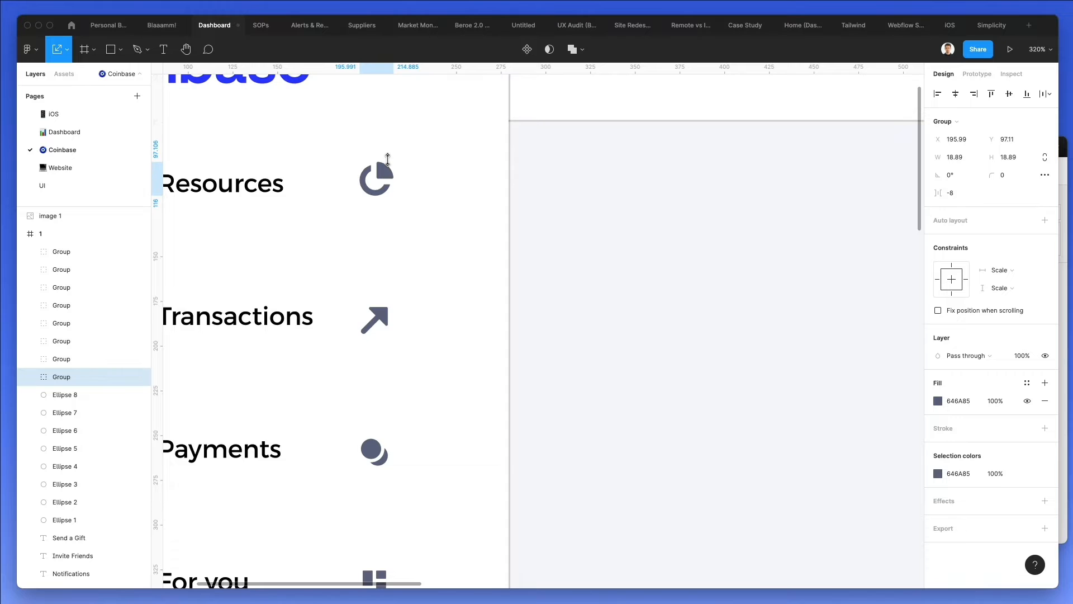
key(minus)
drag(444, 218, 445, 225)
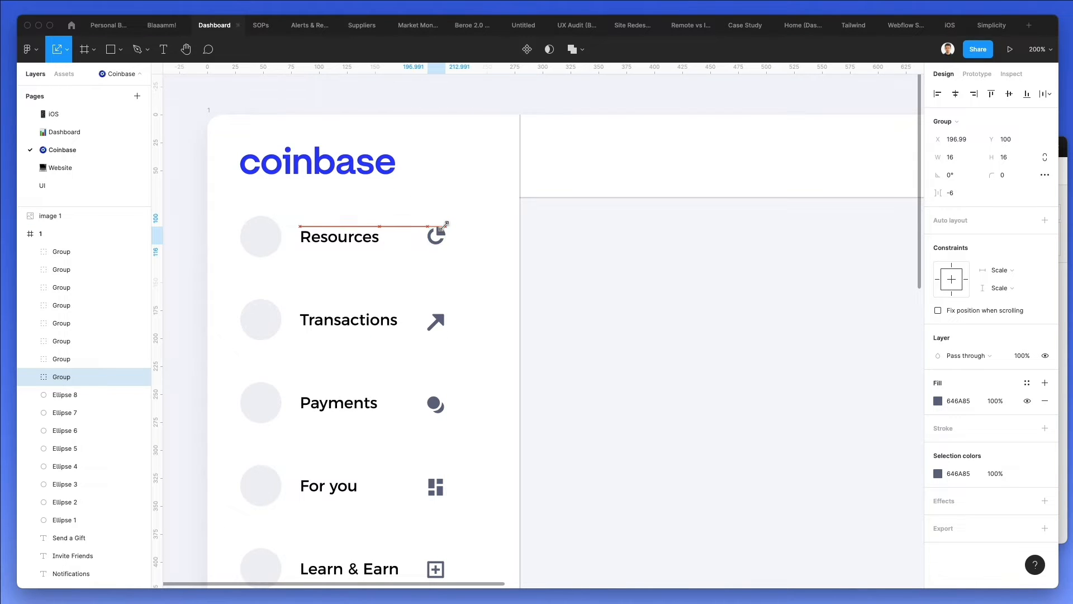
Move all eight icons together onto the grey circles in front of their menu labels.
scroll(446, 228, down, 2)
scroll(445, 229, down, 3)
drag(467, 153, 428, 495)
drag(439, 302, 313, 307)
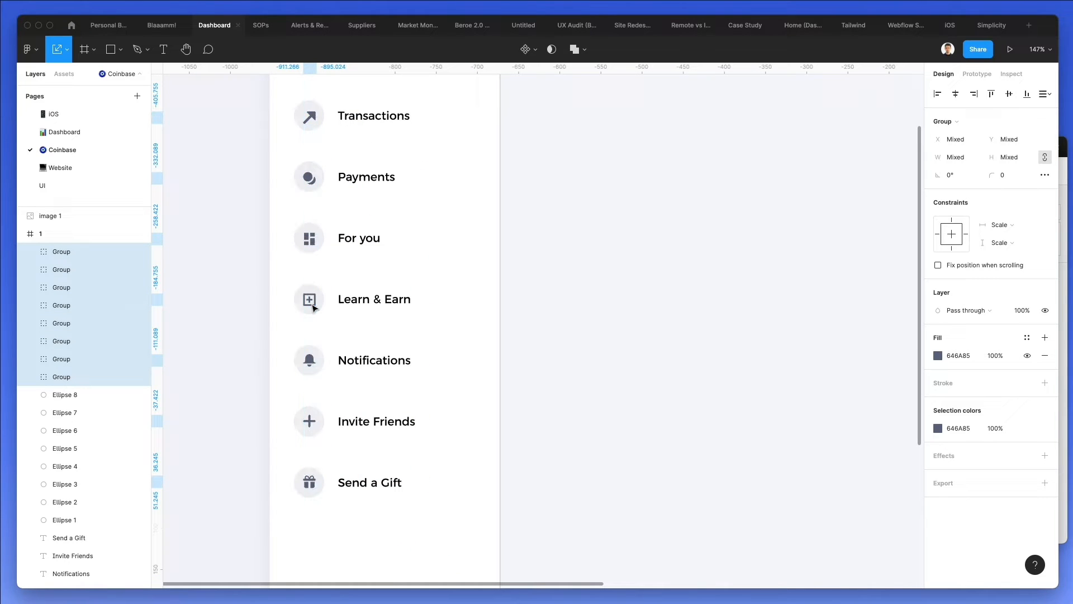
click(487, 323)
Nudge the arrow icon in the Transactions circle up 1 px.
scroll(461, 297, up, 3)
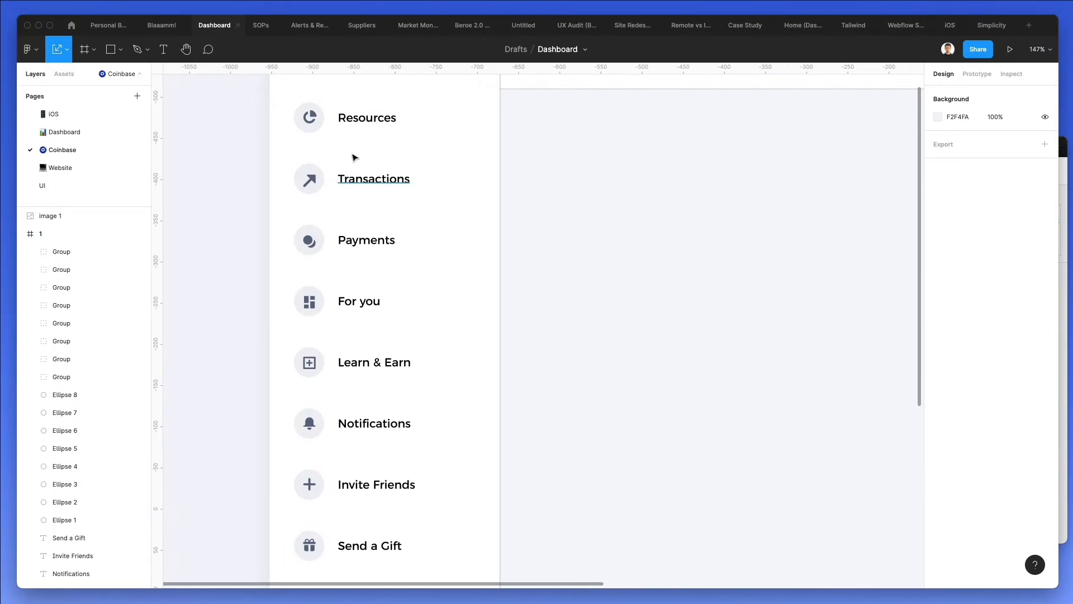
click(310, 184)
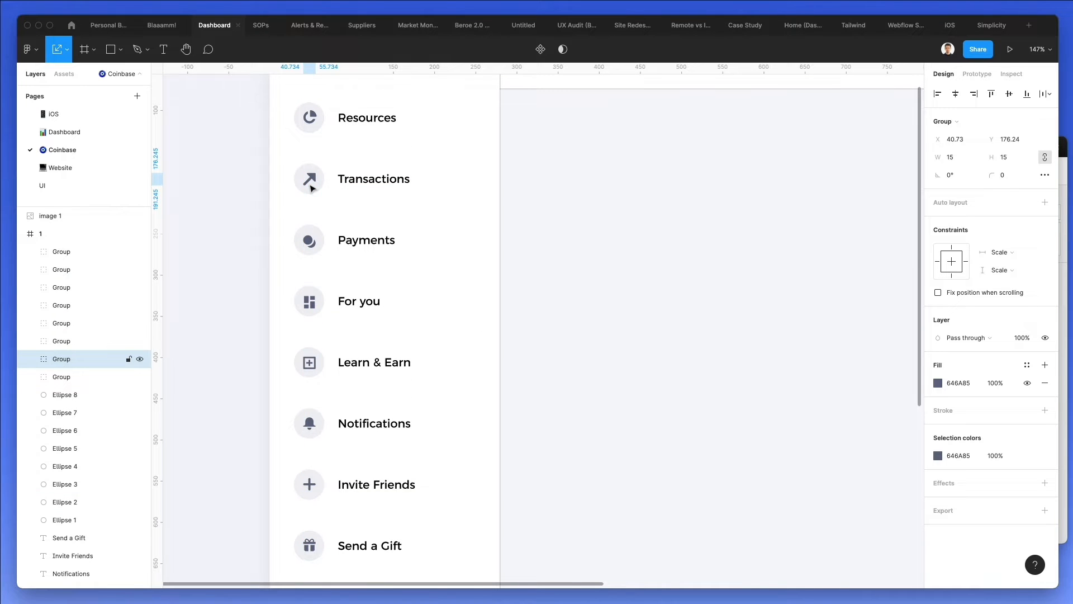
scroll(311, 187, up, 3)
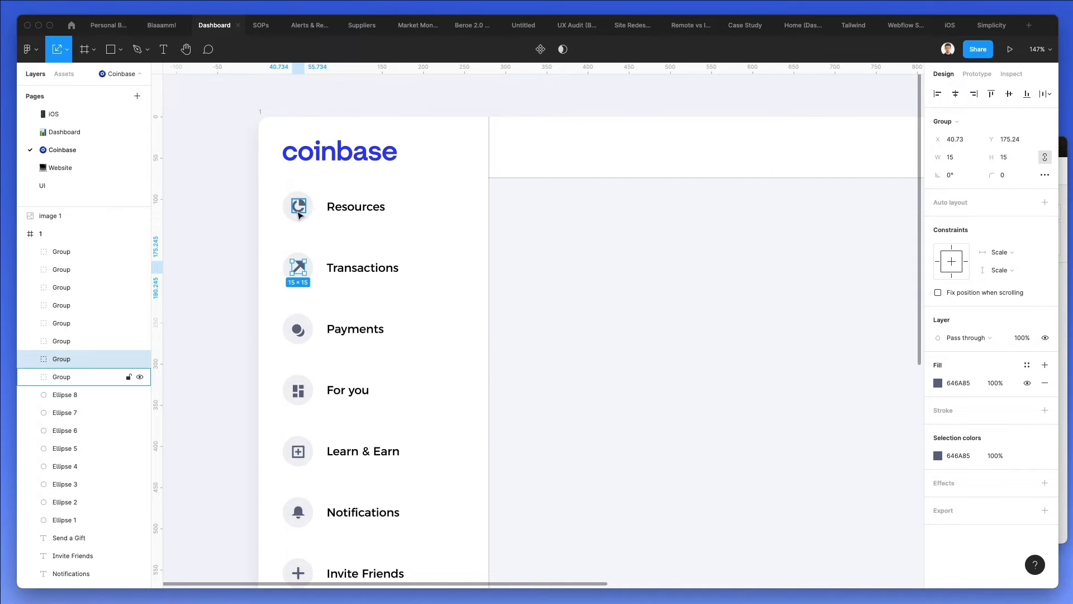
Recolour the pie chart icon beside Resources with the Coinbase logo's blue (2B3BFB) and resize it to 17 × 17.
click(299, 211)
scroll(309, 161, up, 3)
key(i)
click(309, 157)
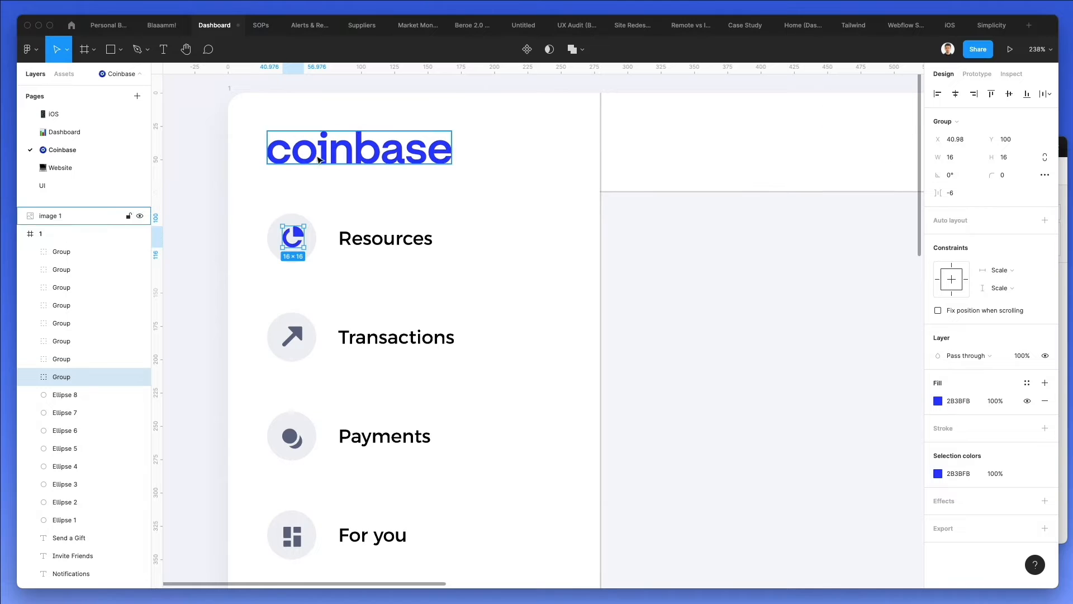
click(491, 218)
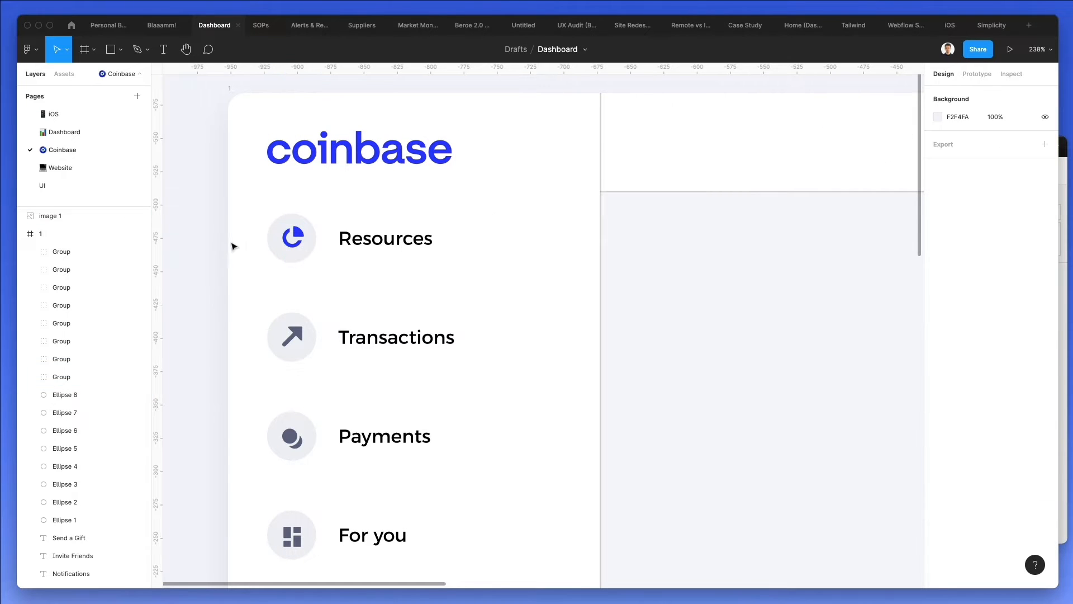
click(282, 231)
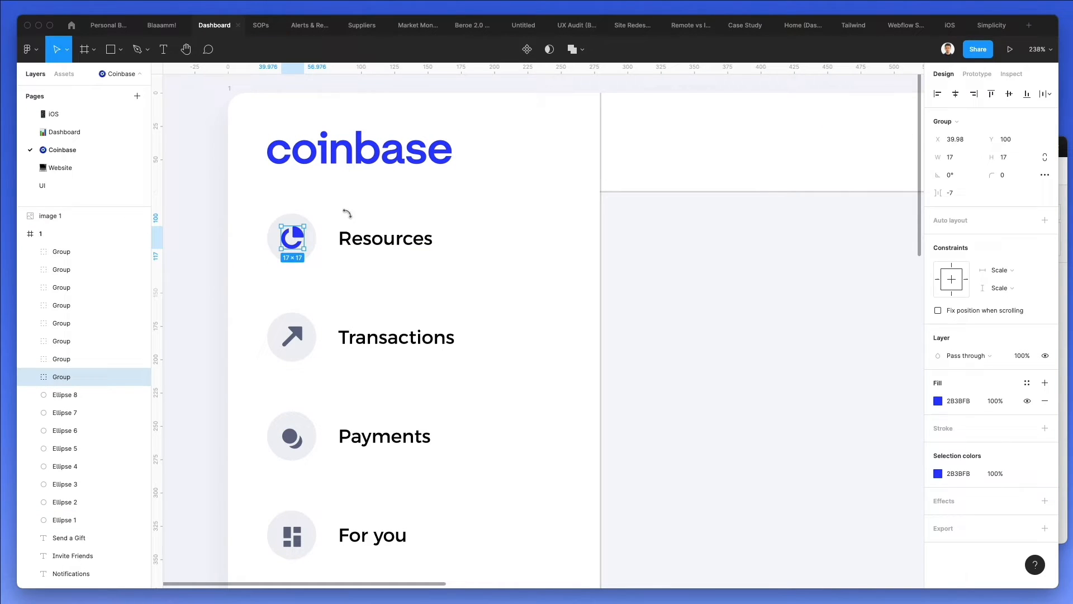
click(347, 213)
Shrink the arrow icon in the Transactions circle to about 14 × 14 and nudge the Payments icon up 1 px.
click(292, 337)
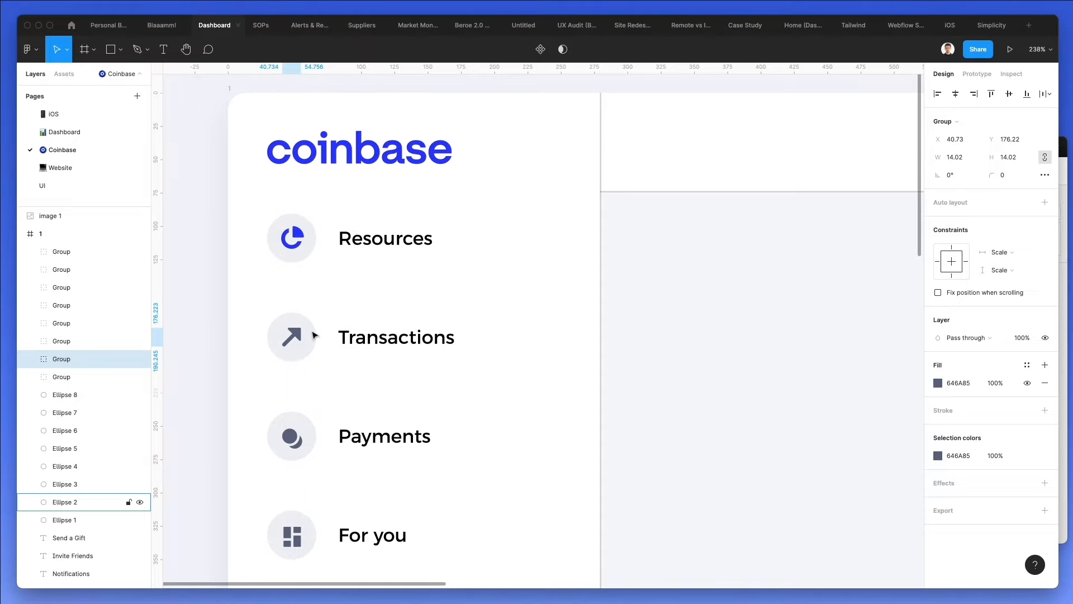
scroll(314, 335, down, 3)
click(290, 320)
scroll(296, 330, up, 2)
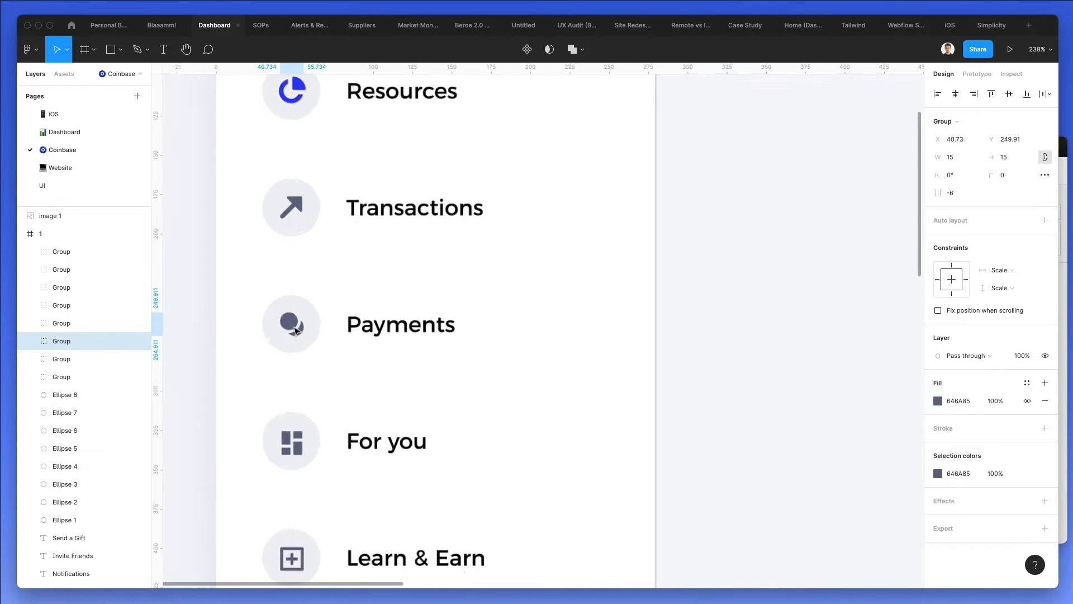
scroll(296, 330, up, 3)
scroll(300, 335, down, 3)
Nudge the For you and Learn & Earn icons up 1 px each to centre them in their circles.
click(291, 383)
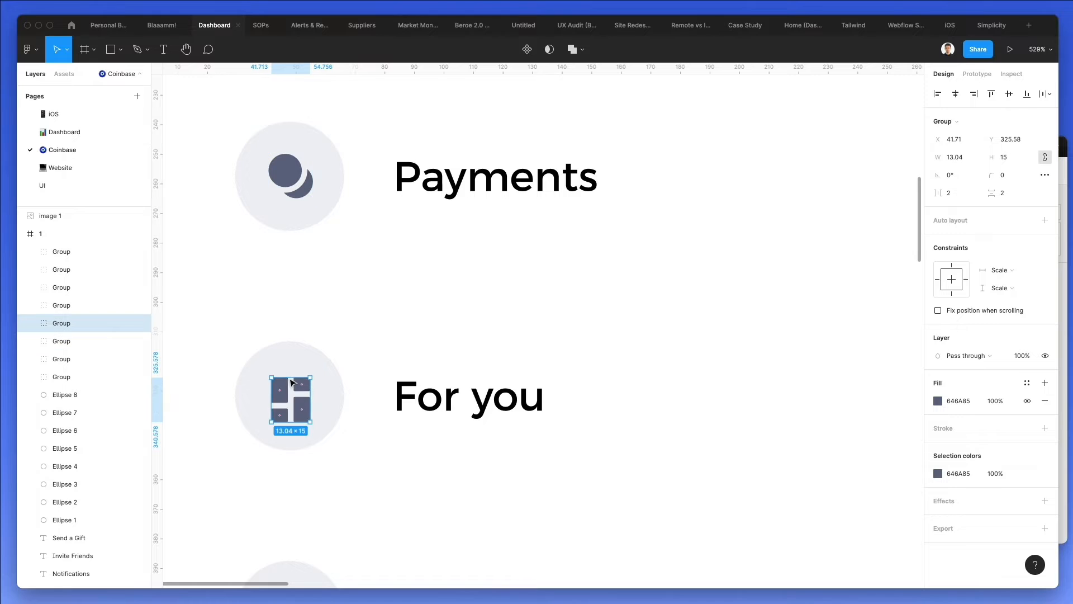
key(Up)
scroll(292, 380, down, 4)
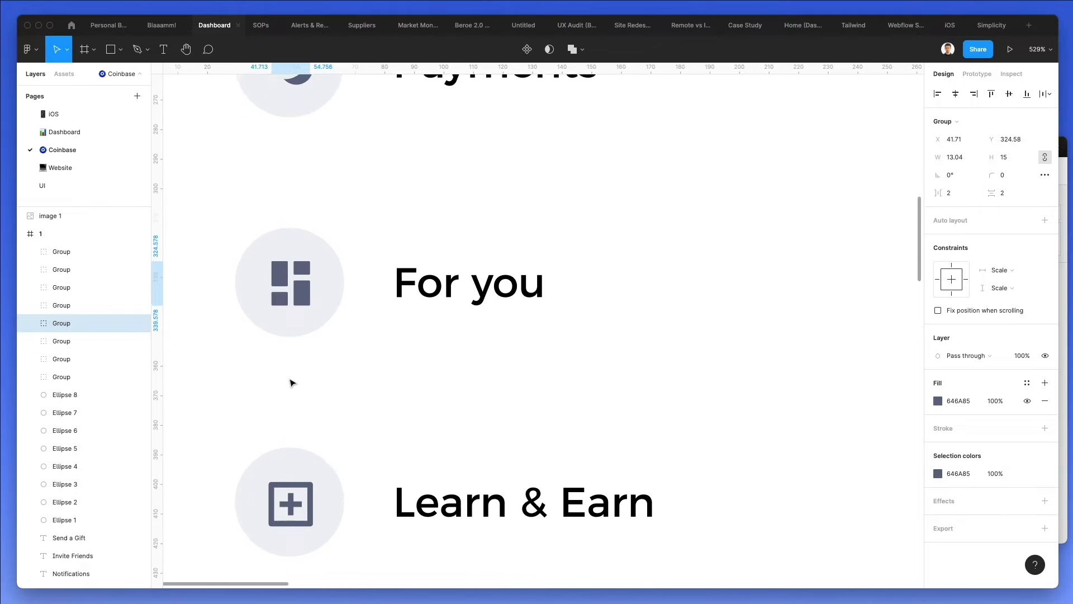
click(291, 391)
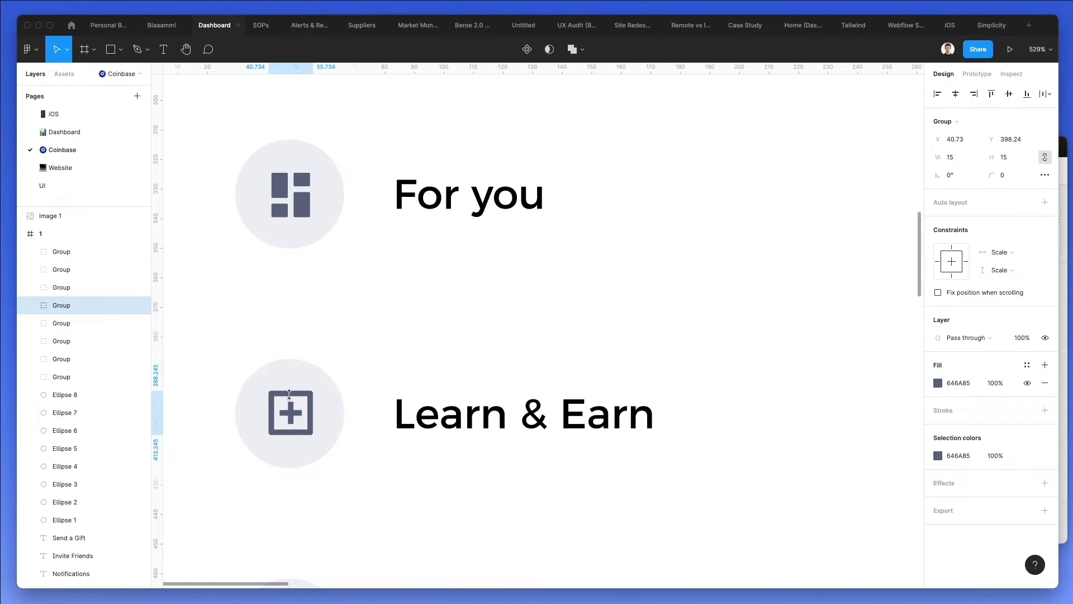
scroll(289, 395, down, 5)
Try nudging the bell icon in the Notifications circle 1 px left and 1 px up.
click(295, 364)
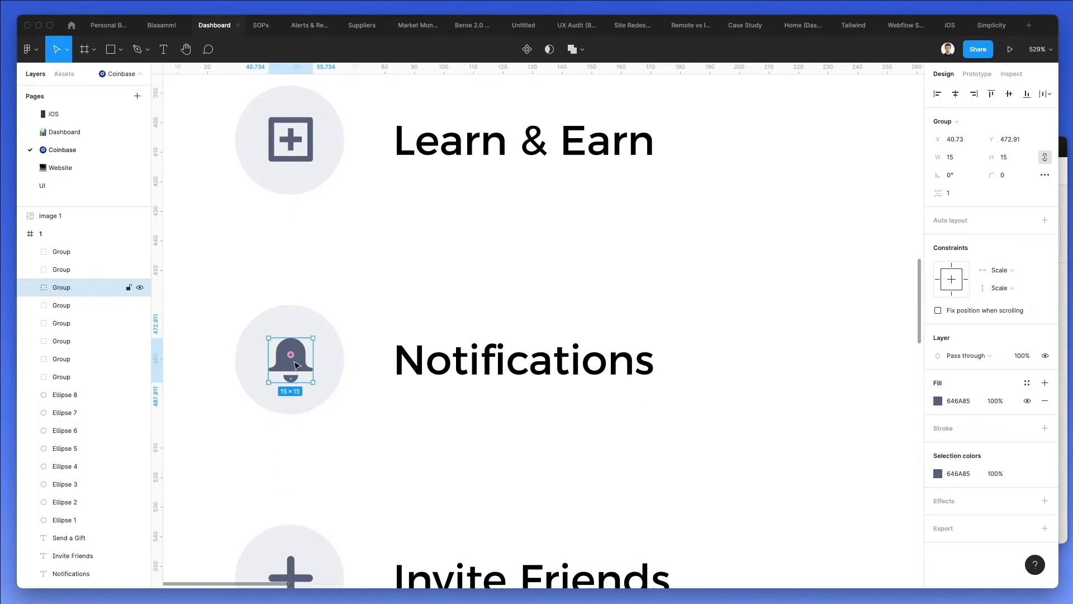
key(Left)
key(Up)
key(Right)
key(Down)
scroll(293, 374, down, 8)
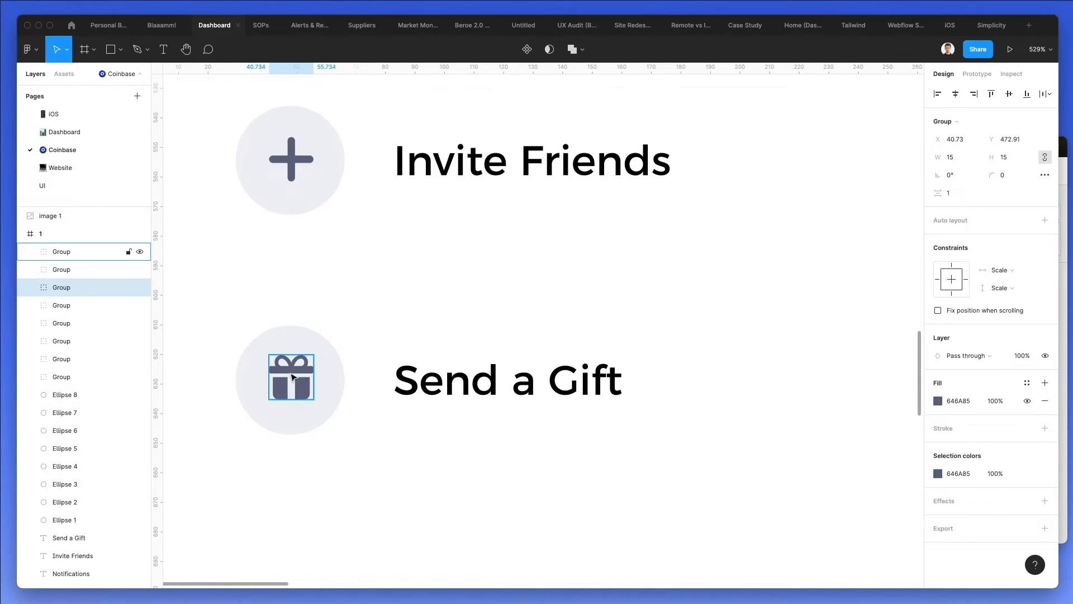
scroll(448, 296, down, 10)
key(Escape)
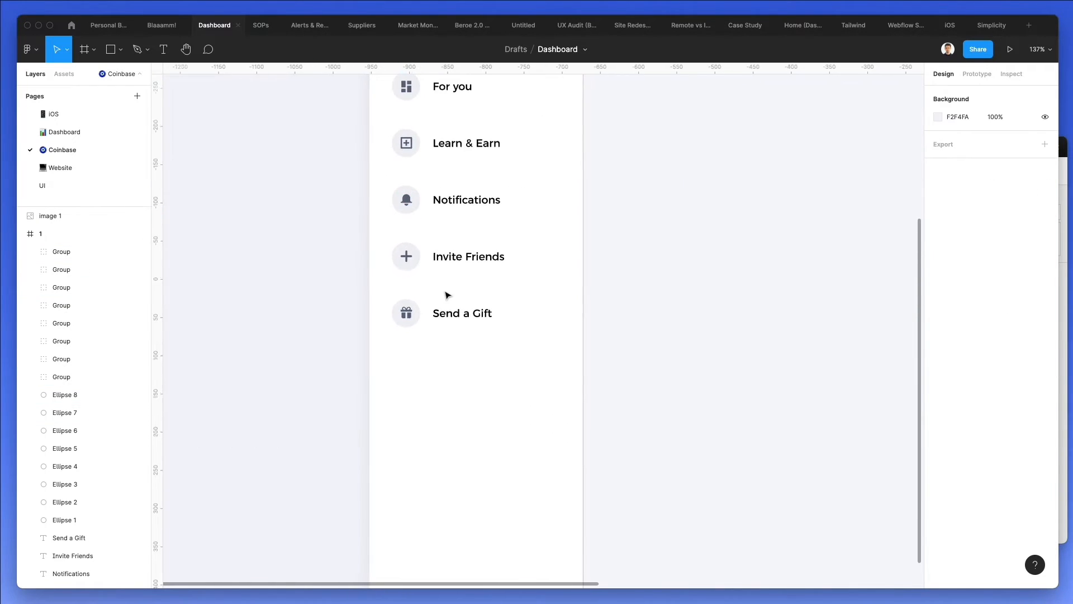
Move all eight menu rows, with their icons, circles and labels, about 9 px down below the coinbase logo.
scroll(447, 295, up, 3)
scroll(447, 296, down, 3)
scroll(447, 296, down, 3)
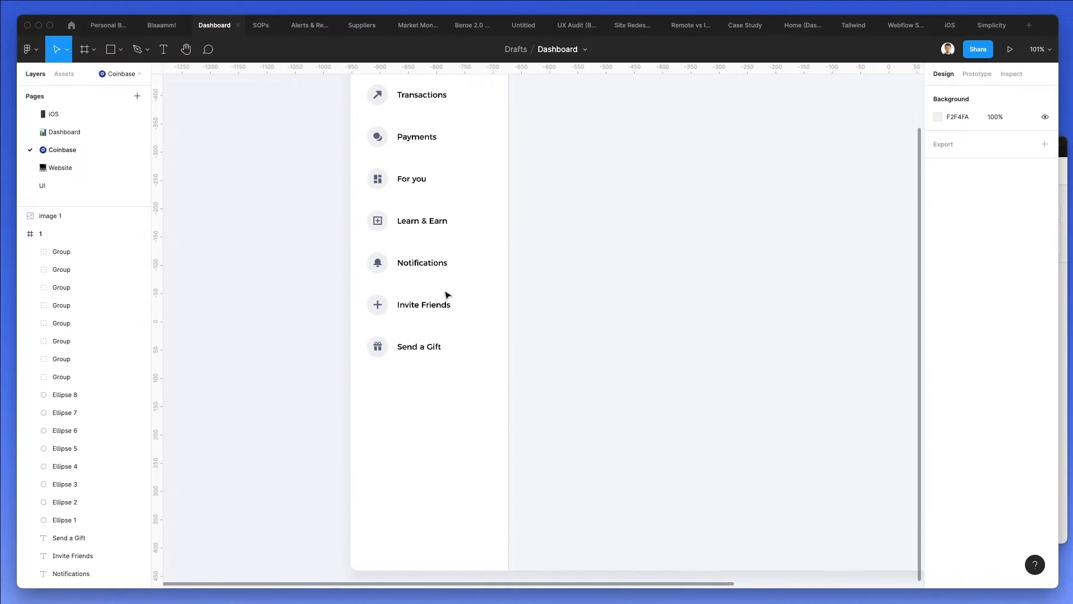
scroll(447, 296, up, 3)
scroll(447, 296, up, 2)
scroll(448, 295, left, 3)
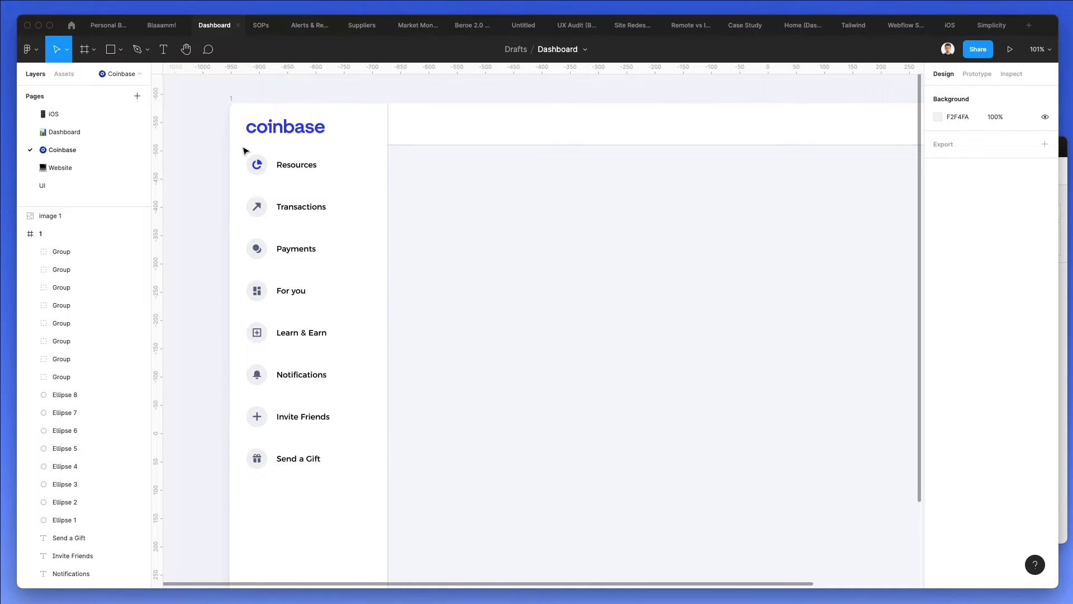
drag(225, 149, 364, 486)
key(Down)
key(Down)
key(Down)
key(Down)
key(Down)
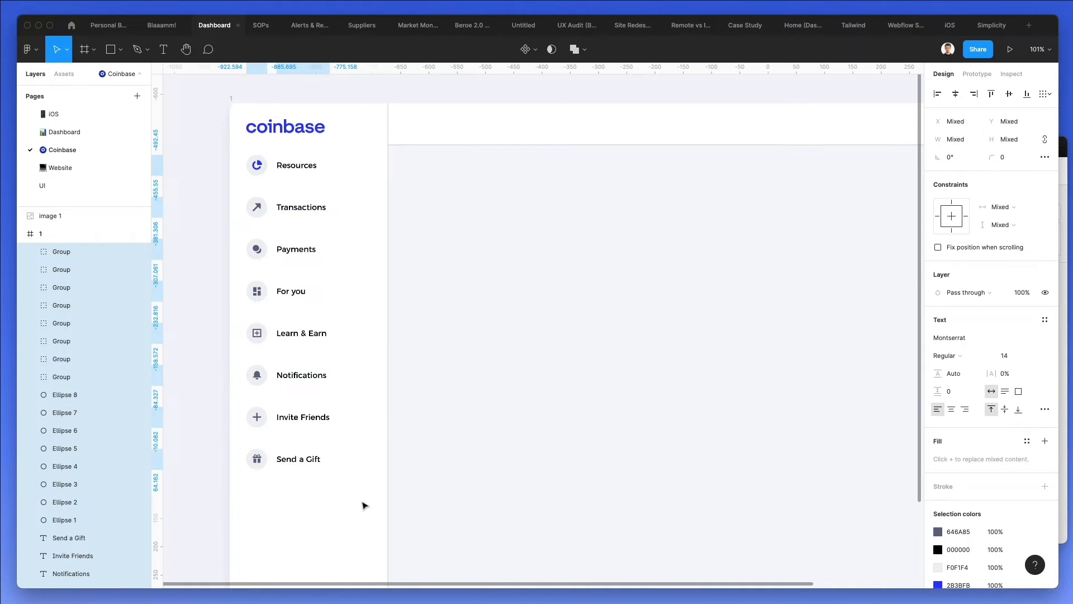
key(Down)
key(Down)
key(Down)
key(Down)
click(437, 317)
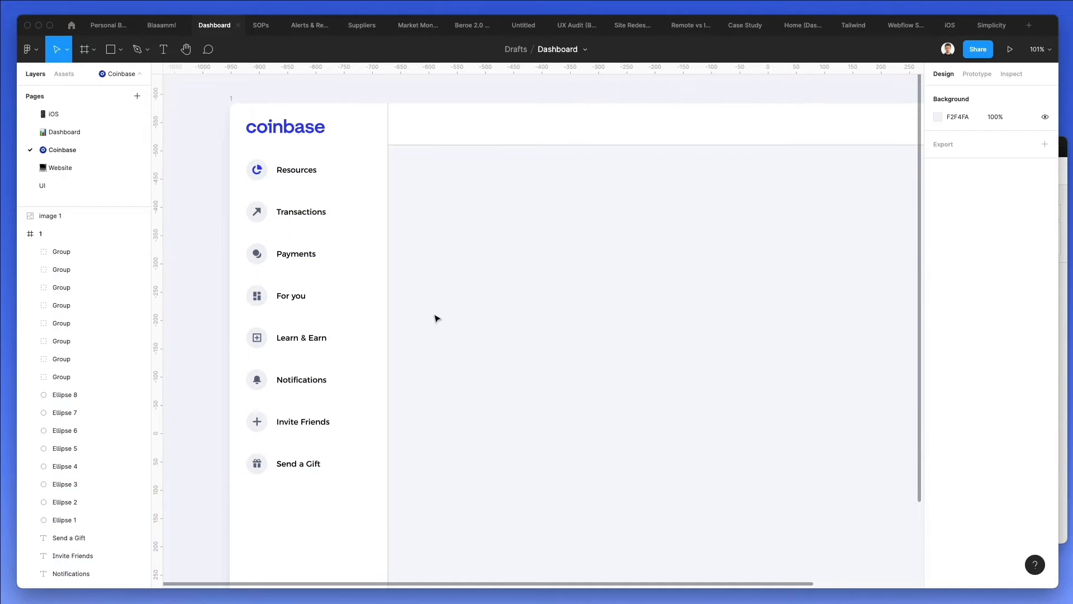
Duplicate the Learn & Earn label beside the original on the same row and change the copy's text to "4 USD".
scroll(333, 308, up, 3)
scroll(335, 304, down, 1)
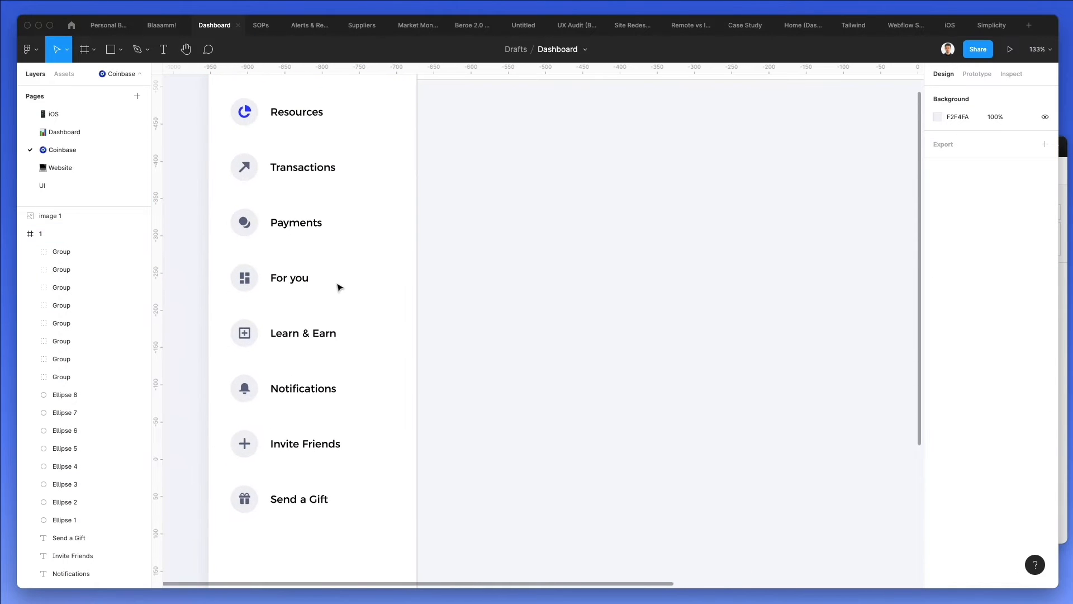
scroll(345, 339, up, 8)
drag(288, 329, 472, 327)
double_click(471, 328)
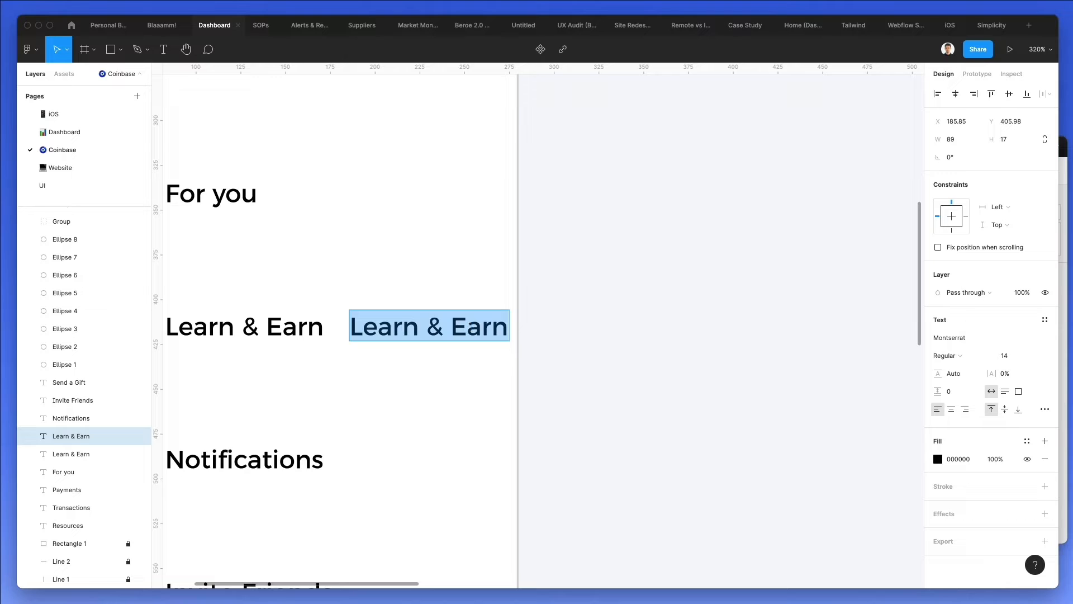
text(4 USD)
key(Escape)
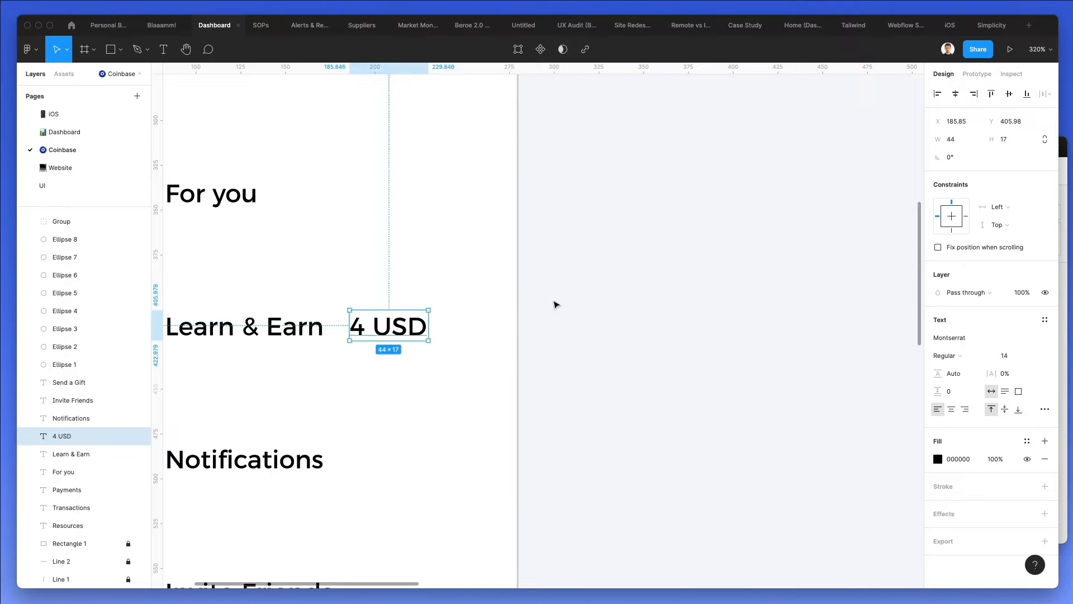
Set the 4 USD text's font size to 12 and nudge it 2 px down and 4 px right.
click(1028, 356)
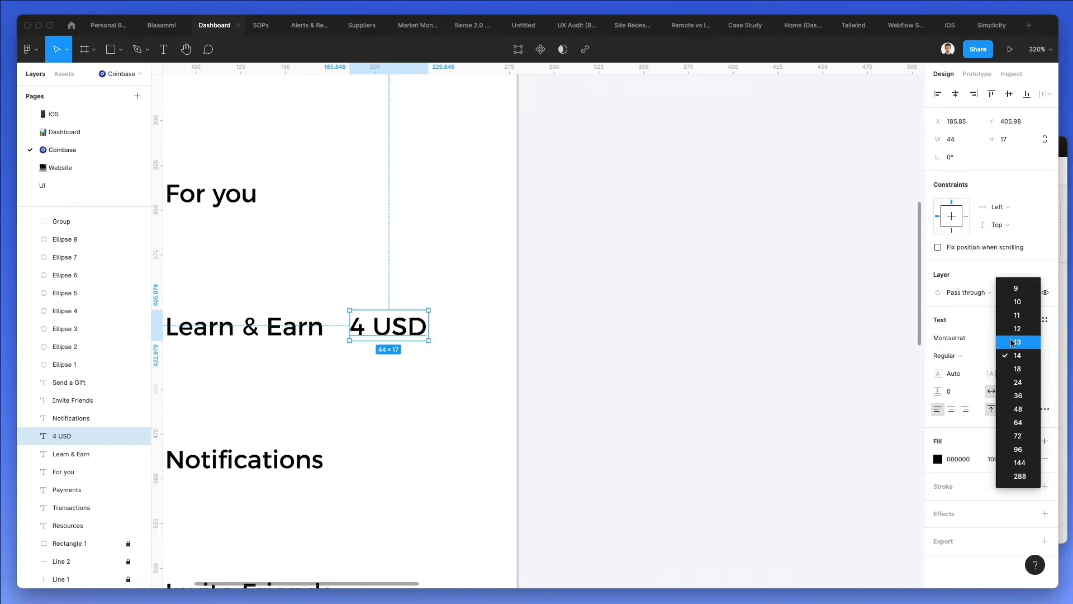
click(1016, 340)
click(1004, 356)
key(Down)
key(Return)
key(Down)
key(Down)
key(Right)
key(Right)
key(Right)
key(Right)
click(551, 318)
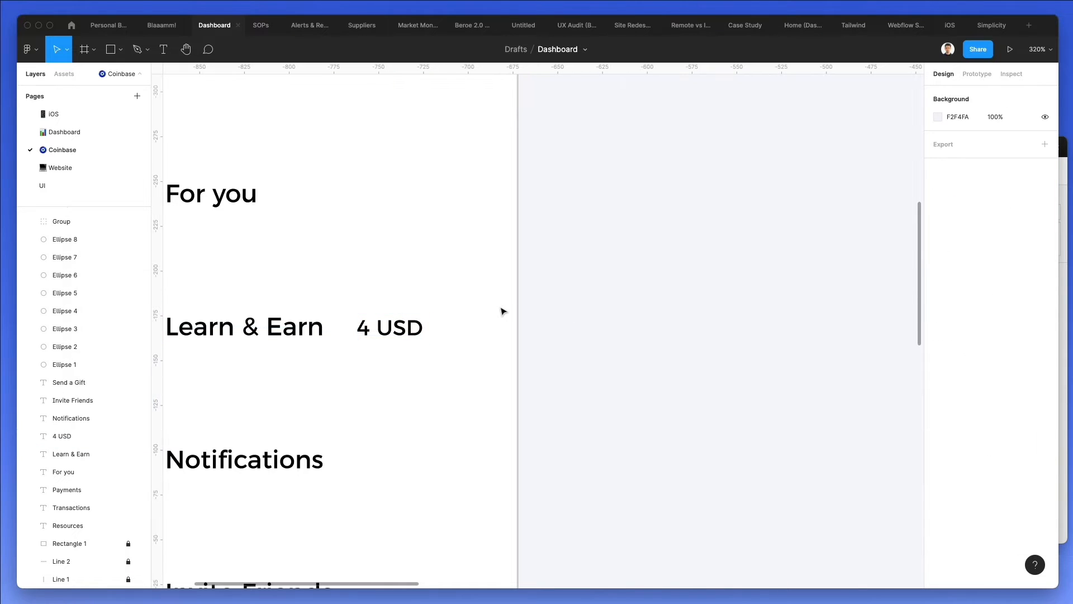
Draw a rectangle about 56 × 26 px around the 4 USD text and send it behind the text, roughly centred on it.
key(r)
drag(343, 307, 442, 354)
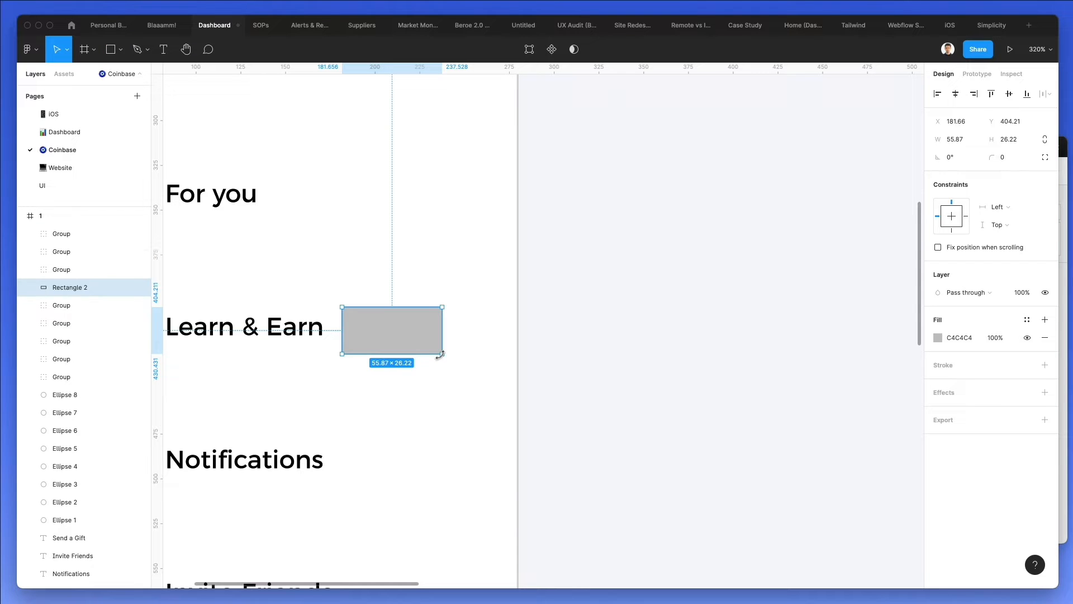
key(super+bracketleft)
key(super+bracketleft)
key(super+bracketleft)
key(super+bracketleft)
key(super+bracketleft)
key(super+bracketleft)
key(super+bracketleft)
key(super+bracketleft)
key(super+bracketleft)
key(super+bracketleft)
key(super+bracketleft)
key(super+bracketleft)
key(super+bracketleft)
key(super+bracketleft)
key(super+bracketleft)
key(super+bracketleft)
key(super+bracketleft)
key(super+bracketleft)
key(super+bracketleft)
key(Up)
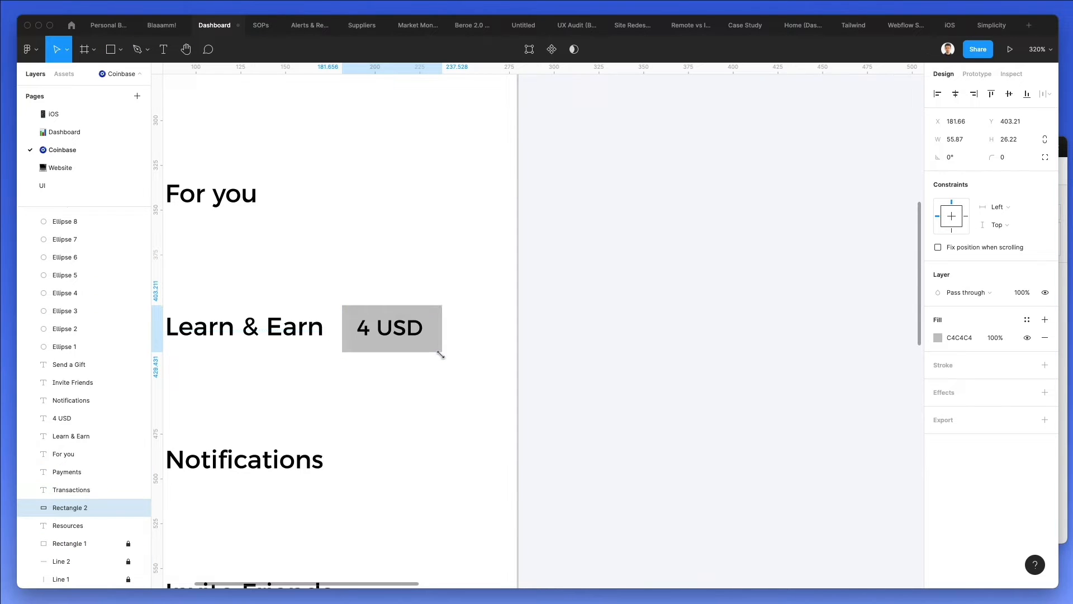
key(Up)
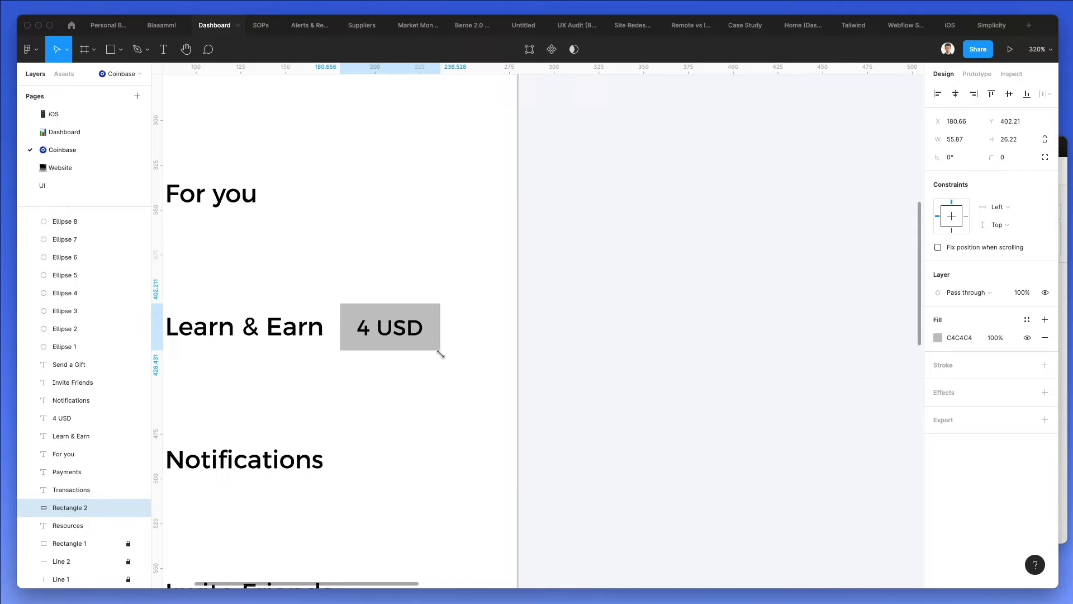
Fill the rectangle behind 4 USD with the Resources icon's blue (2B3BFB) and set its opacity to 10%.
scroll(440, 354, down, 5)
scroll(352, 258, up, 4)
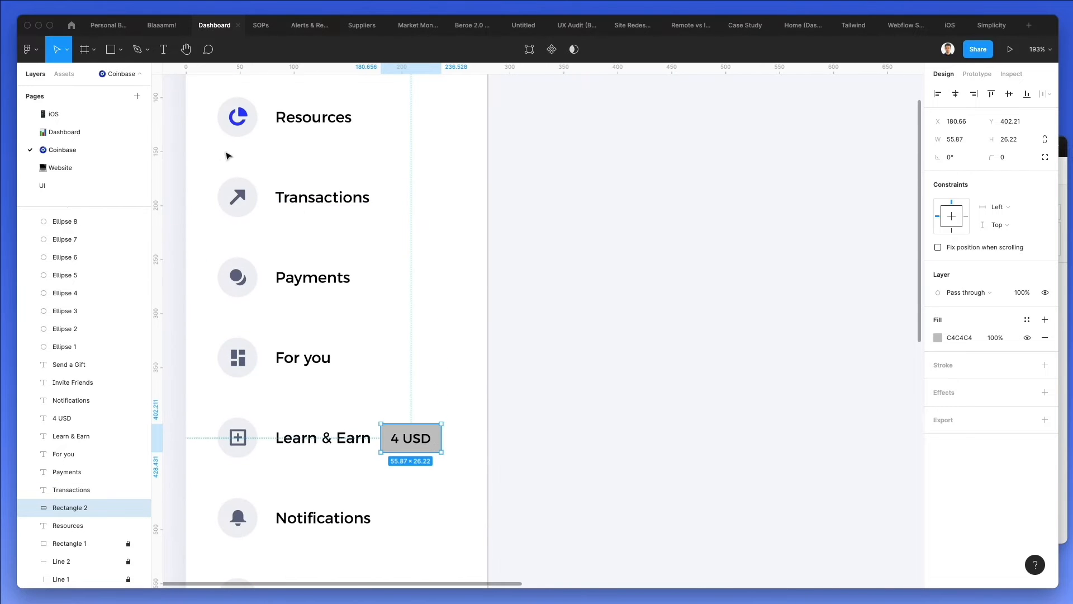
key(i)
click(244, 117)
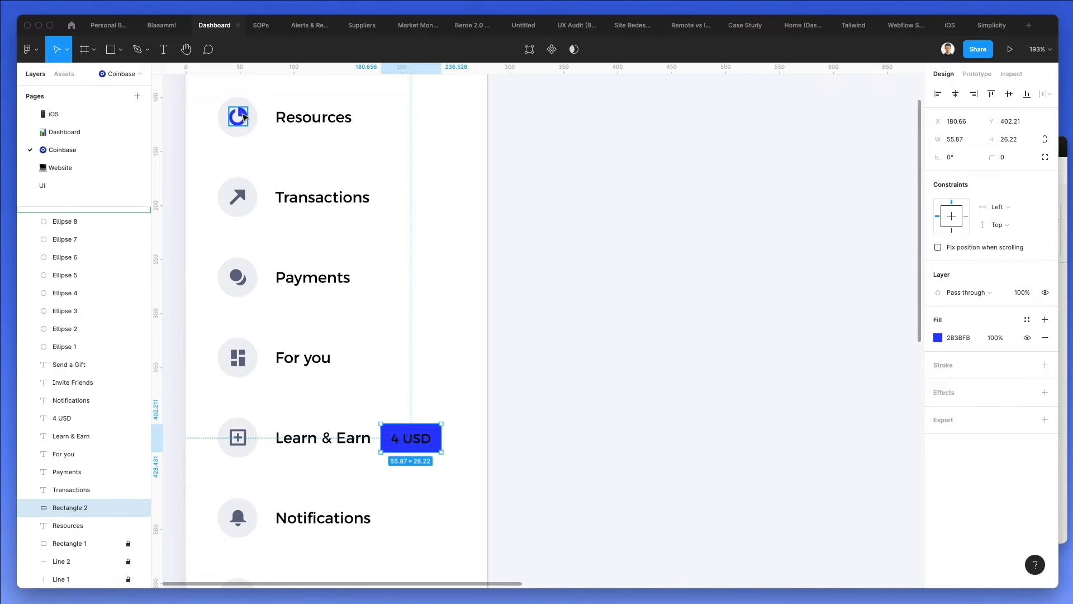
key(2)
scroll(462, 350, down, 3)
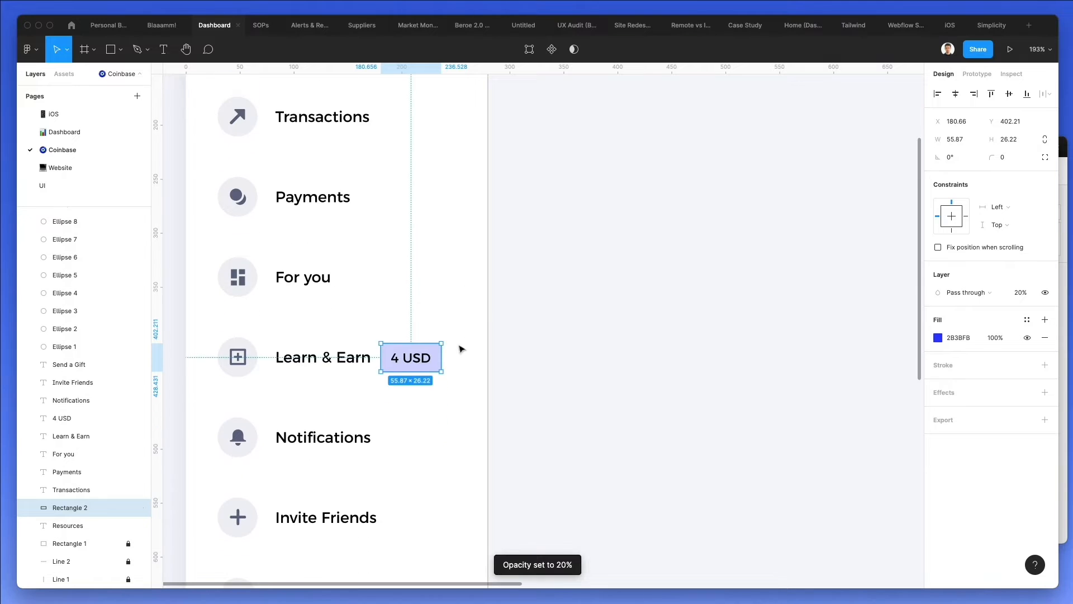
key(1)
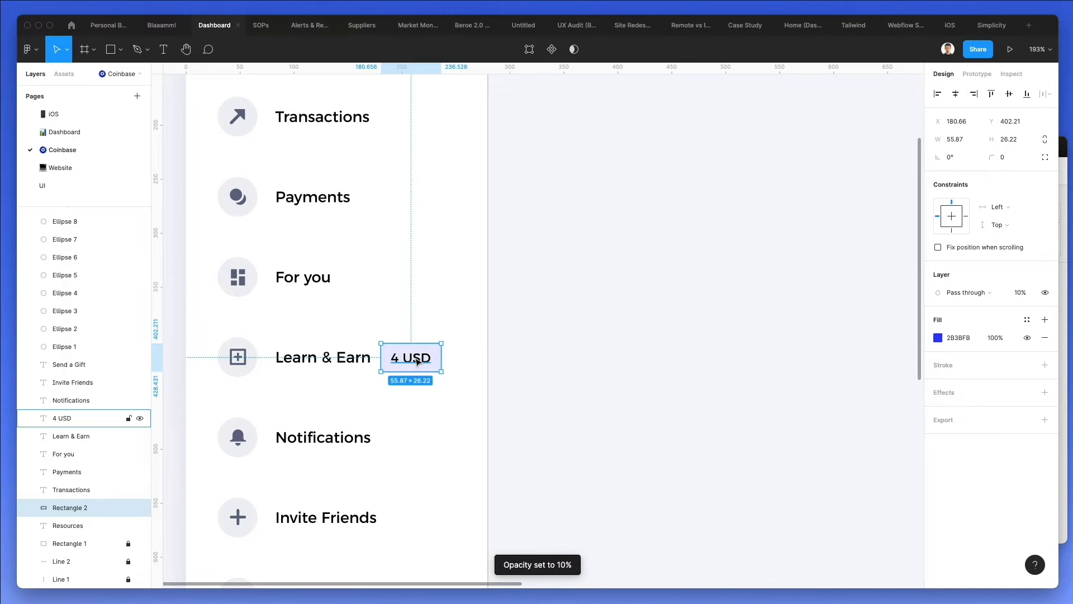
Recolour the 4 USD text with the Resources icon's blue (2B3BFB).
click(423, 362)
scroll(403, 345, up, 5)
key(i)
click(244, 156)
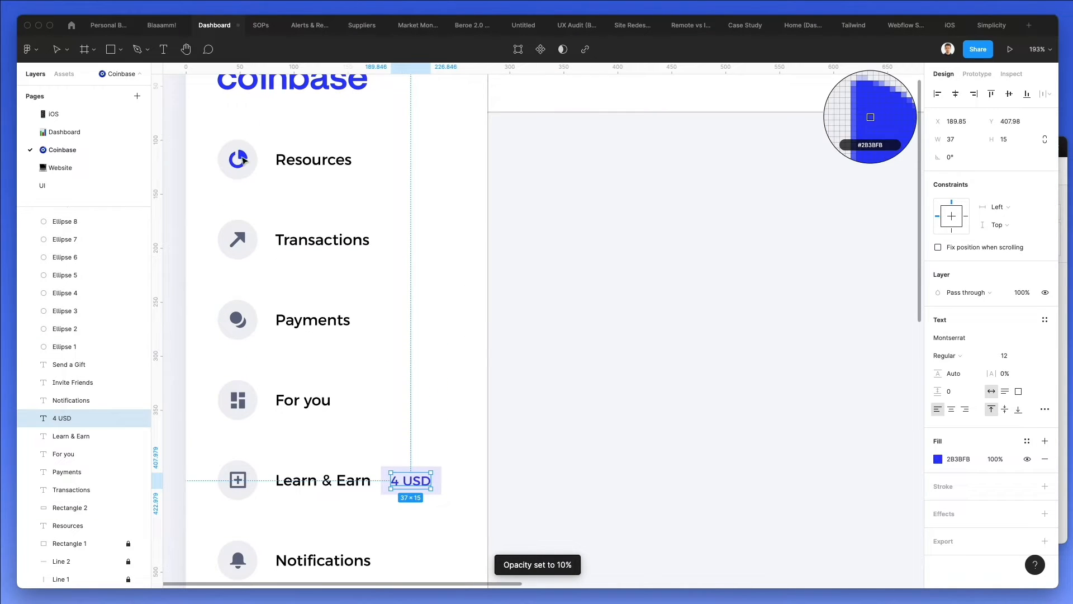
key(Escape)
scroll(464, 329, down, 6)
scroll(465, 330, down, 2)
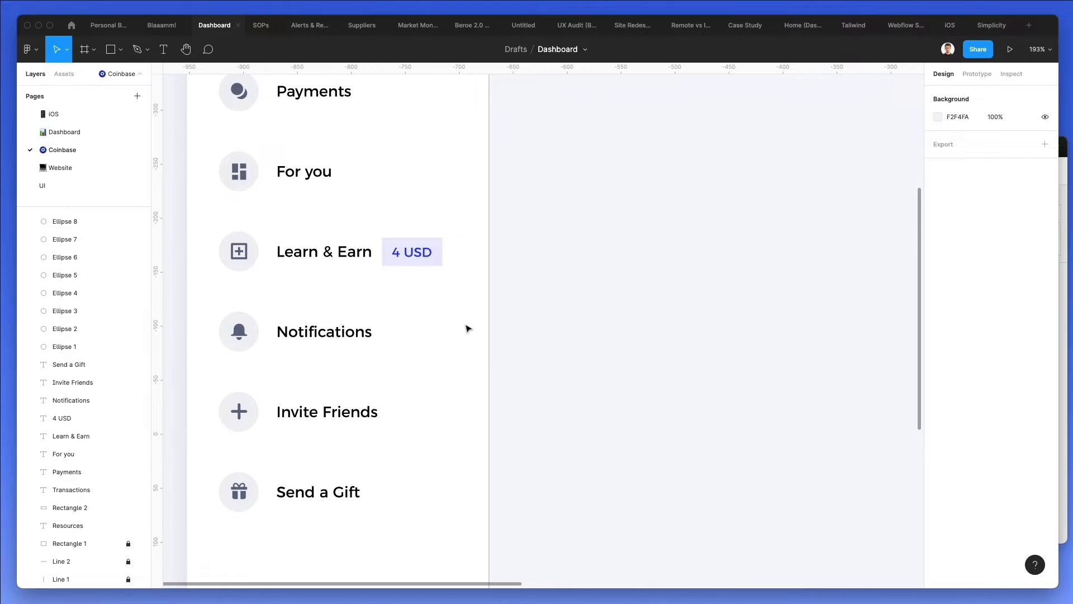
Set the 4 USD badge rectangle's corner radius to 4 and nudge the rectangle 1 px left.
click(439, 246)
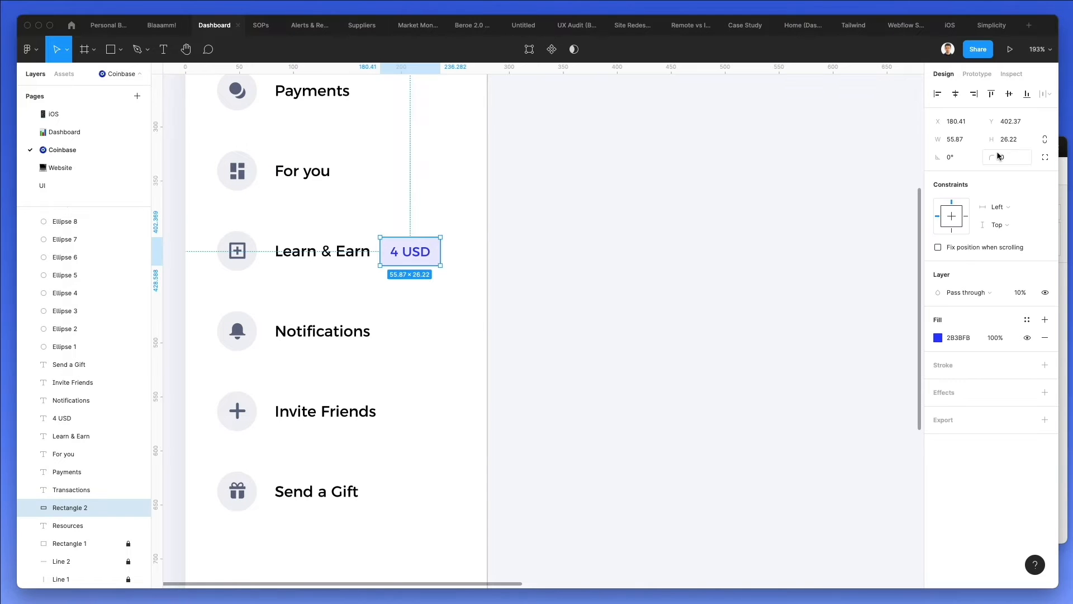
text(3)
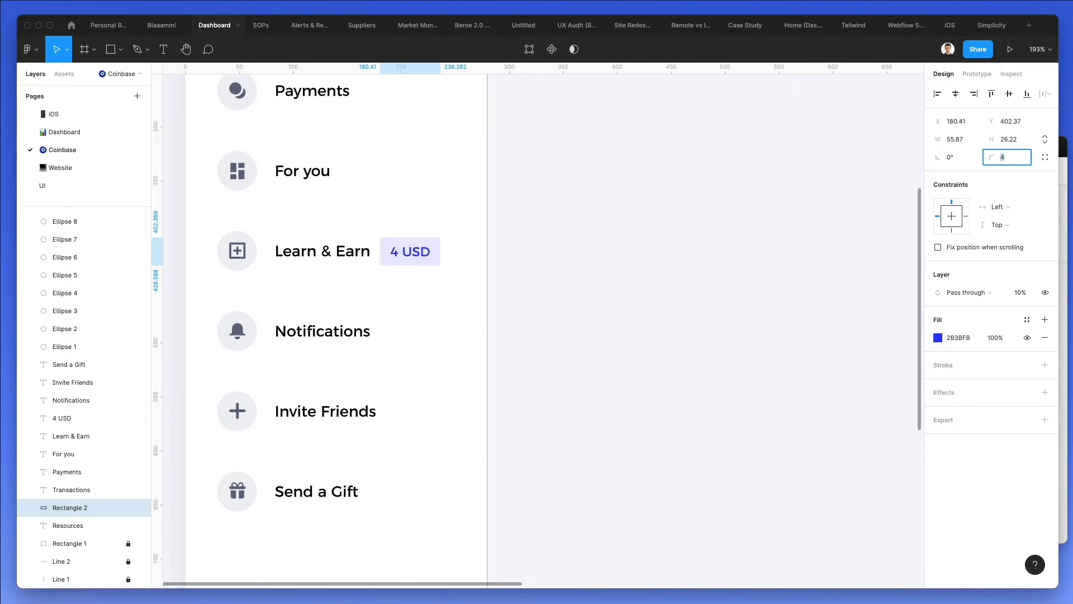
key(Escape)
key(Up)
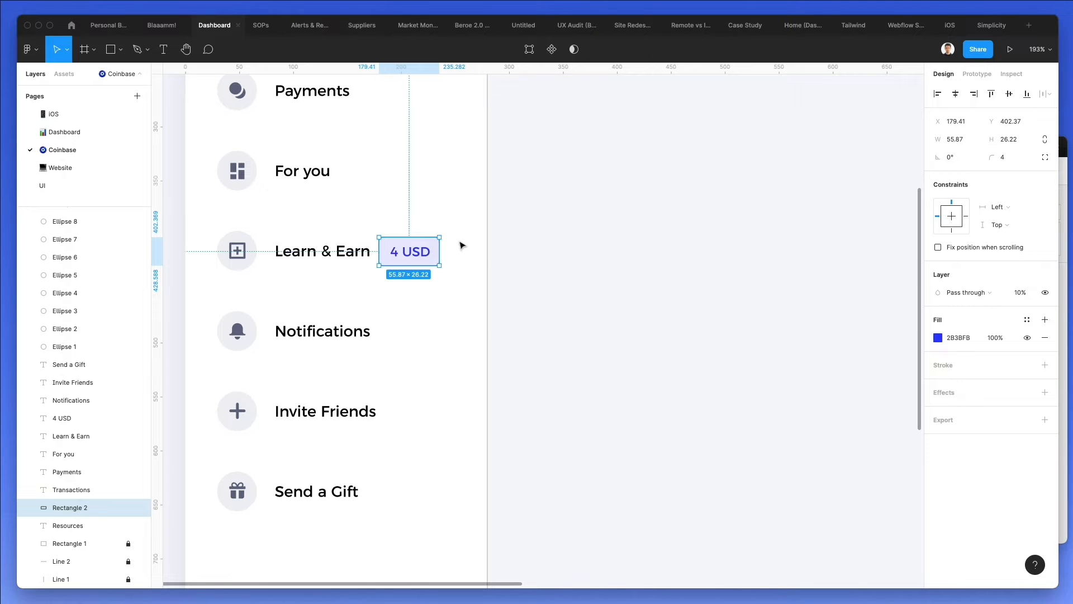
Move the 4 USD text and its badge rectangle together 10 px right, away from the Learn & Earn label.
shift+click(397, 255)
key(shift+Right)
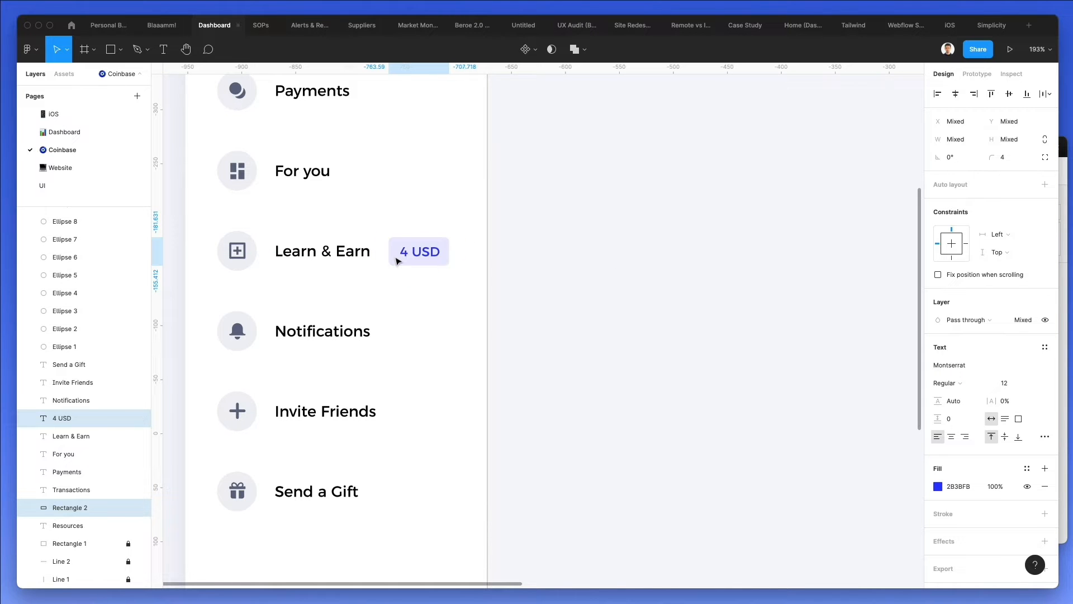
click(678, 273)
scroll(678, 274, down, 5)
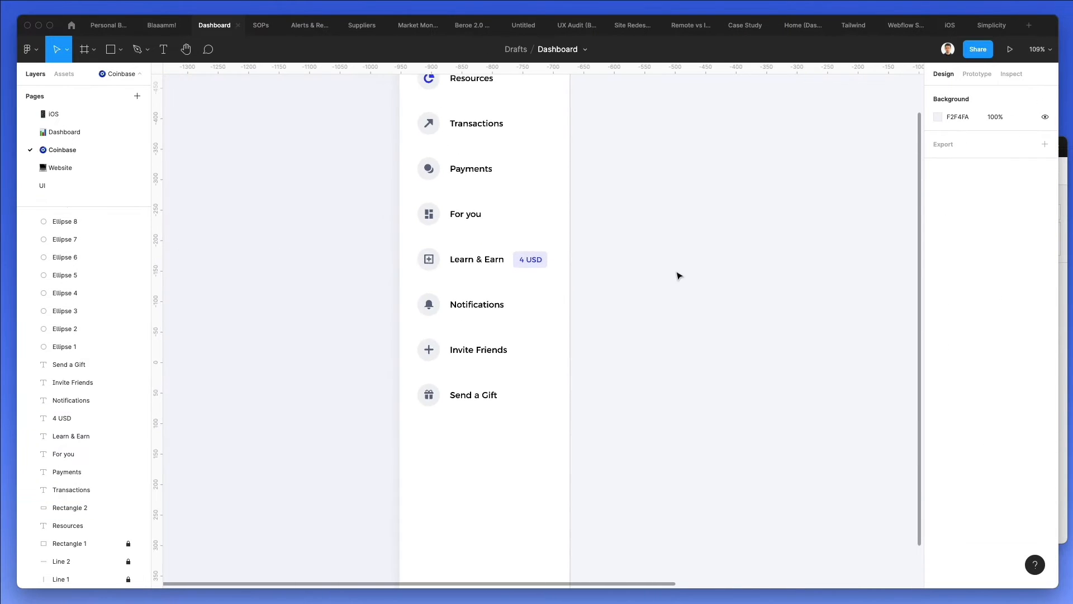
scroll(659, 292, down, 1)
scroll(659, 292, up, 2)
scroll(660, 292, right, 6)
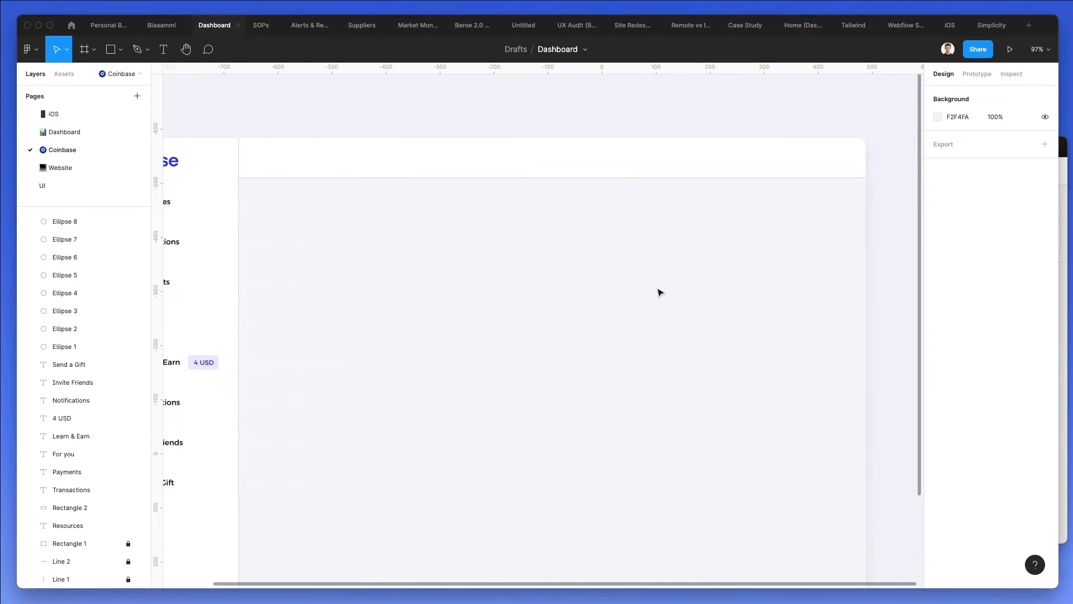
Place a copy of the sidebar's Resources label in the white header bar.
scroll(388, 297, down, 2)
scroll(237, 336, left, 4)
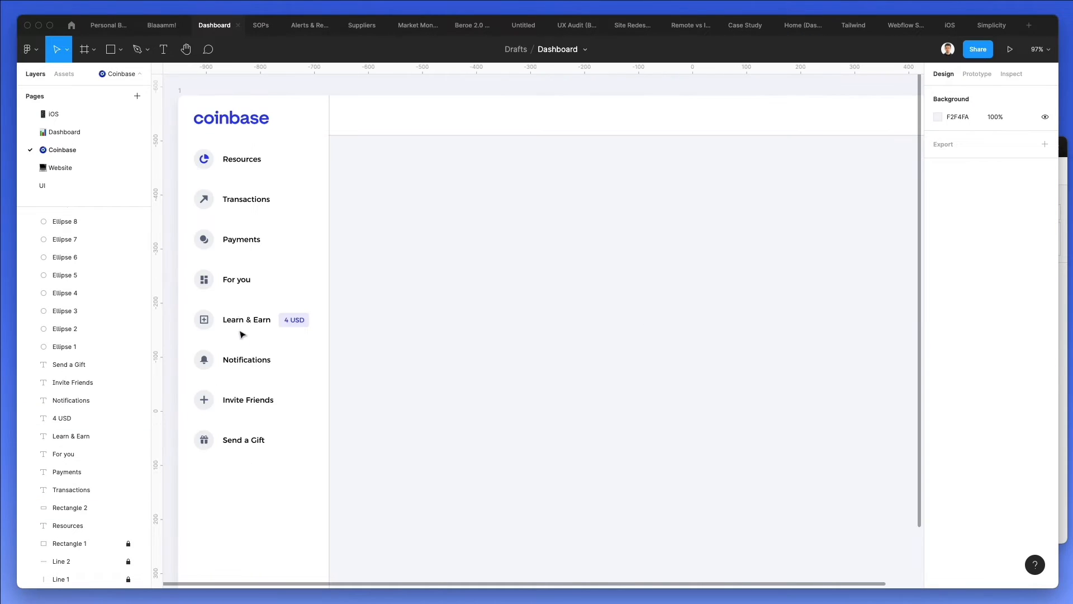
scroll(434, 302, down, 3)
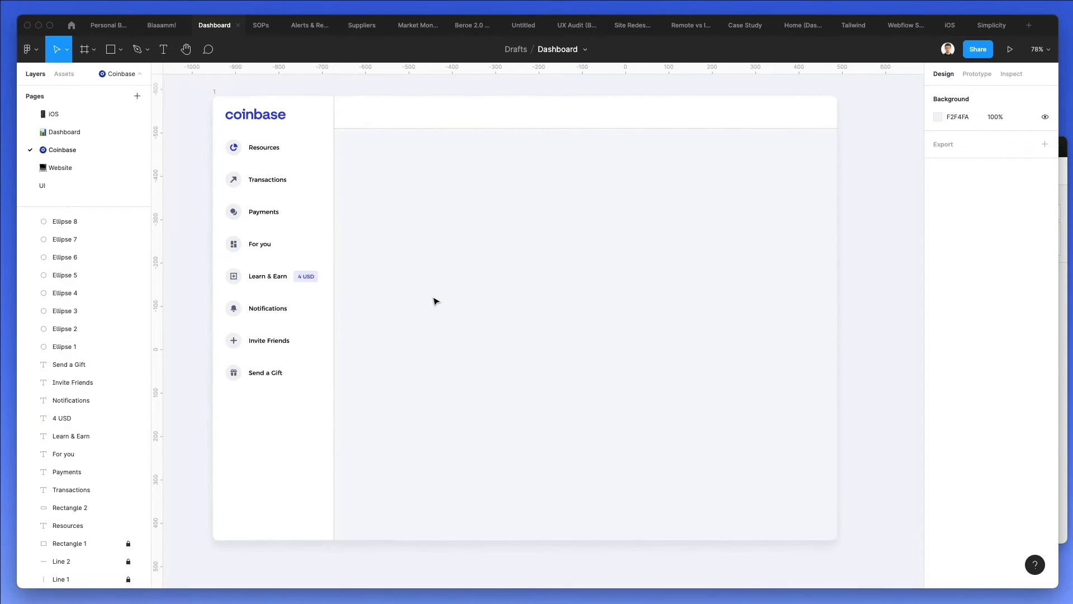
scroll(384, 165, up, 3)
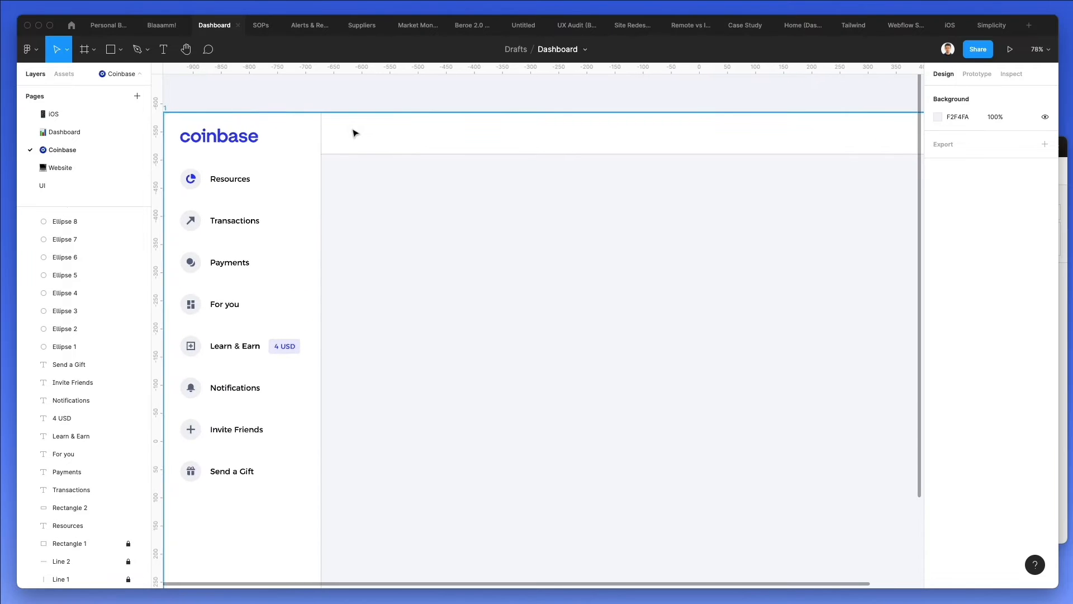
scroll(356, 134, up, 3)
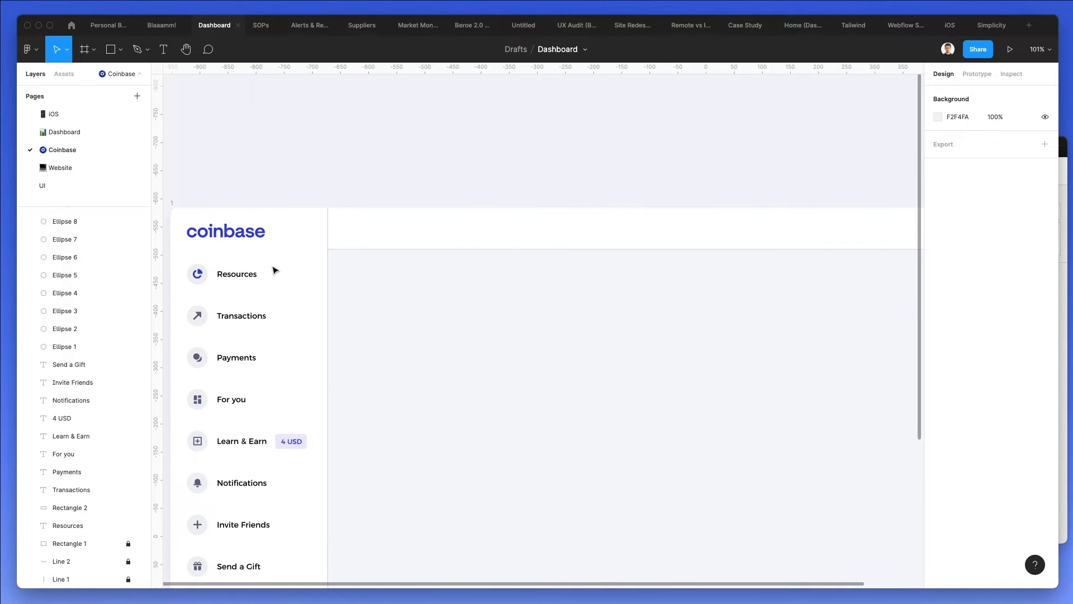
alt+drag(233, 282, 389, 224)
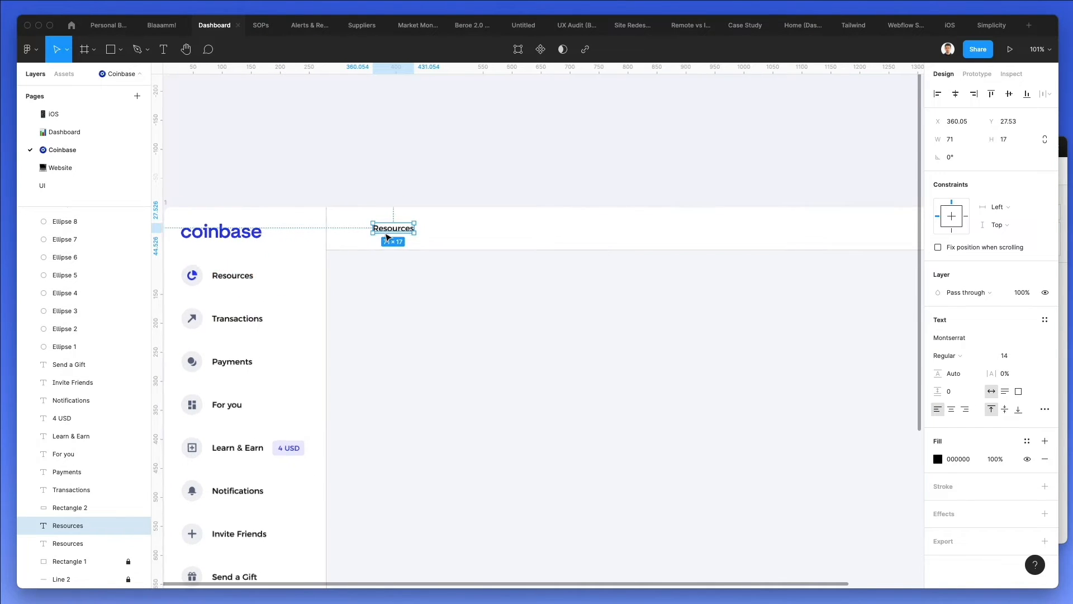
Draw a rectangle about 89 by 41 px in the header and position a copy of the Resources text over it.
scroll(394, 229, up, 5)
key(r)
mouse_move(336, 203)
mouse_down()
mouse_move(494, 251)
mouse_move(391, 247)
mouse_move(548, 228)
mouse_up()
drag(396, 233, 534, 229)
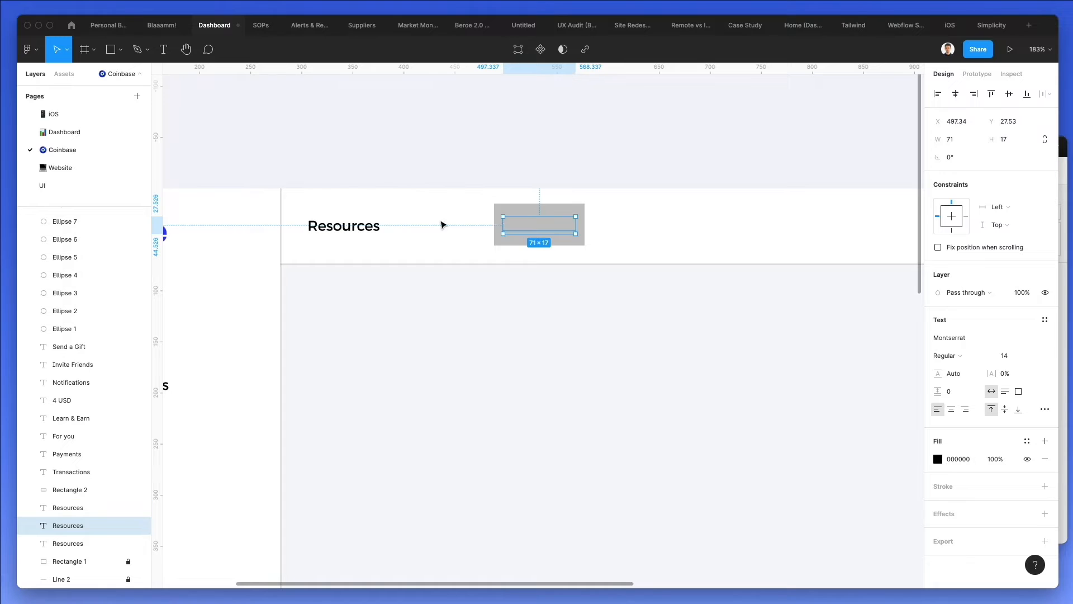
Bring the copied Resources text forward in the layer order until it sits above the grey rectangle.
key(super+bracketright)
key(super+bracketright)
key(super+bracketright)
key(super+bracketright)
key(super+bracketright)
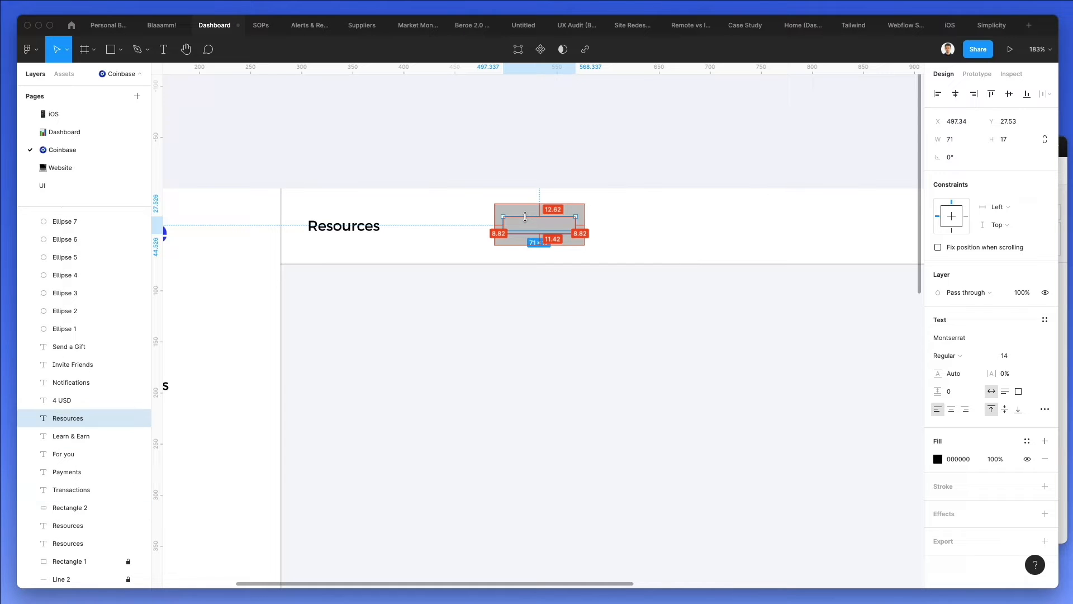
key(super+bracketright)
key(super+bracketright)
key(super+bracketright)
key(super+bracketright)
key(super+bracketright)
key(super+bracketright)
key(super+bracketright)
key(super+bracketright)
key(super+bracketright)
key(super+bracketright)
key(super+bracketright)
key(super+bracketright)
key(super+bracketright)
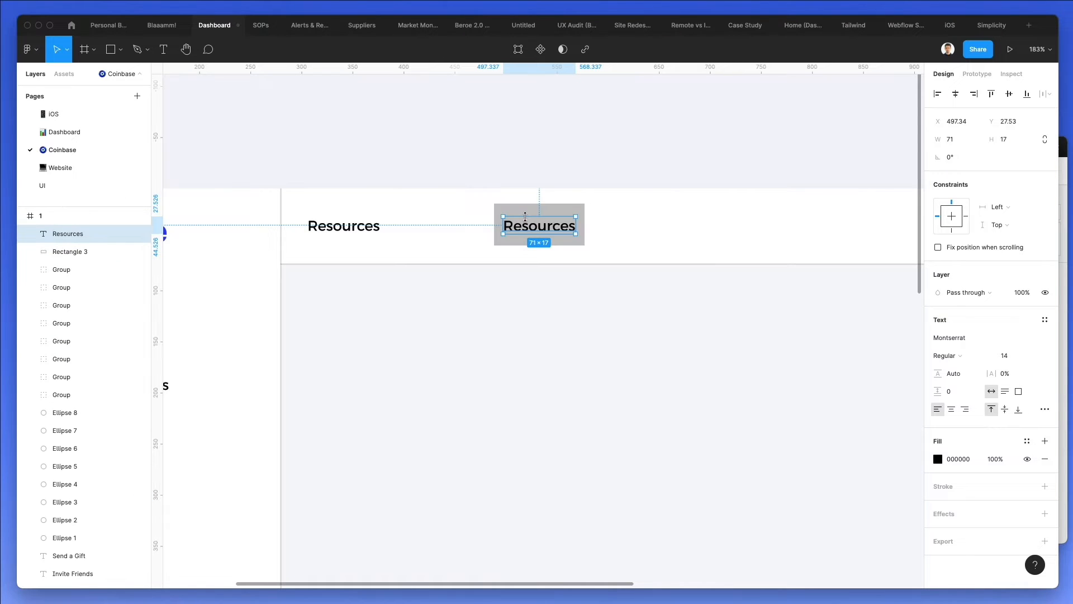
Move the grey rectangle and its Resources text together about 143 px right along the header.
double_click(346, 232)
click(428, 207)
drag(474, 211, 683, 226)
Set the header's Resources title to font size 23 and nudge it 6 px up.
click(341, 229)
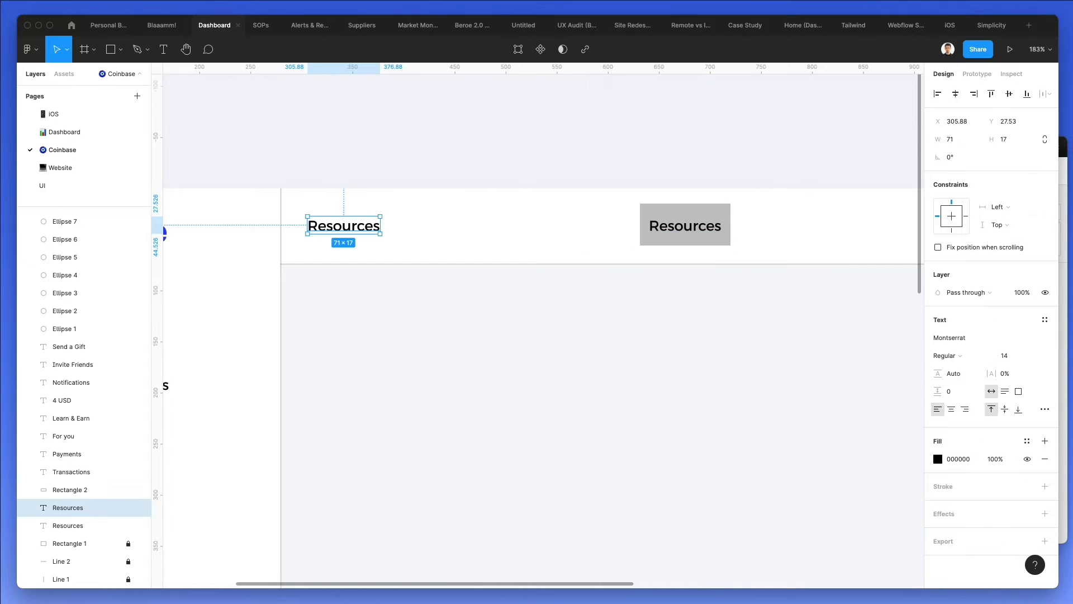
click(1005, 357)
text(24)
key(Return)
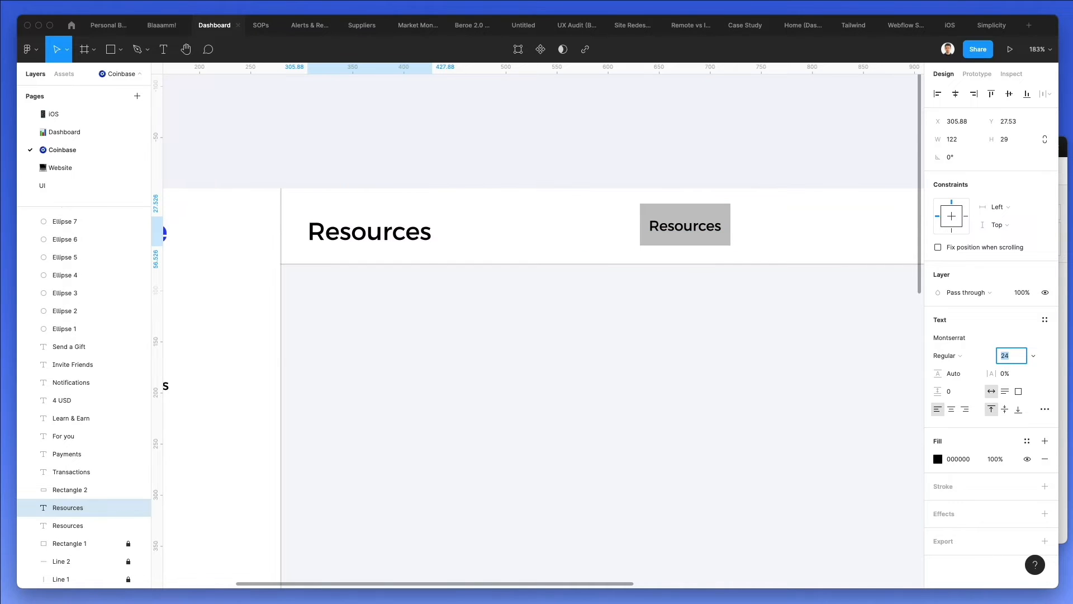
key(Down)
key(Return)
key(Up)
key(Up)
key(Up)
key(Up)
key(Up)
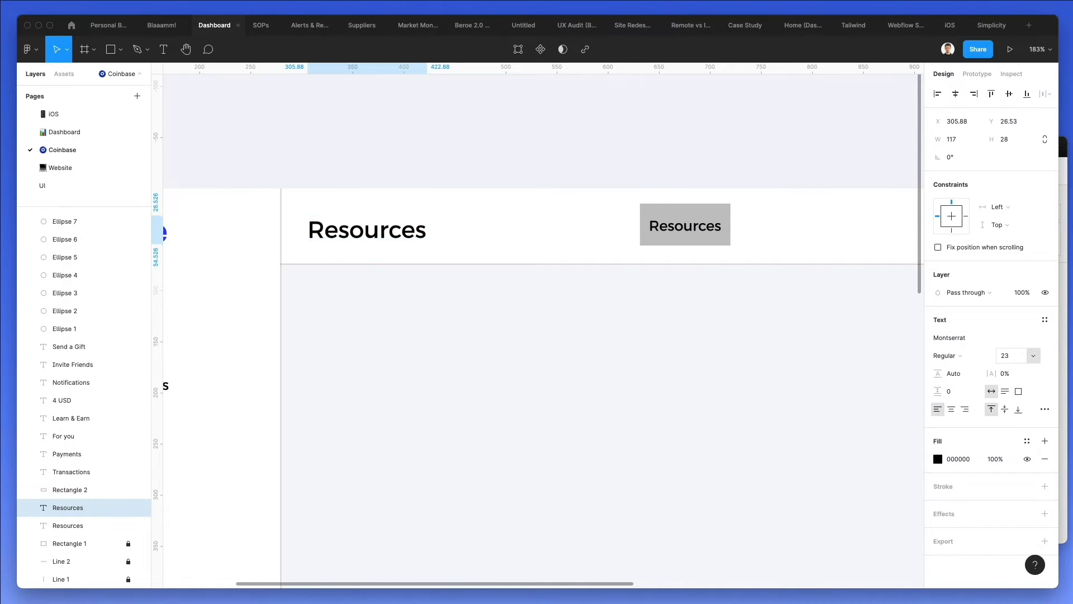
key(Up)
key(Up)
key(Down)
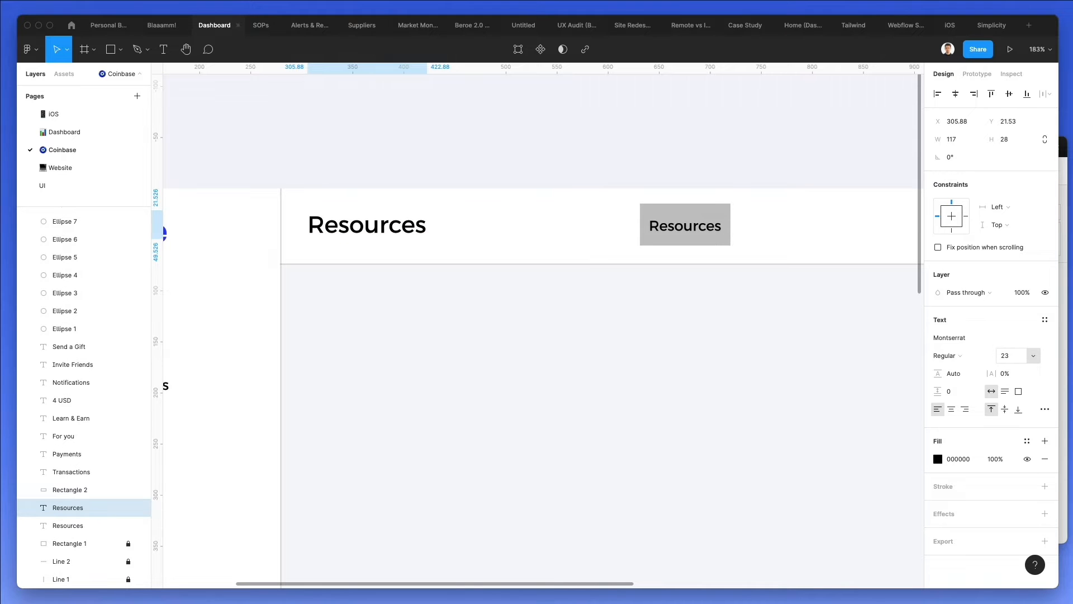
Replace the text on the grey rectangle with Buy/Sell and colour it white.
scroll(574, 249, right, 3)
click(572, 225)
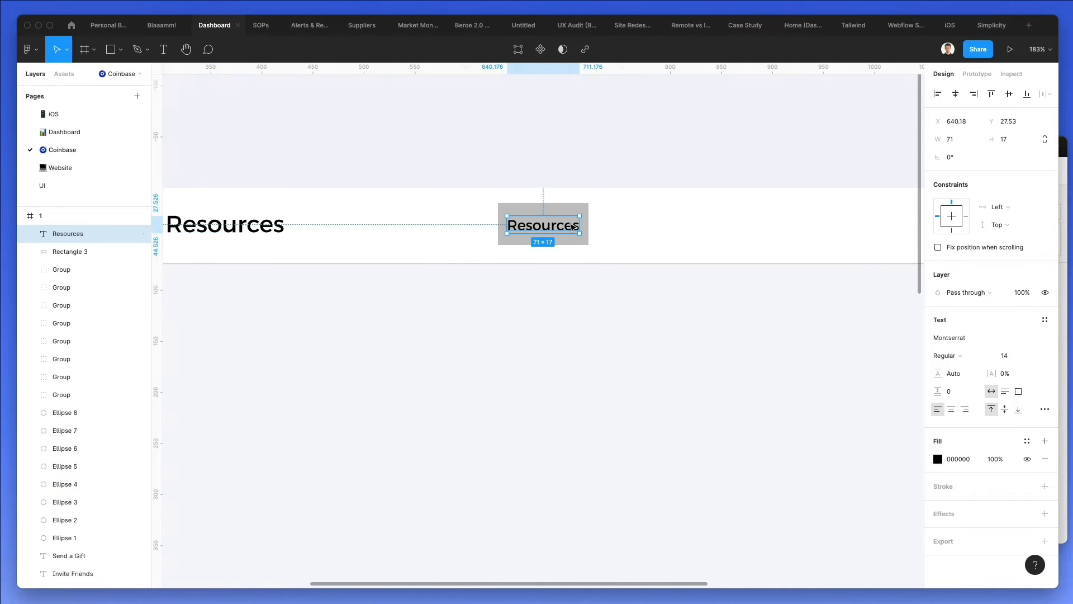
scroll(570, 224, left, 3)
scroll(571, 224, down, 2)
scroll(572, 227, down, 2)
scroll(571, 227, right, 3)
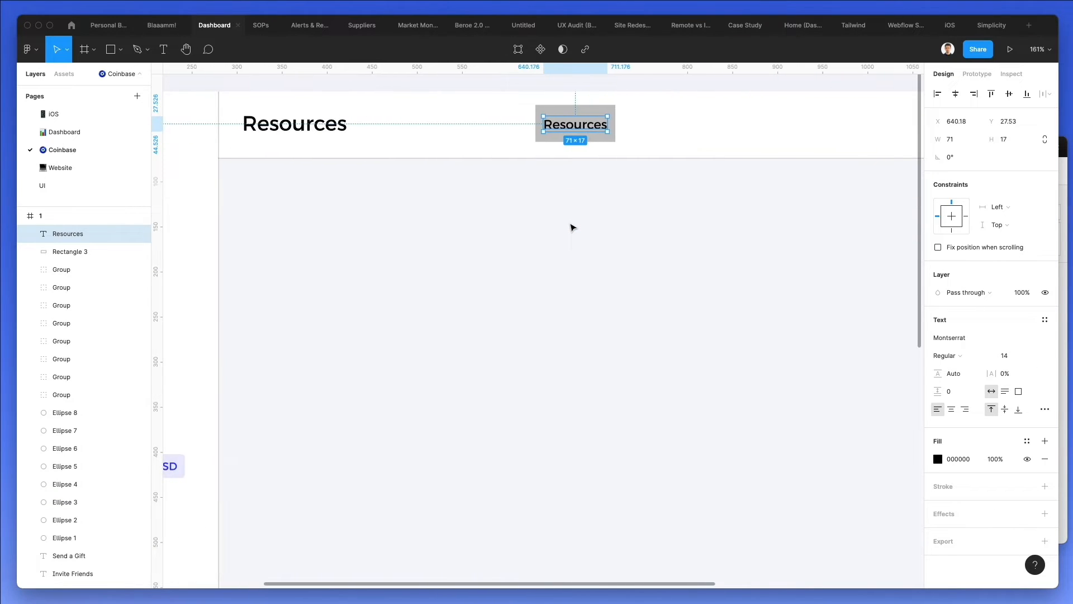
key(Return)
text(Buy/Sell)
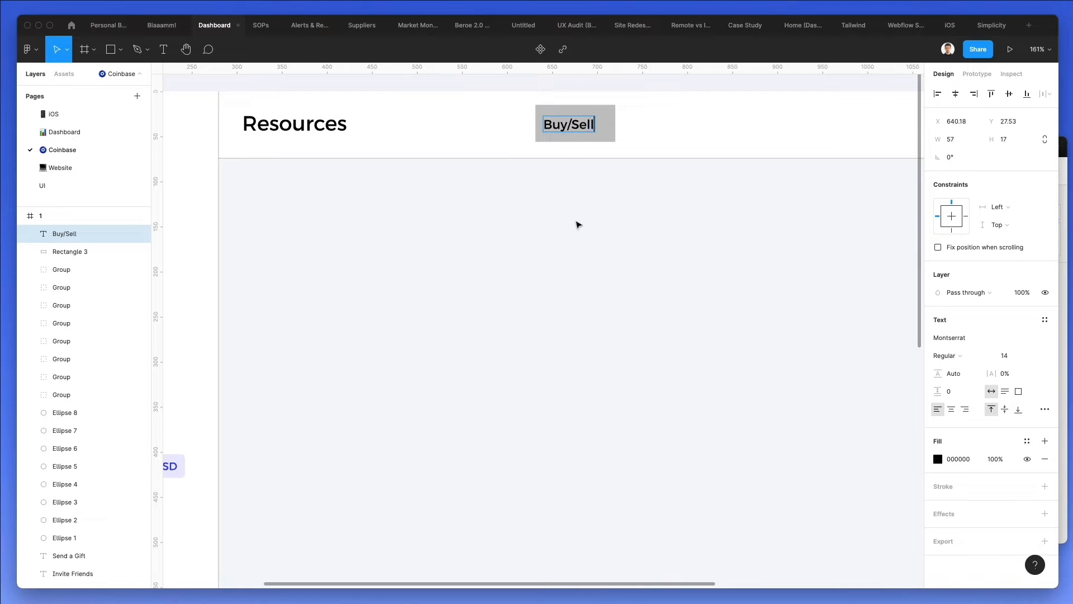
key(Escape)
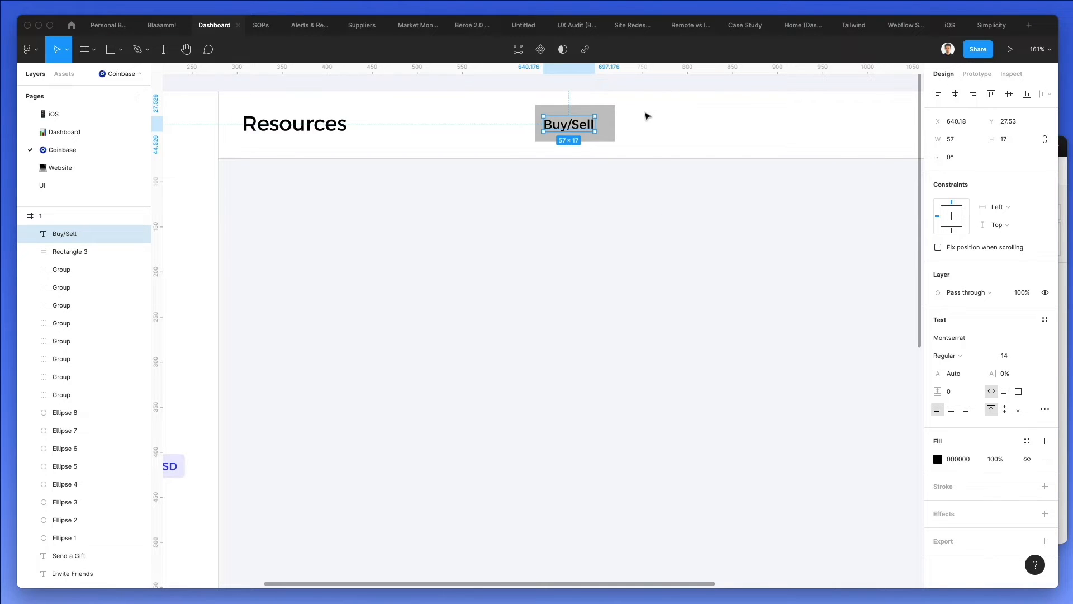
Fill the rectangle behind Buy/Sell with the coinbase logo's blue (2B3BFB).
click(611, 113)
scroll(284, 132, left, 4)
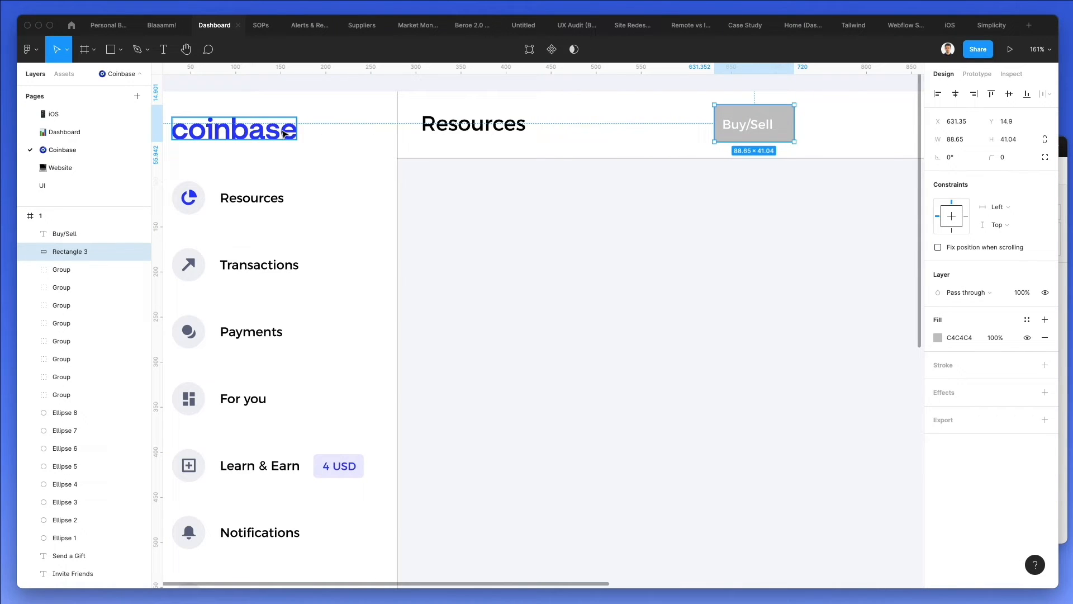
key(i)
click(251, 132)
scroll(505, 154, right, 4)
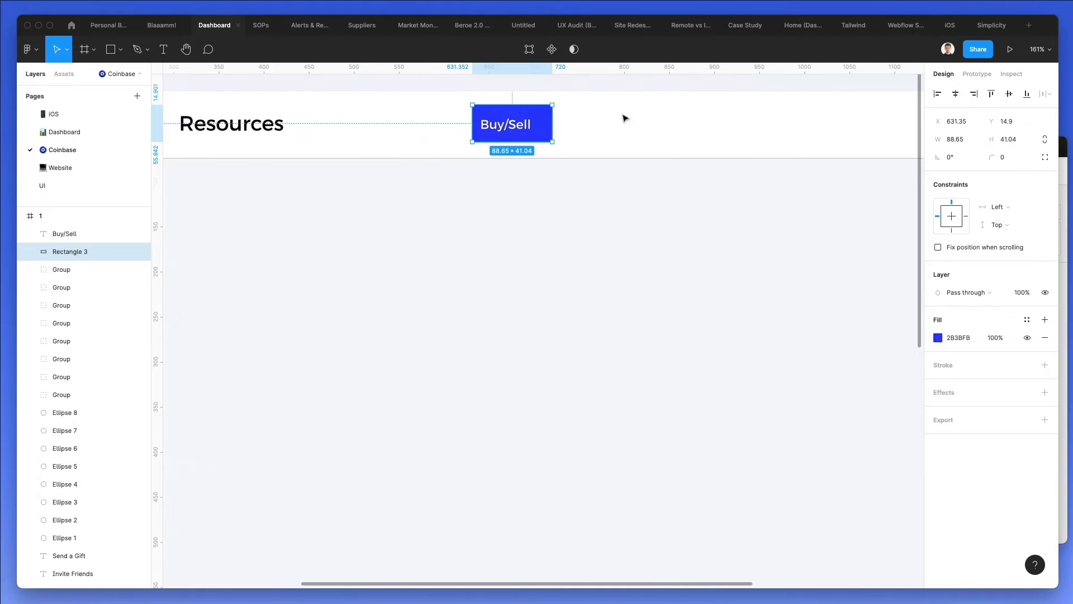
Set the Buy/Sell rectangle's height to 39.04 and nudge the rectangle 3 px down and 6 px left.
key(Down)
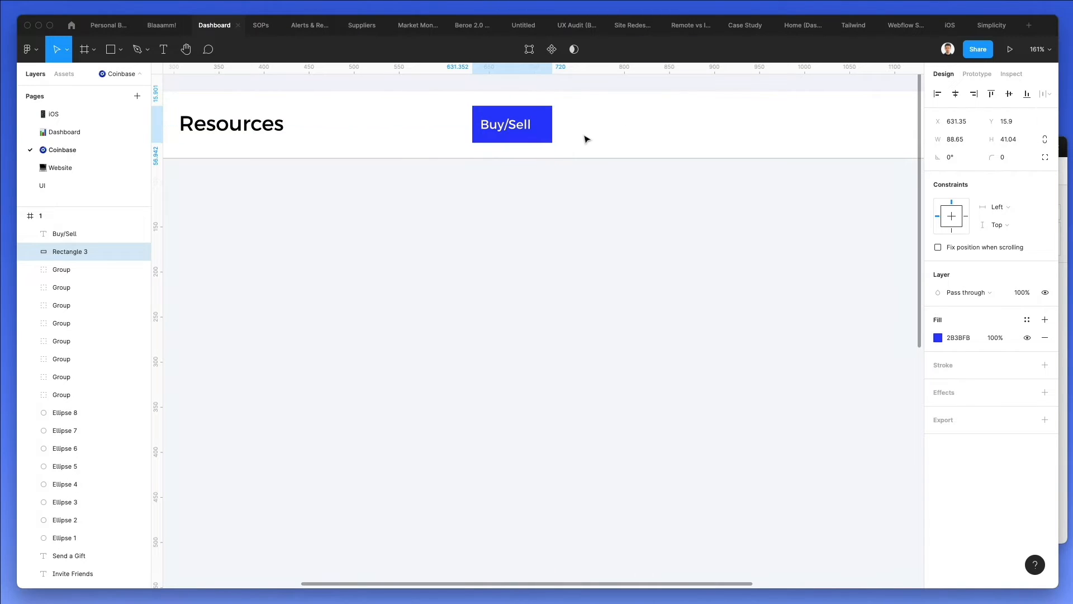
click(1006, 141)
text(39.04)
key(Return)
key(Down)
key(Down)
key(Left)
key(Left)
key(Left)
key(Left)
Give the Buy/Sell rectangle a corner radius of 4 and centre the rectangle and its text on each other in both directions.
drag(989, 159, 1017, 158)
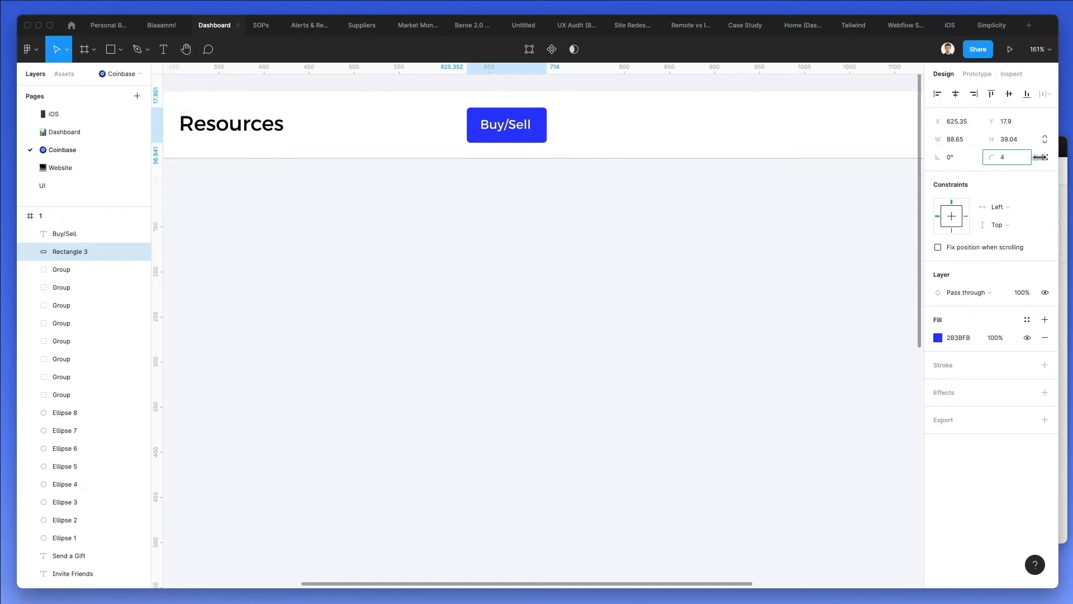
drag(606, 114, 482, 132)
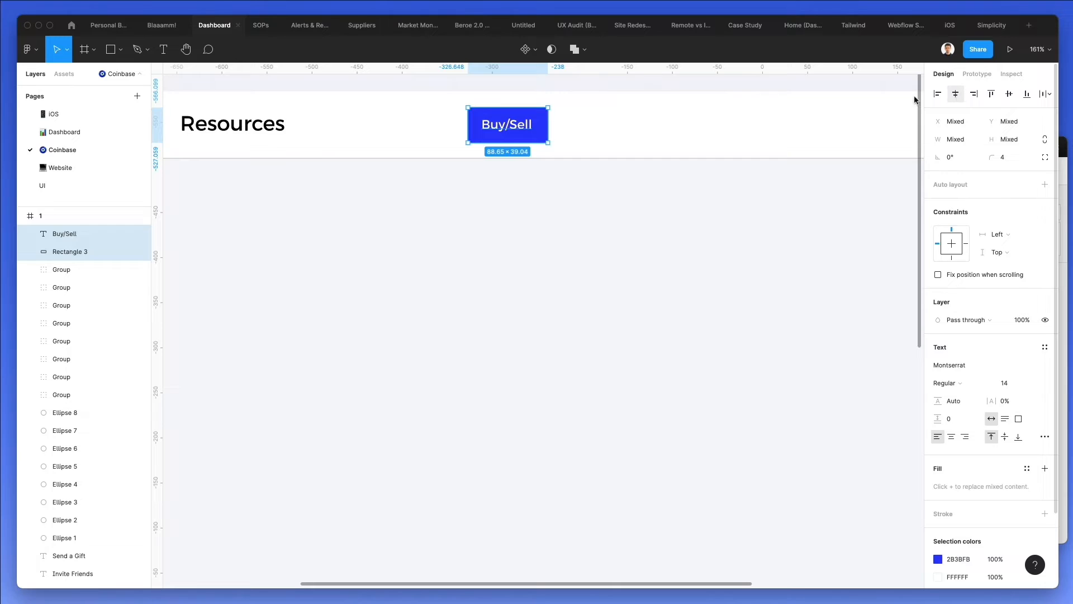
click(607, 126)
Reduce the Buy/Sell rectangle's height to 37.04 and nudge the rectangle 2 px down and 1 px left.
click(522, 115)
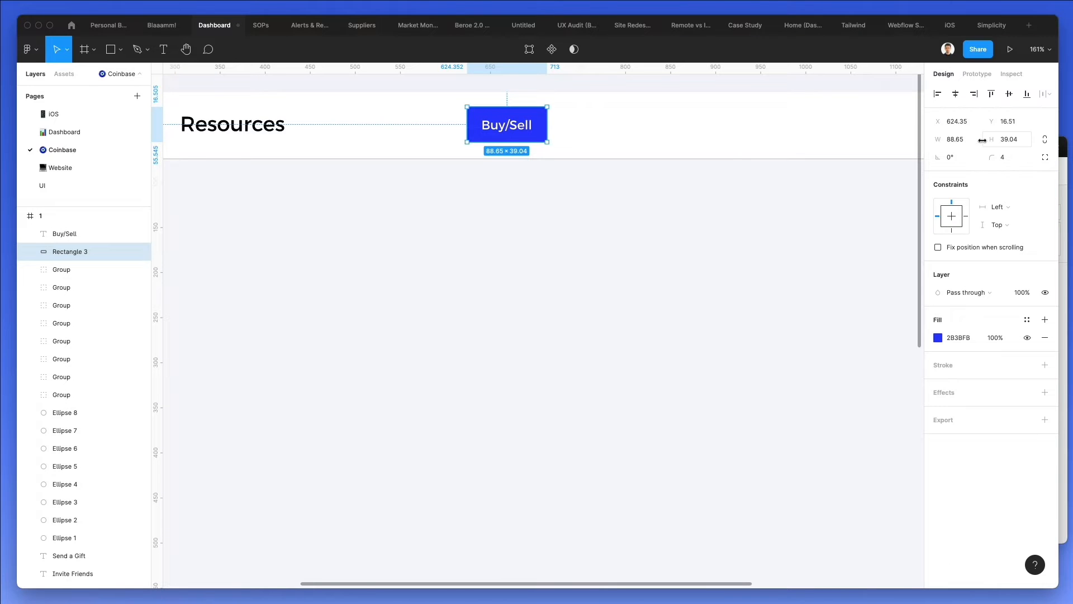
click(1020, 142)
key(Down)
key(Down)
key(Return)
key(Down)
key(Down)
key(Left)
Group the Buy/Sell text with its rectangle and place two copies of the button side by side near the header's right end.
drag(609, 122, 438, 150)
key(super+g)
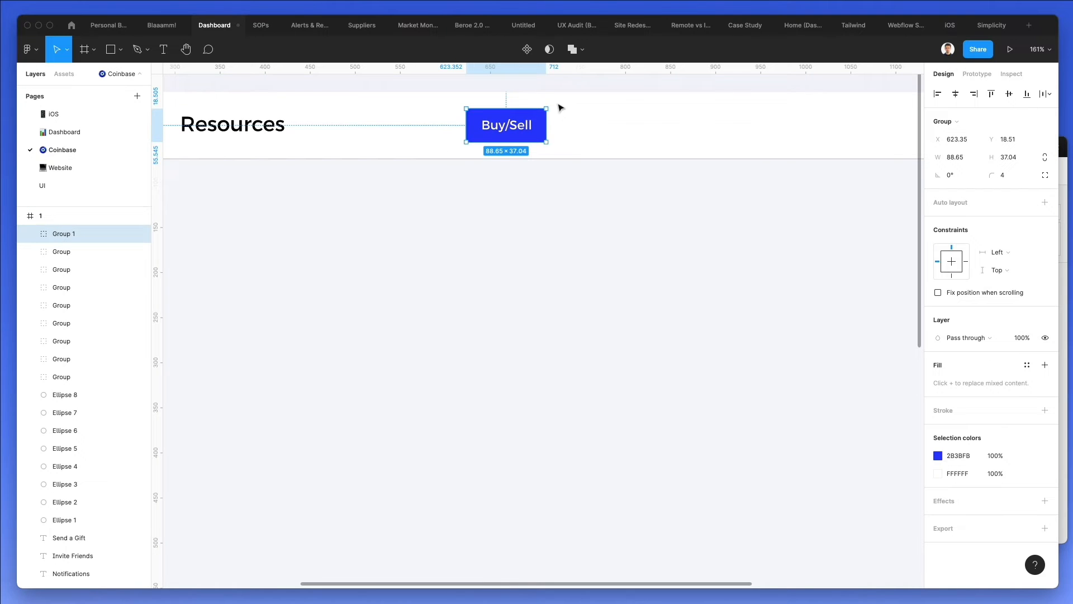
scroll(557, 105, down, 5)
drag(426, 122, 752, 120)
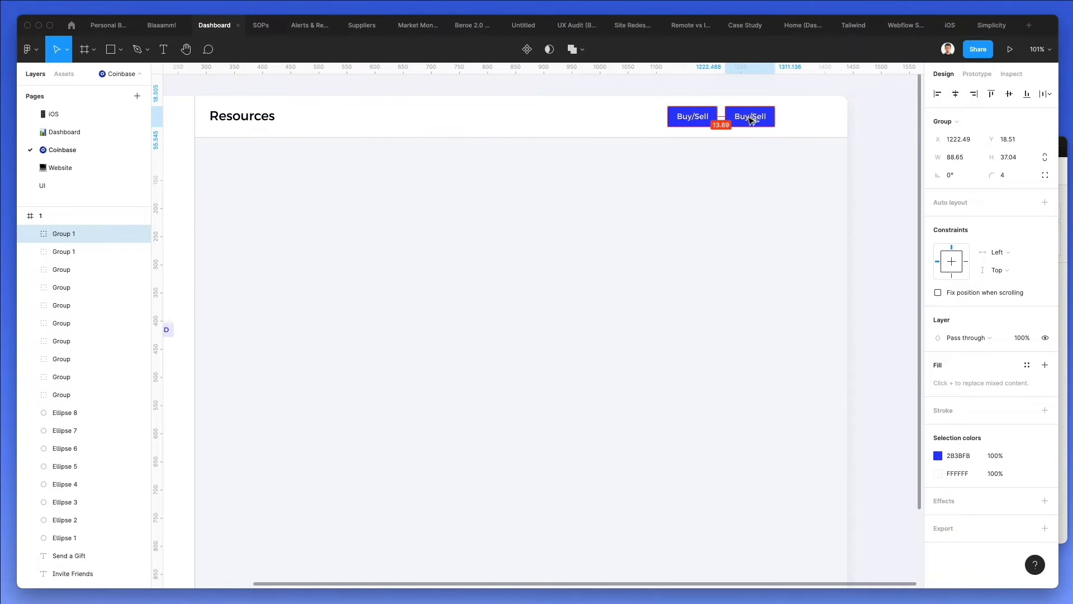
Widen the second Buy/Sell button's rectangle to about 122 px.
click(793, 102)
double_click(748, 119)
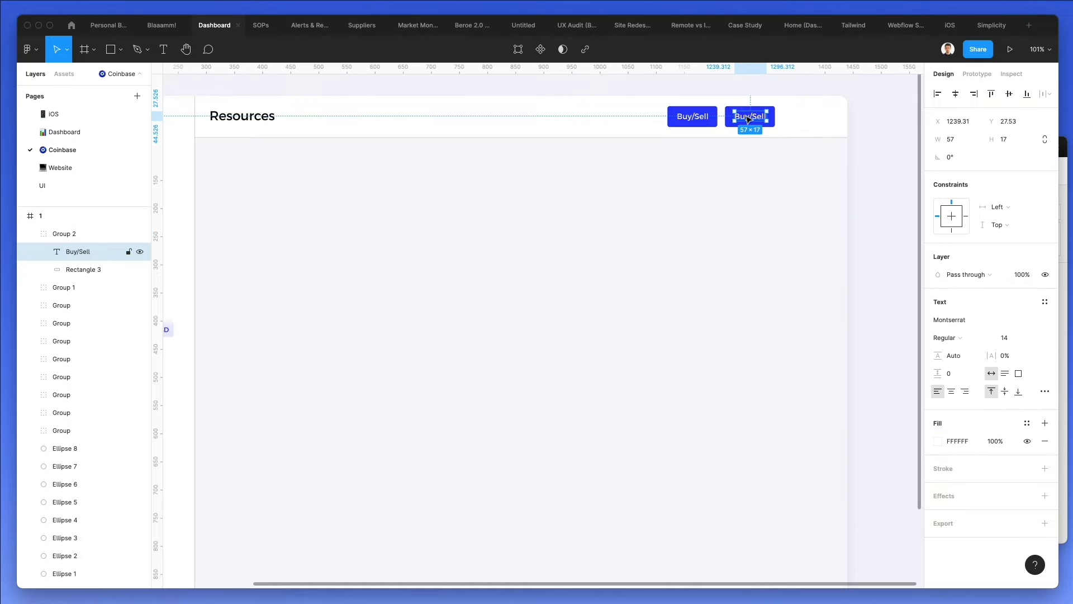
click(787, 112)
double_click(770, 116)
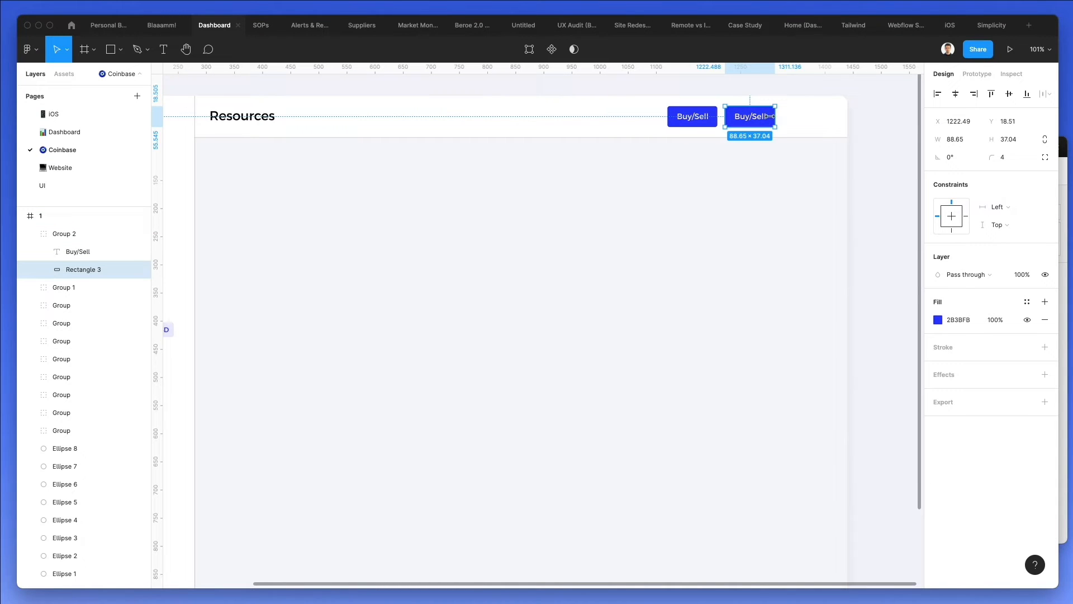
drag(785, 117, 794, 116)
click(766, 84)
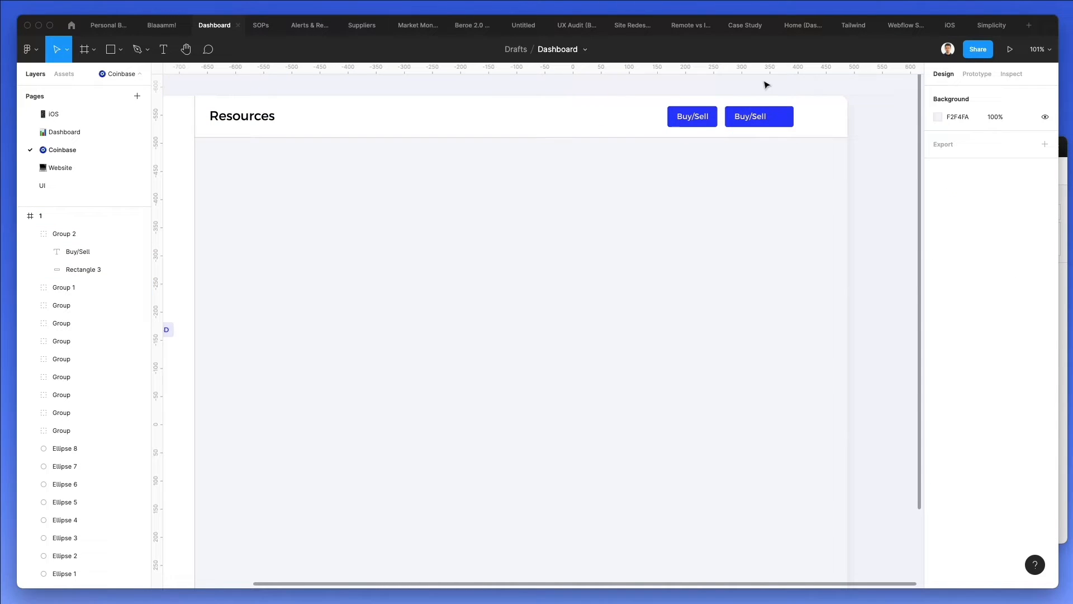
Recolour the second button's Buy/Sell text with the black (000000) of the header's Resources title.
double_click(743, 118)
key(i)
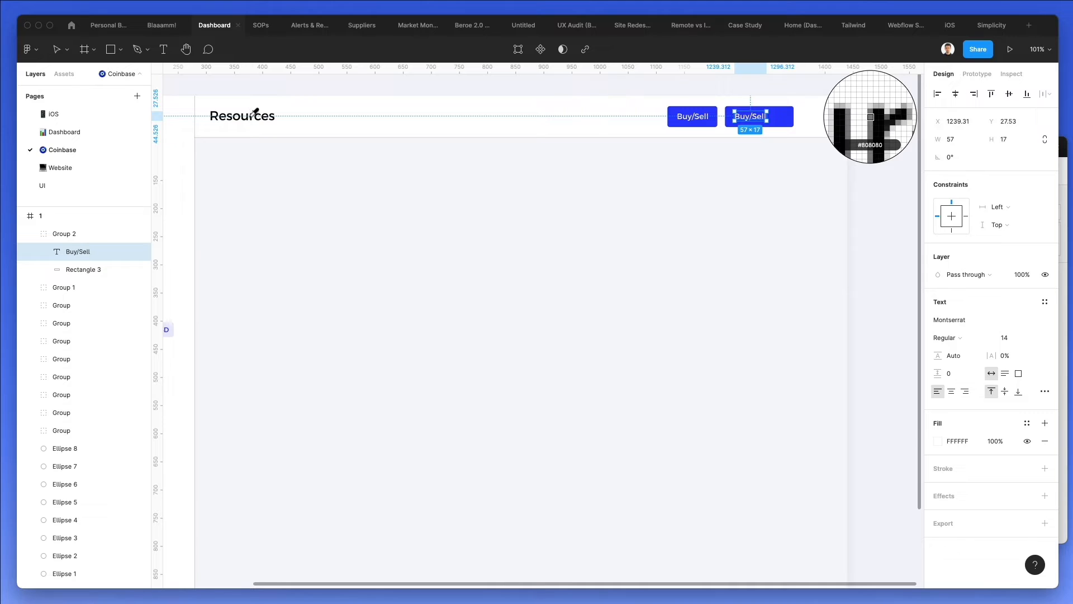
click(252, 116)
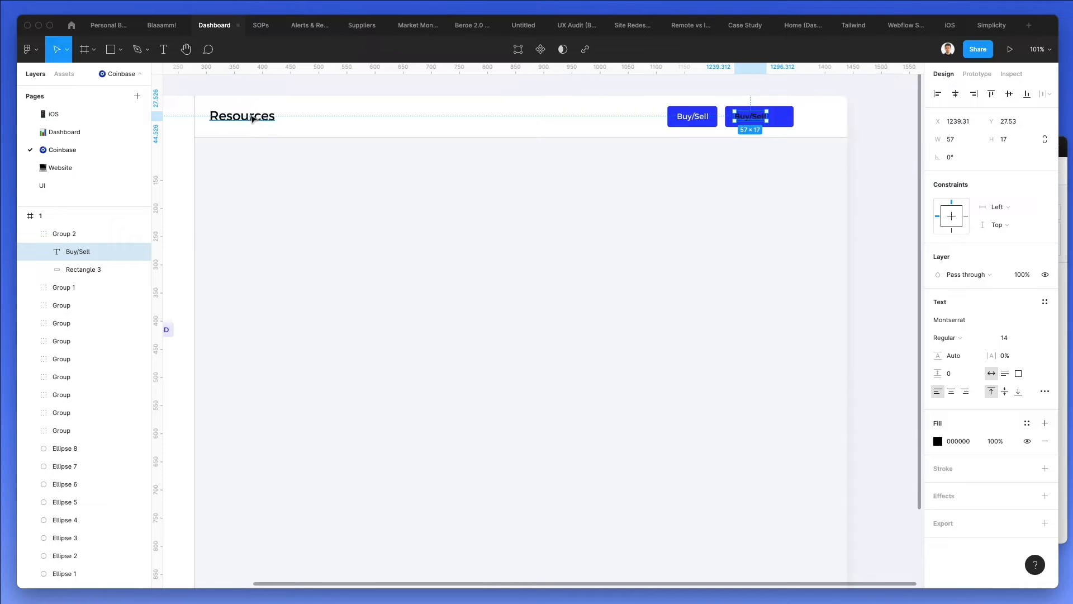
click(608, 171)
Change the fill of the second button's rectangle to white (FFFFFF).
click(764, 116)
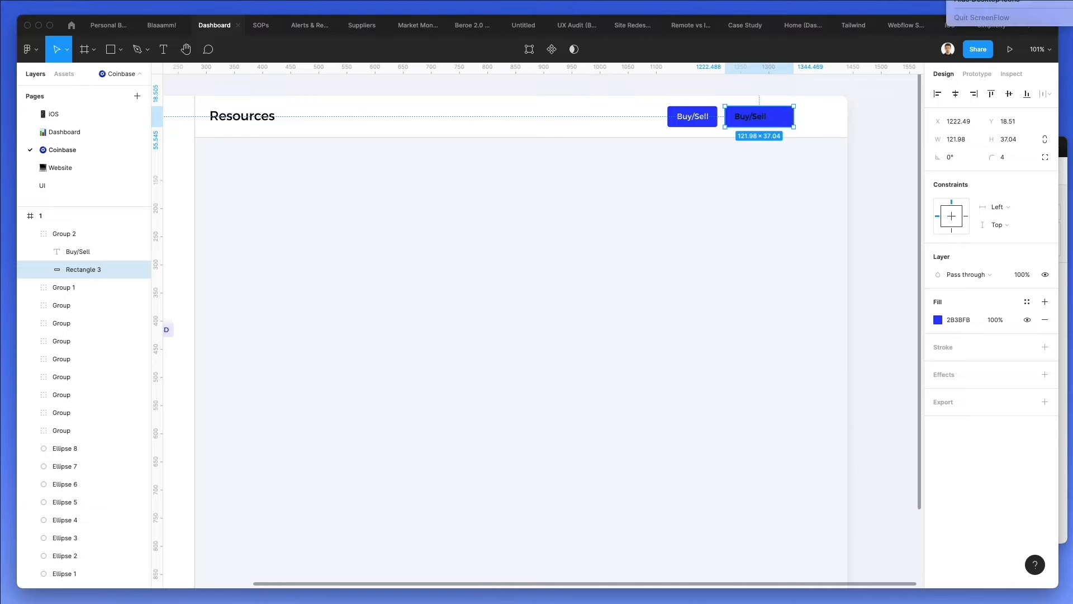
scroll(810, 110, up, 5)
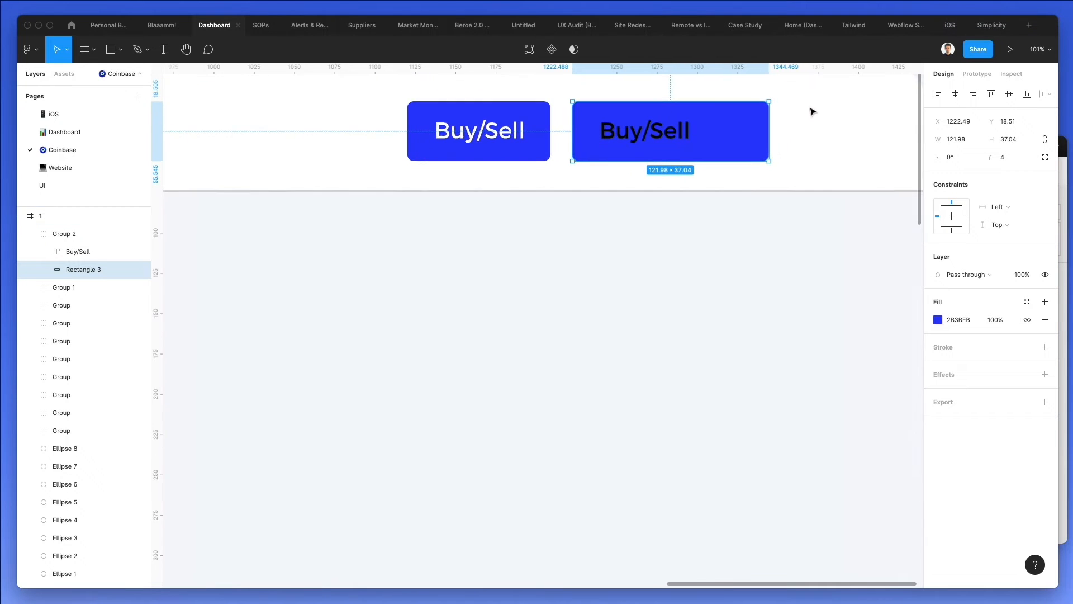
click(933, 327)
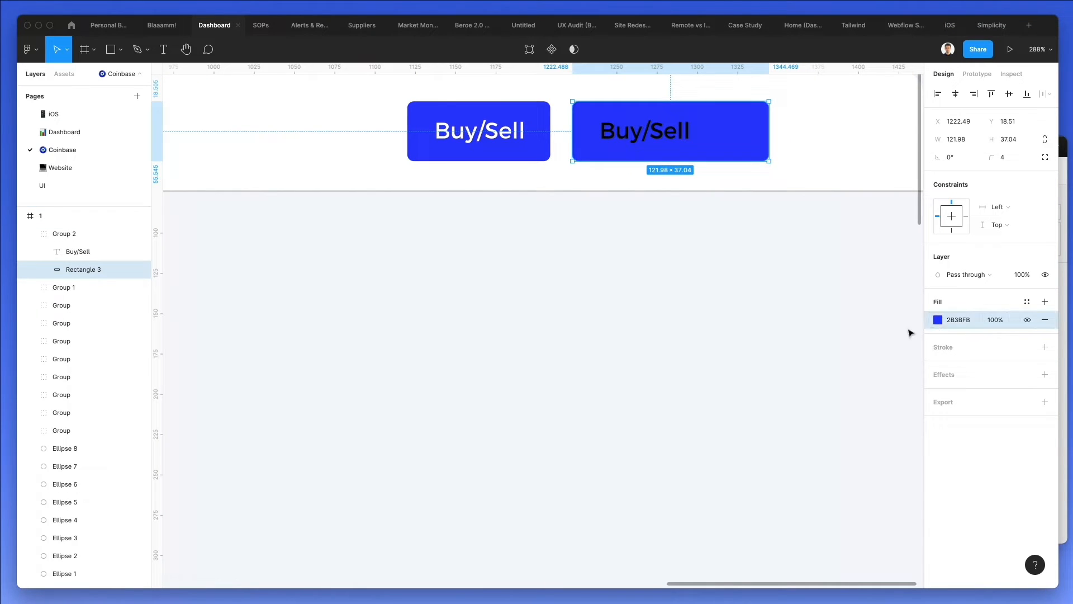
click(938, 321)
drag(889, 337, 789, 305)
click(949, 352)
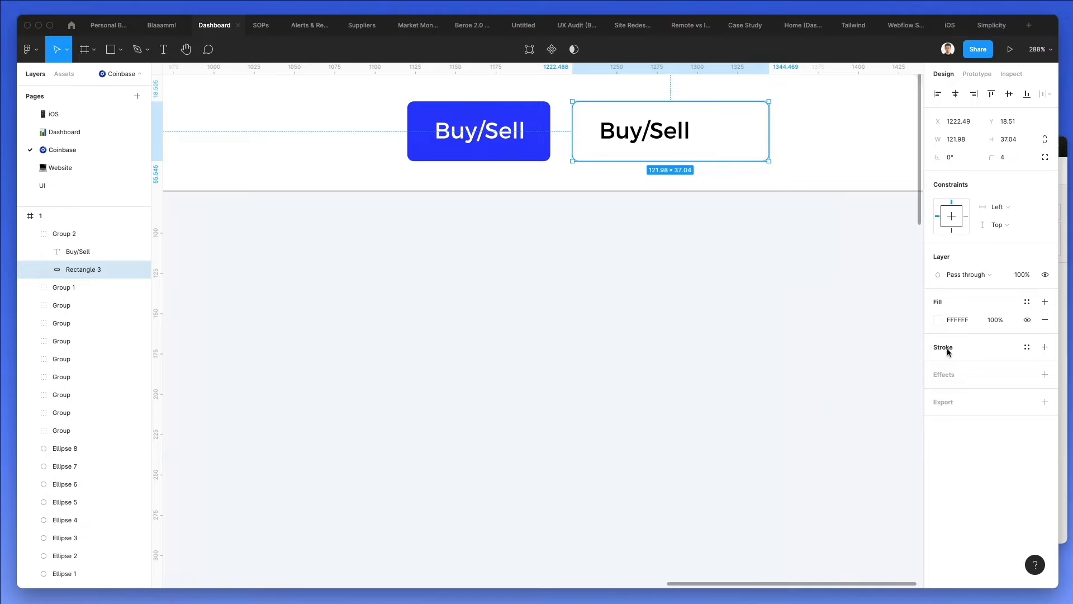
Add a stroke to the second button's rectangle in the header divider line's light grey (E4E4E4).
click(949, 347)
click(934, 364)
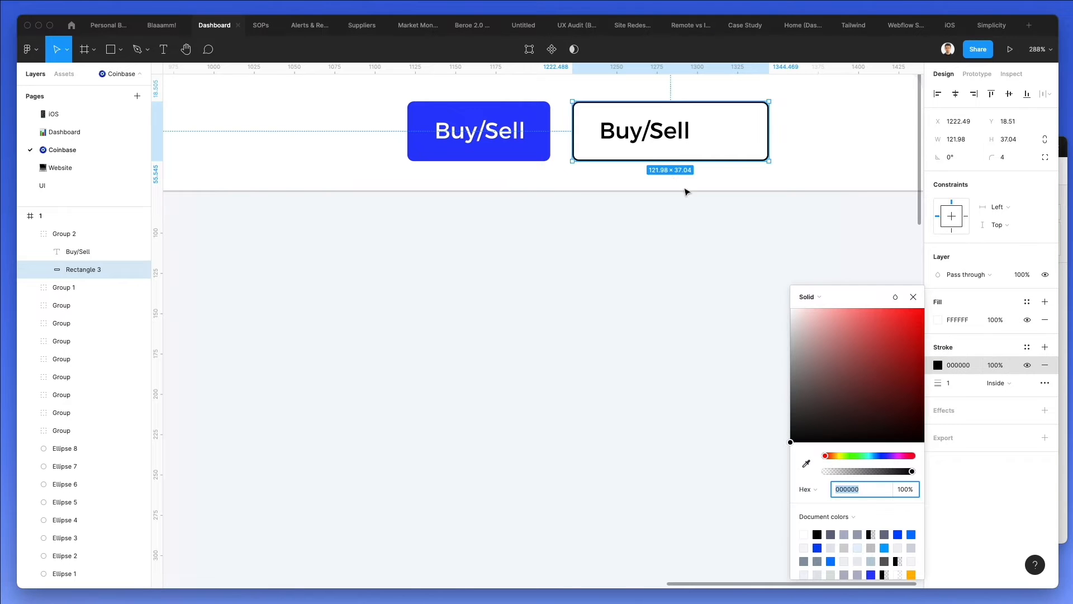
key(i)
click(671, 192)
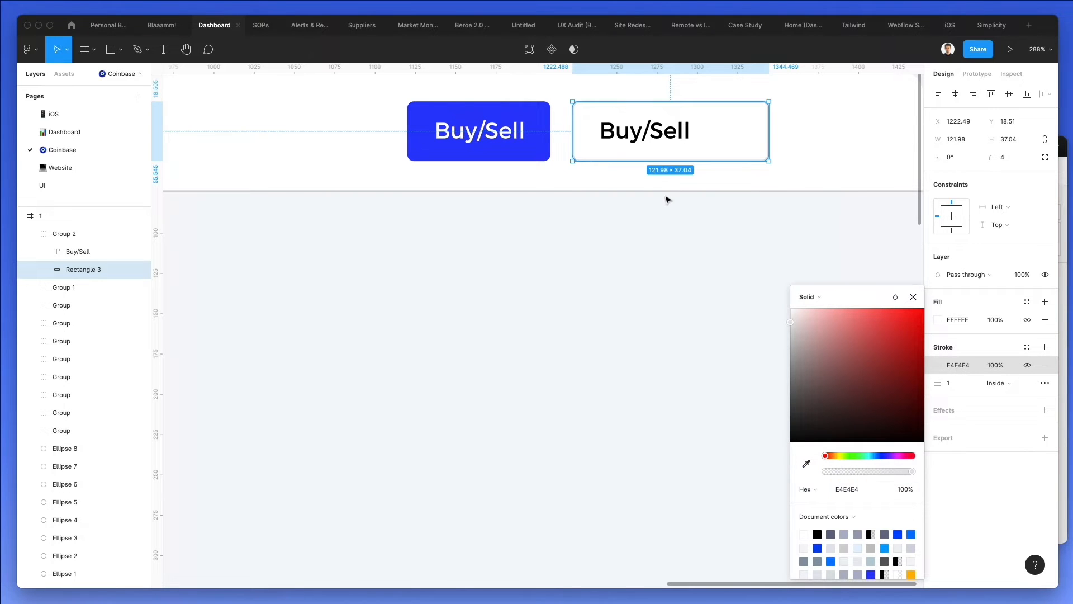
Change the outlined second button's label in the header to Send/Receive.
click(663, 209)
scroll(668, 204, up, 2)
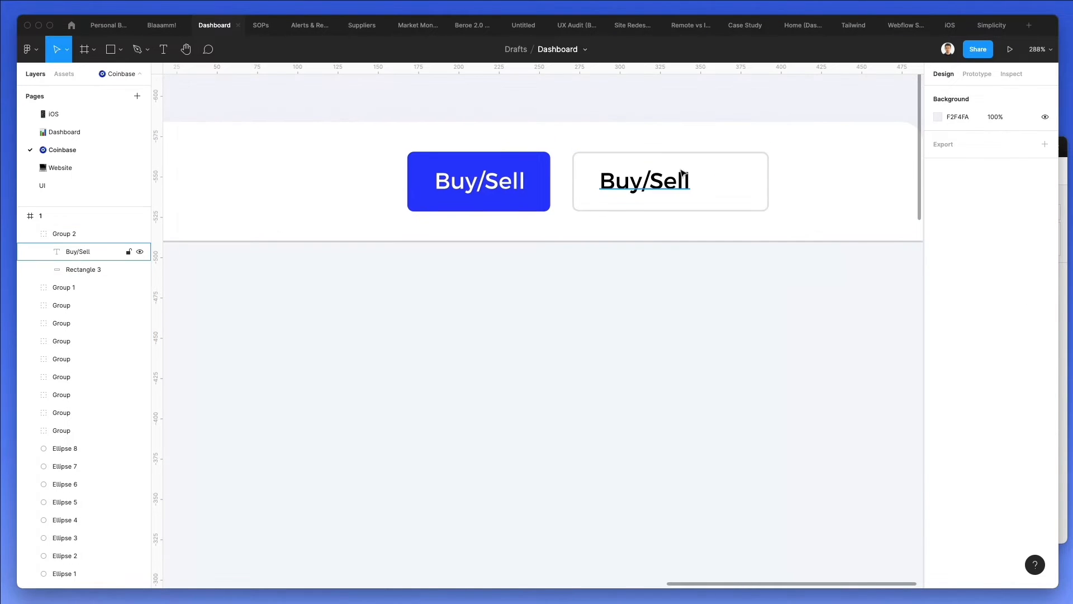
double_click(679, 171)
double_click(679, 169)
text(S)
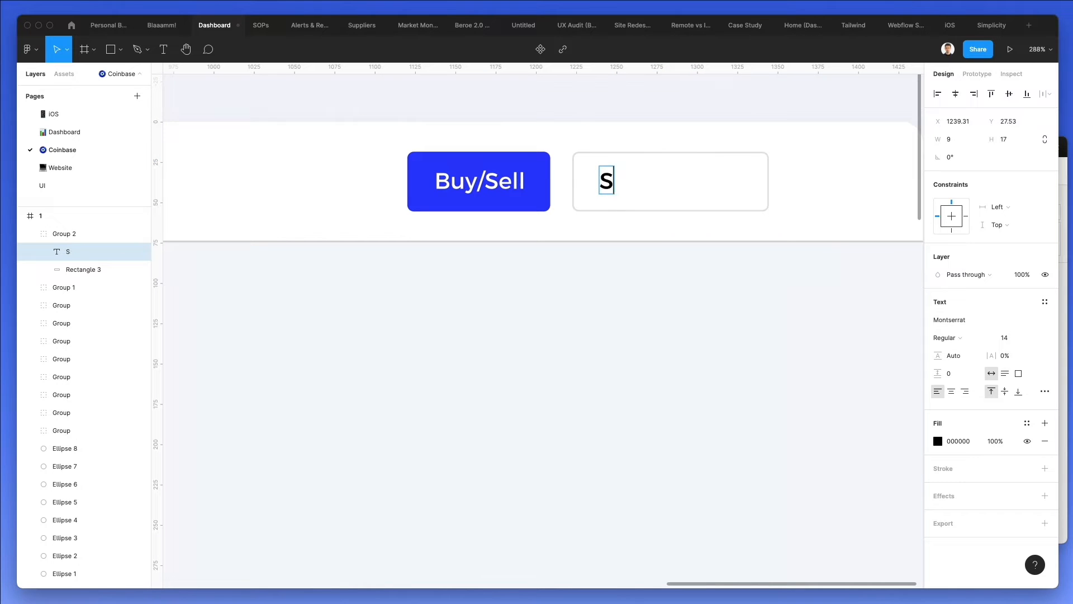
text(end/Receive)
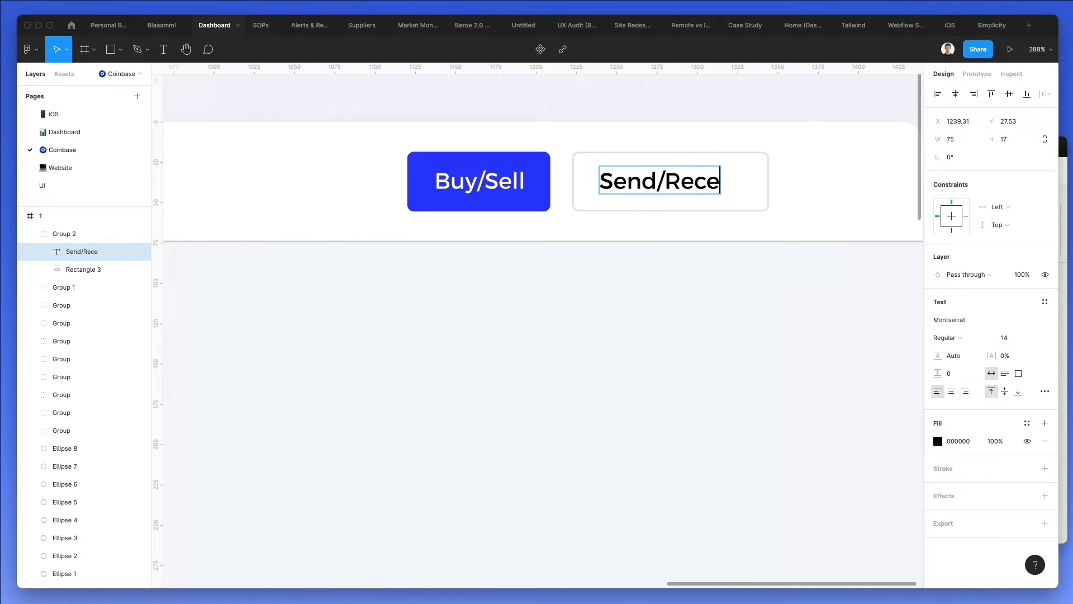
key(Escape)
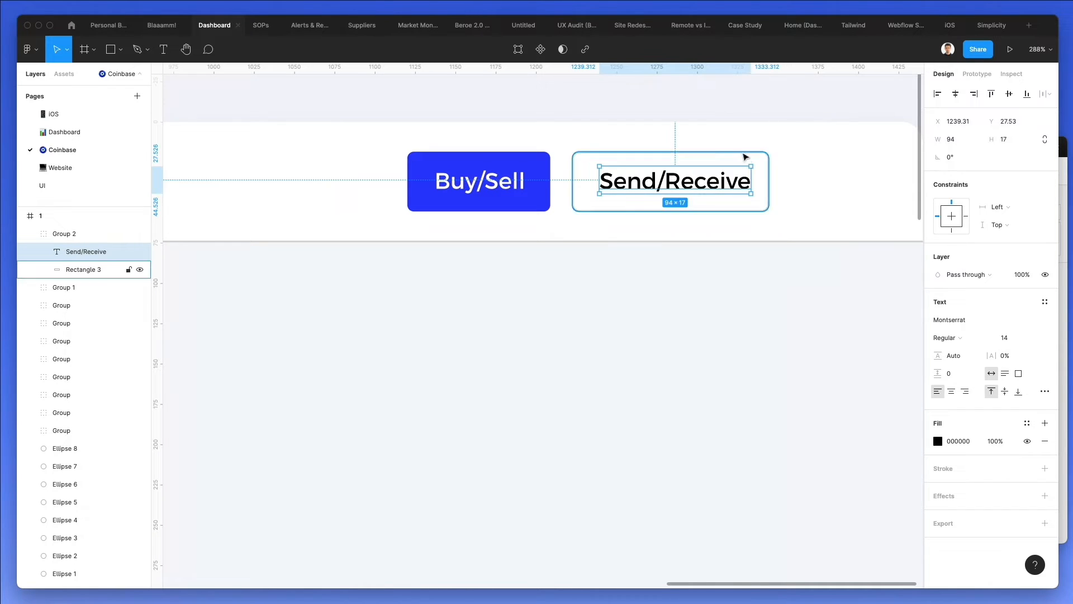
Widen the outlined button's rectangle slightly to balance the space around the Send/Receive label.
click(767, 173)
drag(770, 175, 771, 175)
click(797, 145)
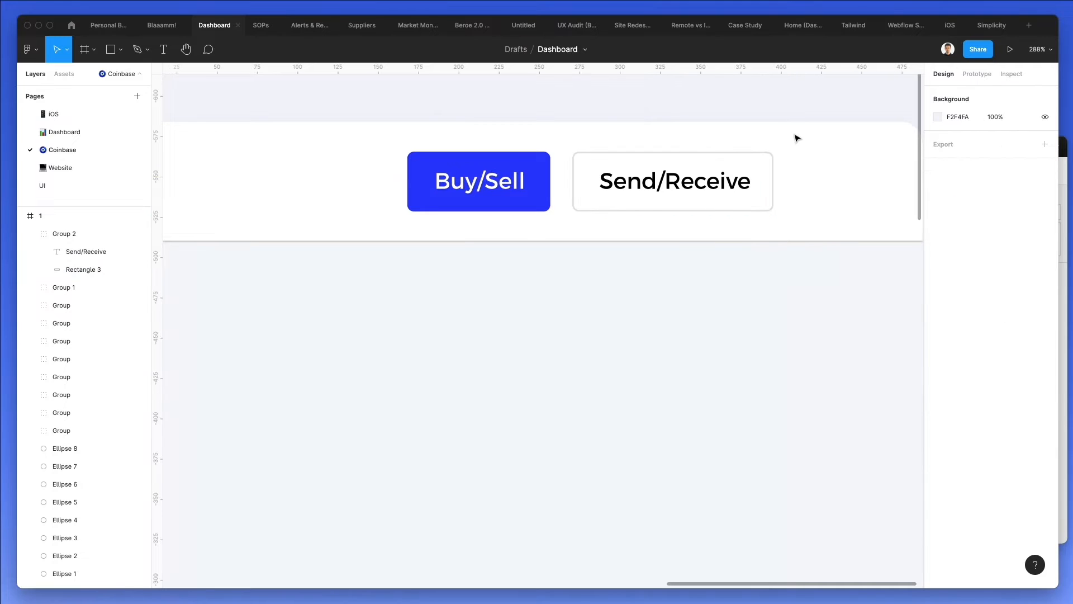
Draw a vertical divider about 37 px tall, colour it light grey (E4E4E4) and place it just right of the Send/Receive button.
scroll(797, 137, right, 3)
key(l)
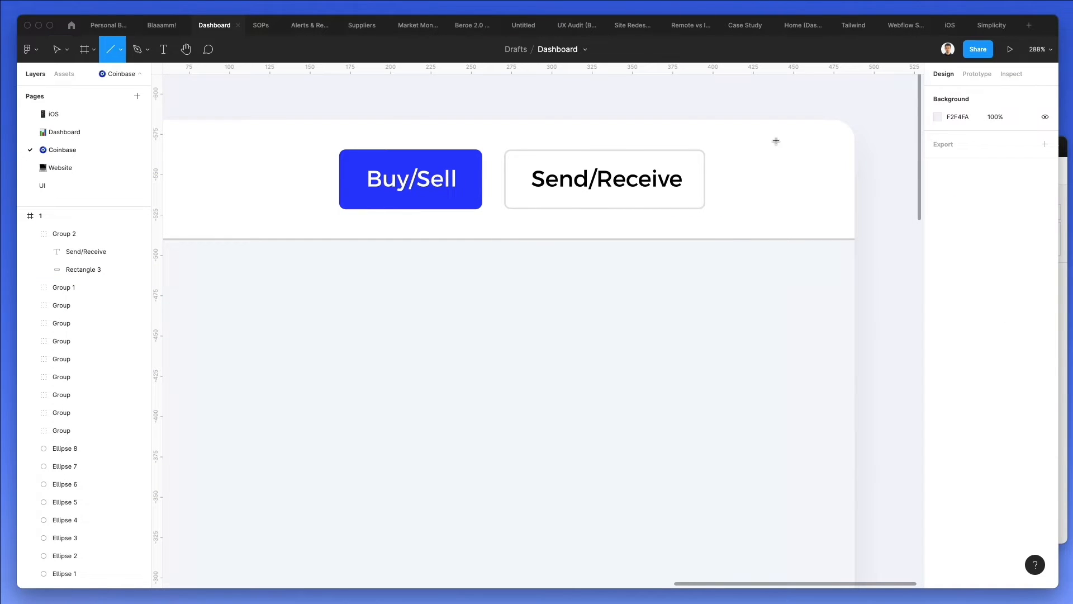
drag(671, 150, 674, 208)
key(i)
click(700, 149)
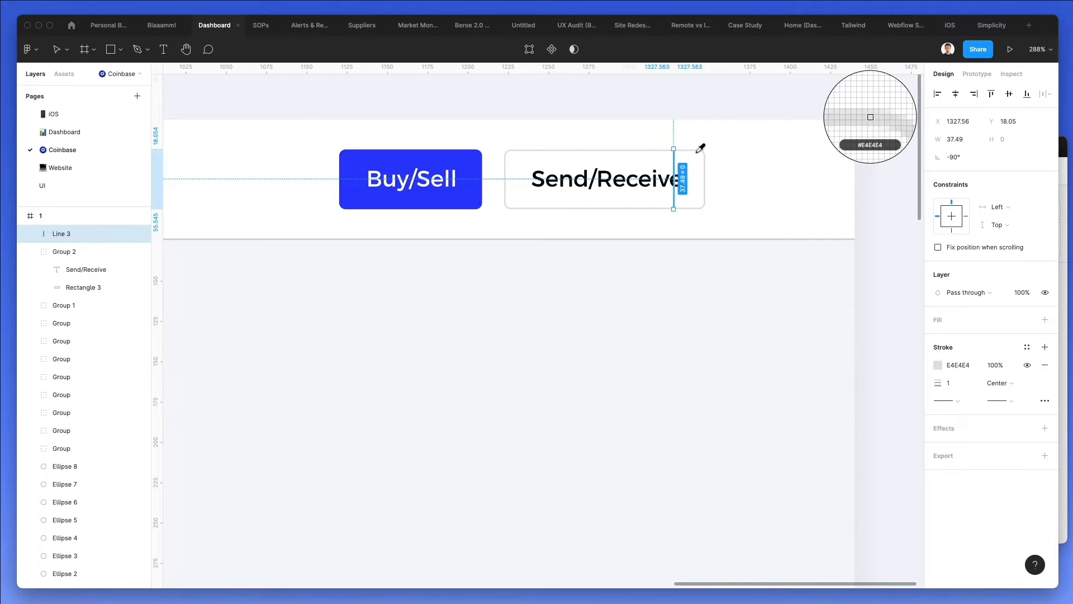
key(Escape)
drag(673, 167, 736, 168)
click(783, 151)
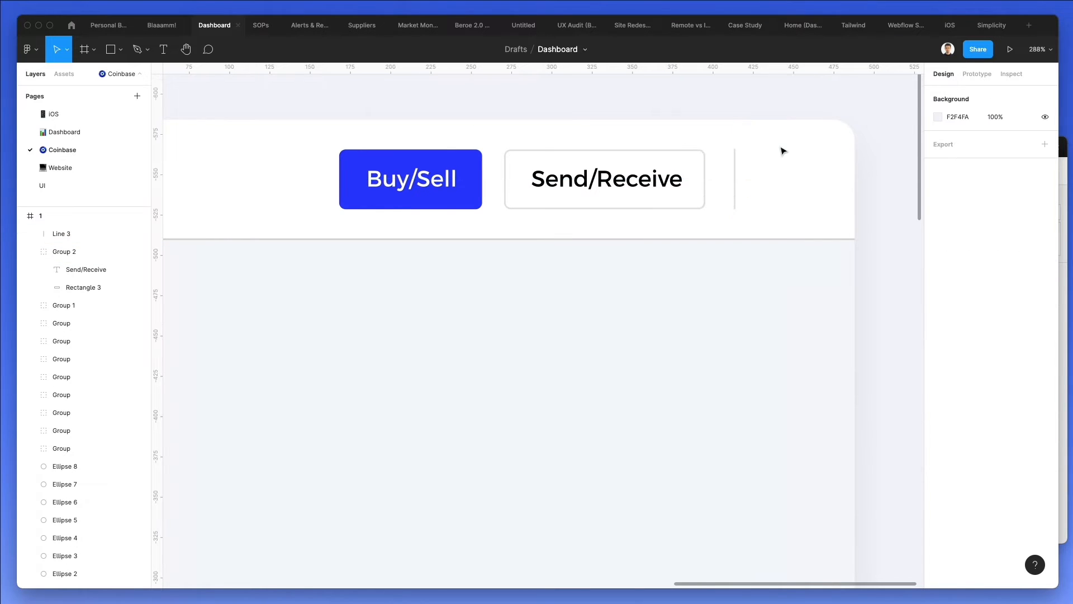
Switch to the Nucleo icon app and search its glyph icons for "account".
click(953, 0)
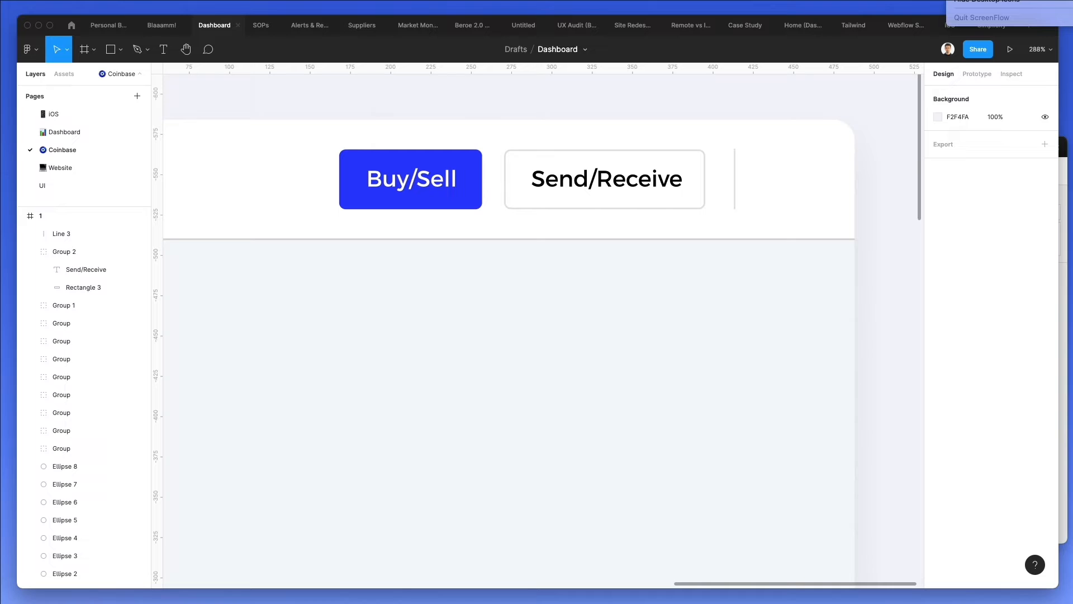
click(1063, 157)
text(account)
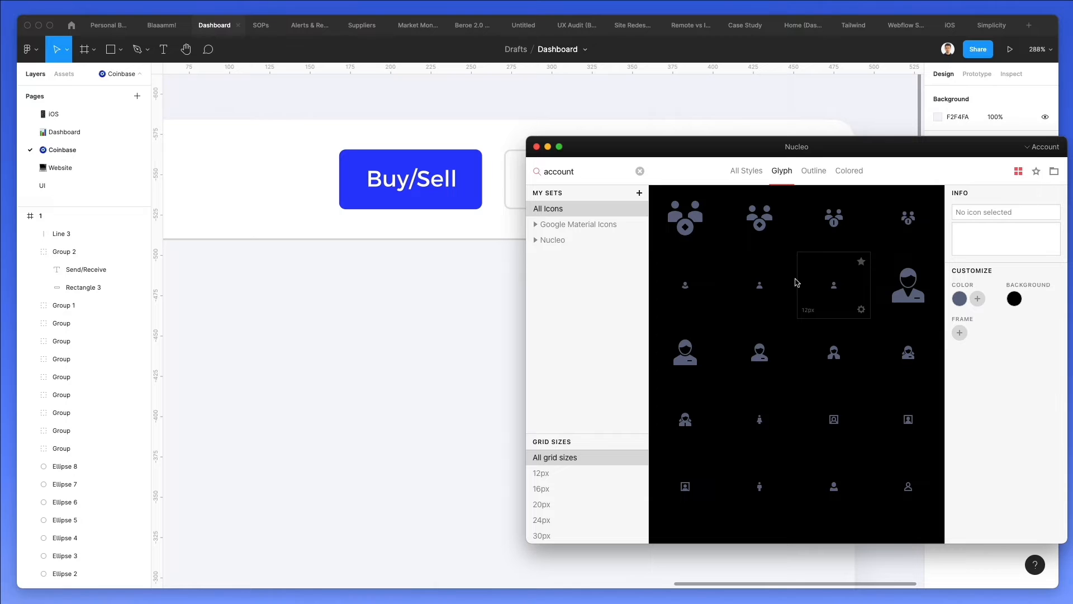
Place the circled user icon, about 29 px wide, in the header right of the vertical divider and remove its frame.
scroll(369, 271, right, 4)
scroll(456, 267, right, 8)
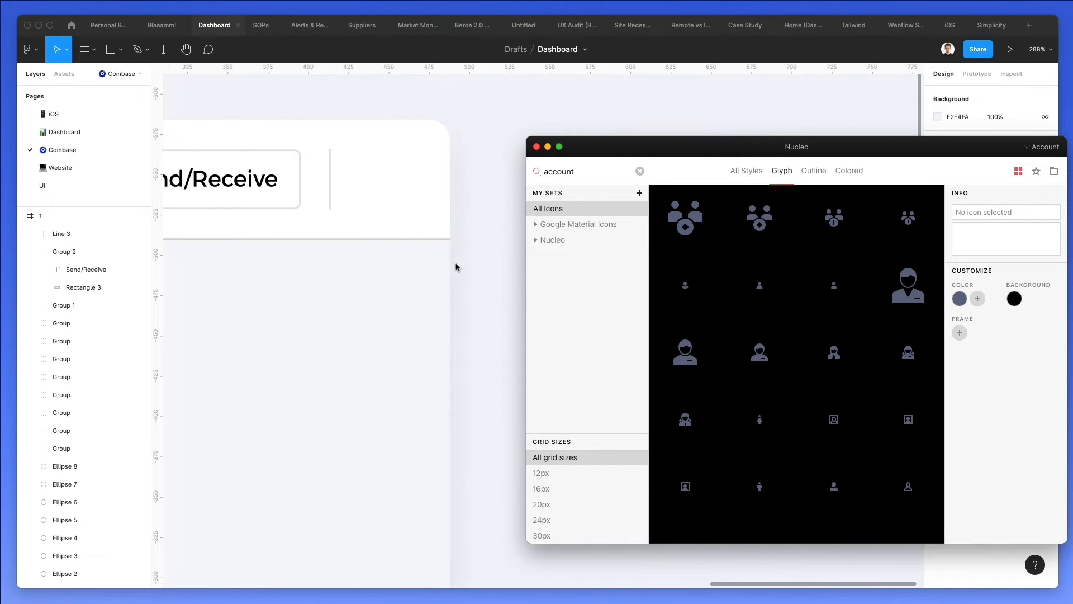
scroll(752, 268, down, 4)
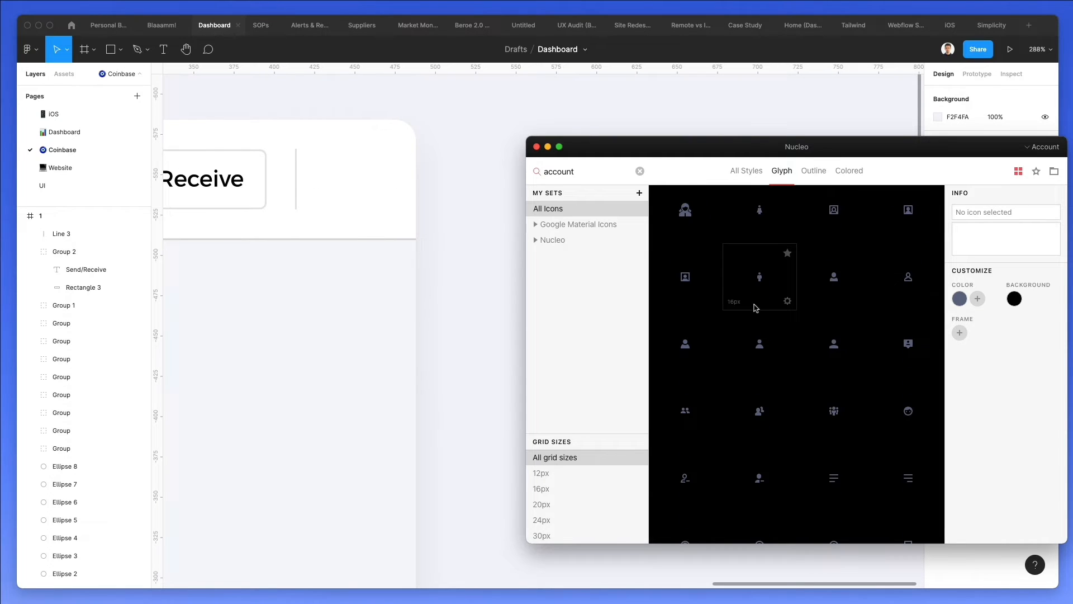
scroll(755, 308, down, 5)
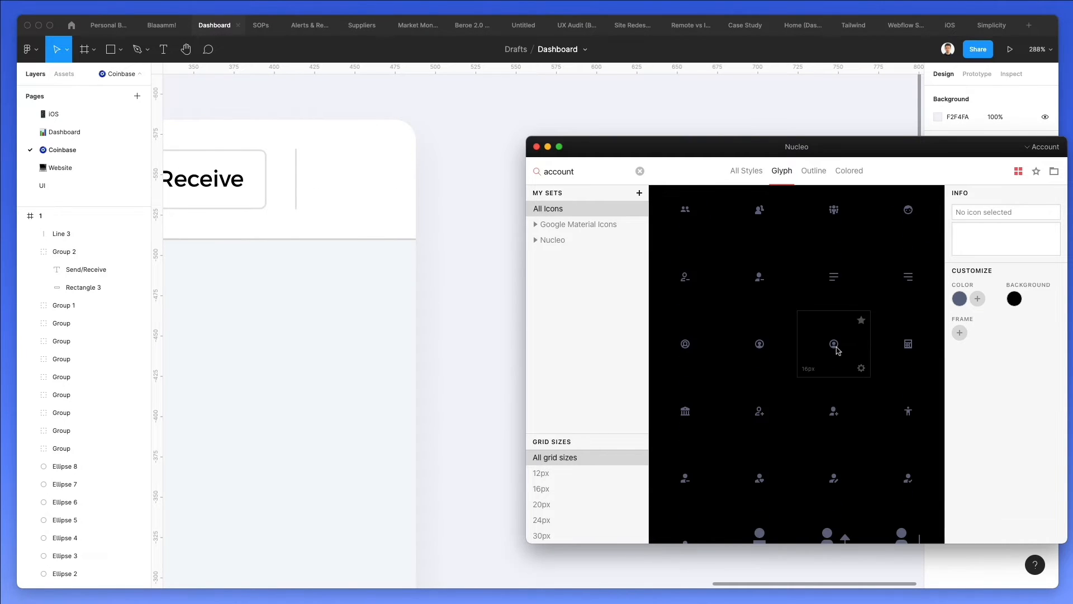
mouse_move(362, 184)
mouse_down()
mouse_move(385, 140)
mouse_move(360, 179)
mouse_up()
scroll(359, 178, down, 3)
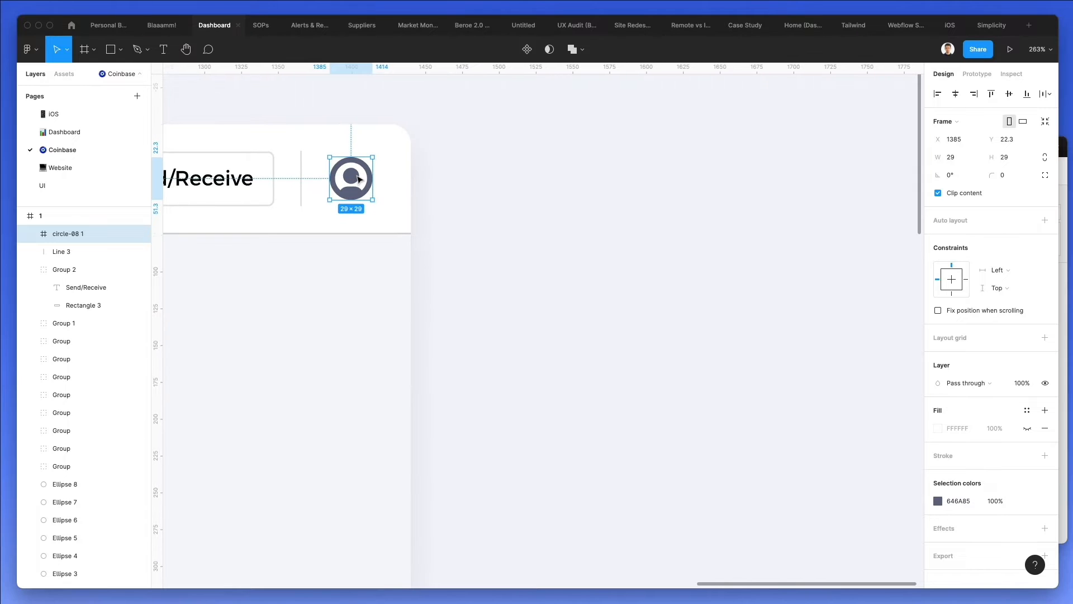
key(super+shift+g)
Recolour the user icon with the light grey (F0F1F4) of the circles behind the sidebar icons.
scroll(421, 182, left, 20)
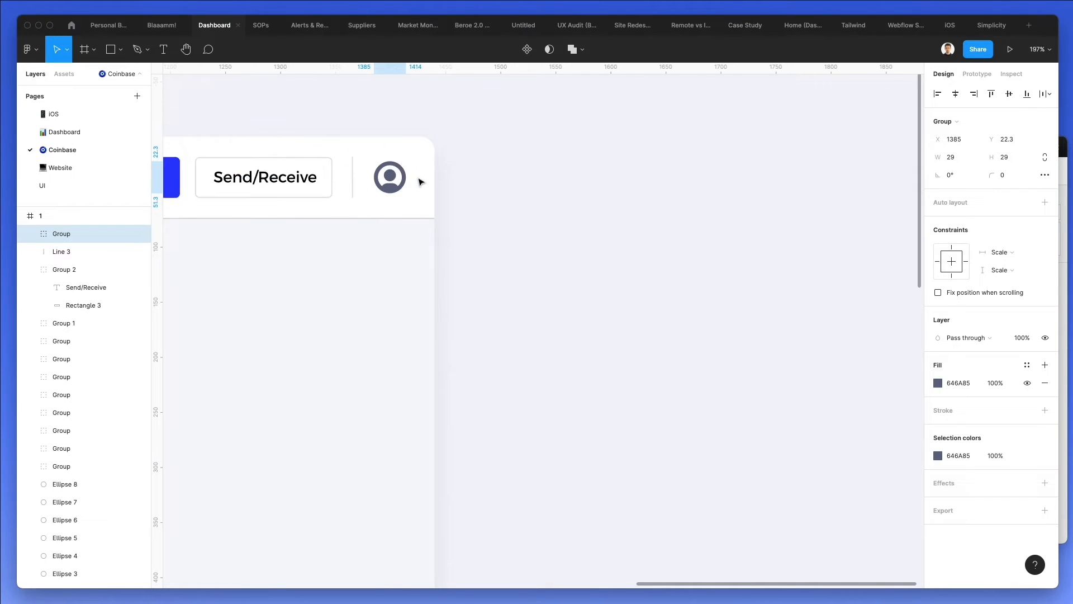
scroll(420, 182, down, 2)
scroll(538, 238, right, 20)
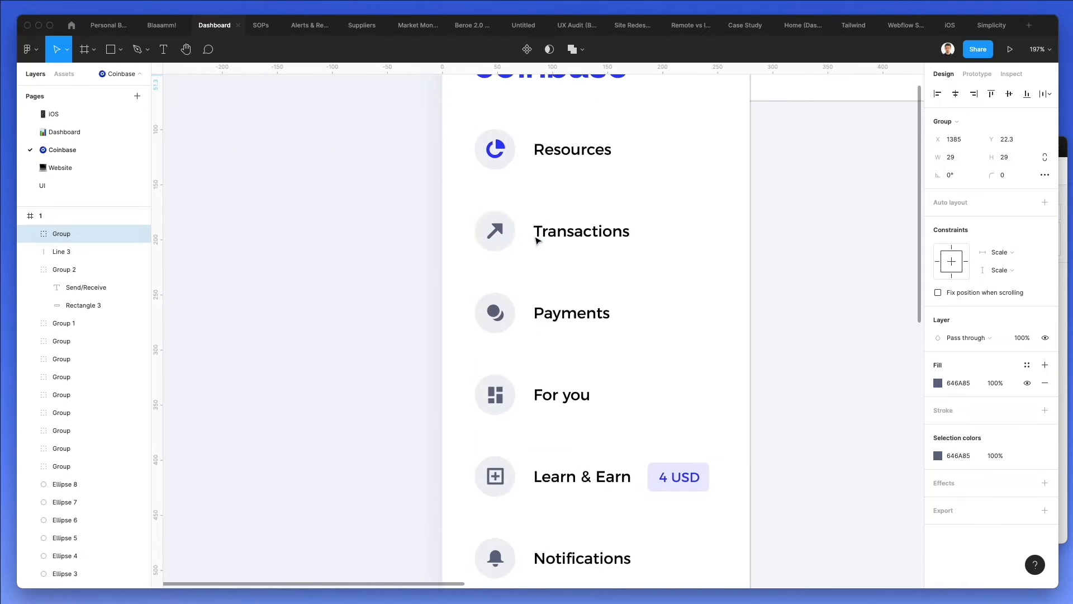
scroll(537, 239, up, 4)
scroll(537, 241, right, 10)
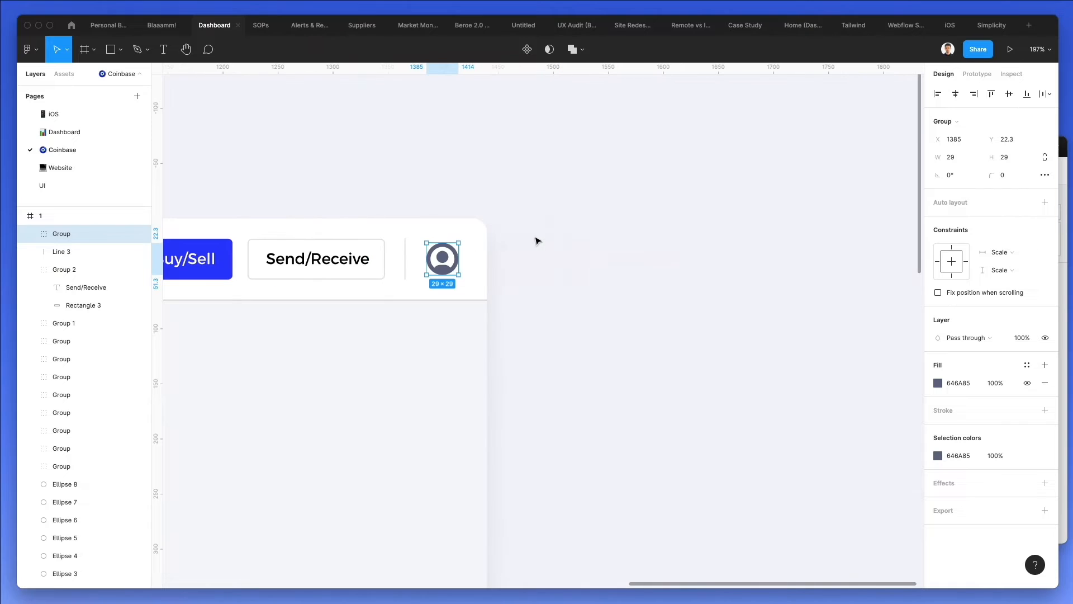
scroll(536, 240, down, 5)
scroll(537, 240, left, 20)
scroll(599, 262, up, 2)
key(i)
click(604, 217)
scroll(597, 214, right, 20)
scroll(597, 215, up, 5)
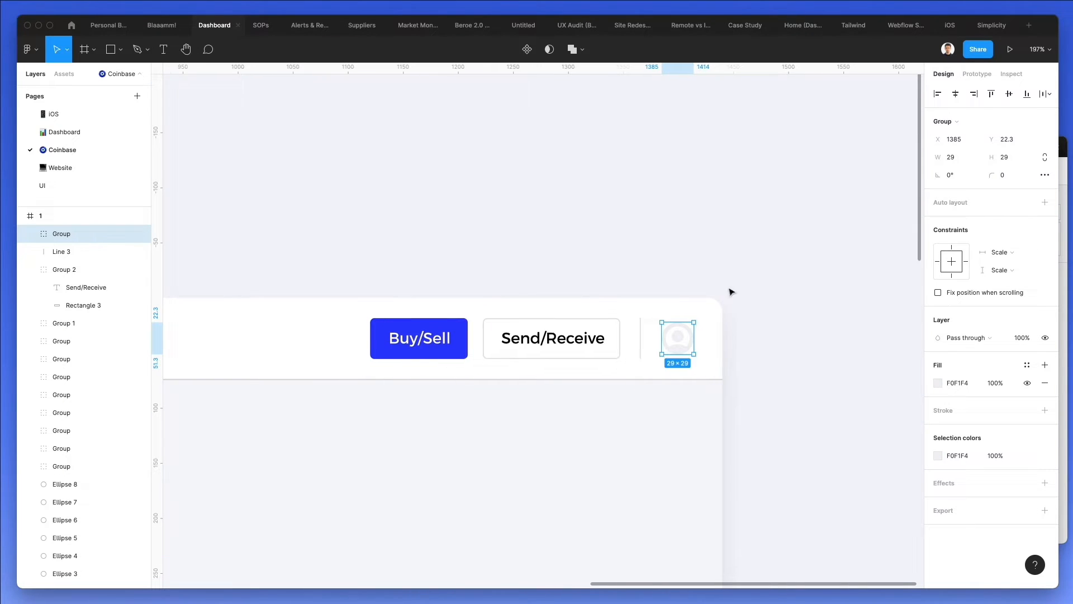
Set the header user icon's fill to a medium blue-grey (B4B9CA).
scroll(731, 292, right, 1)
click(938, 383)
drag(790, 316, 804, 337)
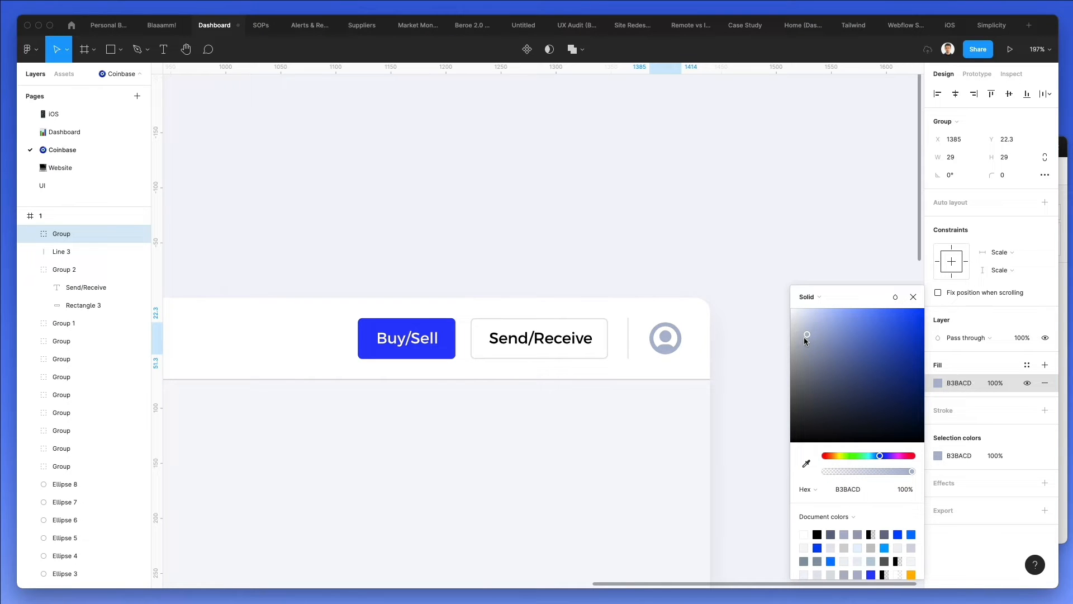
click(649, 252)
Nudge the Buy/Sell button, Send/Receive button and vertical divider together 3 px to the right.
scroll(649, 251, down, 3)
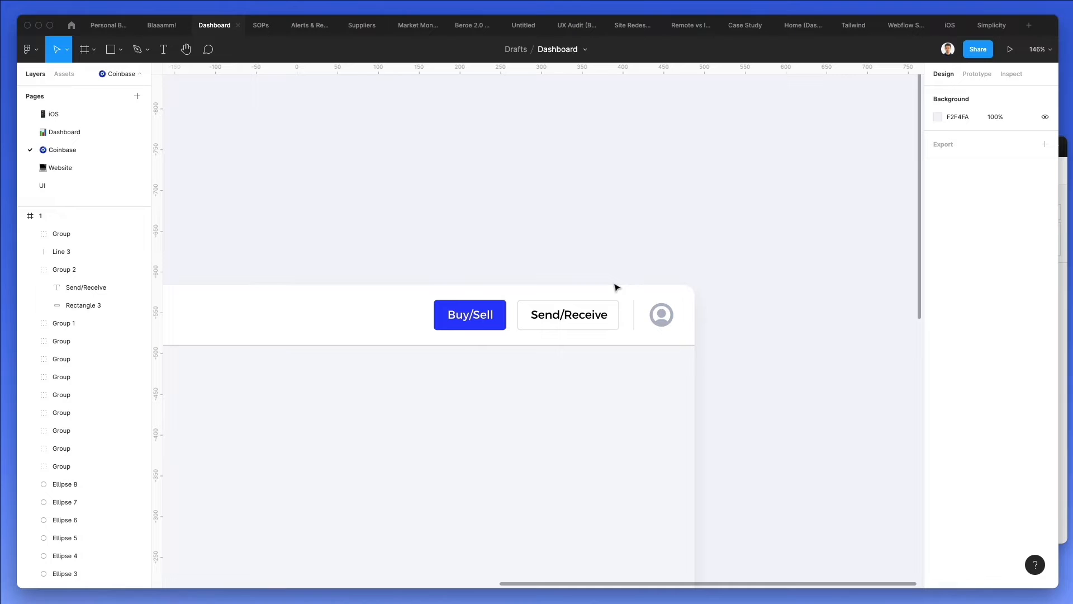
drag(469, 299, 633, 328)
key(Right)
key(Right)
key(Right)
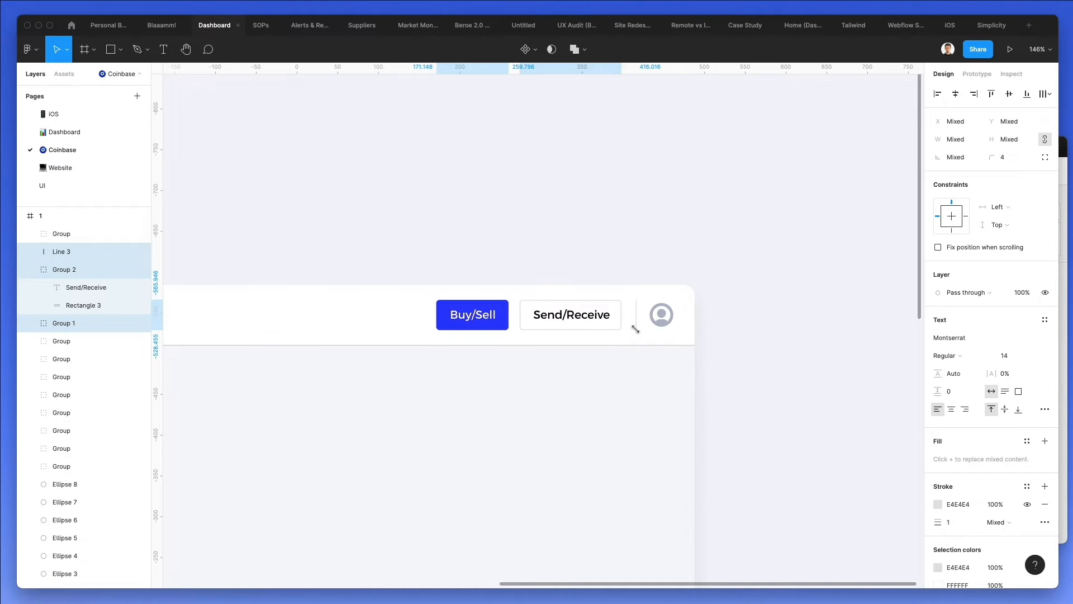
key(Up)
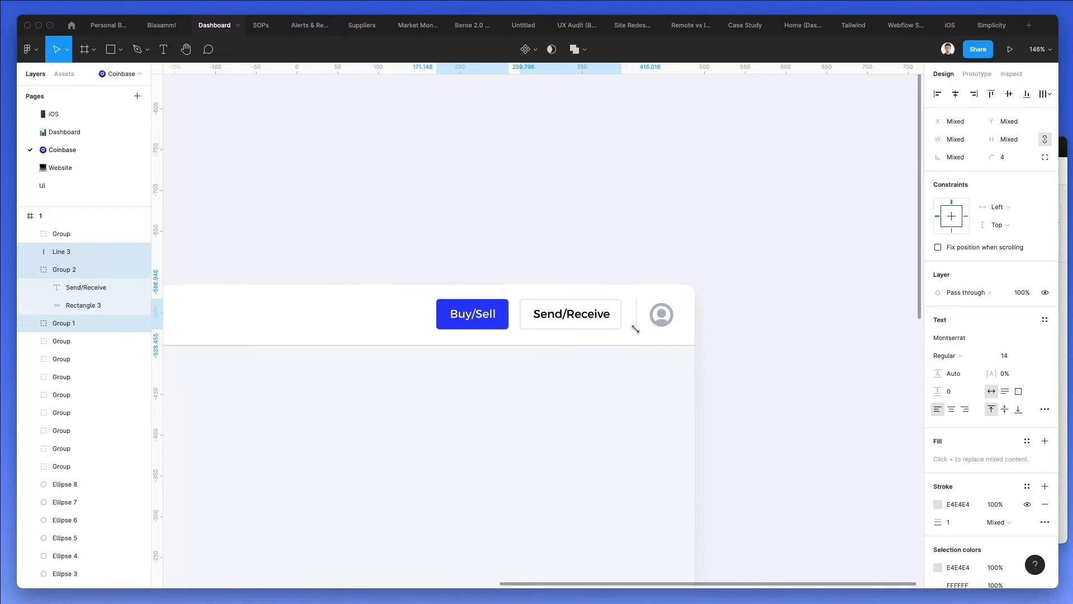
key(Down)
click(627, 231)
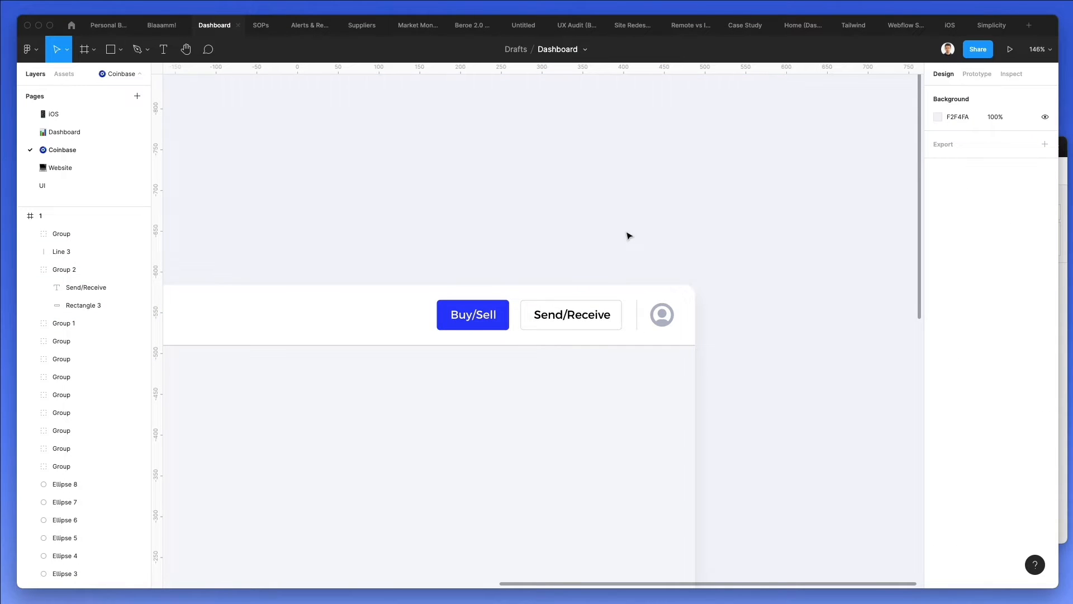
scroll(629, 235, down, 2)
double_click(654, 298)
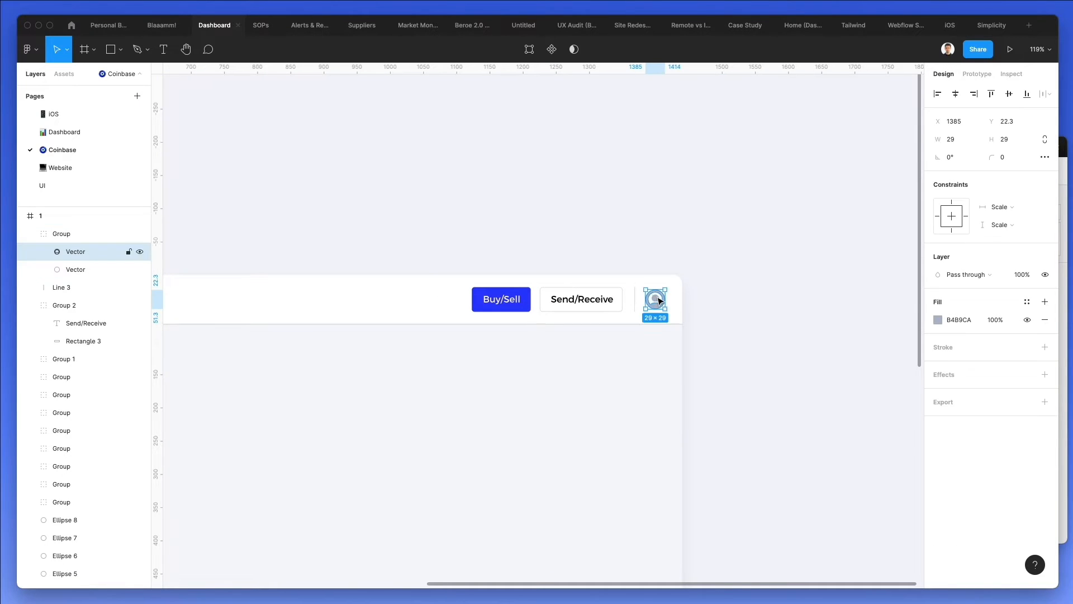
scroll(668, 301, up, 4)
drag(676, 299, 677, 299)
key(super+z)
click(688, 293)
Scale the whole user icon group proportionally to about 31 px.
click(671, 301)
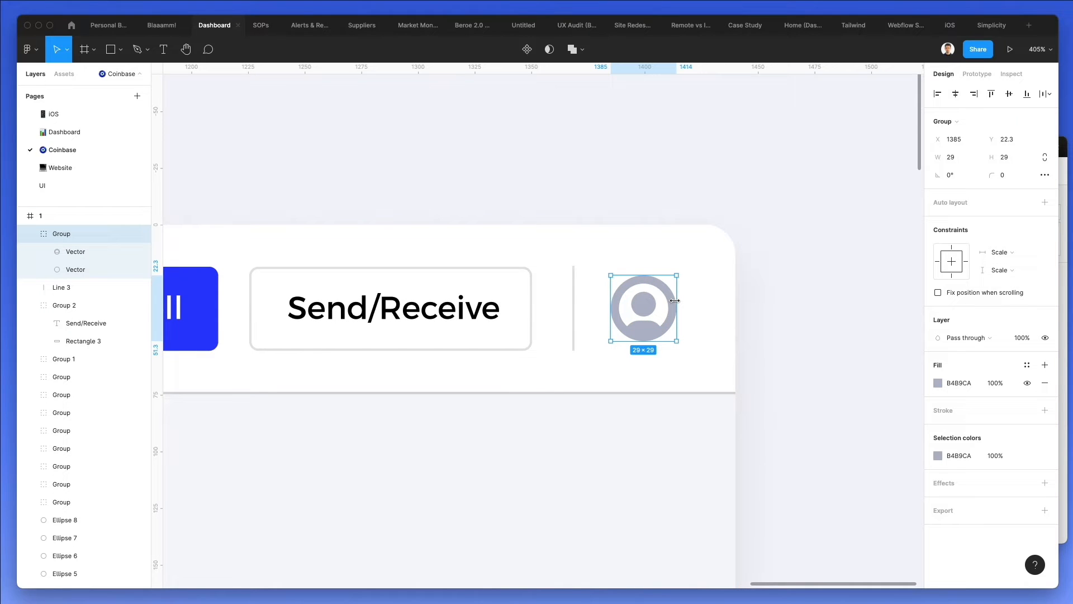
drag(676, 301, 678, 301)
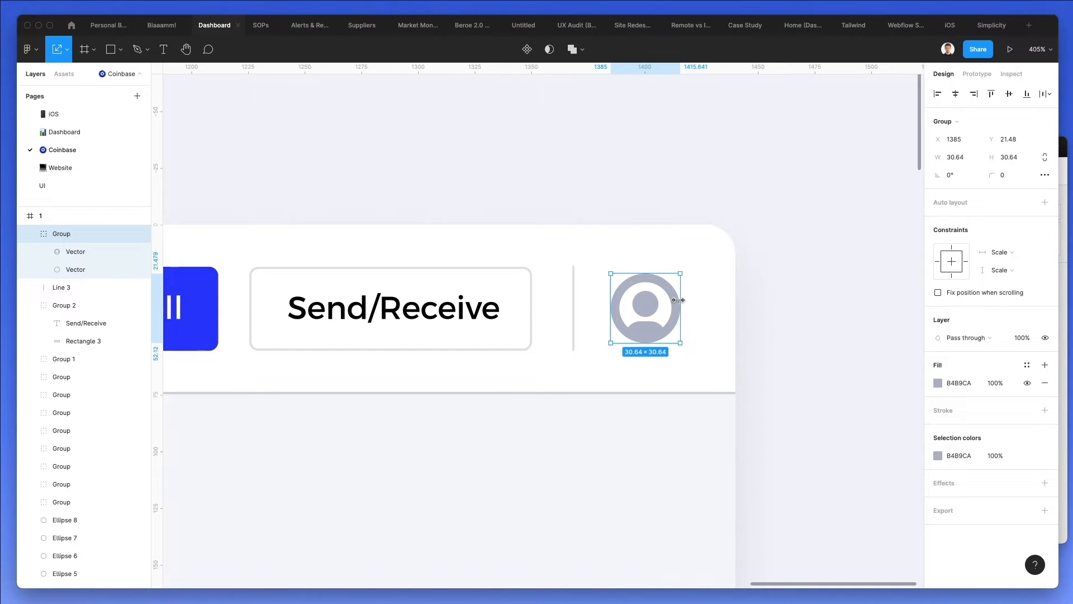
scroll(679, 301, down, 4)
click(578, 242)
Draw a content rectangle about 848 × 371 px below the header, with its left edge aligned to the Resources title.
scroll(577, 242, down, 3)
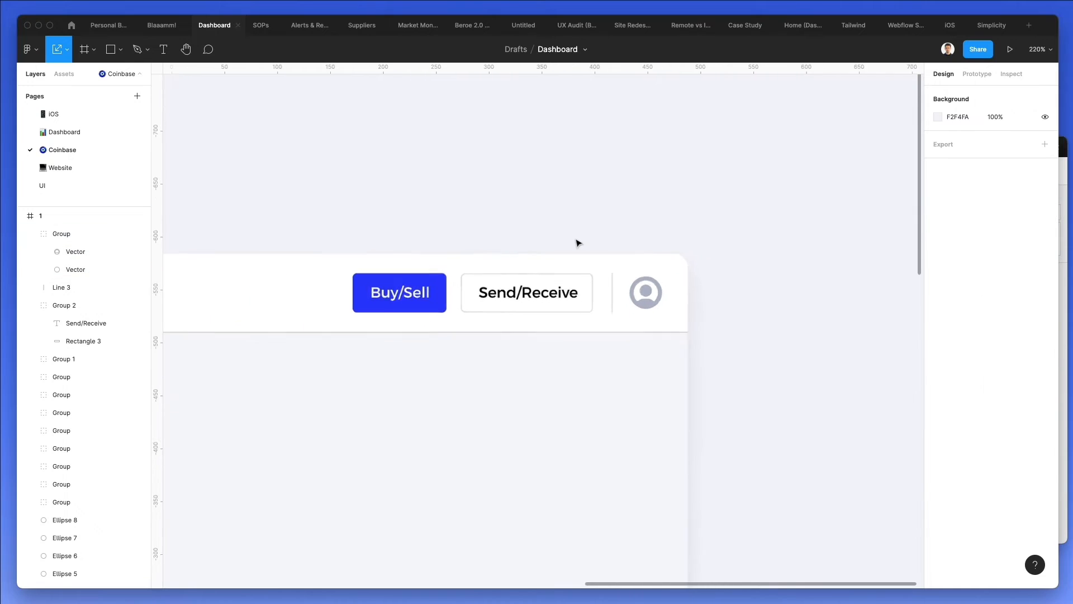
scroll(578, 242, left, 5)
scroll(577, 242, down, 5)
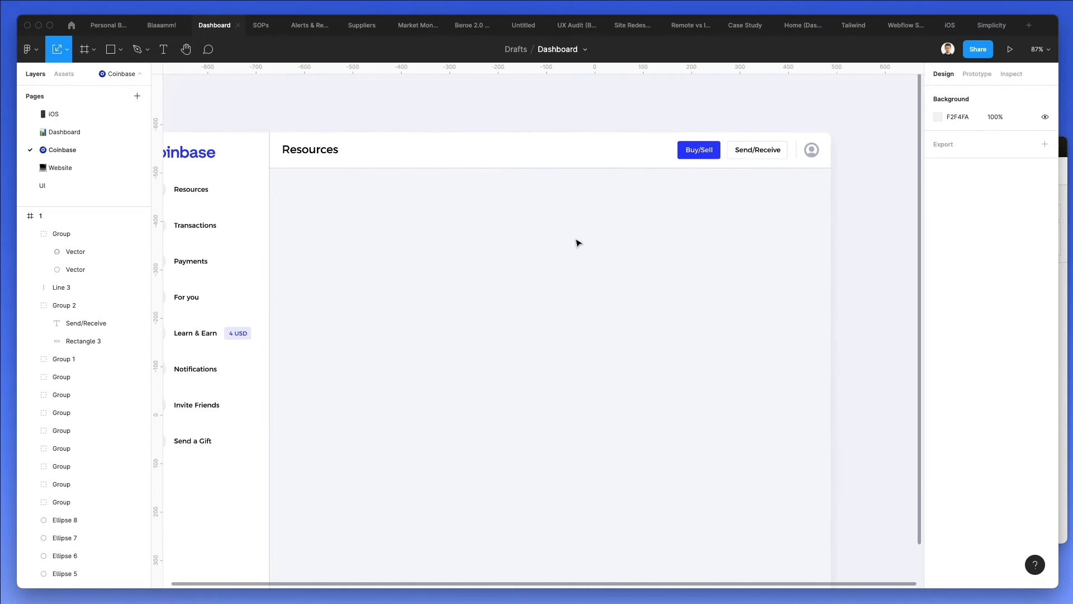
scroll(497, 235, down, 1)
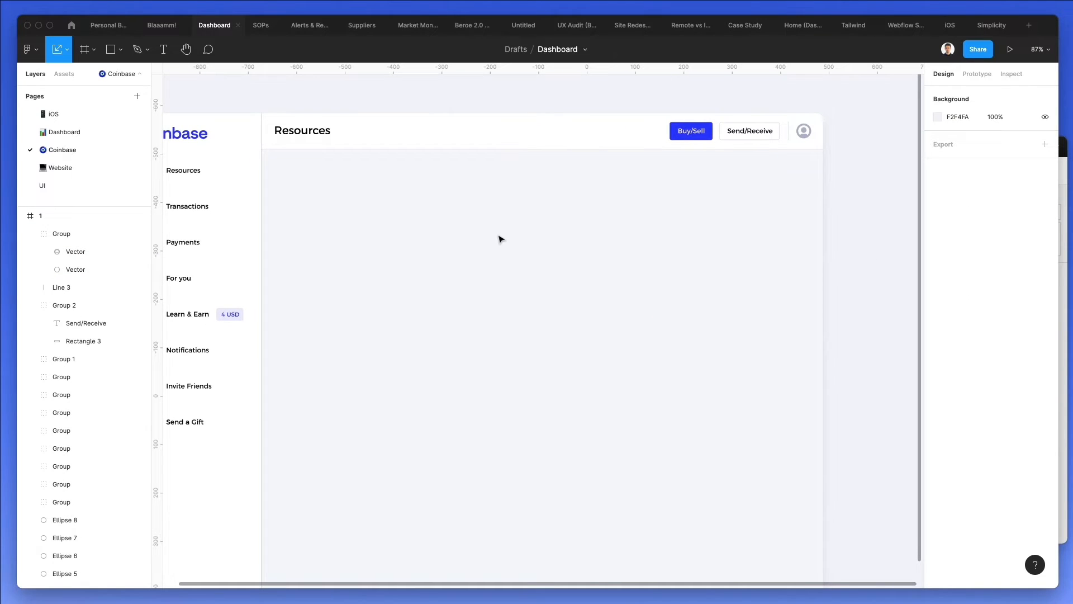
key(r)
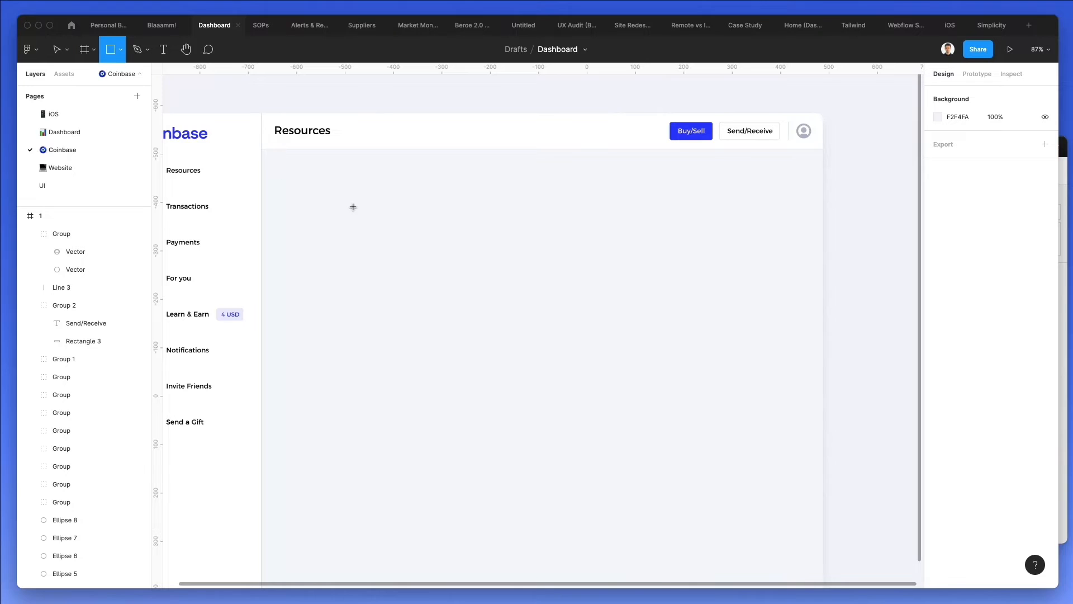
drag(275, 163, 686, 340)
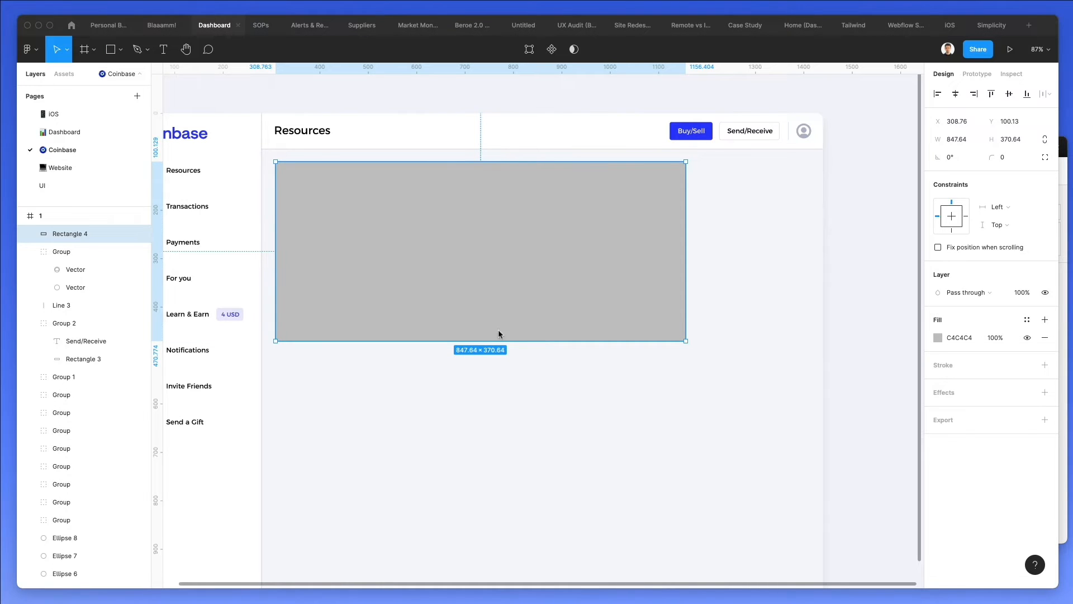
Duplicate the content rectangle about 22 px below the original and stretch the copy to a height of about 538 px.
alt+drag(470, 220, 475, 408)
drag(460, 528, 461, 475)
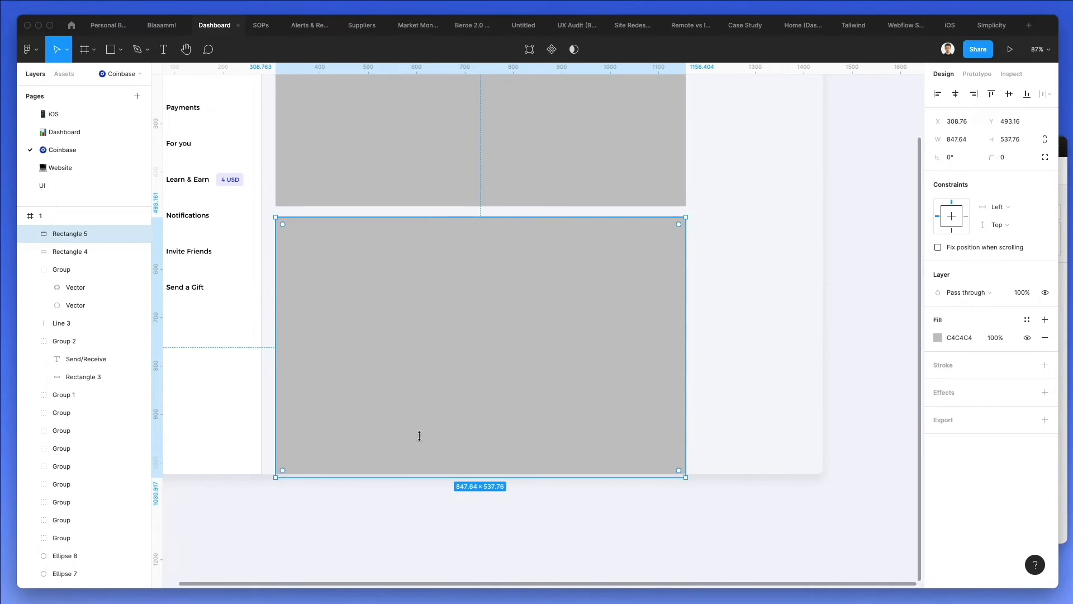
Change the fill of both content rectangles to white (FFFFFF).
scroll(435, 388, up, 3)
drag(720, 277, 638, 376)
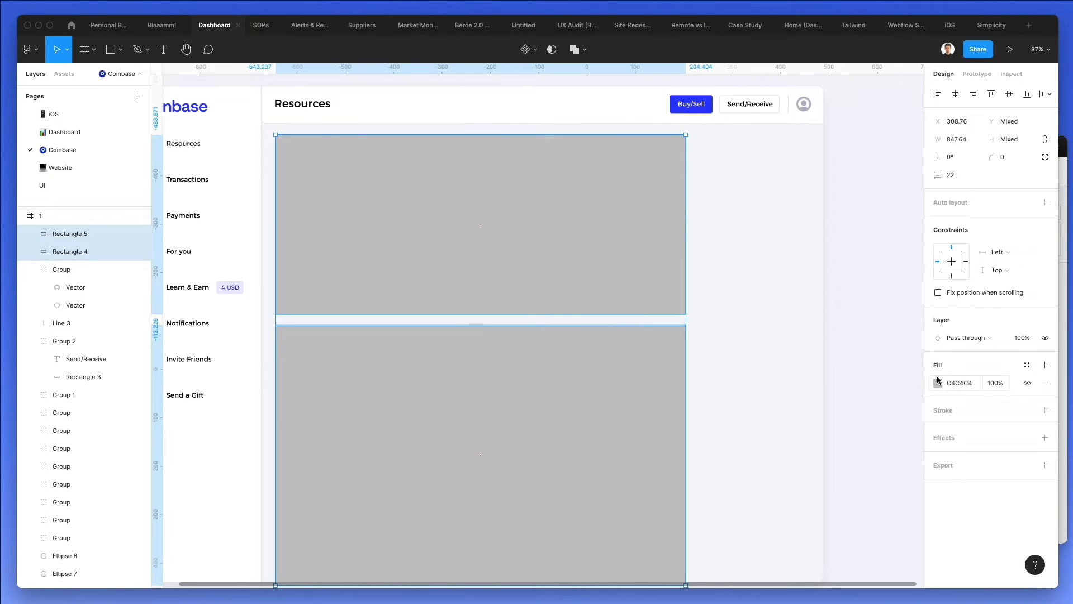
click(938, 383)
drag(861, 360, 666, 159)
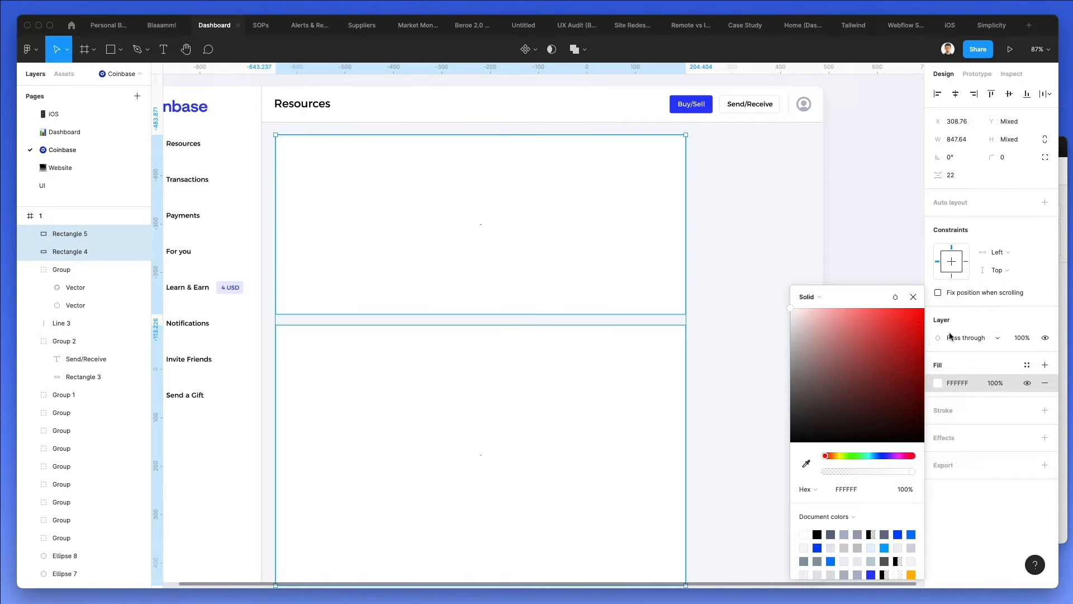
Add a 1 px stroke to both content rectangles and sample the header divider's grey (D4D4D4) as its colour.
click(940, 413)
click(1045, 410)
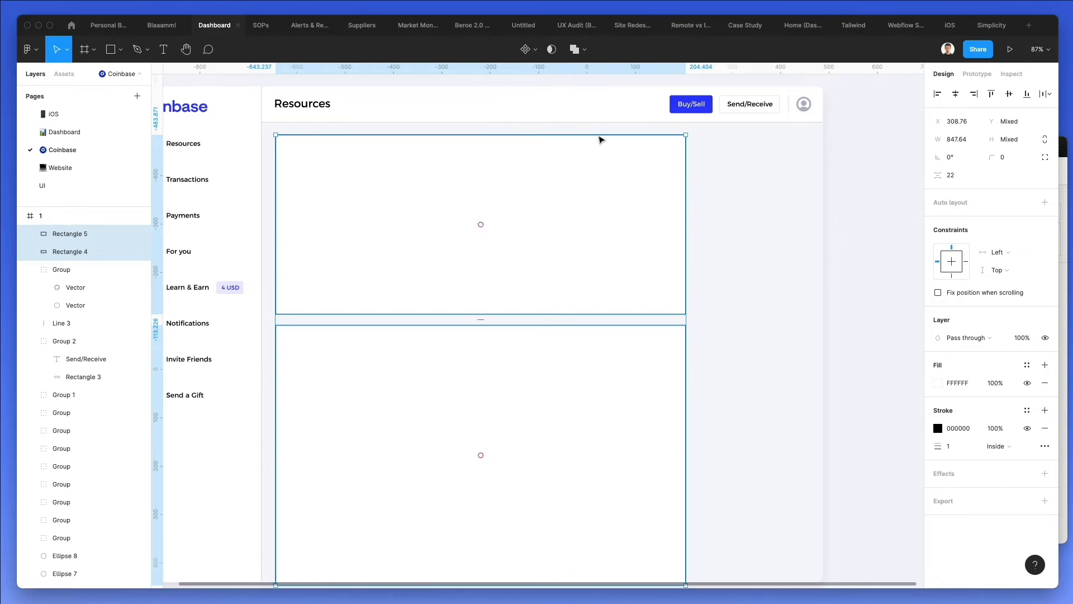
scroll(609, 121, up, 2)
scroll(609, 121, up, 5)
click(938, 428)
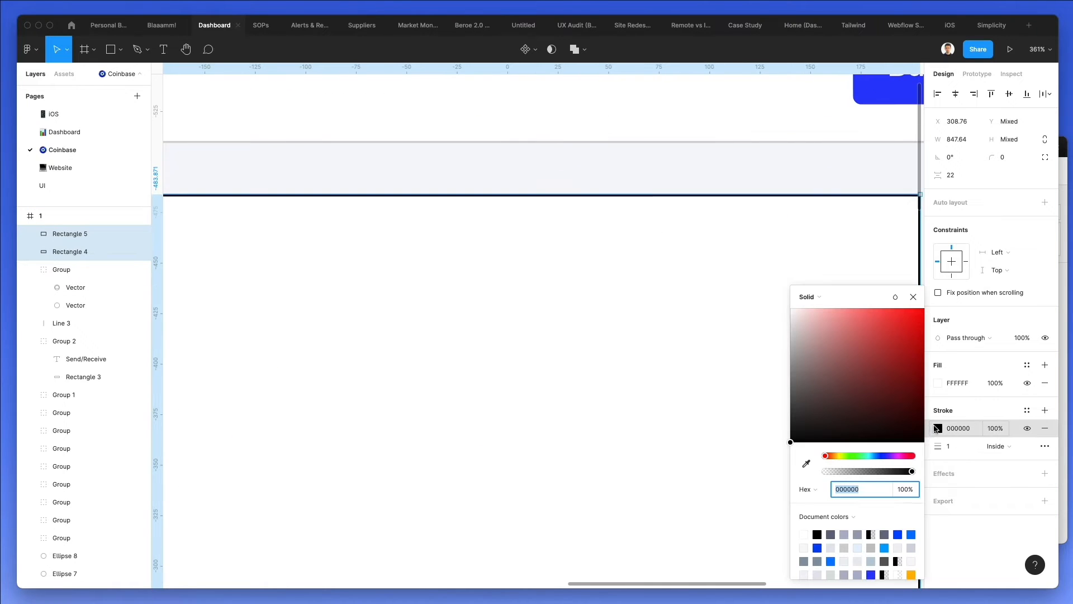
key(i)
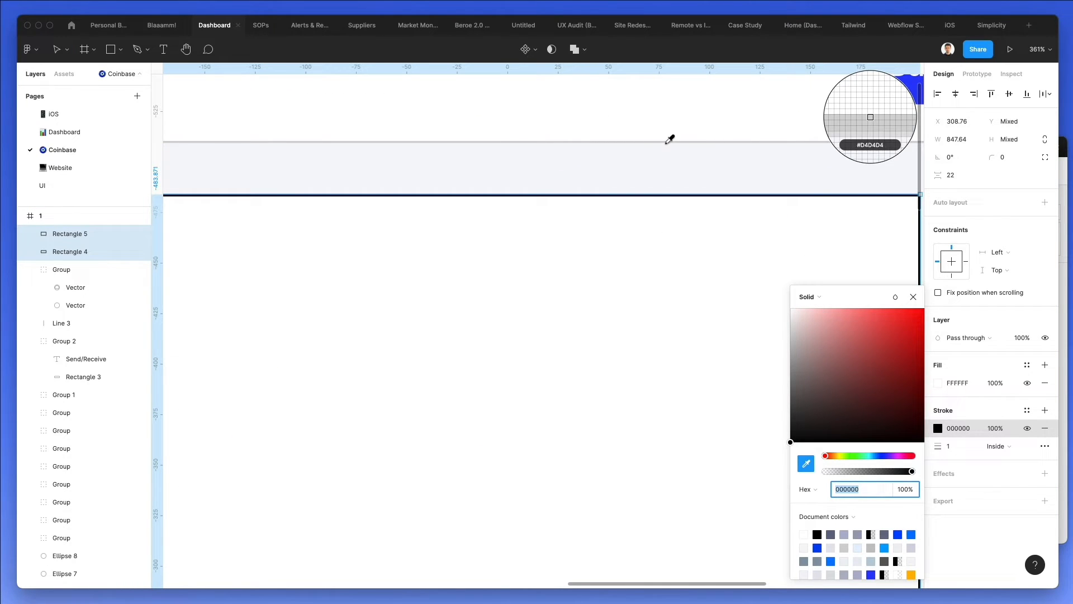
click(667, 143)
scroll(687, 268, down, 8)
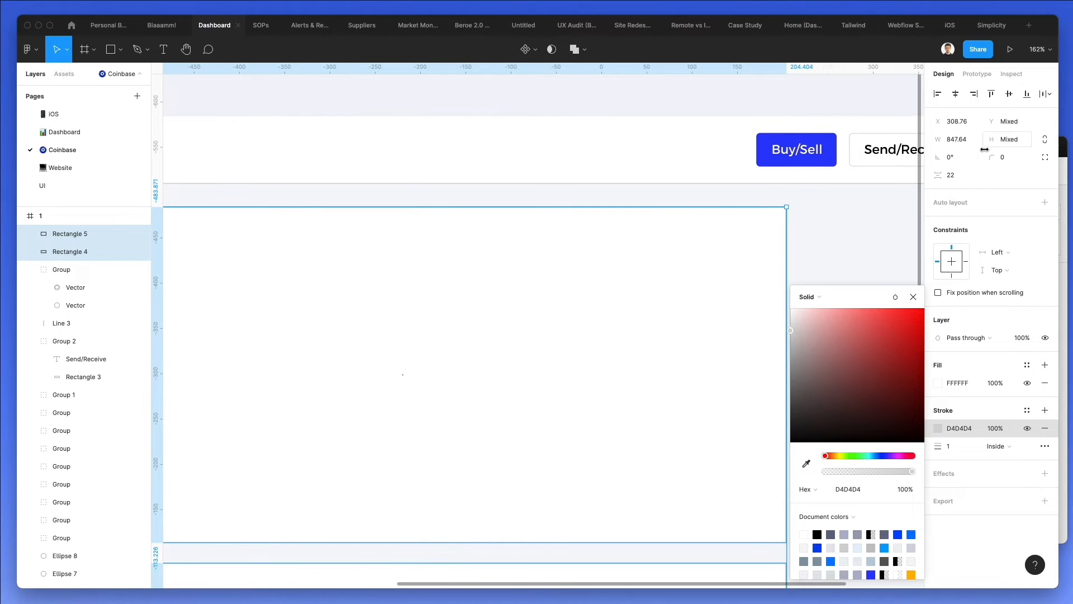
Round the corners of both content rectangles to a radius of 8.
click(1017, 157)
text(5)
drag(1049, 157, 38, 157)
click(823, 205)
scroll(822, 204, down, 5)
scroll(822, 204, right, 1)
scroll(823, 206, down, 1)
scroll(823, 205, right, 1)
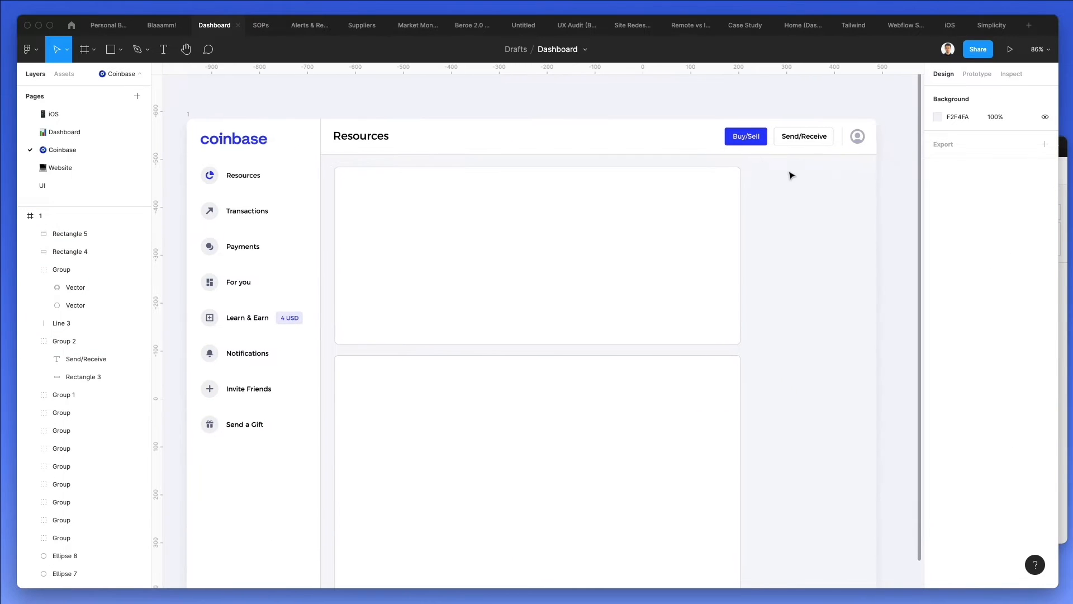
Stretch the upper card to about 408 px high and lower the bottom card's top edge, leaving a 17 px gap.
click(616, 341)
drag(588, 345, 586, 370)
click(593, 399)
click(805, 338)
Duplicate the Resources header title into the upper card and bring the copy forward above all other layers.
drag(371, 139, 378, 197)
key(super+bracketright)
key(super+bracketright)
key(super+bracketright)
key(super+bracketright)
key(super+bracketright)
key(super+bracketright)
key(super+bracketright)
key(super+bracketright)
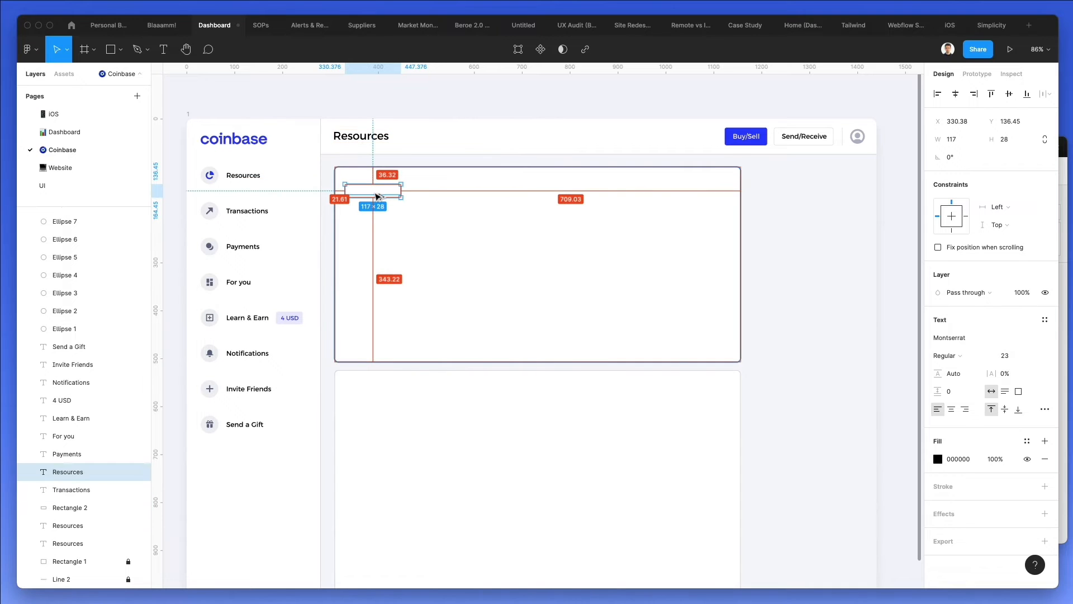
key(super+bracketright)
key(super+bracketright)
key(super+bracketright)
key(super+bracketright)
key(super+bracketright)
key(super+bracketright)
key(super+bracketright)
key(super+bracketright)
key(super+bracketright)
key(super+bracketright)
key(super+bracketright)
key(super+bracketright)
key(super+bracketright)
key(super+bracketright)
key(super+bracketright)
key(super+bracketright)
key(super+bracketright)
key(super+bracketright)
key(super+bracketright)
key(super+bracketright)
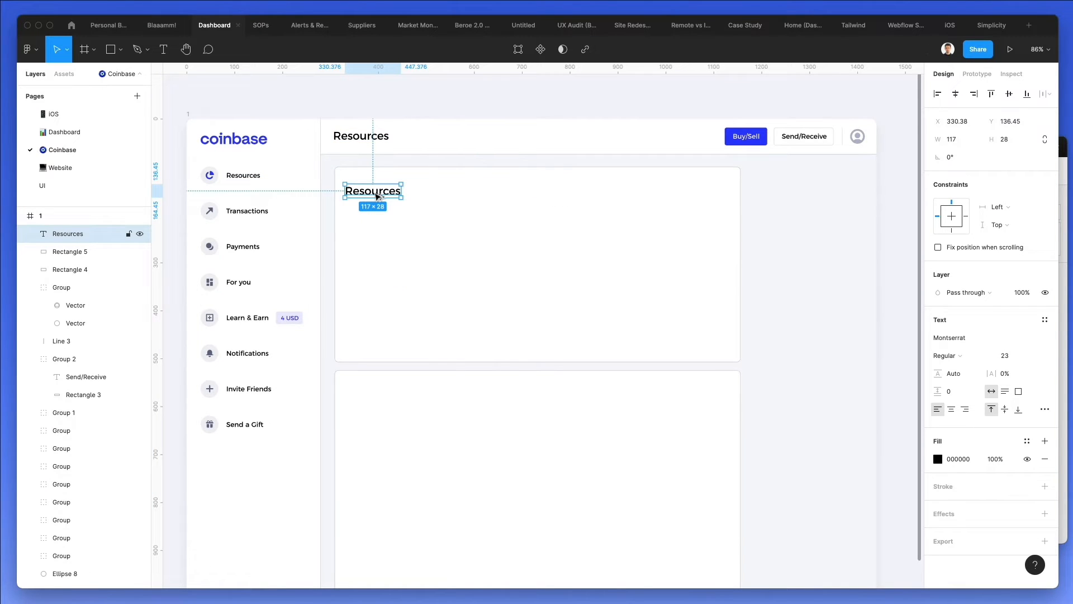
Duplicate the card's Resources text about 37 px below itself and shift both texts right to about X 348.
mouse_move(378, 197)
mouse_down()
mouse_move(389, 195)
mouse_move(385, 214)
mouse_up()
mouse_move(755, 318)
mouse_down()
mouse_move(621, 498)
mouse_move(621, 478)
mouse_up()
click(755, 319)
Duplicate the upper card and narrow the copy to about 259 px wide in the empty area to its right.
click(408, 269)
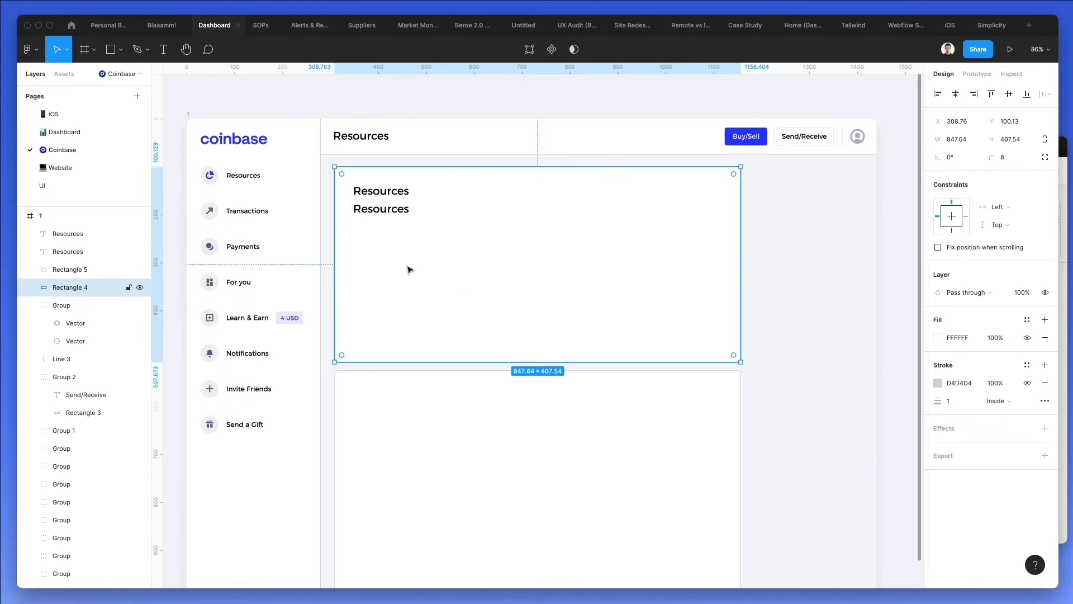
key(super+c)
key(super+v)
drag(334, 190, 815, 235)
scroll(816, 235, up, 1)
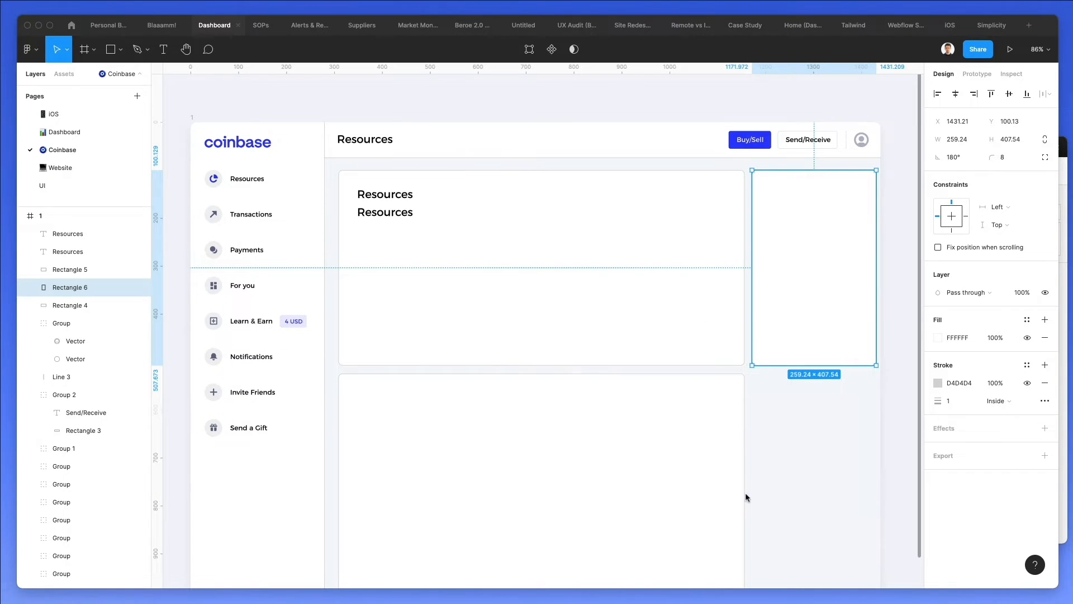
scroll(761, 480, down, 2)
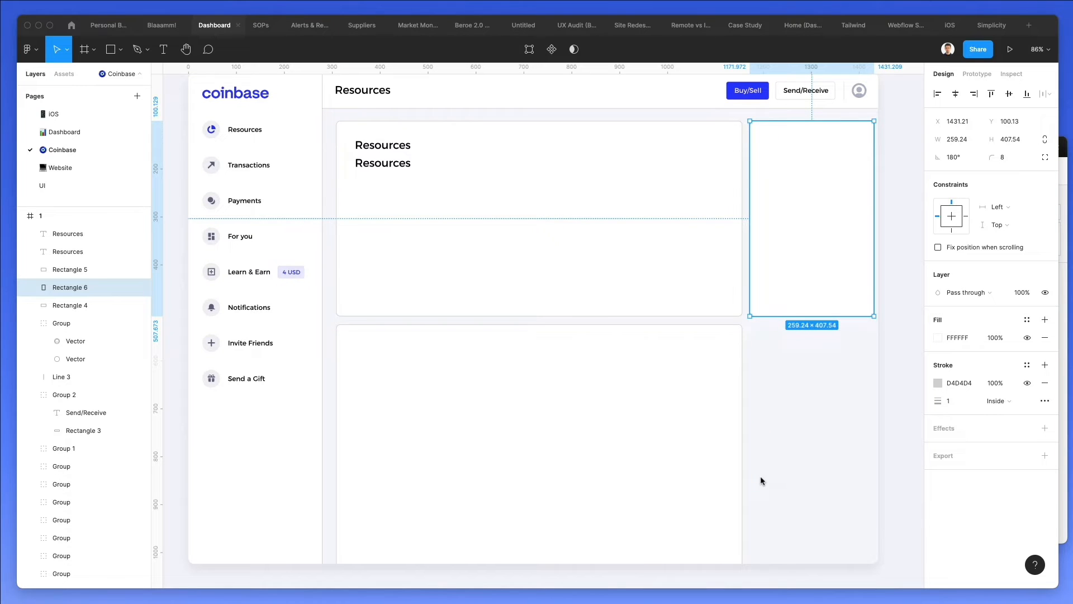
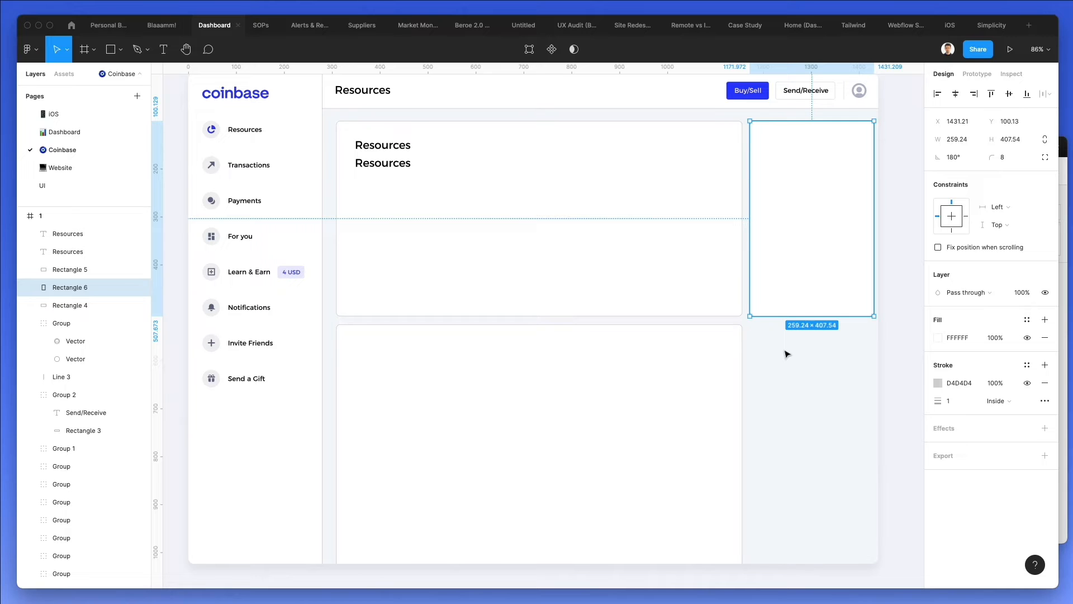
click(808, 434)
Shorten the narrow card to about 139 px high and duplicate it directly below.
ctrl+scroll(494, 171, up, 3)
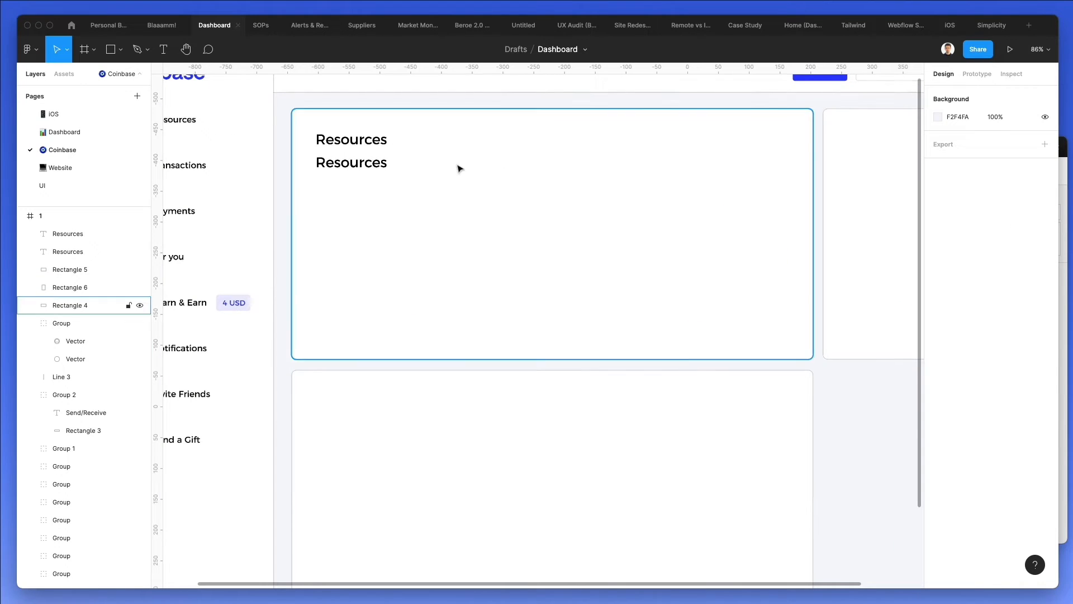
scroll(778, 375, right, 3)
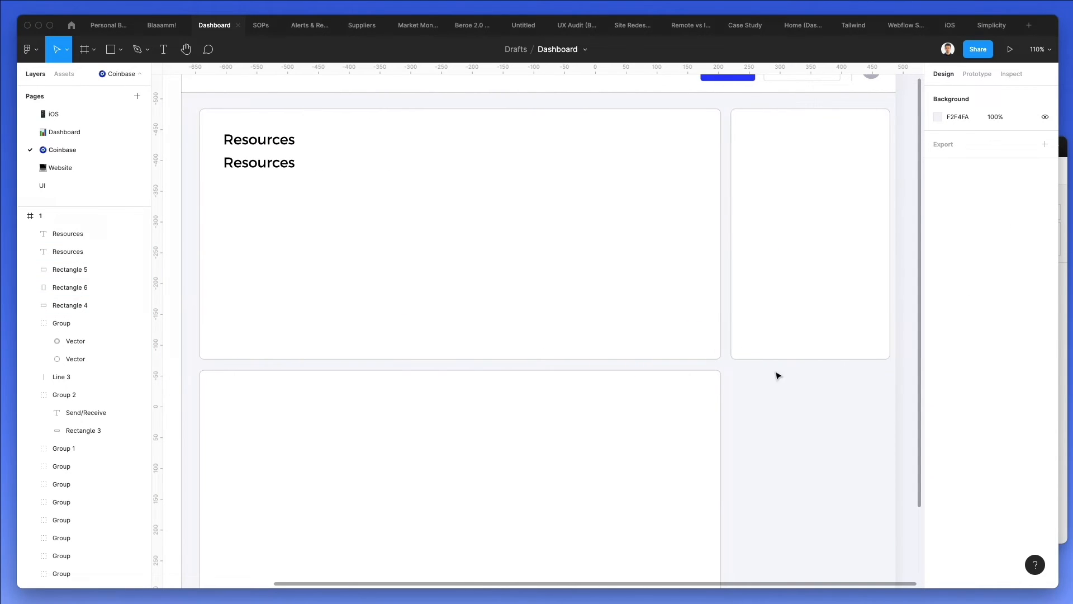
click(796, 260)
drag(822, 358, 821, 194)
alt+drag(819, 130, 826, 226)
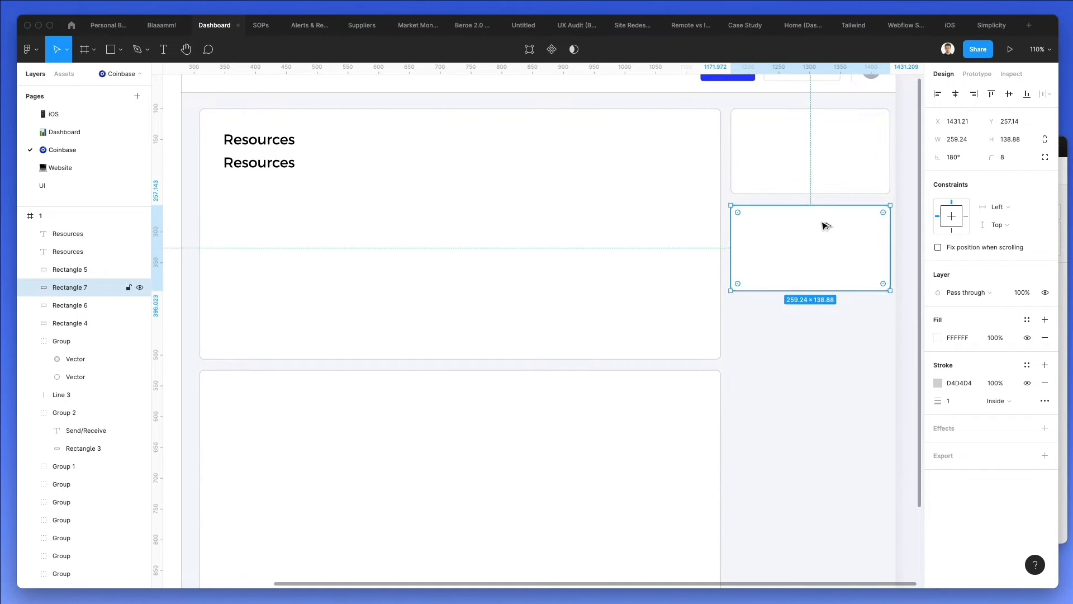
Nudge the duplicated narrow card 1 px right and up to sit about 16 px below the first narrow card.
scroll(824, 226, down, 5)
key(Right)
key(Up)
key(Up)
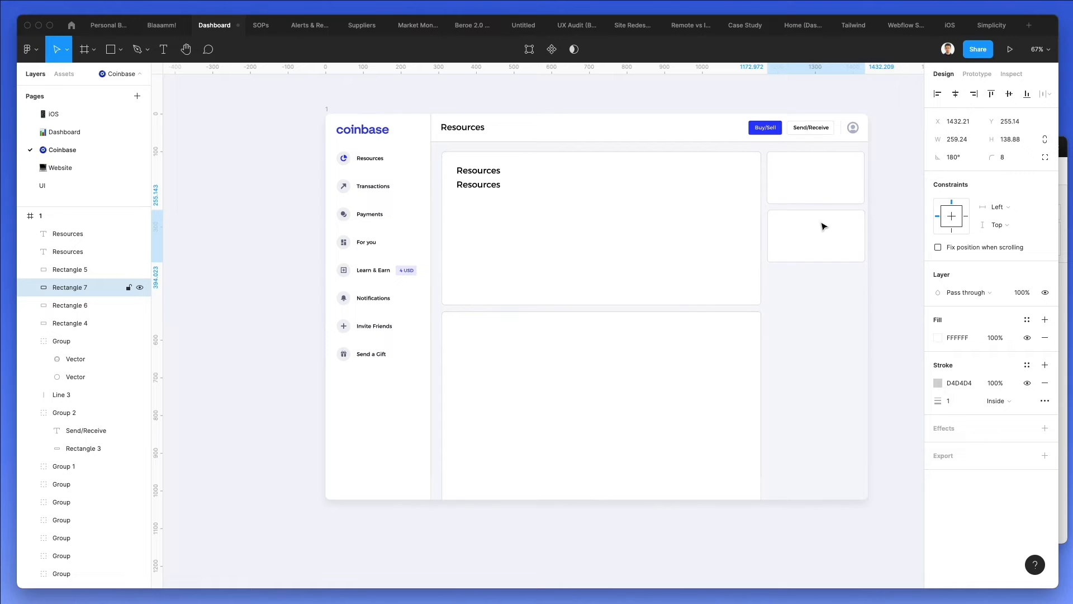
click(730, 327)
click(792, 251)
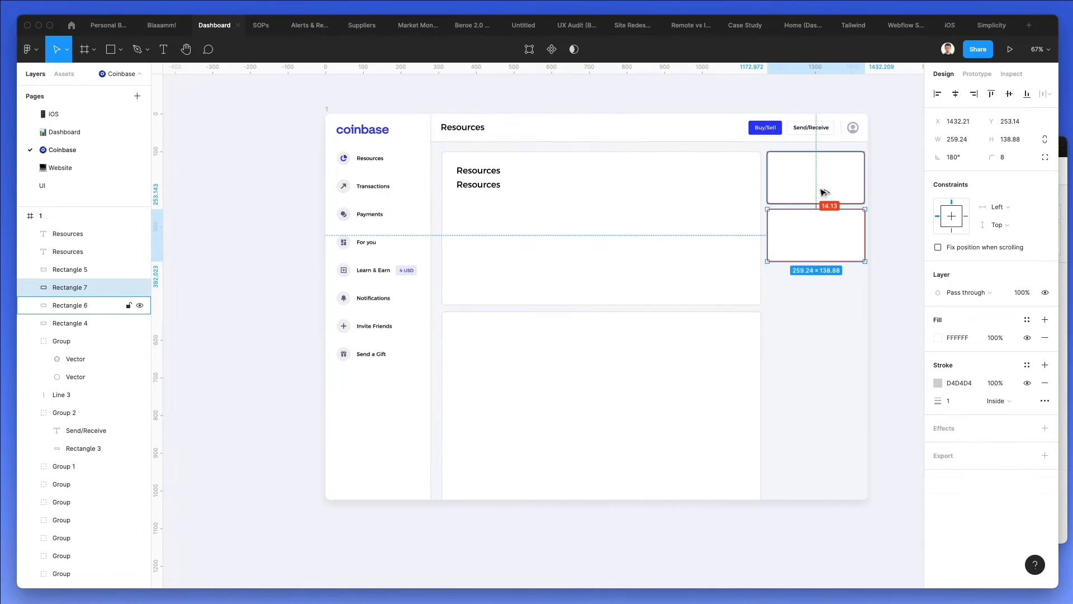
key(Down)
key(Down)
Lock all four white content cards.
drag(838, 343, 735, 183)
right_click(727, 192)
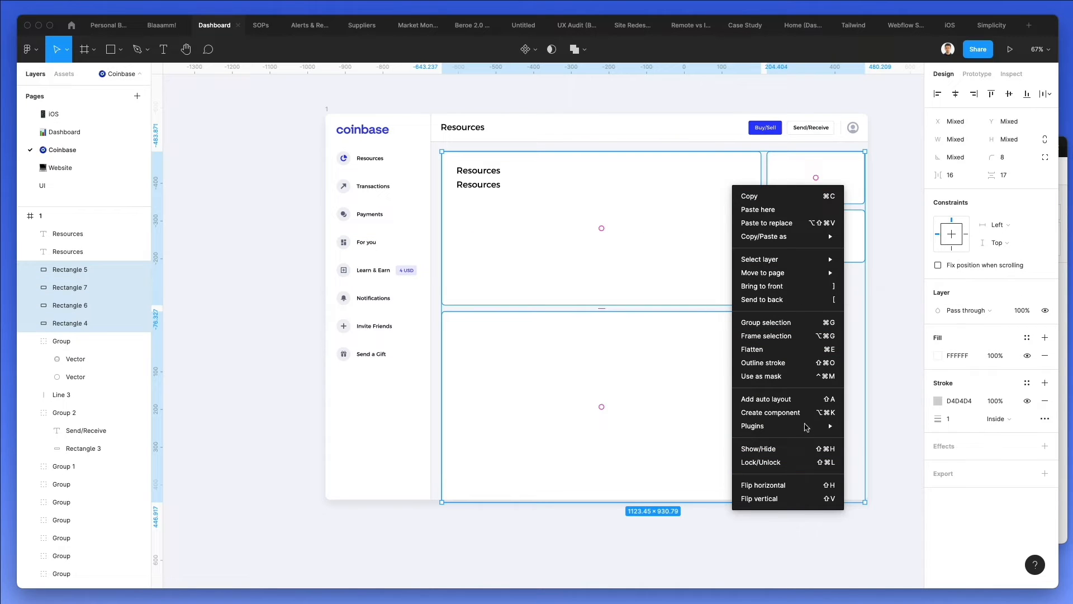
click(805, 462)
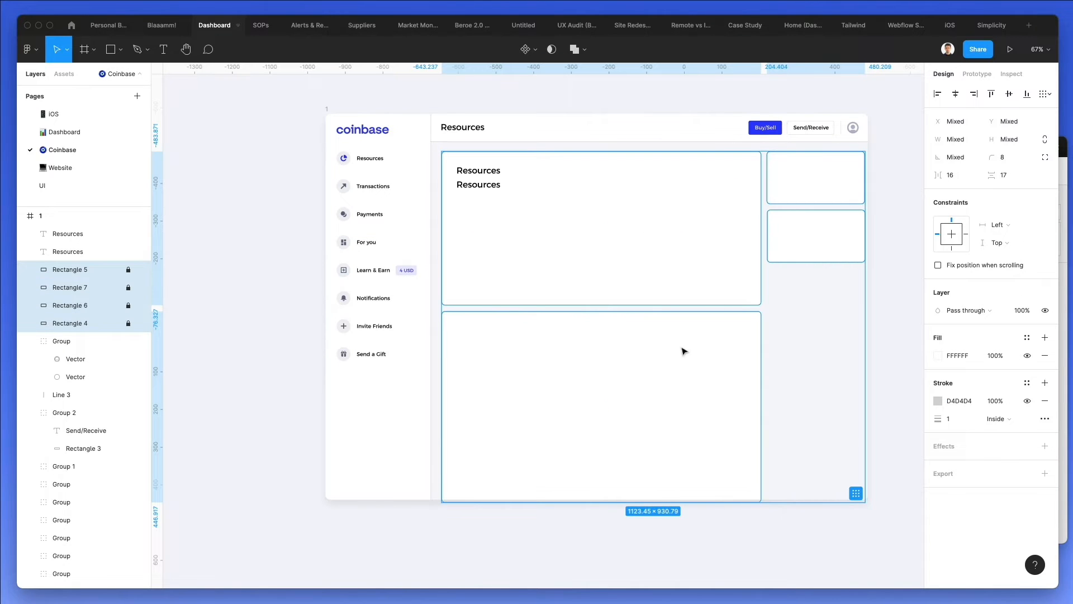
click(660, 265)
Apply the Transactions label's text style to the upper Resources text in the card and change its wording to "Your wallet".
scroll(467, 173, up, 5)
click(474, 178)
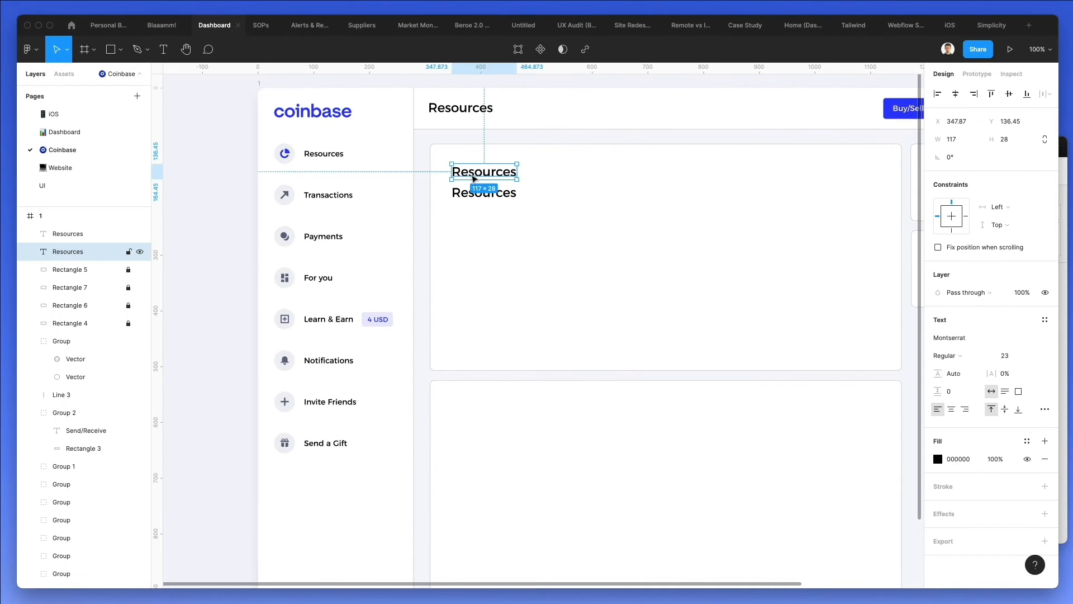
click(319, 197)
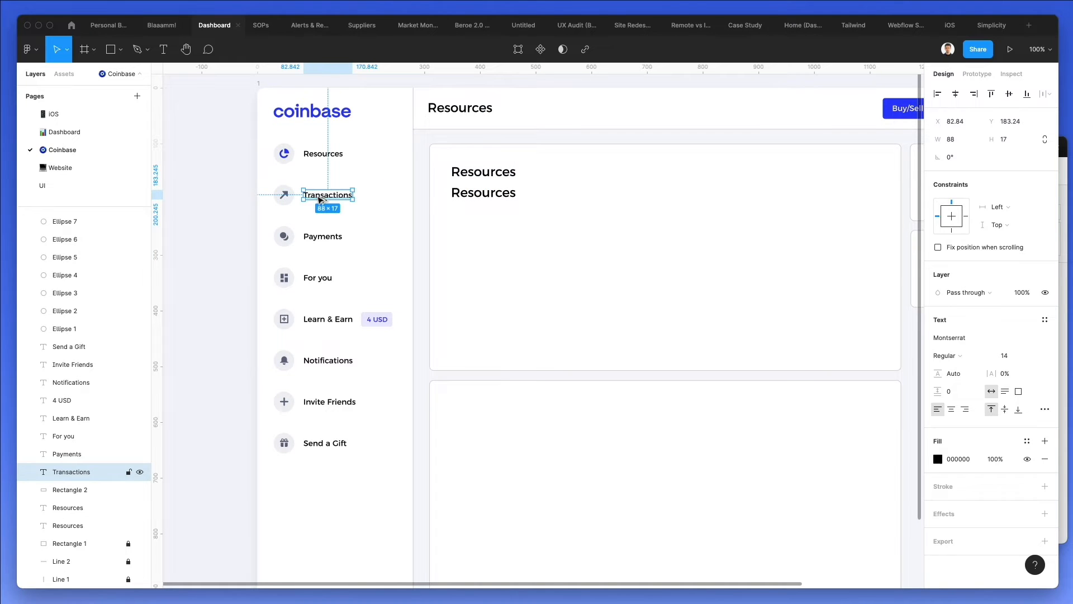
click(460, 176)
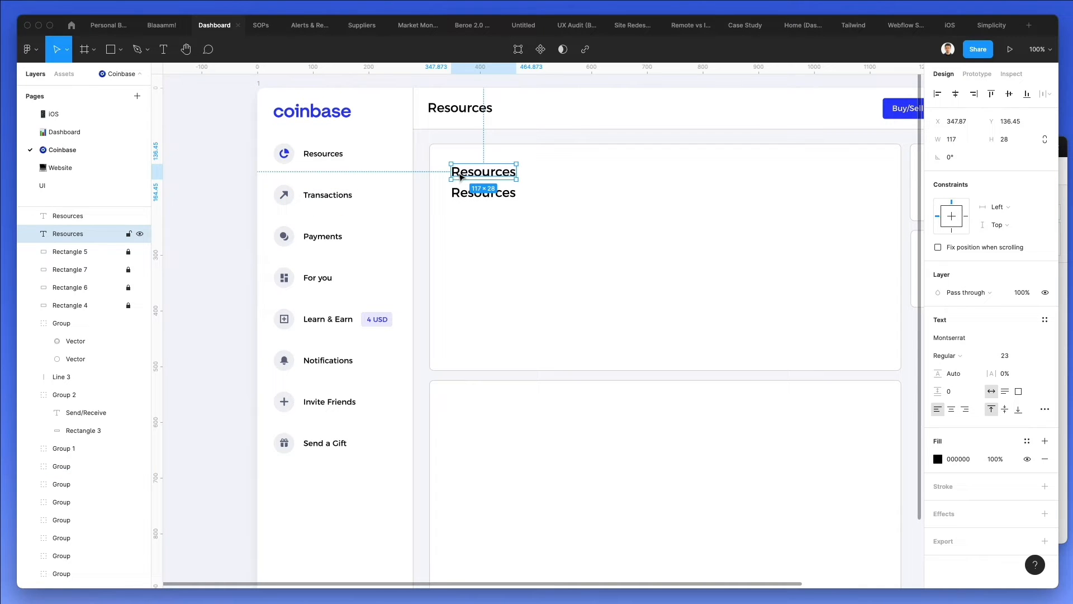
key(super+alt+v)
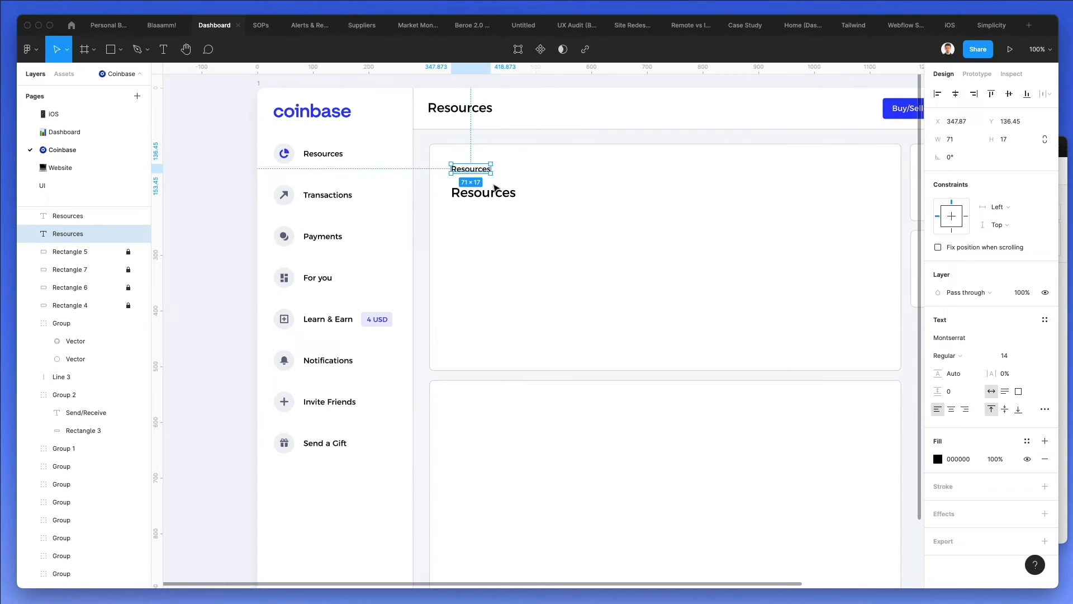
double_click(468, 170)
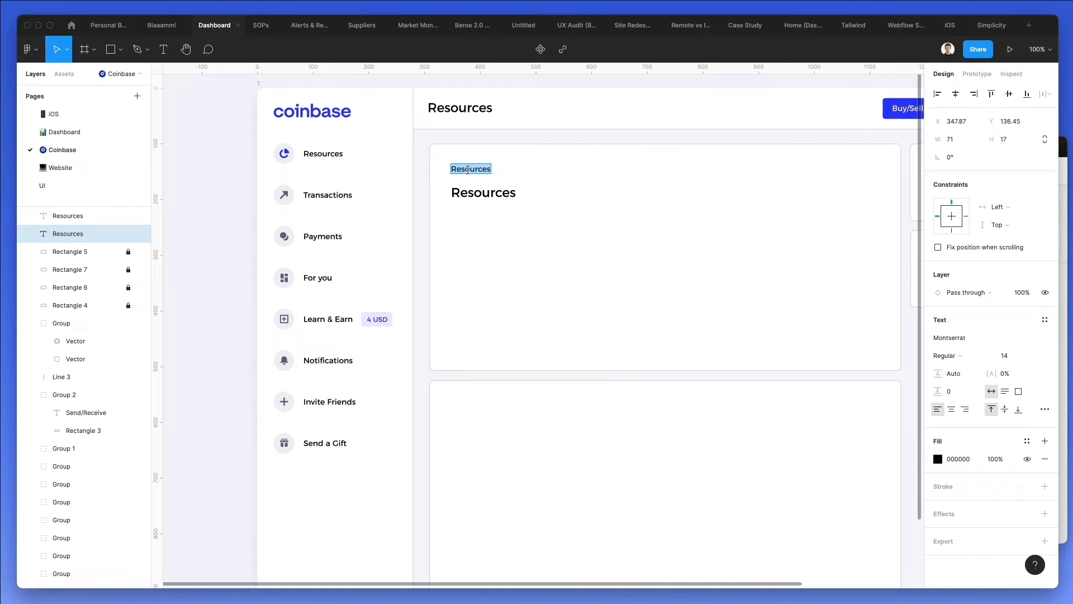
text(Your wallet)
Replace the lower Resources text in the card with "978.372,00 USD".
double_click(481, 194)
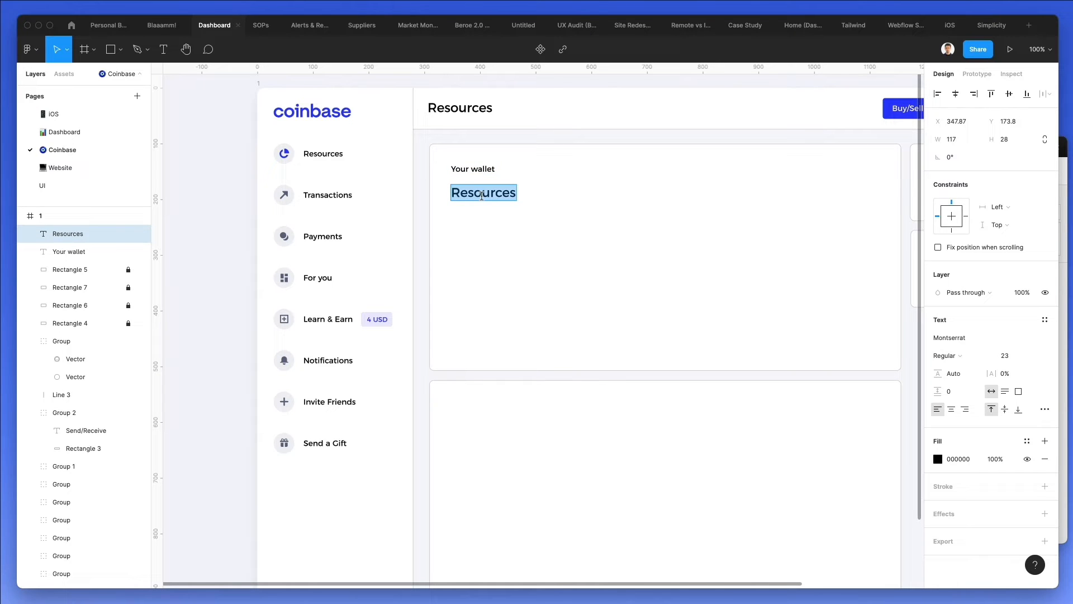
text(978)
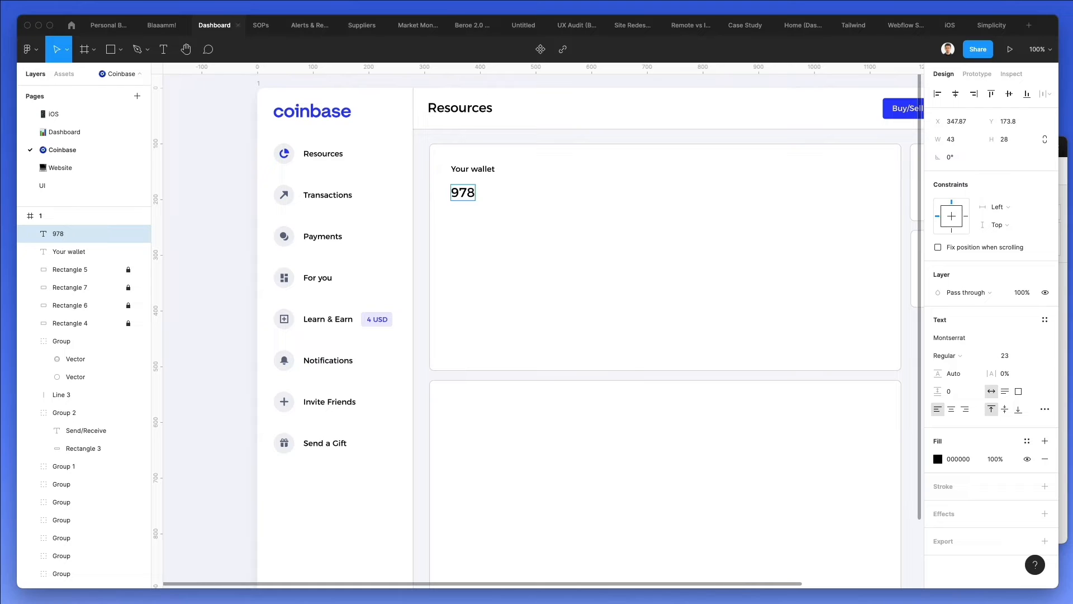
text(.372,00)
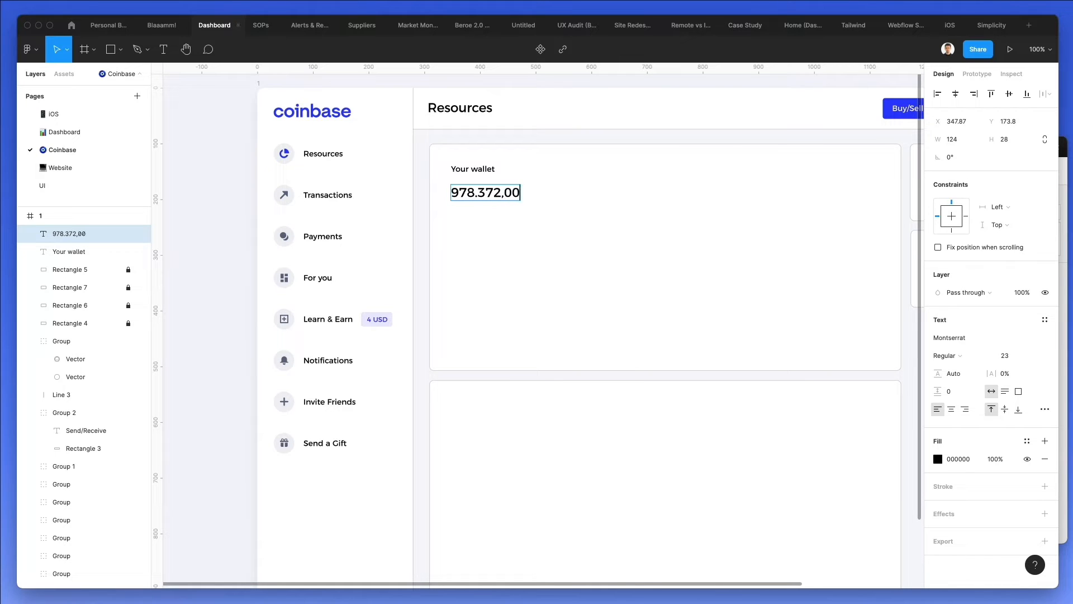
text( USD)
click(713, 189)
Set the font size of the wallet balance text to 33.
click(527, 196)
click(1003, 357)
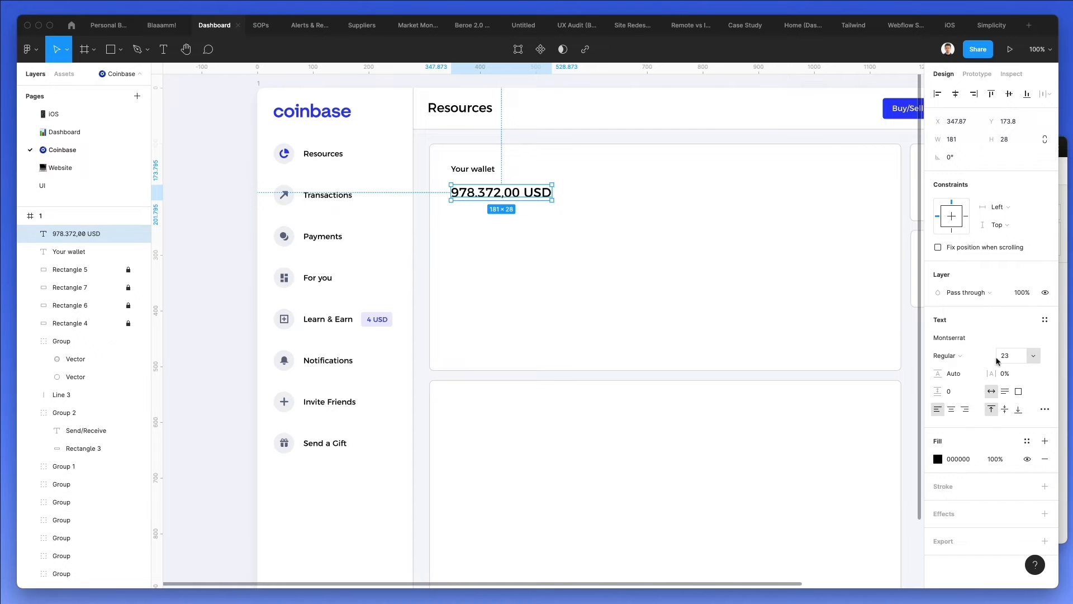
text(33)
key(Return)
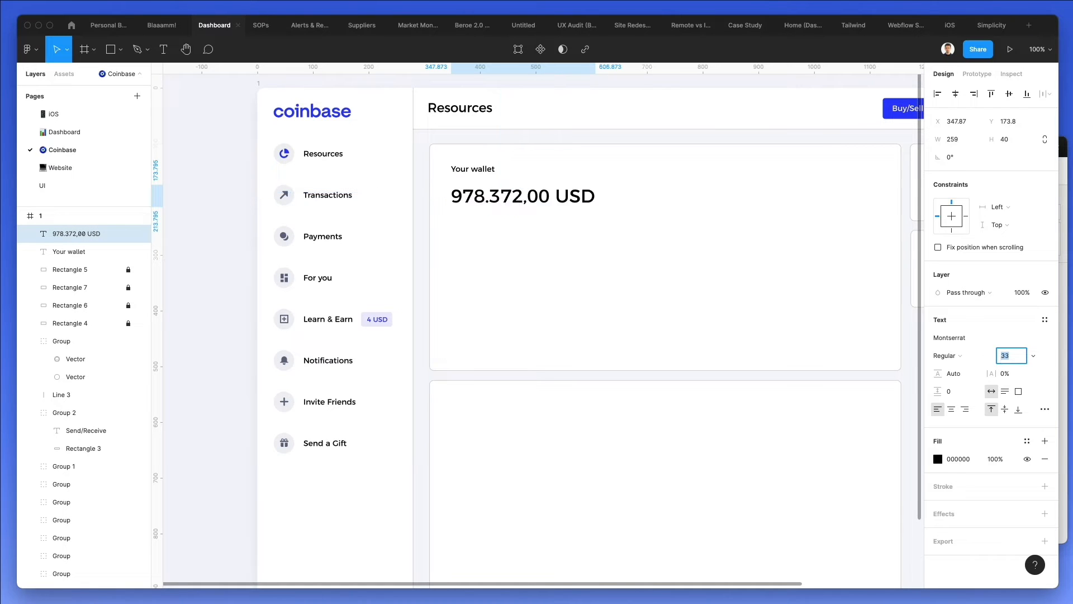
click(1033, 355)
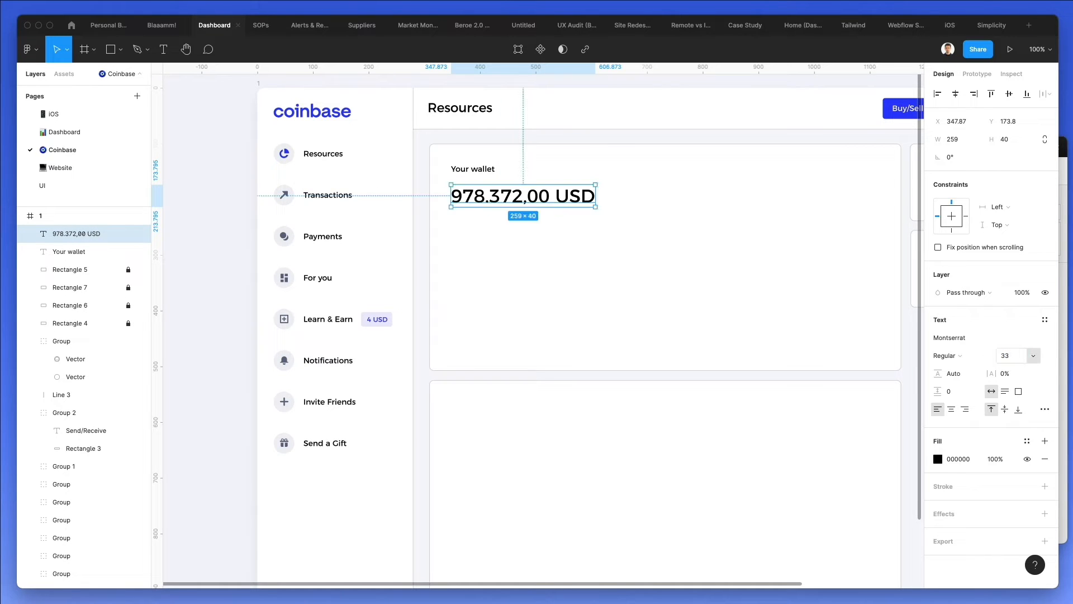
Move the wallet balance text up about 10 px, closer to the "Your wallet" label.
key(shift+Up)
key(shift+Up)
key(shift+Down)
key(Down)
key(Down)
click(597, 312)
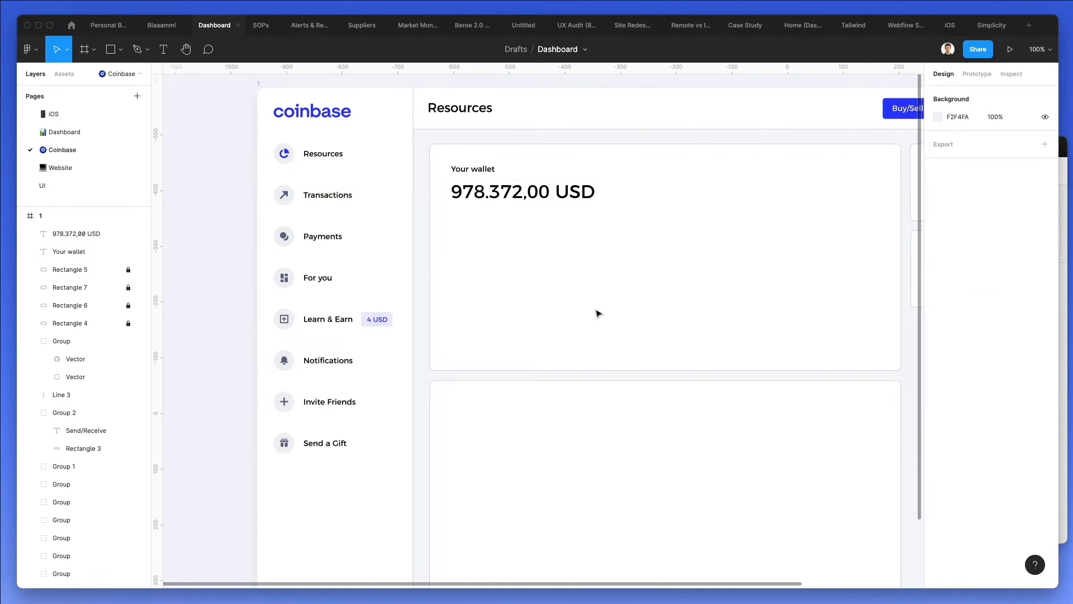
scroll(597, 314, right, 3)
click(472, 184)
key(Up)
key(Up)
Duplicate the "Your wallet" label toward the right side of the upper card and change the copy's text to "1 HOUR".
click(320, 170)
drag(376, 173, 662, 179)
double_click(658, 175)
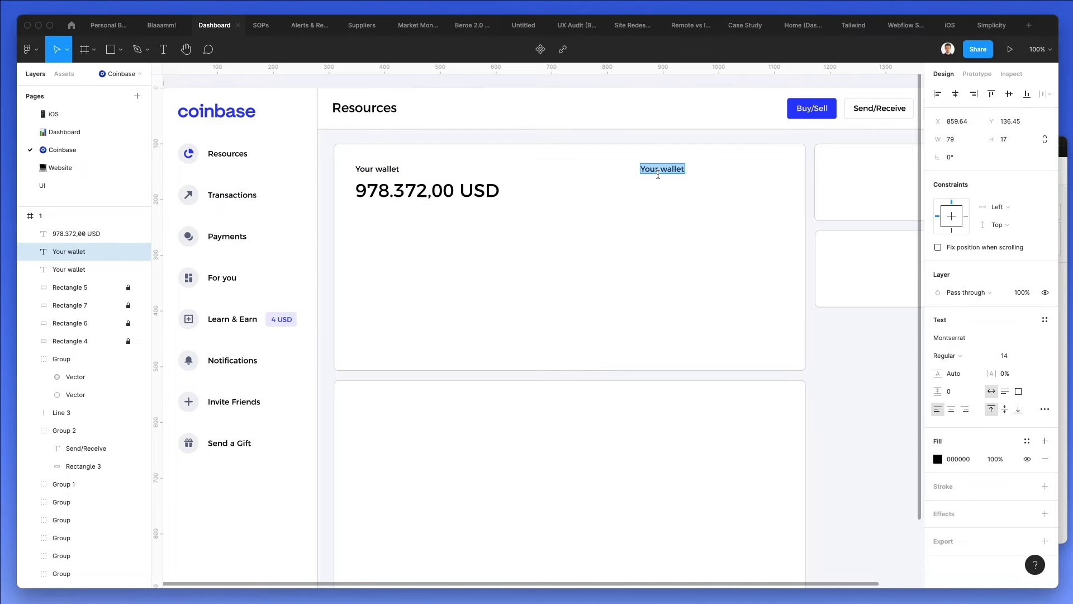
text(1 DAY)
key(alt+shift+Left)
text(HOUR)
key(Escape)
Set the font size of the "1 HOUR" label to 12.
click(1005, 355)
text(12)
key(Return)
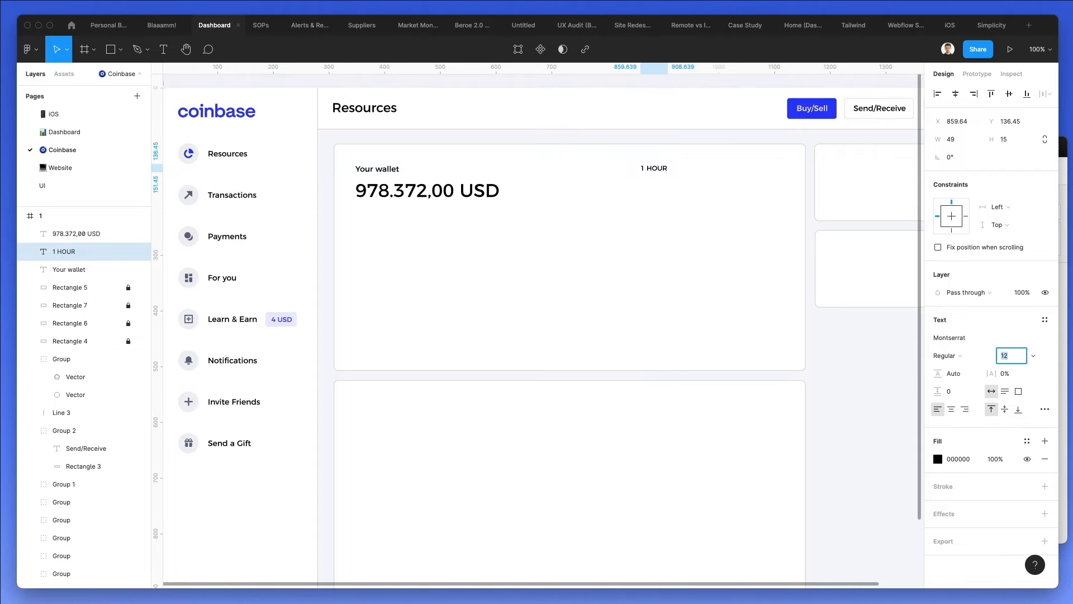
click(843, 223)
Shift the "1 HOUR" label left and duplicate it rightward into a row of five spaced about 80 px apart.
mouse_move(645, 171)
mouse_down()
mouse_move(608, 172)
mouse_move(654, 175)
mouse_up()
key(super+d)
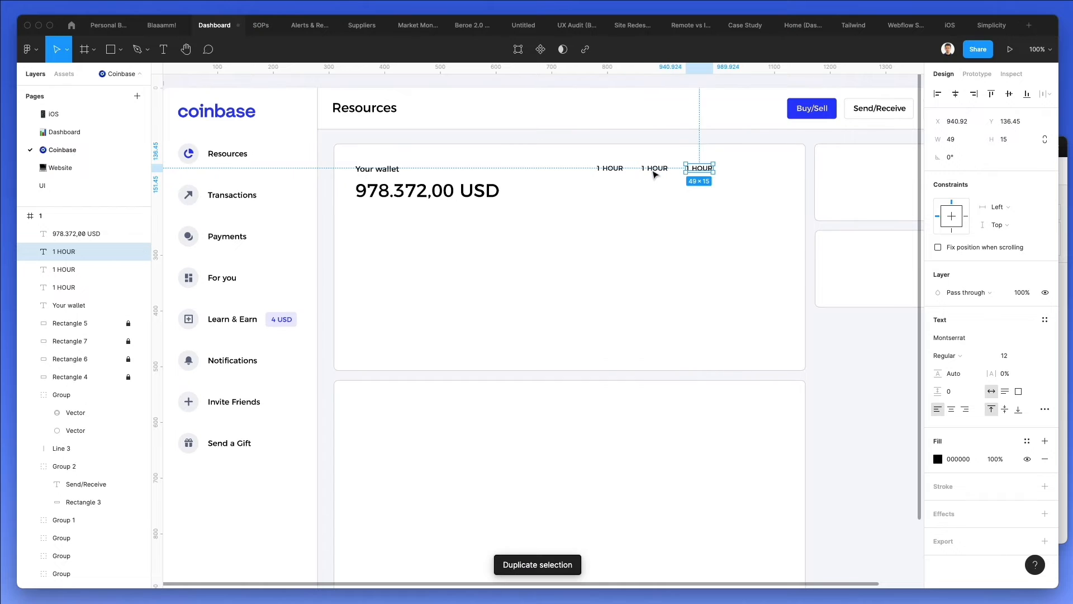
key(super+d)
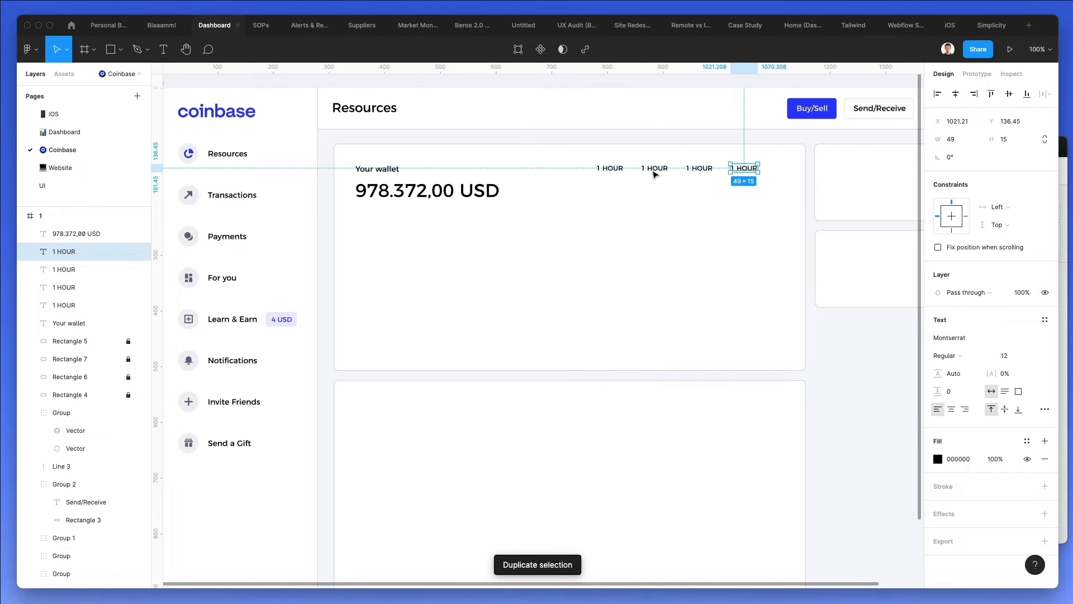
key(super+d)
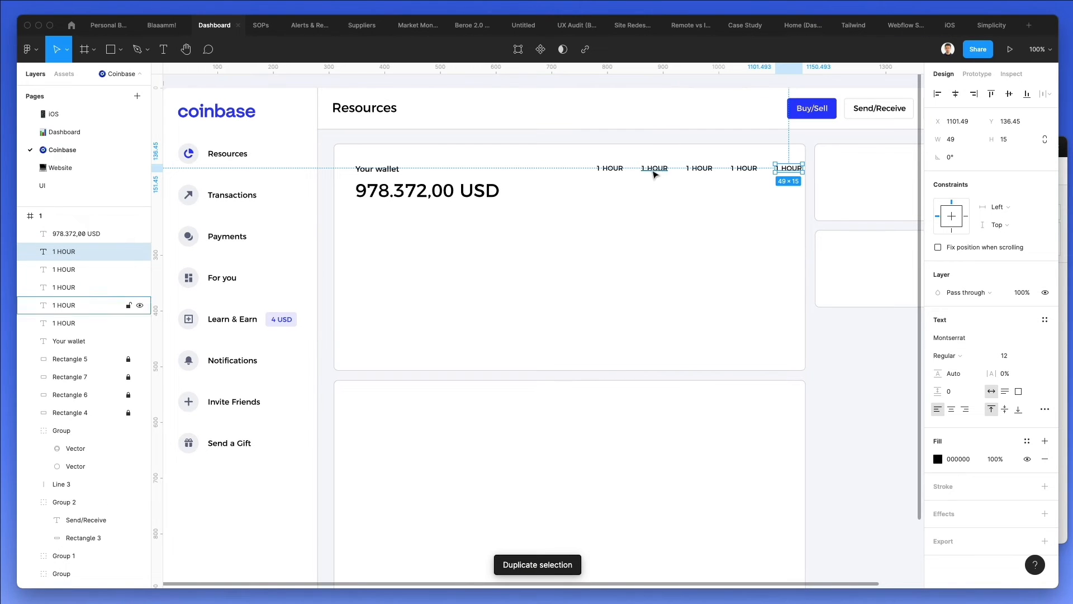
Change the second to fifth "1 HOUR" copies to "1 D", "1 WEEK", "1 MONTH" and "1 YEAR".
double_click(653, 171)
text(1 D)
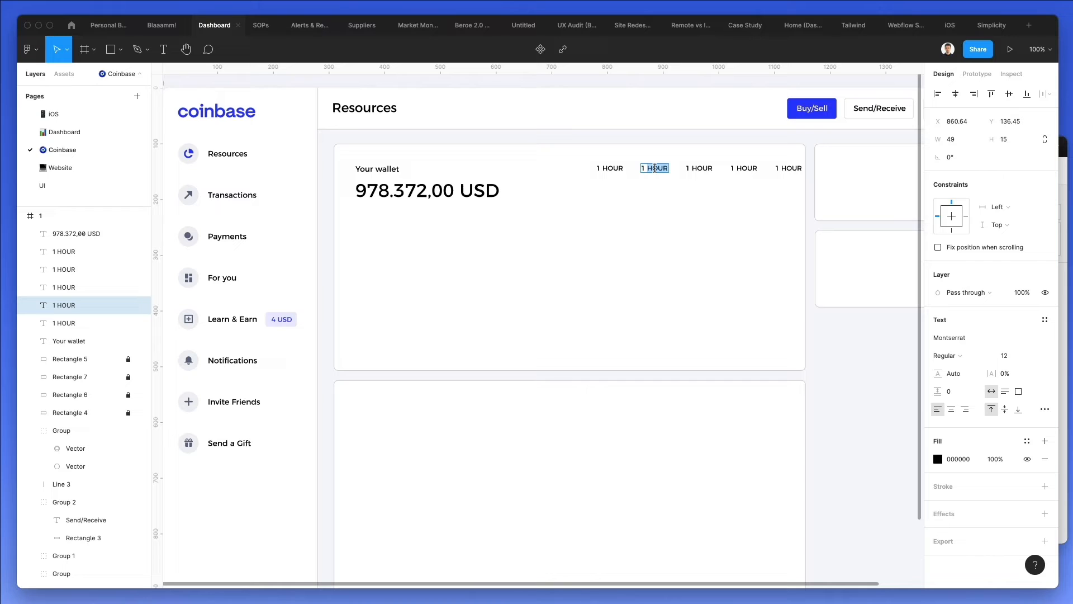
double_click(698, 168)
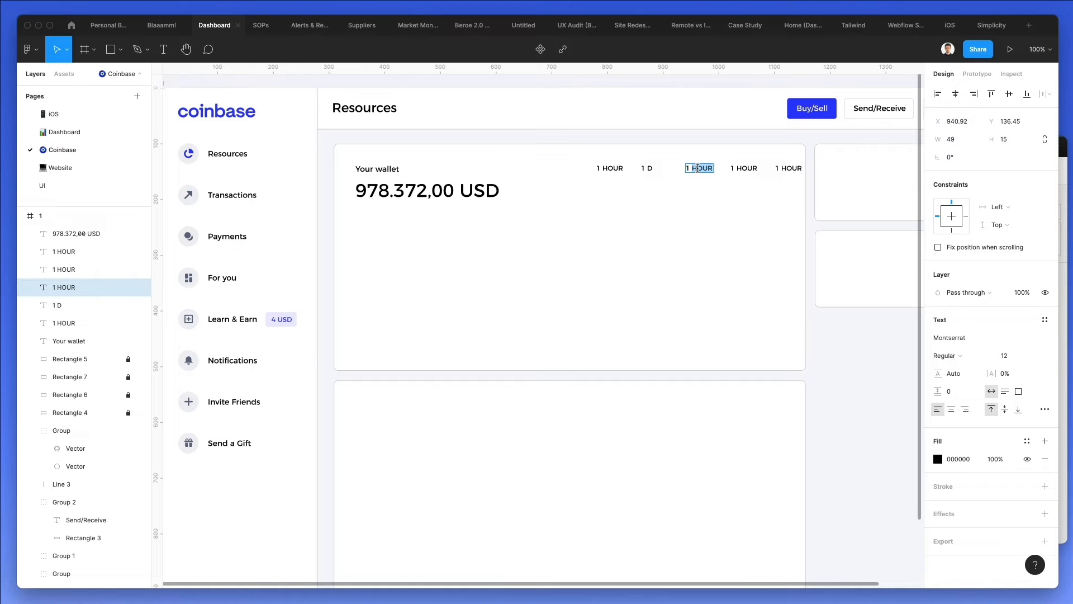
text(WEEK)
key(BackSpace)
key(BackSpace)
key(BackSpace)
text(EEK)
double_click(742, 168)
text(MONT)
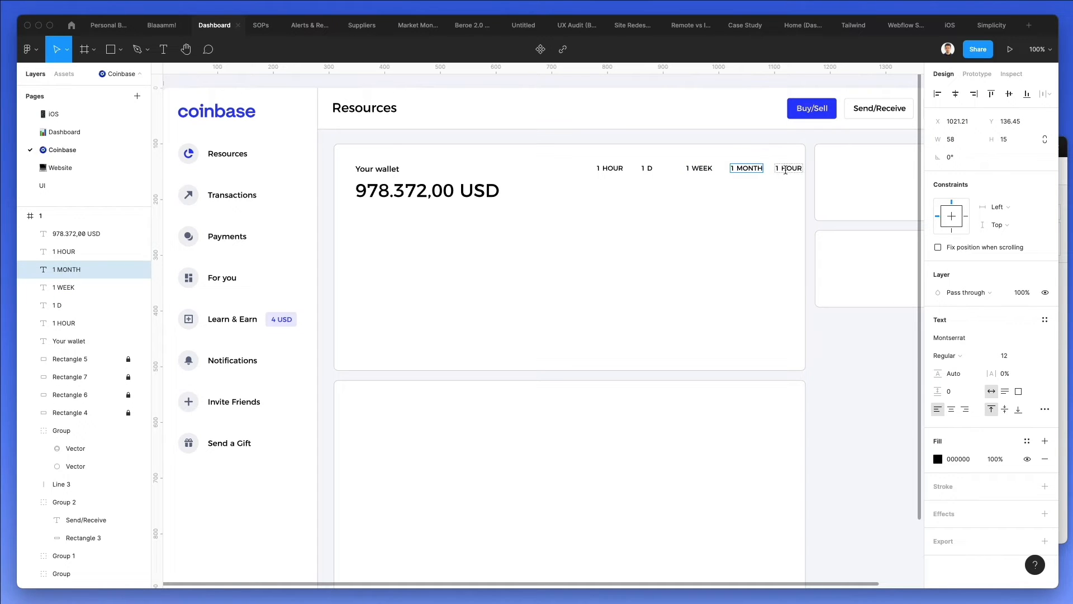
double_click(786, 169)
text(YEAR)
key(Escape)
Shift the row of time-range labels left and add a sixth label reading "ALL" at its right end.
drag(793, 190, 555, 170)
click(690, 218)
drag(736, 175, 528, 165)
double_click(778, 173)
text(AL)
key(Escape)
Set the font size of all six time-range labels to 11.
click(721, 186)
click(1013, 358)
text(11)
key(Return)
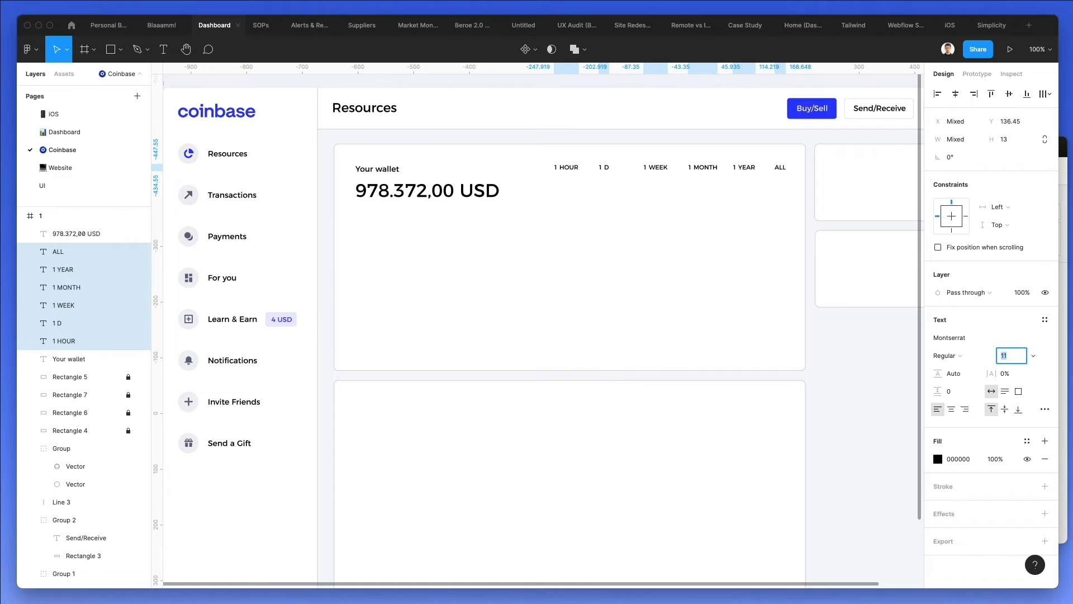
click(726, 246)
Move the "1 HOUR" label slightly right and even out the horizontal spacing of the six time-range labels.
click(570, 167)
drag(548, 196, 816, 163)
click(1049, 94)
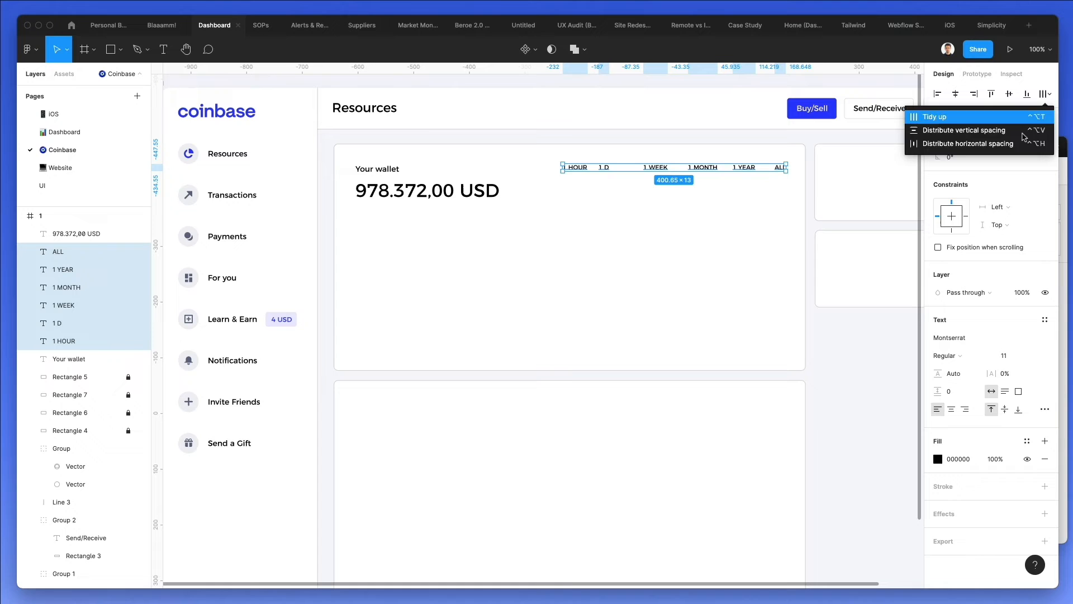
click(972, 127)
click(655, 211)
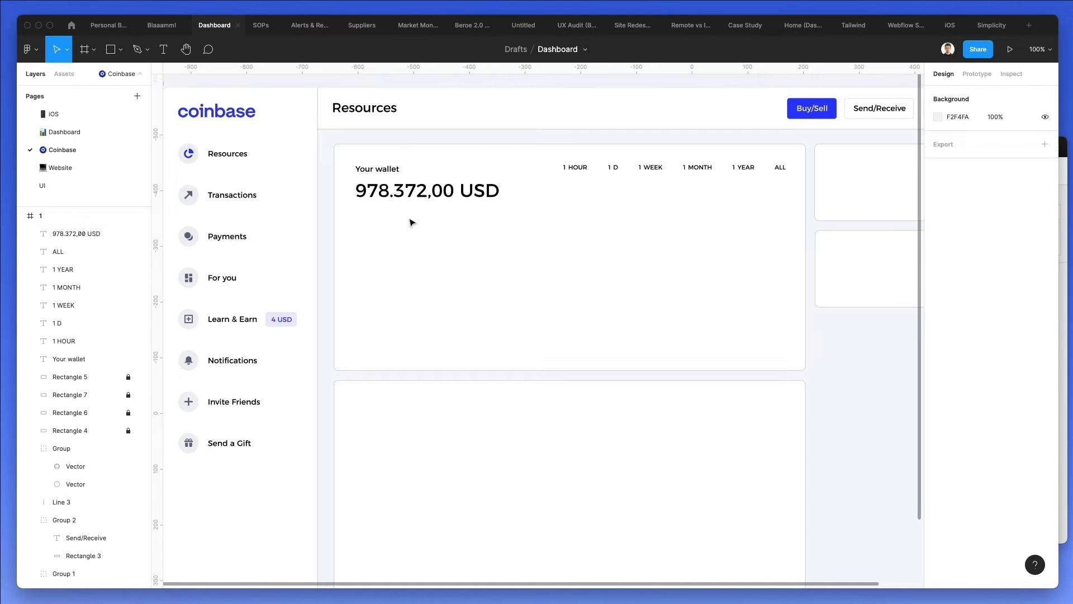
Duplicate the horizontal divider line under the header, unlock the copy and move it to the lower part of the wallet card.
scroll(706, 242, up, 2)
right_click(373, 120)
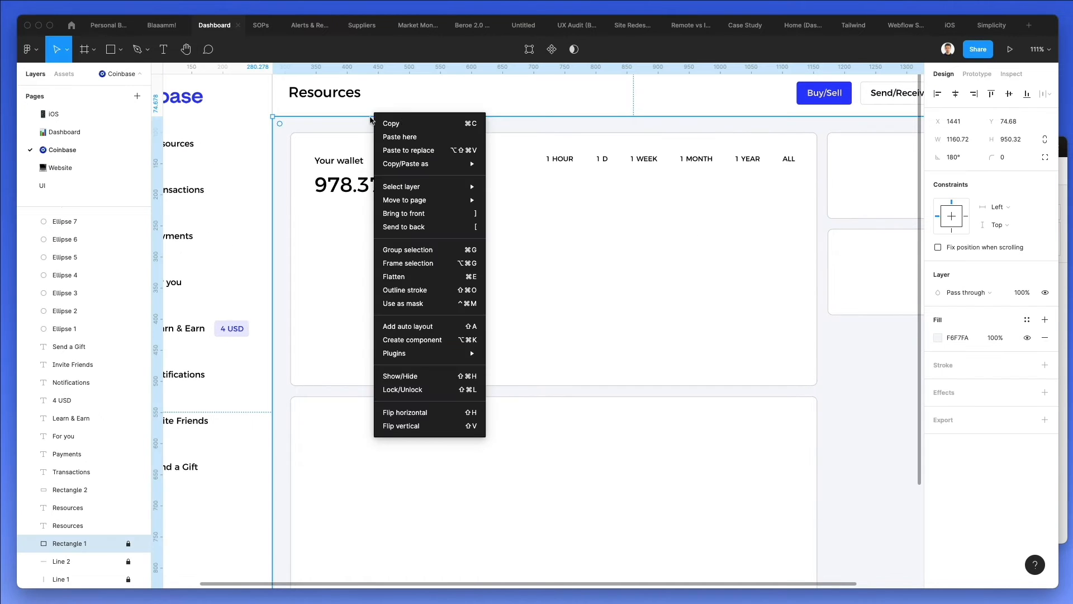
click(318, 121)
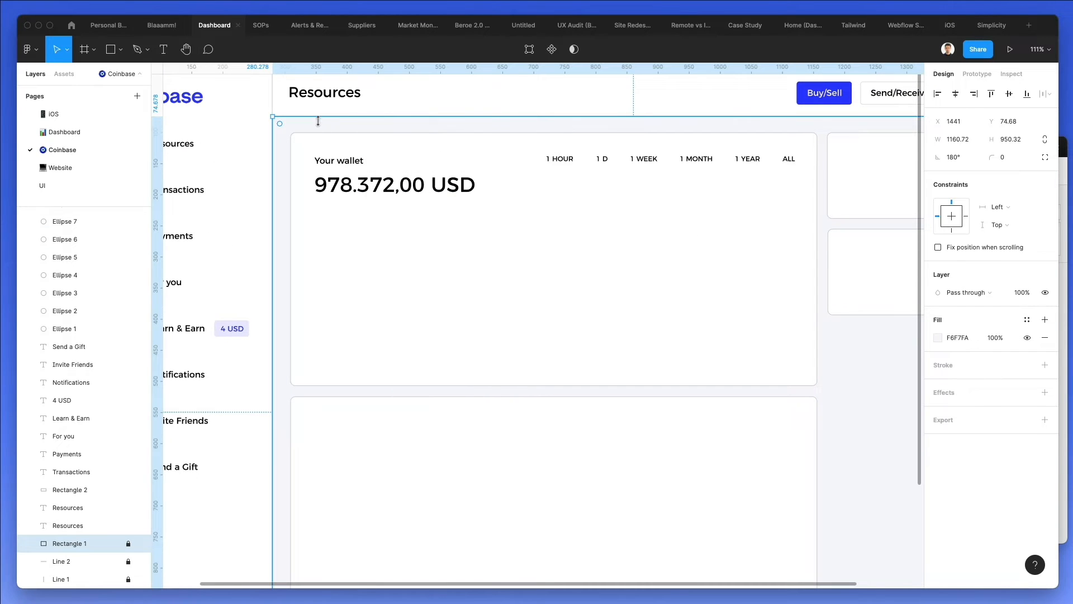
click(67, 561)
key(super+v)
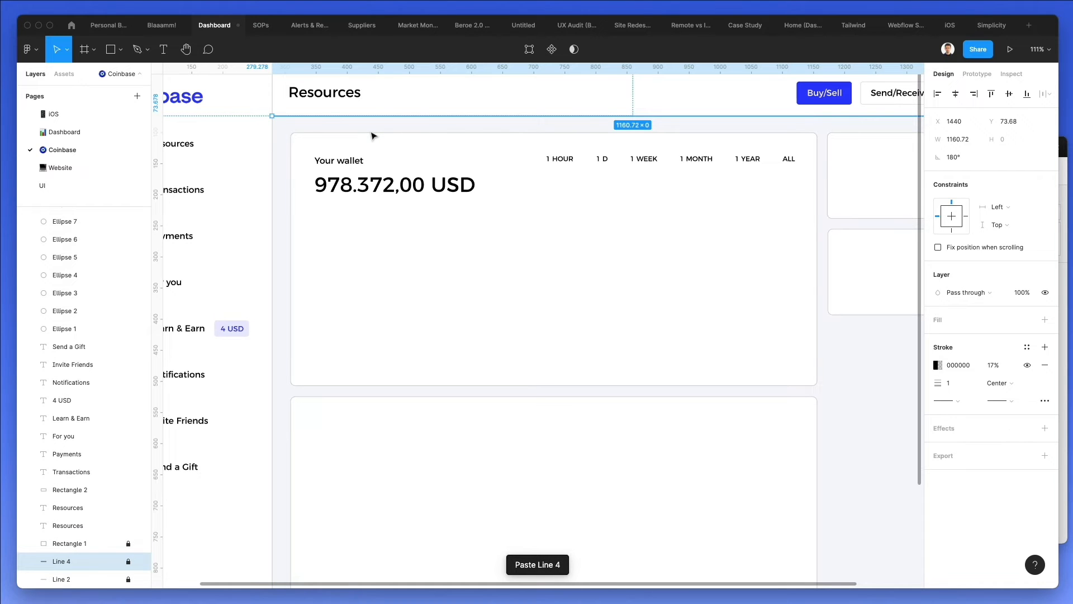
click(128, 561)
drag(402, 120, 373, 374)
Shorten the copied divider line at both ends to match the wallet card's left and right edges.
drag(276, 369, 289, 368)
scroll(292, 370, right, 5)
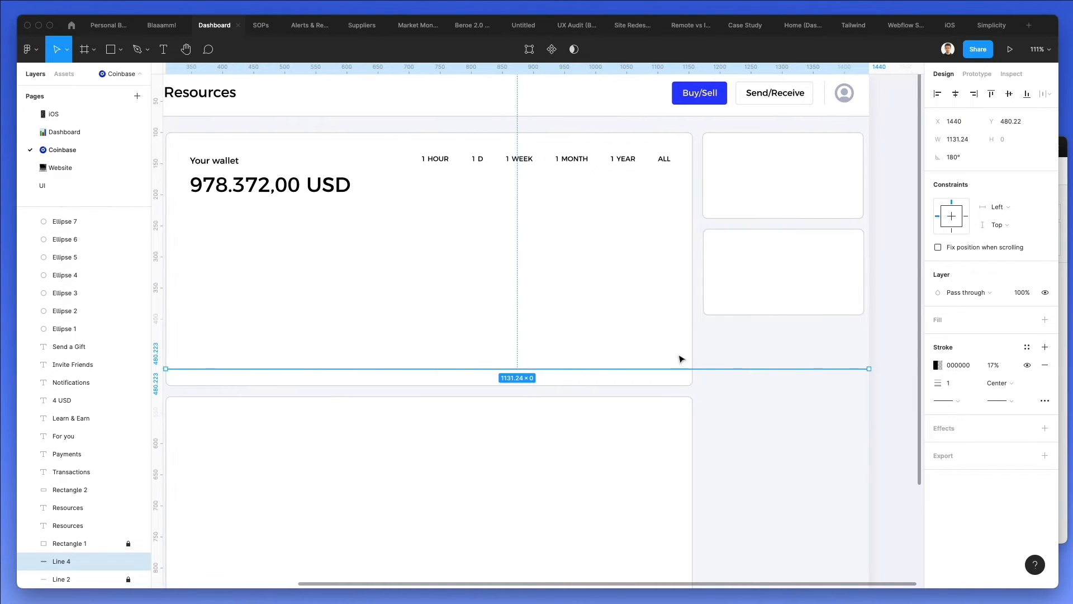
drag(857, 369, 682, 373)
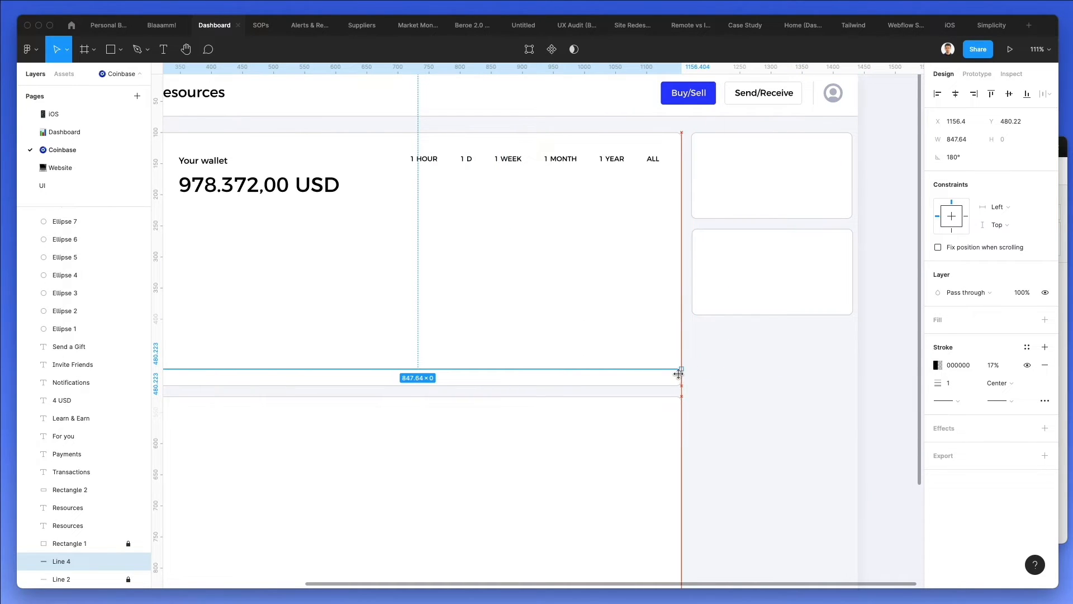
Nudge the wallet card's divider line up 5 px and bring it to the front of the frame's layers.
scroll(580, 306, left, 1)
scroll(580, 306, down, 1)
key(Up)
key(Up)
key(Up)
key(Up)
key(ctrl+bracketright)
key(ctrl+bracketright)
key(ctrl+bracketright)
key(ctrl+bracketright)
key(ctrl+bracketright)
key(ctrl+bracketright)
key(ctrl+bracketright)
key(ctrl+bracketright)
key(ctrl+bracketright)
key(ctrl+bracketright)
key(ctrl+bracketright)
key(ctrl+bracketright)
key(ctrl+bracketright)
key(ctrl+bracketright)
key(ctrl+bracketright)
key(ctrl+bracketright)
key(ctrl+bracketright)
key(ctrl+bracketright)
key(ctrl+bracketright)
key(ctrl+bracketright)
key(ctrl+bracketright)
key(ctrl+bracketright)
key(ctrl+bracketright)
key(ctrl+bracketright)
key(ctrl+bracketright)
key(ctrl+bracketright)
key(ctrl+bracketright)
key(ctrl+bracketright)
key(ctrl+bracketright)
key(ctrl+bracketright)
key(ctrl+bracketright)
key(ctrl+bracketright)
key(ctrl+bracketright)
key(ctrl+bracketright)
key(ctrl+bracketright)
key(ctrl+bracketright)
key(ctrl+bracketright)
key(Up)
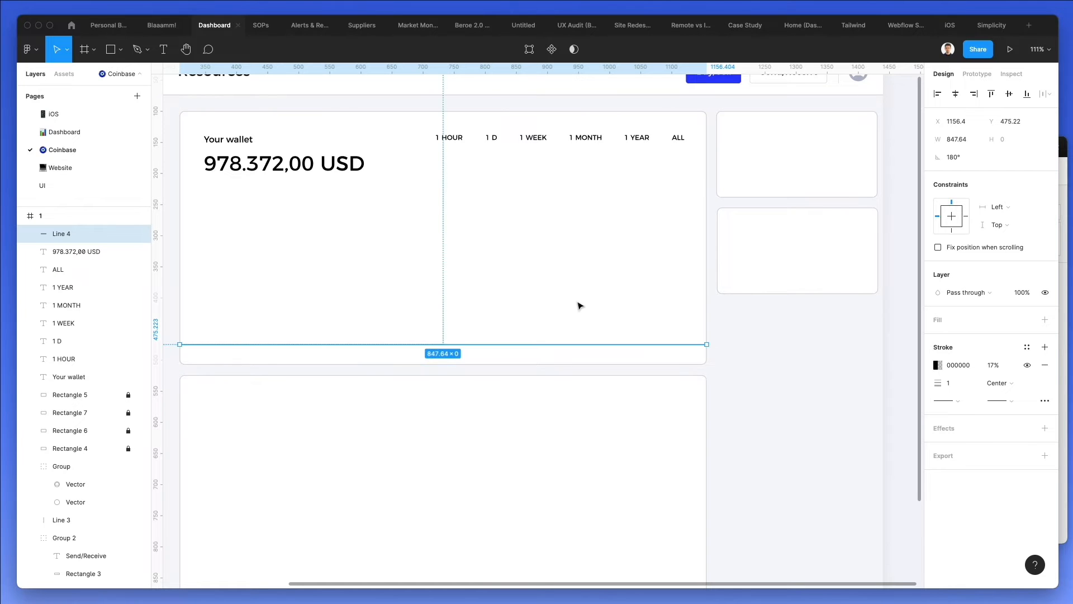
click(579, 306)
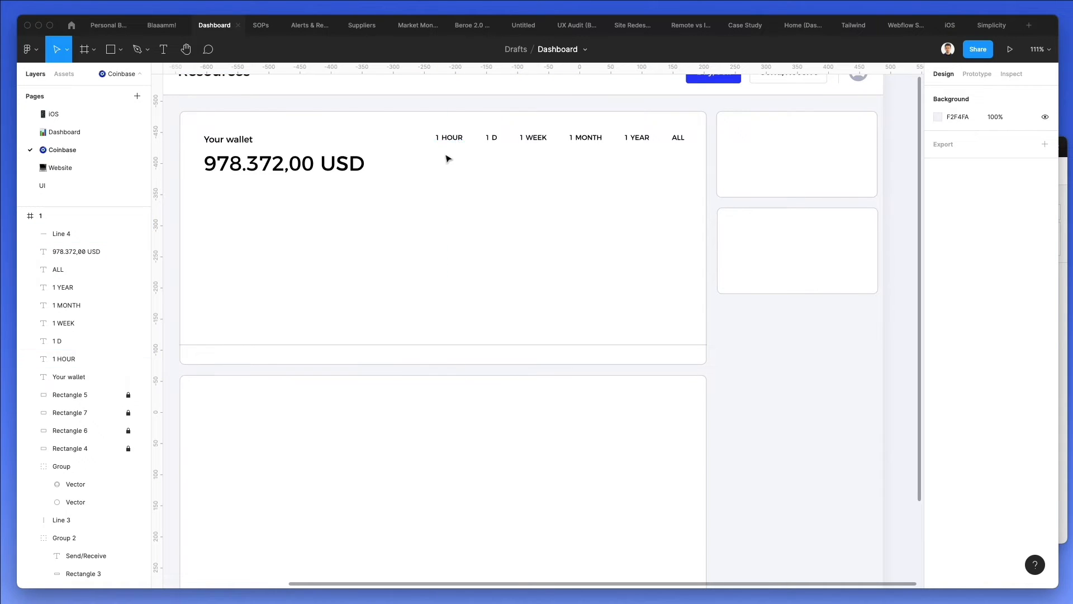
Try the Medium and Light font weights on the six time-range labels and return them to Regular.
click(447, 140)
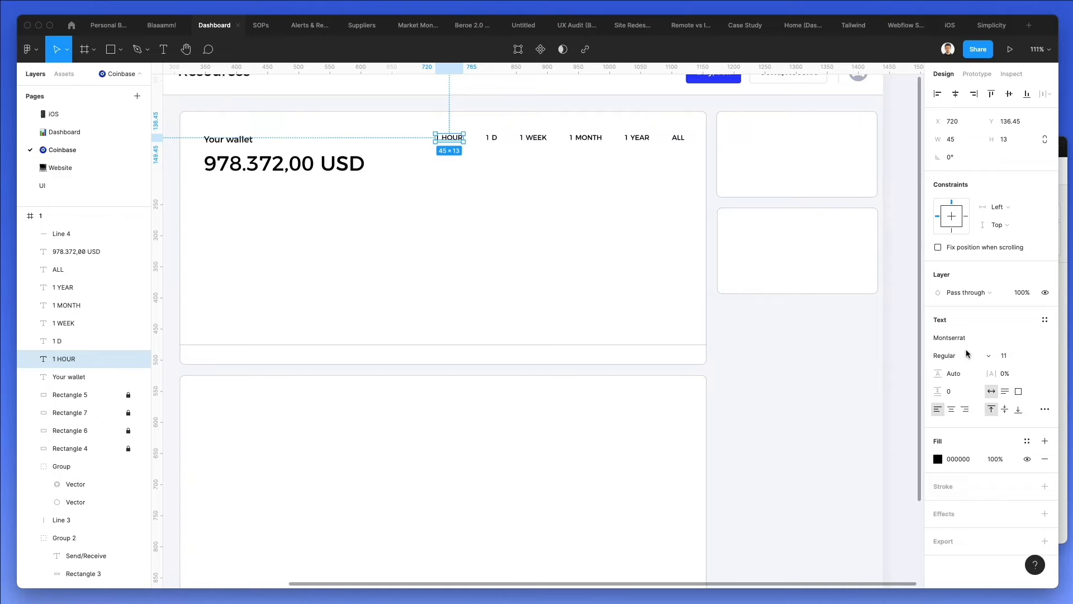
click(653, 167)
drag(515, 137, 432, 133)
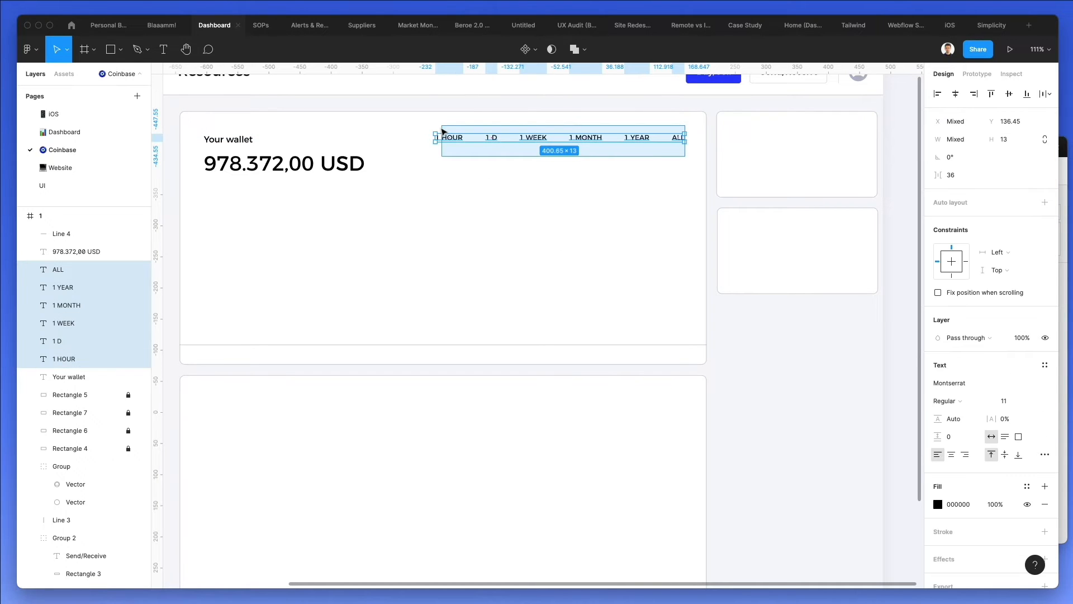
click(968, 398)
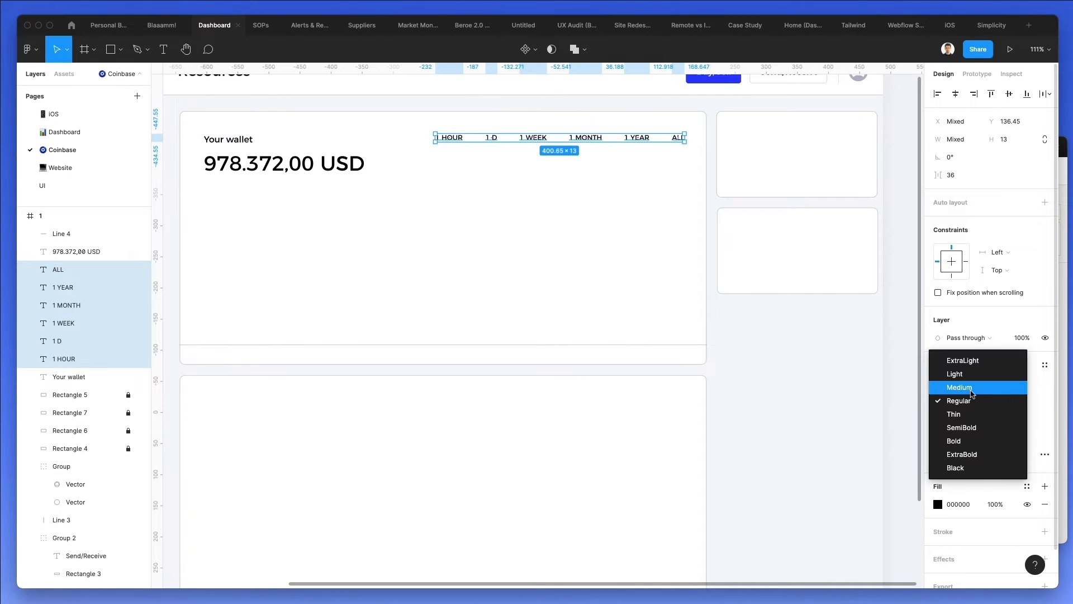
click(969, 386)
click(971, 355)
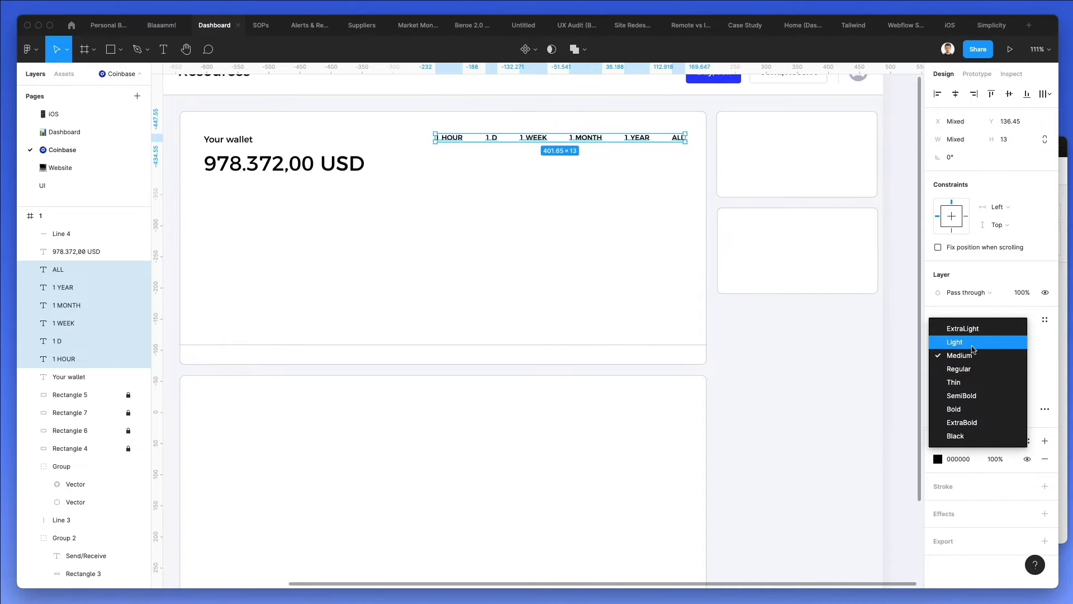
click(972, 342)
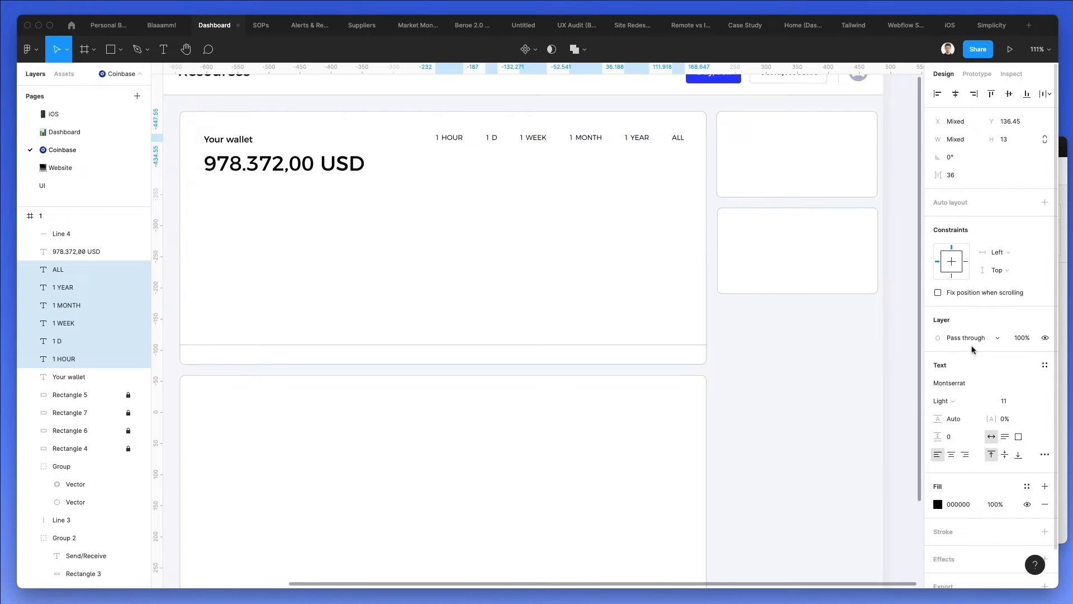
click(970, 400)
click(969, 428)
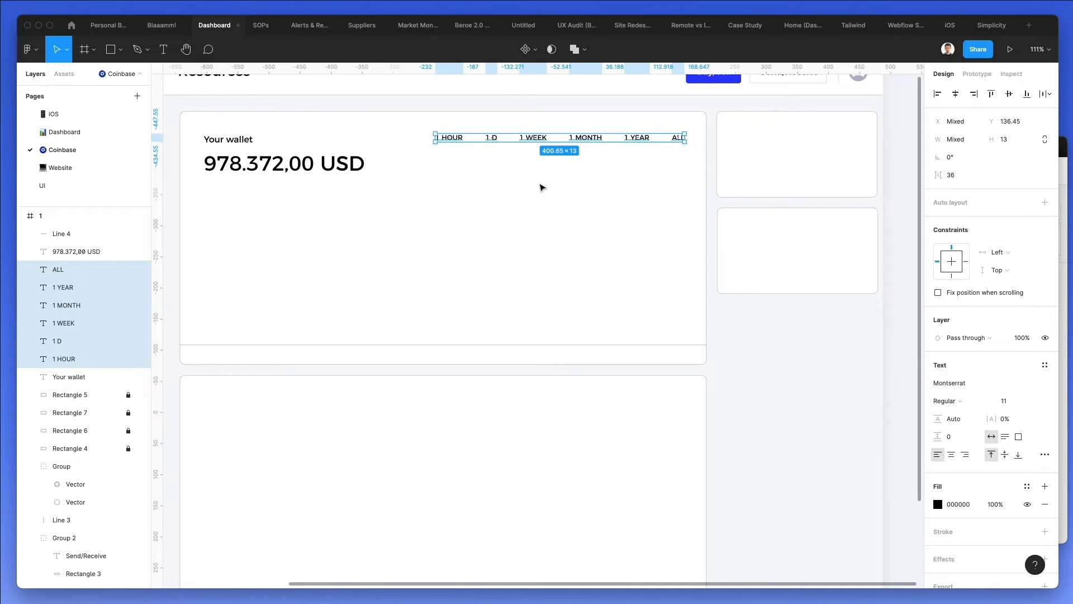
Change the fill of the six time-range labels to dark grey 535353.
click(519, 176)
drag(437, 152, 708, 132)
scroll(467, 126, up, 5)
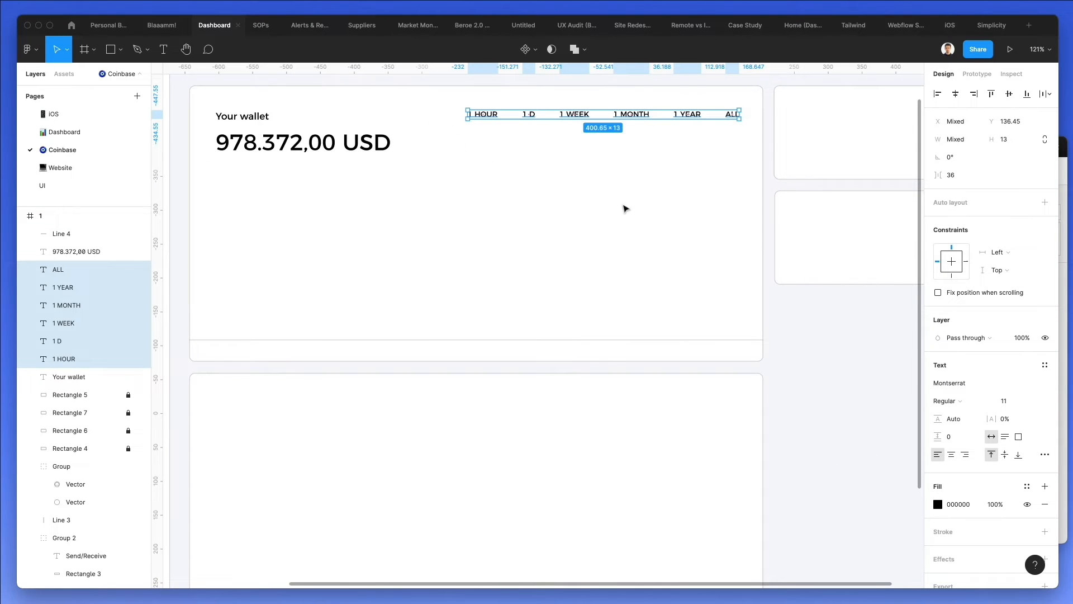
click(937, 505)
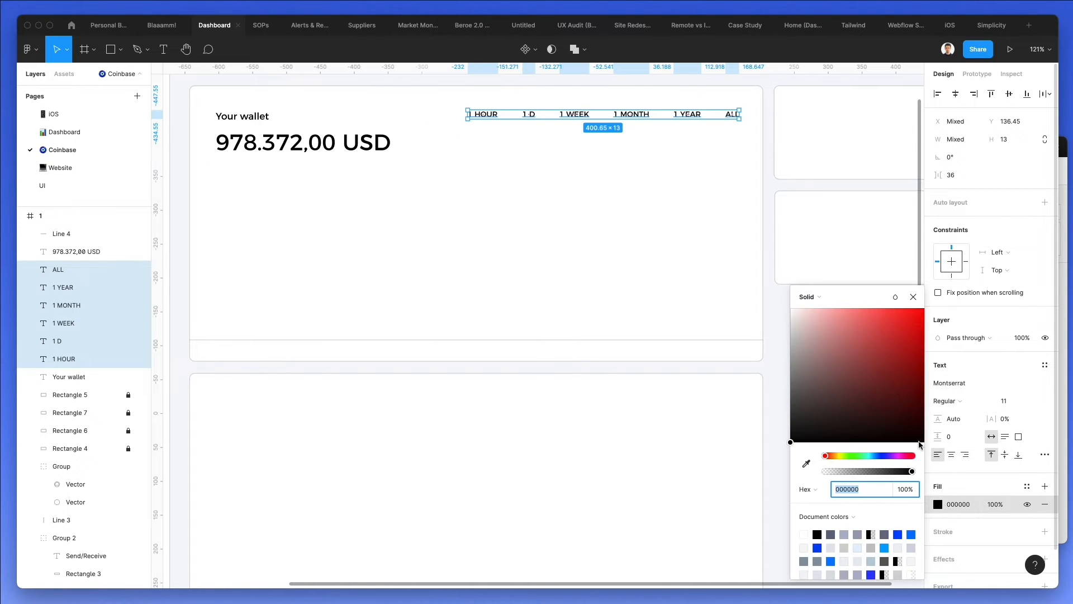
drag(796, 425, 776, 404)
click(547, 177)
Duplicate the "1 HOUR" label into a row of six along the wallet card's bottom strip, spaced about 131 px apart.
drag(484, 115, 309, 353)
key(super+d)
key(super+d)
key(super+d)
key(super+d)
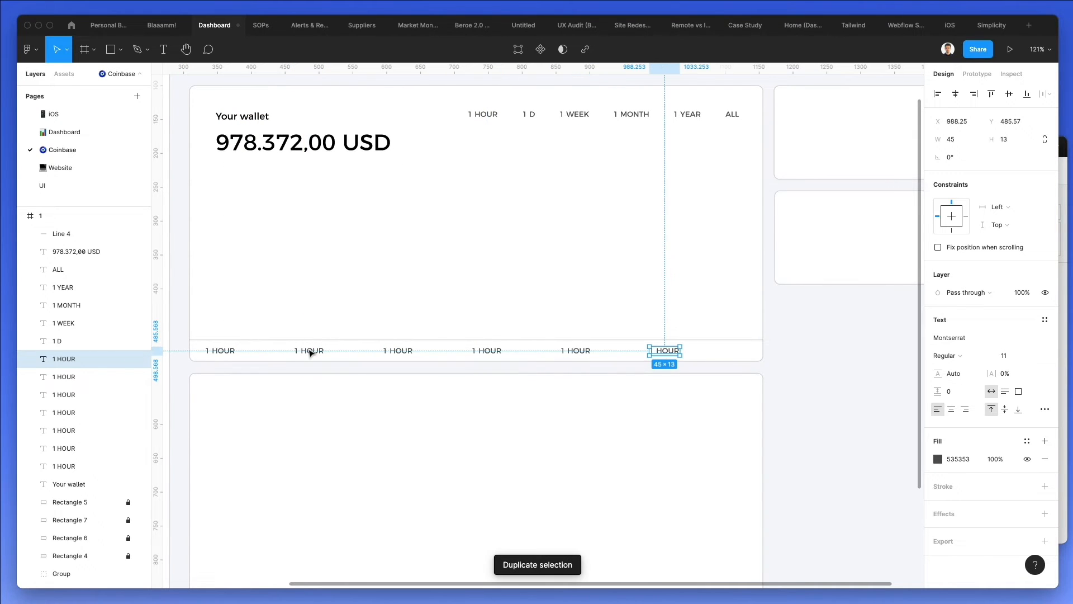
Change the first three labels in the bottom strip to "9 NOV", "14 NOV" and "19 NOV".
double_click(225, 352)
text(9 NOV)
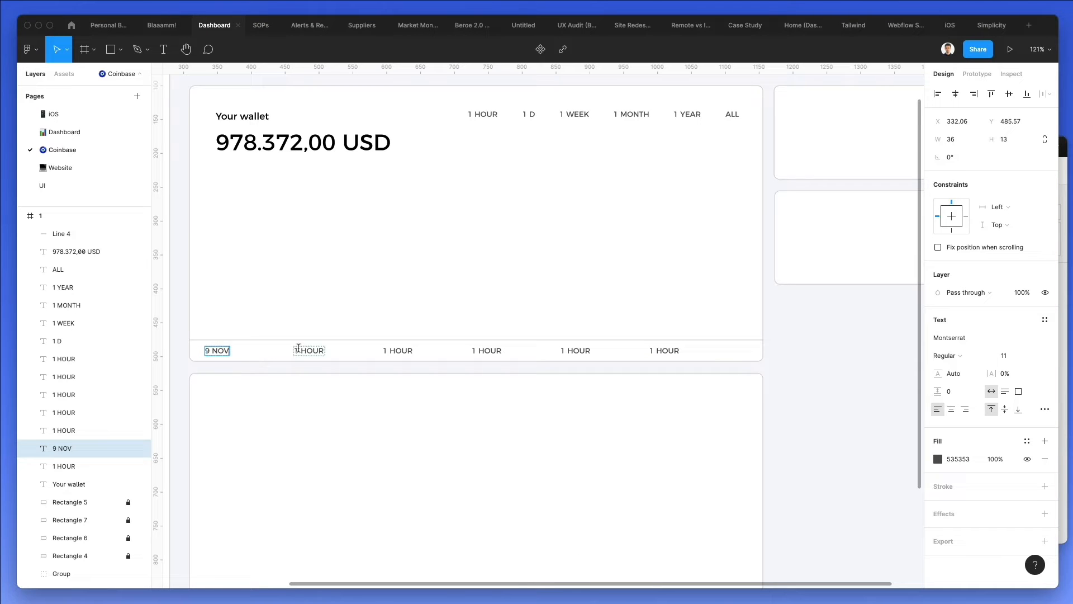
double_click(311, 352)
text(1)
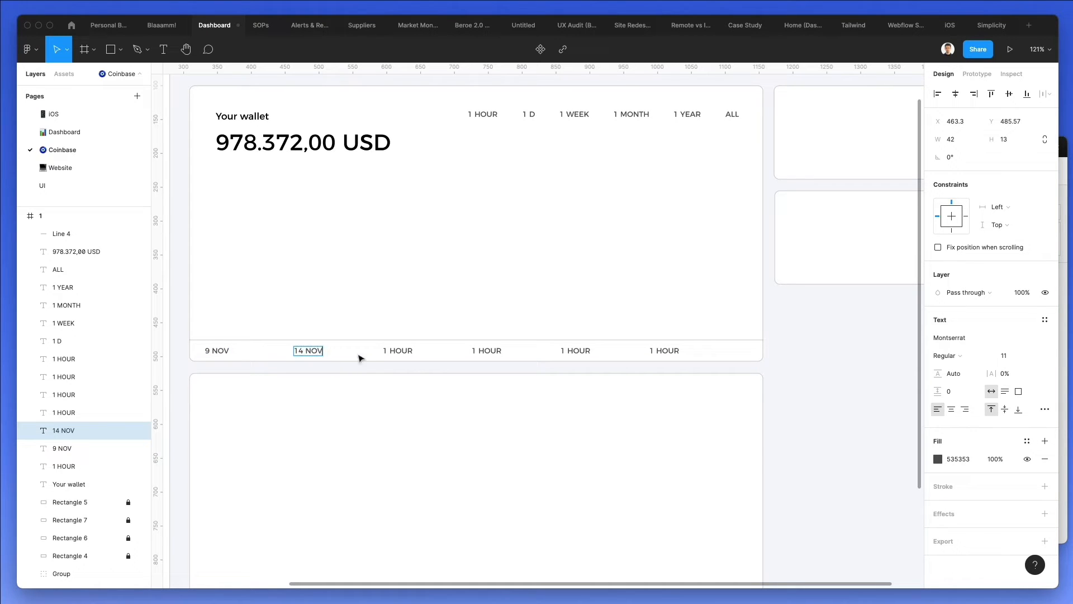
double_click(392, 348)
text(1)
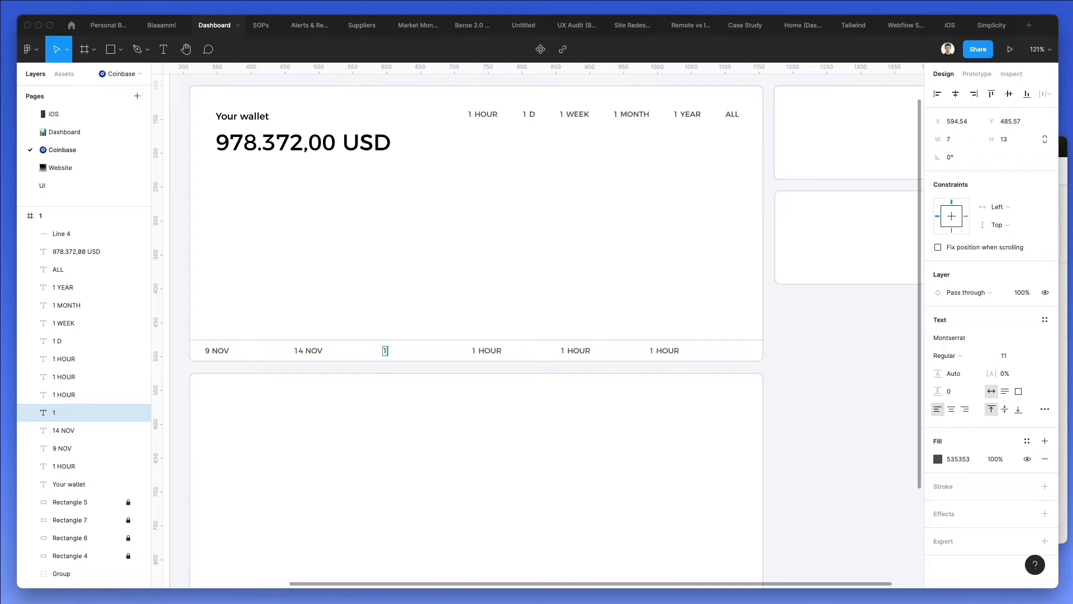
text(9 NO)
Change the last three labels in the bottom strip to "25 NOV", "30 NOV" and "5 DIC".
double_click(476, 350)
text(25 NOV)
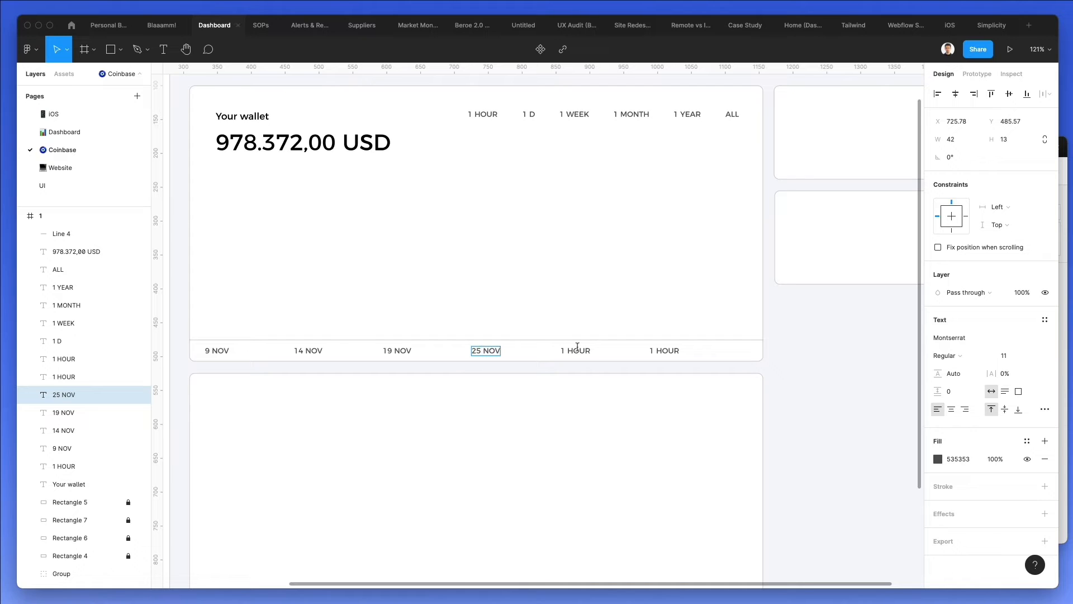
click(577, 348)
text(30 NOV)
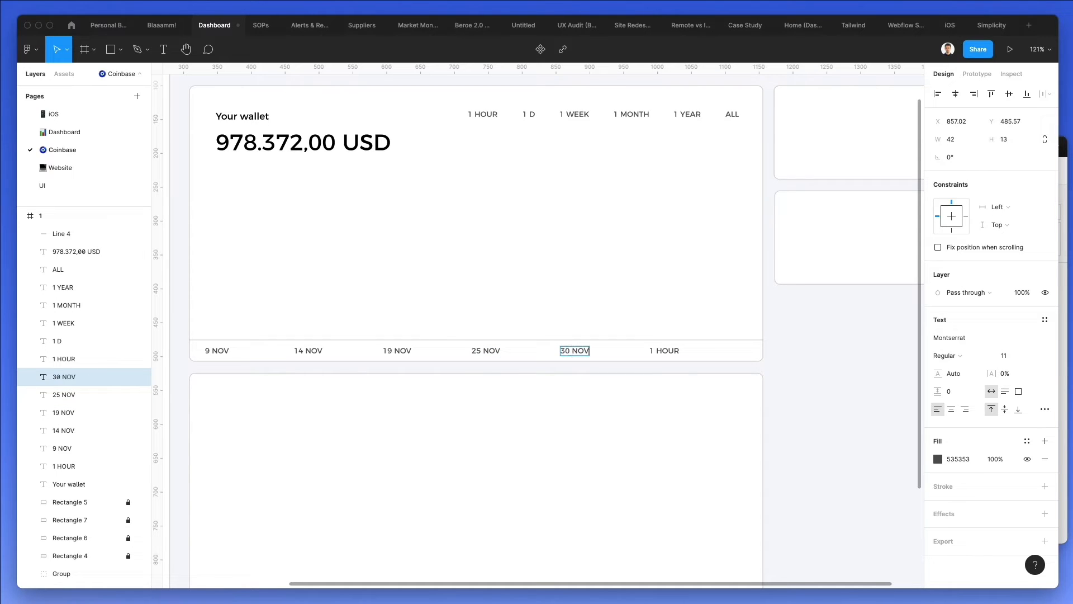
double_click(661, 350)
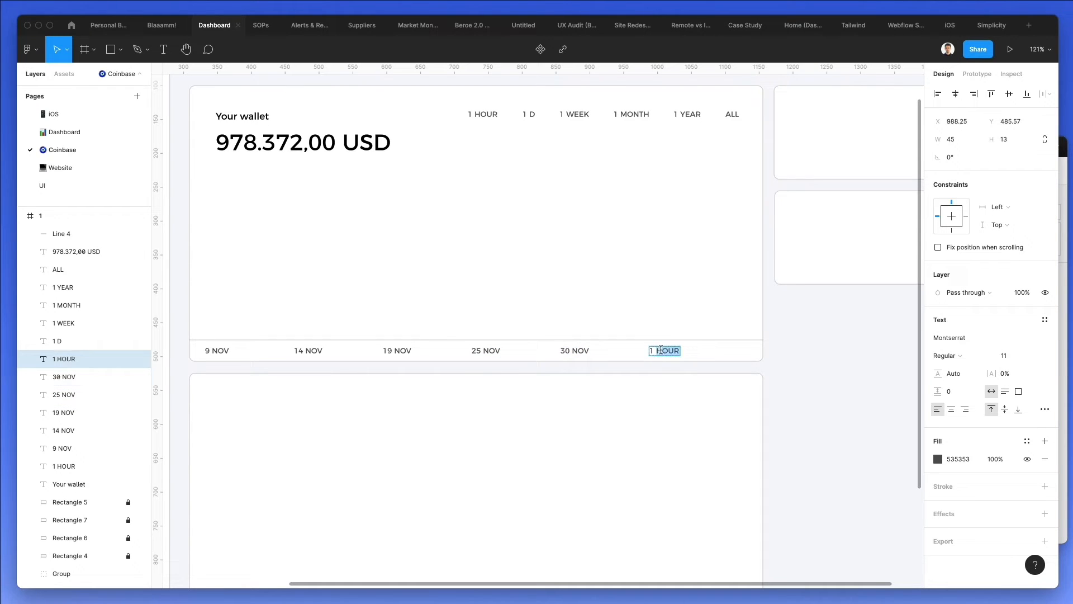
text(5 D)
key(Escape)
key(Escape)
Move "5 DIC" to the strip's right end, then distribute the six date labels horizontally and nudge them right 2 px.
drag(669, 355, 189, 349)
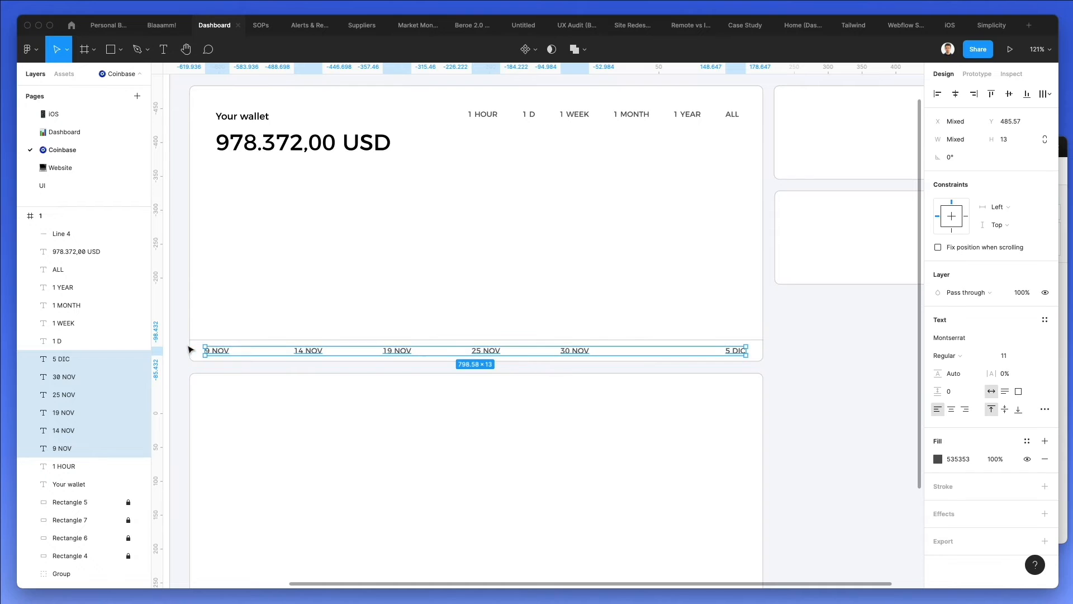
click(1045, 94)
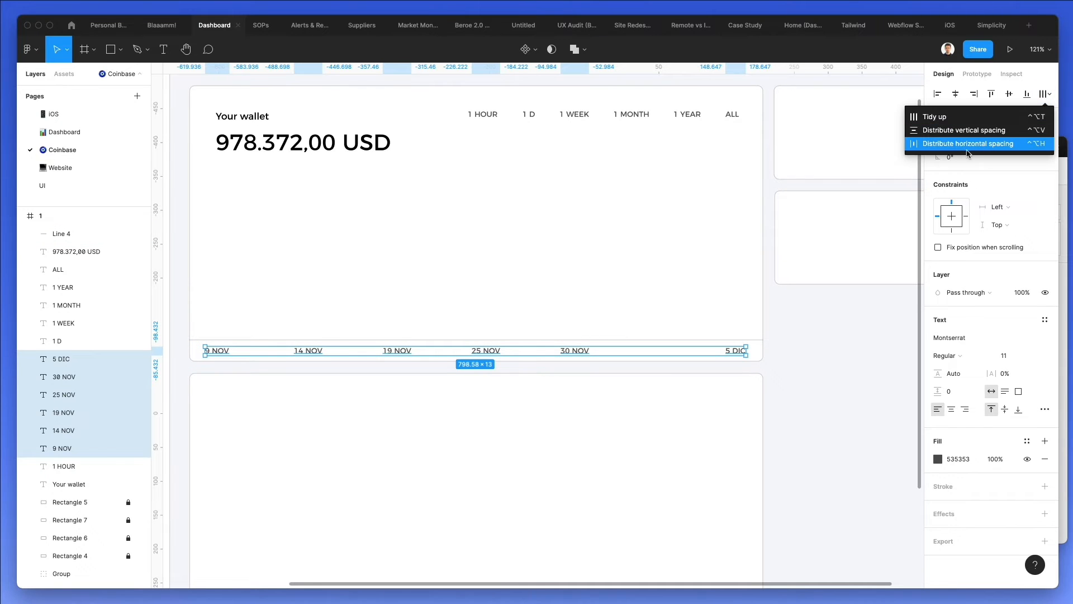
click(966, 143)
key(Right)
key(Right)
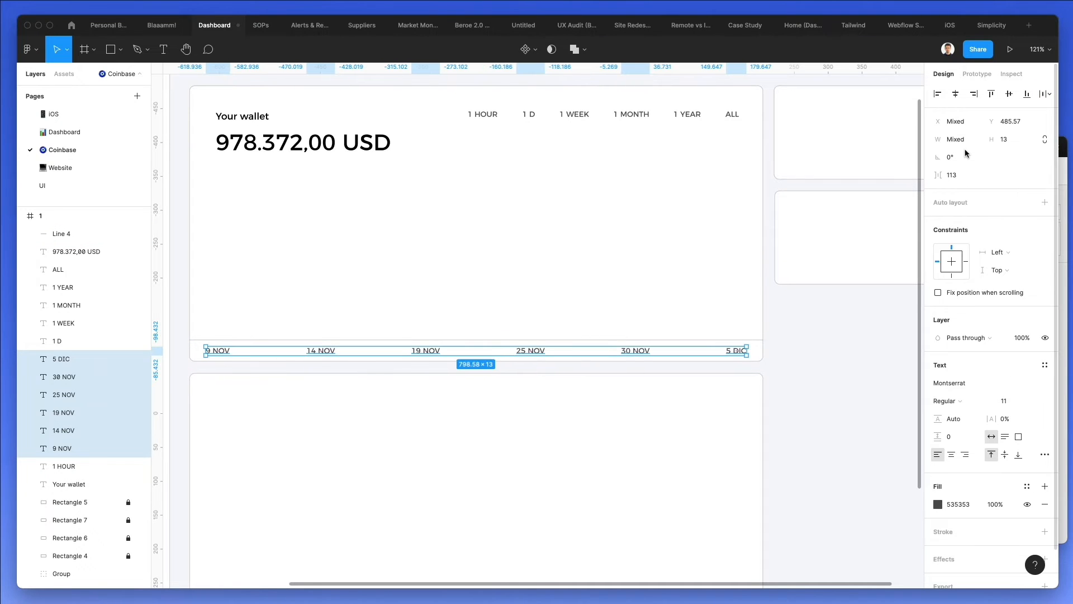
click(367, 203)
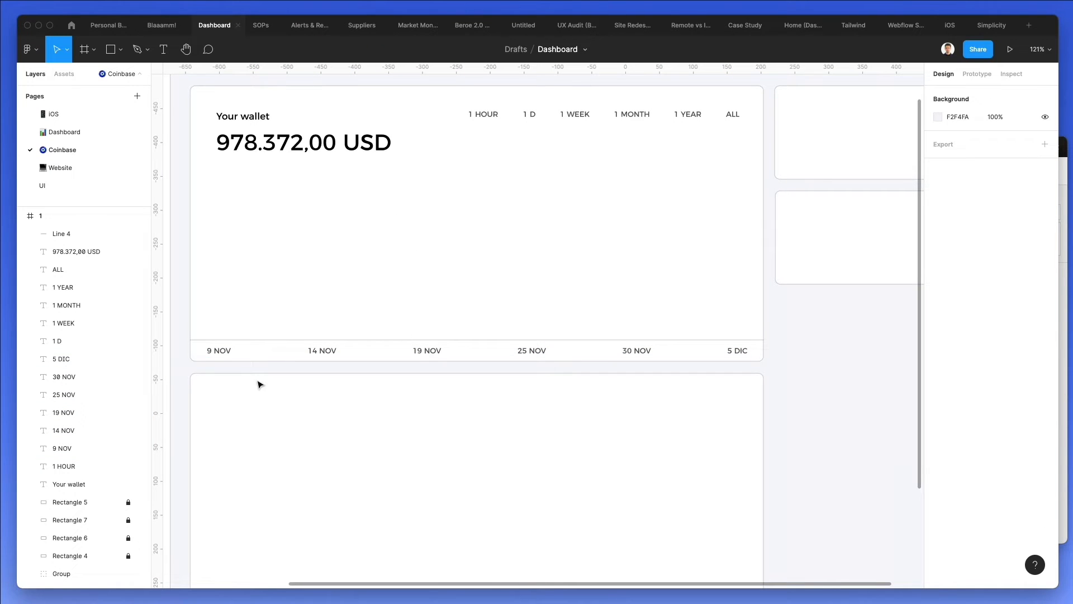
drag(199, 353, 744, 355)
click(561, 252)
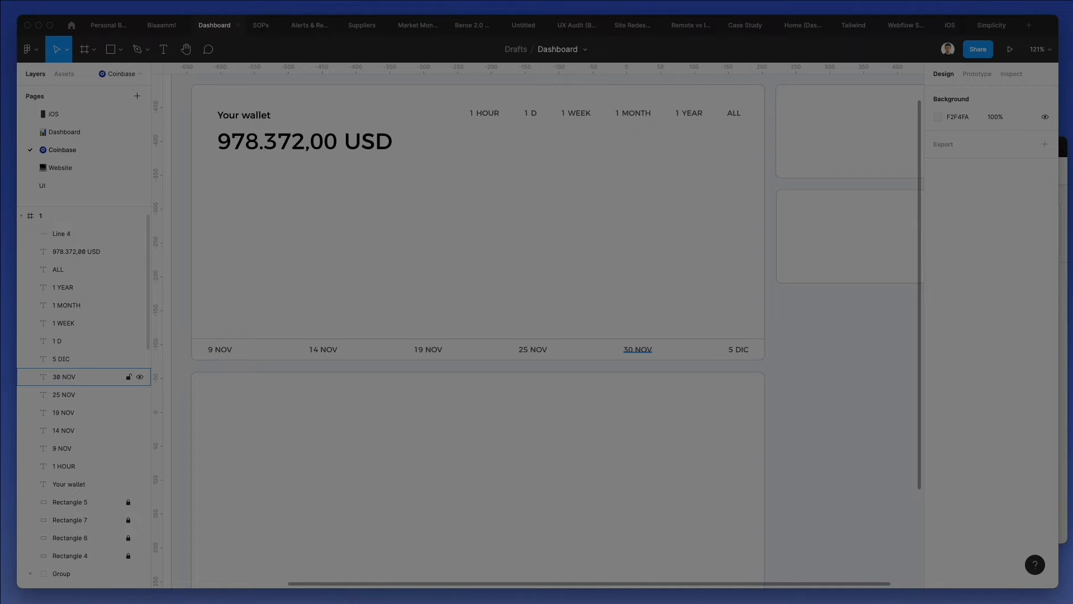
key(Escape)
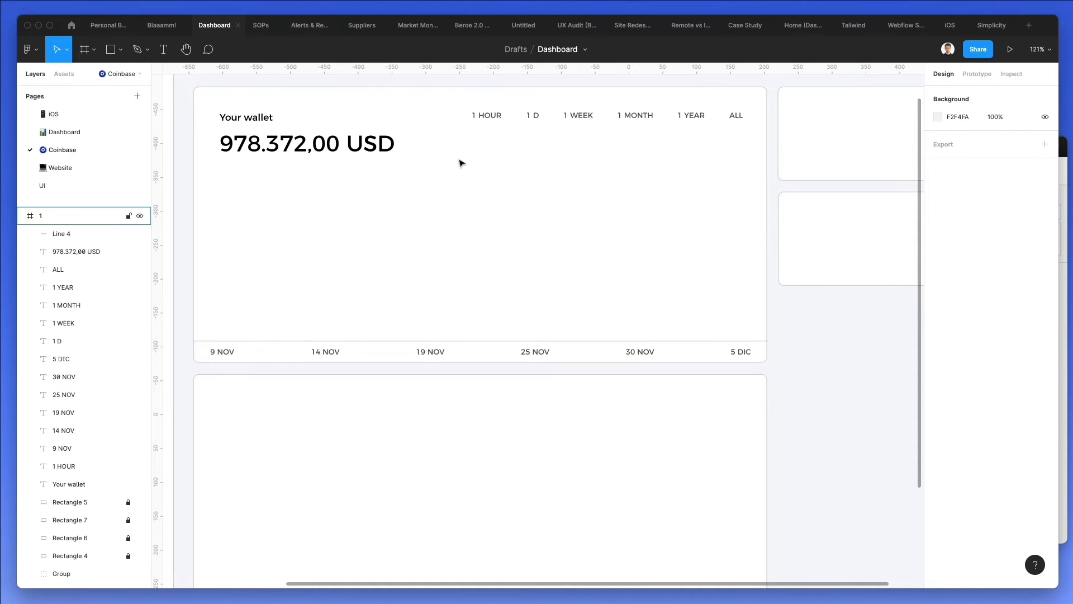
Paste the line chart image into the wallet card and scale it to about 842 × 230 px, spanning the card's width.
key(ctrl+v)
drag(435, 180, 440, 252)
drag(470, 295, 402, 223)
drag(748, 257, 763, 257)
Set the chart image's layer opacity to 40%.
scroll(434, 251, up, 1)
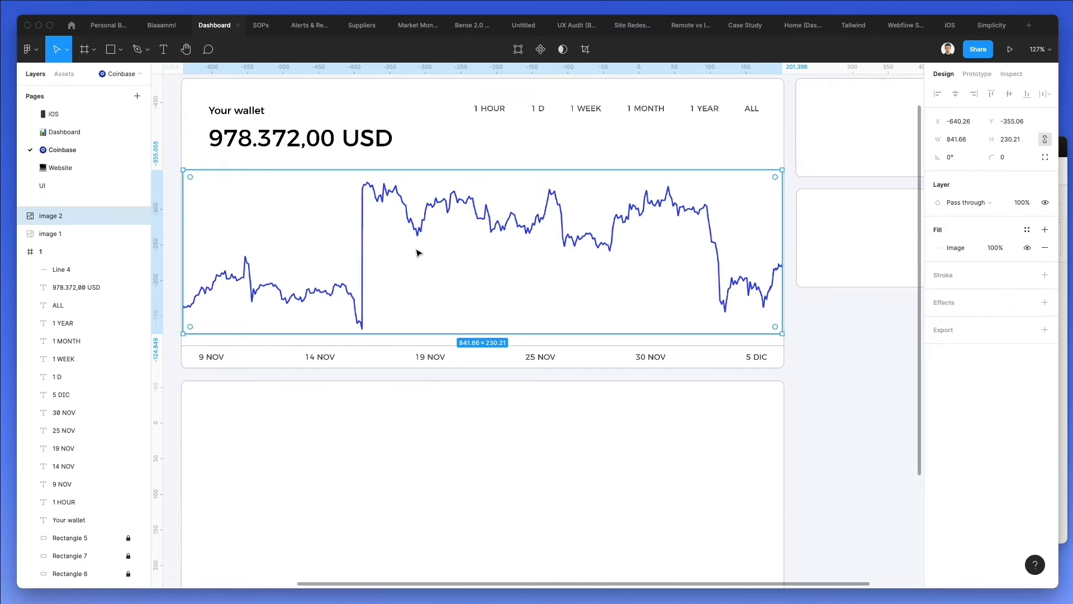
scroll(433, 256, left, 1)
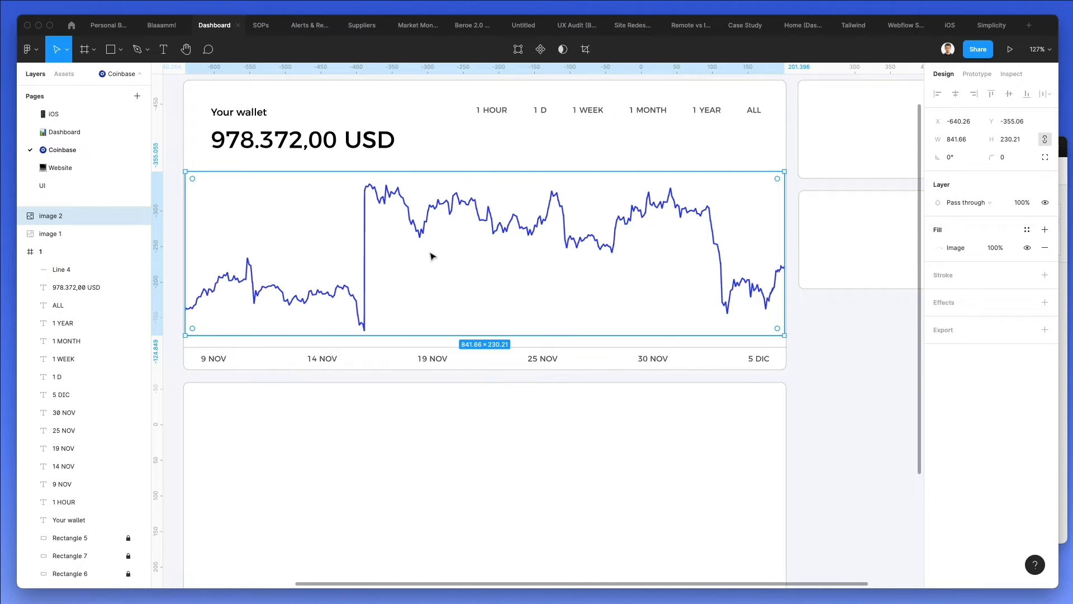
key(4)
right_click(436, 219)
click(297, 221)
Trace the faded chart line with the Pen tool using straight segments, from its left end to just past the first sharp peak.
scroll(297, 223, left, 2)
scroll(287, 272, up, 6)
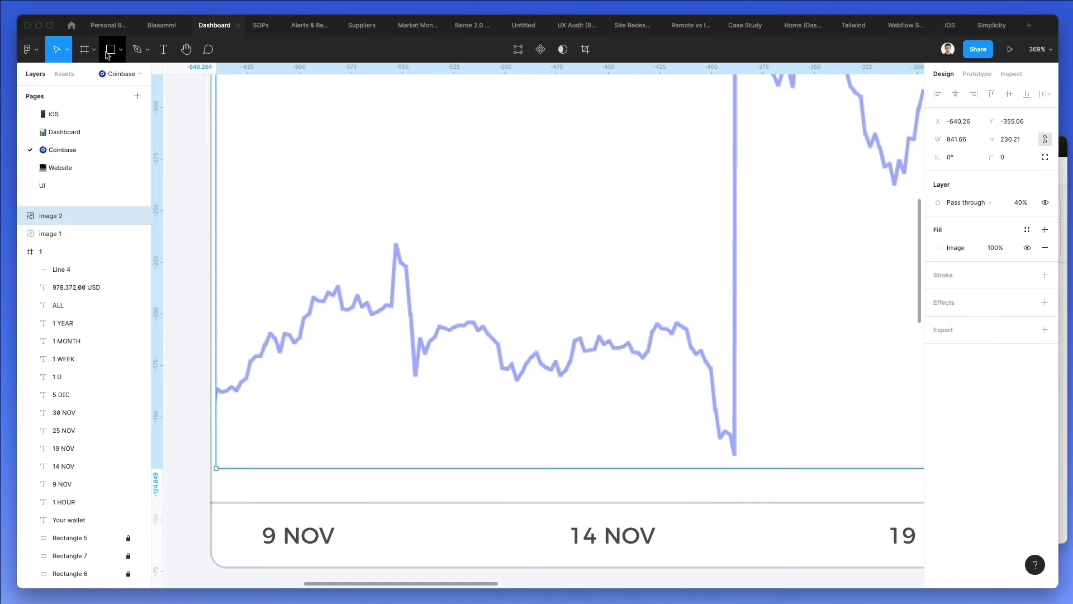
click(135, 51)
click(218, 391)
scroll(219, 393, up, 3)
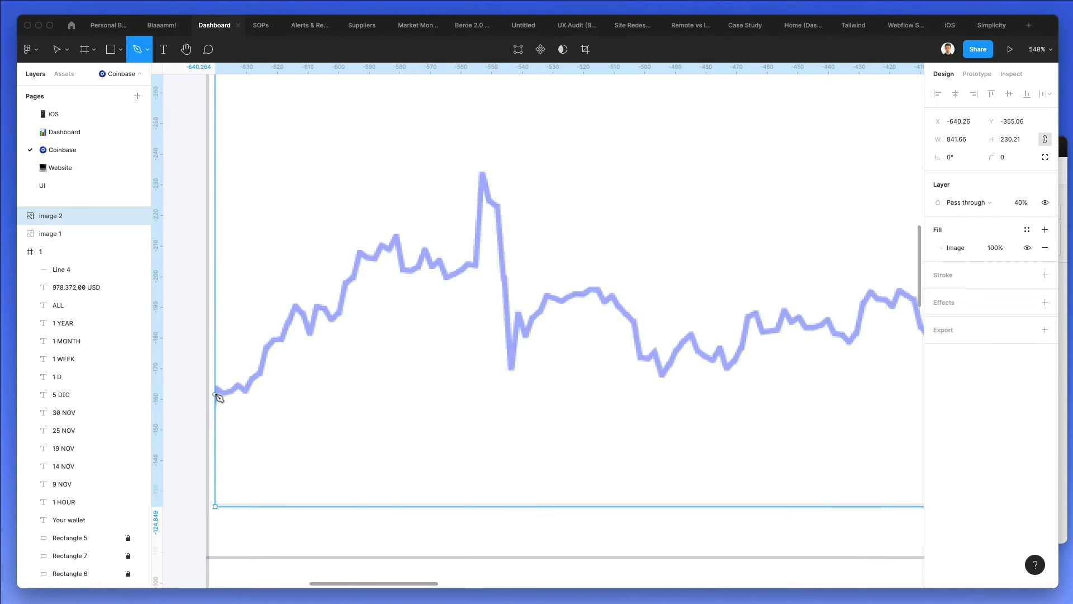
click(226, 391)
click(237, 385)
click(242, 391)
click(249, 379)
click(258, 374)
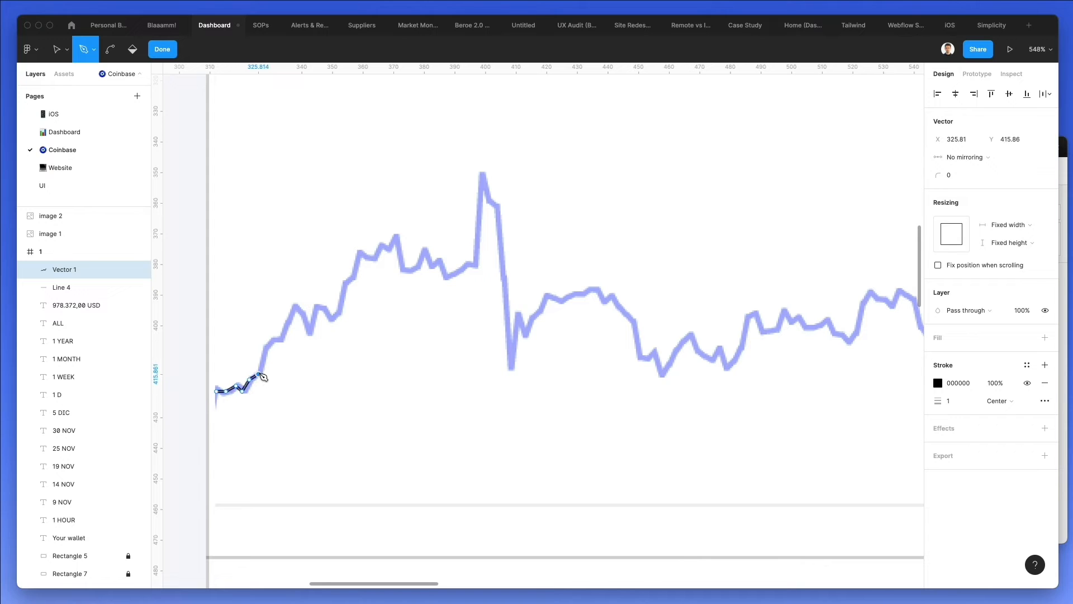
click(268, 344)
click(281, 339)
click(296, 307)
click(308, 334)
click(317, 306)
click(326, 306)
click(331, 318)
click(342, 314)
click(342, 286)
click(353, 275)
click(361, 251)
click(379, 258)
shift+click(387, 247)
shift+click(390, 248)
click(395, 235)
click(404, 268)
click(418, 269)
click(423, 251)
click(430, 264)
click(440, 260)
click(443, 275)
click(469, 264)
click(475, 264)
click(484, 173)
click(489, 199)
click(495, 204)
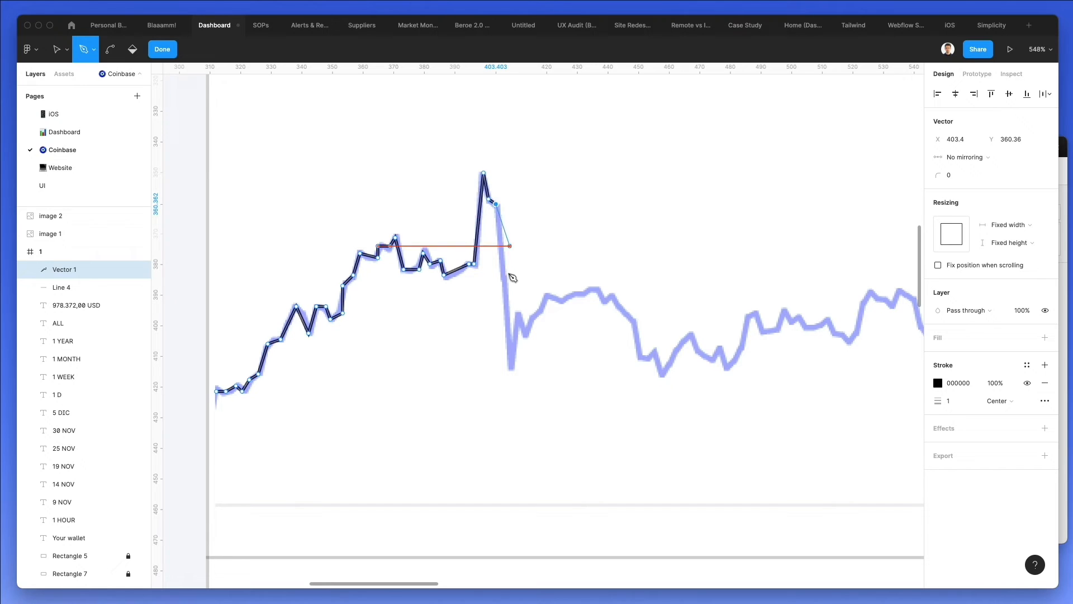
Continue tracing the blue chart line with the Pen tool from the tall spike through the sharp drop and recovery to about X 430.
click(510, 368)
click(518, 313)
click(526, 334)
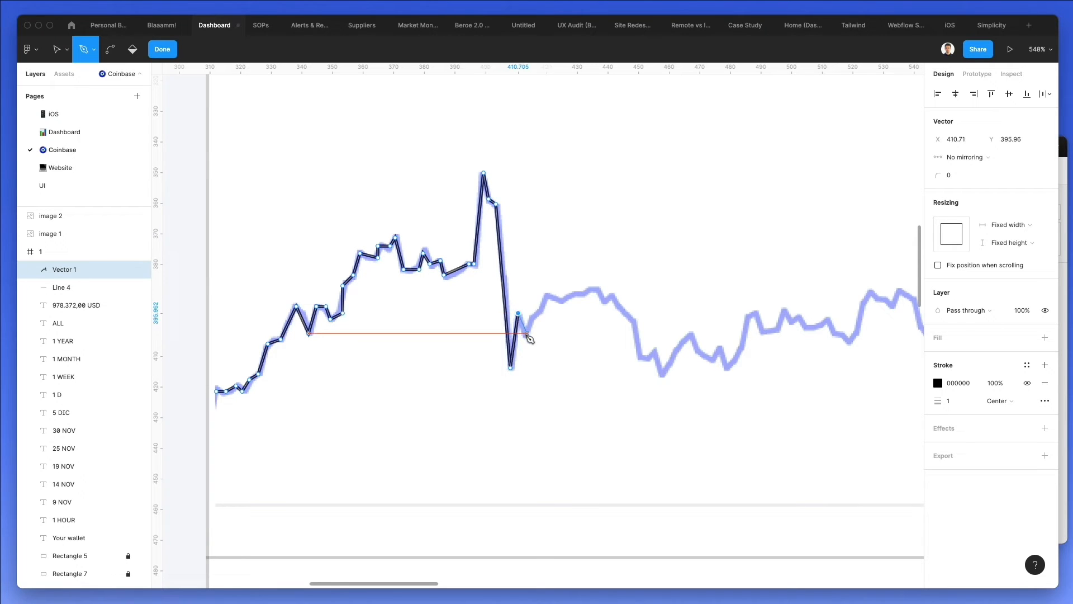
click(531, 318)
click(542, 307)
drag(547, 295, 557, 297)
click(561, 301)
click(575, 295)
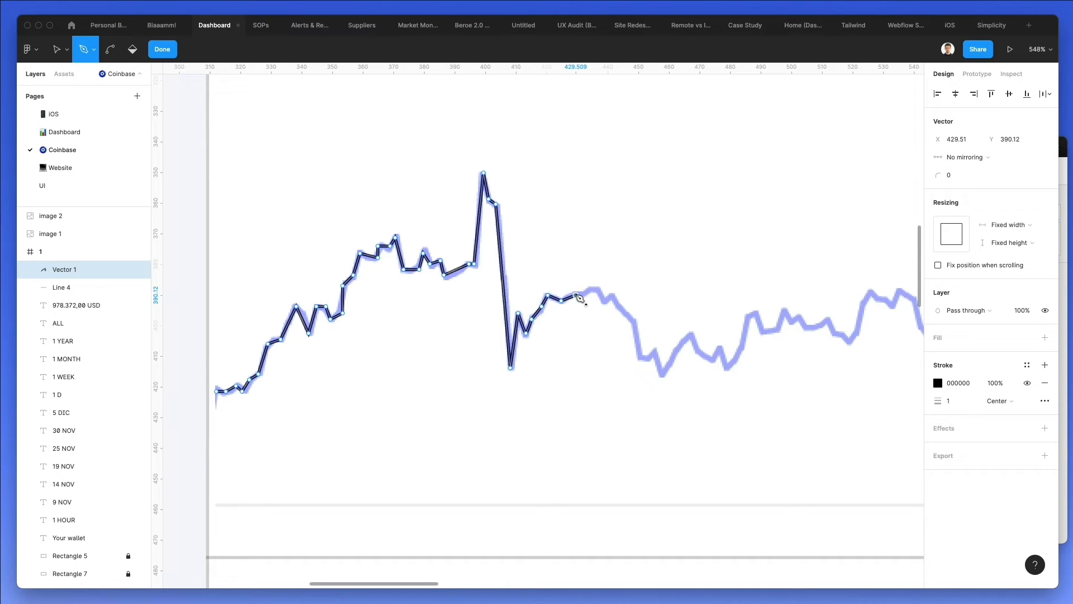
Trace the chart line over the rounded hump and down to the low point at about X 457.
click(585, 294)
click(592, 288)
click(600, 289)
click(612, 295)
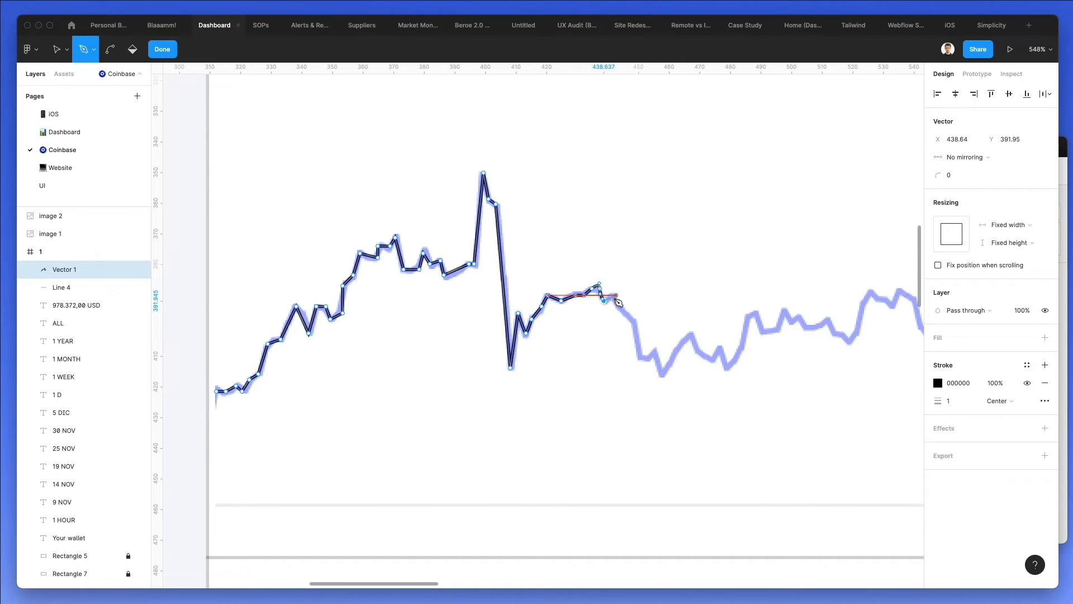
click(619, 306)
click(632, 323)
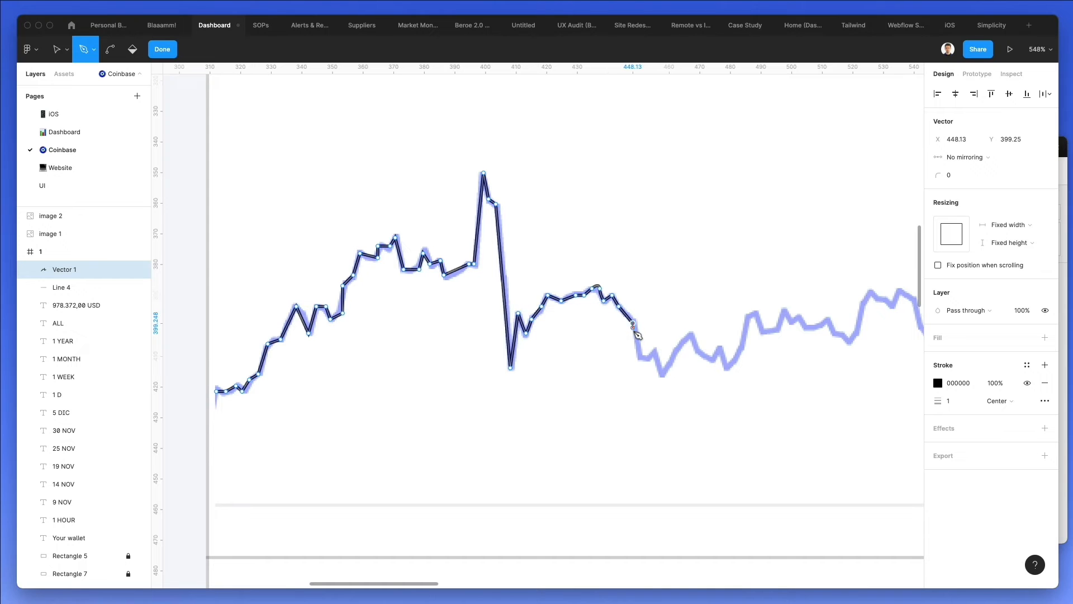
click(639, 356)
click(647, 355)
click(655, 349)
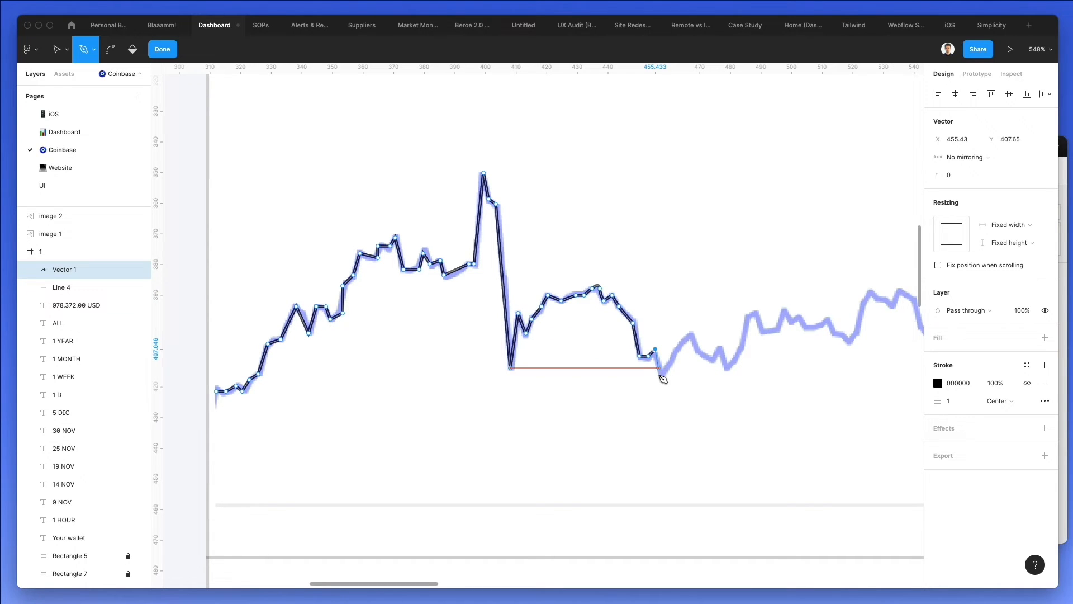
click(660, 375)
Extend the path over the small peak near X 466 to the next low at about X 479.
scroll(661, 376, right, 5)
click(506, 345)
click(513, 336)
click(526, 353)
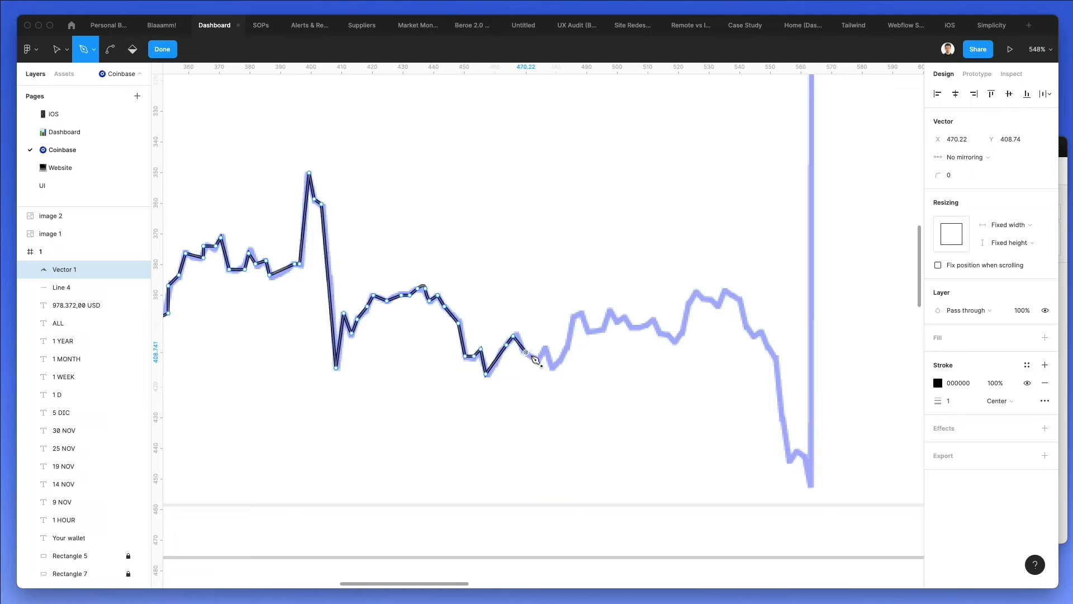
click(540, 360)
click(545, 348)
click(553, 367)
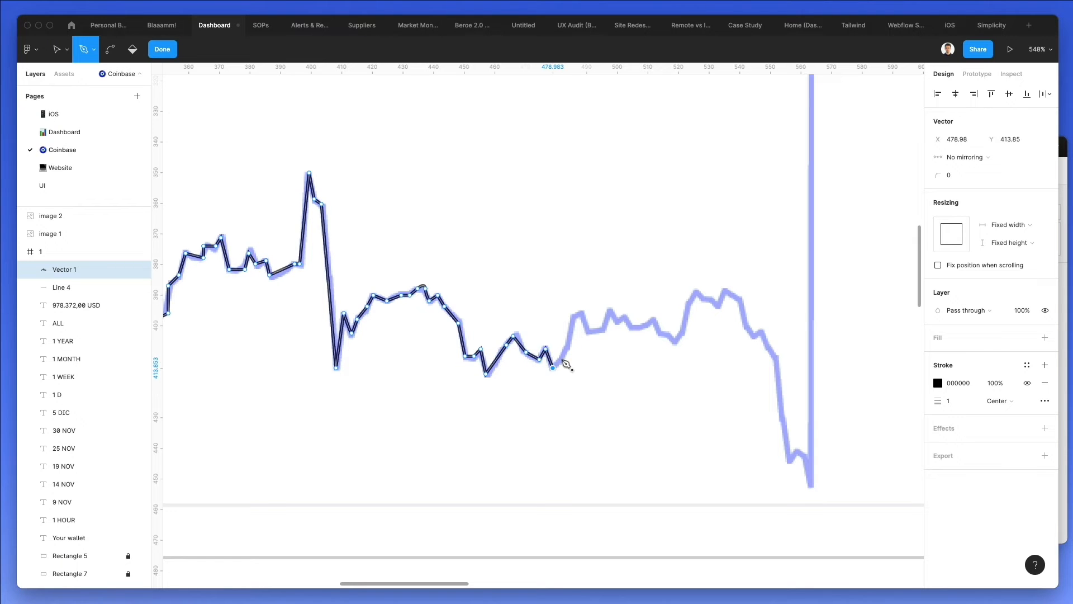
Trace the rise and the uneven plateau of the chart line to the shallow dip at about X 519.
click(566, 348)
click(574, 313)
click(579, 313)
click(584, 313)
click(588, 333)
click(606, 330)
click(611, 313)
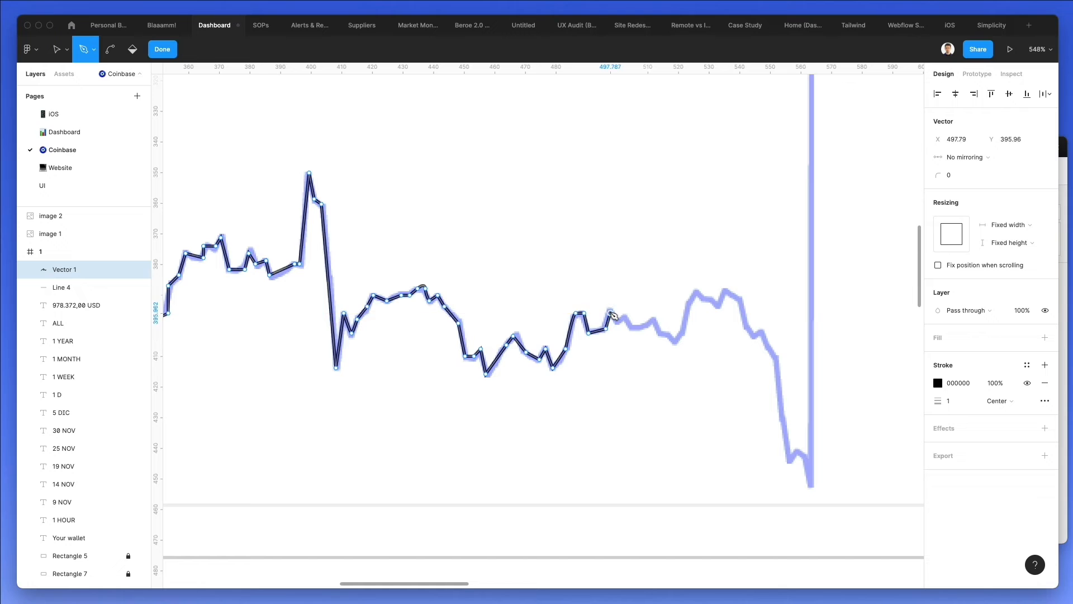
click(617, 322)
click(625, 320)
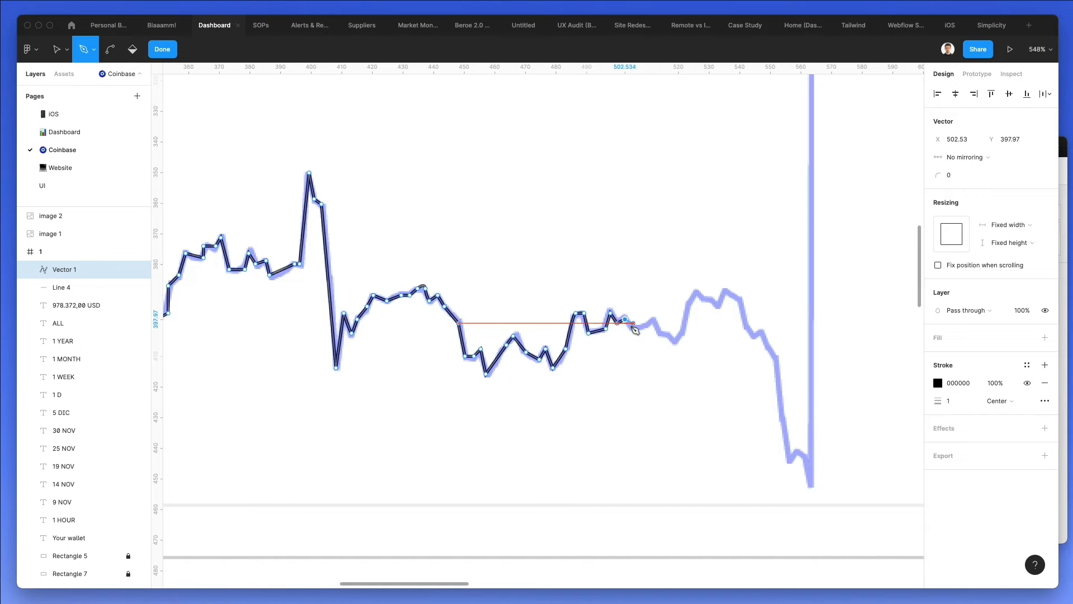
click(633, 329)
click(655, 318)
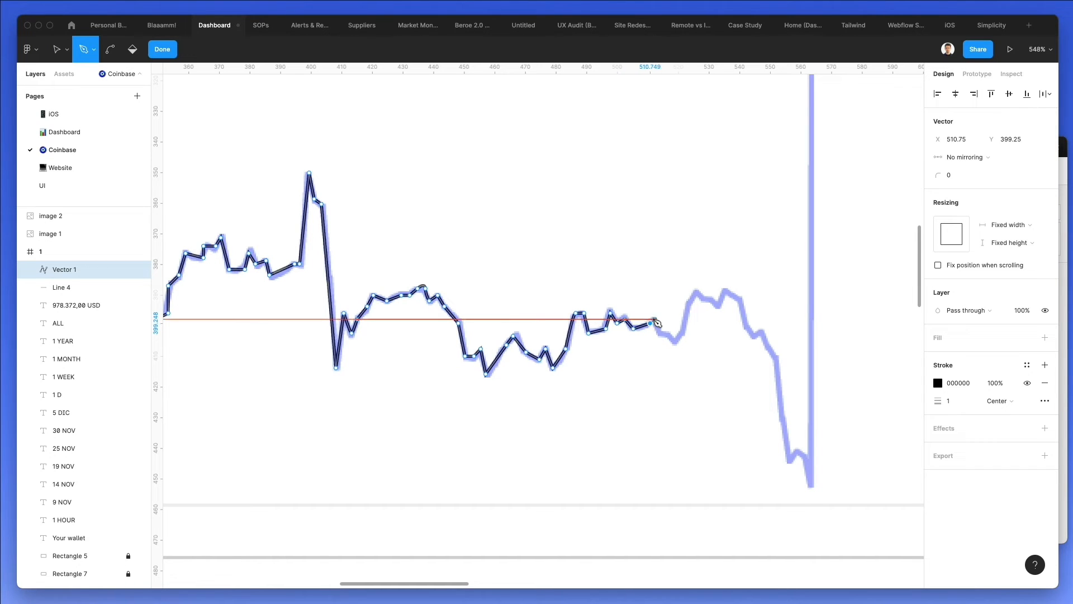
click(663, 336)
click(675, 342)
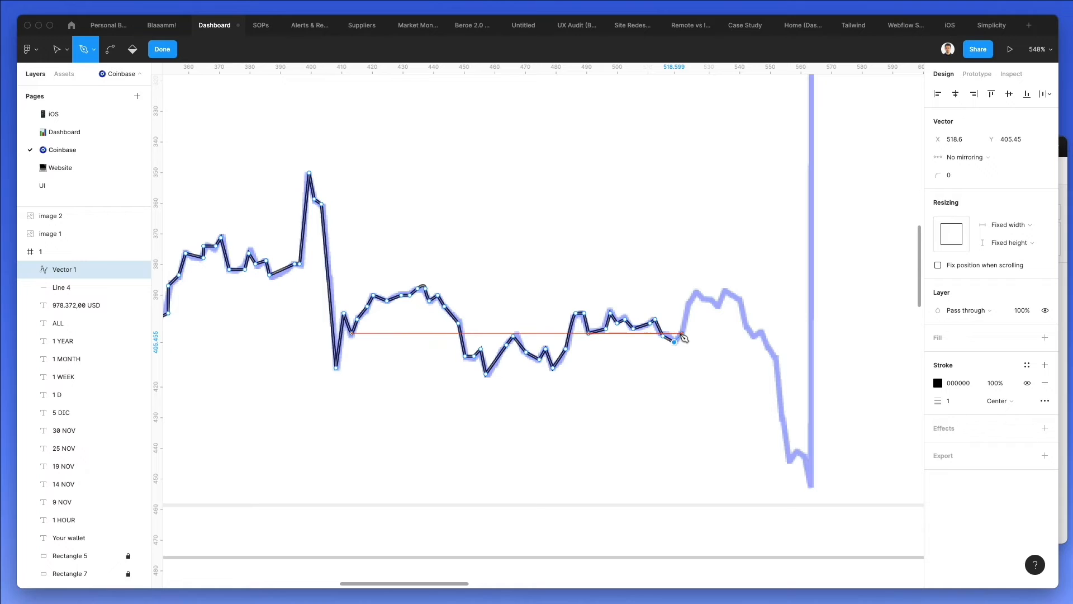
Trace the double peak and steep fall of the chart line to the foot of the vertical rise near X 563.
click(696, 293)
click(718, 306)
click(725, 289)
click(741, 300)
click(746, 329)
click(752, 336)
click(762, 333)
click(774, 358)
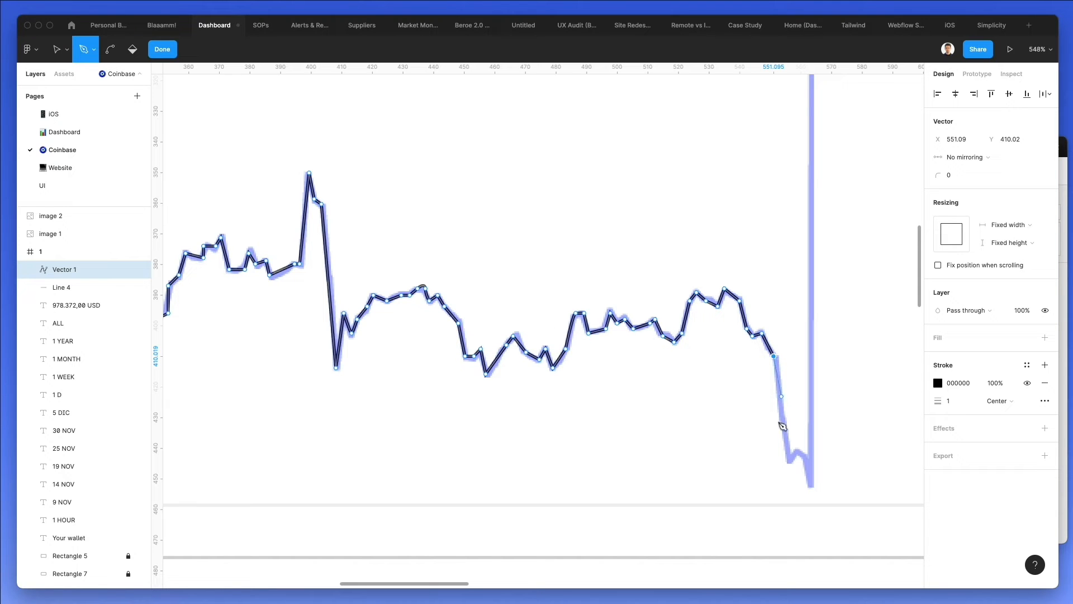
click(791, 464)
click(799, 453)
click(808, 459)
click(812, 482)
Draw the path up the long vertical rise, over its jagged summit and down to the dip at about X 583.
scroll(777, 161, right, 3)
scroll(777, 161, up, 2)
scroll(775, 159, right, 5)
scroll(774, 158, up, 5)
click(556, 117)
click(570, 100)
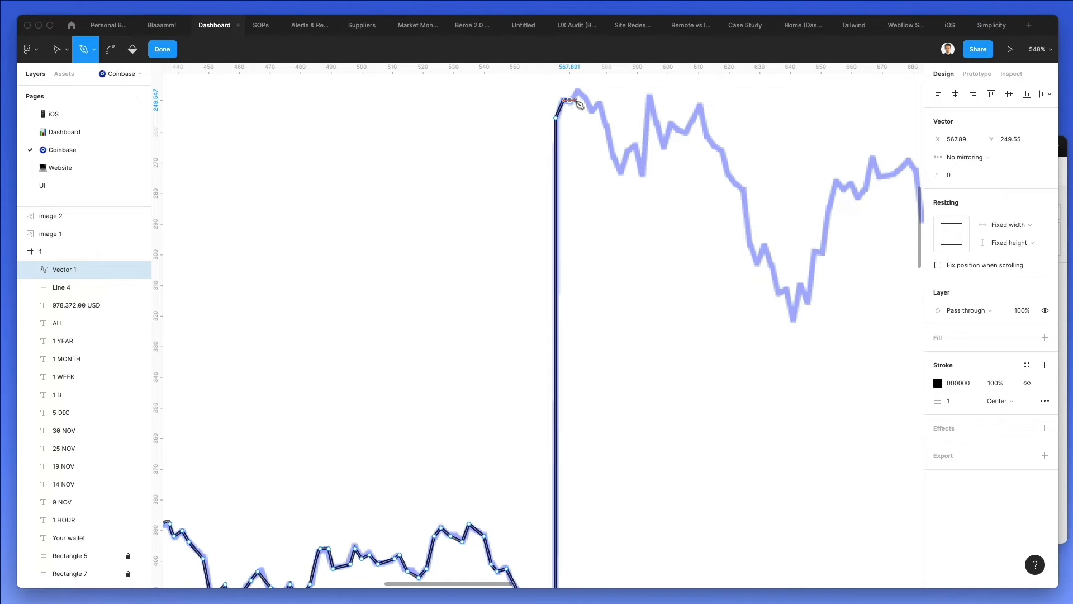
click(578, 91)
click(587, 100)
click(589, 110)
click(601, 100)
click(617, 168)
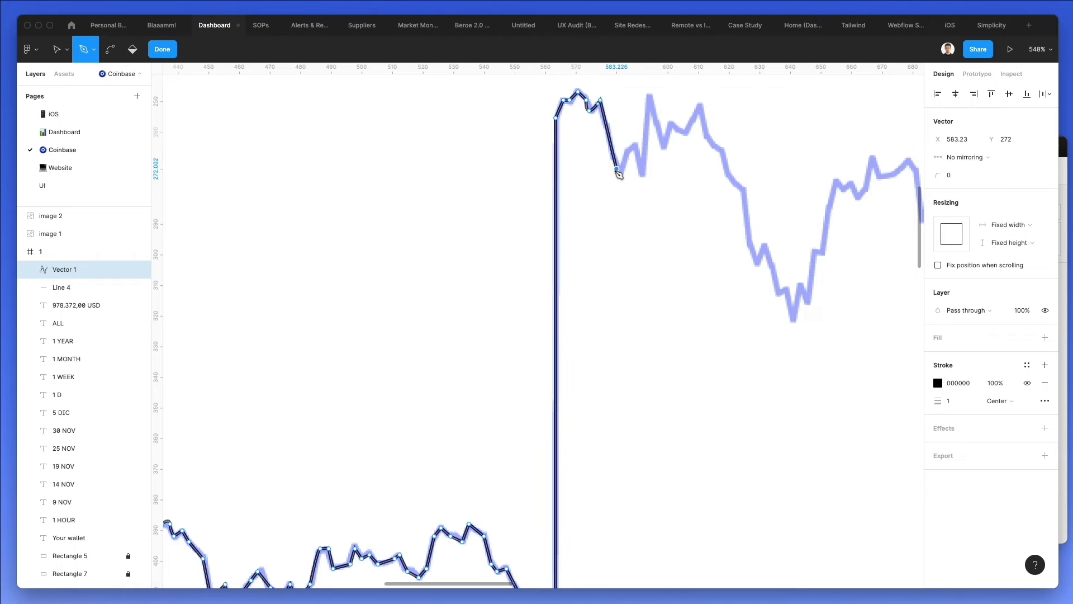
Trace the zigzag after the summit dip up to the peak at about X 611.
click(629, 146)
click(636, 146)
click(641, 168)
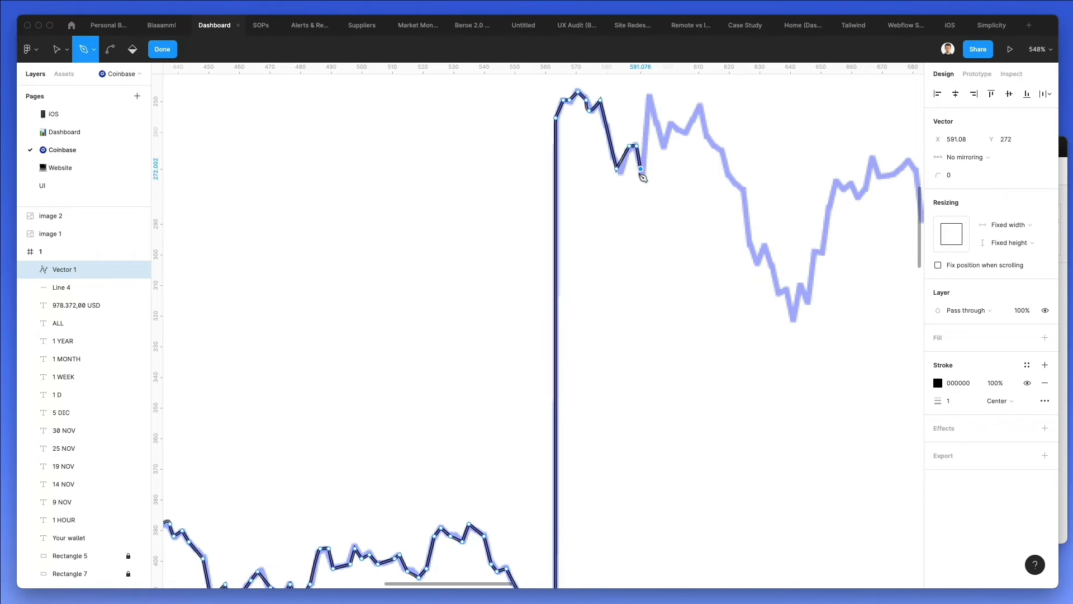
click(650, 100)
click(662, 146)
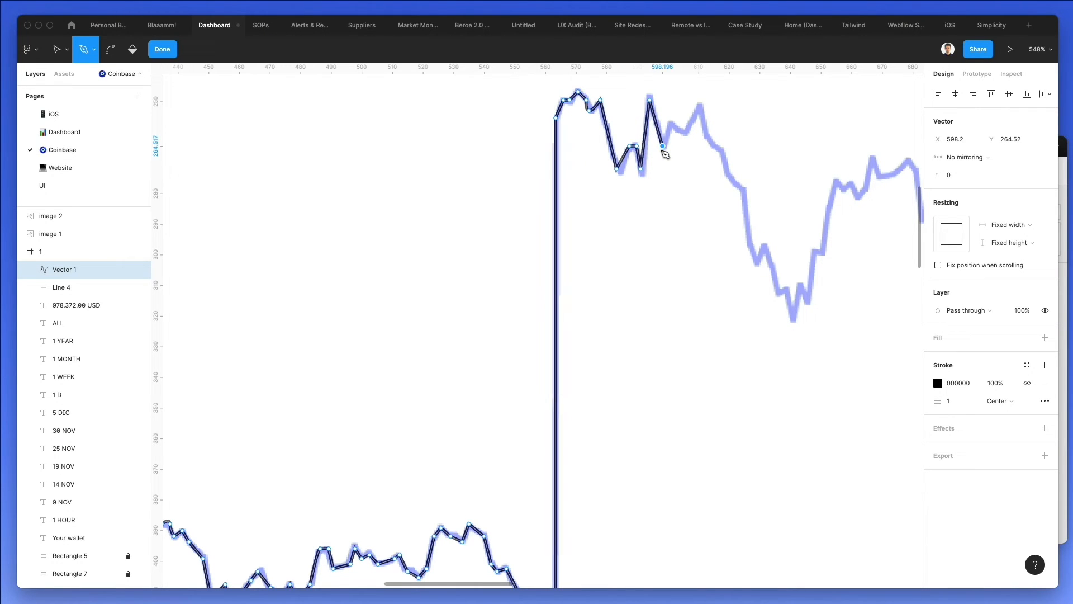
click(671, 123)
click(685, 131)
click(701, 105)
Trace the stepped descent of the chart line to the valley at about X 641, Y 322.
click(706, 137)
click(722, 151)
click(728, 178)
click(742, 188)
click(748, 244)
click(758, 263)
click(765, 244)
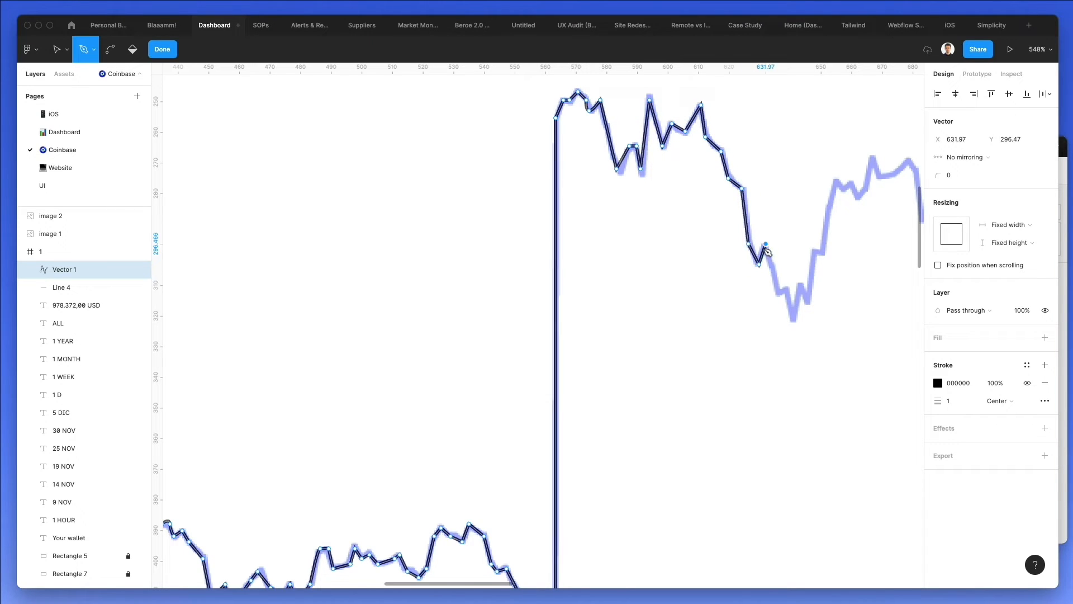
click(778, 293)
click(787, 286)
click(793, 322)
Trace the climb out of the valley and past the small peak to about X 669.
click(802, 286)
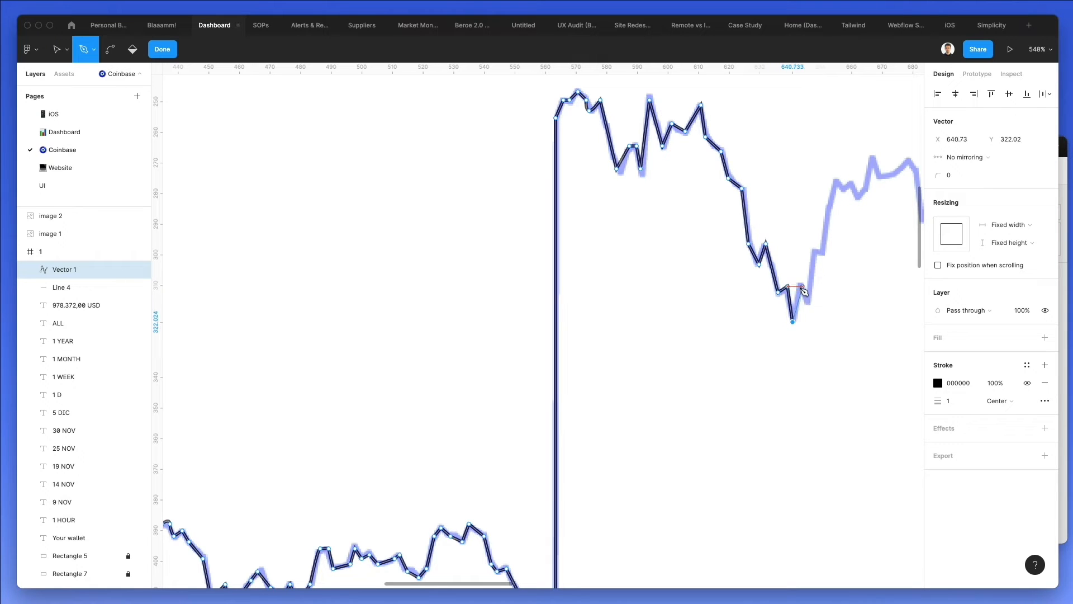
click(823, 252)
scroll(824, 255, right, 5)
scroll(824, 255, right, 3)
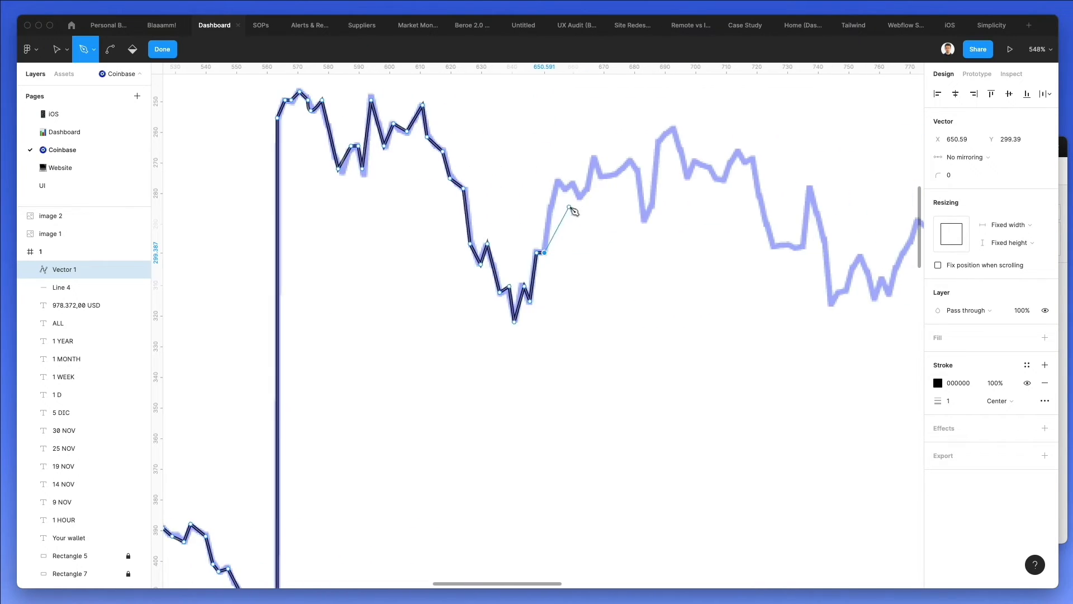
click(553, 180)
click(562, 190)
click(571, 186)
click(587, 186)
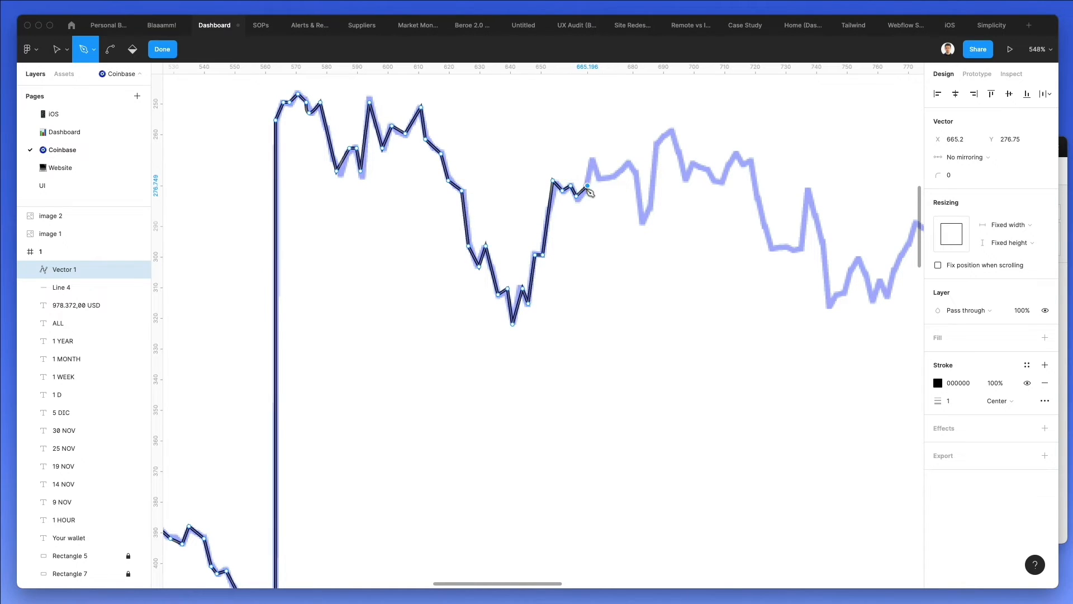
click(594, 158)
click(602, 180)
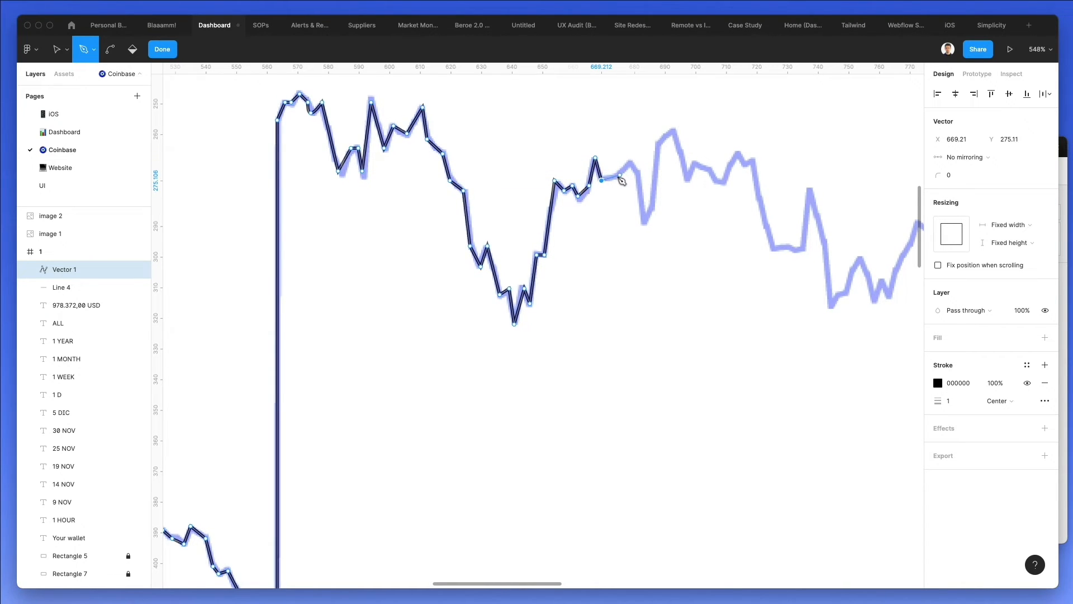
Trace the narrow dip near X 683 and the following high peak, continuing to the peak at about X 714.
click(618, 176)
click(631, 164)
click(638, 170)
click(645, 221)
click(653, 209)
click(659, 142)
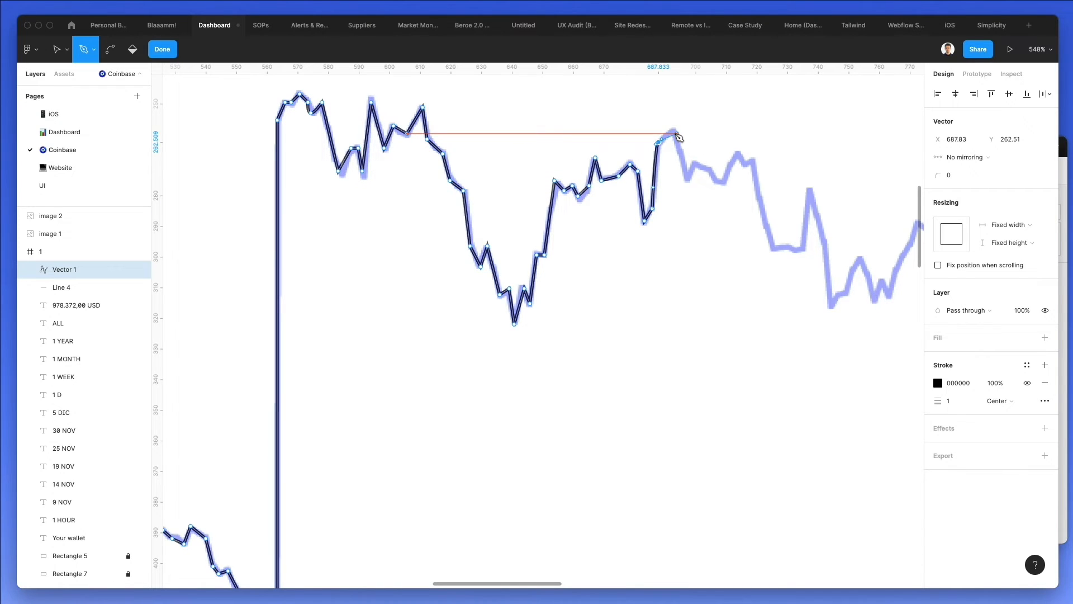
click(677, 134)
click(685, 165)
click(687, 181)
click(697, 166)
click(711, 170)
click(716, 182)
click(723, 186)
click(739, 154)
Extend the path down the drop, over the sharp peak near X 737 and into the valley near X 744.
scroll(738, 159, right, 8)
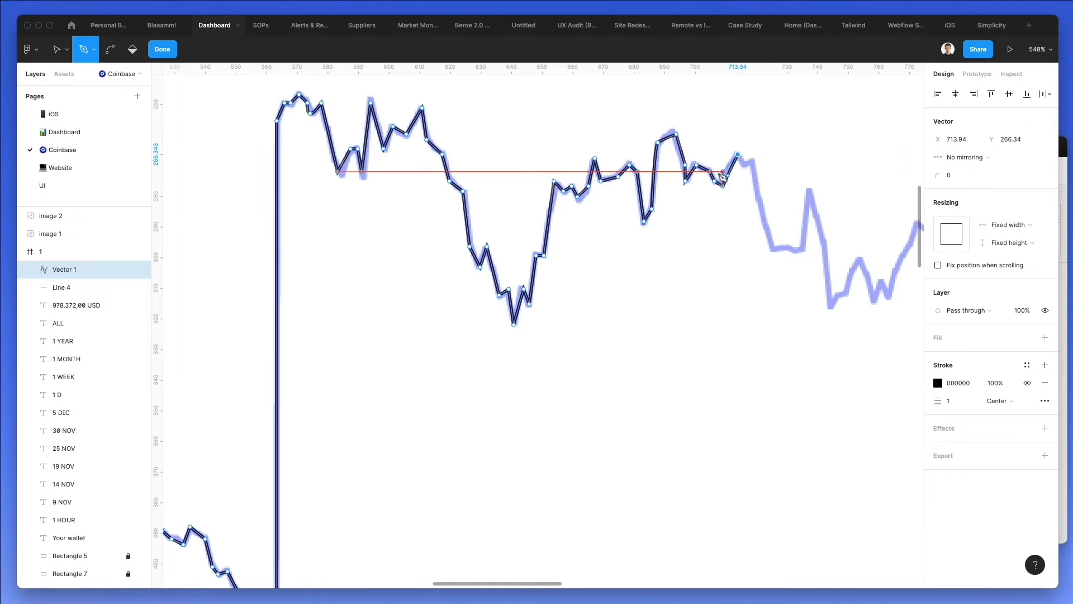
click(514, 165)
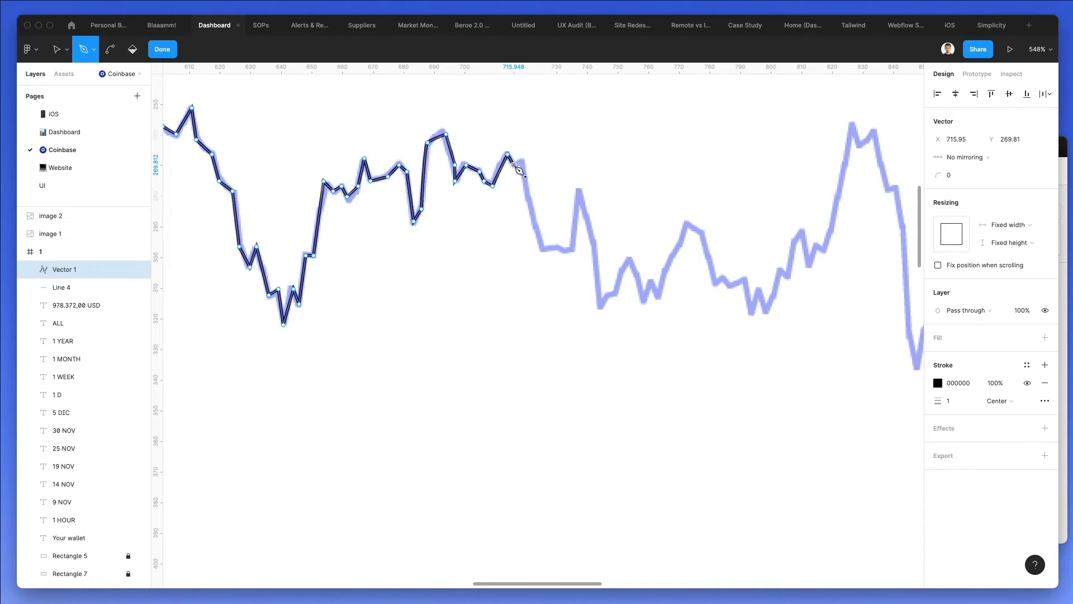
click(542, 252)
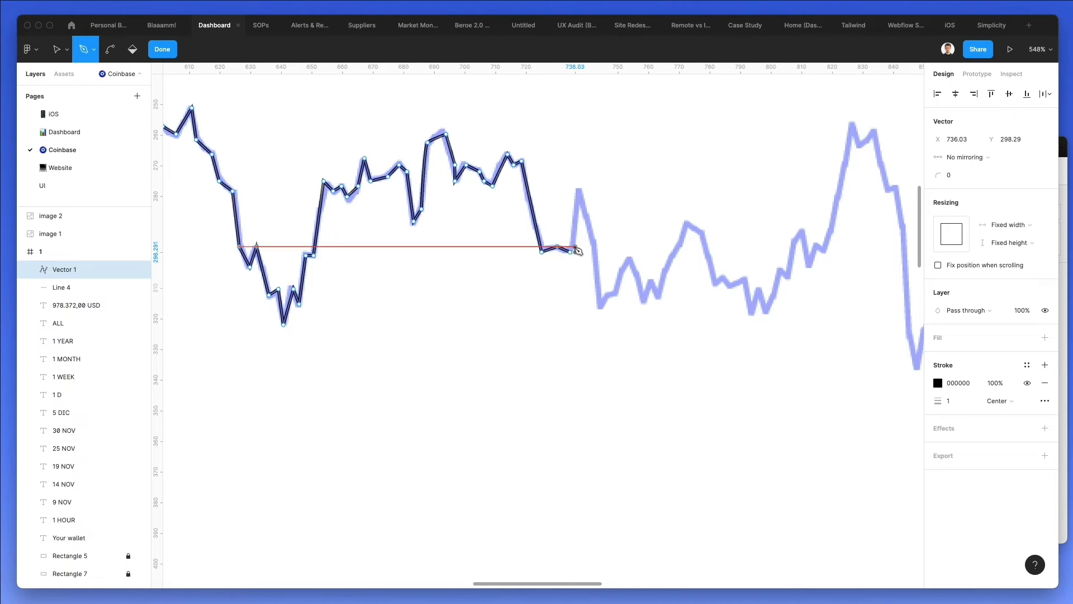
click(579, 186)
click(594, 241)
click(601, 304)
Trace the small zigzags and the peak near X 773, ending on its falling side at about X 781.
click(608, 295)
click(616, 295)
click(623, 268)
click(629, 259)
click(644, 304)
click(654, 278)
click(657, 297)
click(666, 268)
click(682, 246)
click(687, 222)
click(702, 232)
click(714, 280)
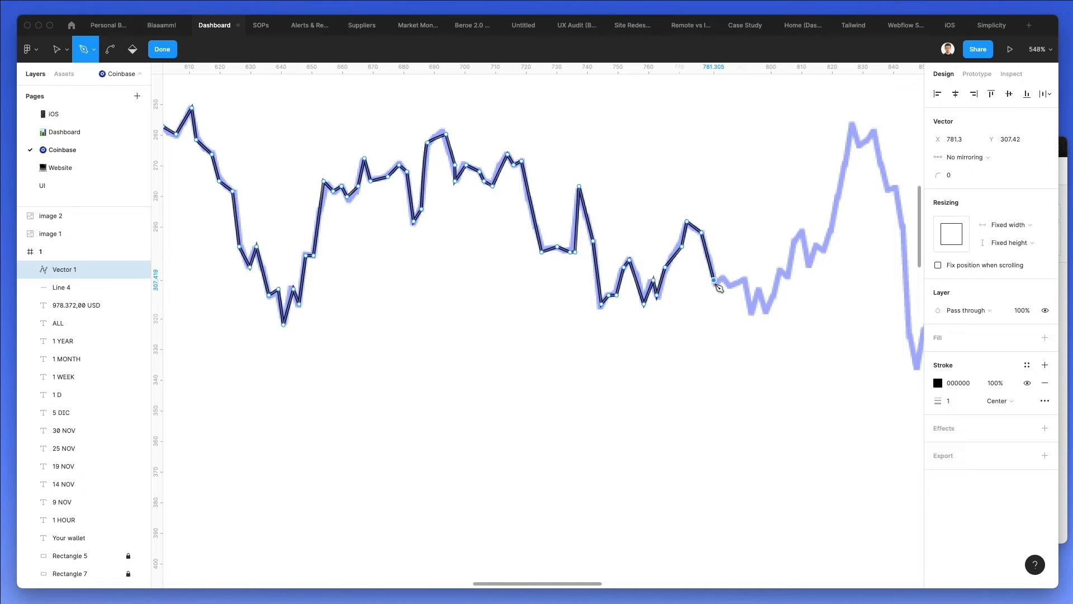
Trace the low double dip and the following rise of the chart line to about X 815.
click(746, 279)
click(749, 314)
click(759, 289)
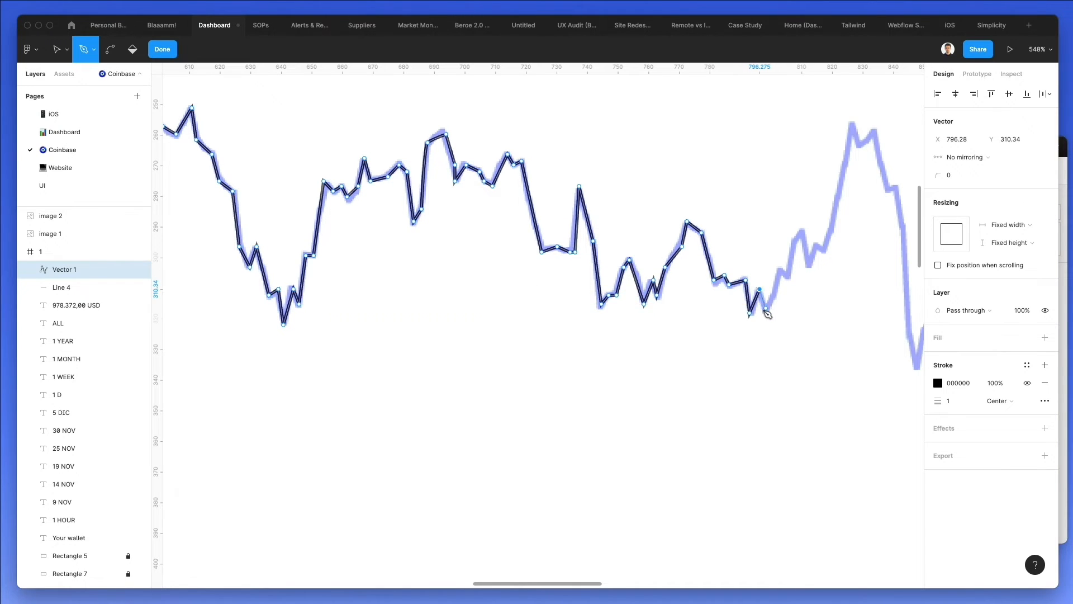
click(776, 295)
click(780, 271)
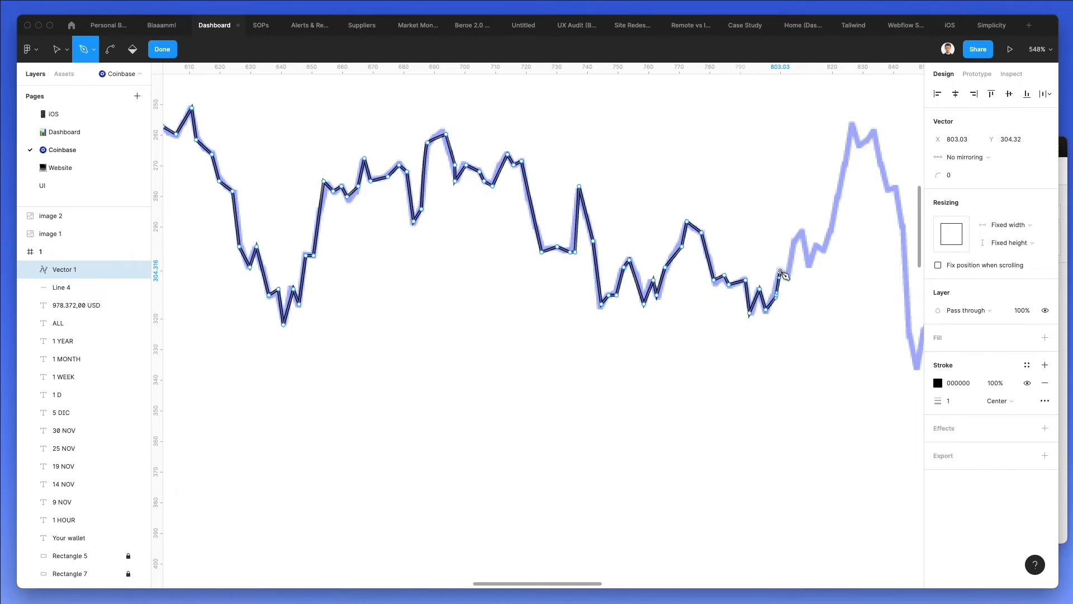
click(787, 275)
click(804, 229)
click(811, 269)
click(817, 247)
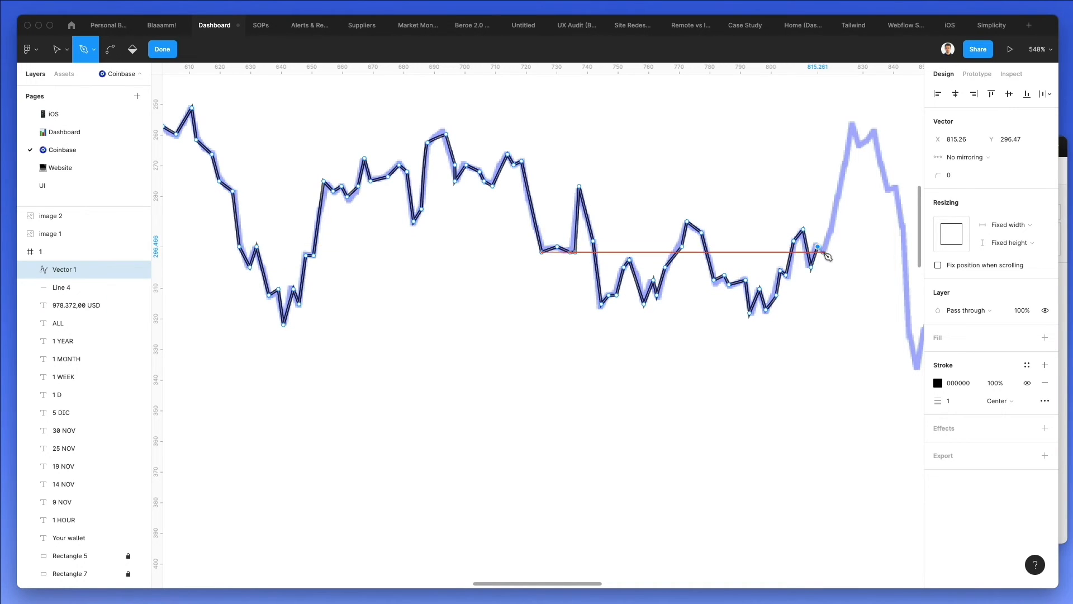
Trace the chart line over the tall peak near X 827 and down the steep drop to about X 848, Y 337.
click(853, 125)
click(861, 146)
click(875, 133)
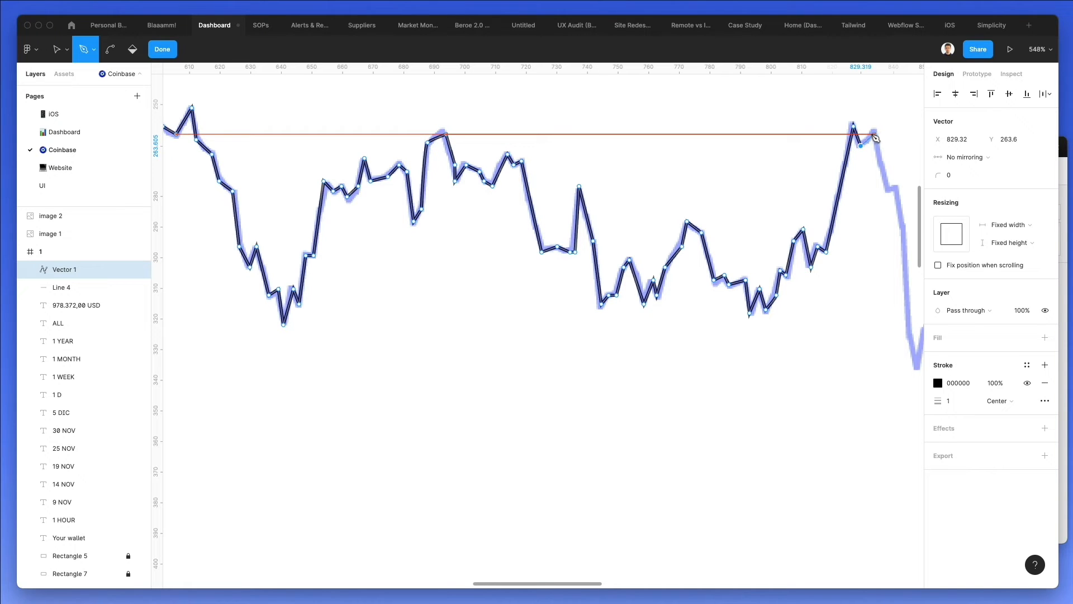
click(888, 190)
scroll(890, 194, right, 5)
scroll(890, 194, right, 10)
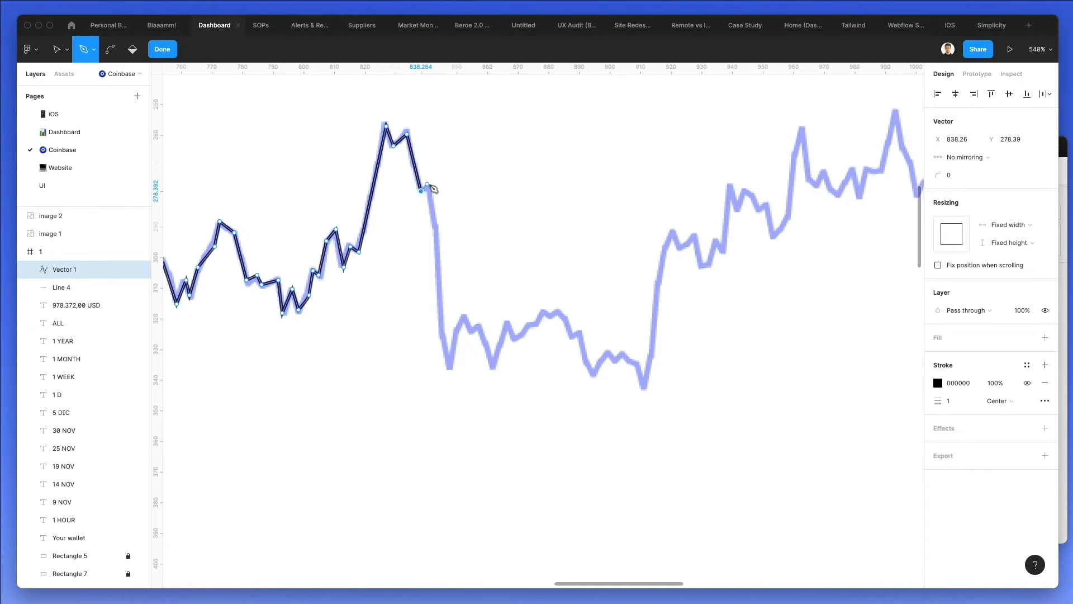
click(433, 183)
click(441, 226)
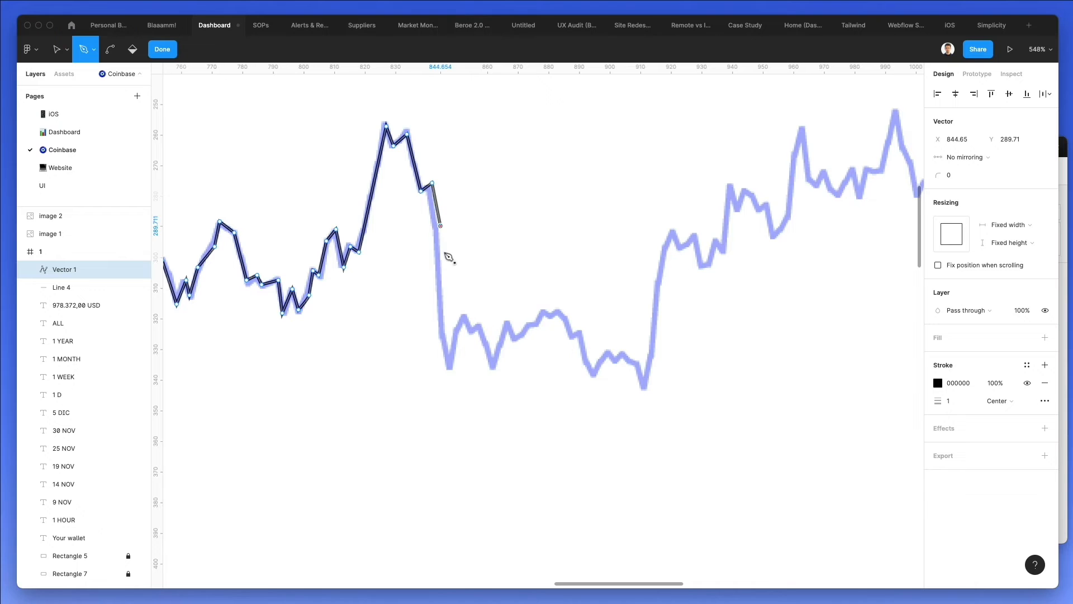
click(441, 339)
click(451, 370)
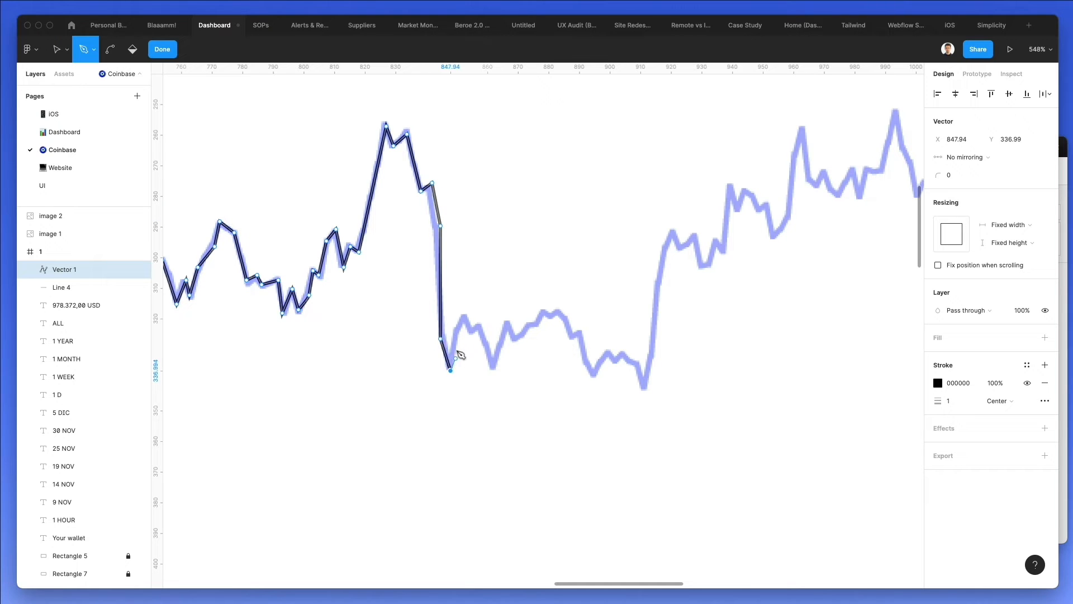
Trace the chart line up to the small peak near X 853 and down into the dip near X 862.
click(460, 328)
click(466, 312)
click(472, 332)
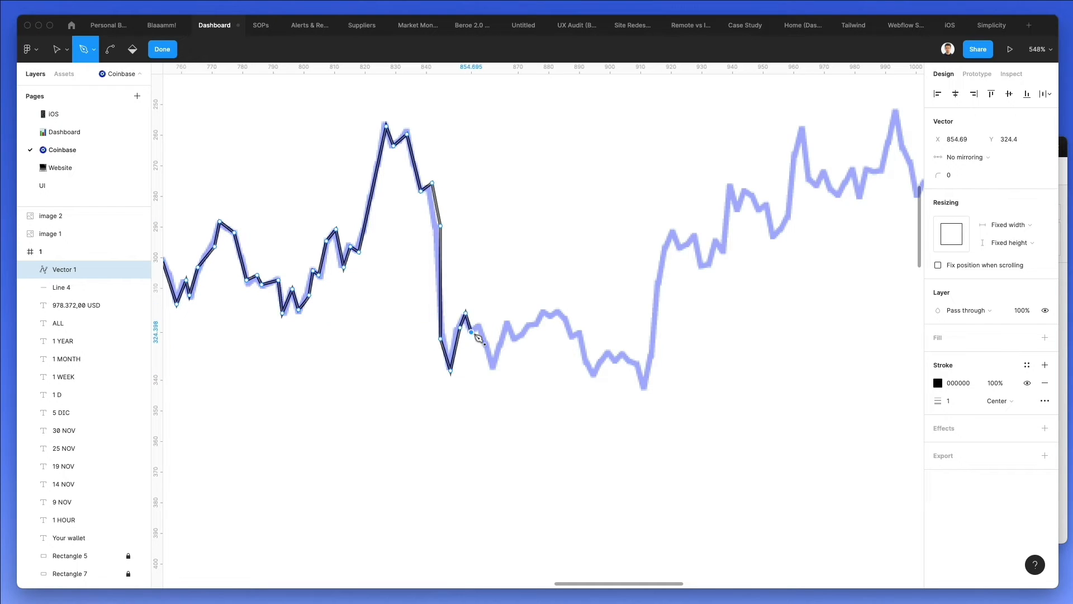
click(492, 370)
Extend the path over the small peak near X 867 and the low hump, ending on its falling side near X 890.
click(508, 321)
click(532, 324)
click(539, 323)
click(546, 309)
click(559, 309)
click(570, 338)
click(581, 332)
Trace the dip near X 895 and the small bumps, ending at the low point near X 910, Y 341.
click(588, 363)
click(596, 377)
click(608, 354)
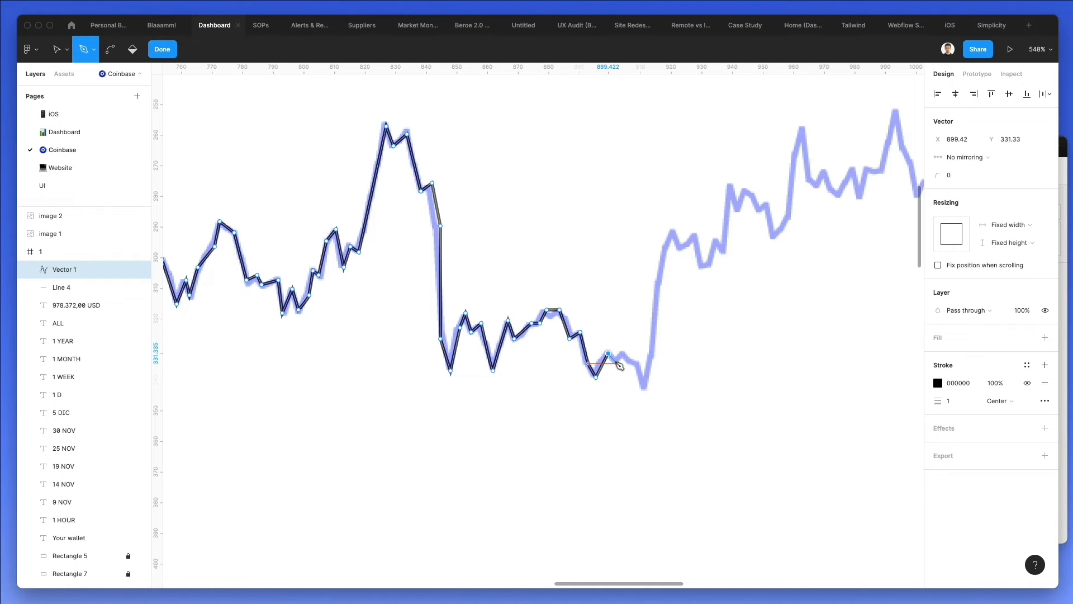
click(638, 363)
click(641, 383)
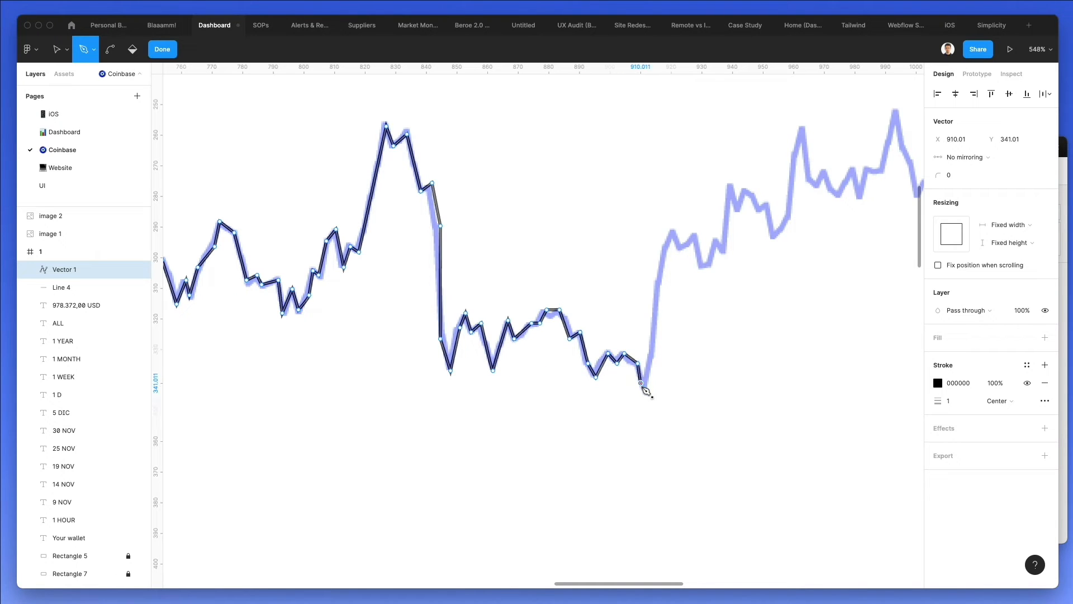
Trace the steep rise to the peak near X 920 and the following descent to about X 930, Y 302.
click(655, 332)
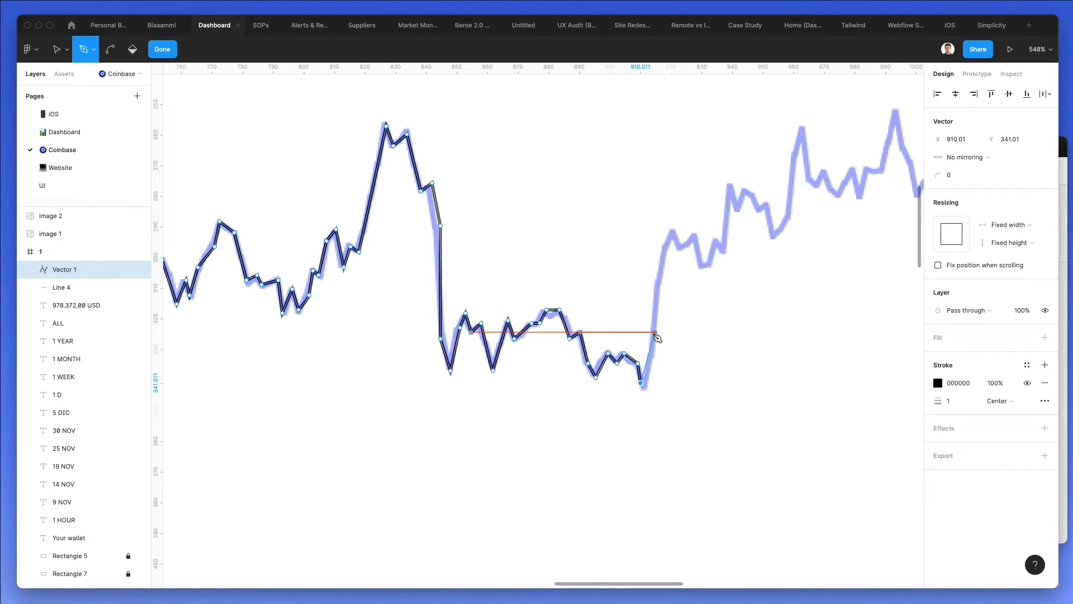
click(660, 275)
click(670, 229)
click(683, 246)
click(694, 236)
click(701, 262)
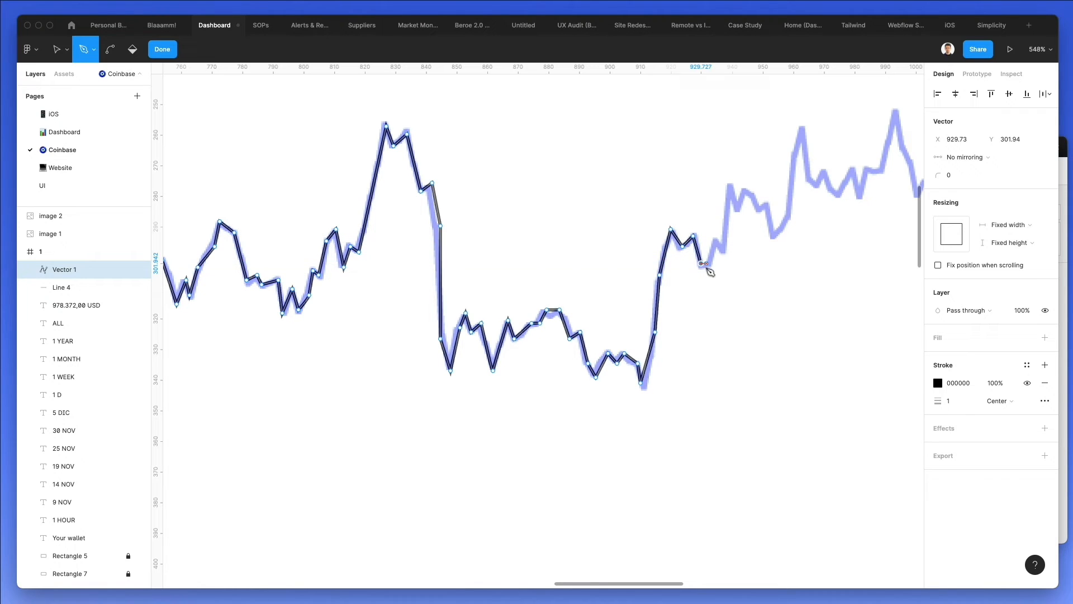
Extend the path over the bump near X 934 and the peak near X 939 to about X 945, Y 278.
click(711, 260)
click(715, 240)
click(721, 252)
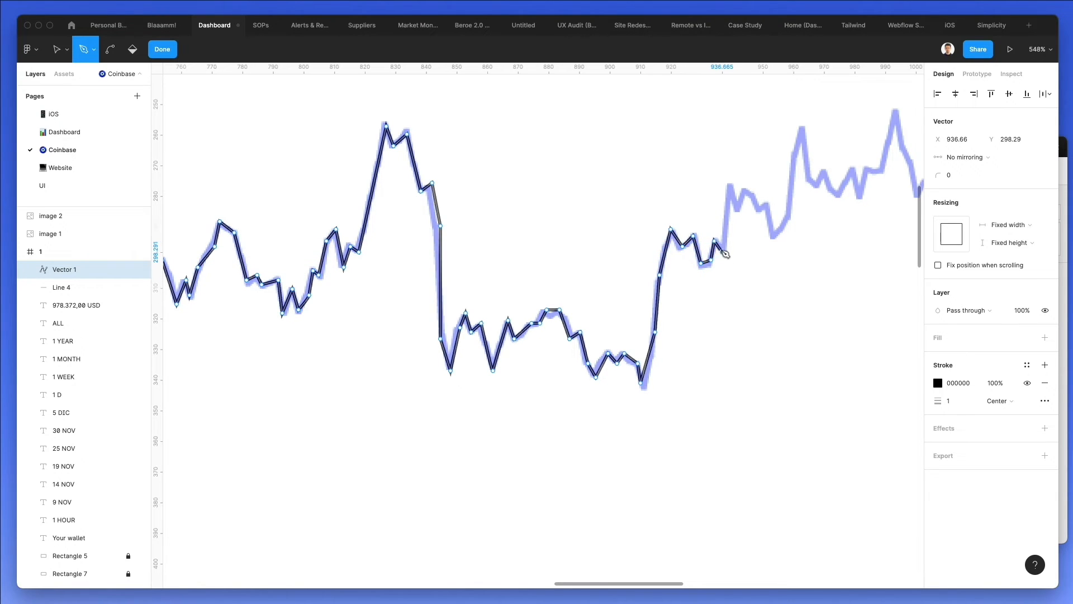
click(730, 183)
scroll(716, 192, right, 5)
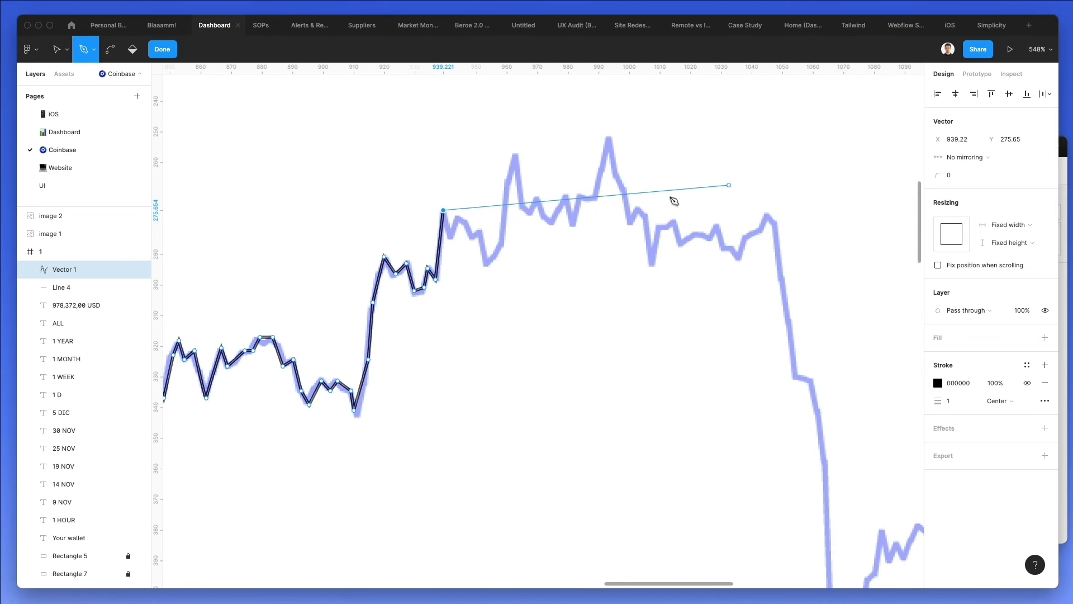
click(455, 240)
click(460, 216)
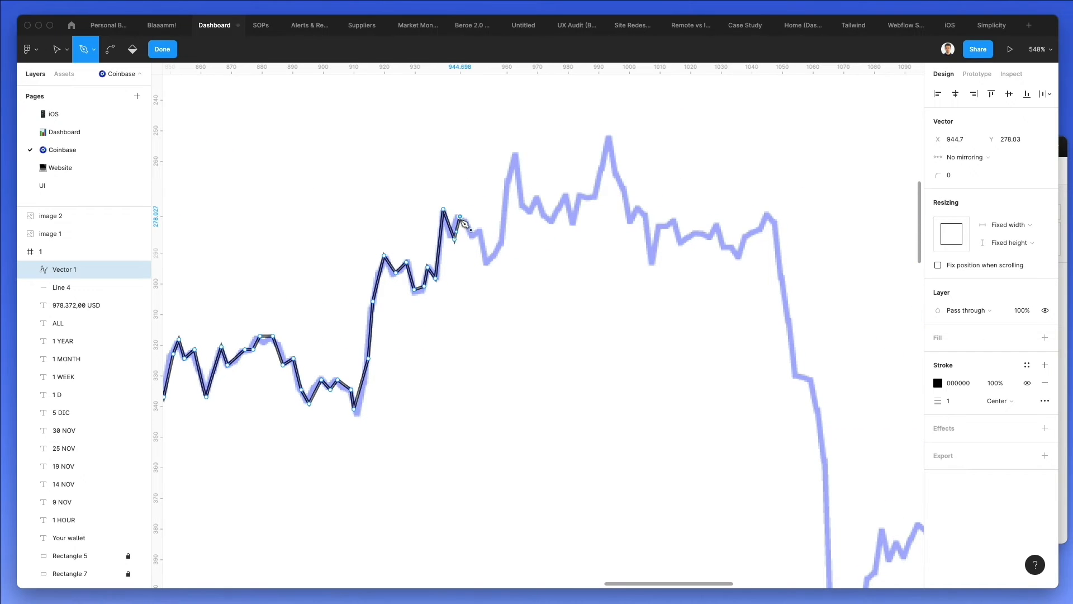
Trace the valley near X 954 and the climb to the sharp peak near X 963.
click(471, 234)
click(479, 231)
click(487, 263)
click(500, 245)
click(506, 180)
click(514, 155)
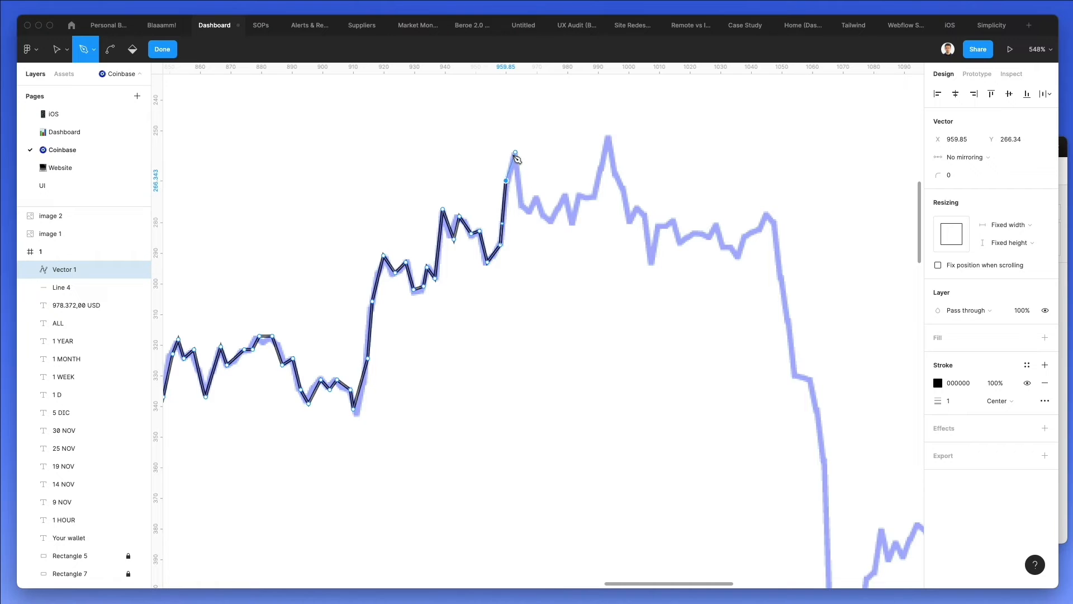
Trace the fall from the sharp peak and the zigzags to about X 984, Y 271.
click(522, 209)
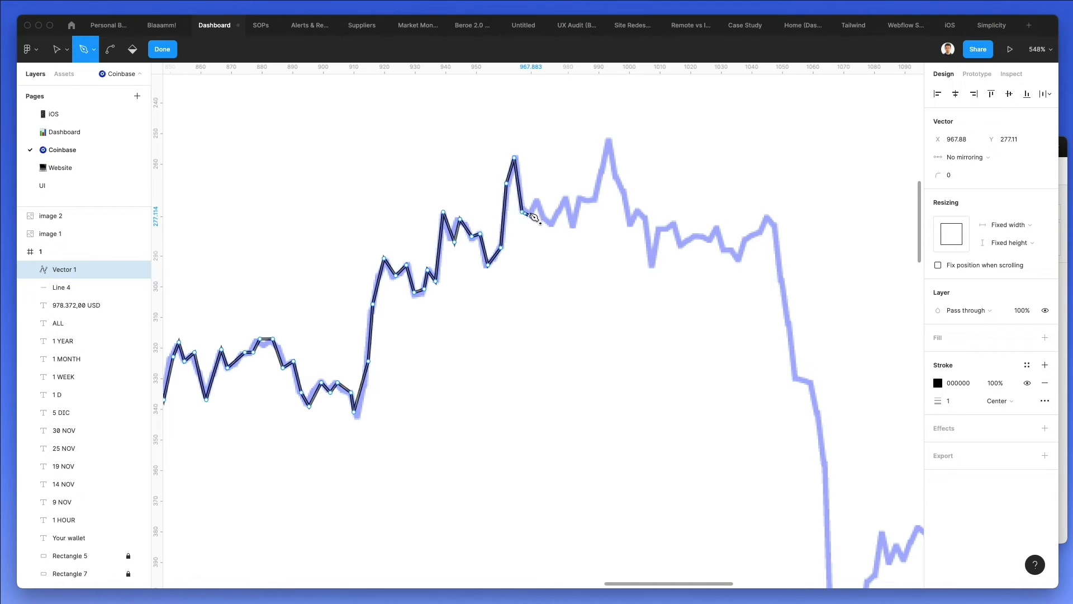
click(547, 221)
click(567, 198)
click(573, 228)
click(582, 196)
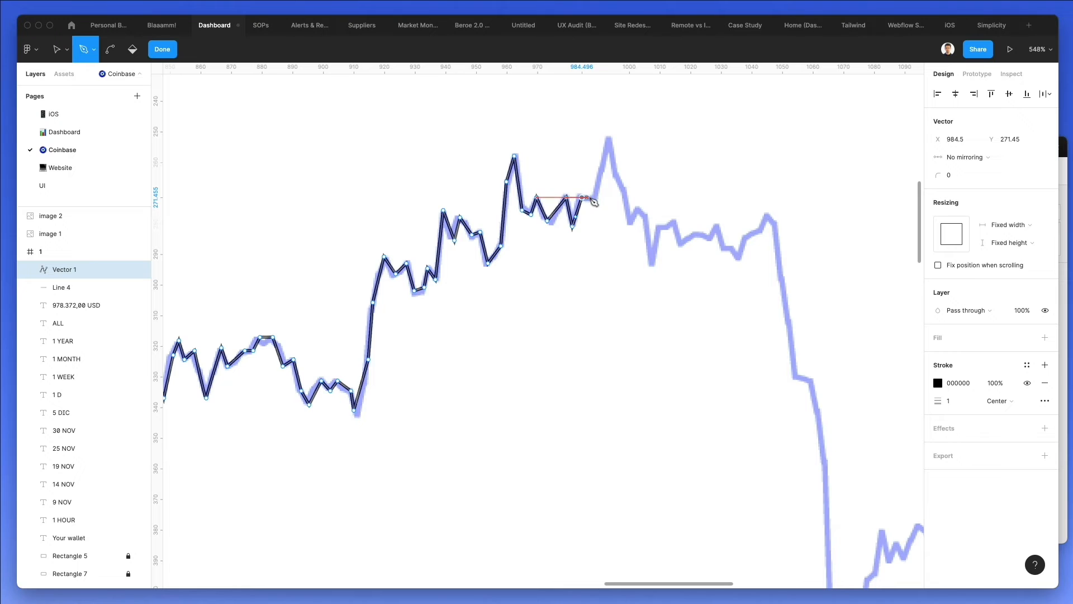
Trace the tallest peak near X 993 and its jagged descent through the dip near X 1007 to about X 1010.
click(608, 135)
click(620, 187)
click(623, 200)
click(629, 225)
click(638, 204)
click(646, 216)
click(651, 262)
click(660, 224)
Trace the uneven plateau with its bump near X 1028 and dip near X 1035, ending at about X 1039, Y 284.
scroll(663, 226, up, 1)
click(675, 219)
click(682, 248)
click(698, 238)
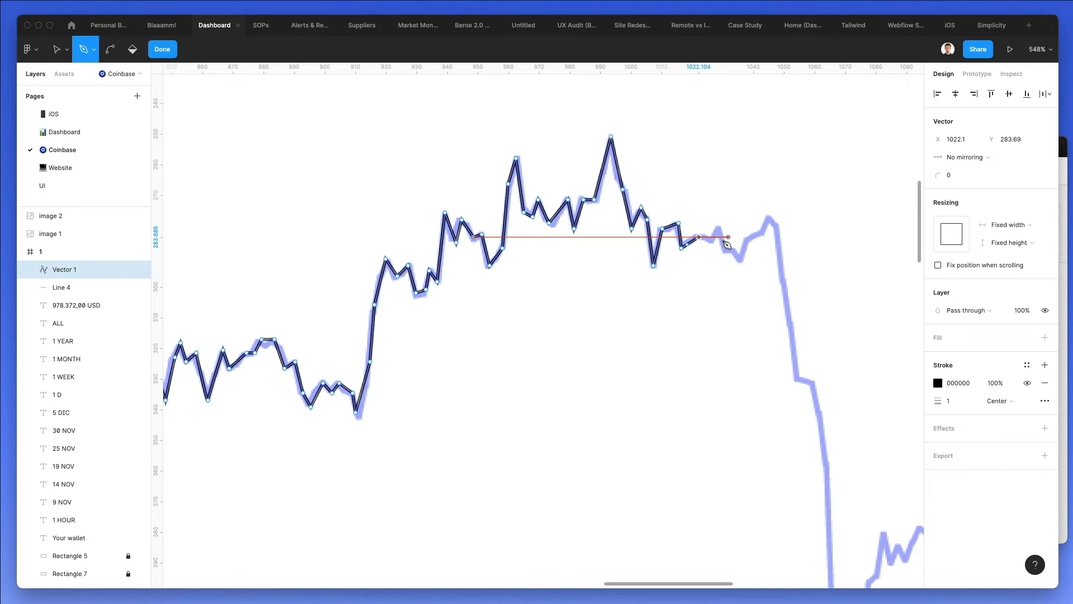
click(714, 242)
click(719, 227)
click(729, 247)
scroll(738, 257, up, 1)
click(742, 259)
click(753, 237)
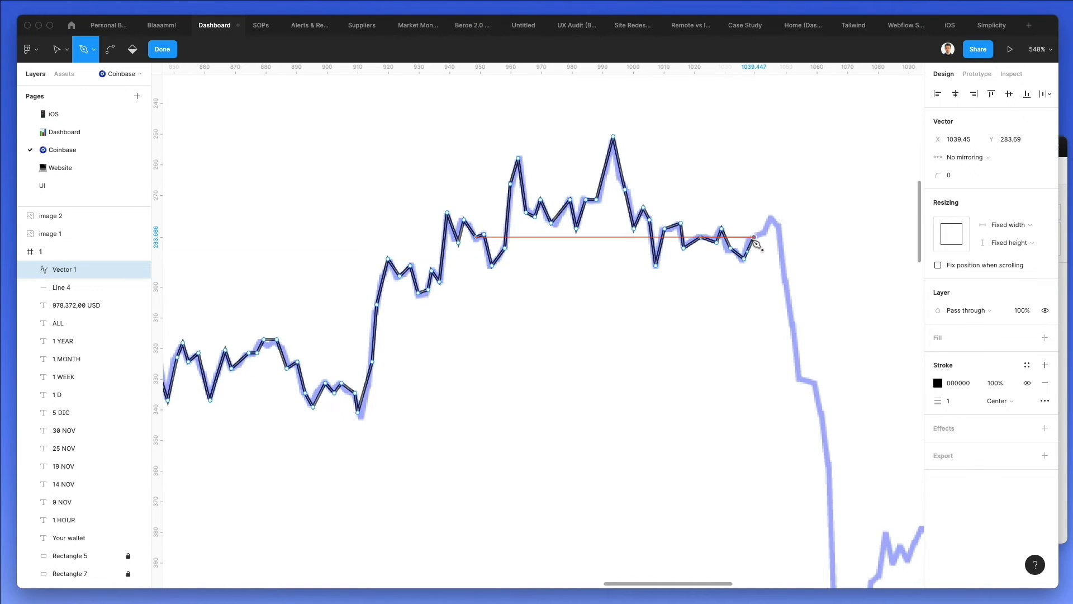
Extend the path over the last plateau peak to about X 1048, Y 279, at the start of the long drop.
click(765, 235)
scroll(771, 229, up, 2)
click(775, 215)
click(781, 226)
scroll(780, 229, right, 5)
scroll(780, 230, down, 2)
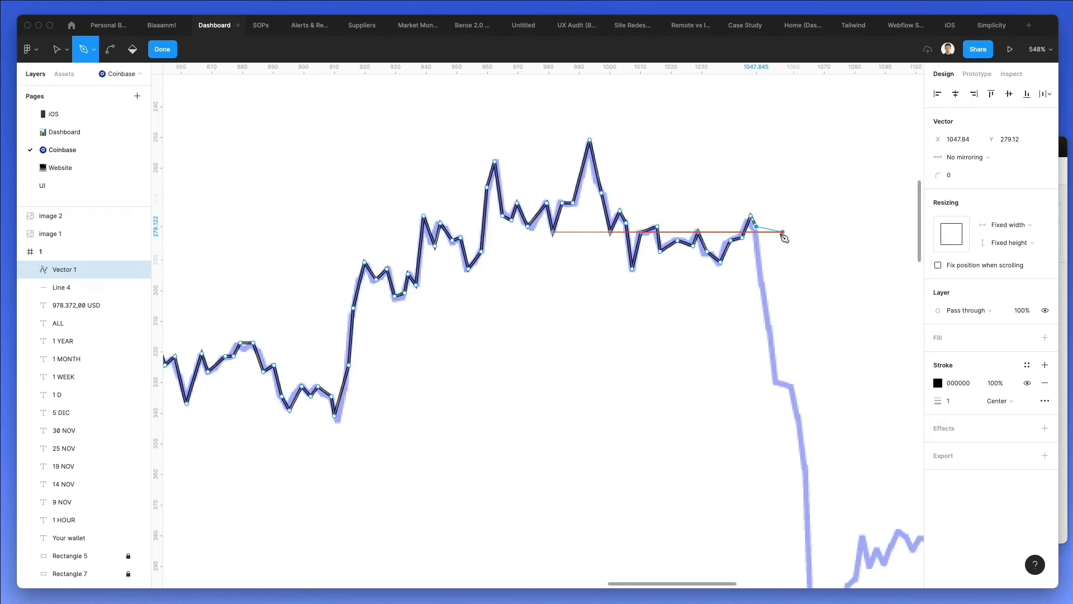
Trace the long steep drop with its ledge near X 1060 down to the lowest point near X 1073.
click(501, 273)
click(521, 280)
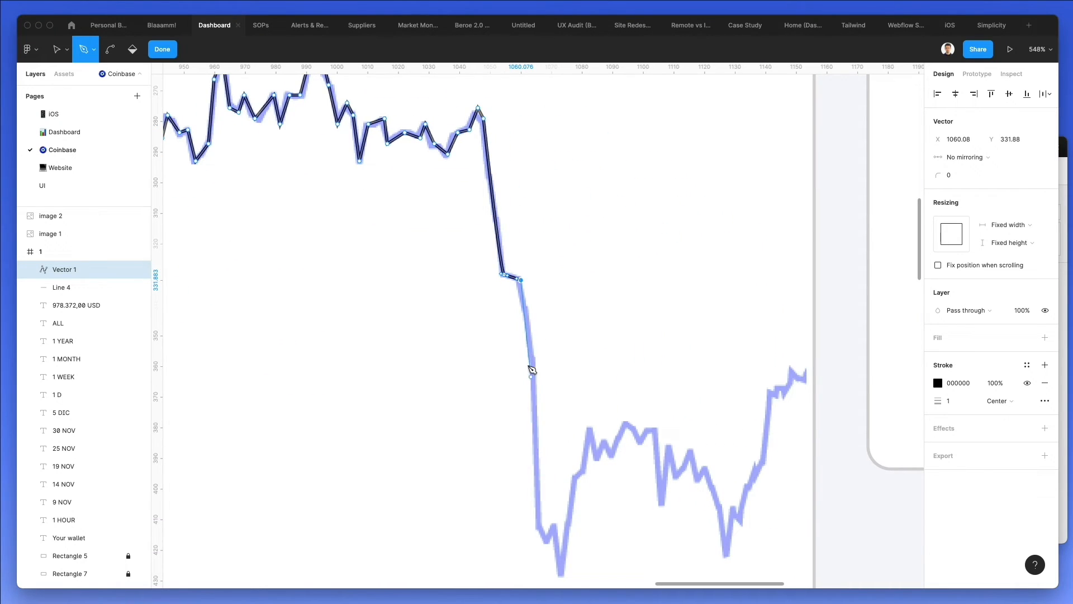
click(535, 368)
click(535, 524)
click(545, 543)
click(556, 524)
click(561, 574)
Trace the recovery to about X 1084, Y 380 and over the next peak to about X 1099, Y 384.
click(570, 507)
click(574, 477)
click(584, 468)
click(593, 429)
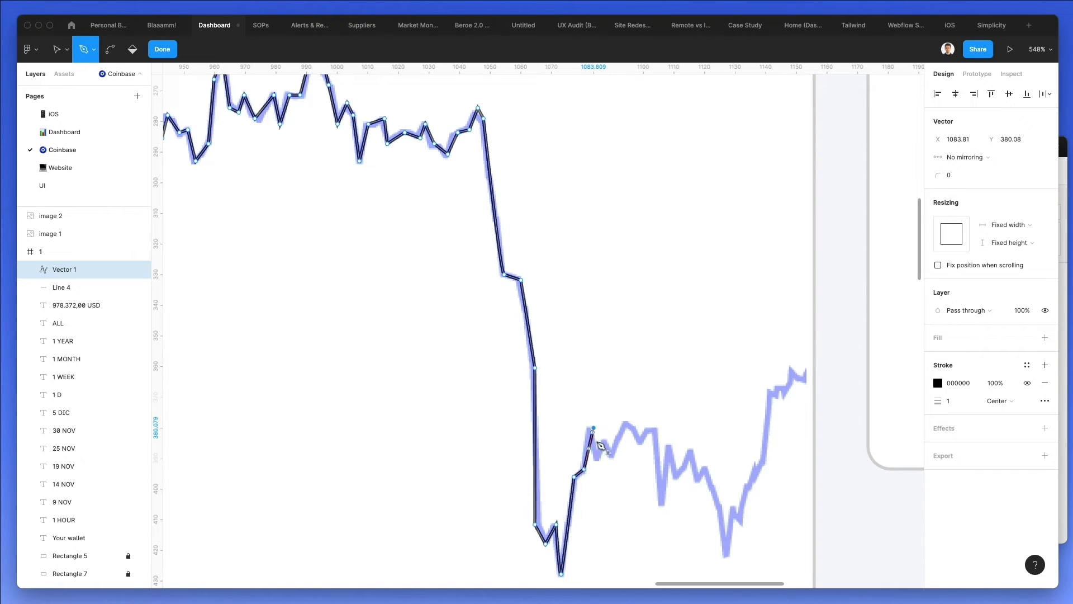
click(595, 459)
click(626, 419)
click(639, 439)
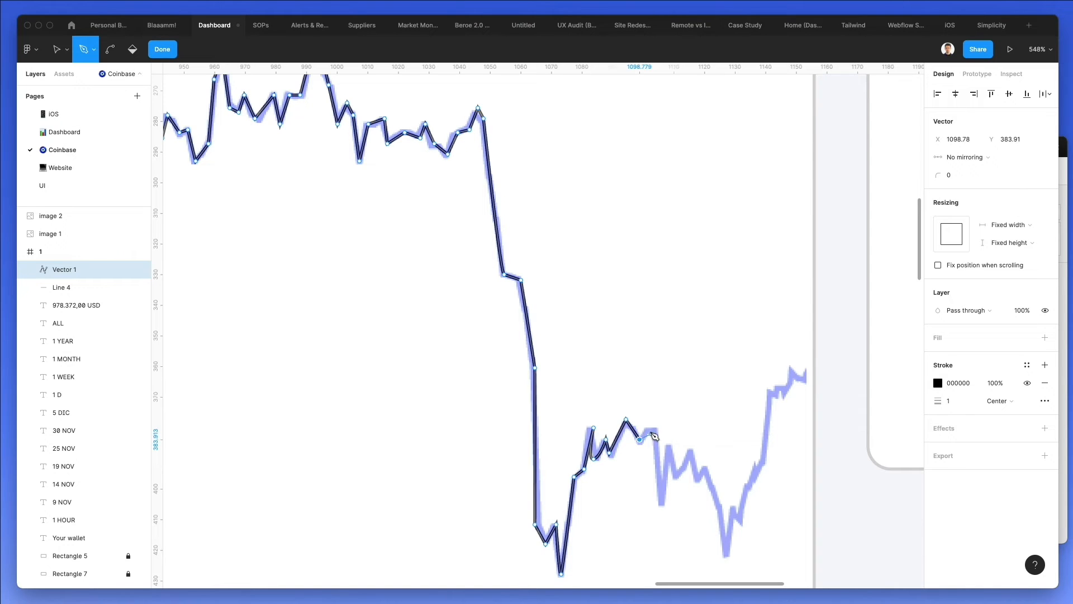
Trace the sharp drop near X 1106 and the zigzags after it to about X 1121.
click(657, 429)
click(661, 503)
click(669, 440)
click(677, 480)
click(691, 449)
click(696, 476)
click(708, 465)
Trace the deep dip near X 1127 and the final rise to the card's edge, and finish the vector path.
click(726, 554)
click(733, 503)
click(741, 524)
click(763, 459)
click(774, 390)
click(790, 368)
click(804, 379)
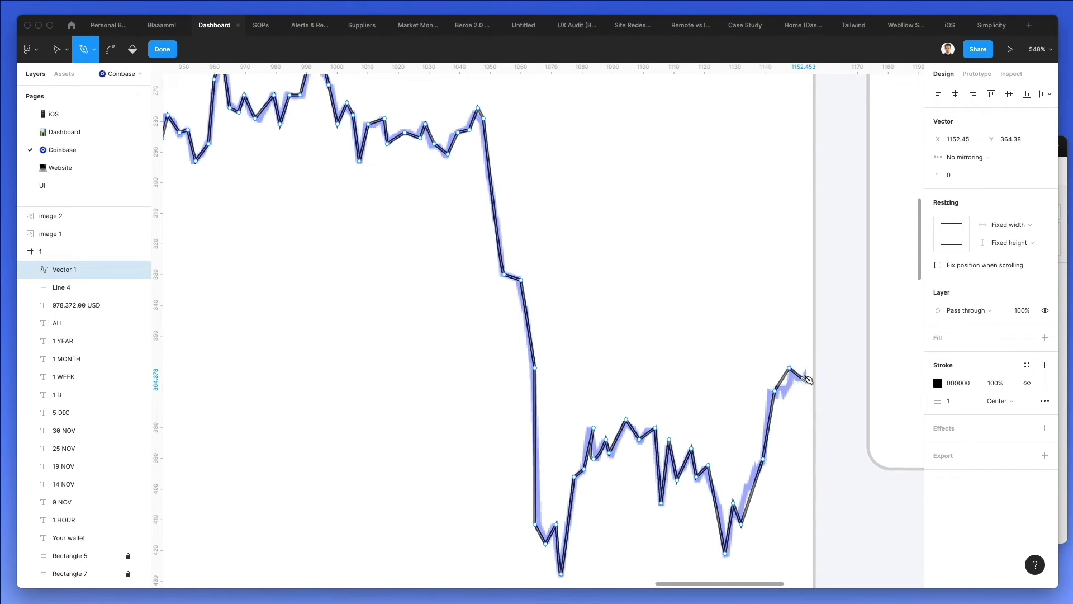
click(813, 360)
key(Escape)
scroll(706, 350, down, 10)
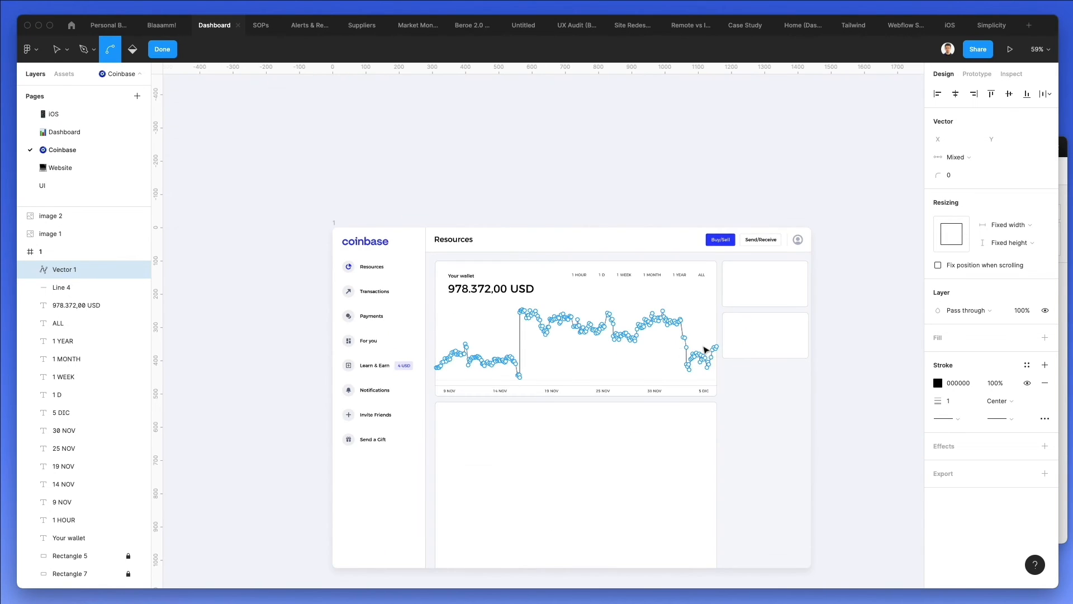
scroll(615, 358, up, 6)
key(Escape)
key(Escape)
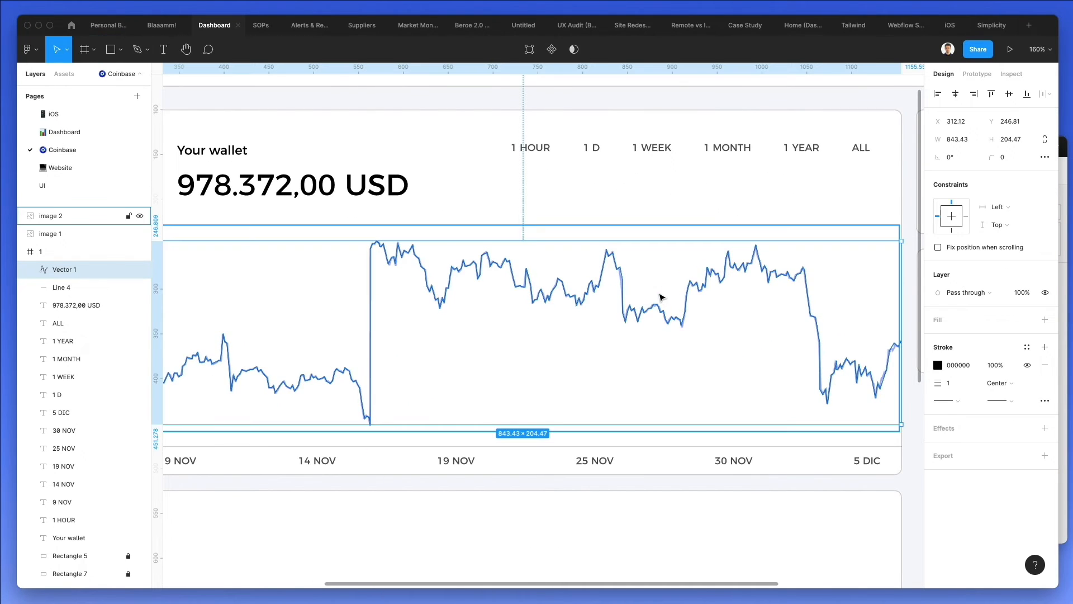
Move the traced line straight up to Y 189.55, clear of the reference, and set image 2's opacity to 100%.
drag(667, 301, 668, 251)
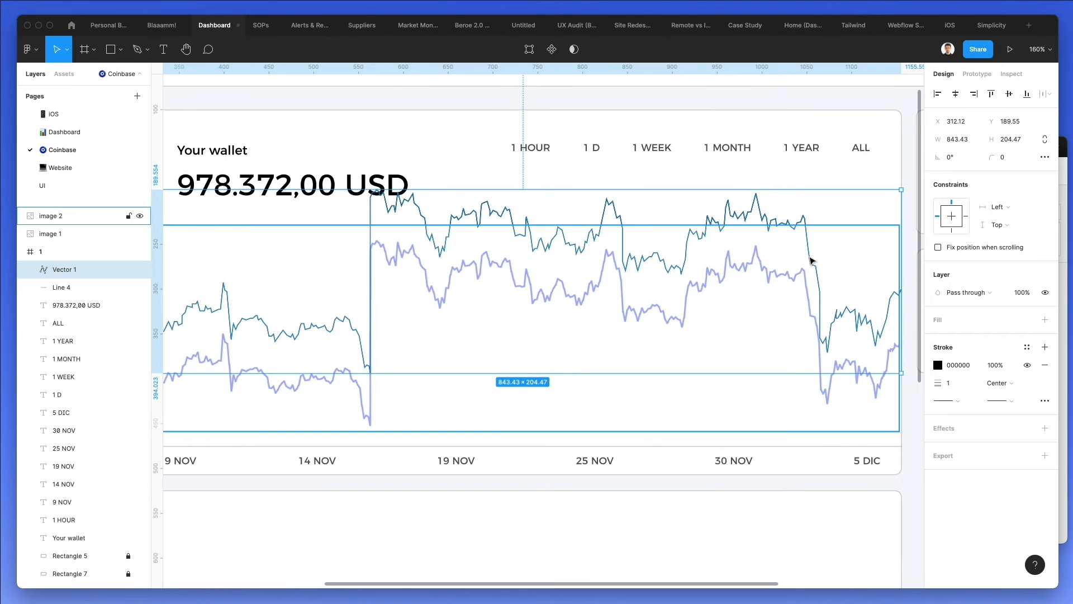
click(698, 370)
key(0)
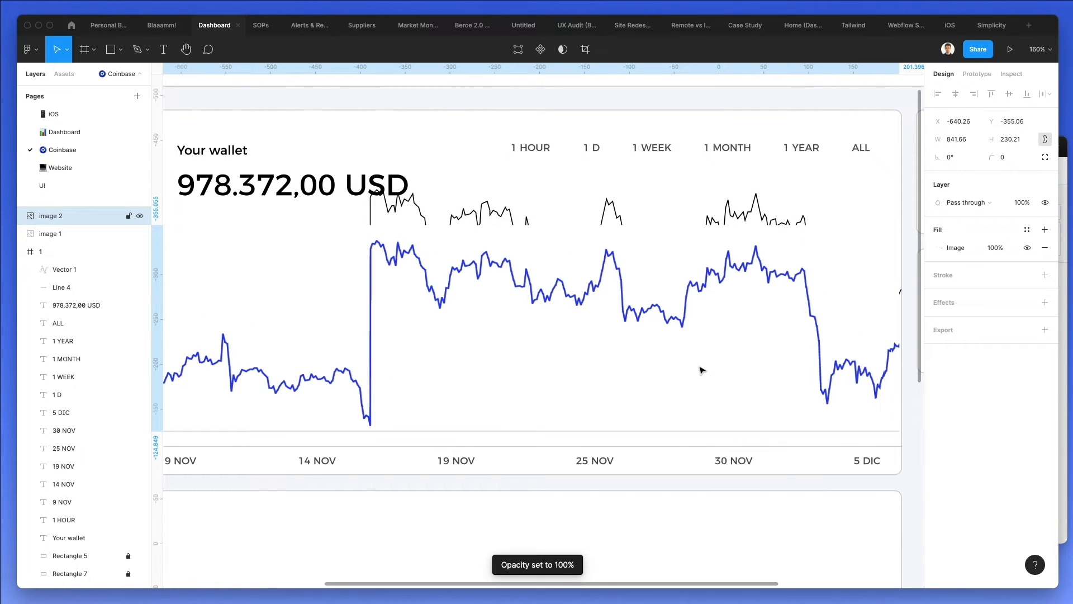
Move Vector 1 out of frame 1 to the top of the layer order, above image 2.
click(492, 208)
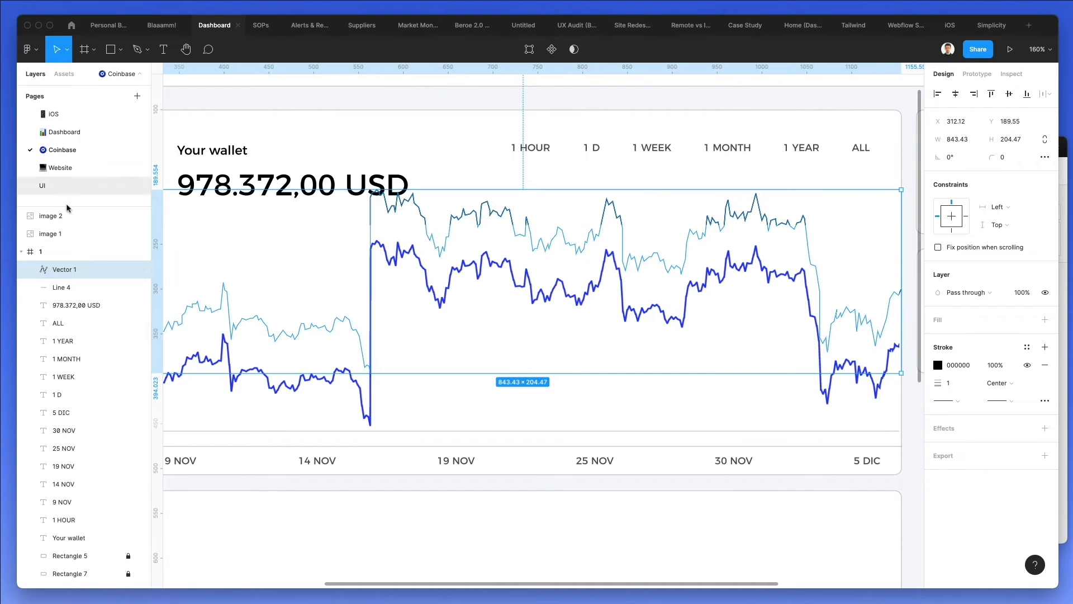
drag(56, 236, 56, 237)
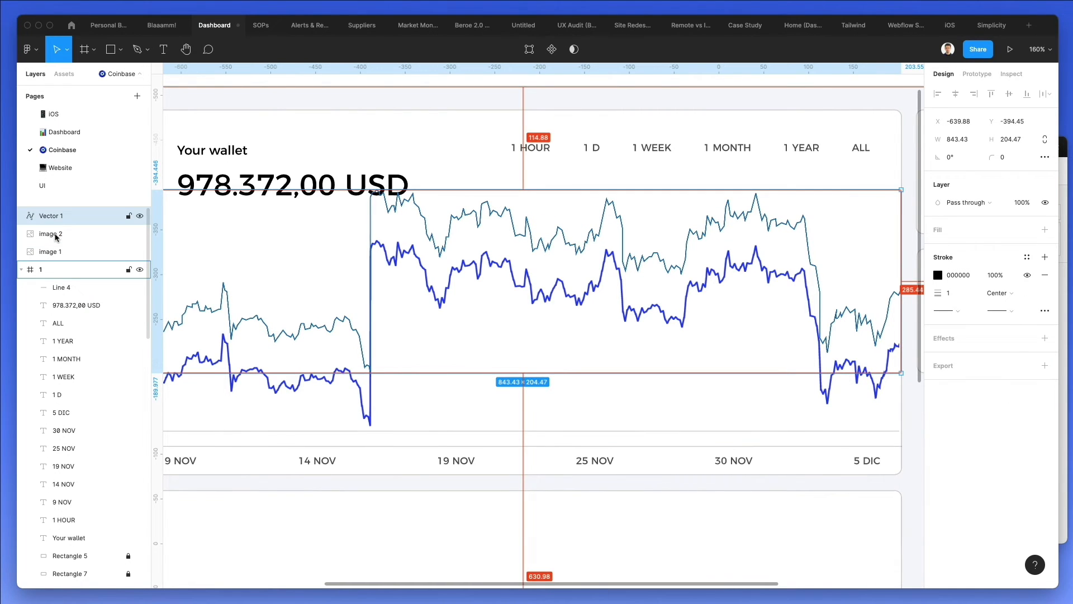
Sample the reference line's blue as Vector 1's stroke color and set the stroke width to 2.
scroll(455, 247, up, 5)
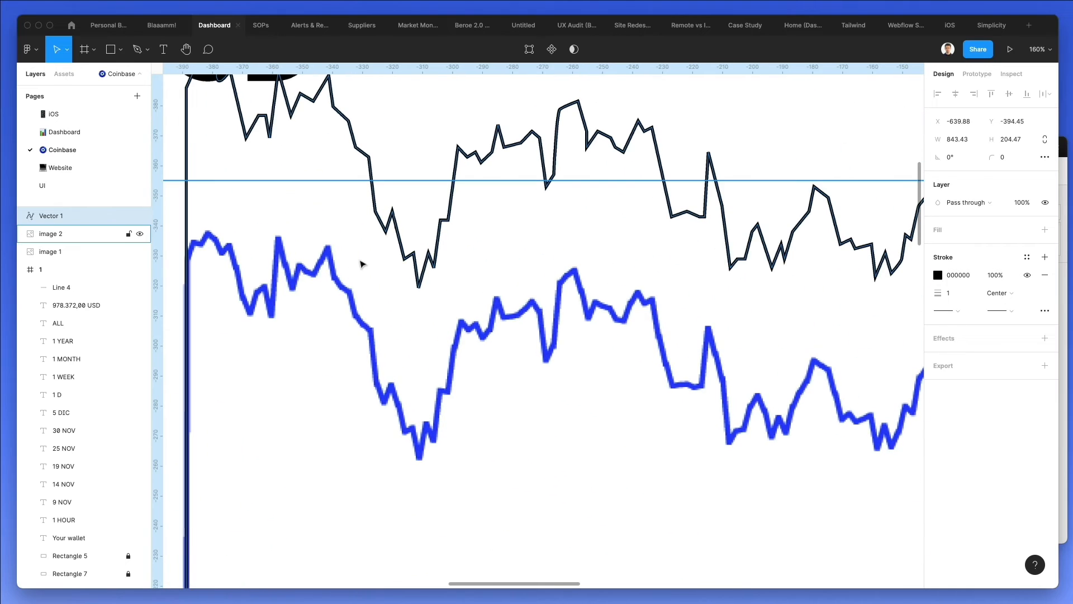
key(i)
click(333, 255)
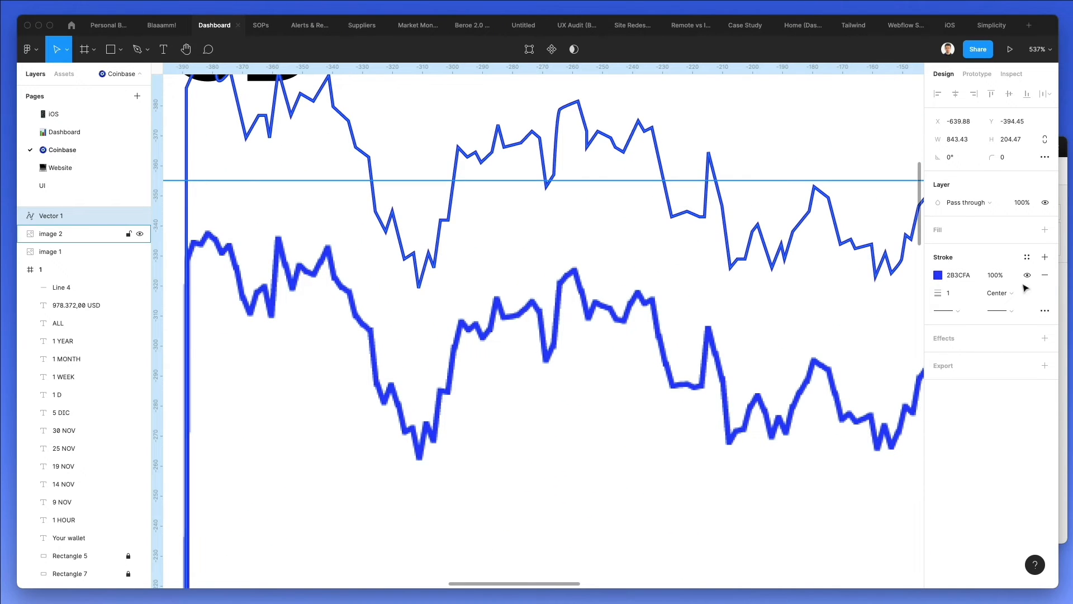
key(Up)
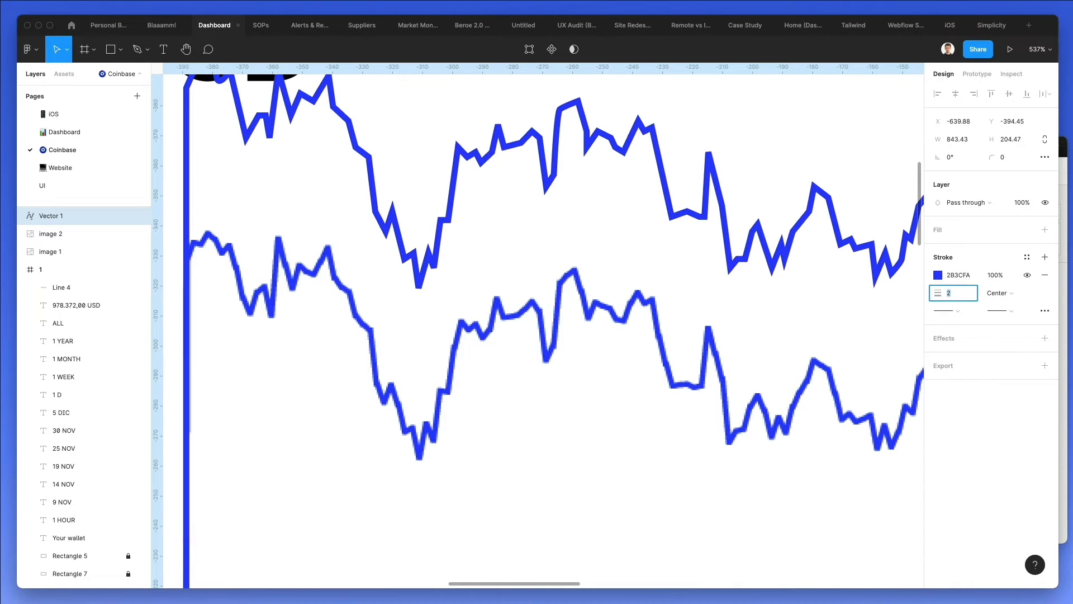
Set Vector 1's stroke join to Round in the advanced stroke settings.
scroll(909, 242, down, 1)
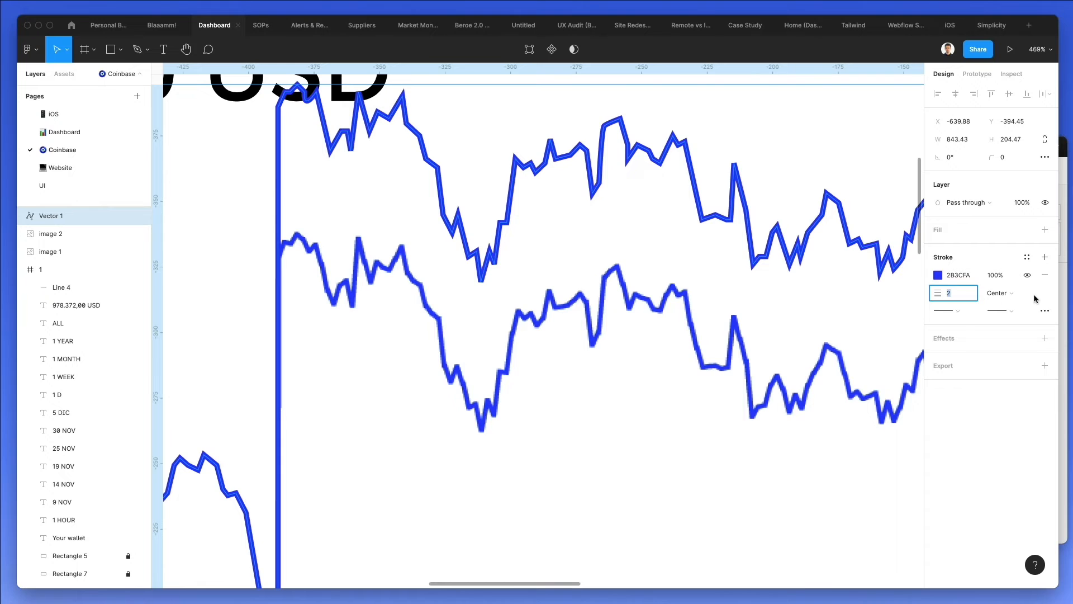
click(1043, 311)
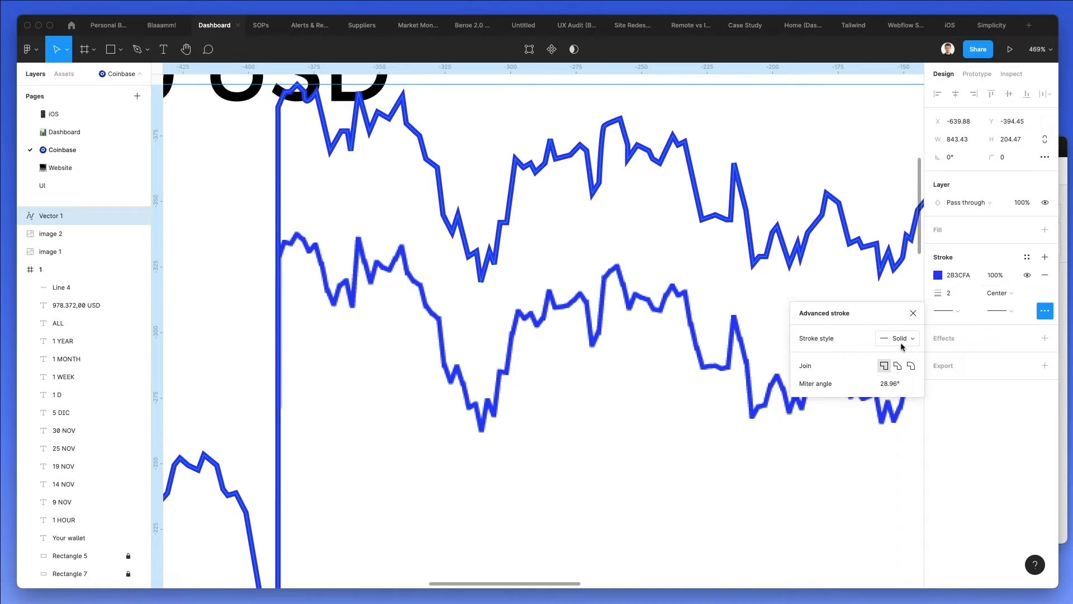
click(910, 366)
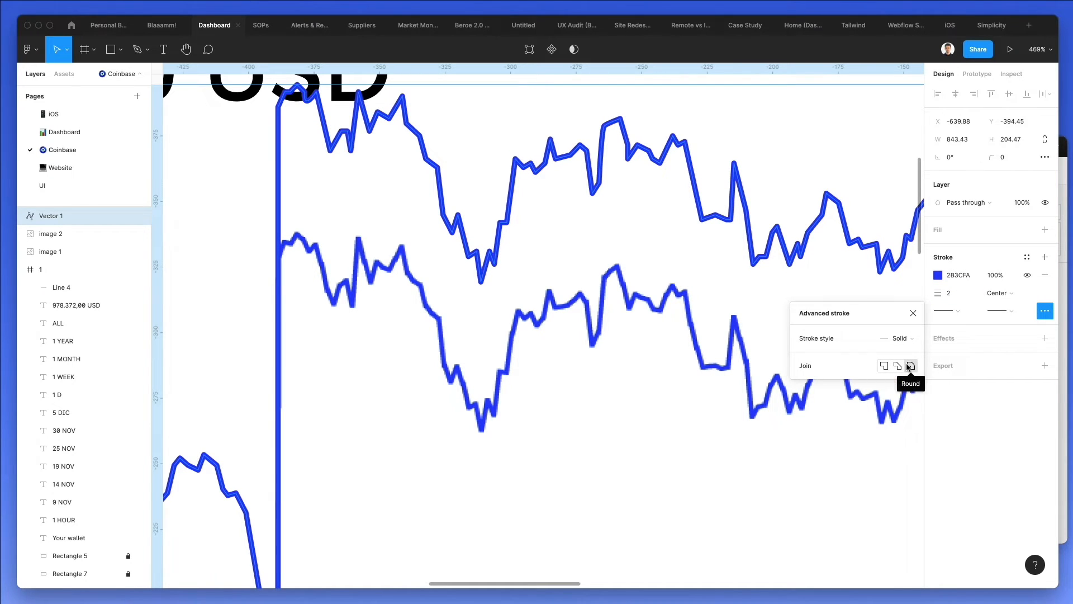
Delete the reference chart image 2 beneath the traced line.
scroll(462, 360, down, 10)
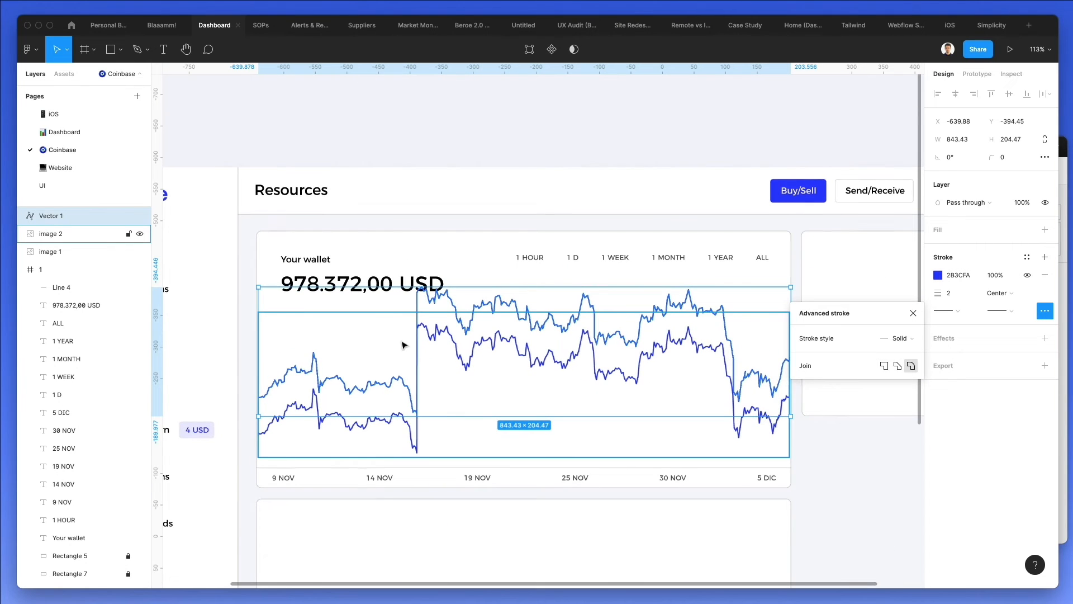
click(379, 435)
key(Delete)
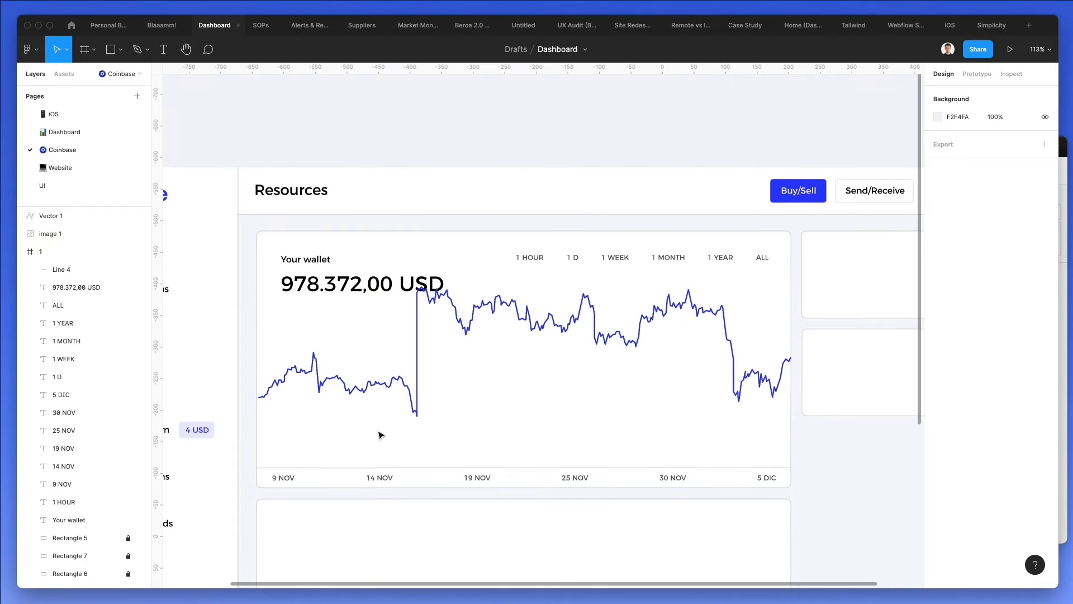
Extend Vector 1's starting point horizontally to the wallet card's outer edge, setting the point at X -641.88.
click(412, 389)
scroll(313, 395, up, 10)
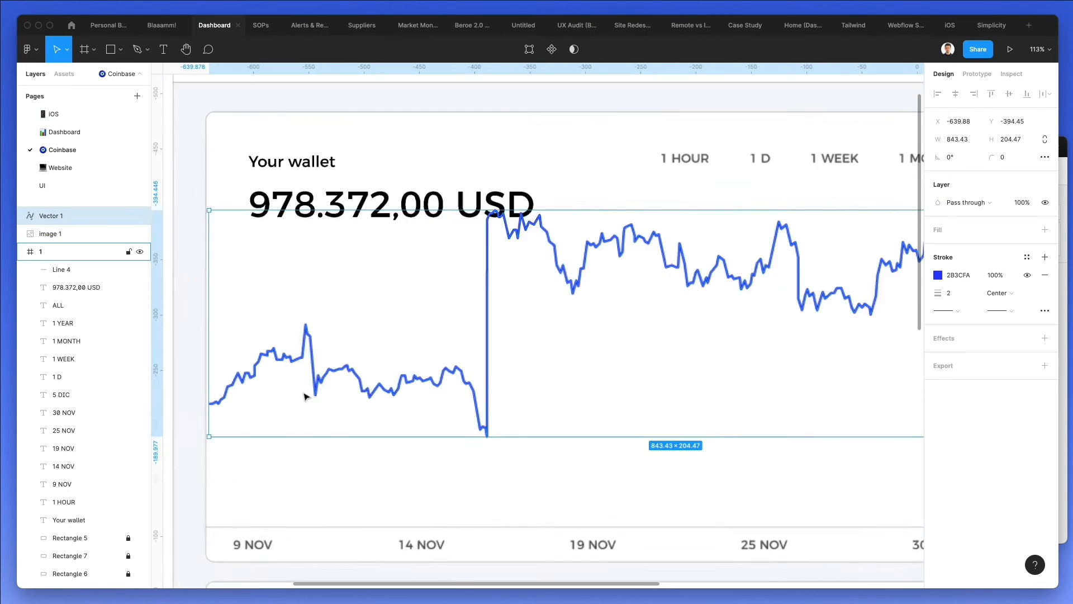
scroll(184, 411, left, 5)
double_click(259, 414)
drag(228, 402, 260, 440)
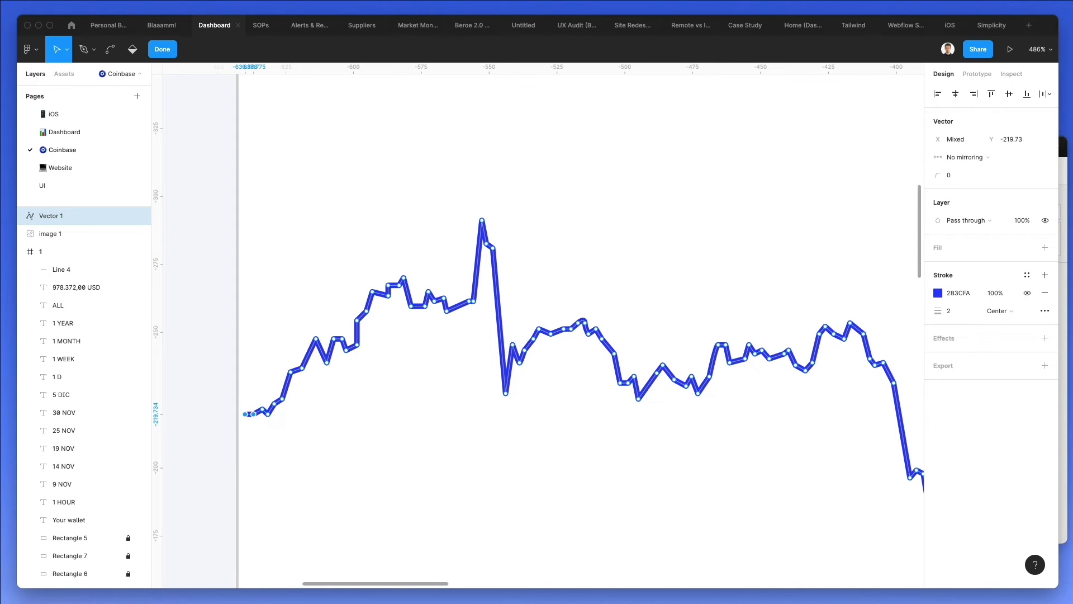
click(954, 0)
scroll(614, 136, down, 5)
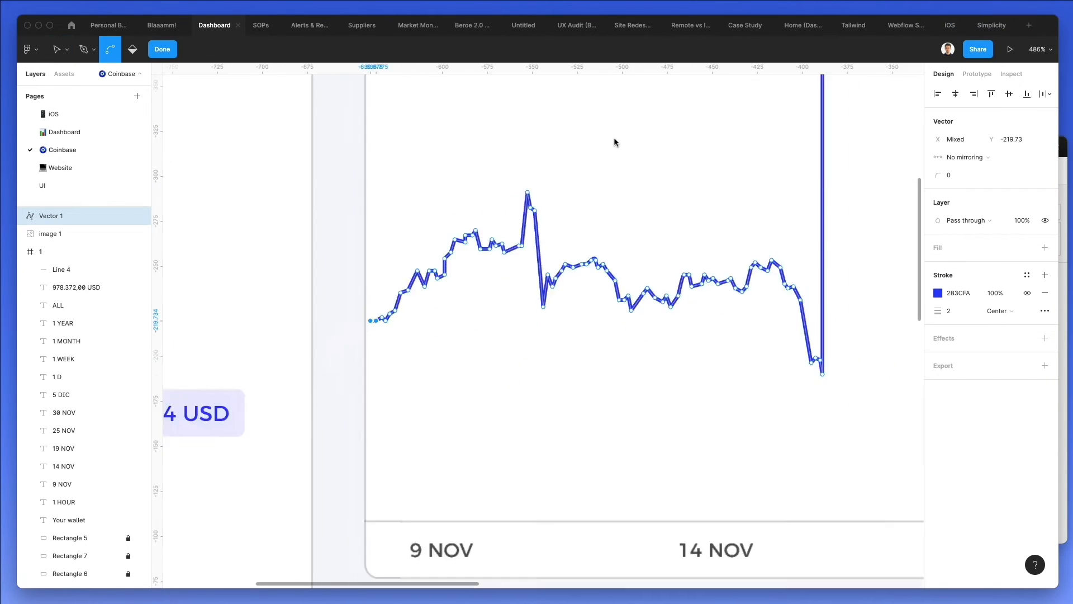
click(614, 136)
scroll(446, 260, up, 8)
scroll(445, 261, up, 8)
key(v)
drag(453, 285, 530, 425)
key(shift+Left)
key(Right)
key(Right)
key(Right)
key(Right)
key(Right)
key(Right)
key(Right)
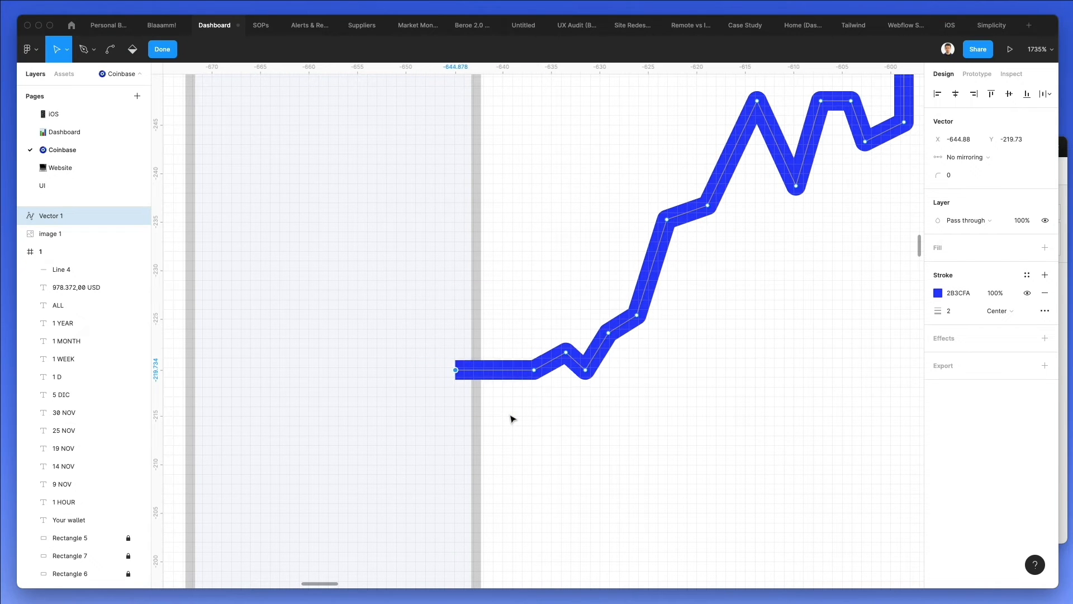
scroll(512, 419, down, 4)
scroll(512, 419, down, 10)
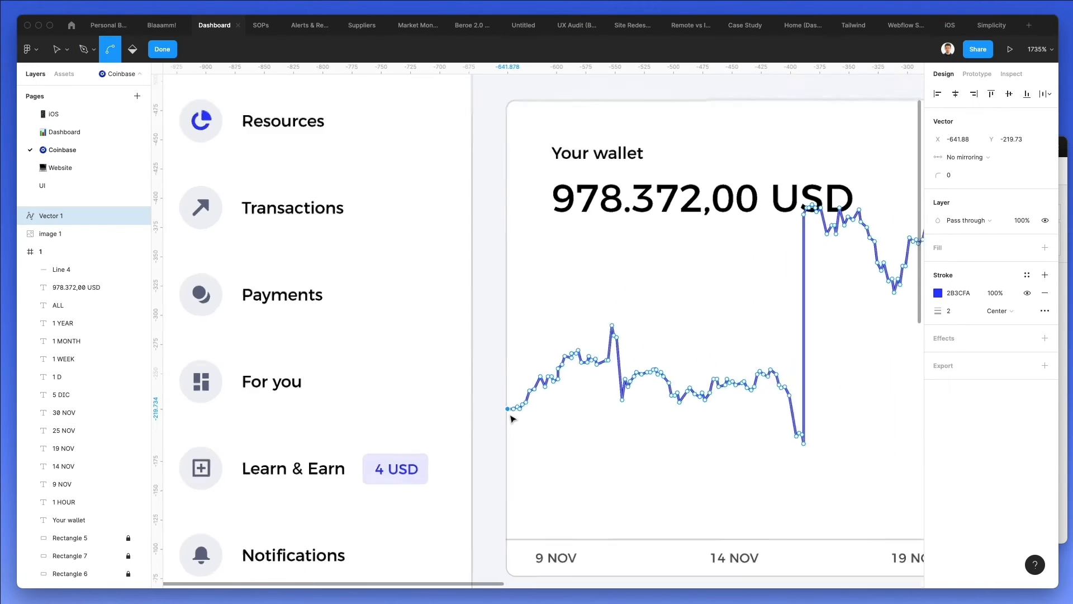
key(Escape)
key(Escape)
scroll(568, 411, right, 15)
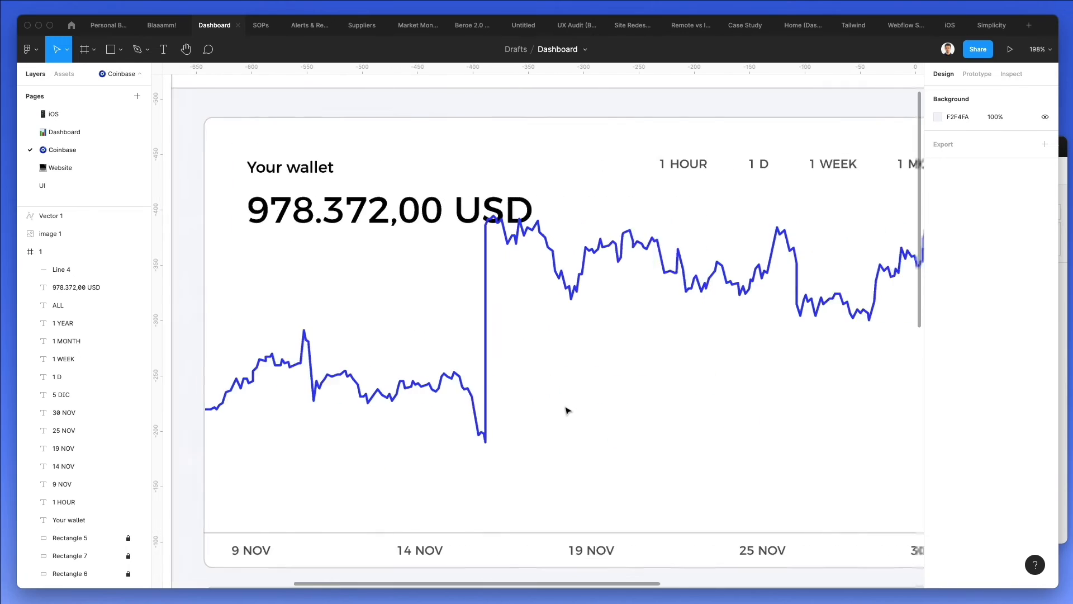
Try nudging Vector 1's end point near 5 DIC inward by 1 px and return it to X 203.56.
scroll(764, 342, up, 10)
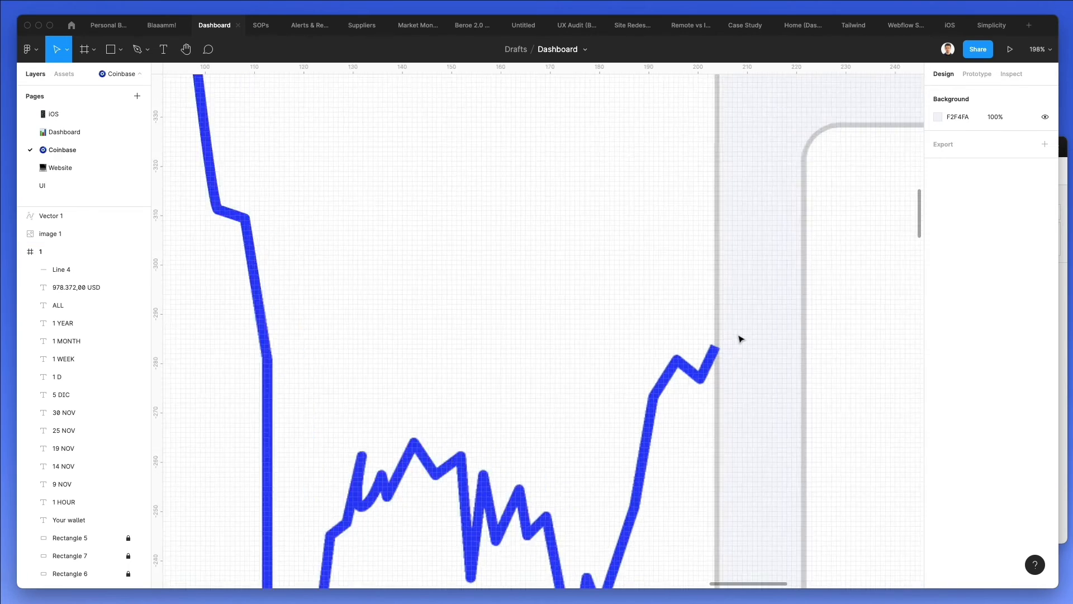
double_click(695, 358)
key(Left)
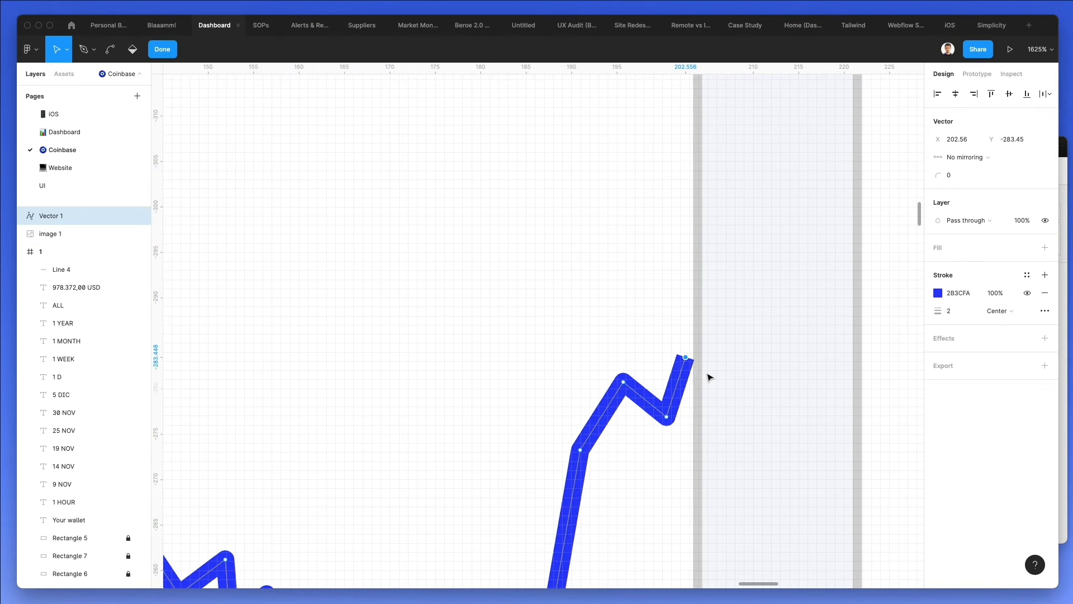
scroll(709, 377, down, 5)
key(Right)
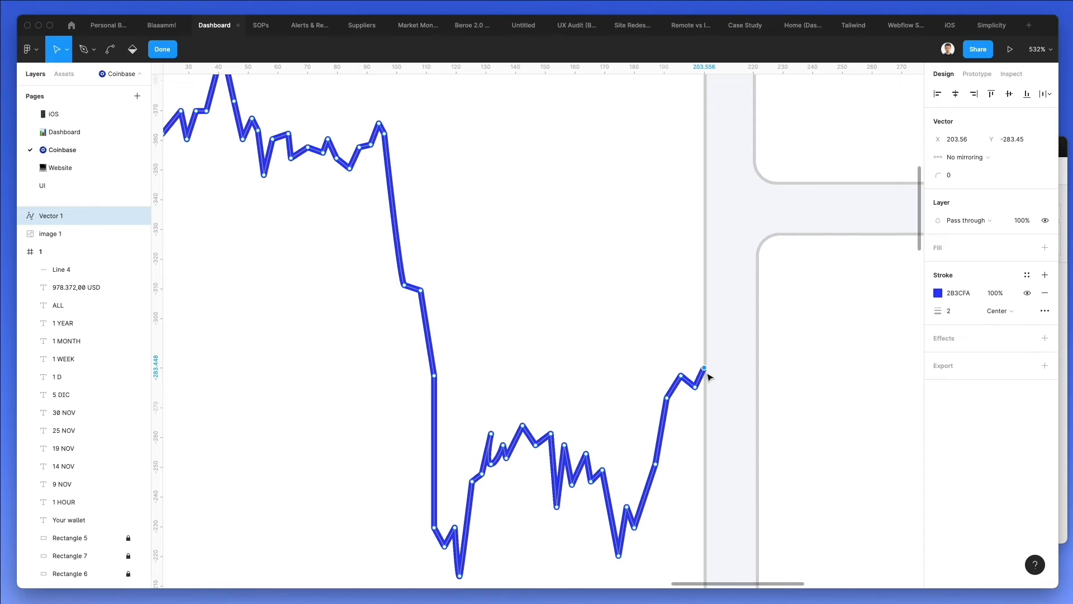
scroll(708, 380, down, 2)
key(Escape)
key(Escape)
scroll(591, 372, down, 5)
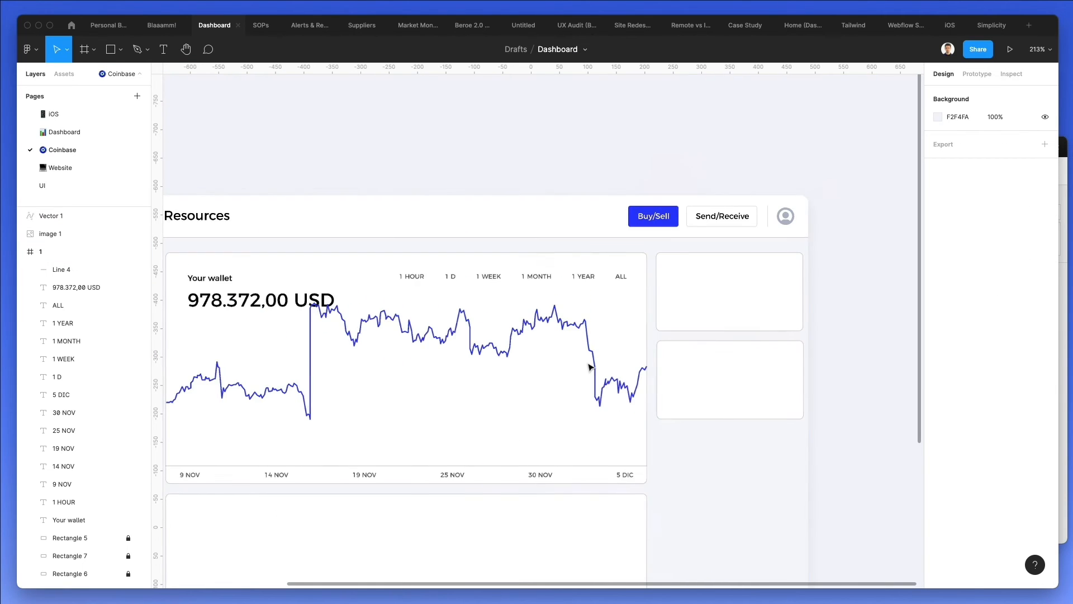
Move Vector 1 down inside the wallet card to Y -329.45, between the balance text and the date row.
scroll(531, 334, left, 1)
click(475, 281)
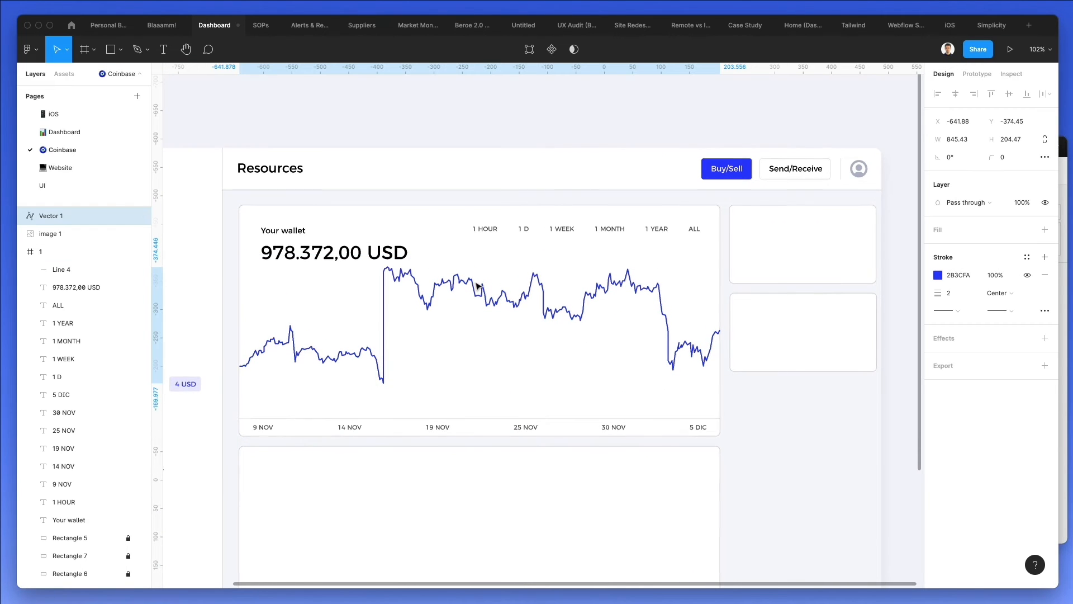
key(shift+Down)
key(shift+Down)
key(shift+Down)
key(Up)
key(Up)
key(Up)
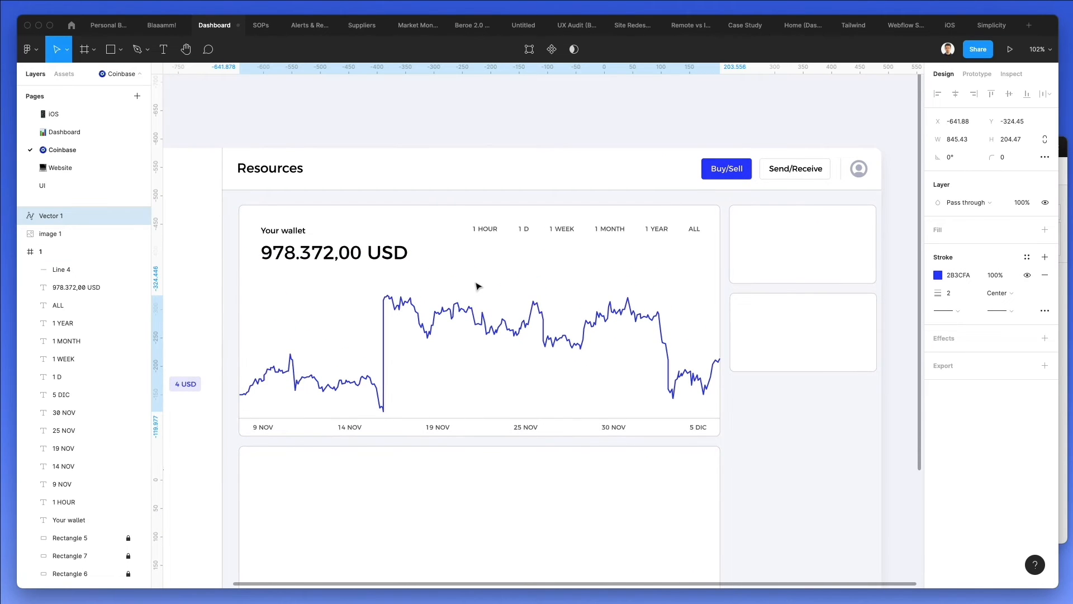
key(Up)
key(Up)
scroll(477, 285, down, 2)
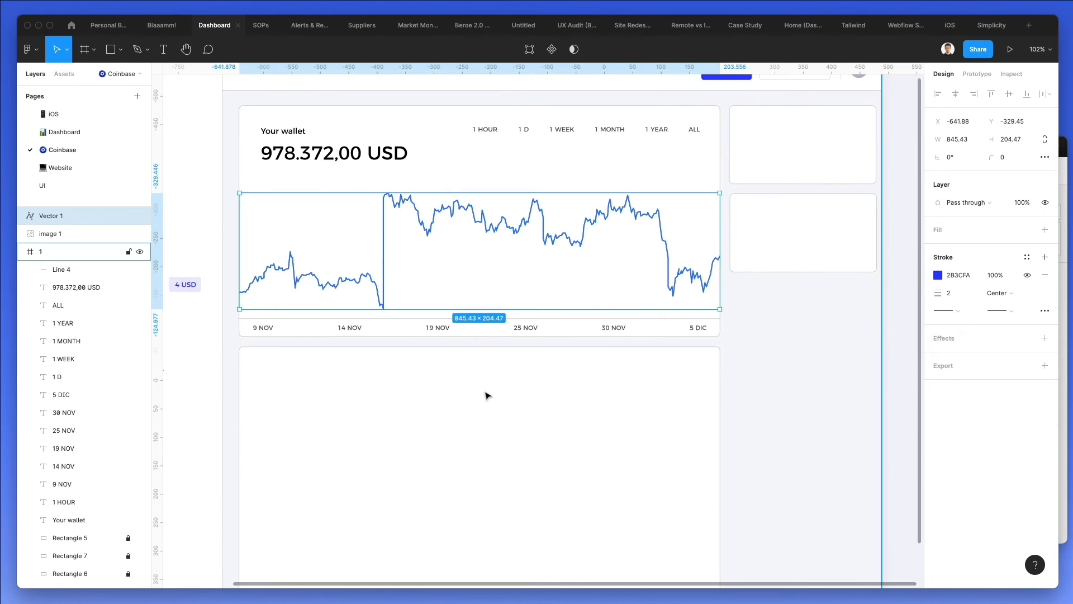
click(485, 391)
Nudge the "Your wallet" label and the balance text together horizontally to X 344.87.
scroll(514, 330, down, 1)
scroll(515, 333, left, 1)
scroll(514, 334, down, 2)
scroll(514, 333, down, 1)
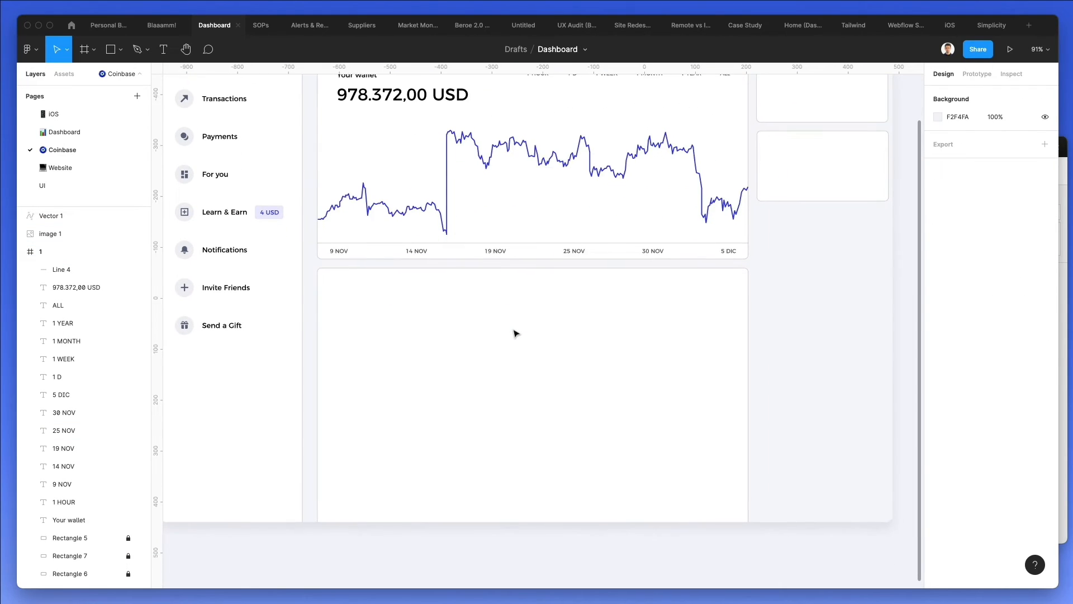
scroll(514, 333, down, 2)
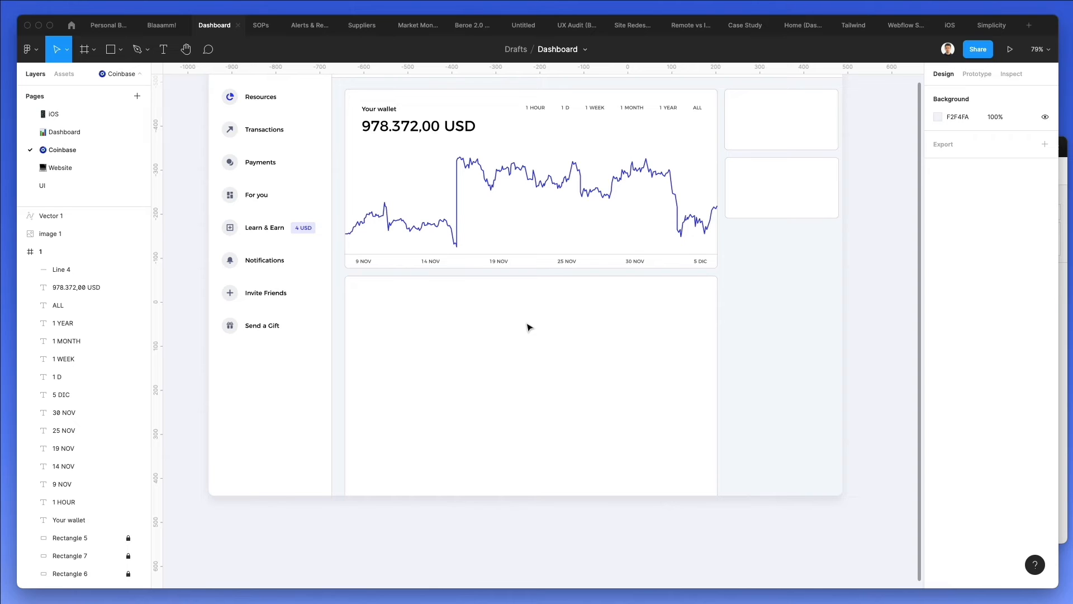
scroll(369, 120, up, 3)
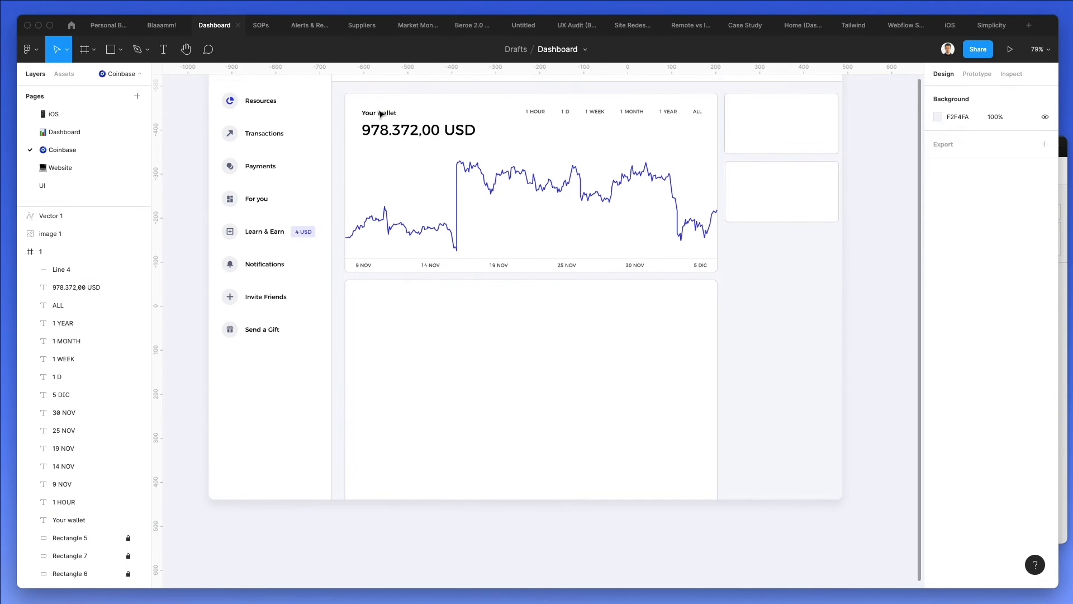
drag(345, 122, 394, 166)
key(Left)
key(Left)
key(Left)
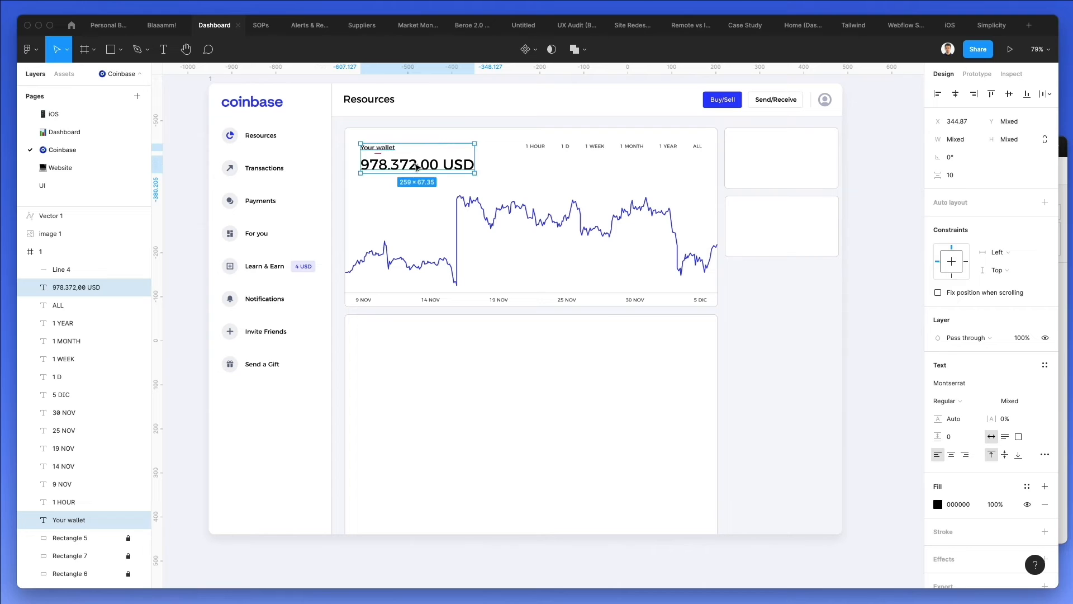
Copy the "Resources" page title into the empty card below the chart at X 344.87, Y 554.47, above the card's rectangle.
click(395, 167)
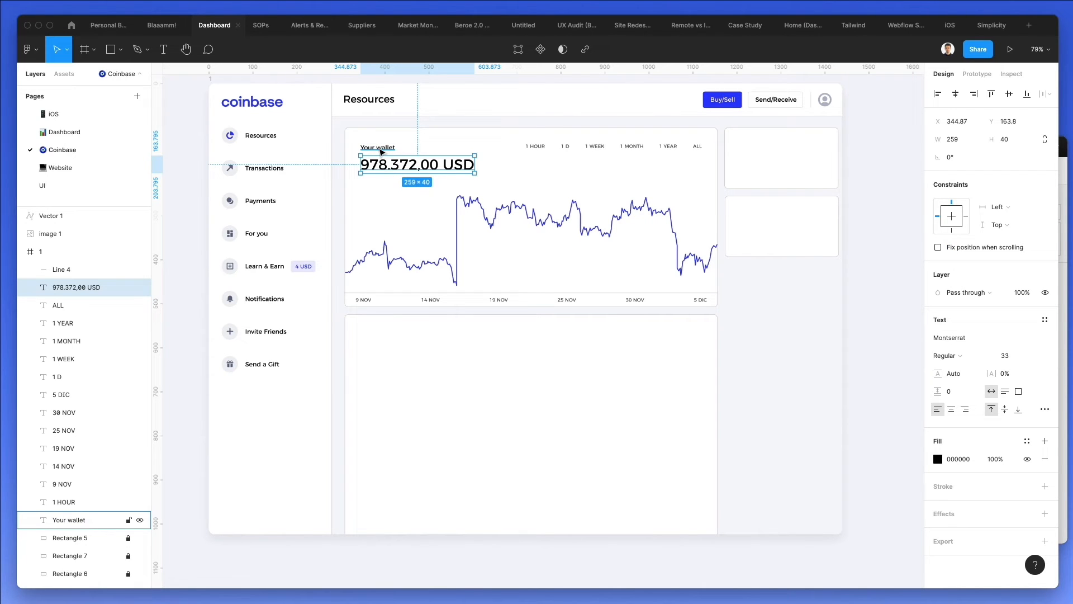
click(370, 104)
key(alt)
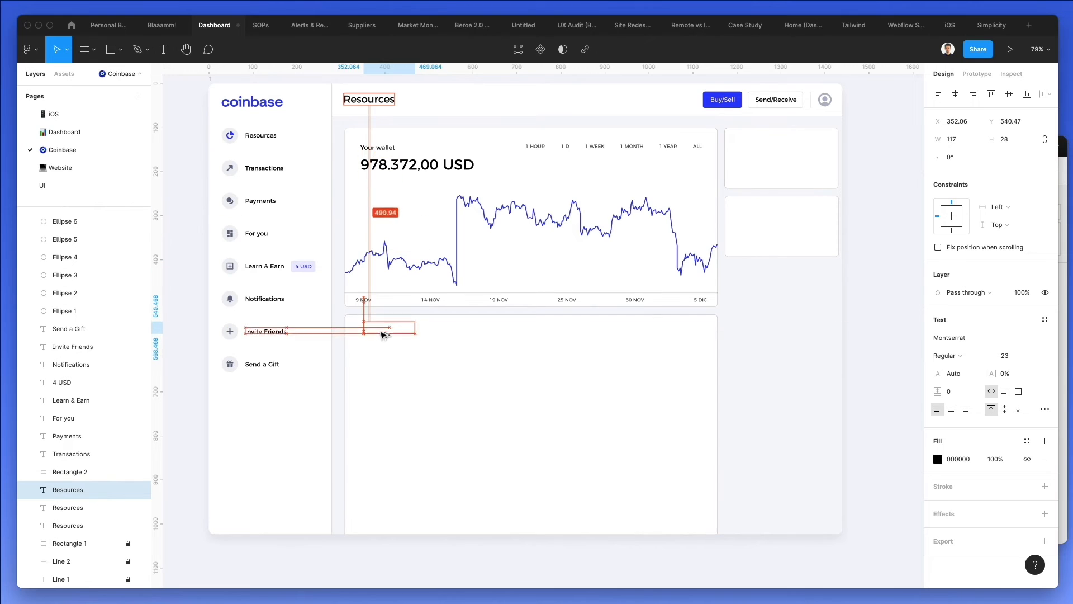
key(Delete)
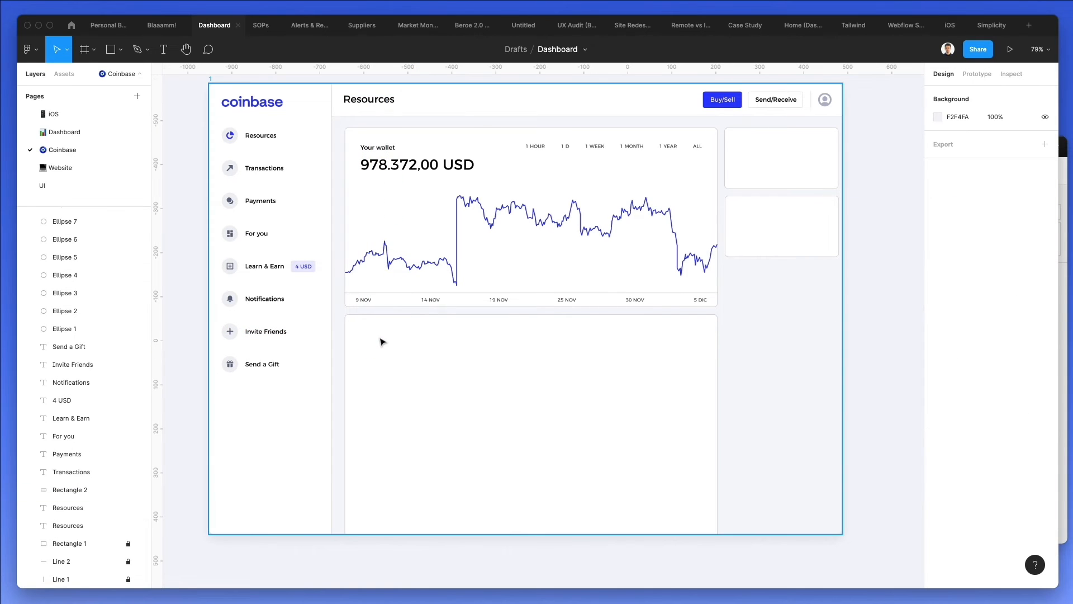
click(427, 271)
key(ctrl+v)
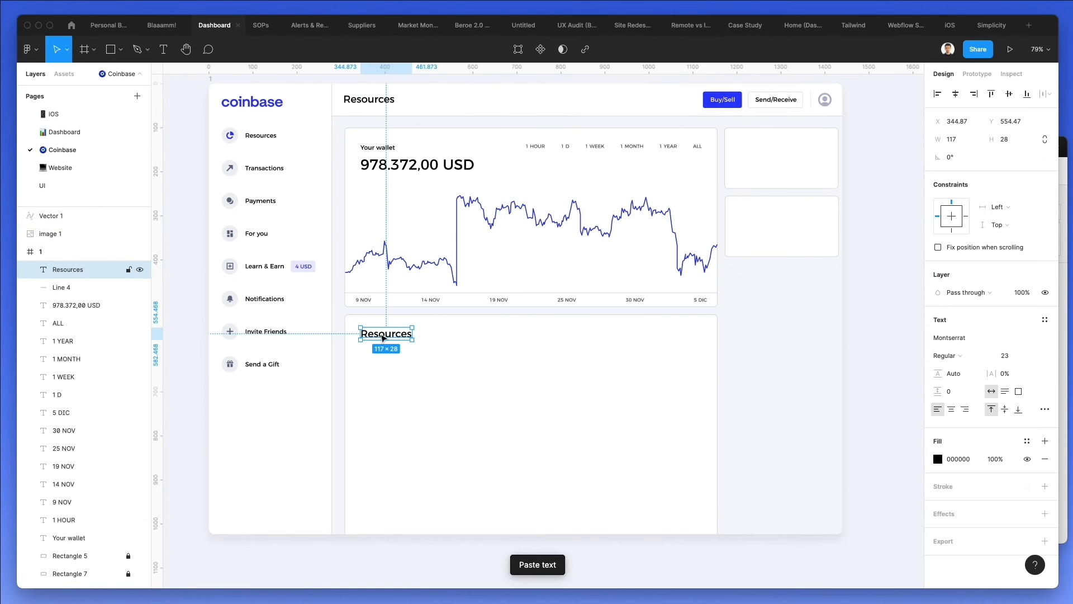
Change the copied title's text to "Your resources".
double_click(380, 334)
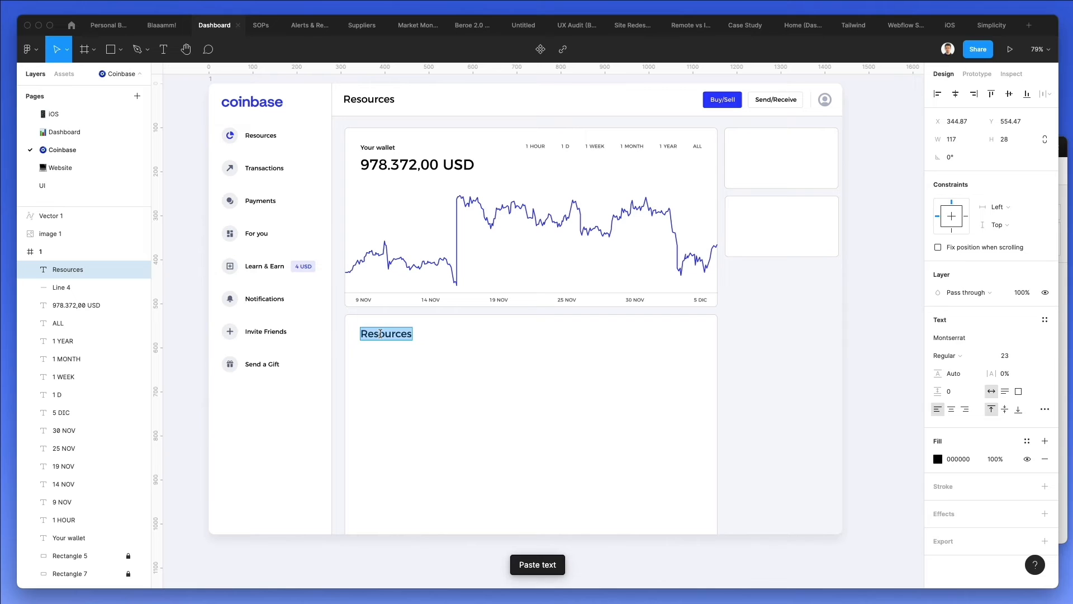
key(Left)
text(Your)
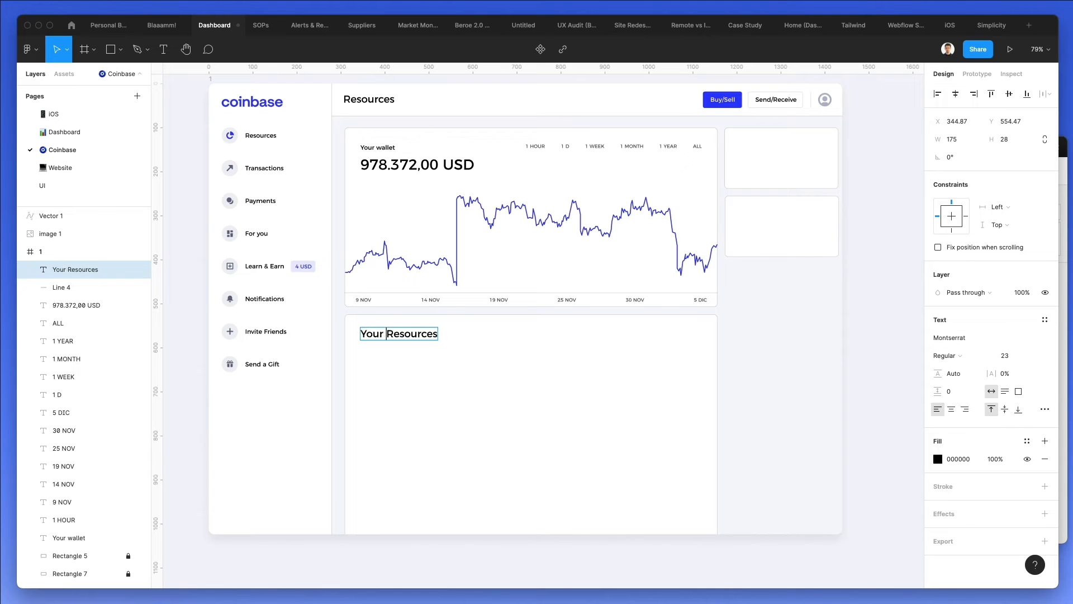
key(shift+Right)
text(r)
click(538, 357)
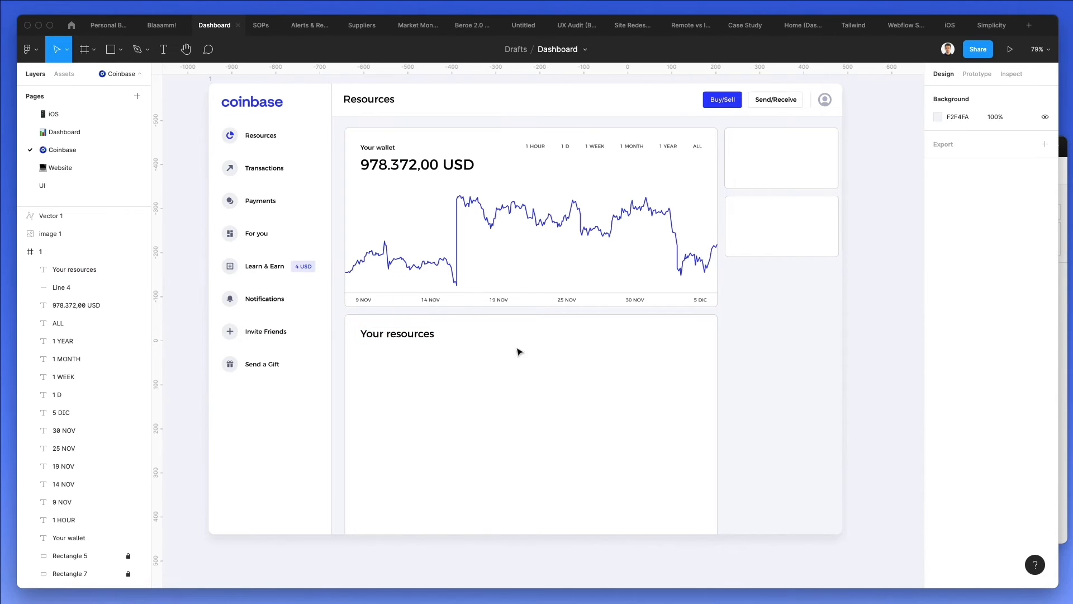
Duplicate the chart card's divider line beneath the "Your resources" title and move the title slightly up within the header.
drag(467, 294, 459, 352)
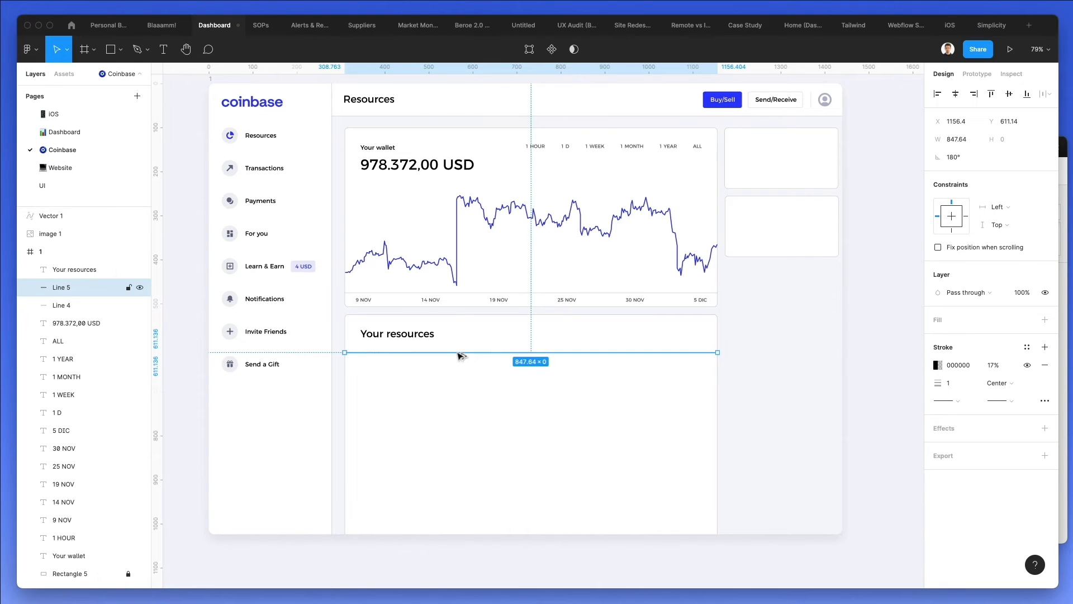
key(Down)
key(Down)
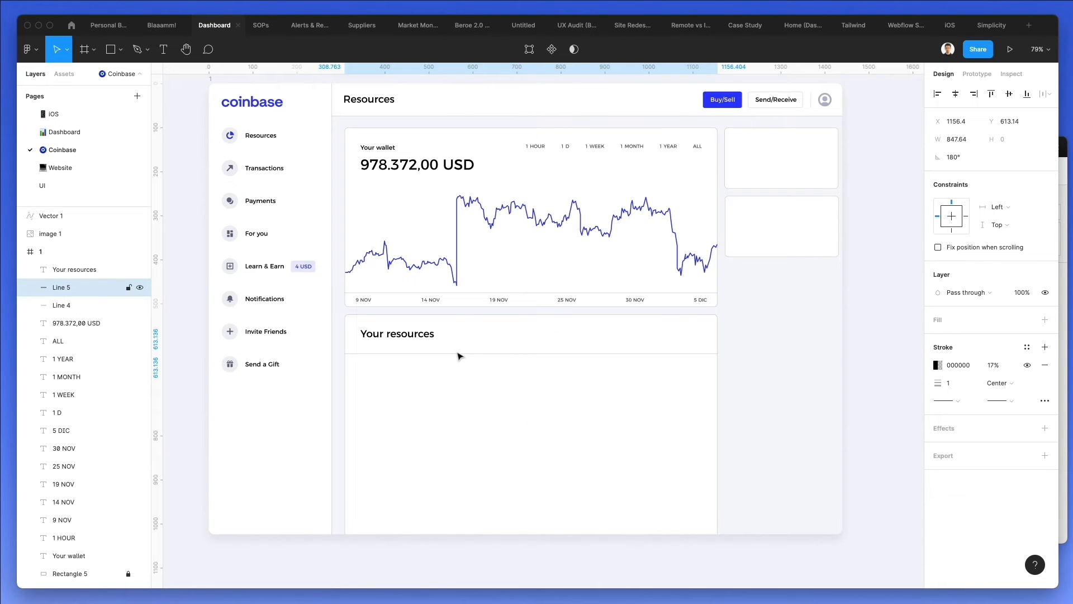
key(shift+Up)
click(395, 336)
drag(396, 336, 395, 336)
click(443, 395)
Copy the "9 NOV" label below the new divider at X 344.87, Y 622.21 and change its text to "NAME".
scroll(442, 395, up, 5)
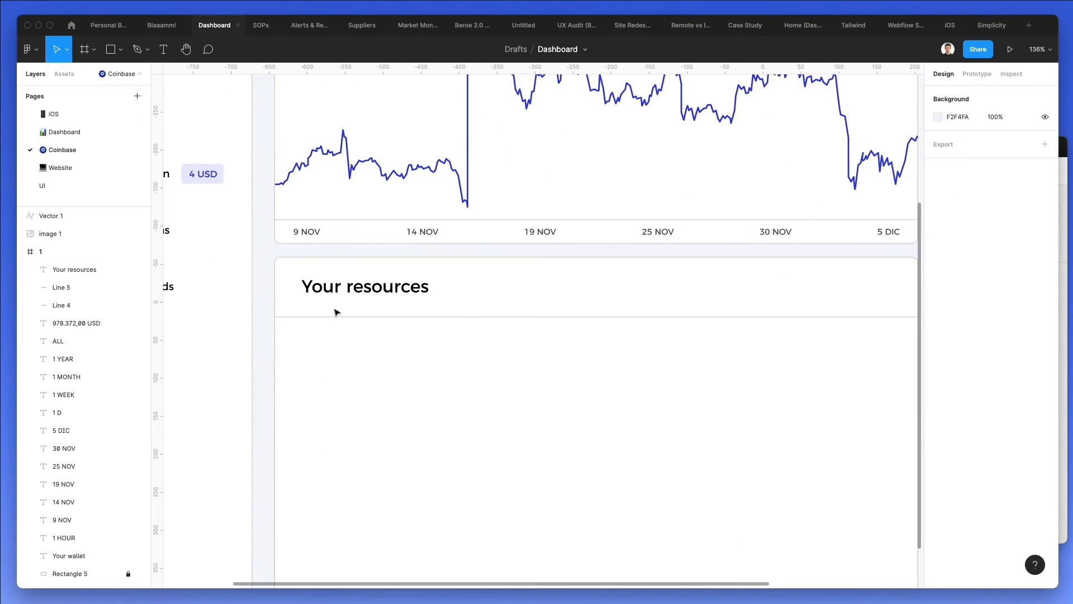
drag(308, 232, 313, 336)
double_click(313, 335)
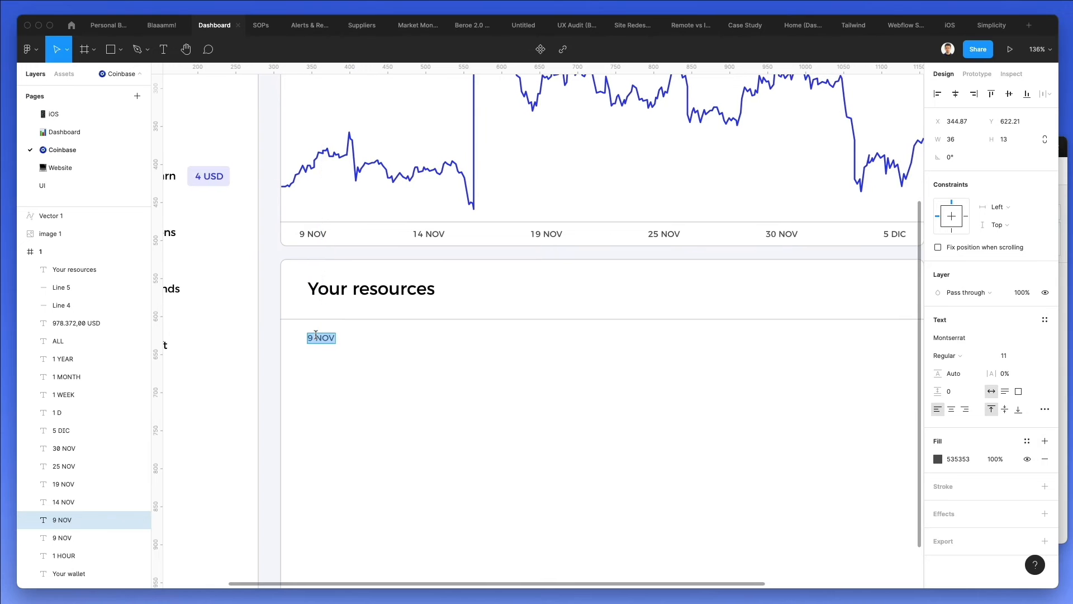
text(NAME)
key(Escape)
scroll(394, 356, down, 3)
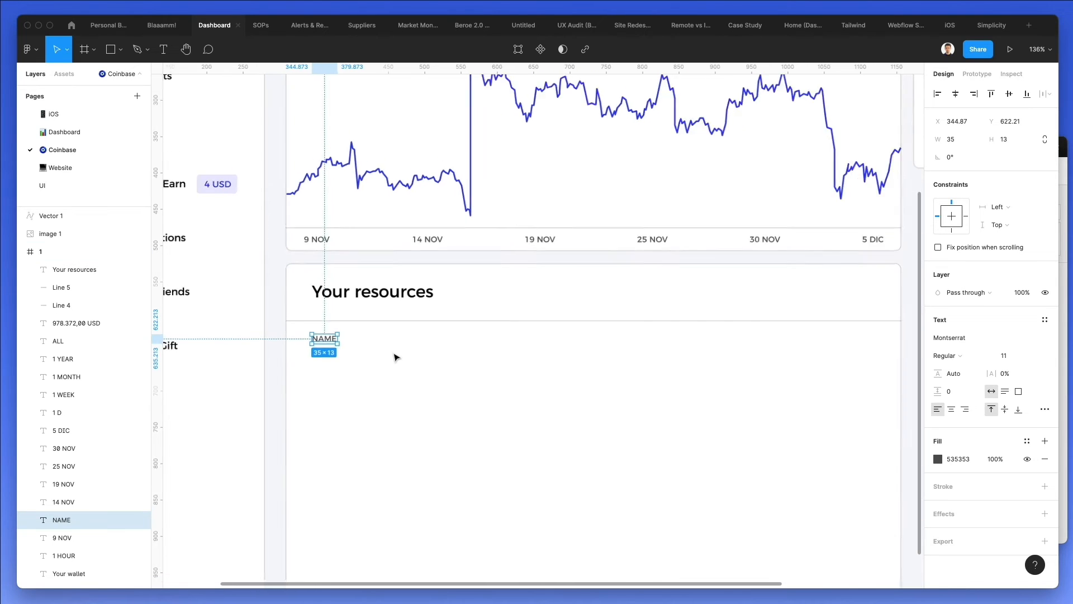
Duplicate the NAME label across the row to make four column headers, placing the last one at X 1010.95.
drag(322, 338, 501, 346)
key(super+d)
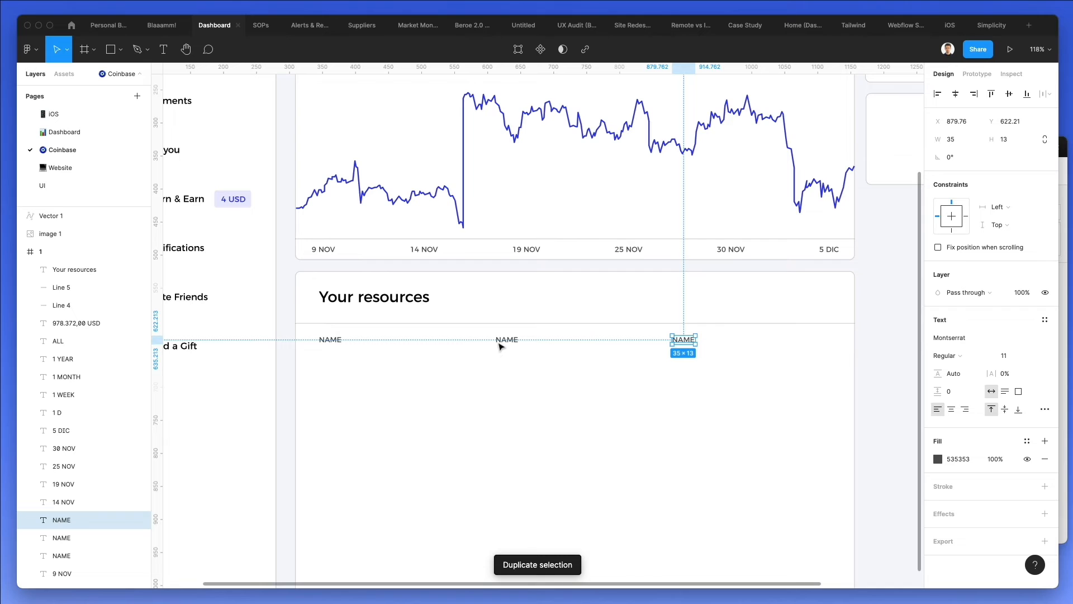
key(super+d)
drag(857, 347, 766, 348)
Change the fourth column header to "Allocation" and the third to "Price".
double_click(766, 345)
text(AL)
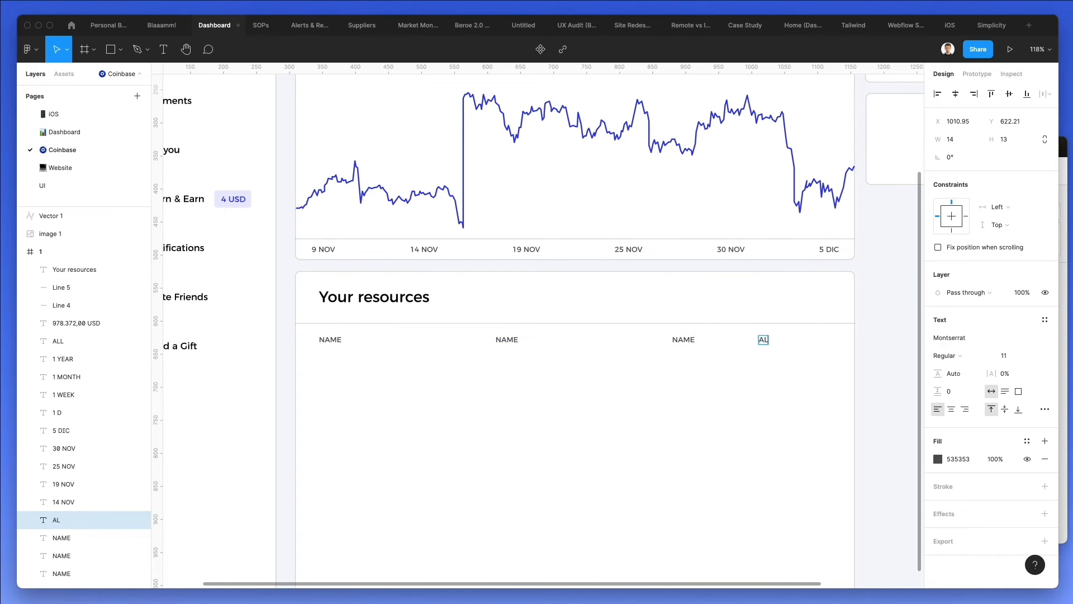
key(BackSpace)
text(llocation)
double_click(675, 338)
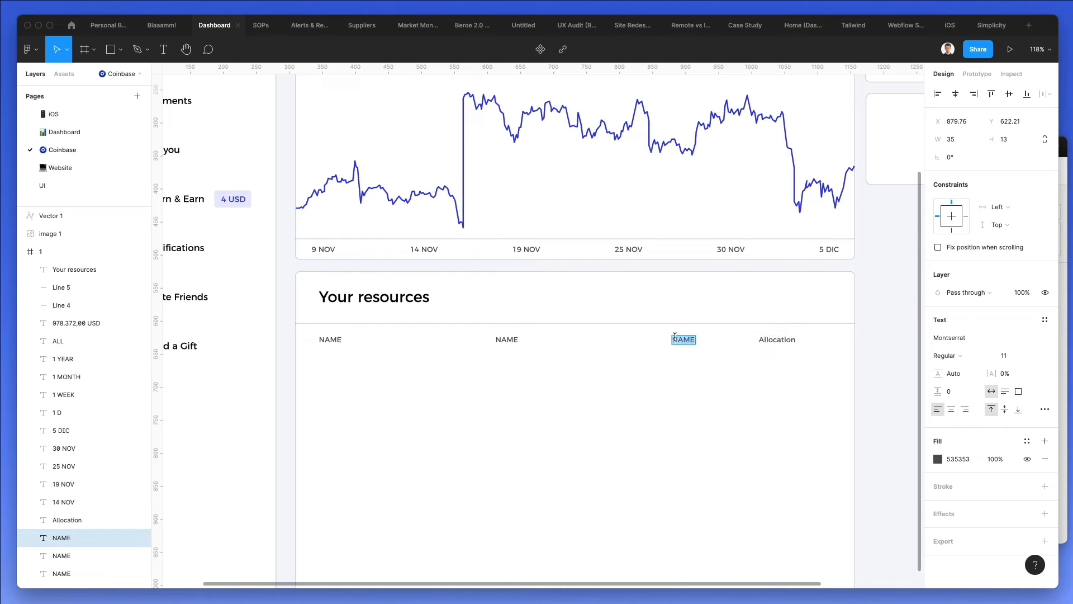
text(Price)
Change the second column header to "Total" and the first to "Name".
double_click(506, 339)
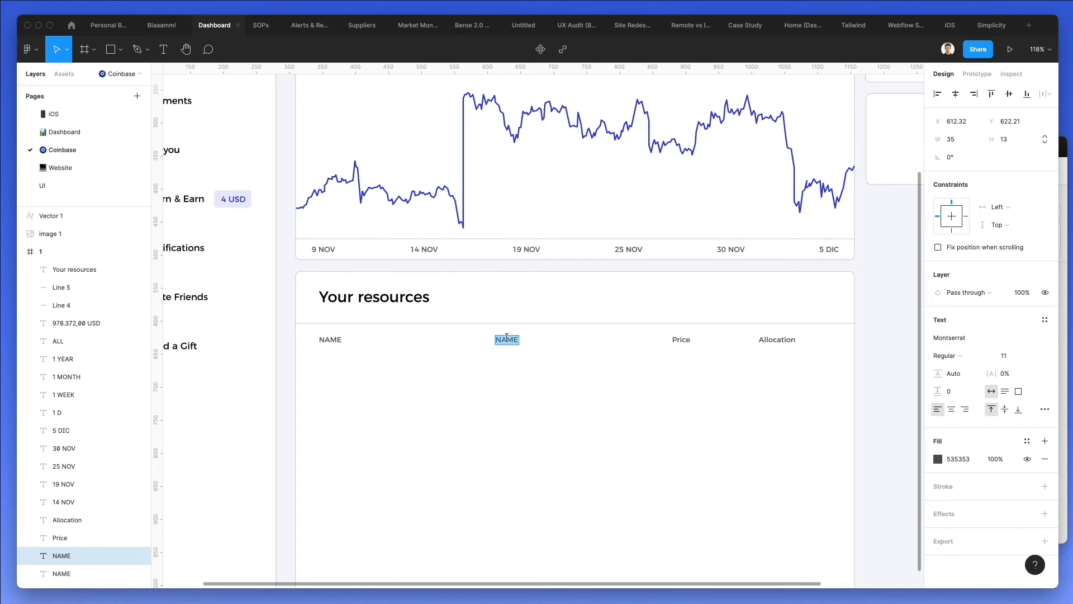
text(To)
key(Escape)
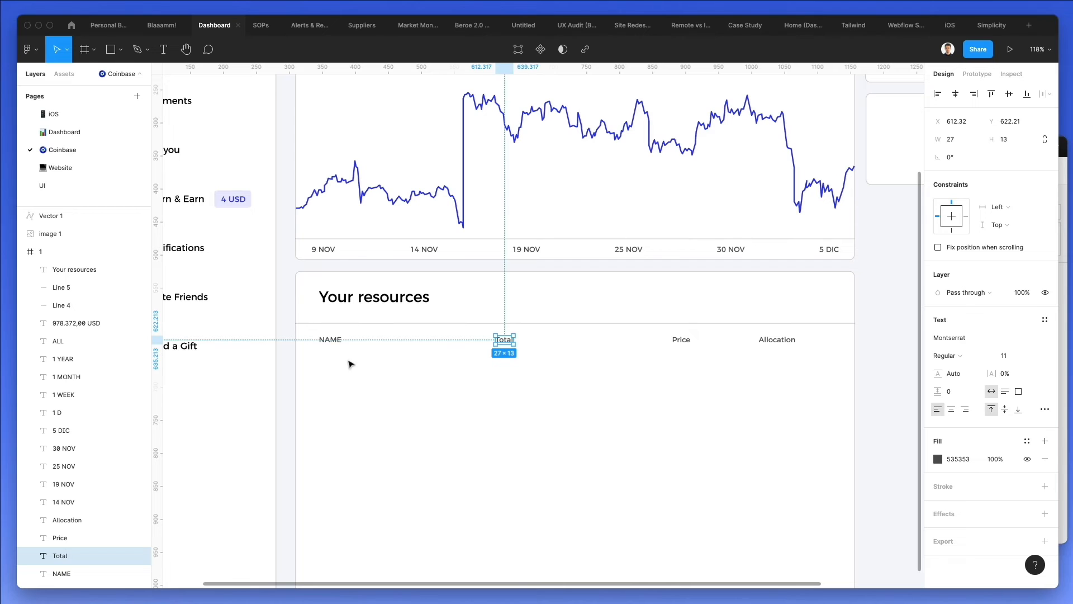
double_click(329, 339)
text(Name)
key(Escape)
drag(316, 365, 828, 347)
click(828, 346)
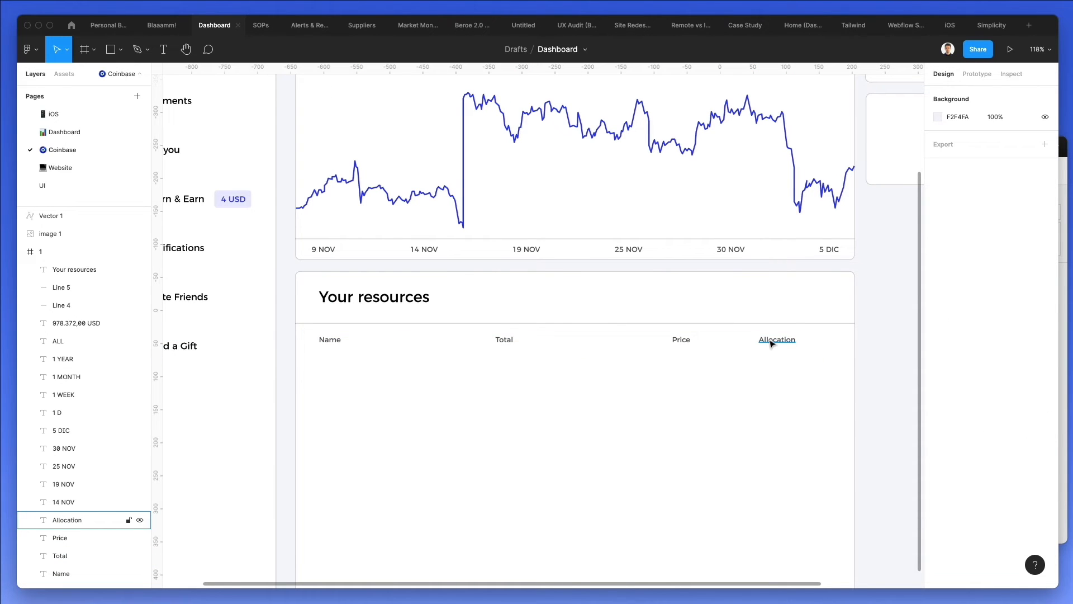
Distribute the four column headers with equal horizontal spacing across the table and nudge the row slightly up.
drag(772, 343, 314, 336)
click(1046, 94)
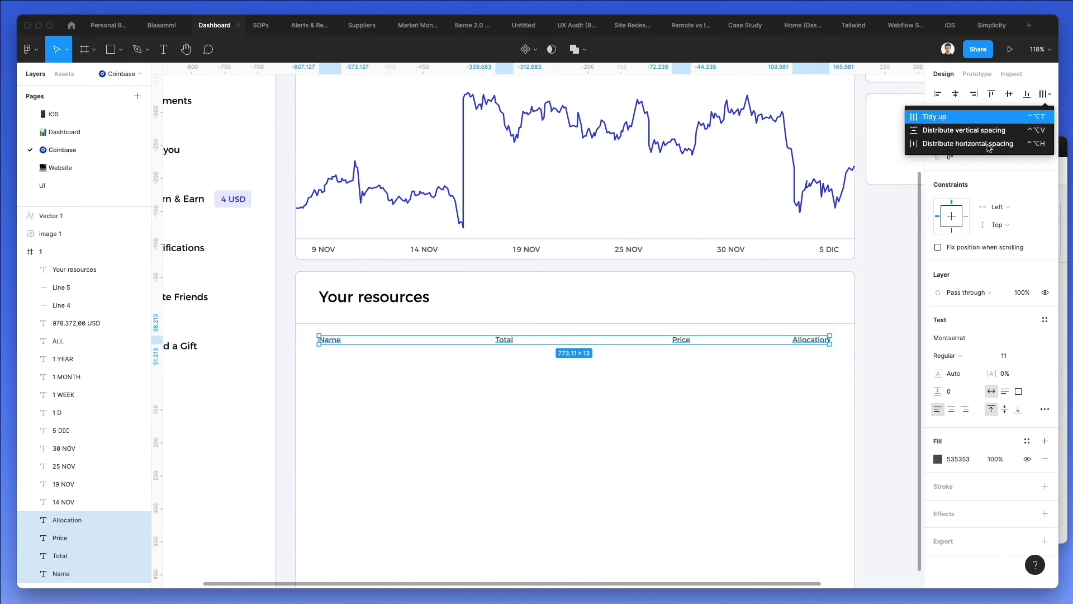
click(961, 145)
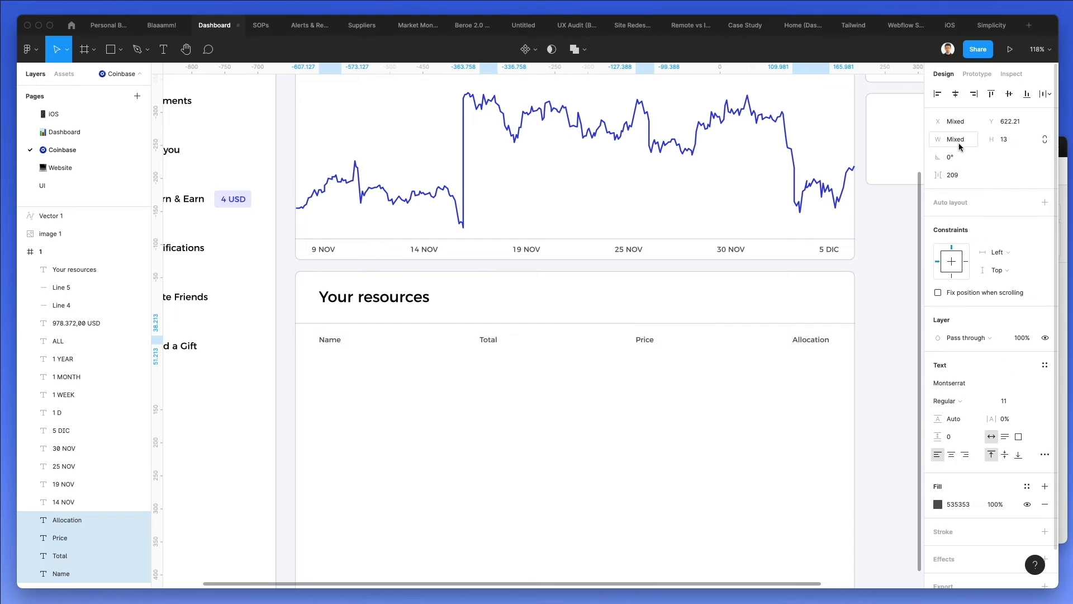
click(491, 412)
drag(292, 353, 817, 343)
key(Up)
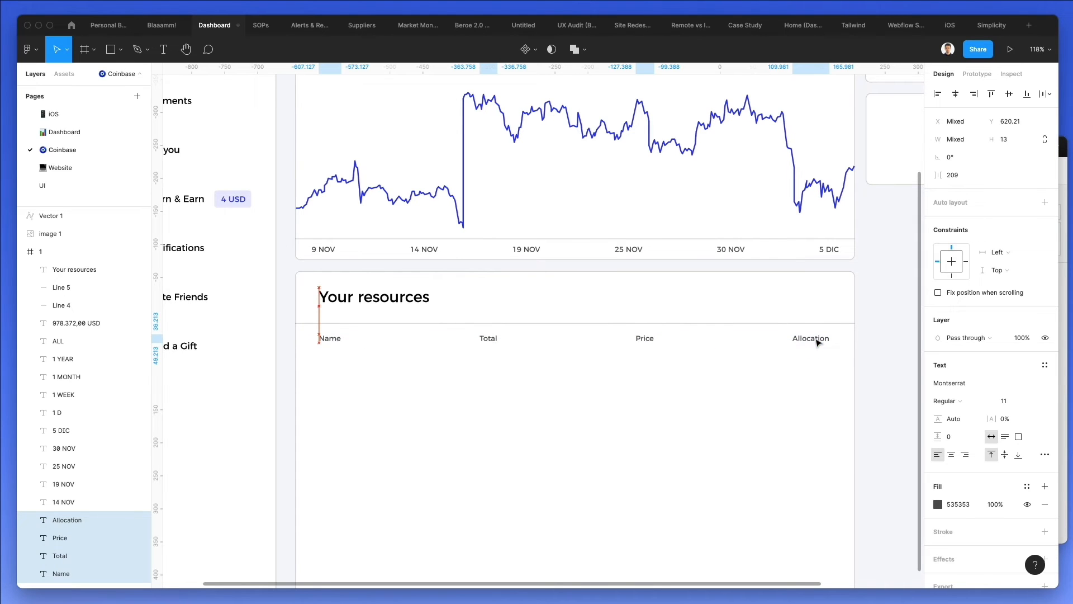
click(751, 327)
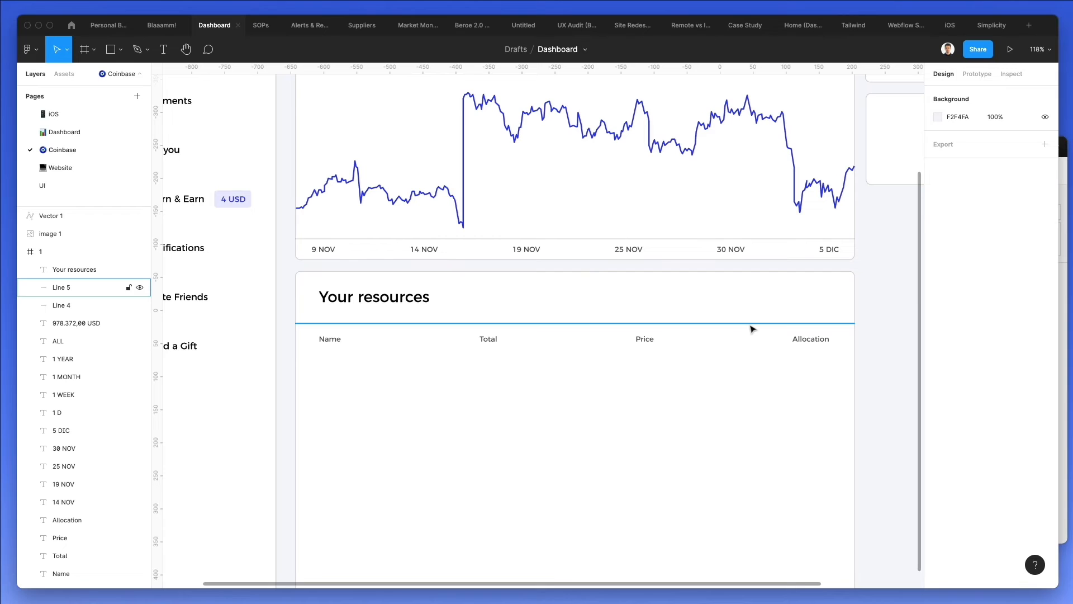
Duplicate the divider under the "Your resources" title and place the copy just below the column header row.
double_click(751, 325)
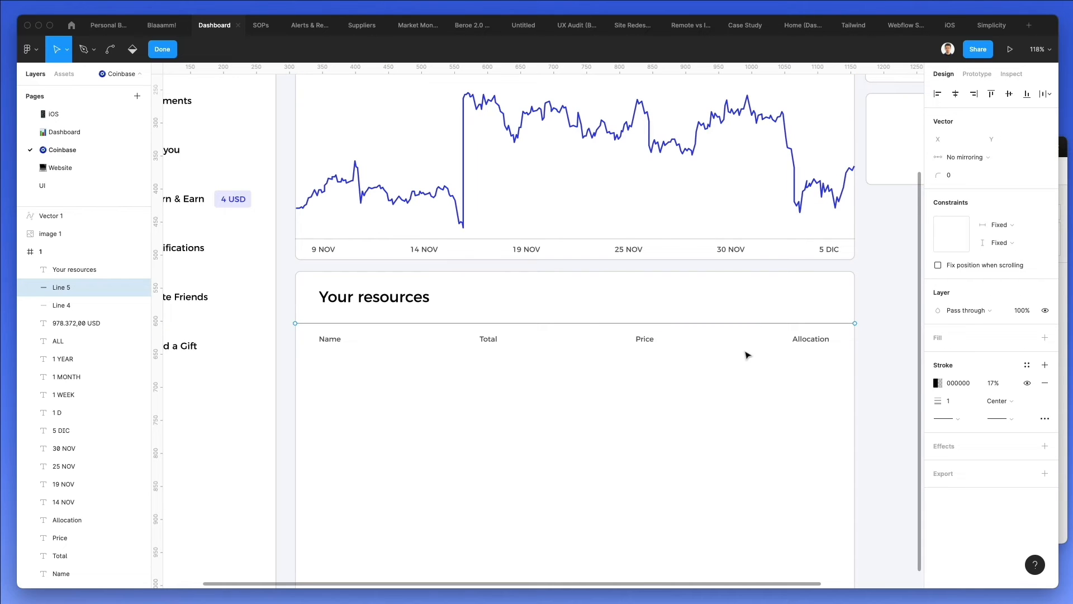
key(Escape)
key(ctrl+c)
key(ctrl+v)
key(shift+Down)
key(shift+Down)
key(shift+Down)
key(shift+Down)
key(shift+Down)
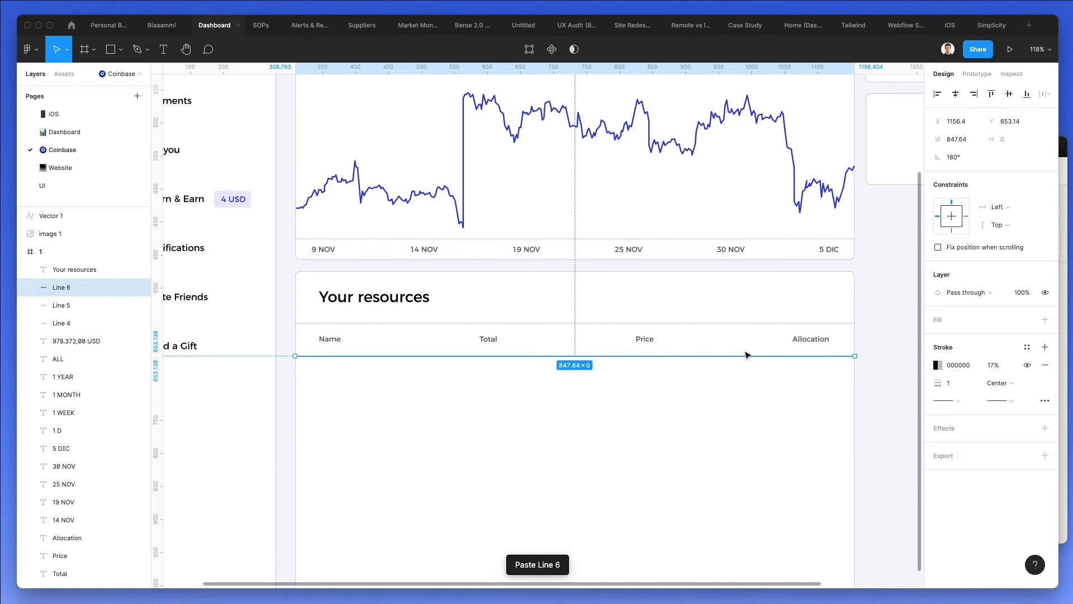
click(953, 0)
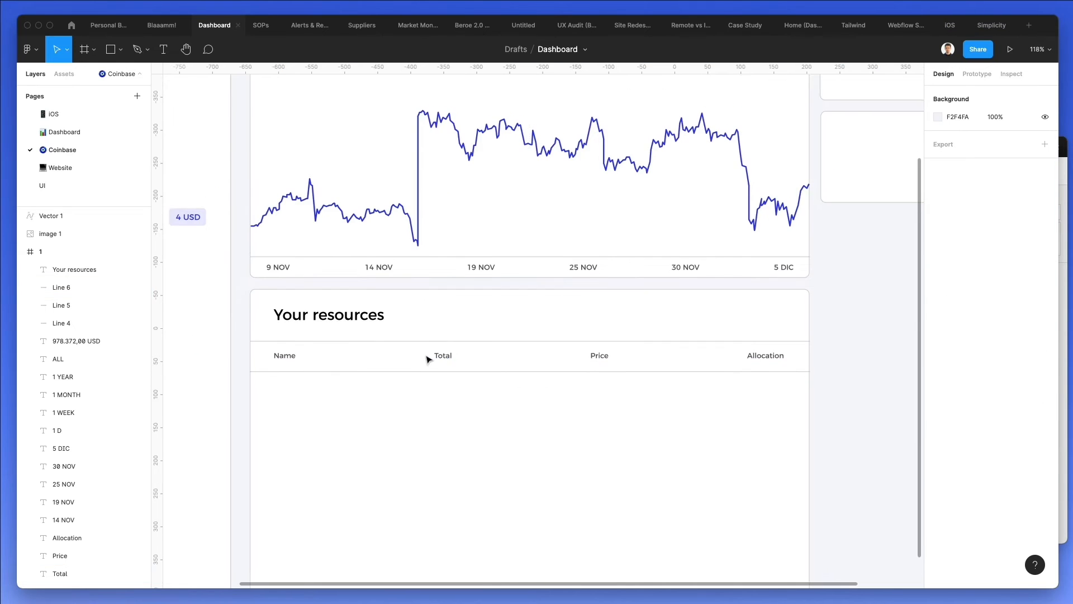
Copy the Name header into the first table row, slightly indented, and change its text to "Bitcoin".
scroll(429, 359, down, 2)
drag(347, 289, 361, 330)
double_click(360, 324)
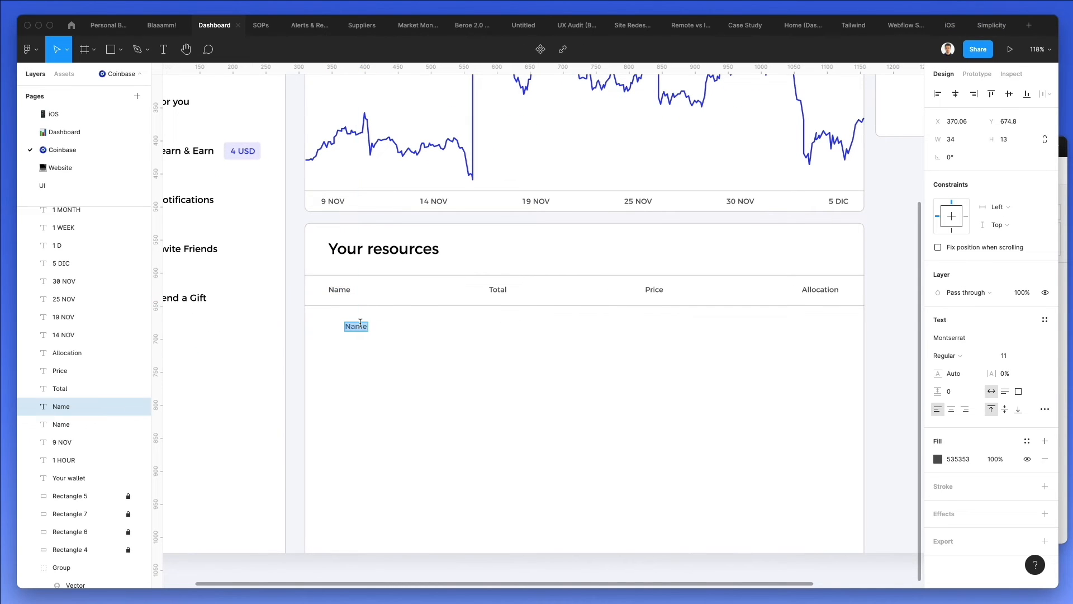
text(Bitcoin)
key(Escape)
Copy the Bitcoin label directly beneath itself at Y 693.09 and change the copy's text to "BTC".
scroll(359, 329, up, 5)
drag(360, 331, 358, 352)
double_click(358, 350)
text(BT)
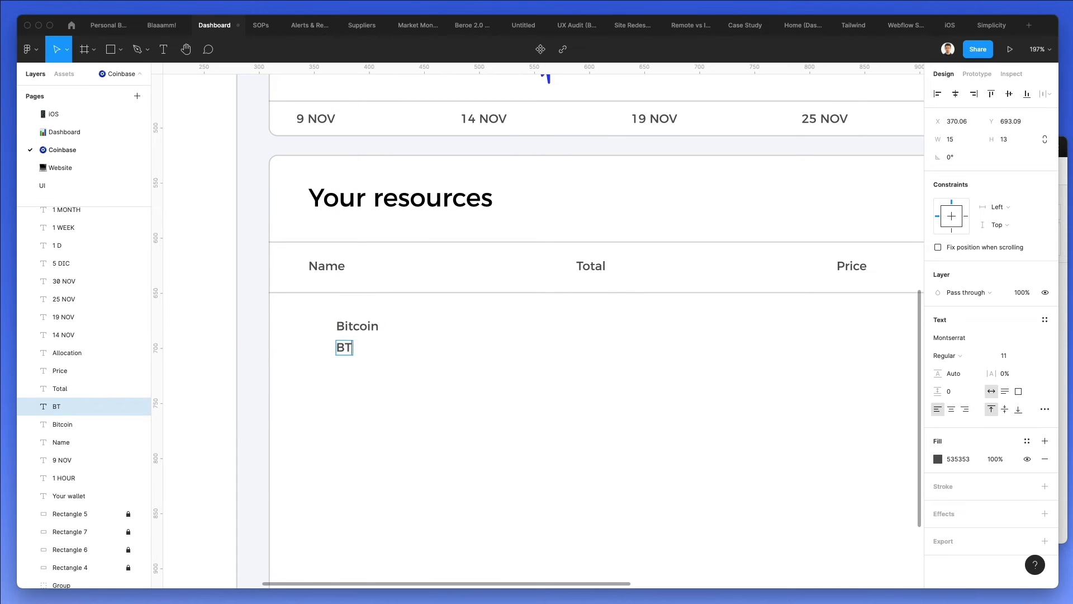
text(X)
scroll(374, 345, right, 1)
Set the Bitcoin label's font size to 13 and nudge it up to Y 670.8.
click(384, 325)
click(361, 331)
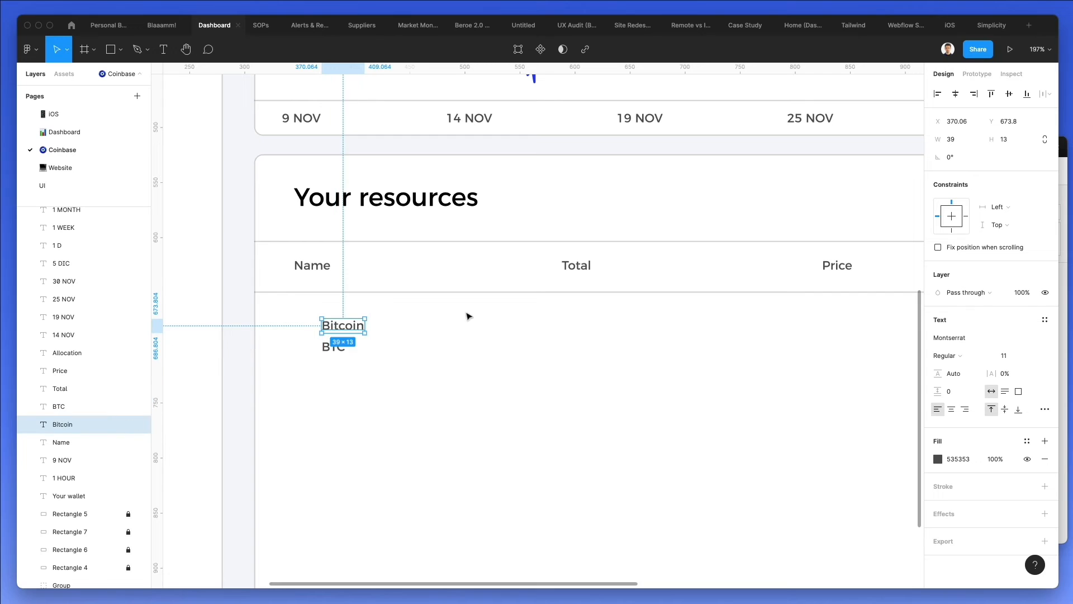
click(1005, 356)
text(13)
key(Return)
key(Escape)
key(Up)
key(Up)
key(Up)
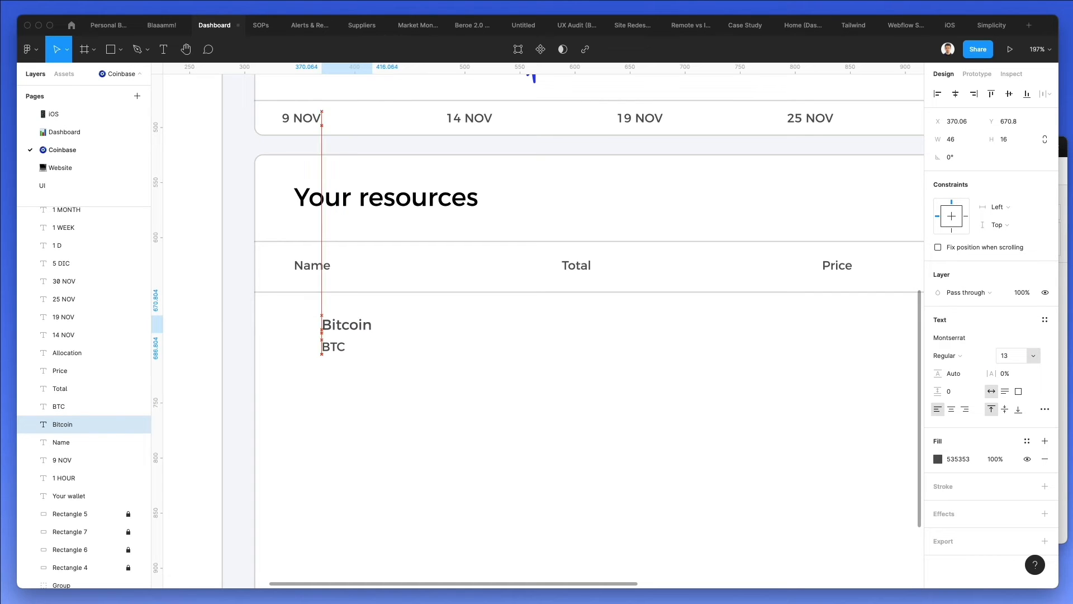
Nudge the Bitcoin and BTC labels together to X 378.06, leaving room for an icon before them.
drag(385, 360, 315, 318)
key(Right)
key(Right)
key(Right)
key(Right)
key(Right)
key(Right)
key(Right)
key(Right)
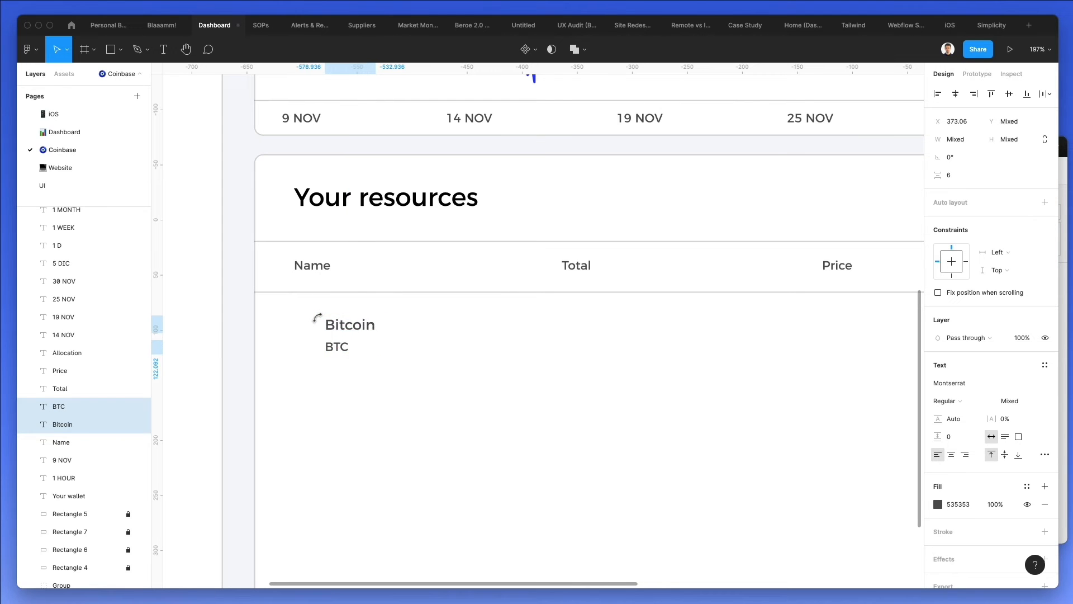
click(481, 356)
Duplicate the Bitcoin and BTC label pair under the Total header at X 588.24 and repeat the copy twice across the row.
drag(441, 317, 296, 399)
scroll(338, 388, down, 3)
drag(351, 343, 539, 341)
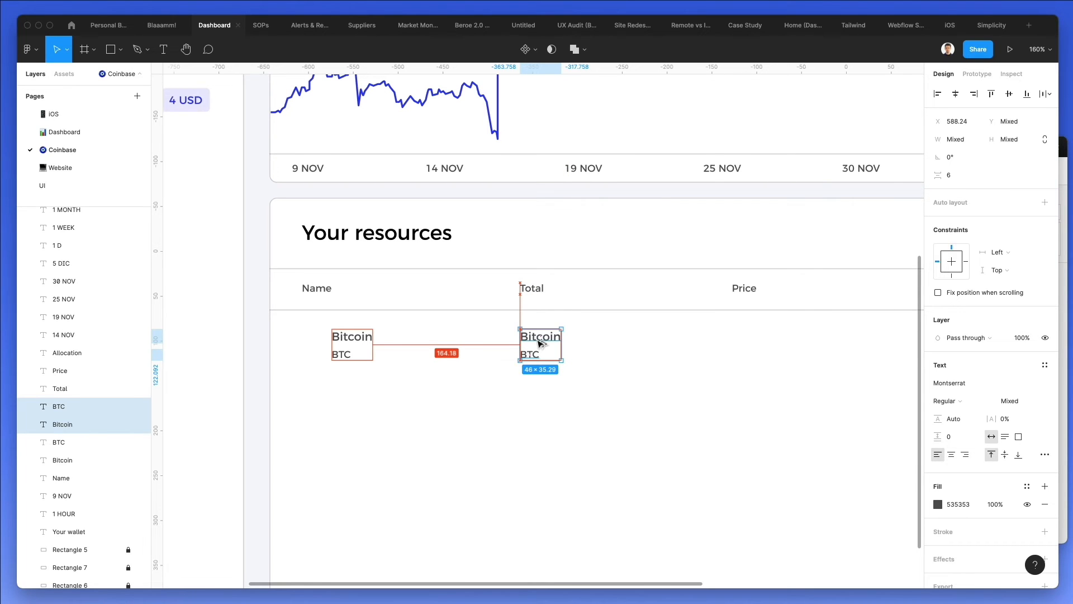
scroll(540, 343, left, 1)
key(super+d)
key(super+d)
scroll(539, 344, right, 3)
Change the upper label in the Total column to "520.389.00".
double_click(454, 339)
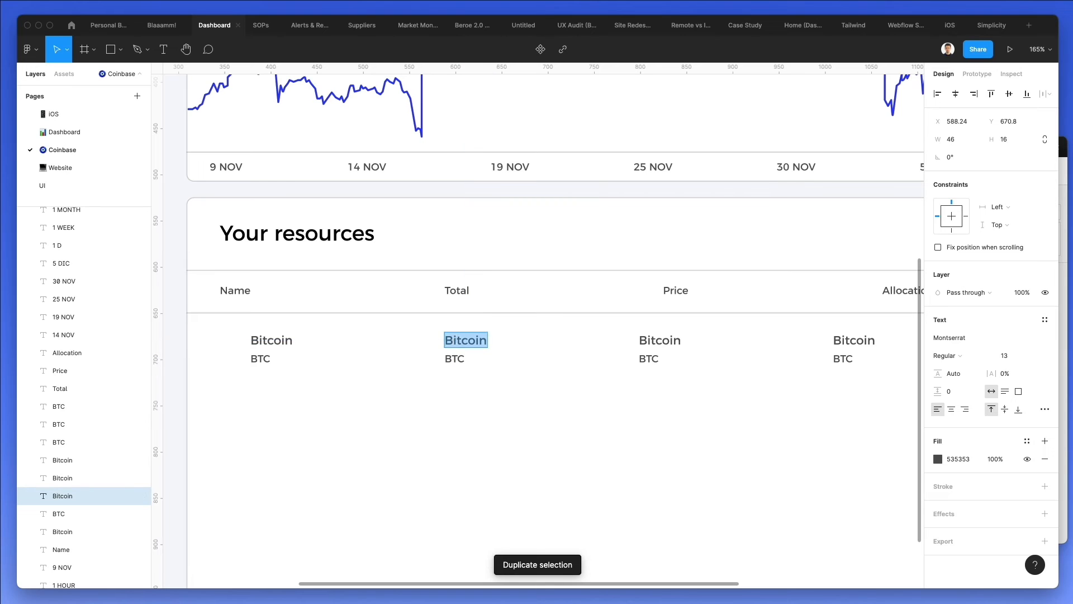
text(2.)
key(BackSpace)
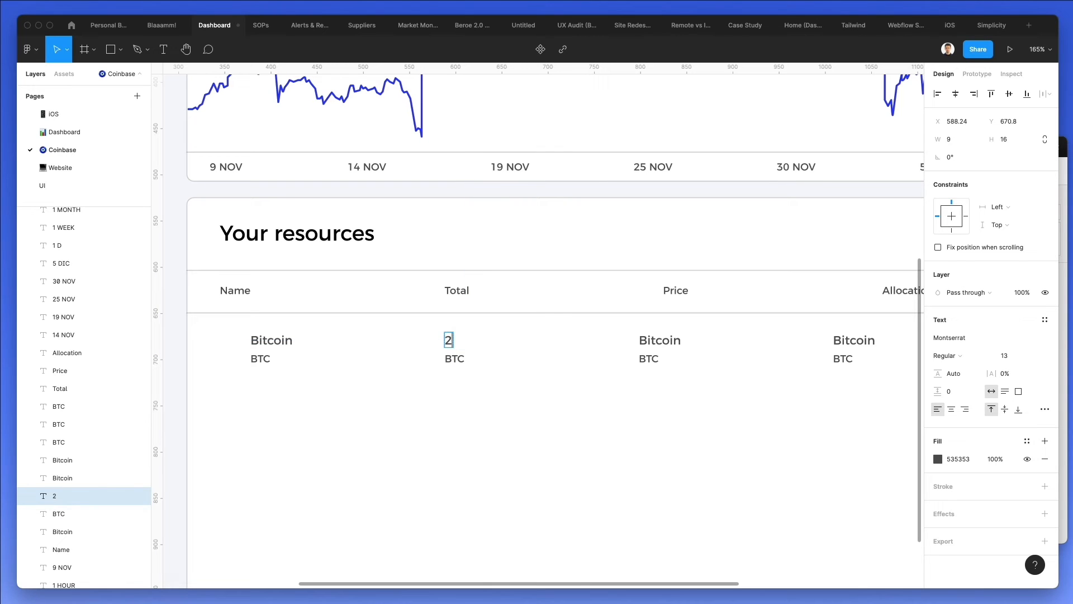
key(BackSpace)
text(520)
text(.389)
key(BackSpace)
text(9.00)
Change the lower label in the Total column to "5,023721BTC".
double_click(460, 359)
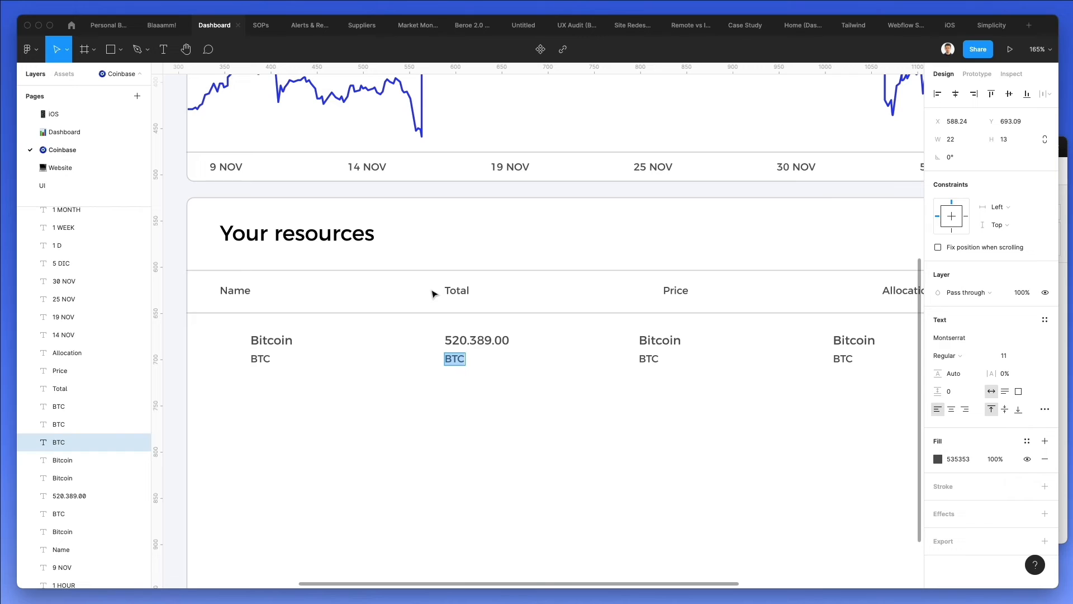
text(5,023721)
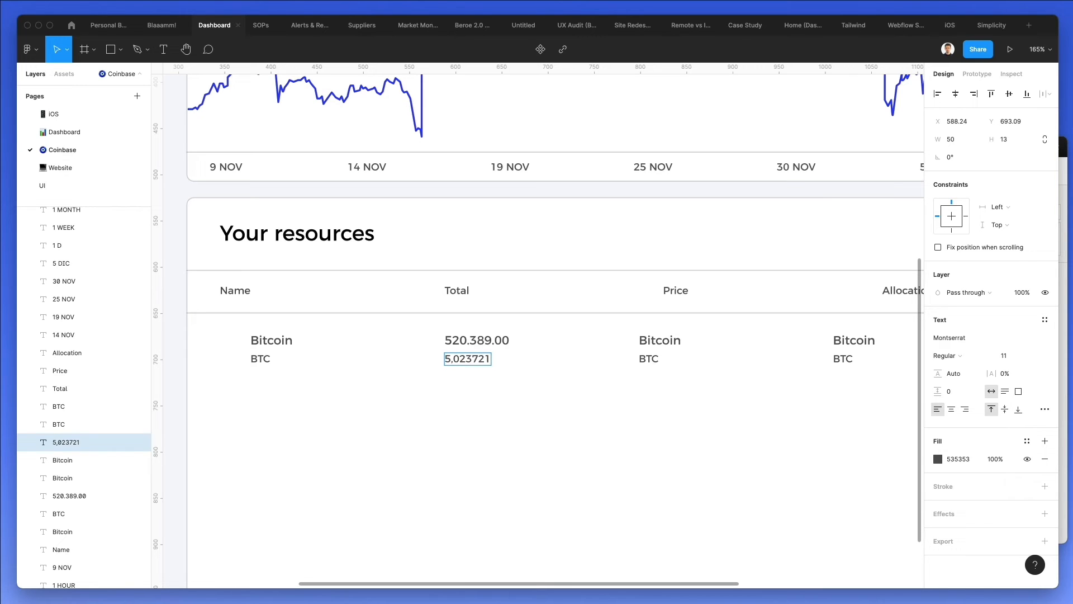
text(BTC)
click(563, 328)
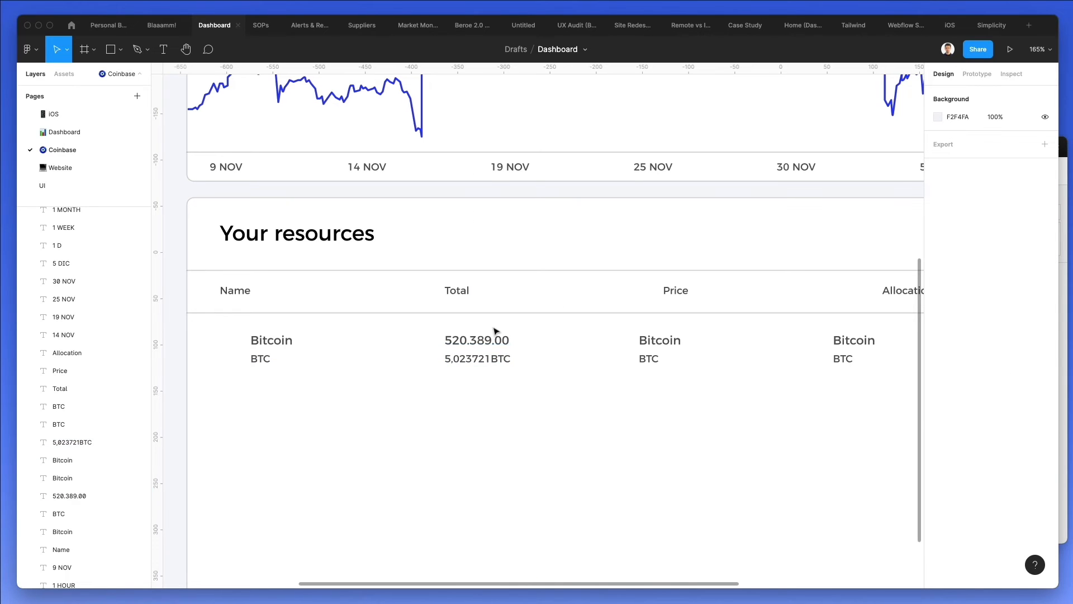
Change the upper label in the Price column to "51.203,38 USD".
scroll(586, 347, right, 3)
double_click(582, 342)
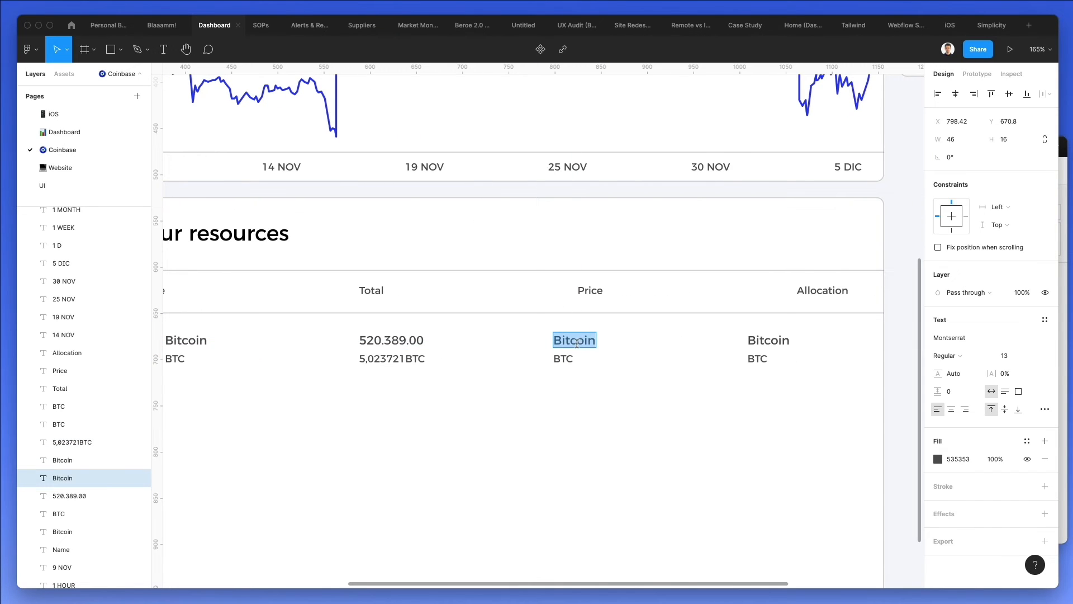
text(51)
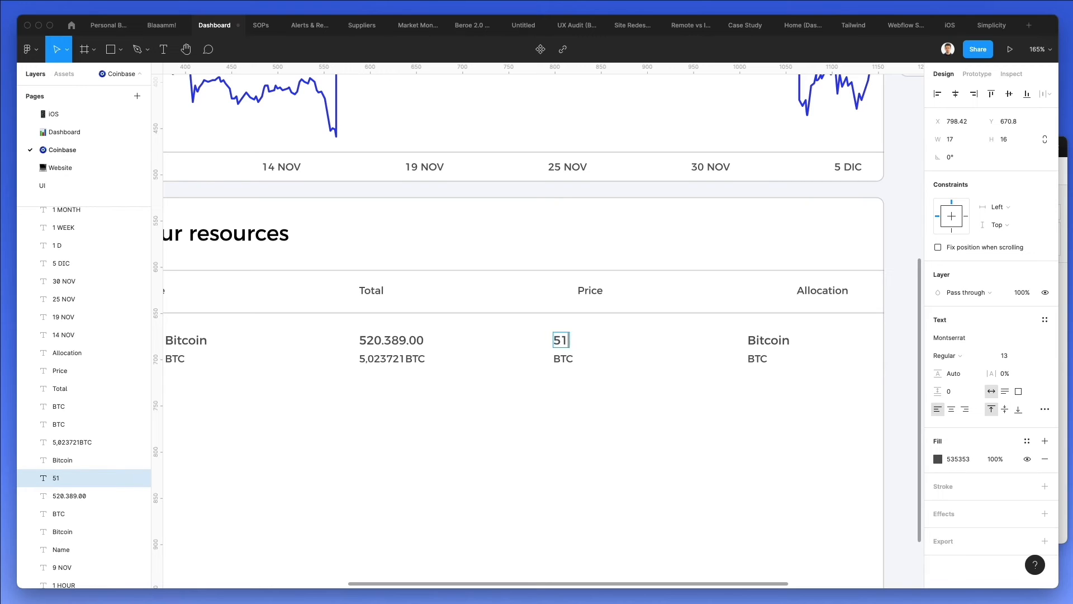
text(.203,38)
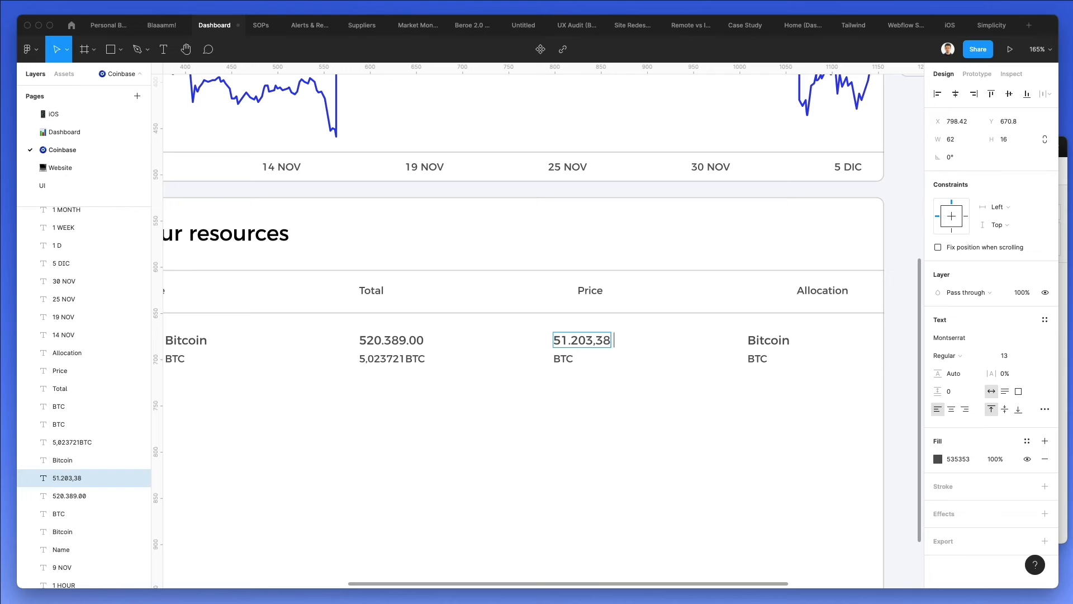
text( USD)
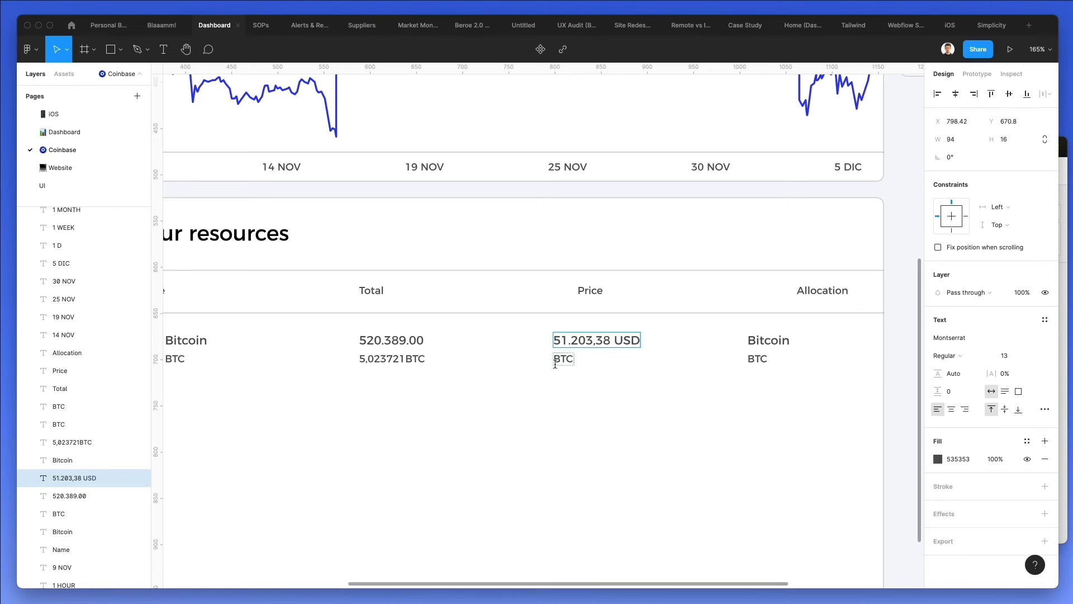
Change the lower label in the Price column to "+7,36%".
click(556, 359)
double_click(557, 360)
text(+7)
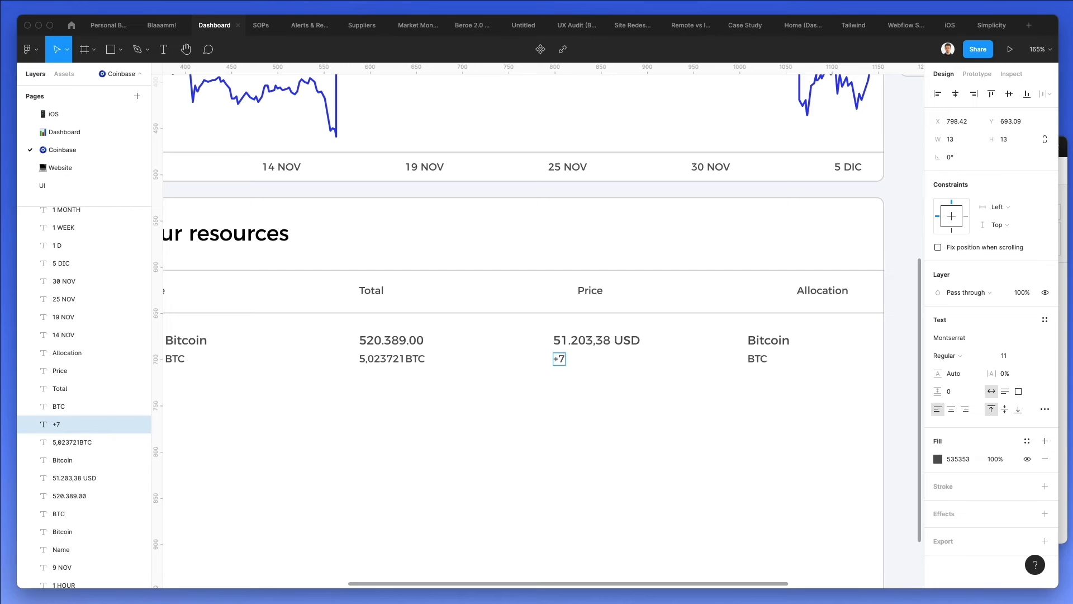
text(,36%)
Recolor the "+7,36%" text with a green document color and shift its hue to 00CD39.
key(super+a)
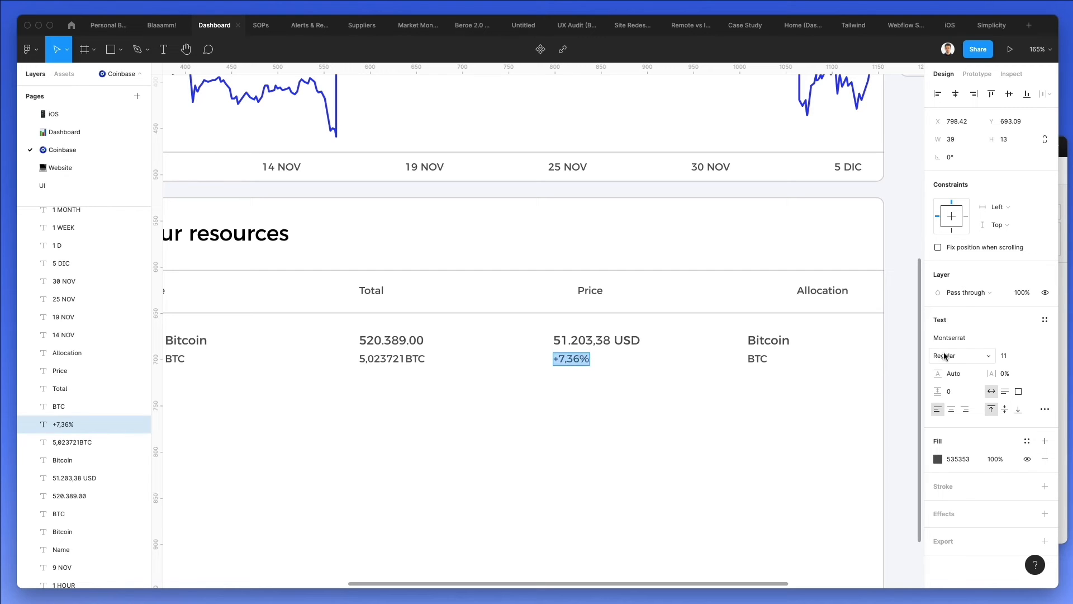
click(938, 459)
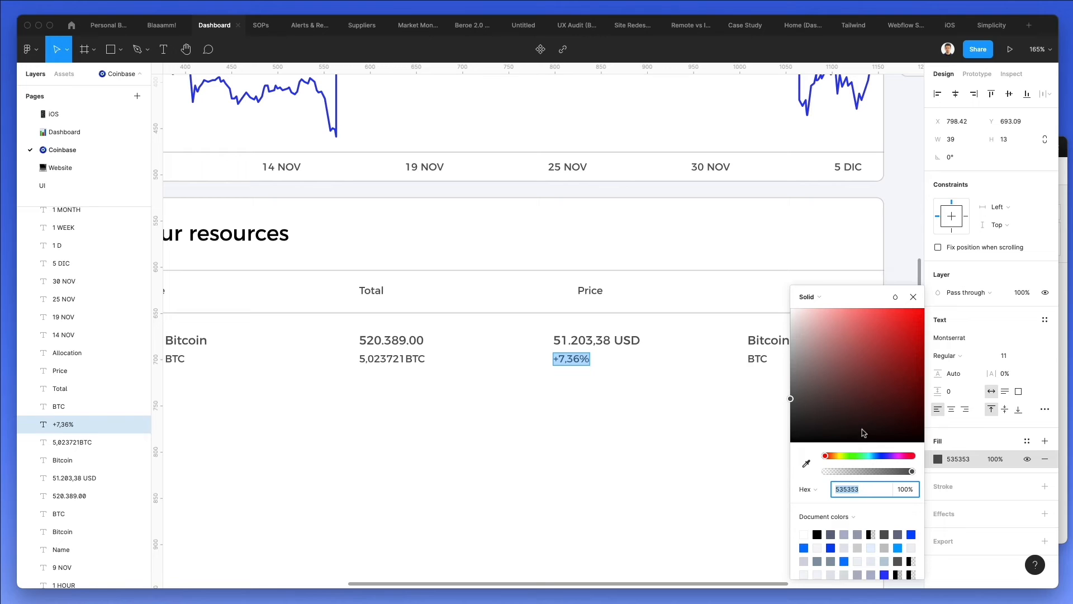
scroll(895, 536, down, 5)
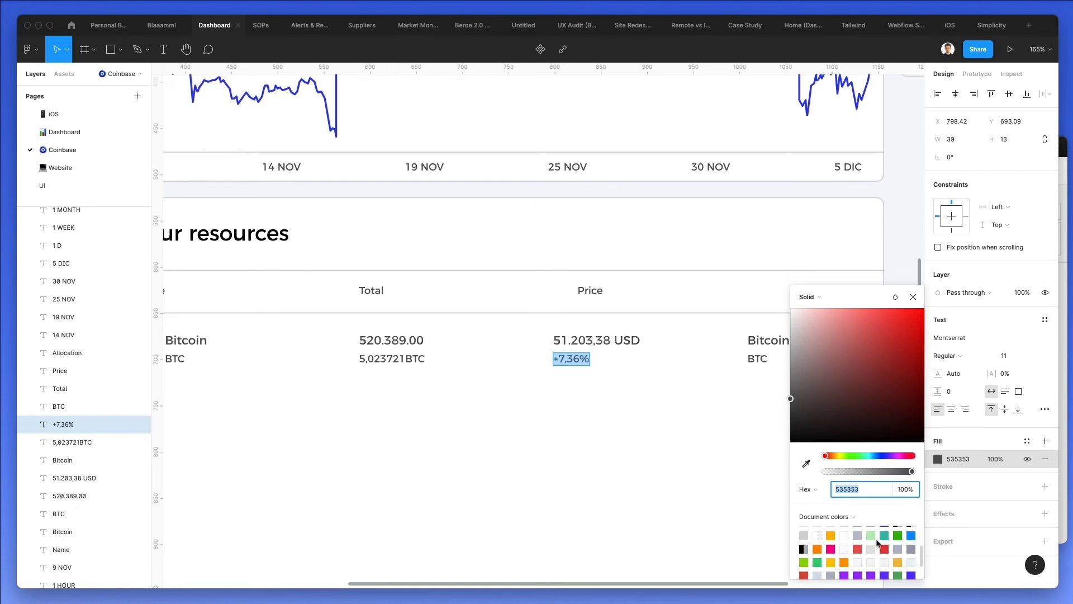
click(817, 561)
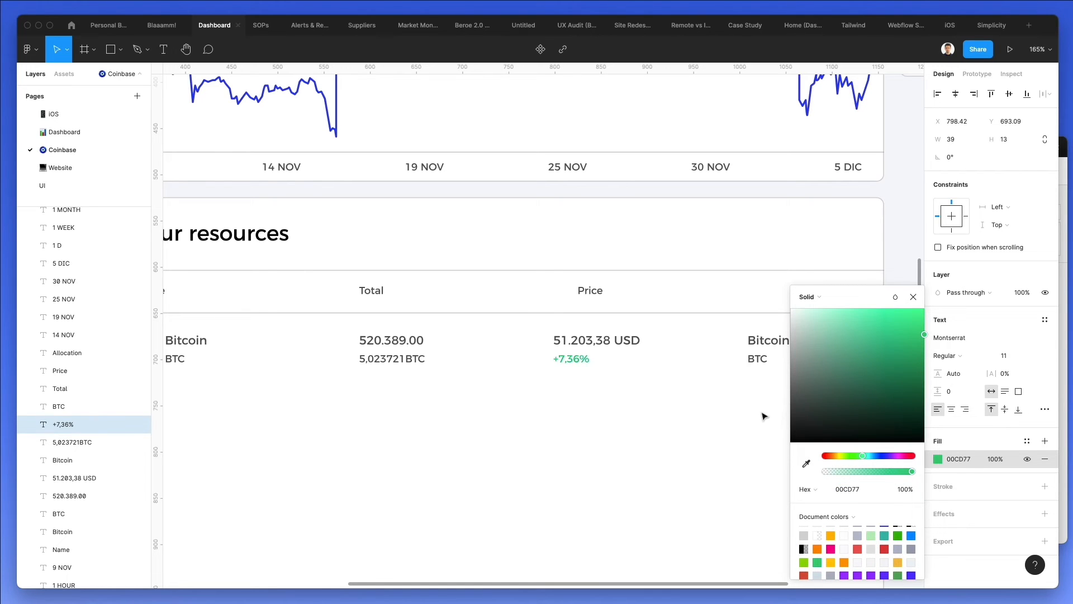
click(856, 456)
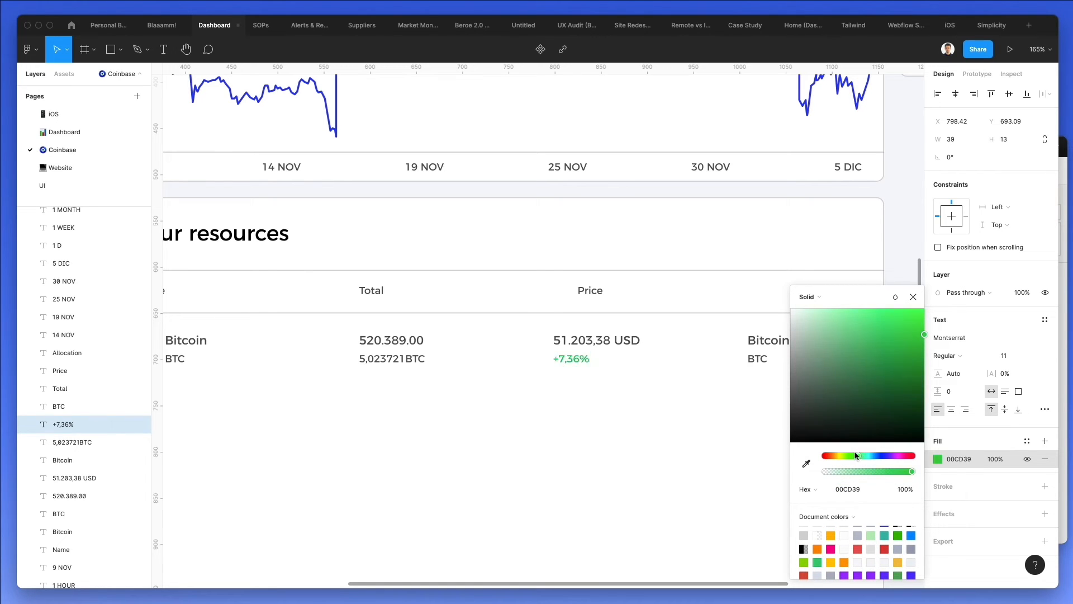
click(605, 398)
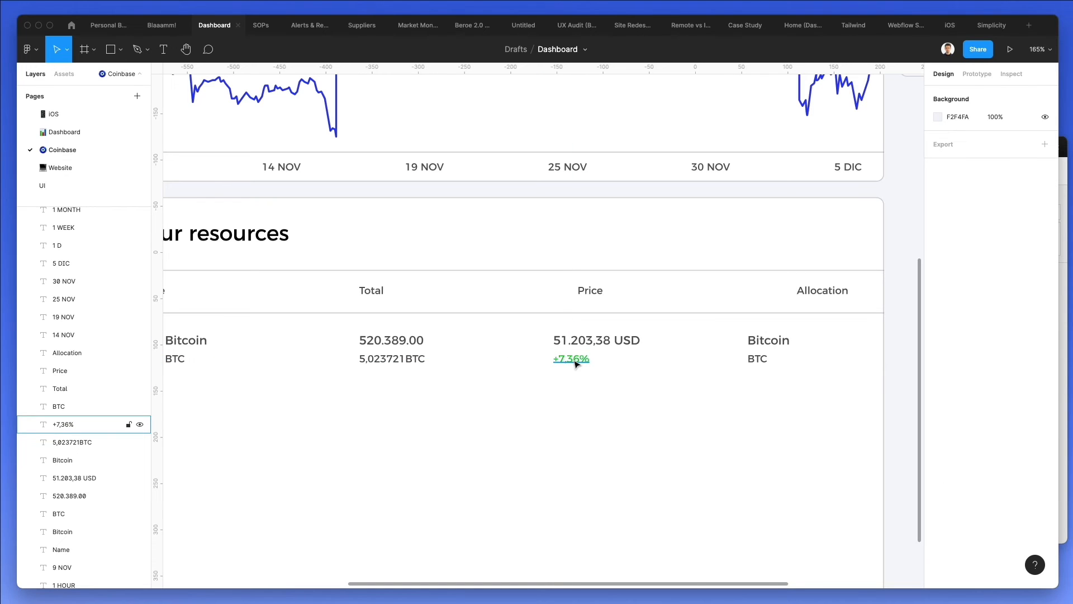
Change the upper label in the Allocation column to "64,82%" and delete the BTC label beneath it.
double_click(761, 338)
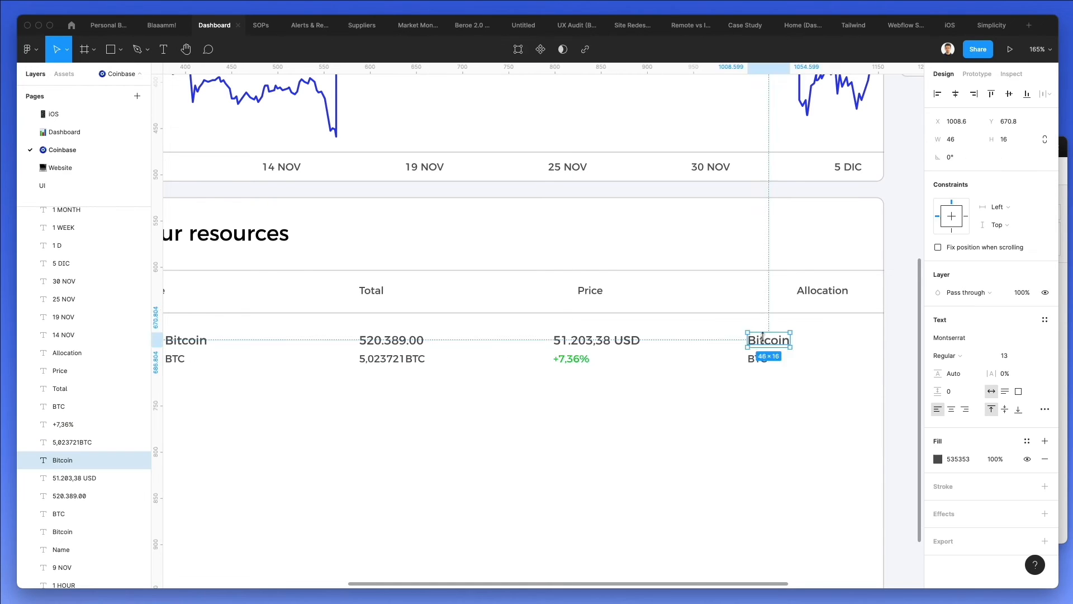
text(6)
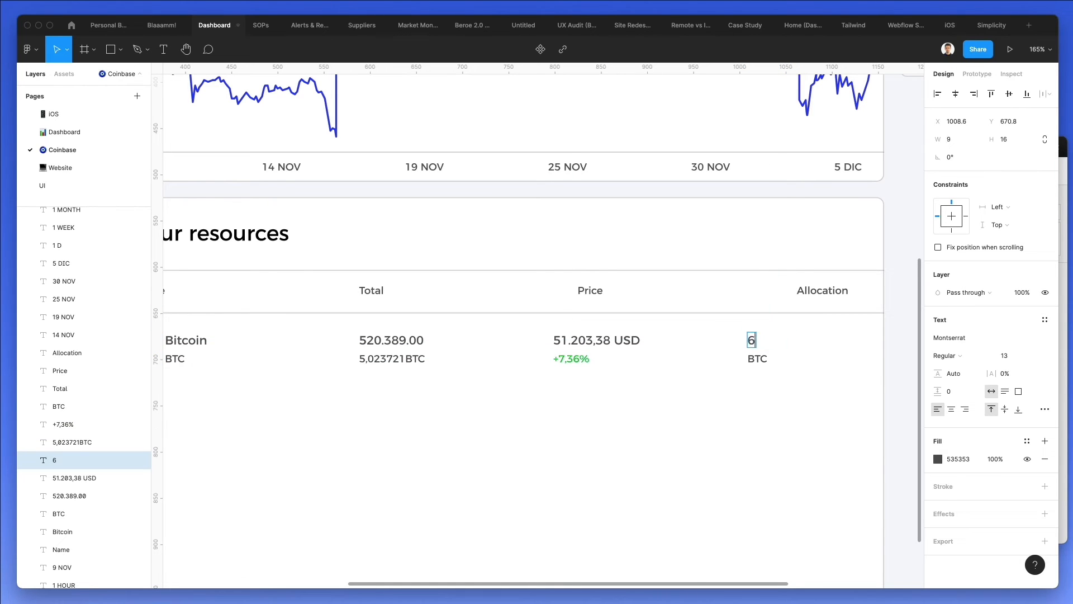
text(4,82%)
click(758, 358)
key(Delete)
Move the 64,82% value under the Allocation header and align the two price values with the Price header.
drag(772, 340, 819, 350)
drag(582, 345, 354, 311)
scroll(734, 333, left, 4)
scroll(743, 346, down, 2)
scroll(354, 311, left, 4)
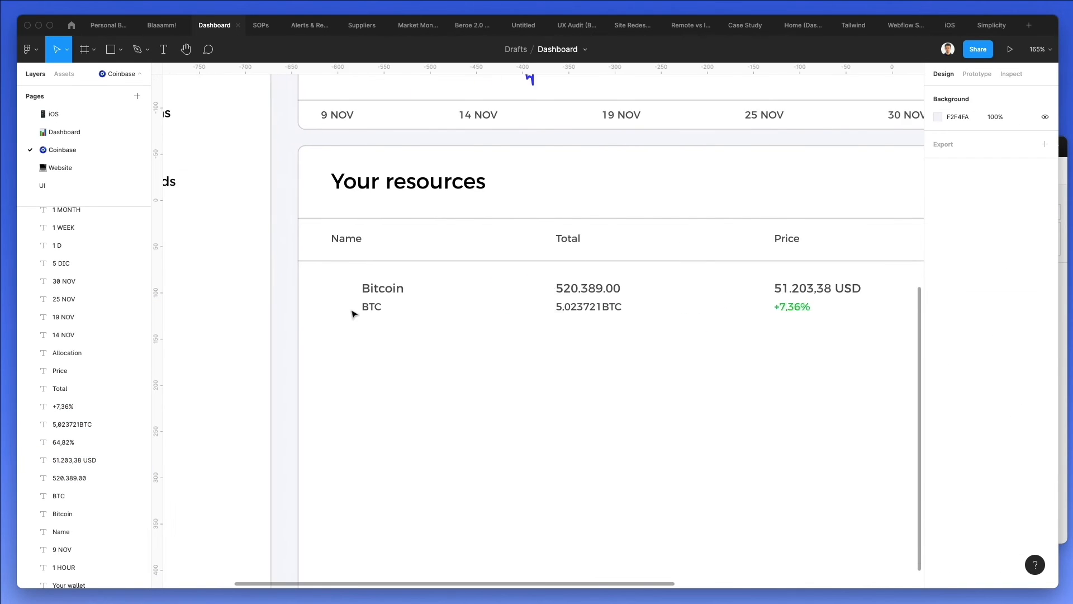
Paste the Bitcoin logo image and place it before the Bitcoin label at X 344.87, Y 670.21, sized 33.19 × 33.19.
click(379, 287)
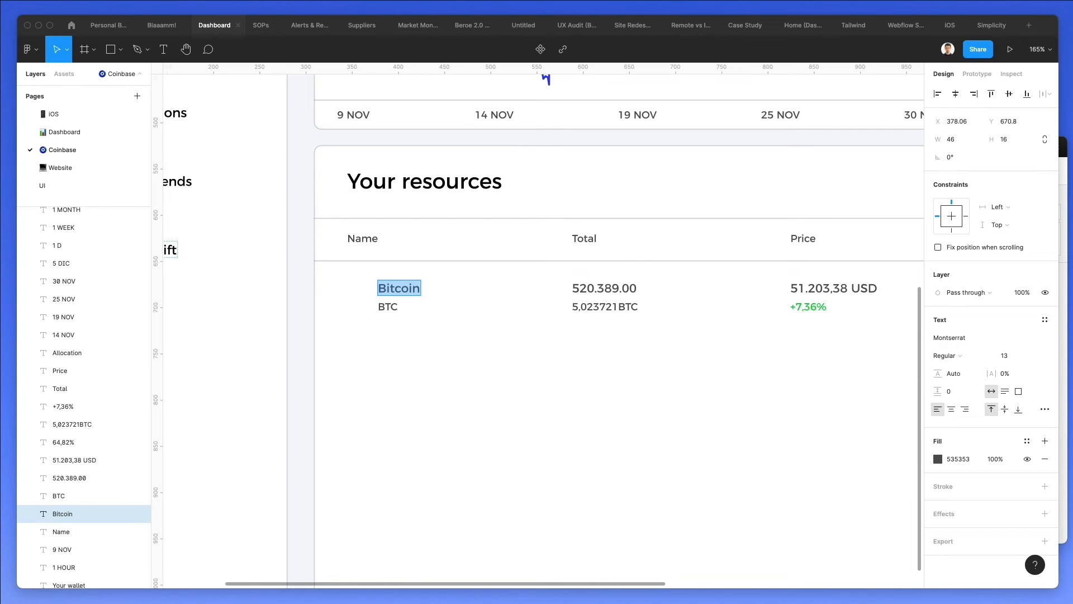
click(456, 343)
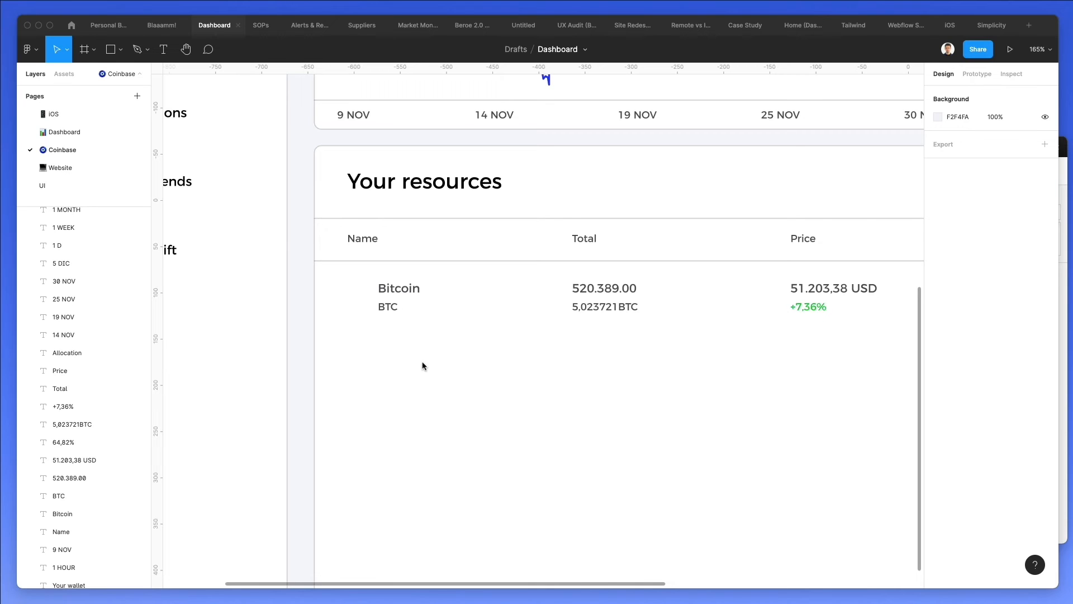
key(super+v)
drag(626, 238, 348, 295)
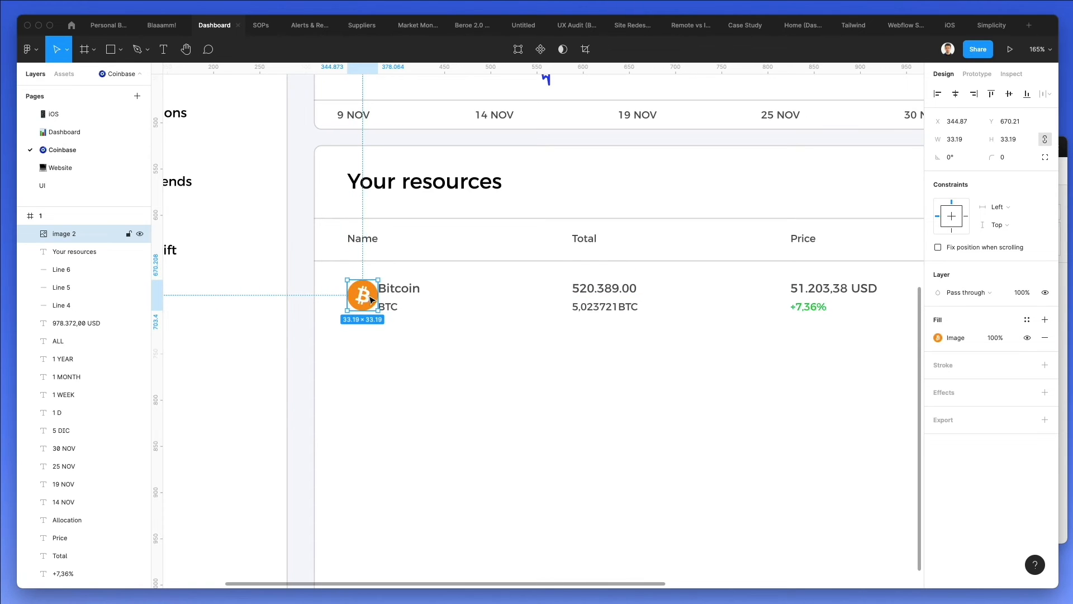
Shift the Bitcoin and BTC labels right to X 392.06, clear of the Bitcoin logo.
drag(435, 285, 385, 327)
key(Right)
key(Right)
key(Right)
key(Right)
key(Right)
key(Right)
key(Right)
key(Right)
key(Right)
key(Right)
key(Right)
key(Right)
key(Right)
key(Right)
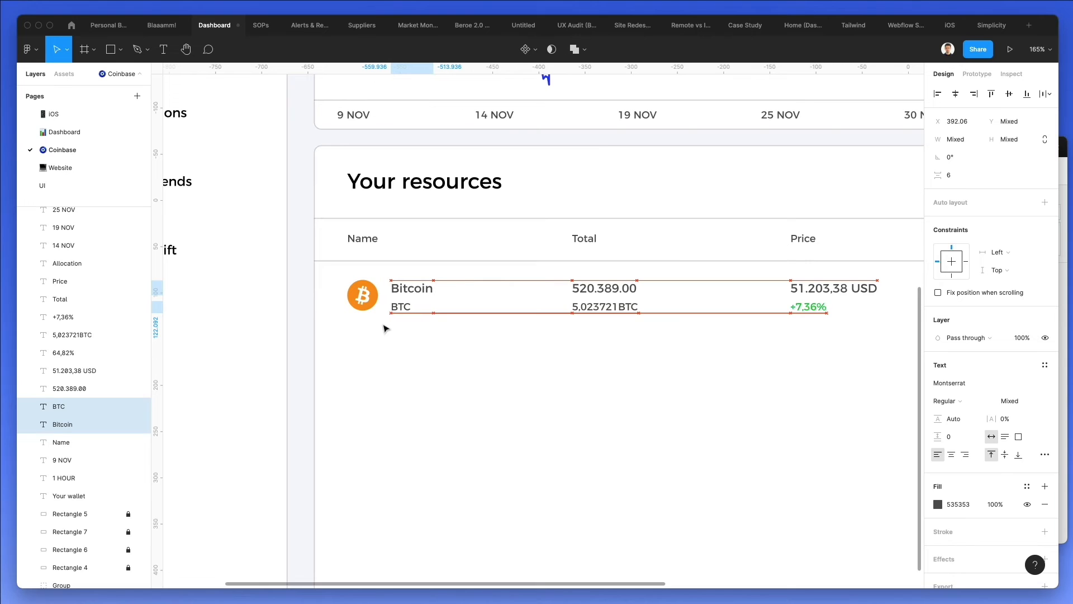
Nudge the Bitcoin logo down to Y 671.21 to centre it against its two labels.
click(355, 284)
key(Down)
key(Down)
key(Up)
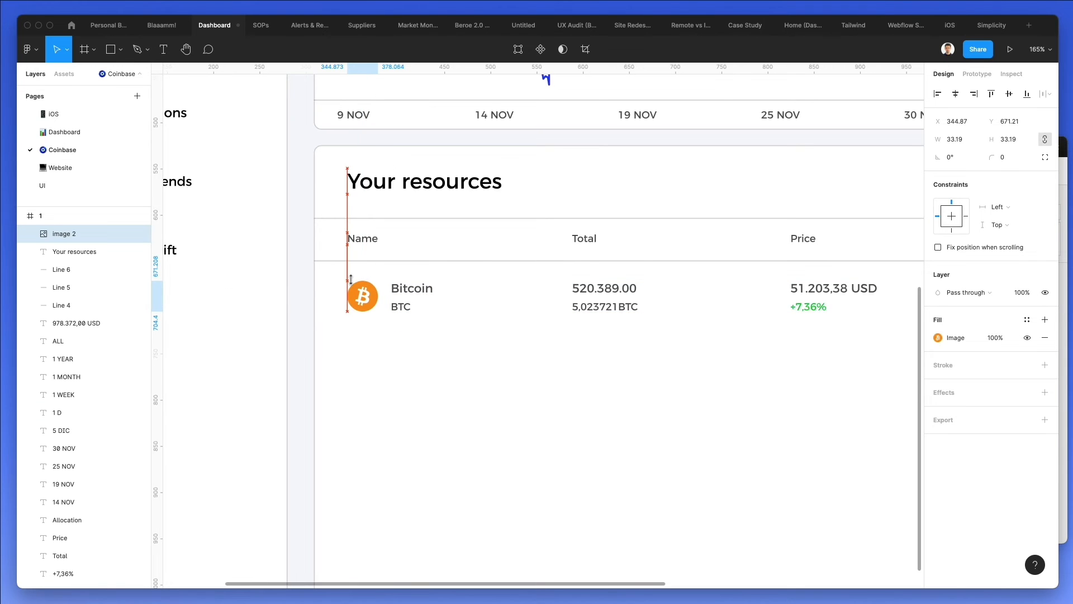
Move the whole Bitcoin row, including its logo and all values, up 4 px.
scroll(351, 280, down, 3)
scroll(481, 330, right, 3)
drag(269, 323, 869, 277)
key(Up)
key(Up)
key(Up)
key(Up)
key(Up)
key(Down)
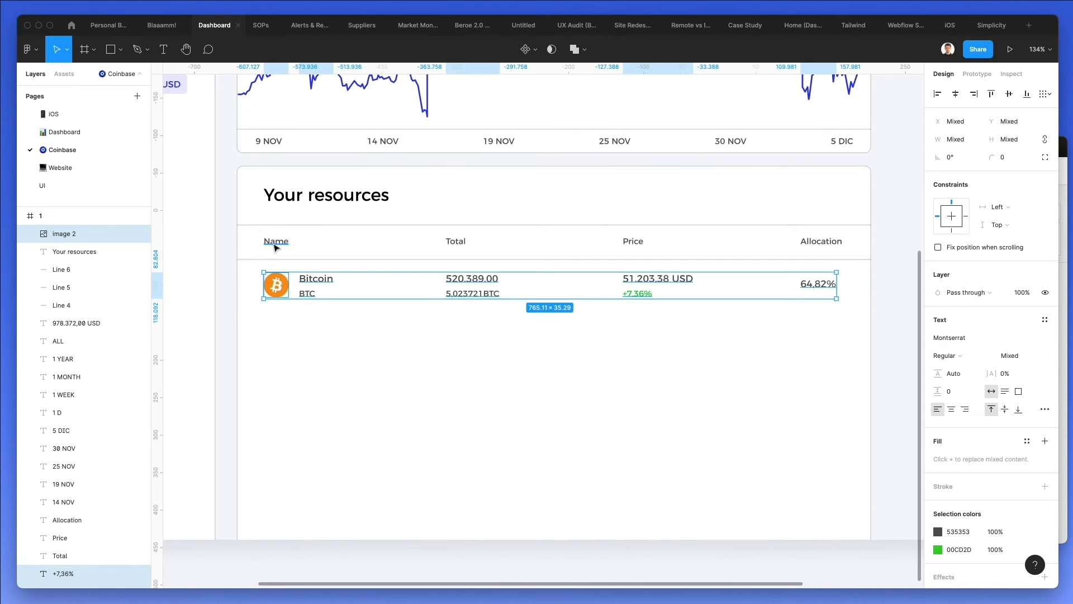
Move the "Your resources" title, the column headers and the Bitcoin row together 7 px to the left.
drag(879, 239, 279, 278)
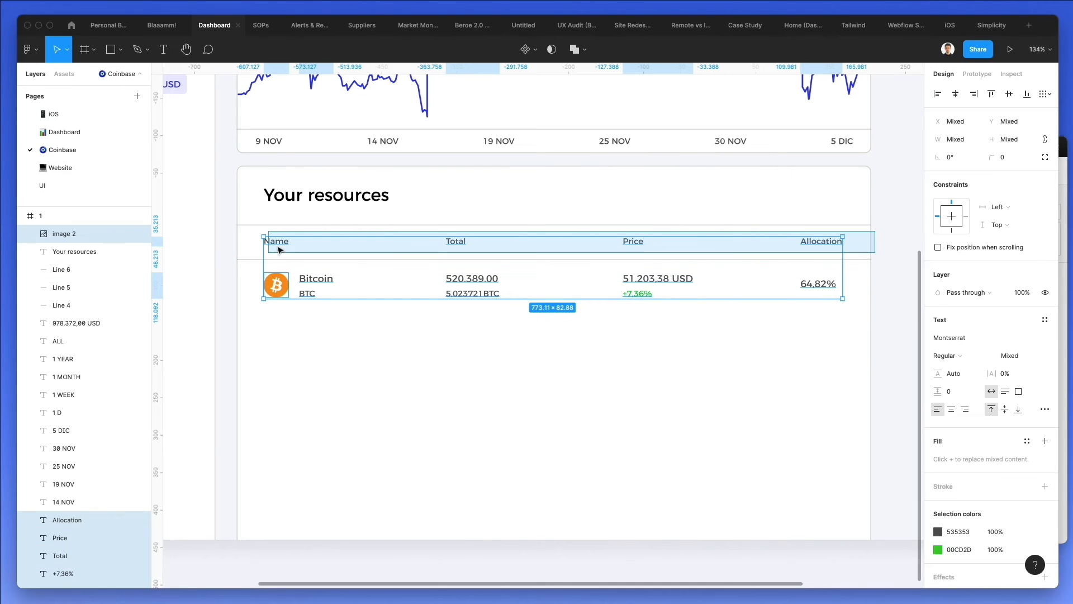
shift+click(324, 199)
key(Left)
key(Left)
key(Left)
key(Left)
key(Left)
key(Left)
key(Left)
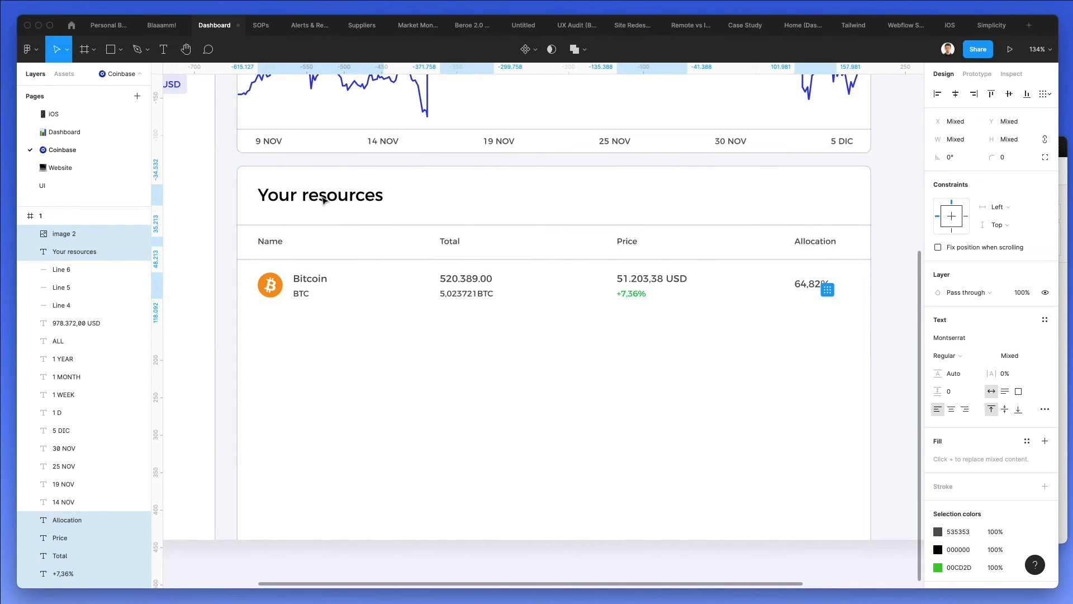
click(395, 404)
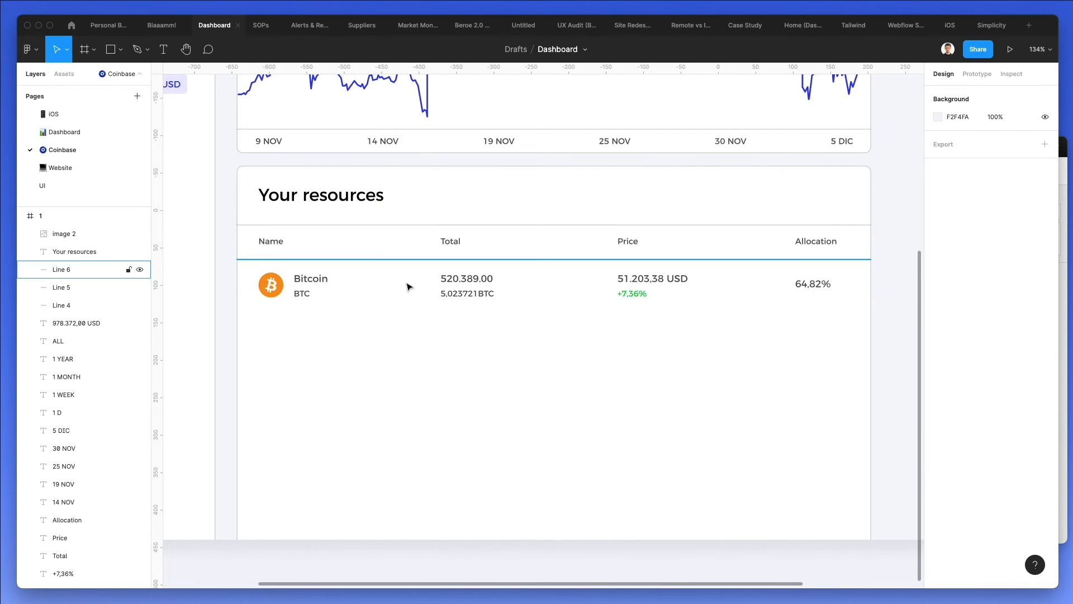
Duplicate the Bitcoin row with its divider line directly below, repeating at equal spacing to make six rows.
drag(258, 349, 830, 261)
drag(637, 284, 639, 335)
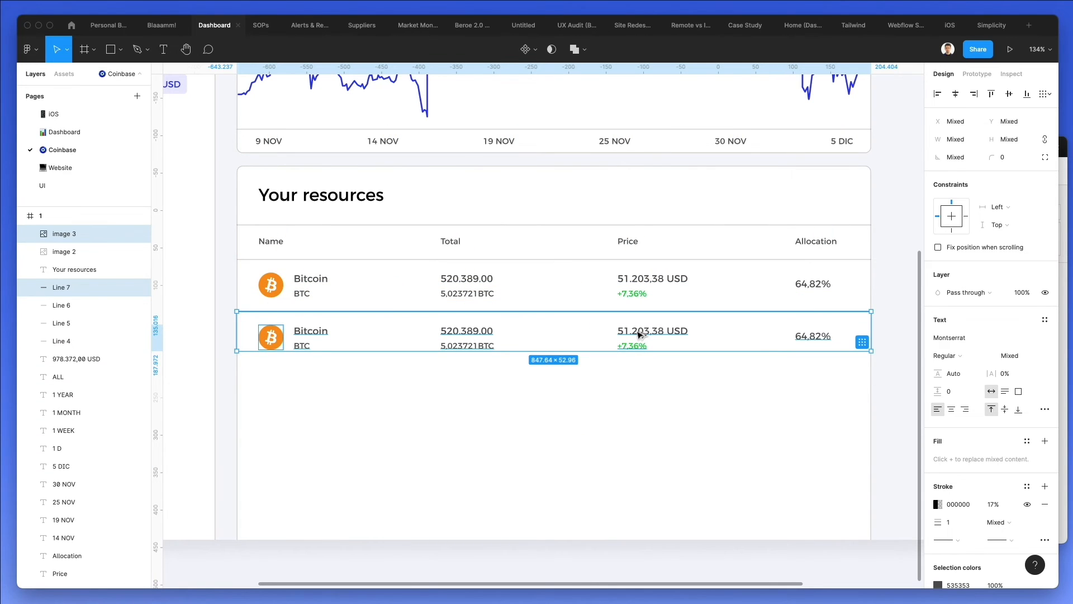
key(super+d)
key(super+d)
key(super+d)
key(super+d)
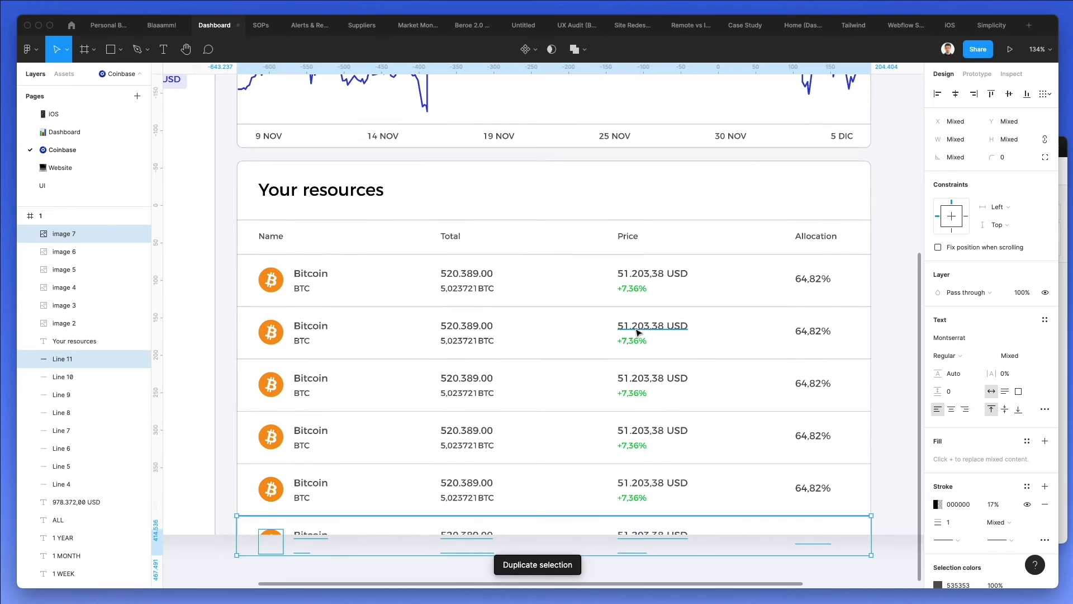
click(637, 335)
click(814, 178)
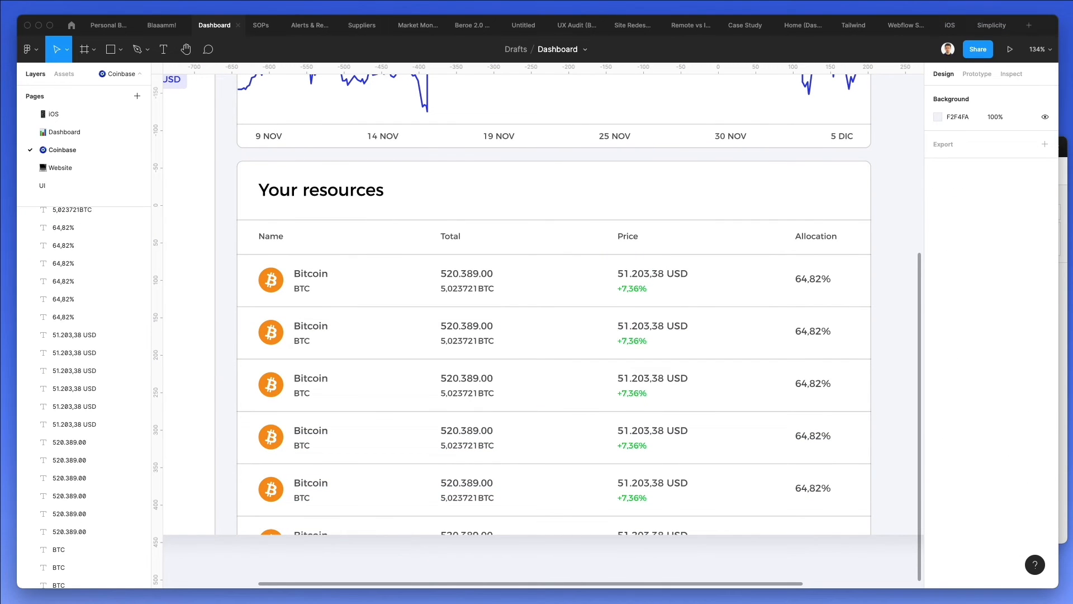
Rename the second row's labels to "Ethereum" and "ETH".
click(309, 325)
text(Ethereum)
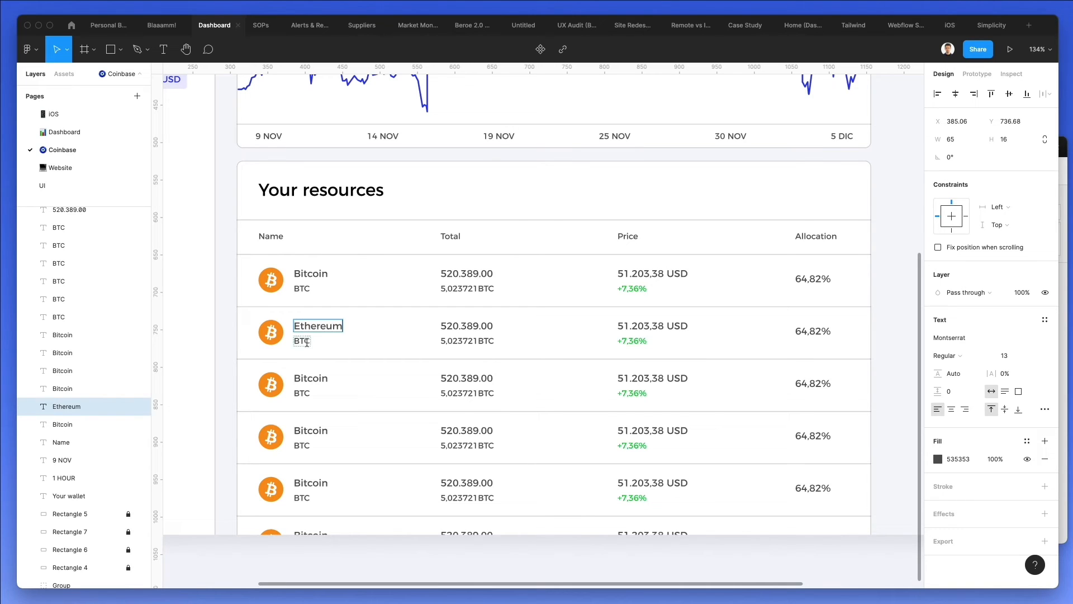
double_click(307, 341)
text(ETH)
Rename the third row's labels to "SHIBA INU" and "SHIB".
double_click(305, 379)
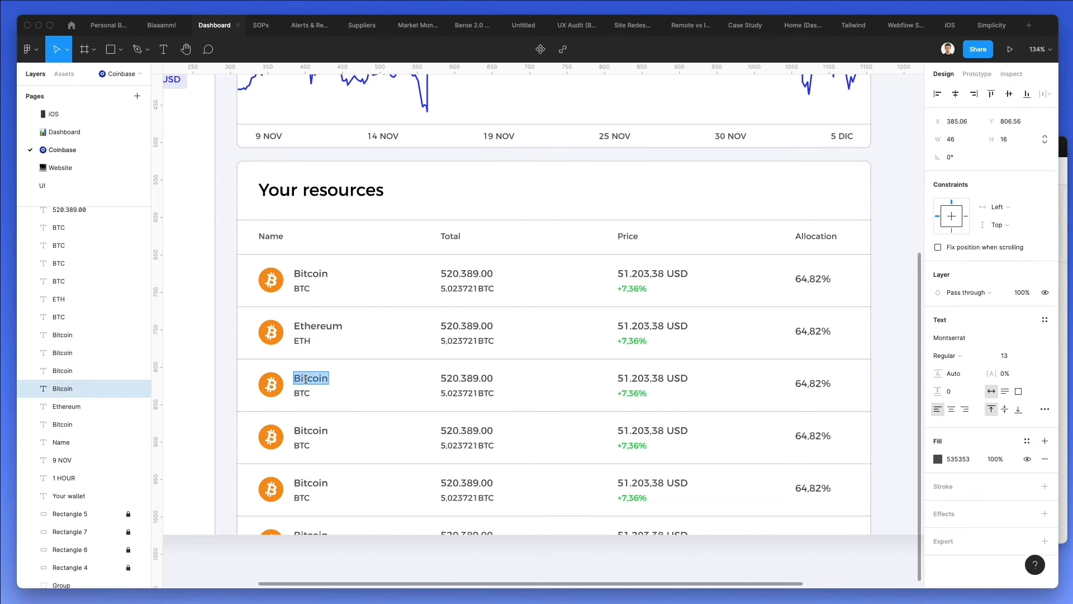
text(SHIBA INU)
double_click(302, 393)
text(SHIB)
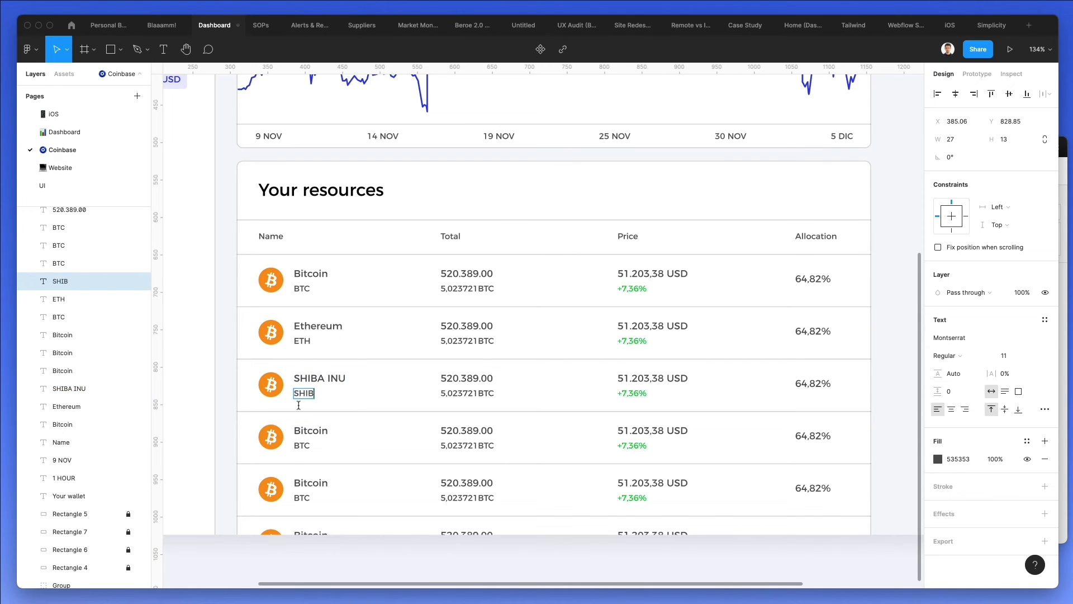
Rename the fourth row's labels to "Dodgecoin" and "DOGE".
double_click(298, 431)
text(Dodgecoin)
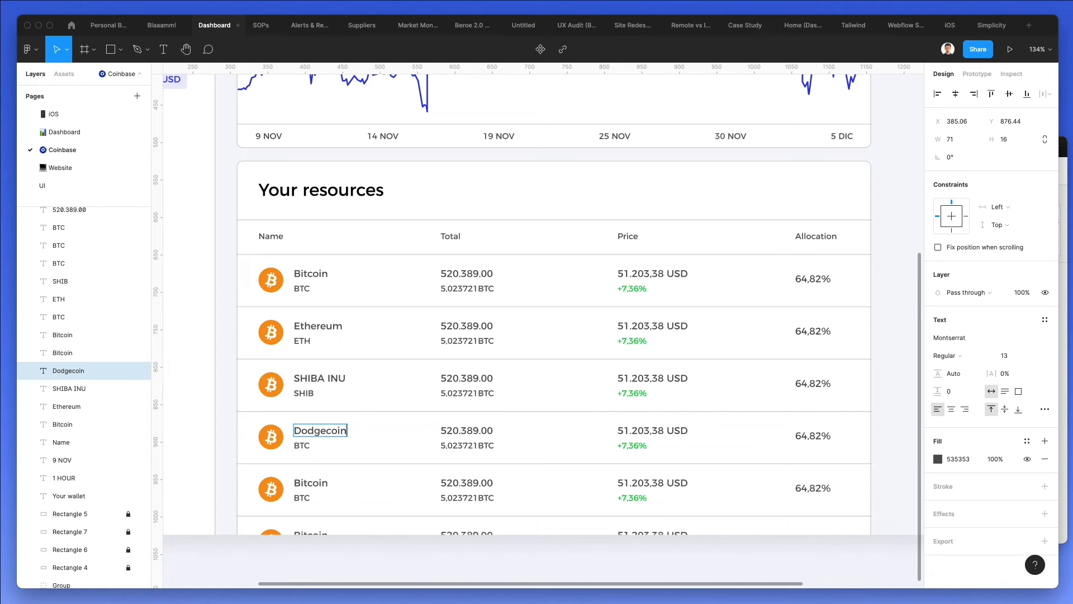
click(297, 446)
text(DOGE)
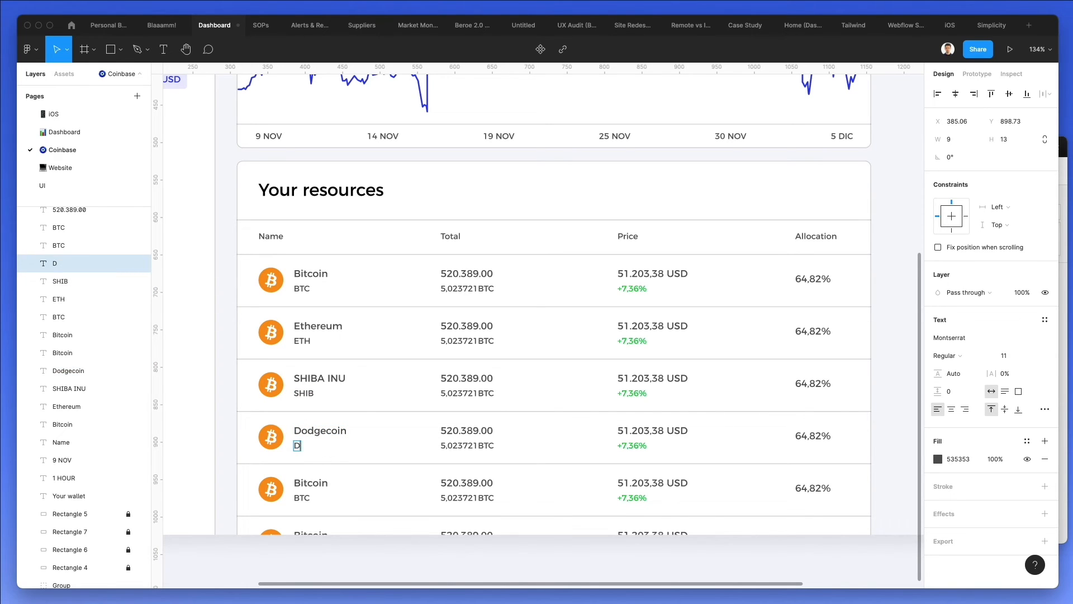
Rename the fifth row's labels to "Litecoin" and "LTC".
click(310, 482)
double_click(310, 481)
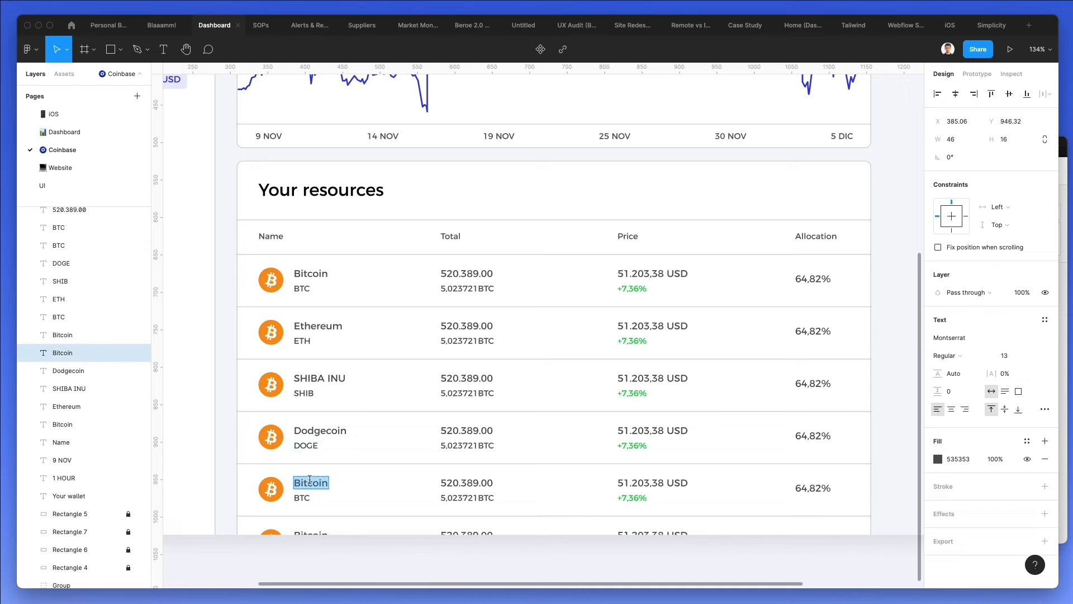
text(Litecoin)
double_click(298, 498)
text(LTC)
Rename the last row's name label to "Avalanche".
double_click(310, 531)
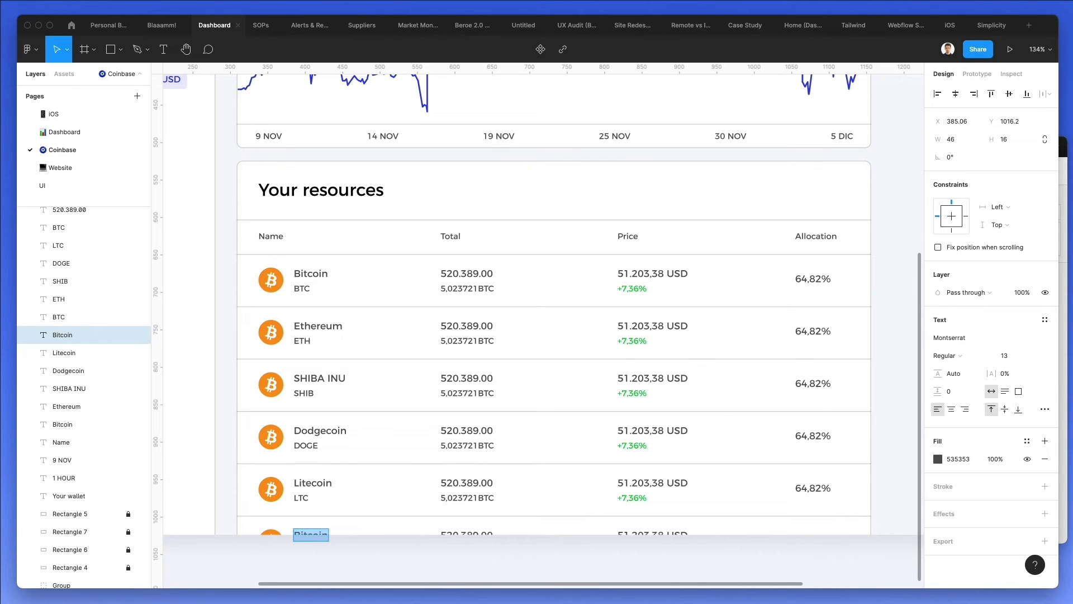
text(Avalanche)
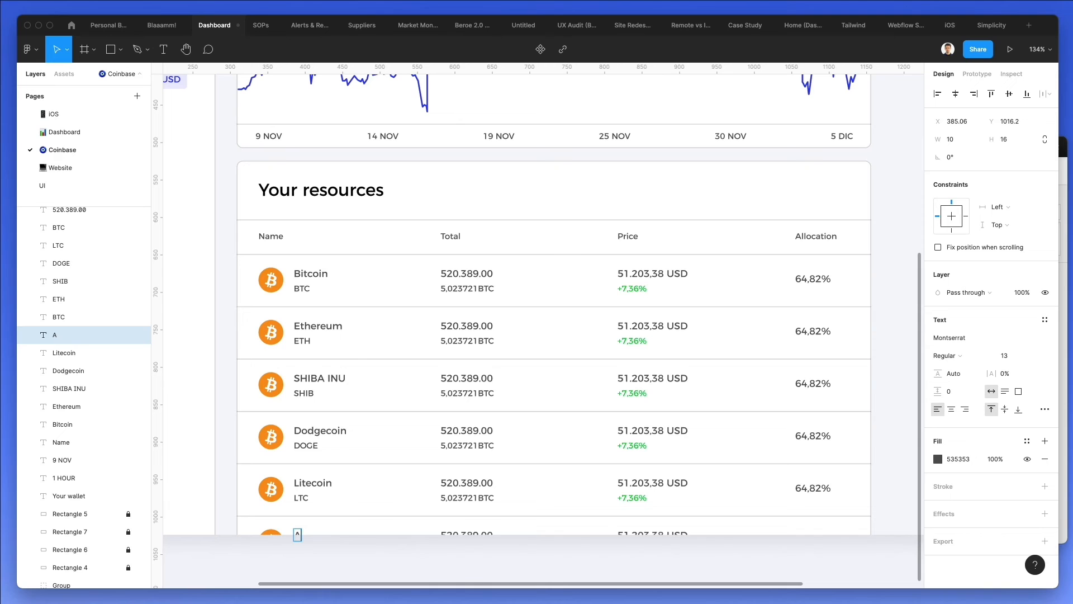
click(390, 571)
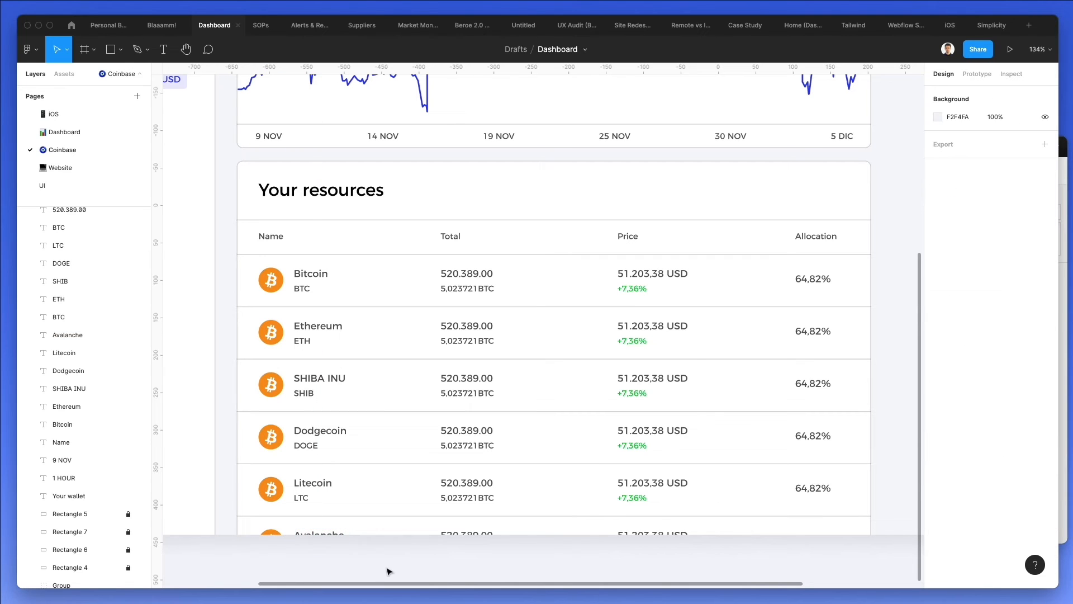
Recolor the Avalanche row's logo image with maximum tint, saturation and shadows and minimum highlights.
click(271, 534)
click(945, 339)
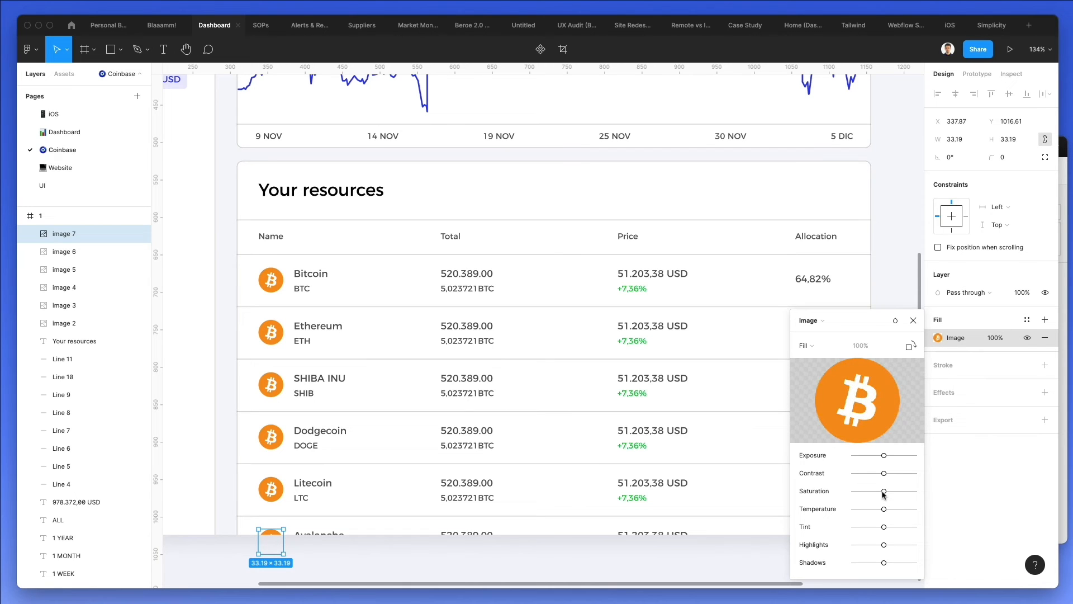
drag(884, 527, 948, 527)
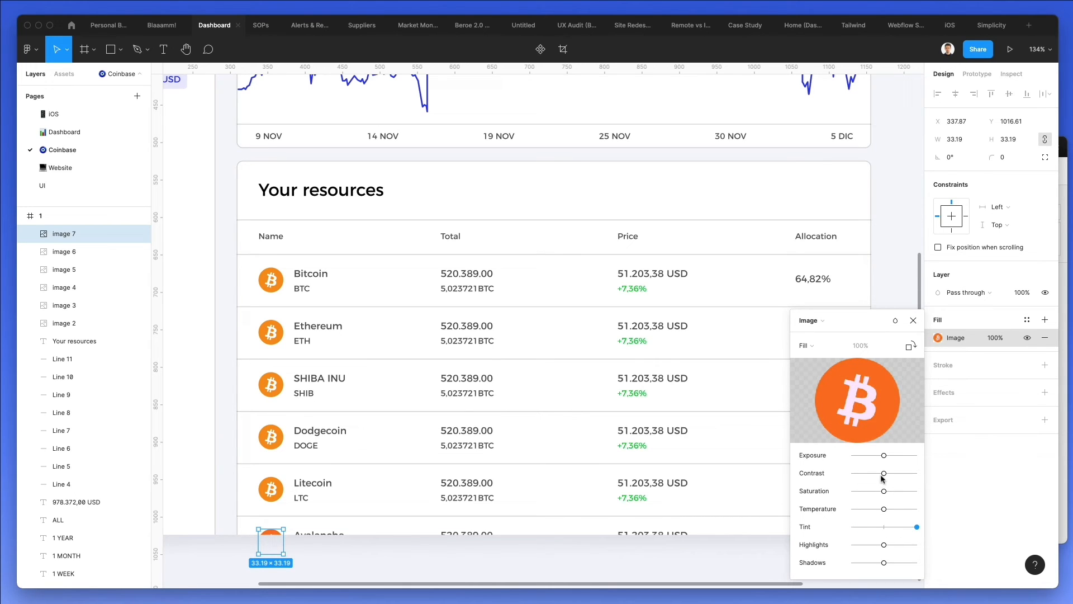
drag(884, 490, 966, 494)
click(875, 508)
click(884, 509)
drag(883, 545, 787, 544)
drag(884, 563, 960, 566)
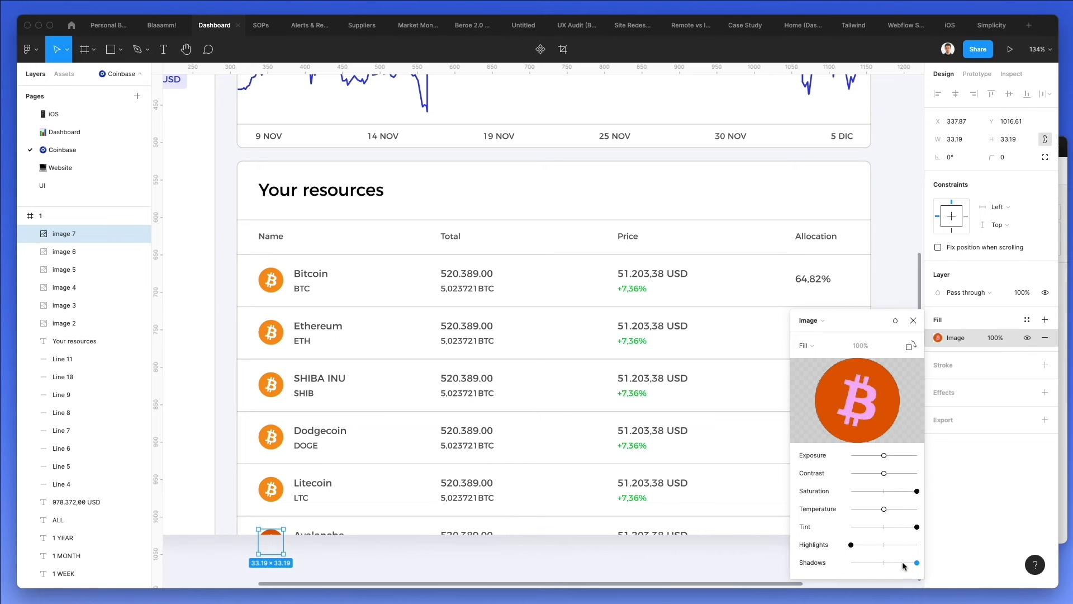
click(390, 527)
click(400, 515)
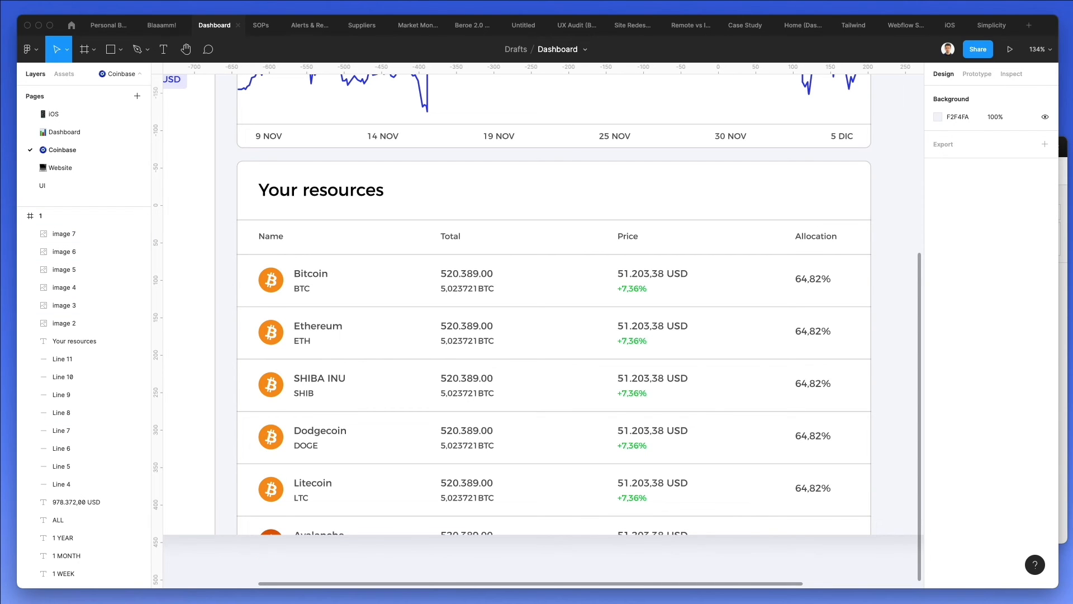
Switch to the browser and search Google Images for "ethereum logo".
key(super+Tab)
double_click(354, 119)
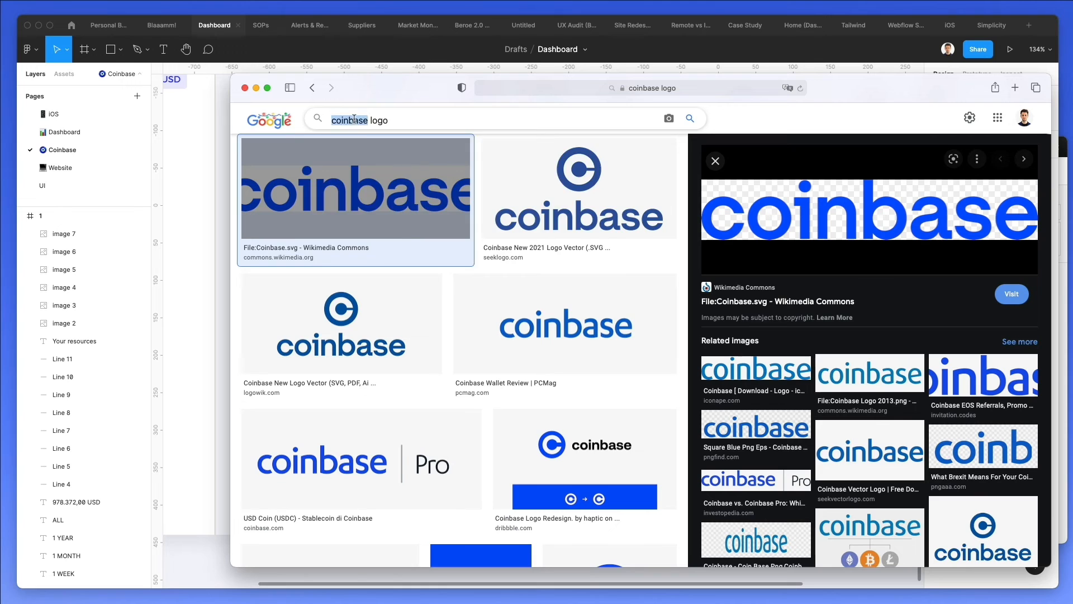
text(ethereum)
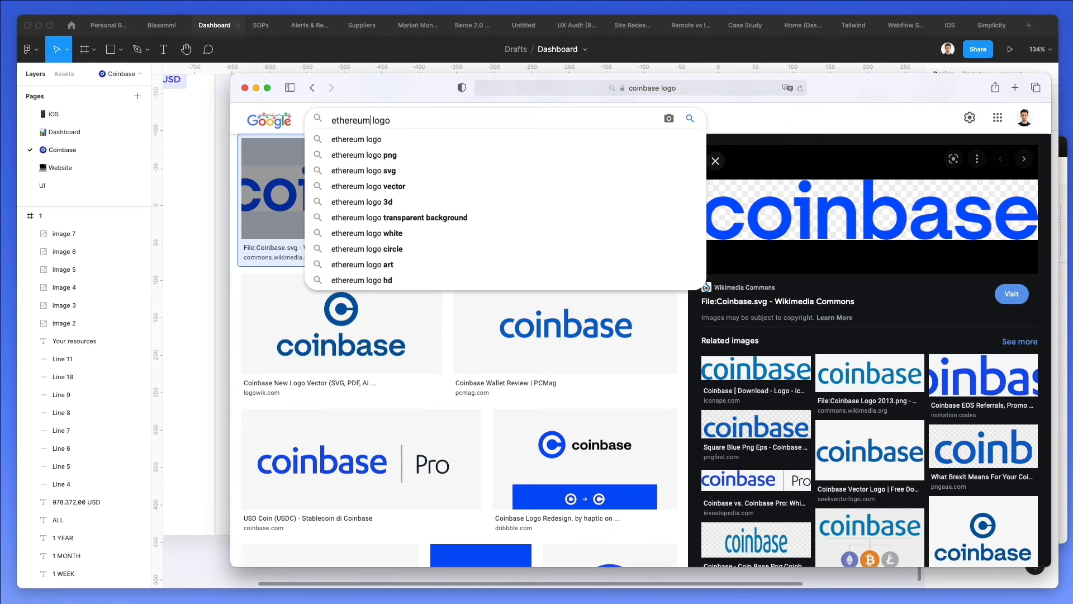
key(Return)
drag(377, 103, 674, 50)
Open the round blue Ethereum logo from seeklogo and copy the image.
click(817, 336)
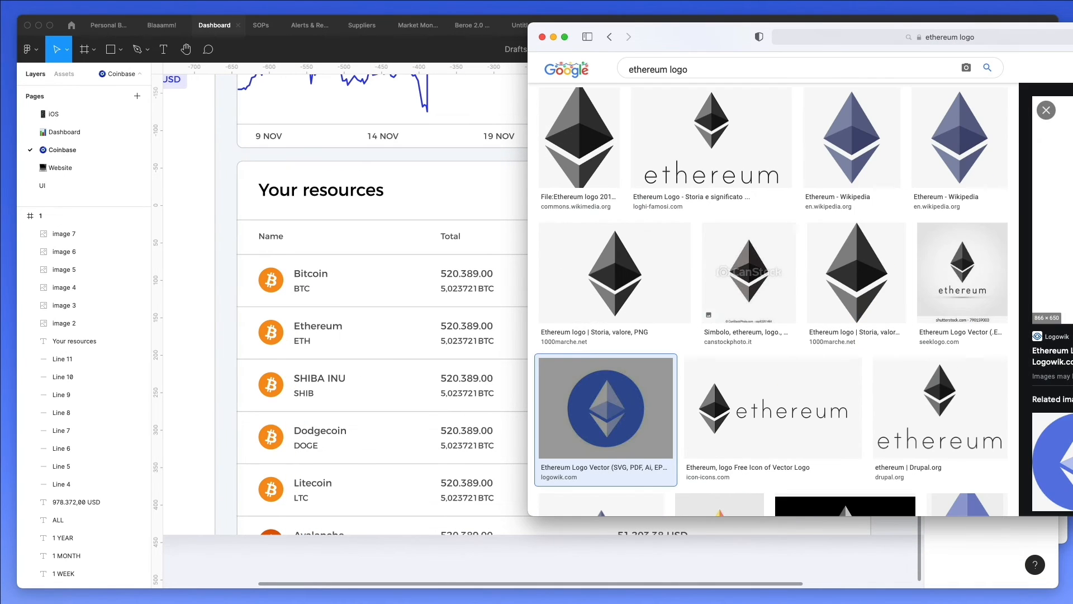
click(1067, 456)
drag(1072, 43, 839, 51)
right_click(845, 213)
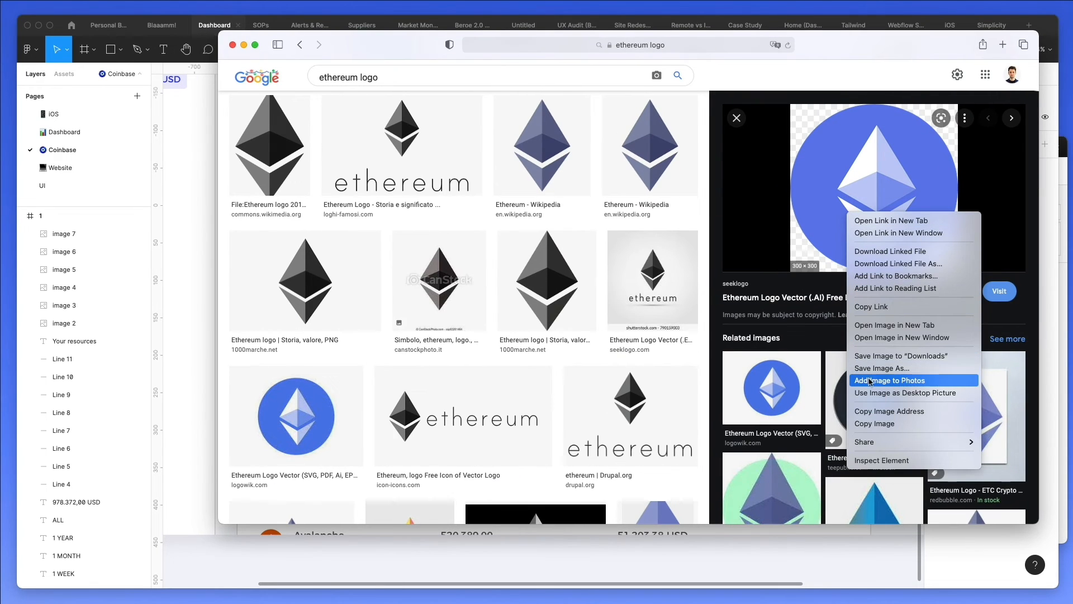
click(871, 424)
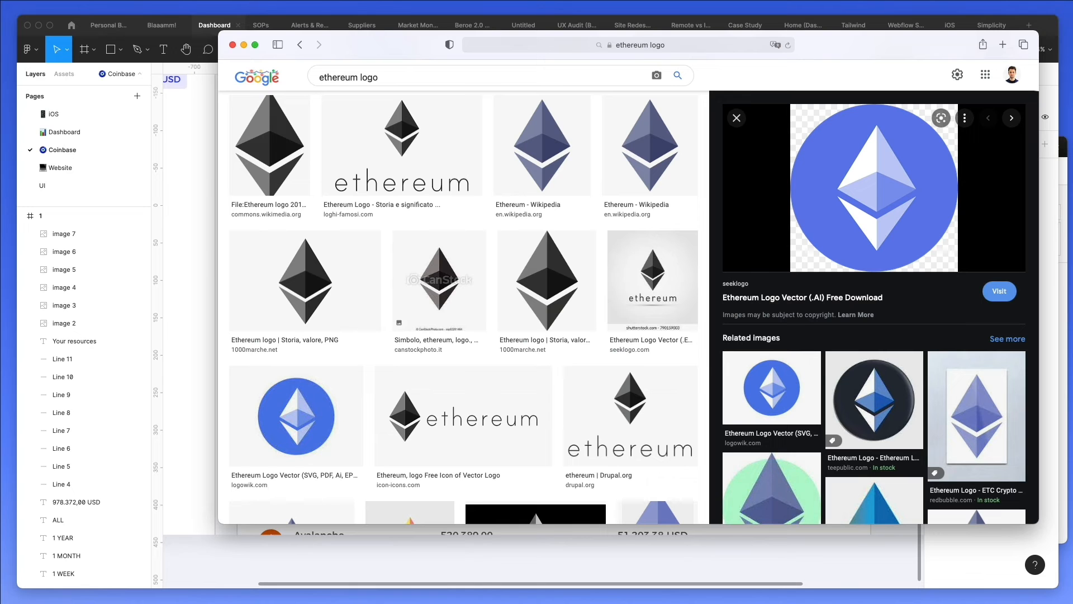
Back in Figma, paste the Ethereum logo into the Ethereum row and delete the Bitcoin logo it replaces.
drag(382, 49, 785, 101)
click(338, 326)
scroll(337, 326, up, 5)
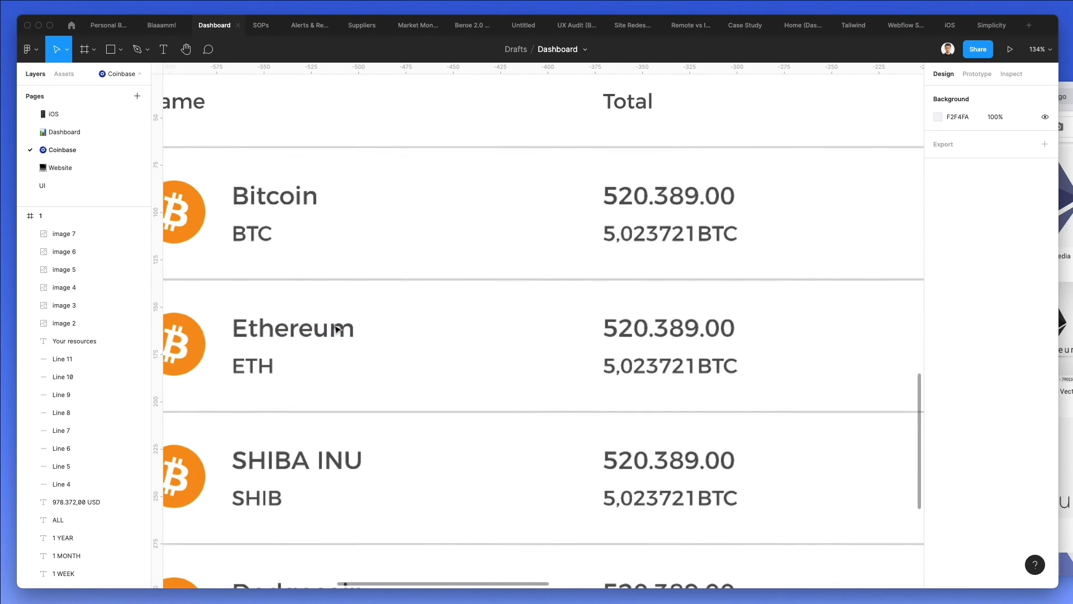
key(super+v)
drag(829, 256, 227, 339)
scroll(441, 356, left, 2)
click(188, 342)
key(Delete)
click(342, 293)
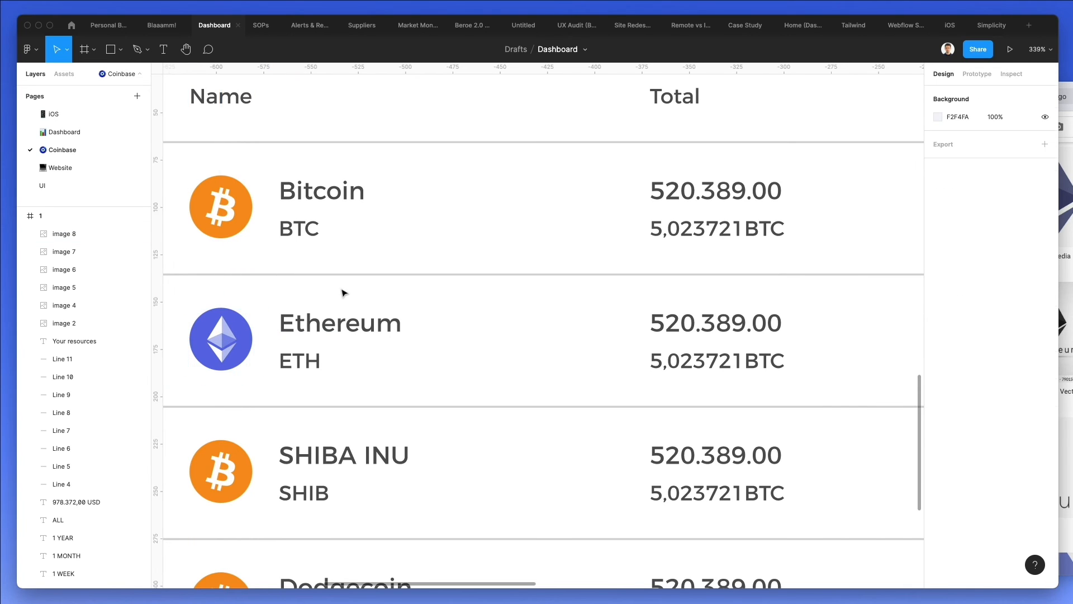
Copy the "SHIBA INU" label text and search Google Images in the browser for "SHIBA INU logo".
scroll(344, 292, down, 3)
double_click(342, 387)
key(super+c)
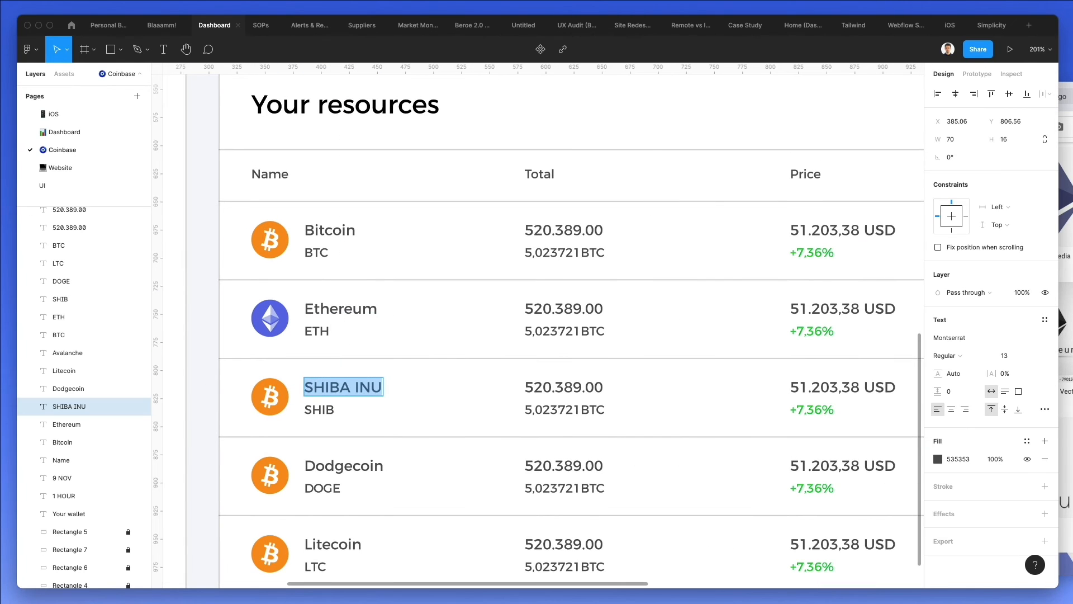
key(super+Tab)
click(792, 129)
double_click(732, 130)
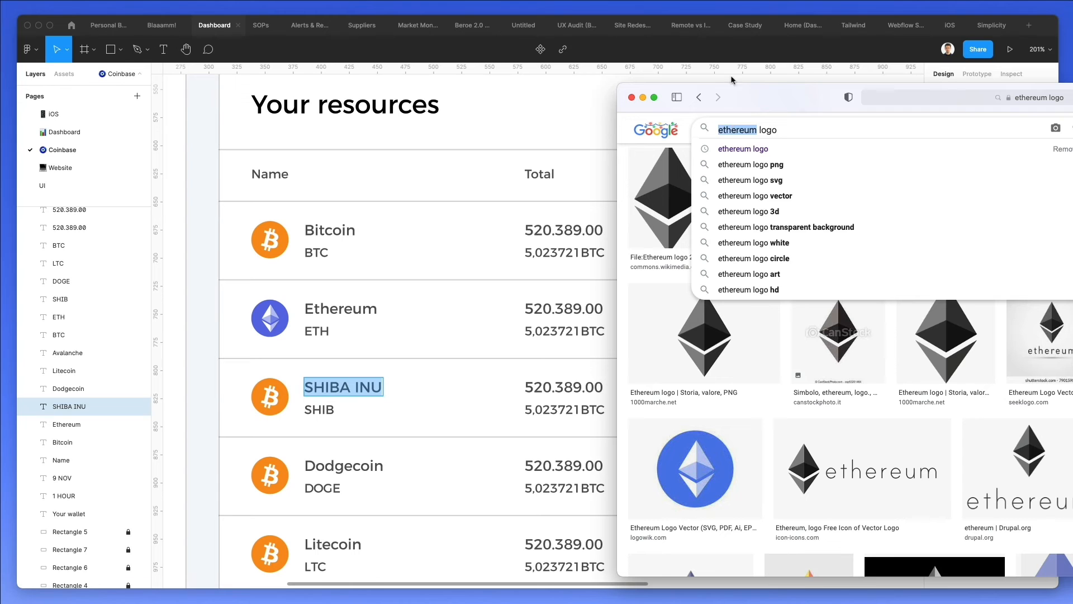
key(super+v)
key(Return)
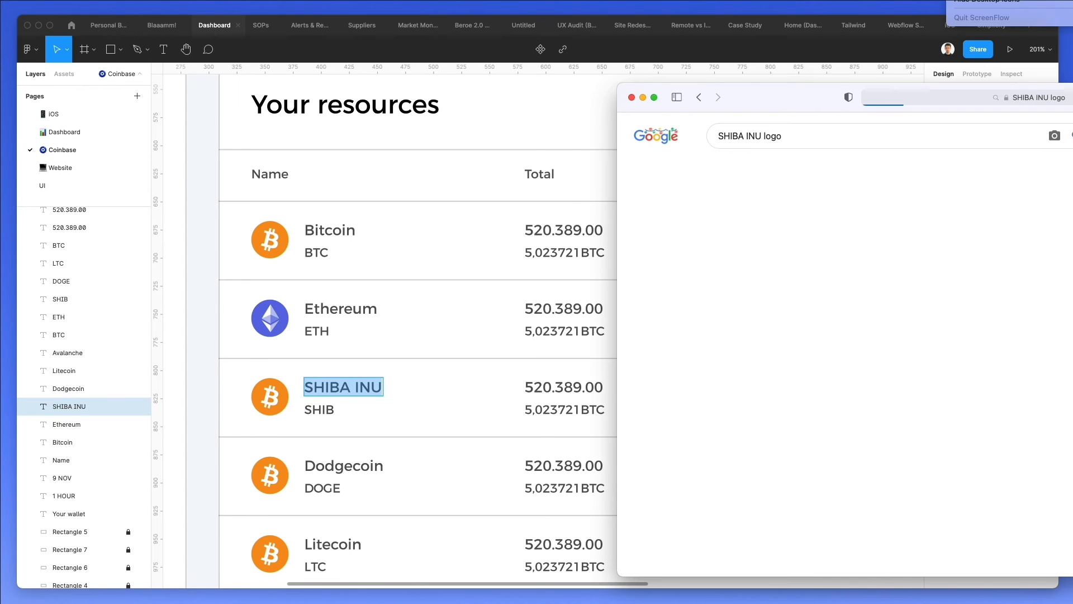
Browse the "SHIBA INU logo" image results and preview the round red logo from SpectroCoin.
drag(773, 96, 548, 54)
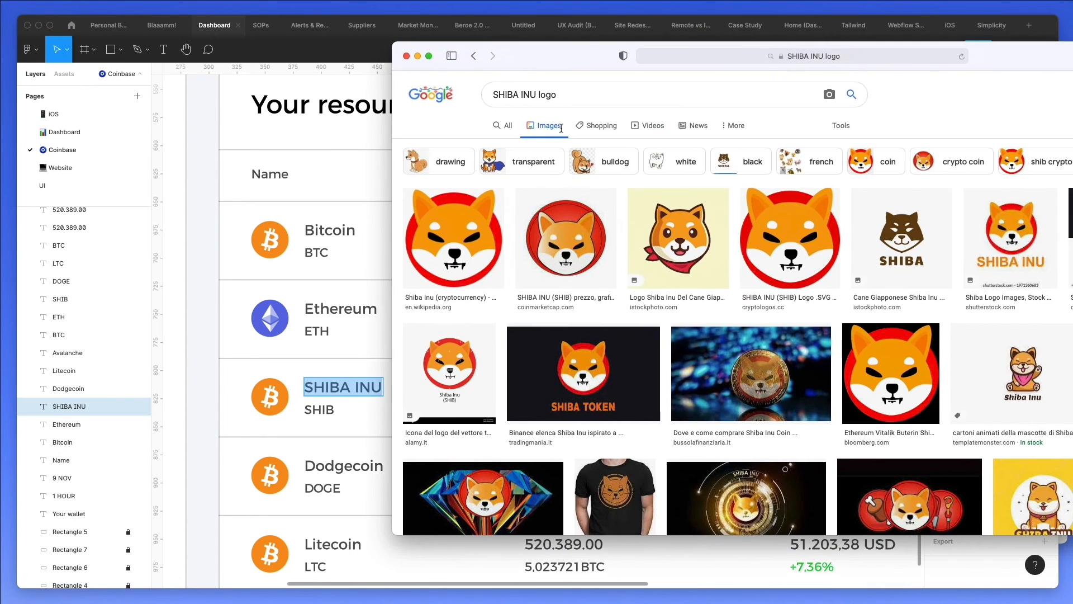
scroll(597, 257, down, 10)
scroll(597, 257, down, 10)
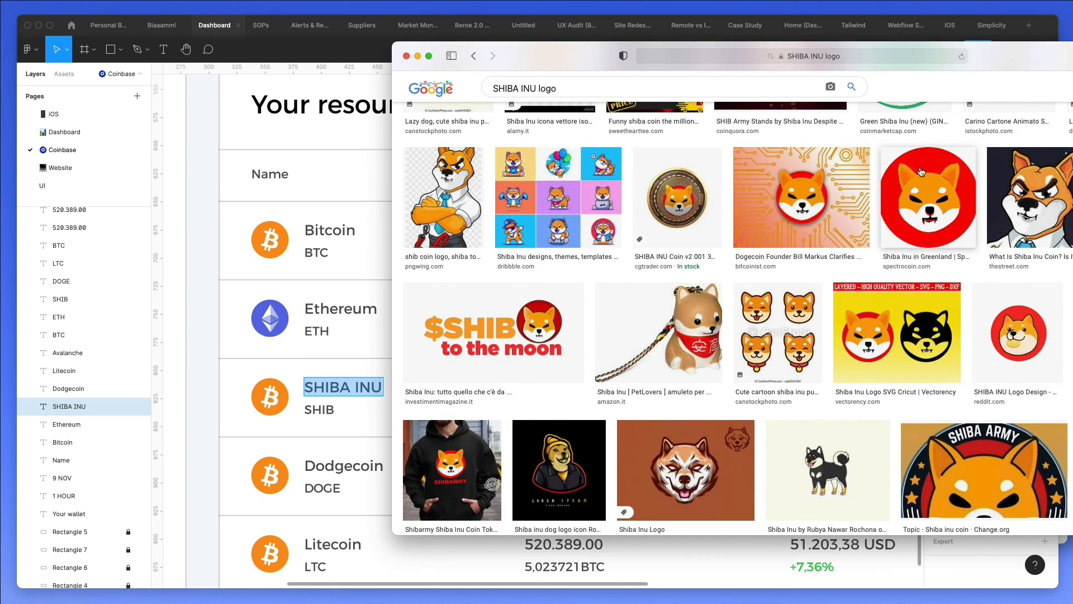
click(922, 172)
scroll(929, 188, down, 8)
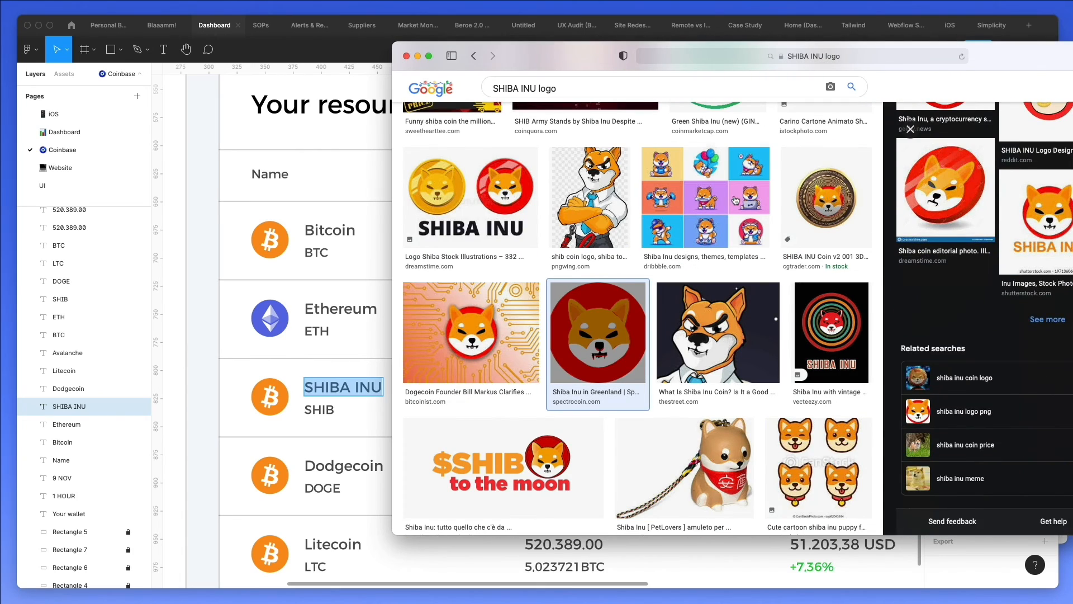
scroll(597, 169, down, 10)
scroll(597, 169, up, 15)
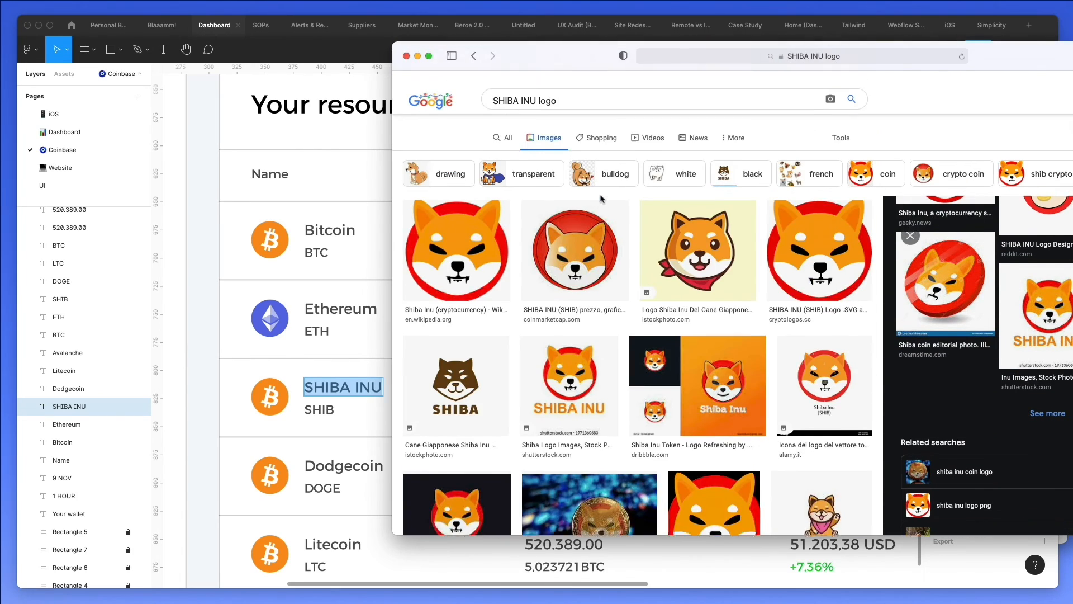
scroll(970, 263, up, 5)
scroll(970, 263, up, 5)
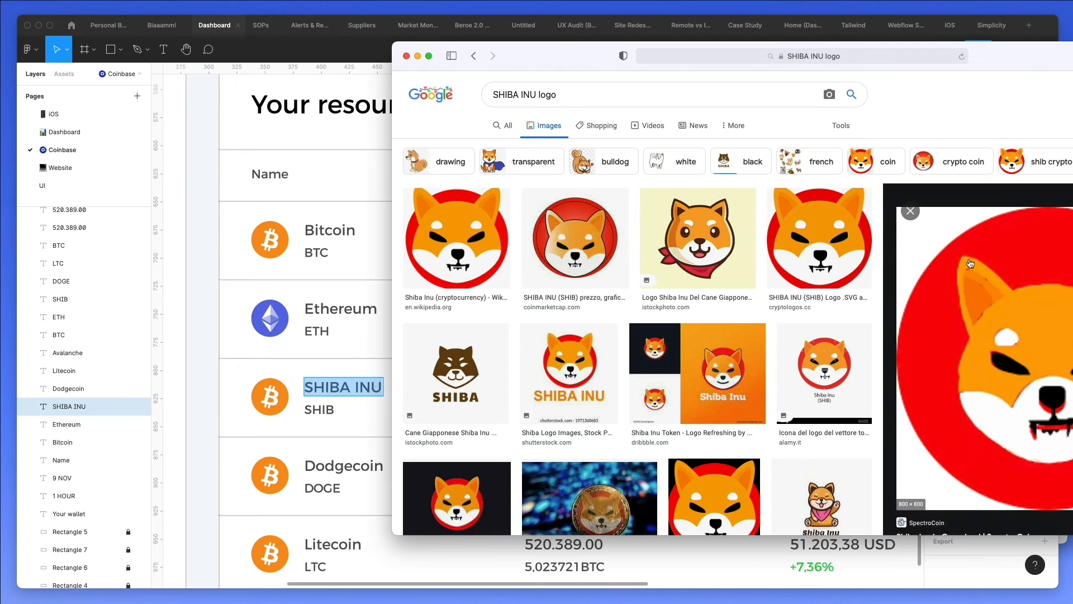
Try the image searches "SHIBA INU logo gray" and "SHIBA INU logo dark".
click(562, 96)
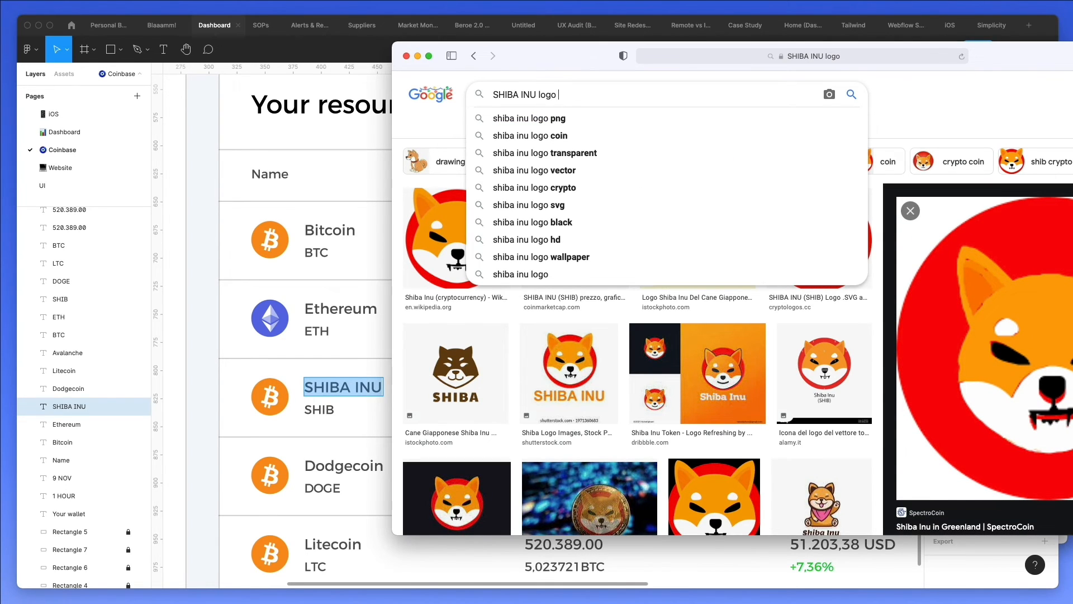
text(gray)
key(Return)
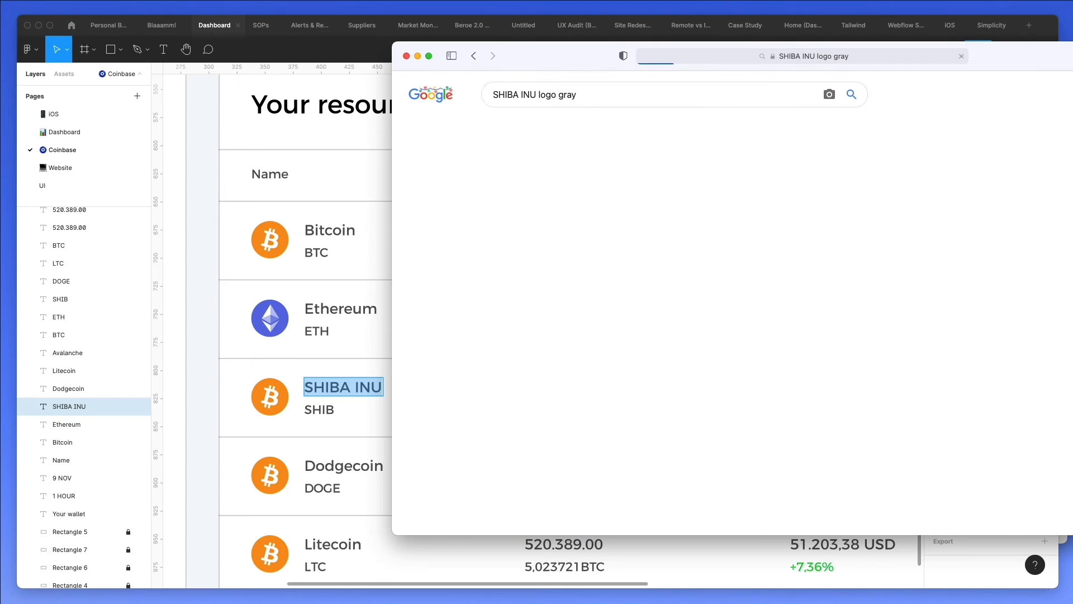
double_click(568, 96)
text(dark)
key(Return)
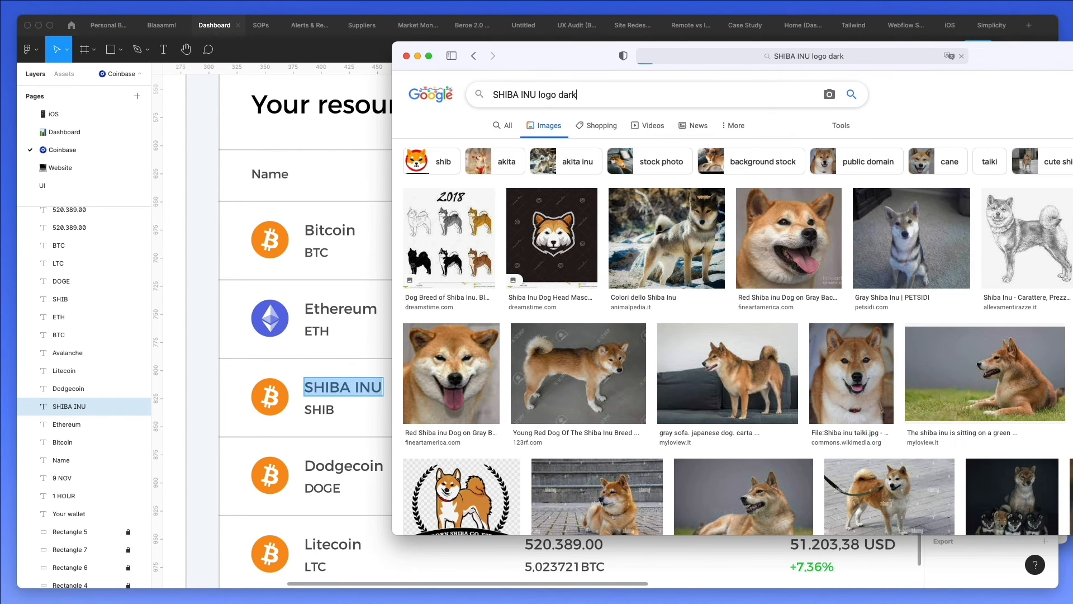
Change the image search to "SHIBA INU logo icon".
click(569, 96)
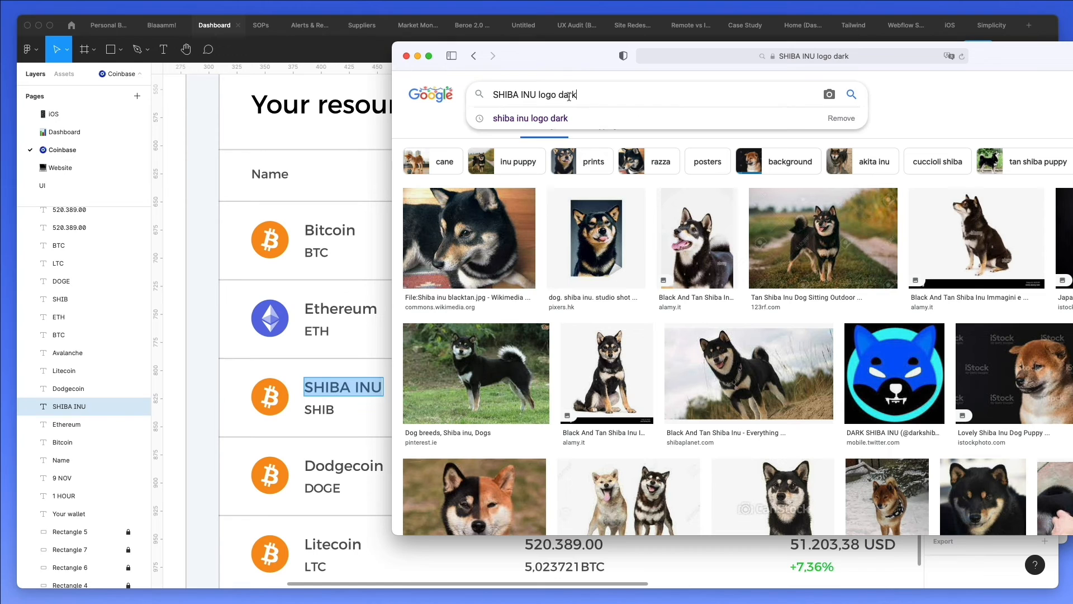
key(BackSpace)
key(BackSpace)
text(icon)
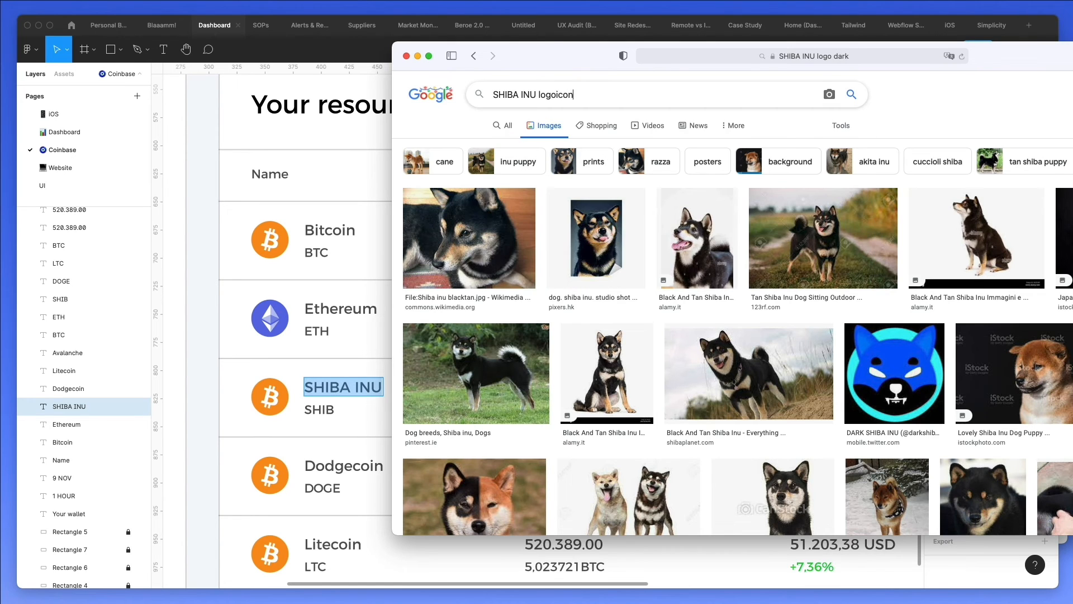
key(Return)
click(555, 95)
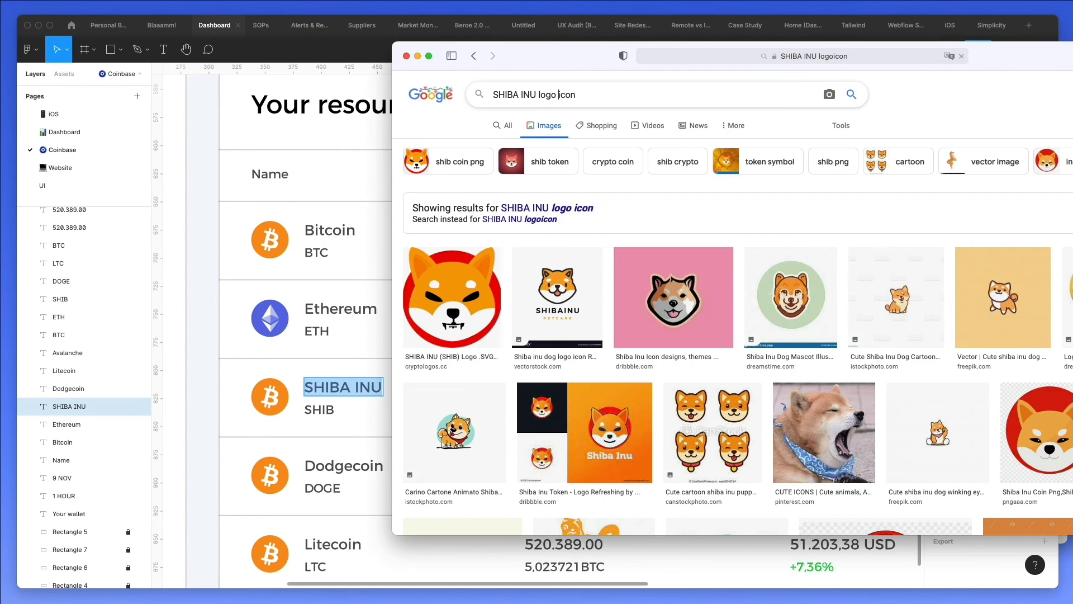
key(Return)
Open the SHIBA INU (SHIB) logo from cryptologos.cc and copy the image.
scroll(632, 182, down, 3)
scroll(630, 183, up, 3)
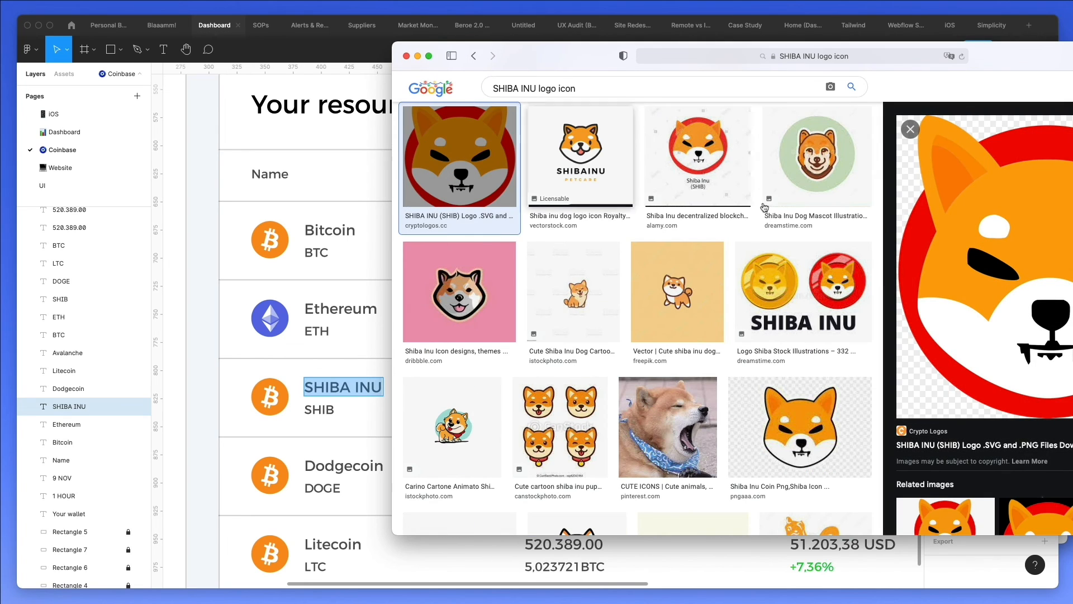
drag(981, 54, 764, 3)
scroll(874, 317, down, 1)
scroll(873, 318, down, 10)
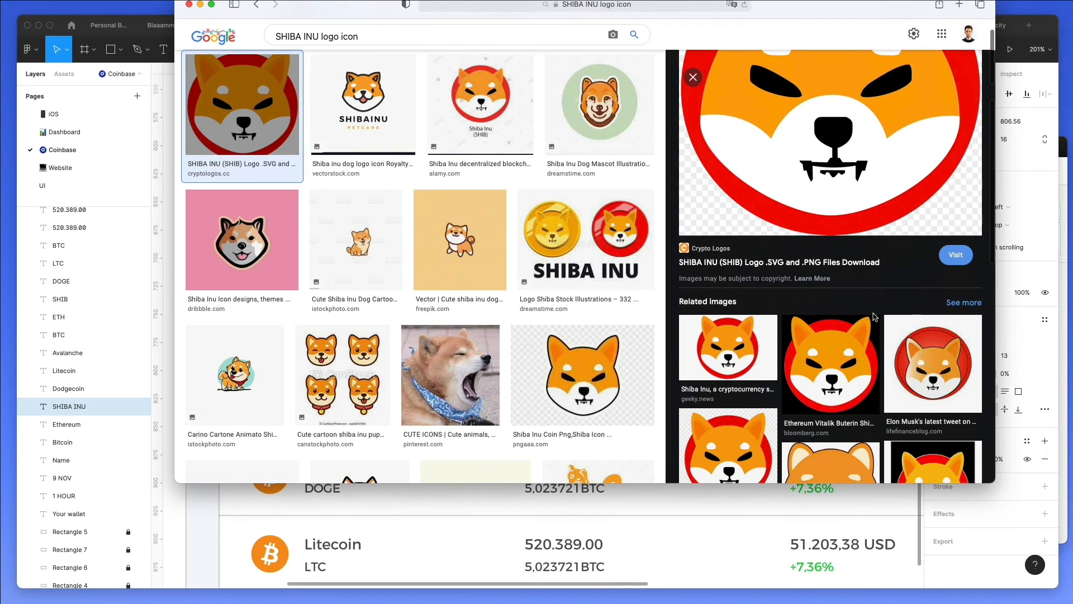
scroll(877, 317, down, 1)
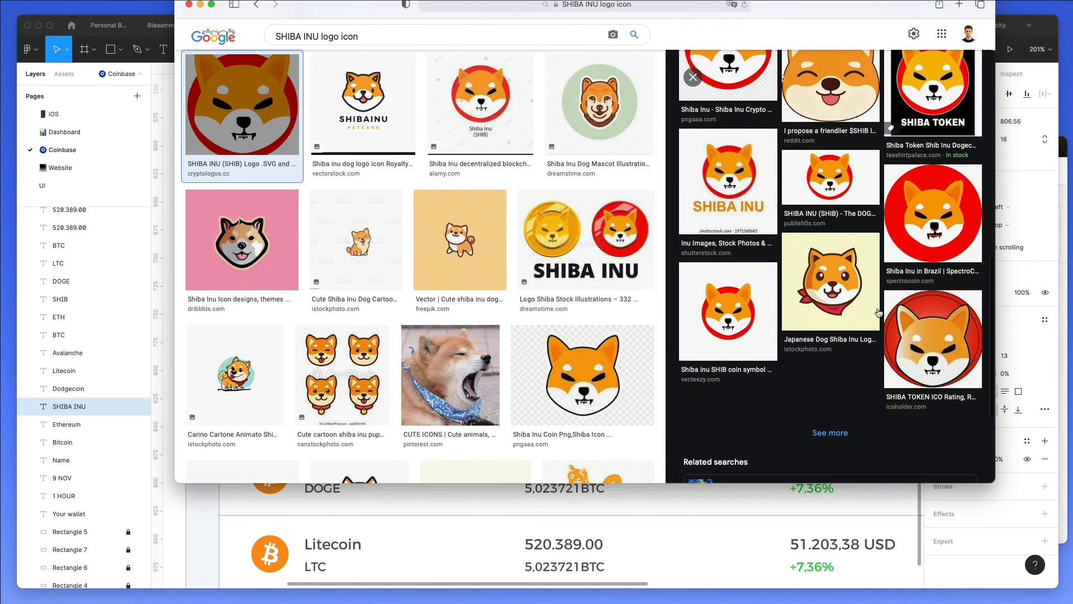
scroll(939, 217, up, 10)
scroll(937, 216, up, 4)
scroll(936, 216, down, 4)
scroll(937, 215, up, 2)
right_click(834, 93)
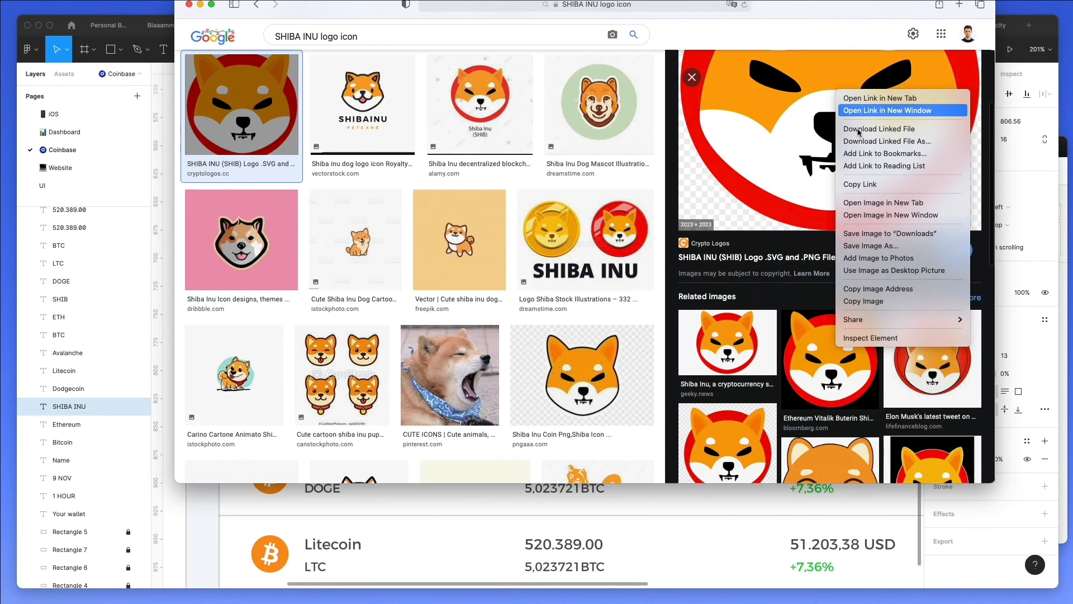
click(862, 302)
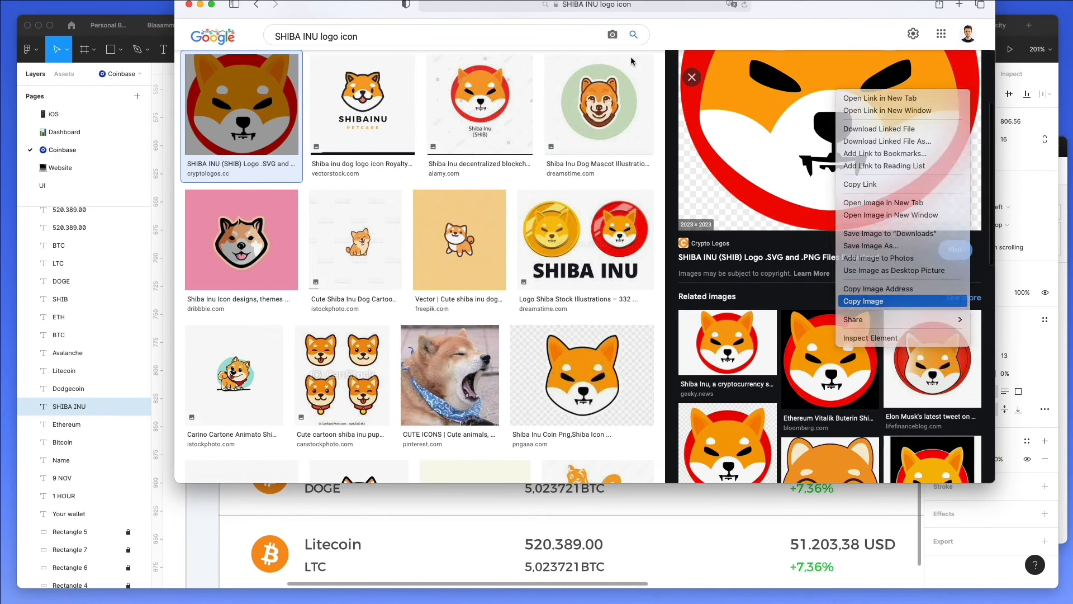
Switch back to Figma, paste the Shiba Inu logo and scale it down to 68.75 × 68.75.
drag(785, 15, 1072, 10)
click(421, 333)
key(Escape)
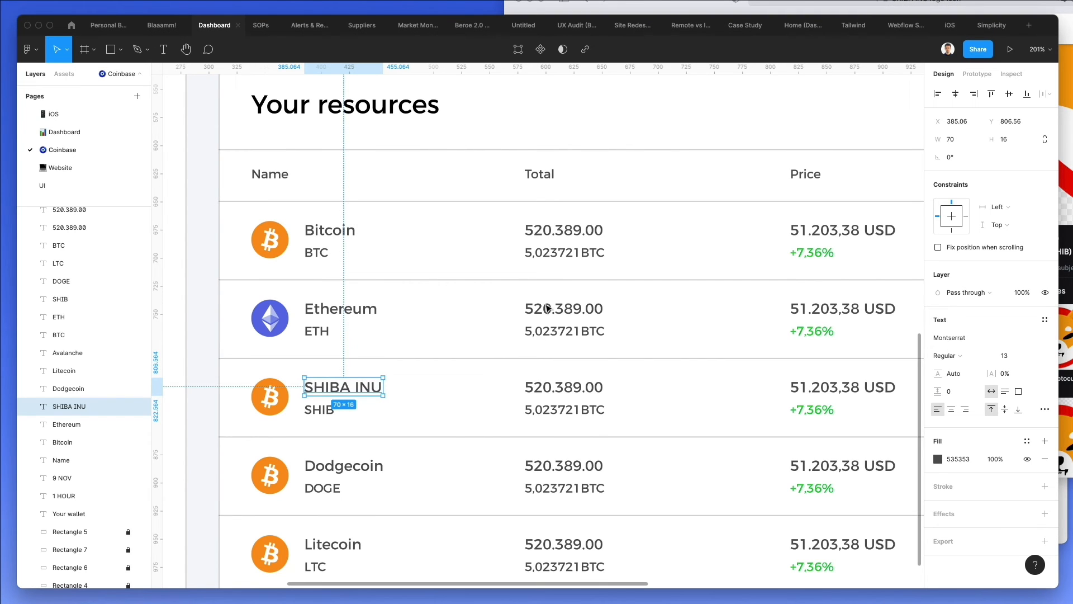
click(429, 344)
key(super+v)
drag(777, 185, 550, 324)
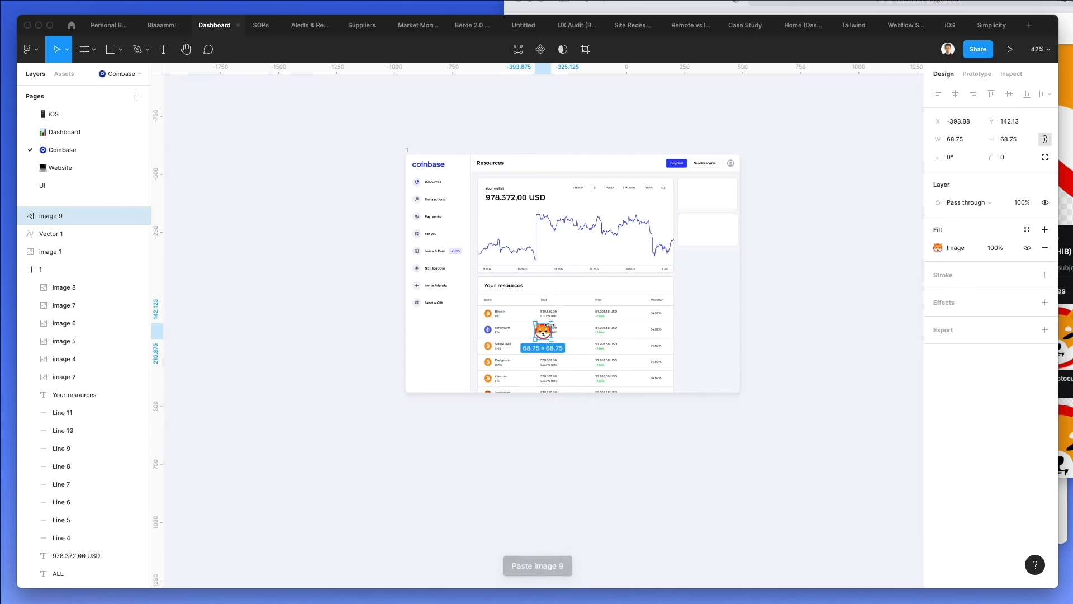
Fit the pasted Shiba Inu logo into the SHIBA INU row and delete the Bitcoin logo it replaces.
scroll(537, 342, up, 10)
drag(591, 253, 246, 332)
scroll(272, 334, left, 3)
drag(329, 339, 323, 337)
drag(391, 277, 291, 369)
click(251, 363)
key(Delete)
click(513, 350)
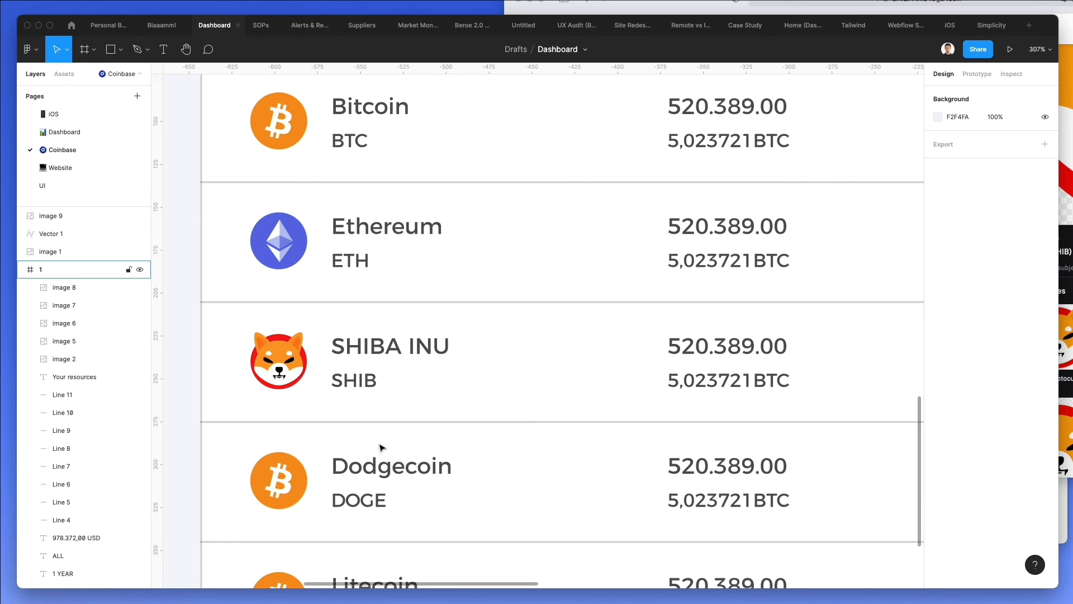
Copy the "Dodgecoin" label text and search Google Images in the browser for "Dodgecoin logo".
double_click(373, 468)
click(901, 7)
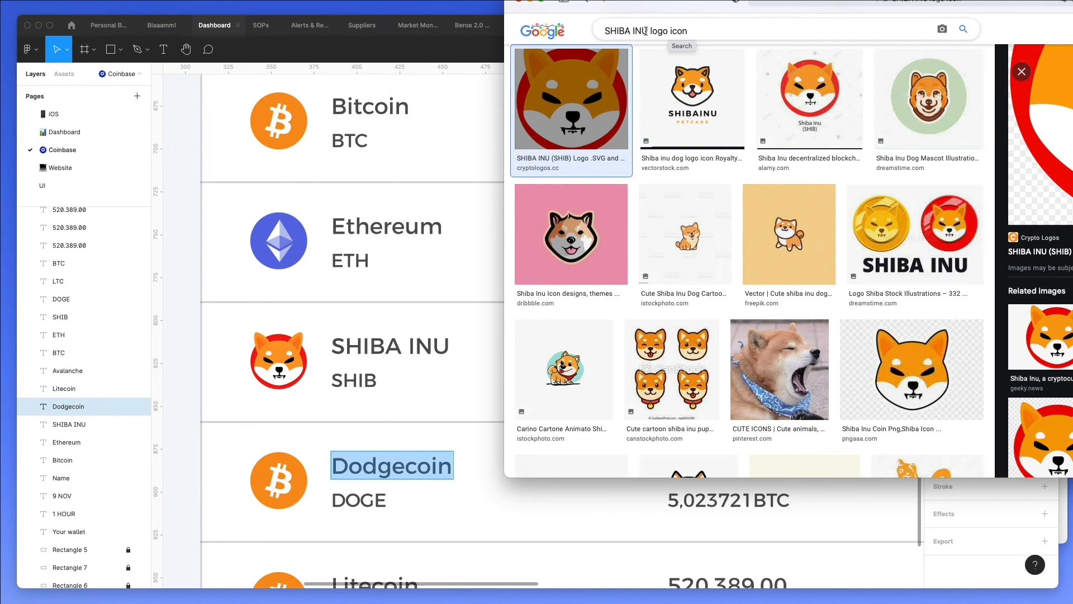
drag(650, 31, 605, 30)
text(Dodgecoin)
double_click(679, 30)
key(BackSpace)
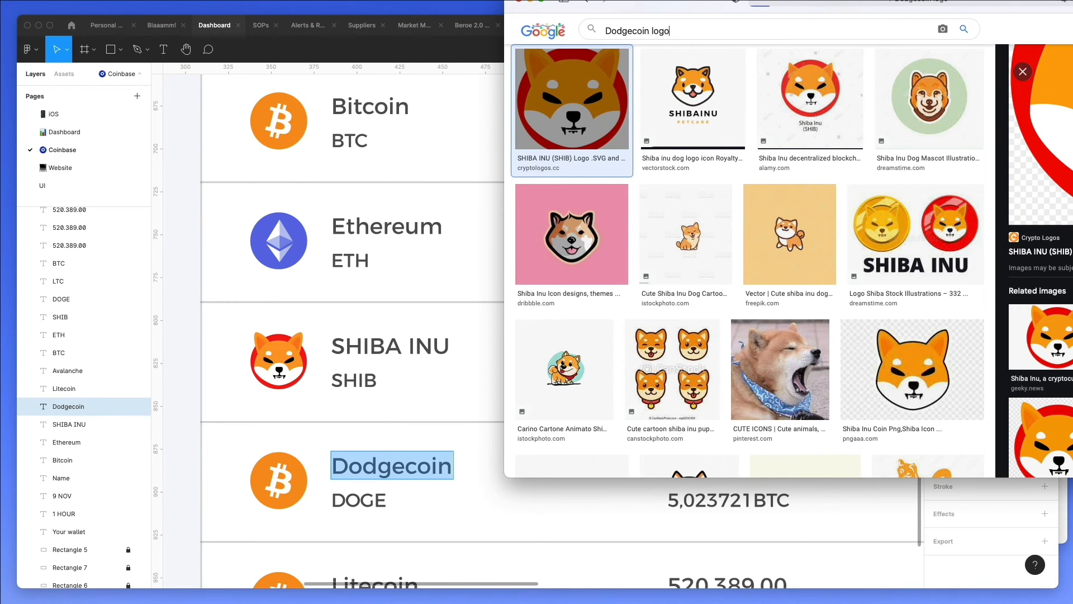
key(Return)
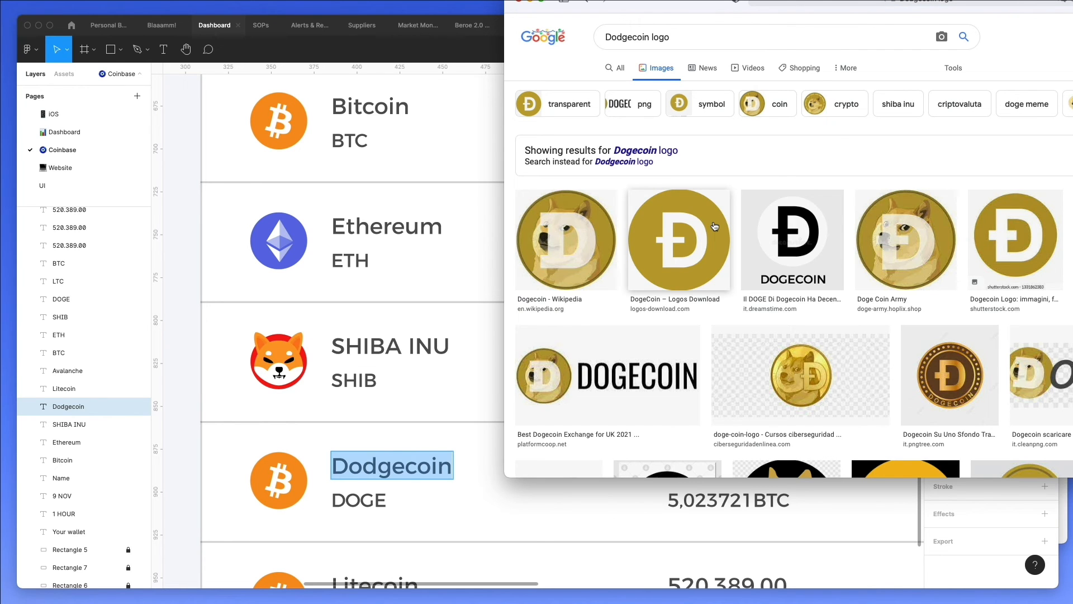
Copy the DogeCoin logo from logos-download.com and paste it in Figma over the Dodgecoin row's Bitcoin logo.
click(715, 226)
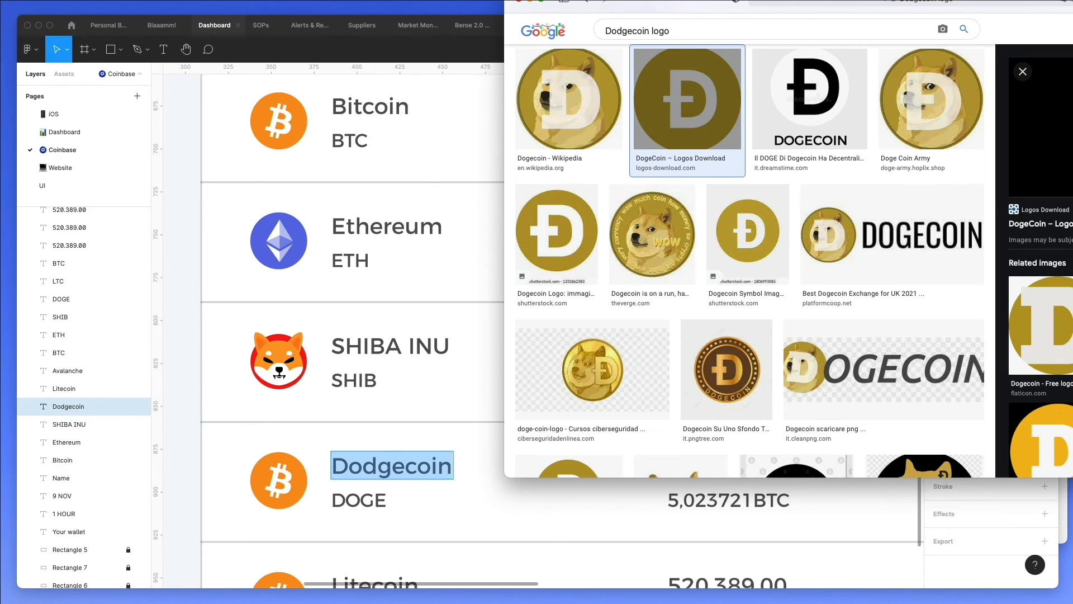
click(333, 376)
click(292, 463)
click(289, 465)
key(super+v)
scroll(315, 423, down, 1)
scroll(314, 424, down, 1)
ctrl+scroll(315, 423, down, 3)
scroll(313, 422, down, 2)
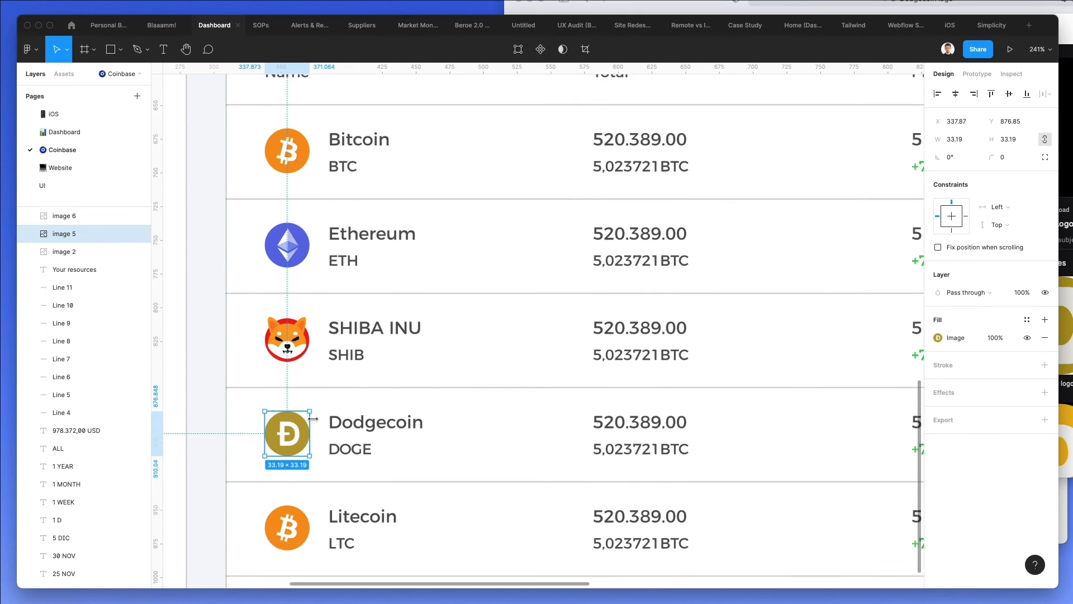
Rename the "SHIBA INU" label in the third row to "Cardano".
click(334, 277)
double_click(334, 278)
text(CARD)
key(BackSpace)
key(BackSpace)
key(BackSpace)
text(ardano)
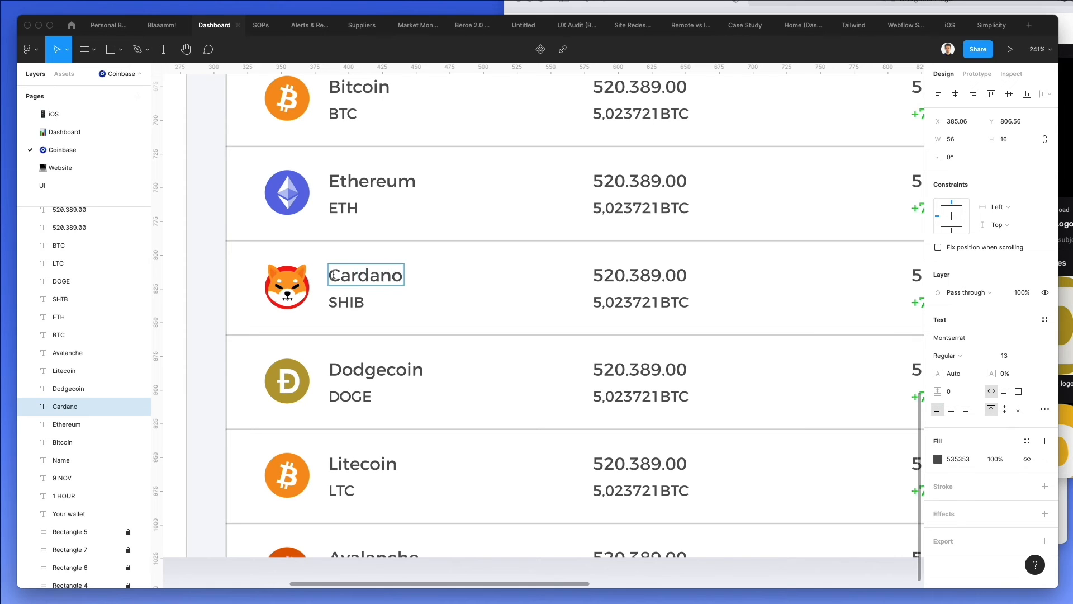
key(Escape)
Change the ticker under the Cardano label to "ADA".
click(340, 303)
double_click(340, 304)
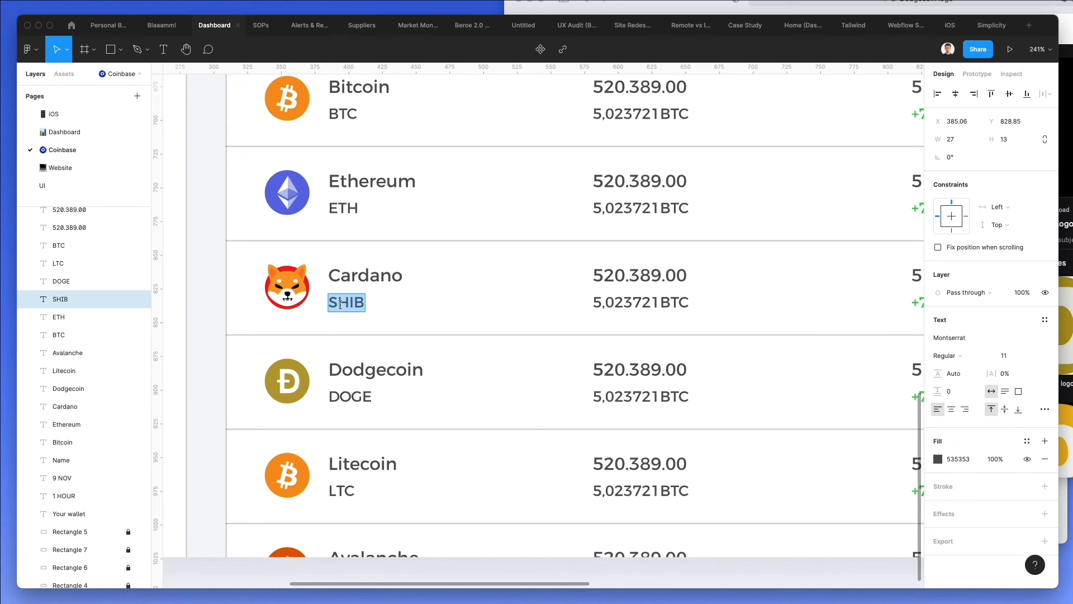
text(AD)
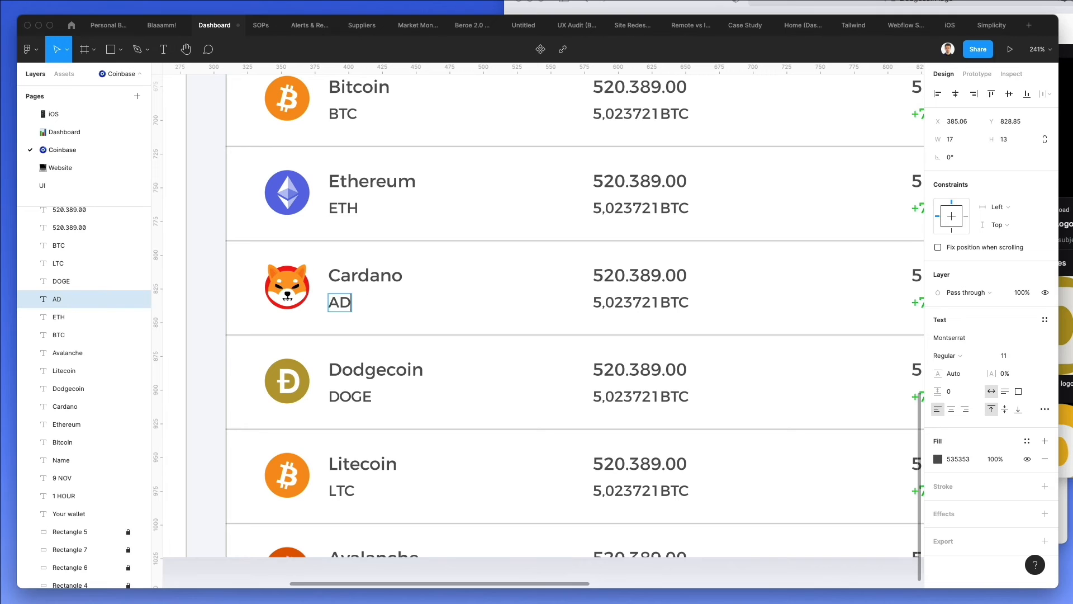
text(A)
Copy the "Cardano" label text and search Google Images in the browser for "Cardano logo".
scroll(364, 252, down, 1)
double_click(364, 252)
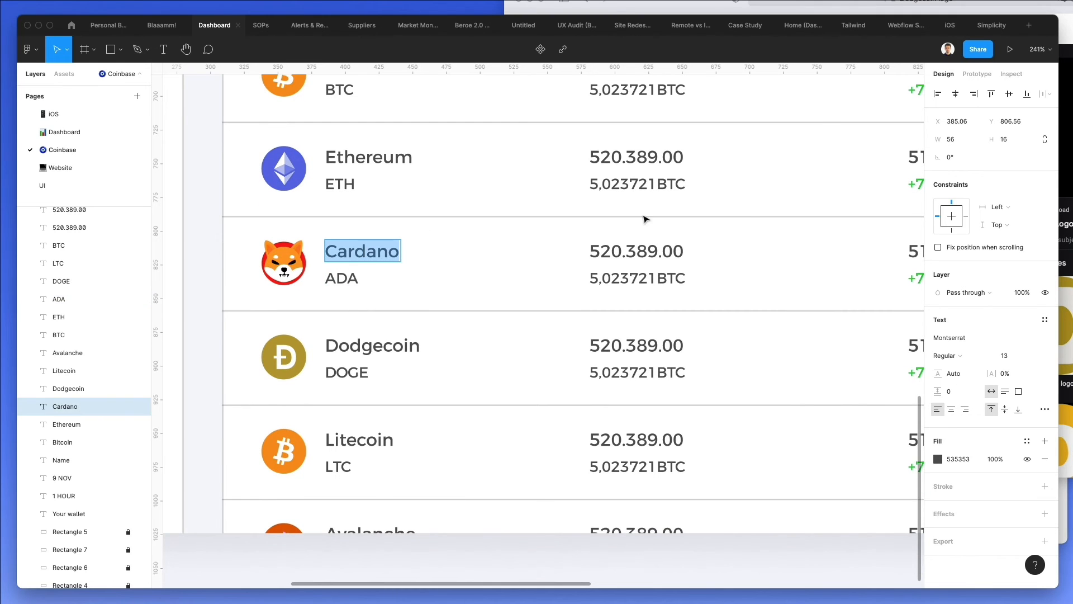
key(super+Tab)
double_click(618, 31)
key(super+v)
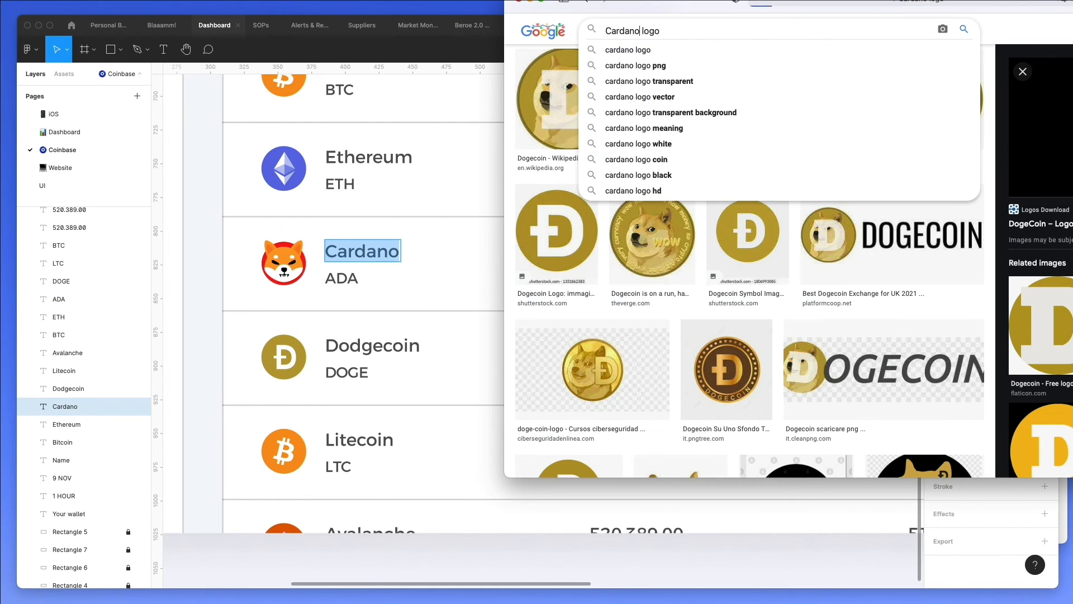
key(Return)
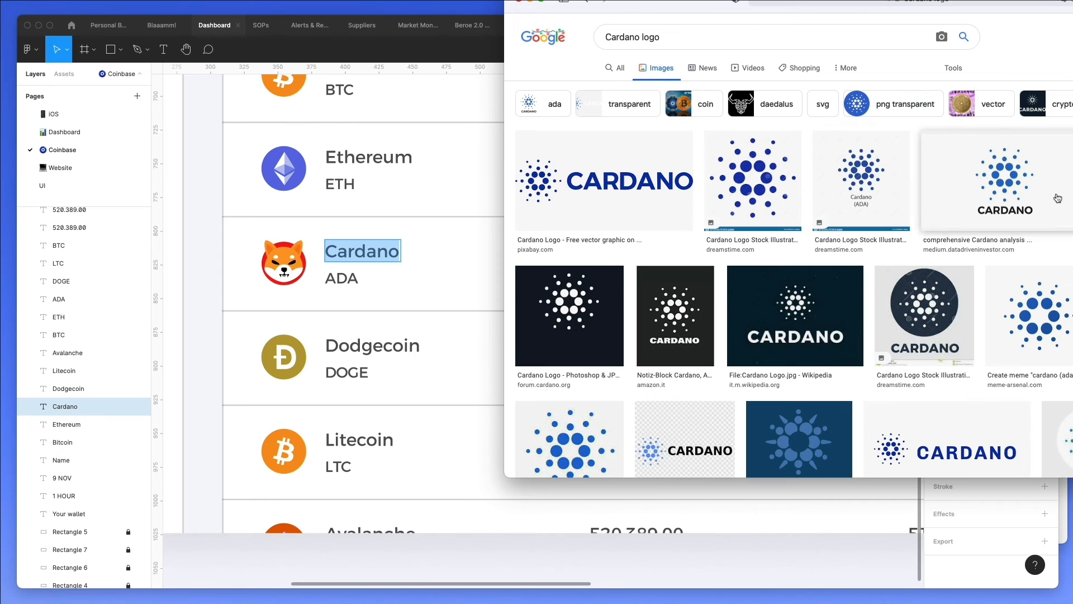
Browse the Cardano logo results and preview the round blue logo from Redbubble with its related images.
drag(1070, 9, 731, 31)
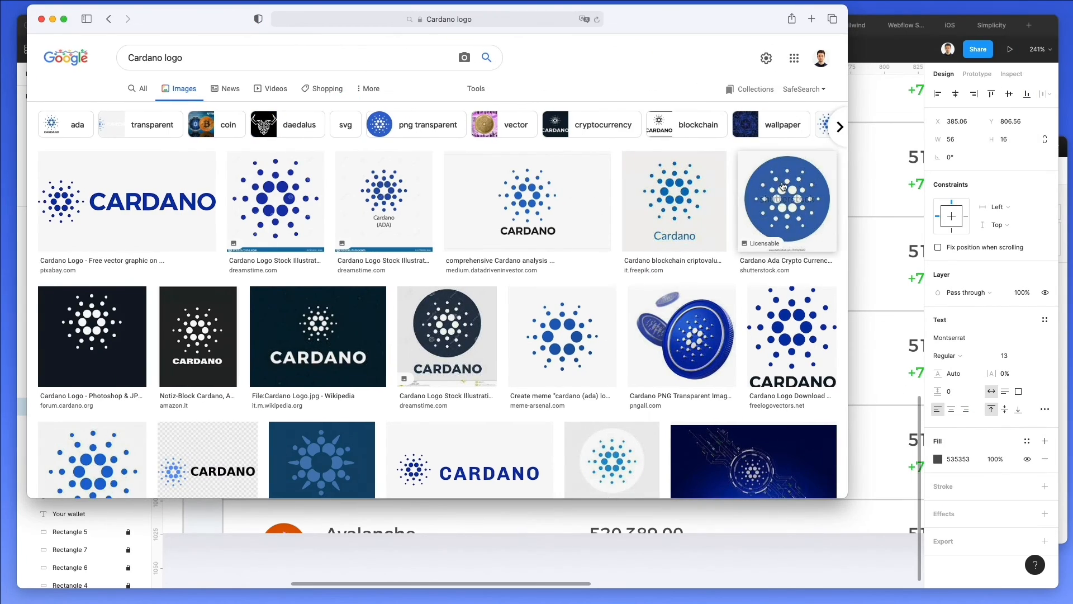
scroll(781, 180, down, 4)
scroll(467, 262, down, 2)
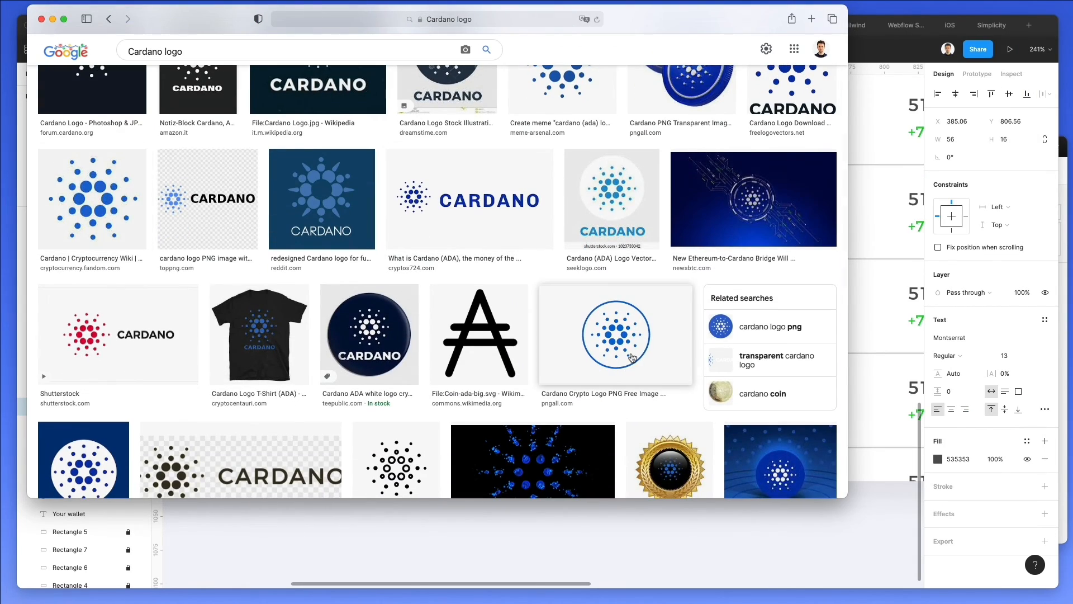
scroll(633, 358, down, 8)
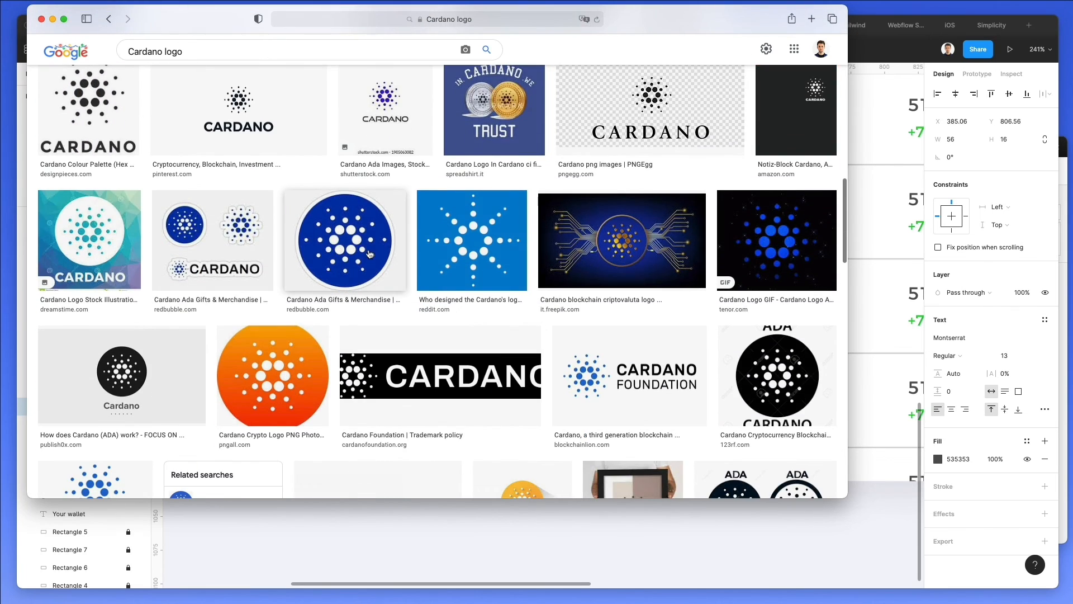
click(335, 246)
scroll(673, 205, down, 10)
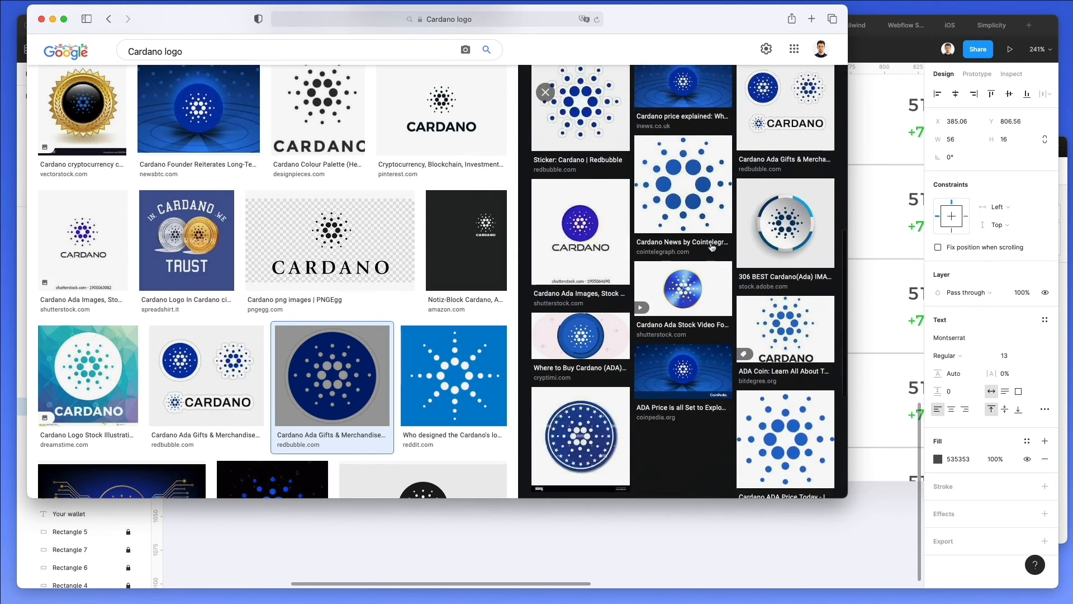
Find the round blue Cardano icon from Iconfinder in the "cardano logo png" image results and copy the image.
scroll(712, 248, down, 6)
click(641, 339)
click(390, 198)
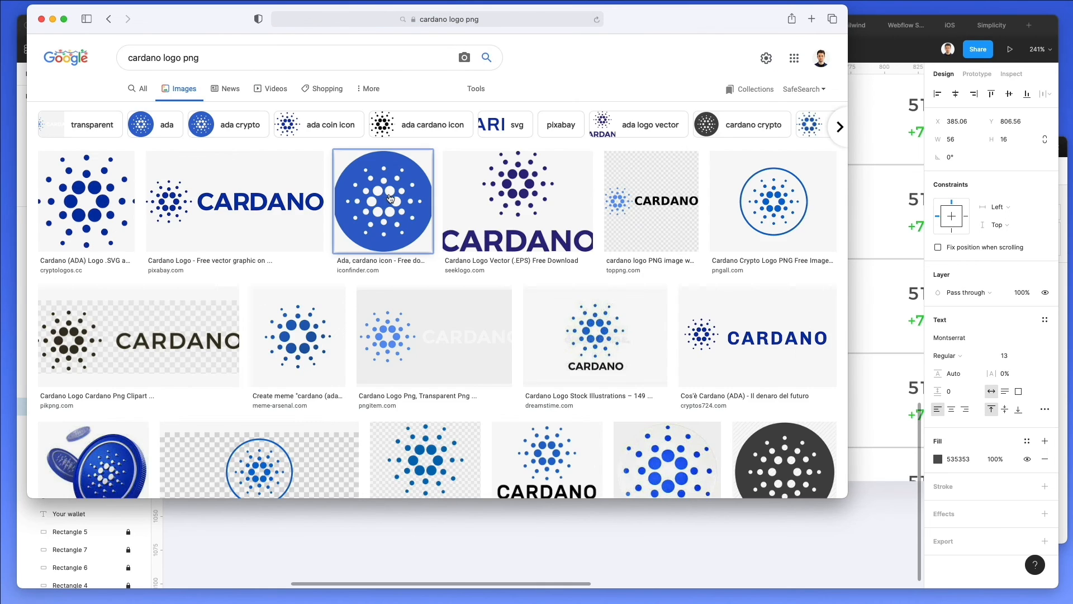
right_click(693, 163)
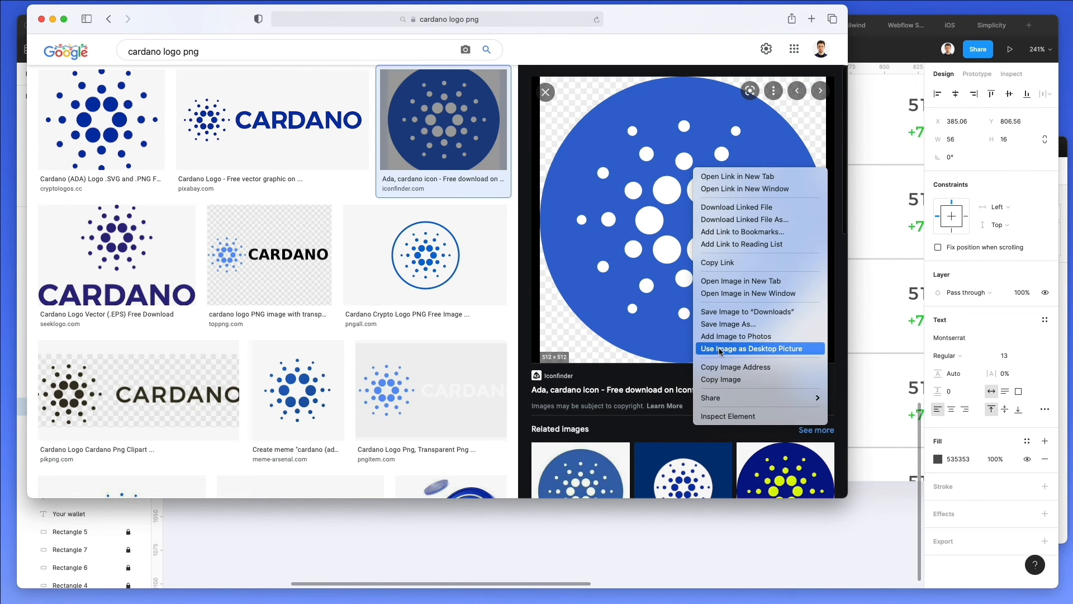
click(721, 378)
Move the browser window aside and, back in Figma, replace the Shiba Inu logo in the Cardano row with the copied Cardano logo.
drag(727, 27, 1050, 59)
click(408, 251)
click(237, 226)
click(293, 204)
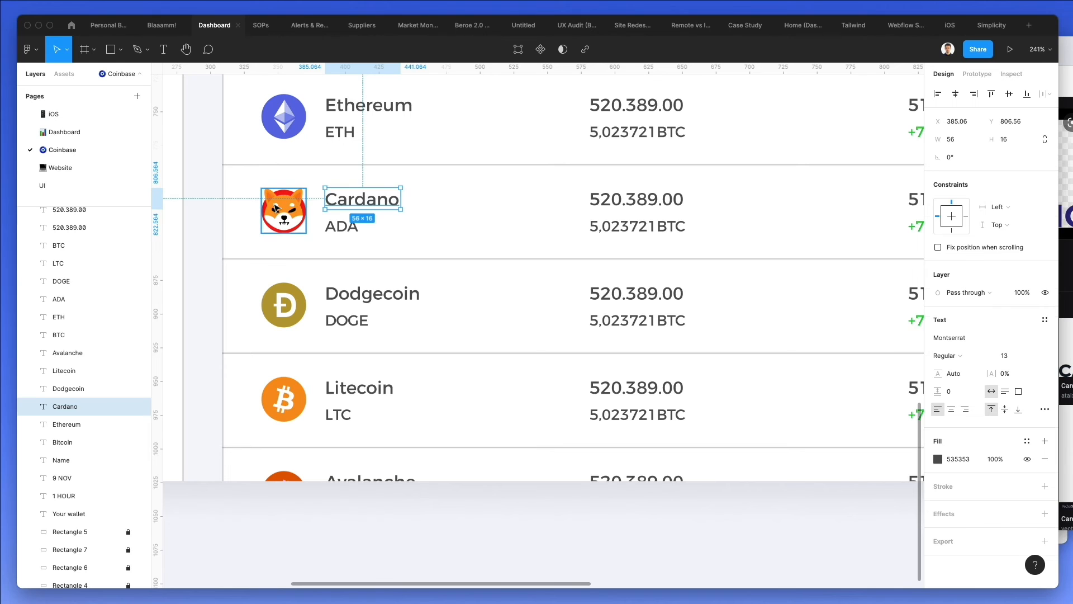
click(294, 204)
key(super+v)
Select the "Litecoin" label text, switch to the browser and search Google Images for "Litecoin logo png".
double_click(343, 394)
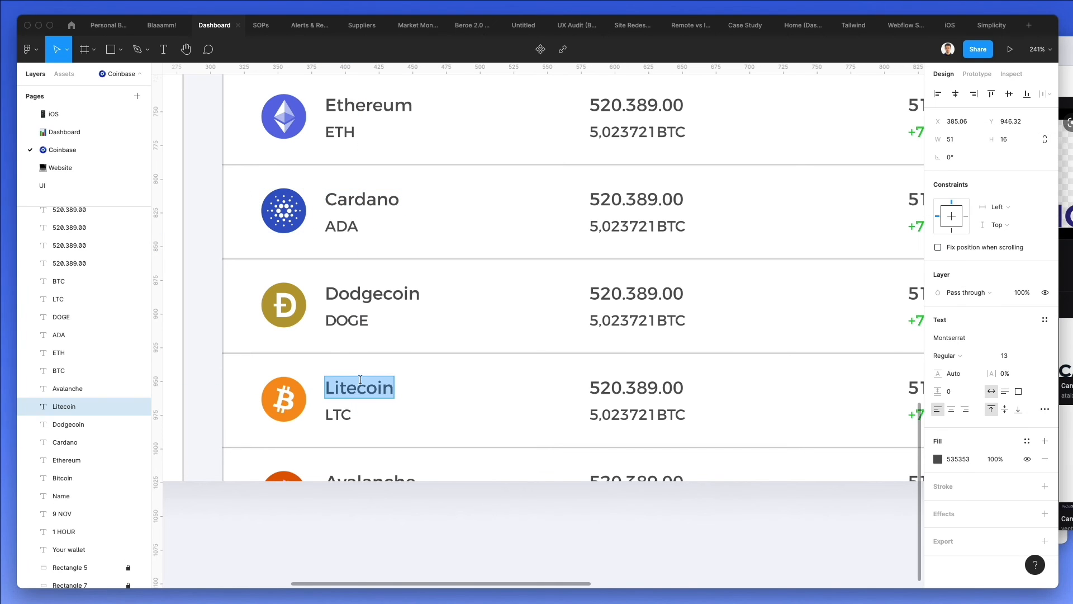
key(super+Tab)
double_click(463, 84)
text(Litecoin logo png)
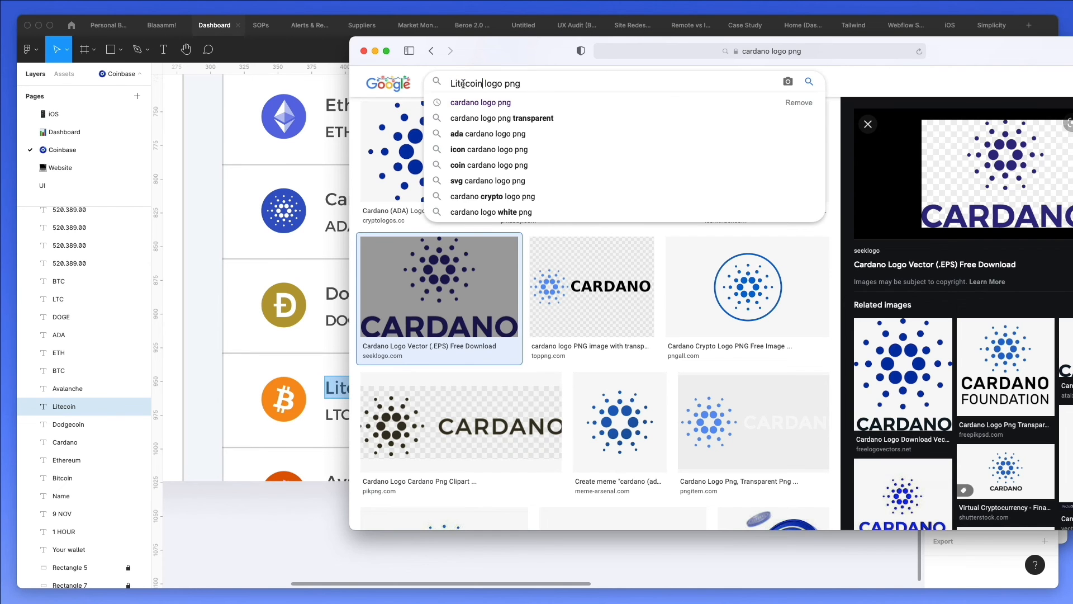
key(Return)
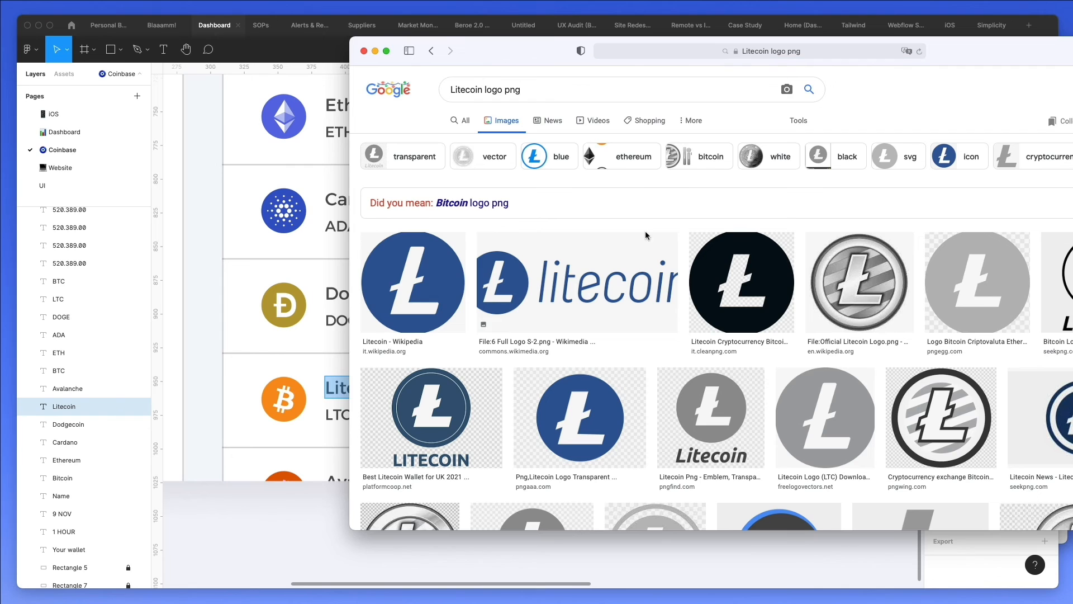
Copy the round blue Litecoin logo from Wikipedia and replace the Bitcoin logo in Figma's Litecoin row with it.
click(399, 286)
right_click(966, 169)
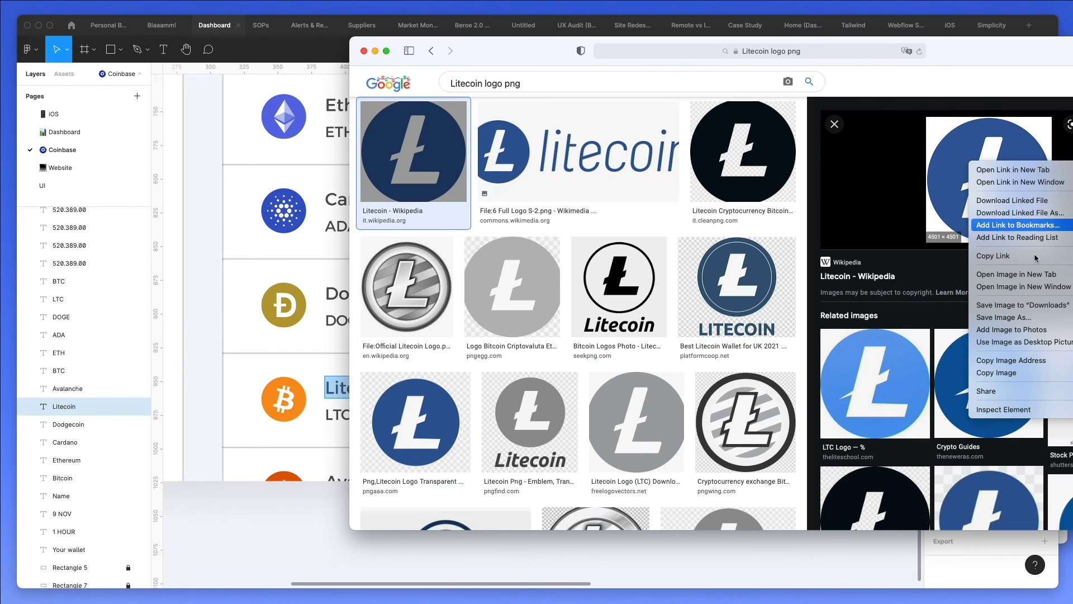
click(997, 372)
click(311, 300)
click(285, 398)
key(super+v)
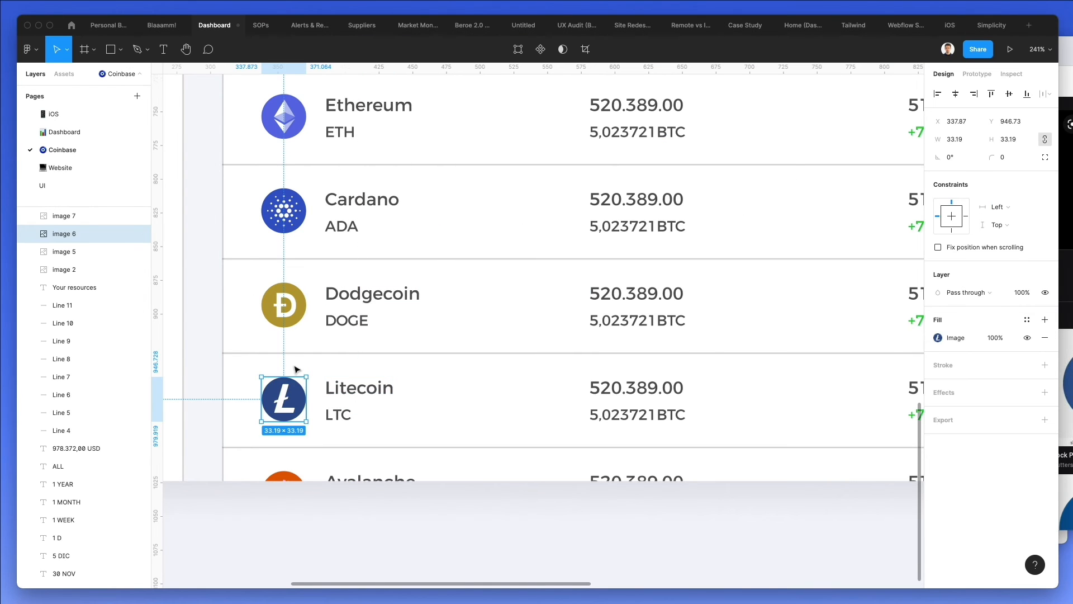
click(486, 355)
click(499, 387)
Change the total in the Ethereum row of "Your resources" to 362.193.00.
scroll(500, 387, down, 2)
scroll(499, 388, up, 1)
scroll(499, 388, up, 3)
scroll(499, 388, right, 2)
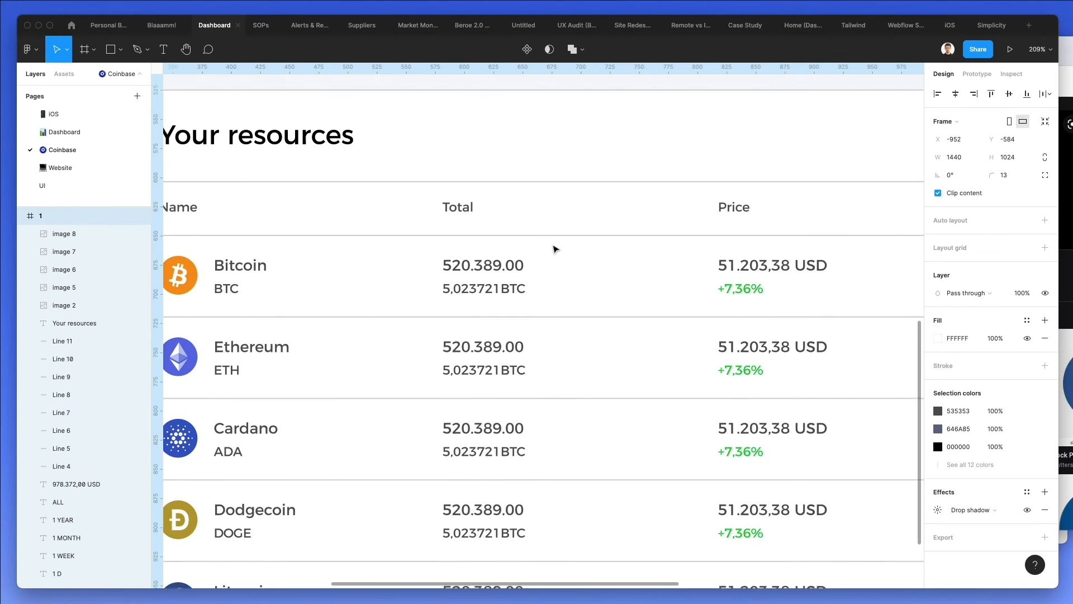
double_click(468, 358)
double_click(450, 354)
text(3621)
key(BackSpace)
key(shift+alt+Right)
text(1932)
key(BackSpace)
Change the coin amount under the Ethereum total to "20,2371 ETH".
click(500, 378)
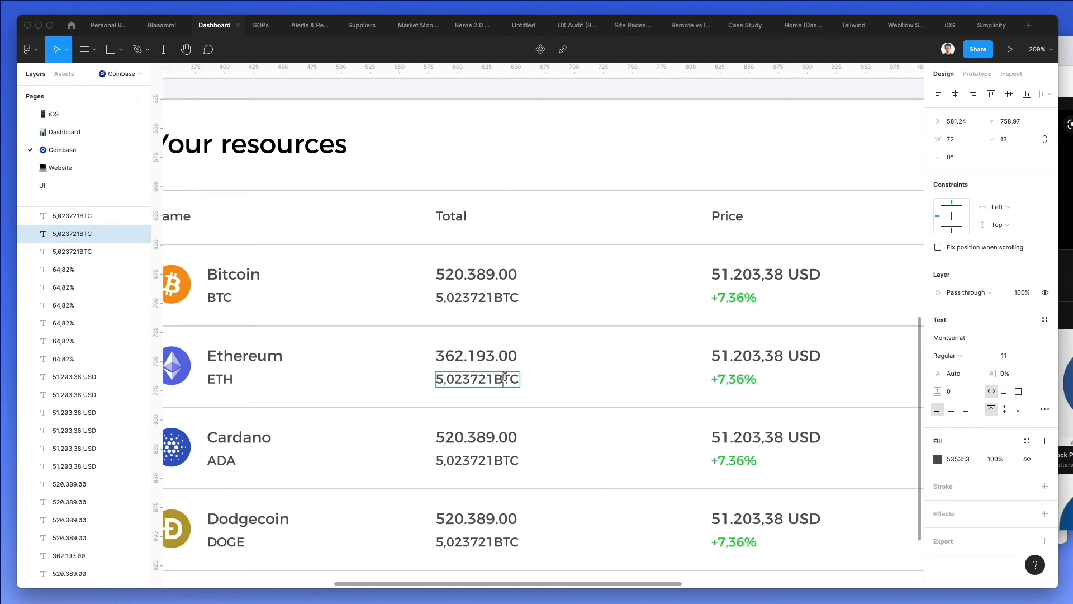
double_click(506, 376)
text(ETH)
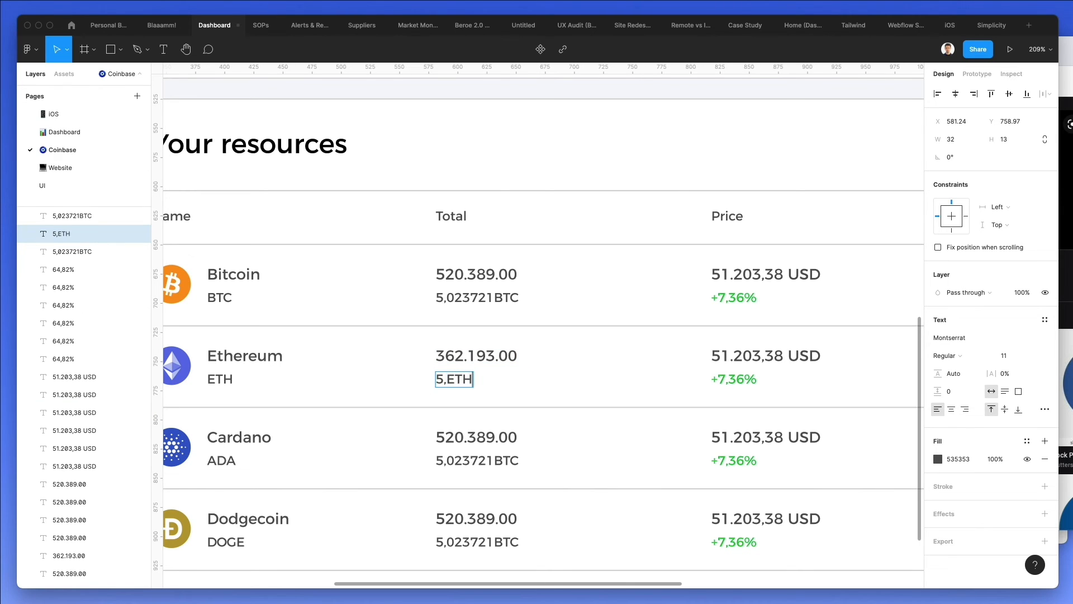
text(0)
text(2371)
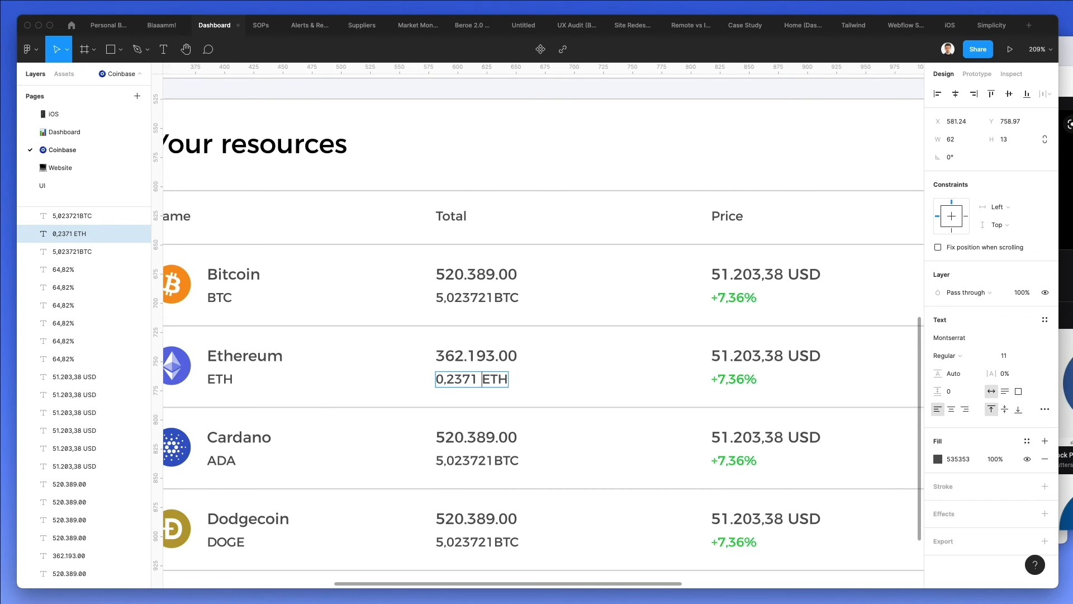
key(Left)
text(2)
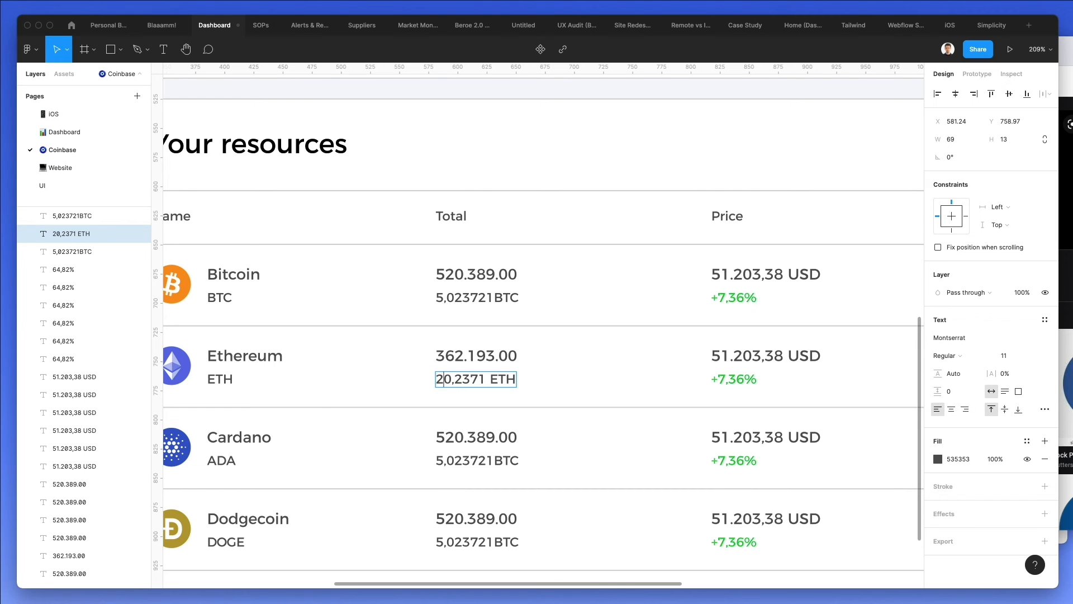
Change the total in the Cardano row to 46.271.00.
click(461, 433)
double_click(461, 433)
text(46)
key(shift+Right)
key(shift+Right)
key(shift+Right)
text(271)
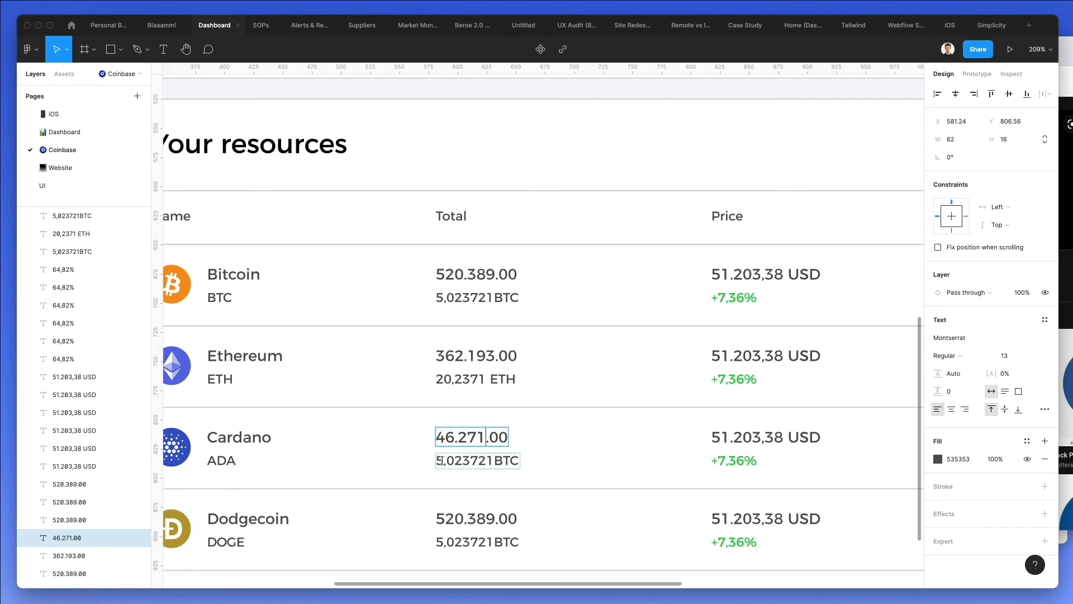
Change the coin amount under the Cardano total to "5,43832 ADA".
double_click(508, 455)
text(ADA)
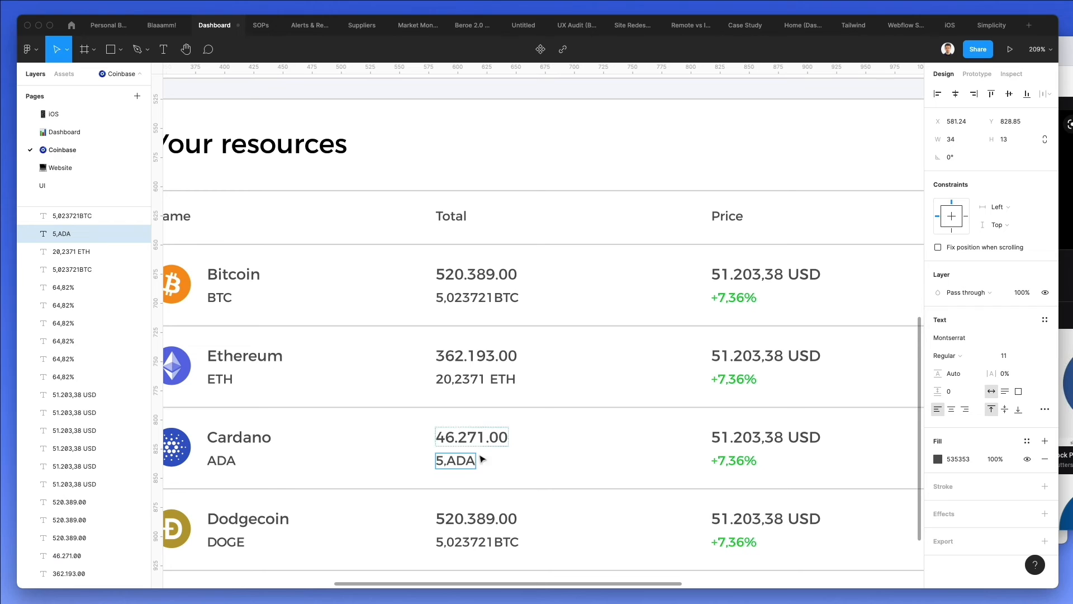
text(43832)
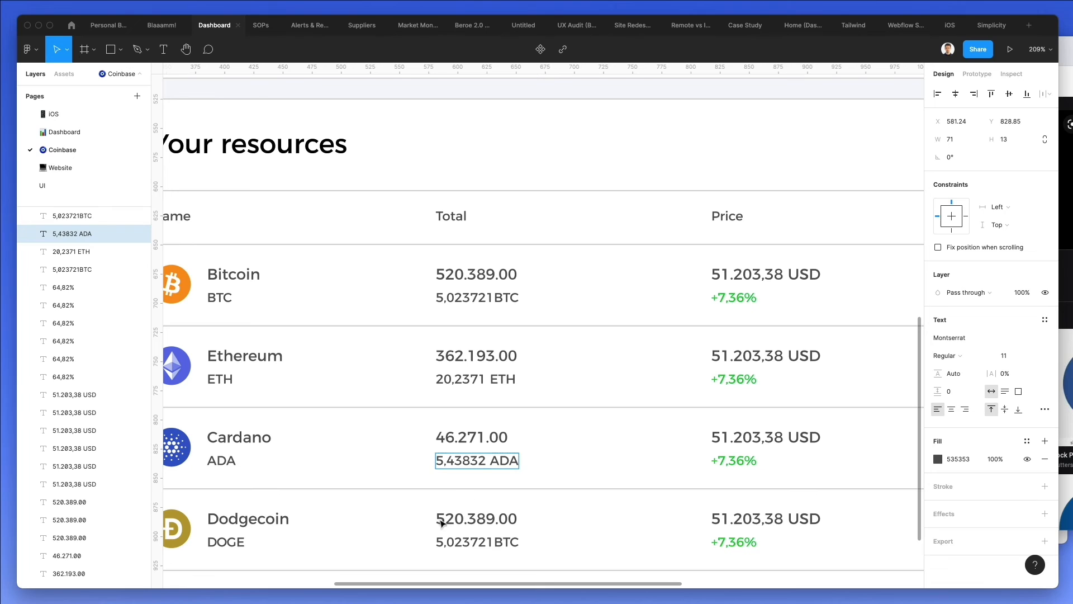
Change the total in the Dodgecoin row to 12.385.00.
click(441, 522)
double_click(441, 522)
text(12)
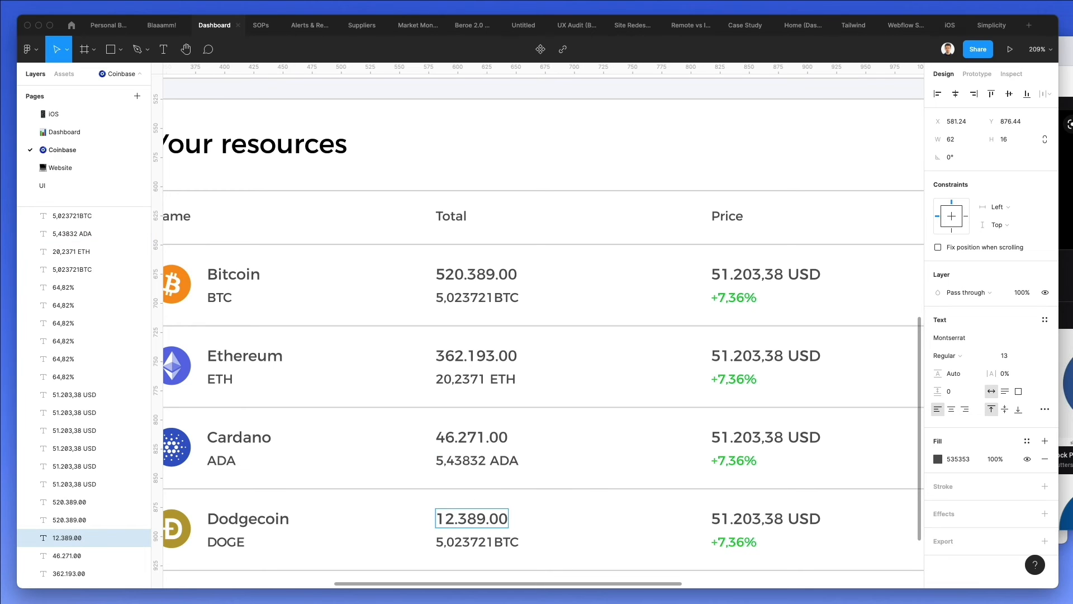
drag(471, 518, 487, 518)
text(85)
Change the coin amount under the Dodgecoin total to "21,82288 DOGE".
double_click(435, 539)
text(217)
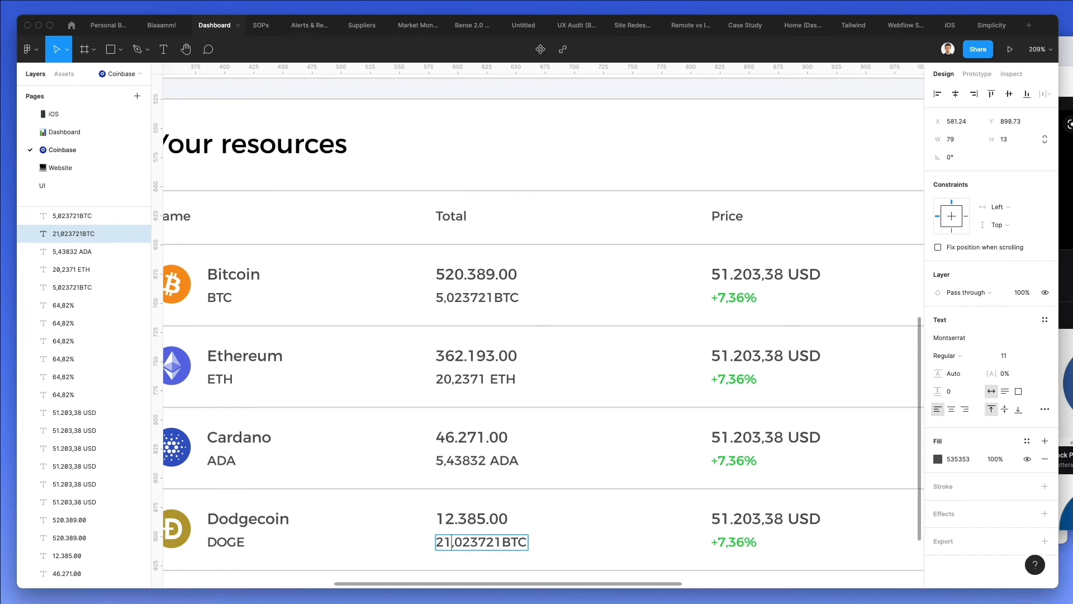
key(BackSpace)
key(shift+End)
text(82288)
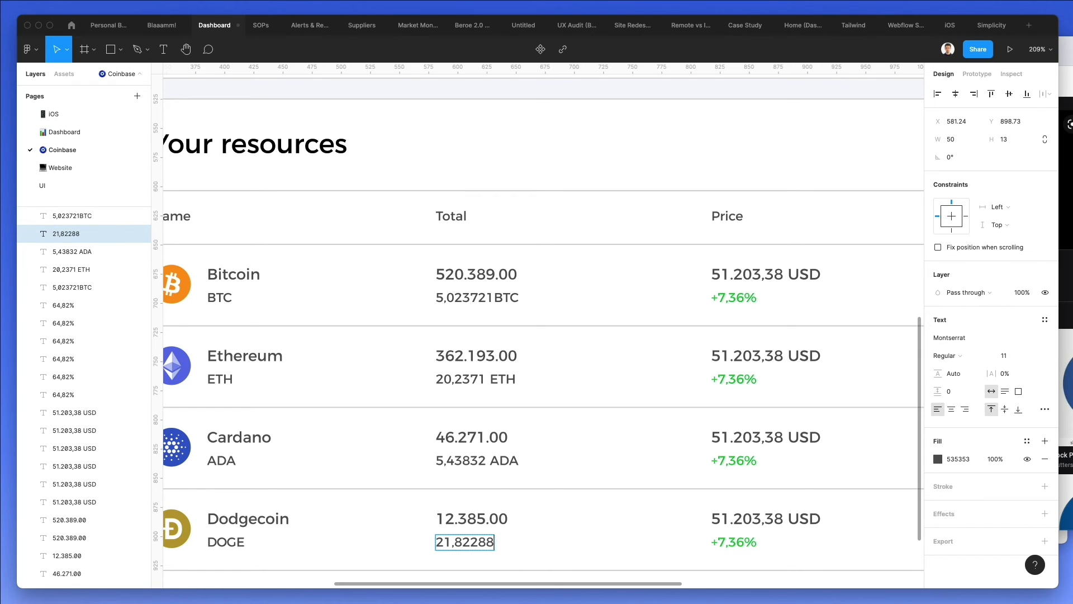
text( DOGE)
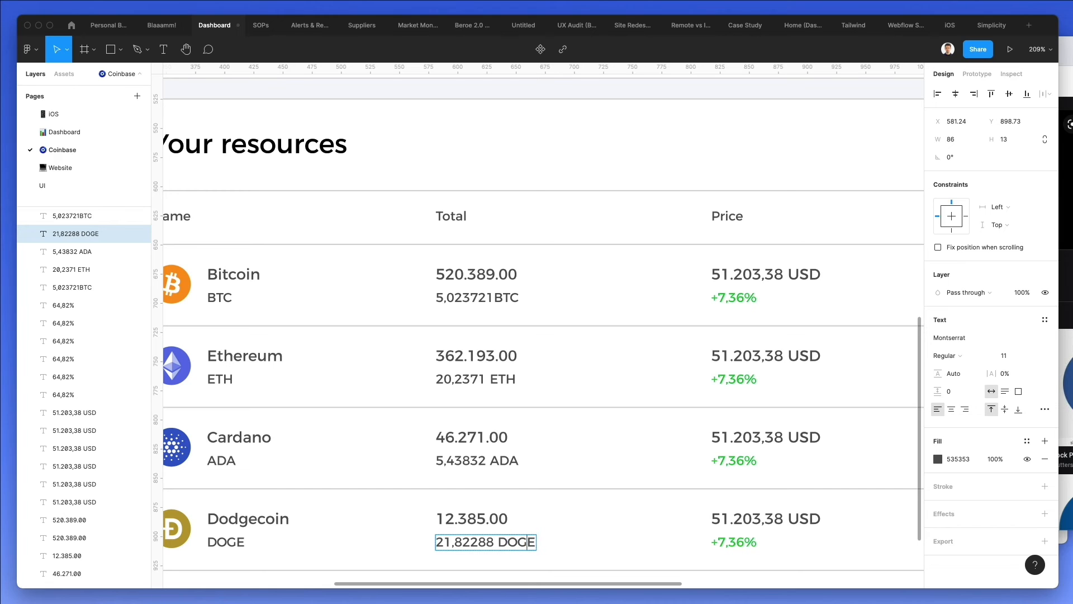
Change the total in the Litecoin row to 2.329.00.
scroll(410, 444, down, 3)
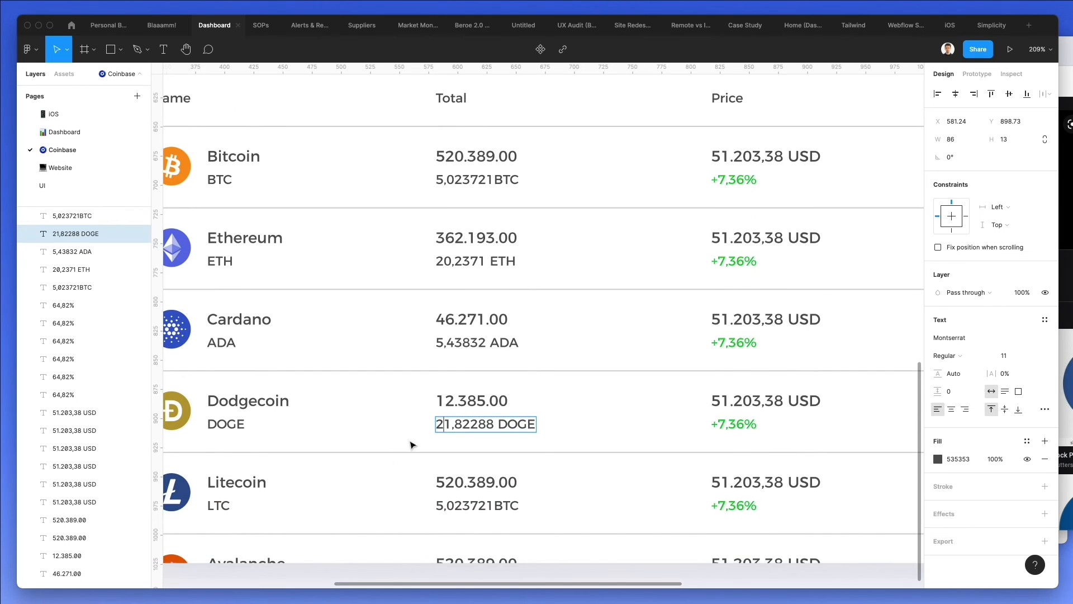
double_click(450, 485)
text(272)
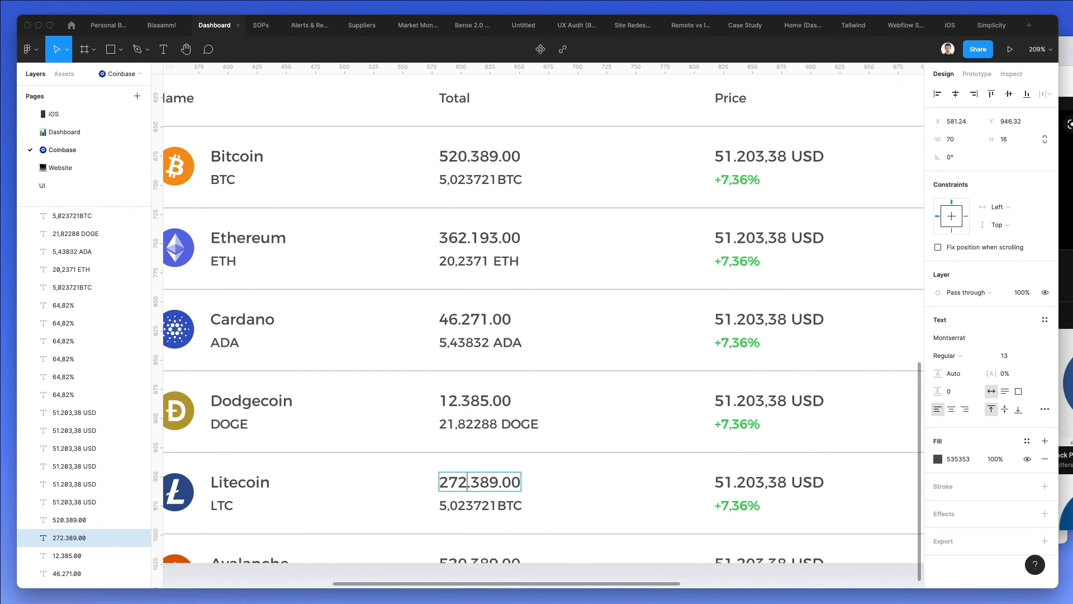
key(BackSpace)
key(BackSpace)
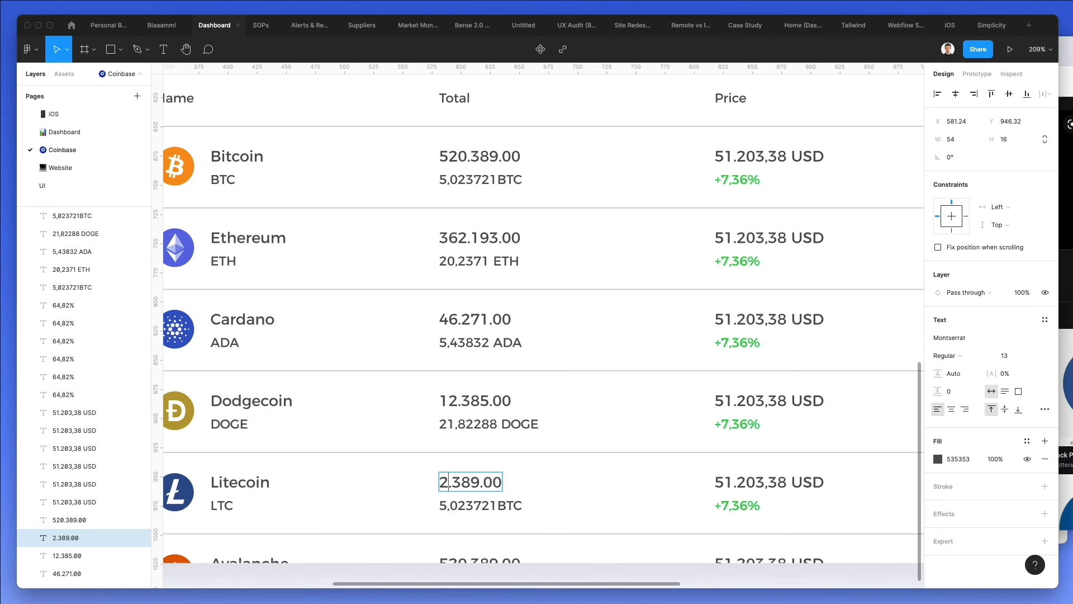
key(shift+Right)
key(shift+Right)
key(shift+Right)
key(shift+Right)
text(.329)
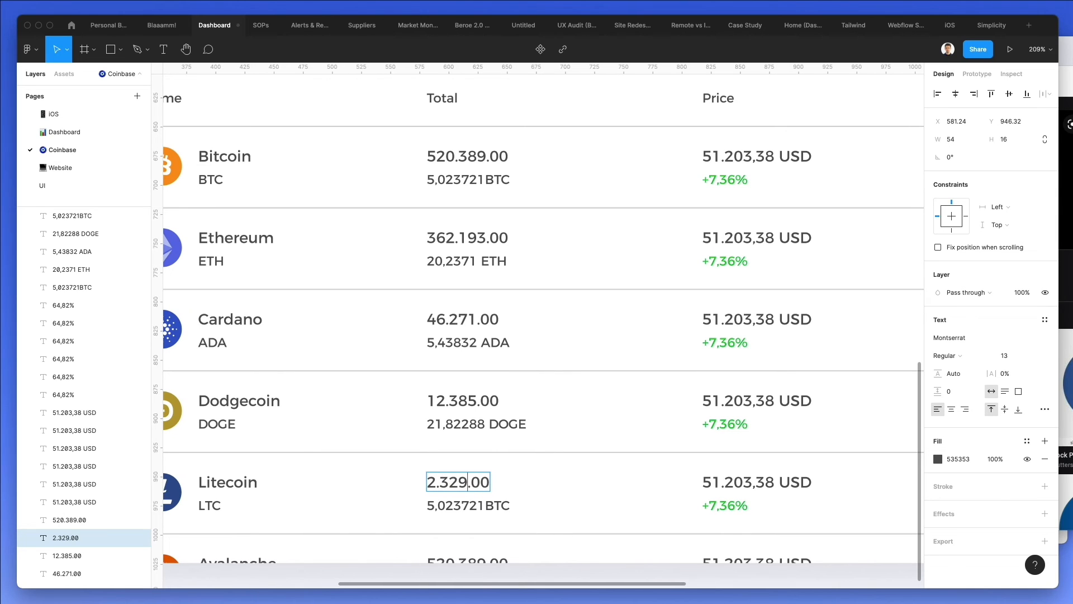
Change the number in the coin amount under the Litecoin total to 1,0234.
double_click(434, 506)
text(1)
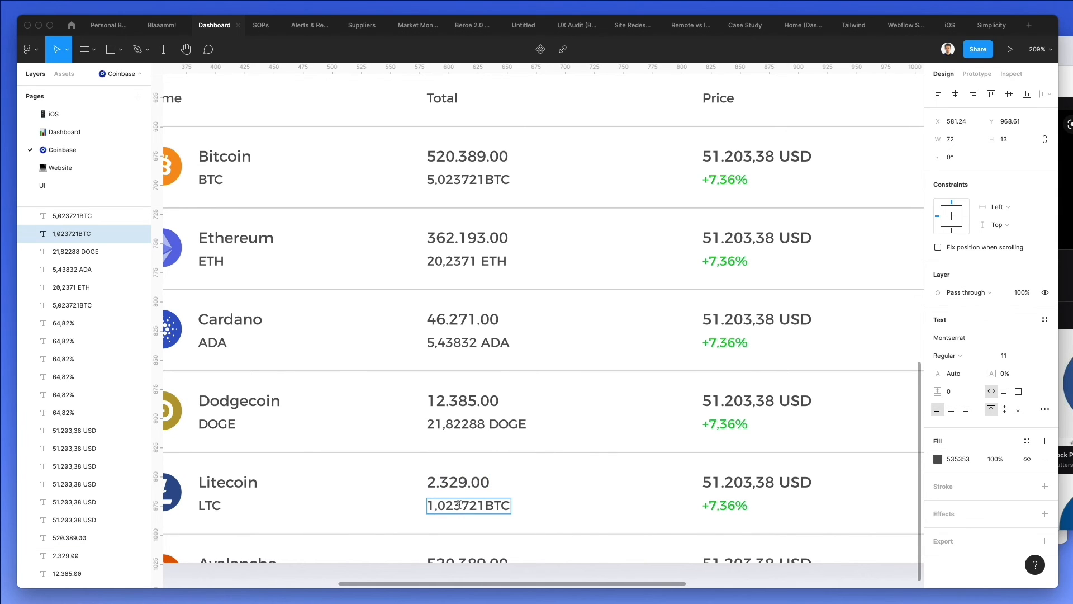
double_click(459, 505)
click(459, 505)
drag(446, 505, 482, 505)
text(234)
Change the total in the Avalanche row to 20.389.00 and deselect the text.
scroll(482, 504, left, 1)
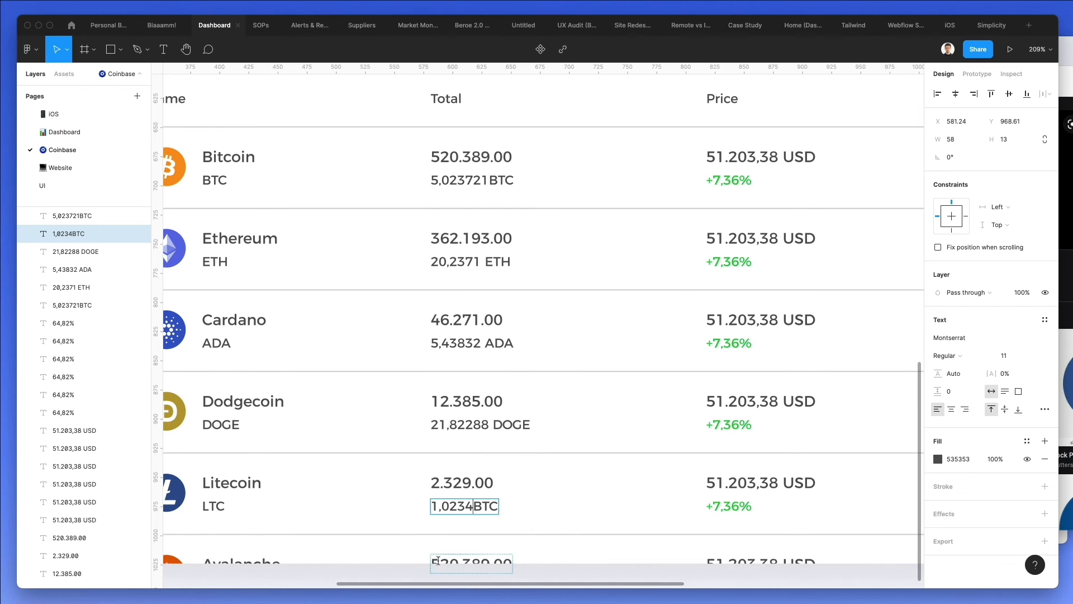
double_click(434, 562)
key(BackSpace)
key(Escape)
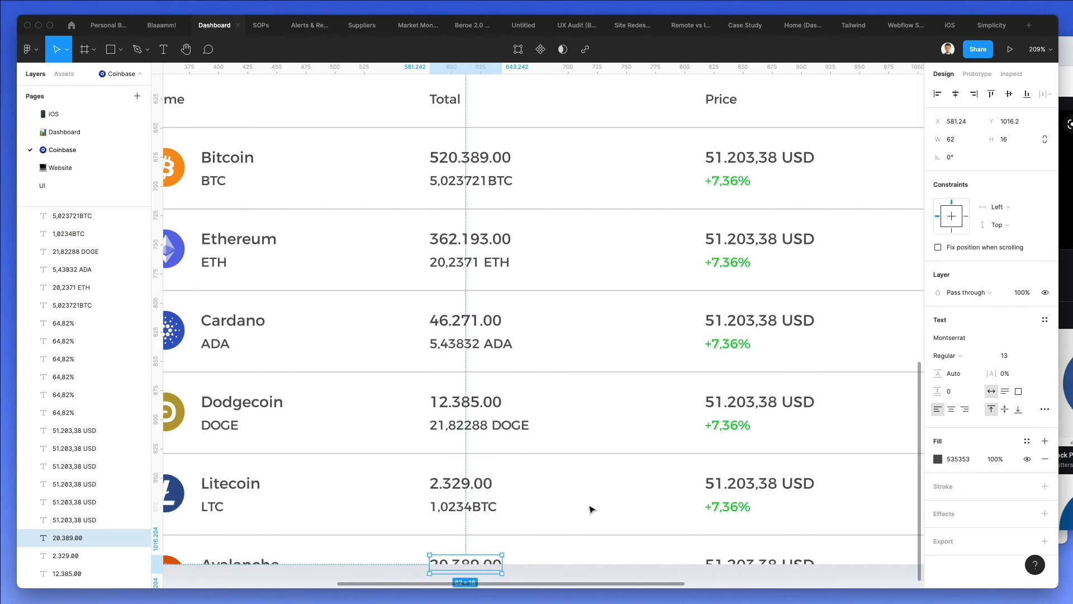
key(Escape)
scroll(591, 510, down, 2)
scroll(591, 509, right, 4)
scroll(592, 509, down, 2)
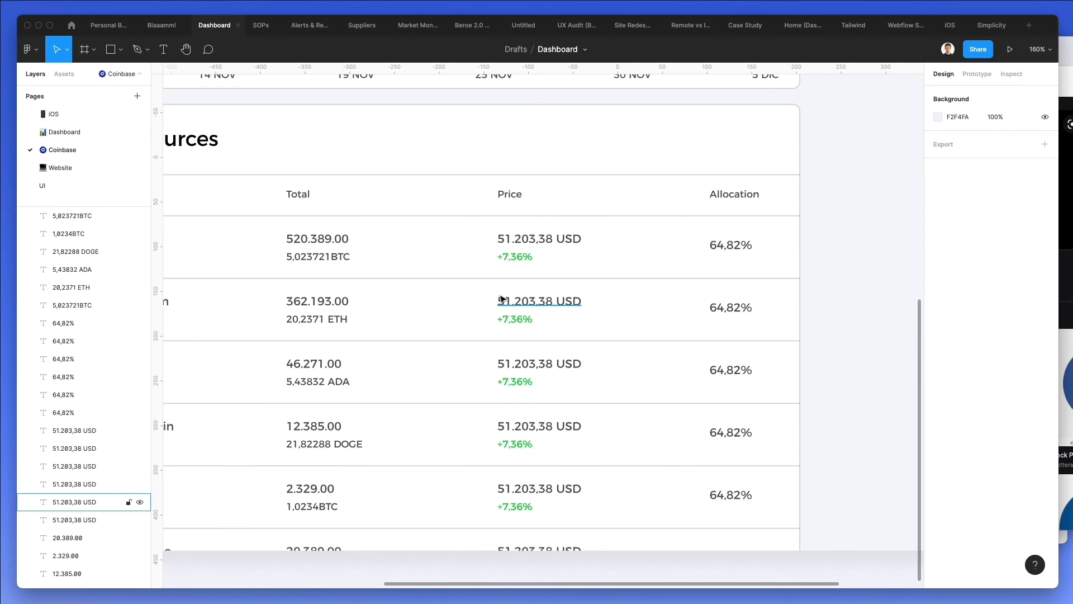
double_click(506, 238)
click(505, 238)
text(1)
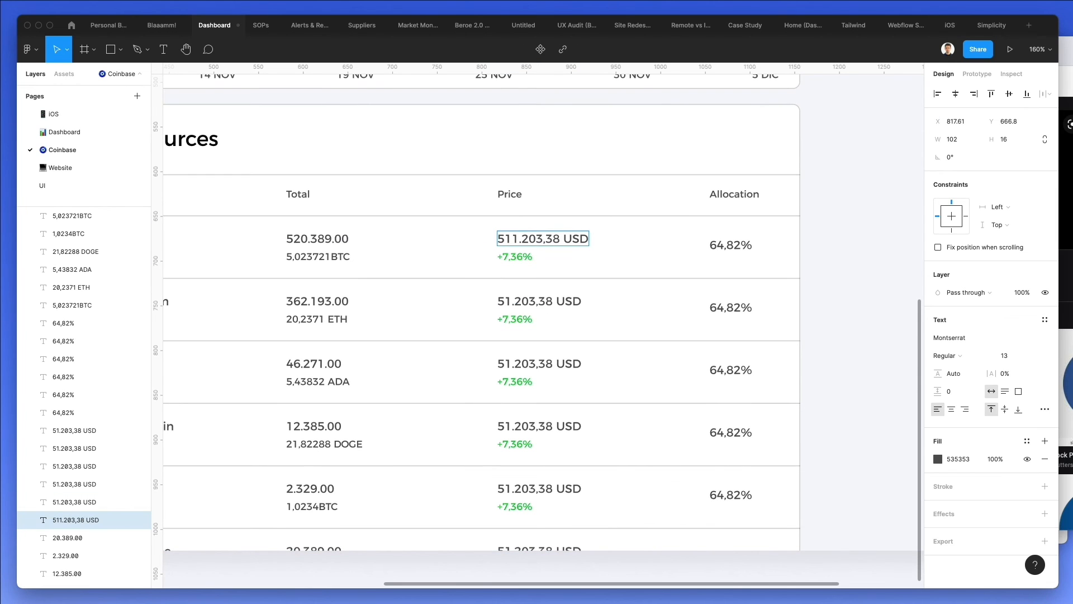
key(BackSpace)
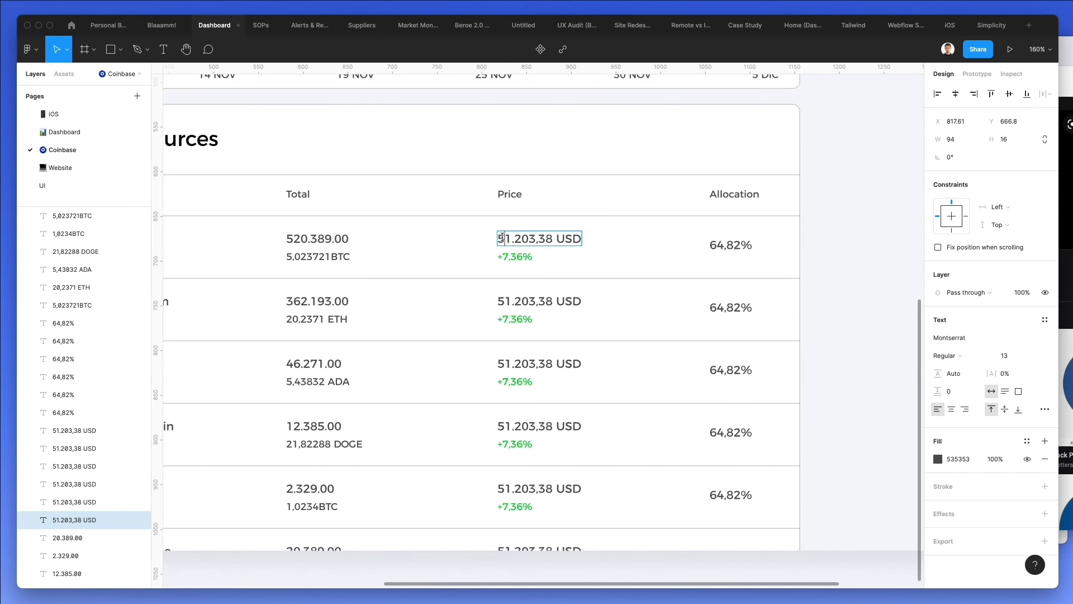
Change the price in the Ethereum row to "4.227,13 USD".
double_click(507, 300)
scroll(497, 304, left, 5)
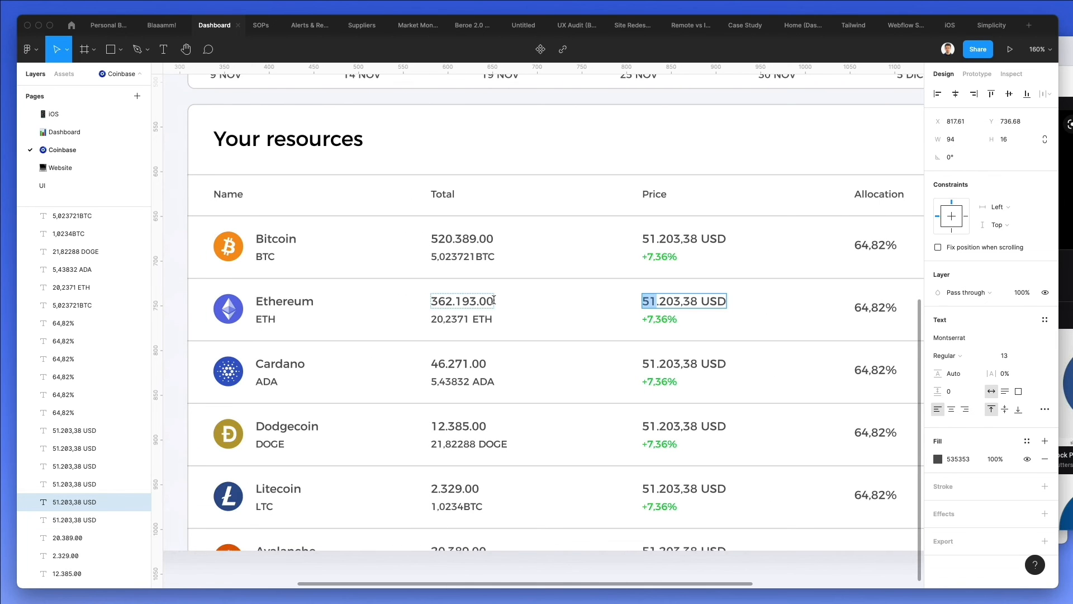
text(4)
key(alt+shift+Right)
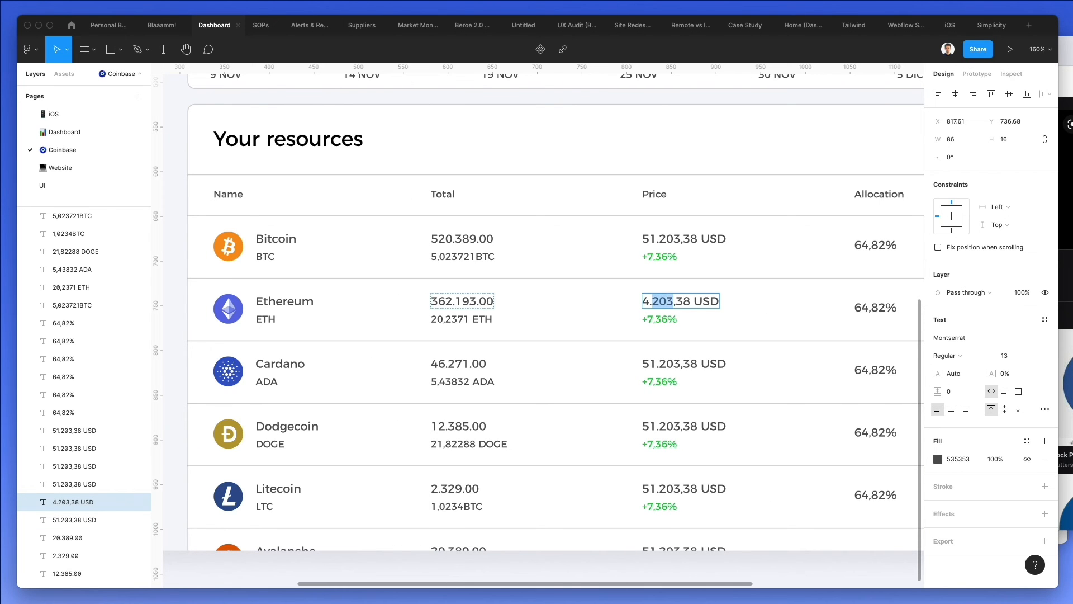
text(227)
key(shift+Right)
text(1)
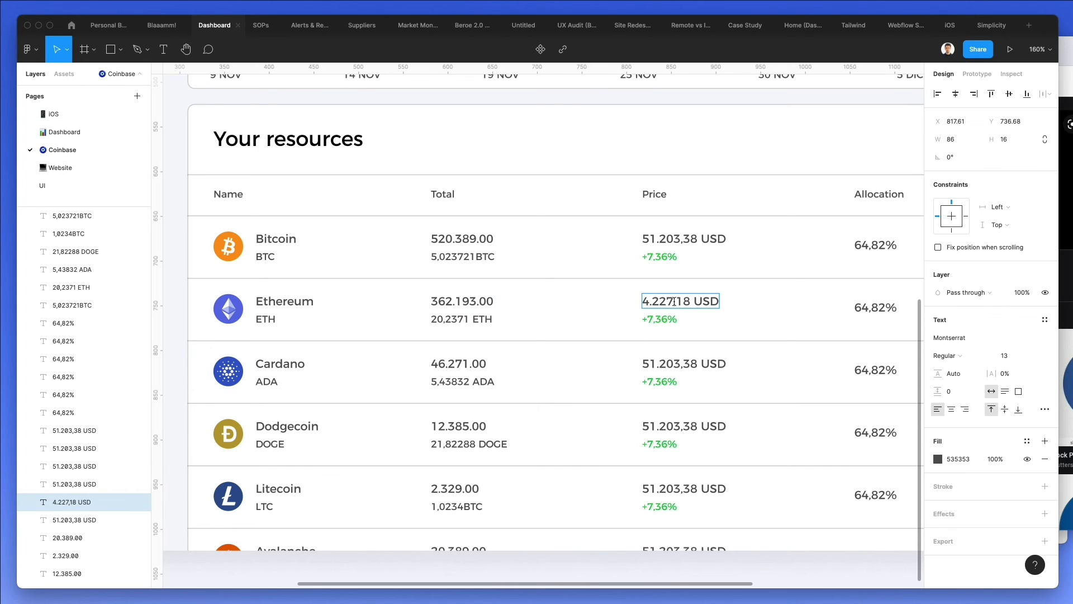
Change the price in the Cardano row to "1.45,03 USD".
drag(656, 364, 625, 361)
text(1)
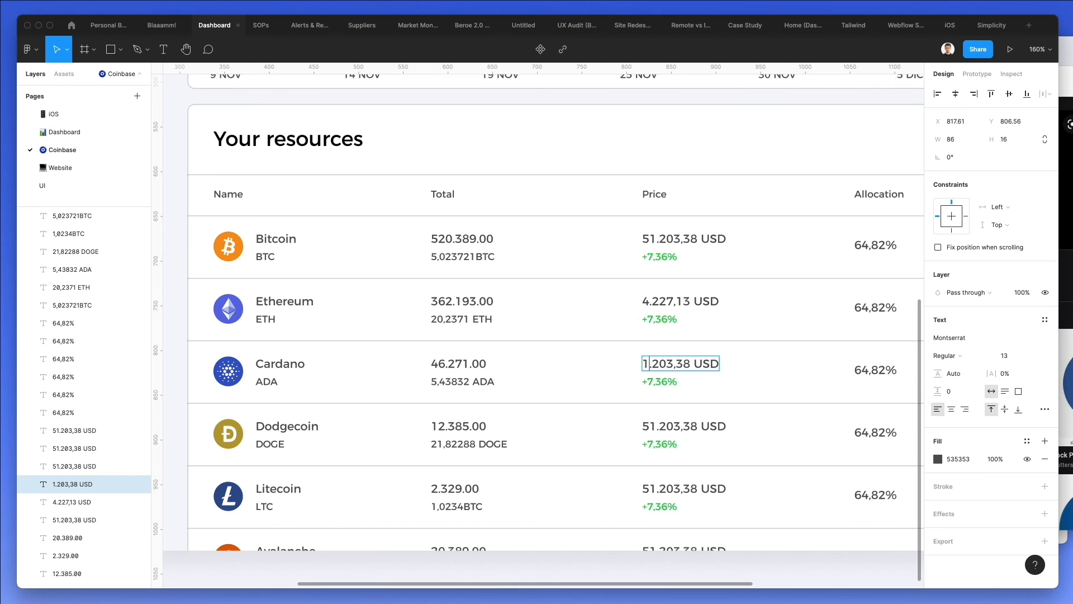
key(shift+Right)
key(shift+Right)
key(shift+Right)
text(45,)
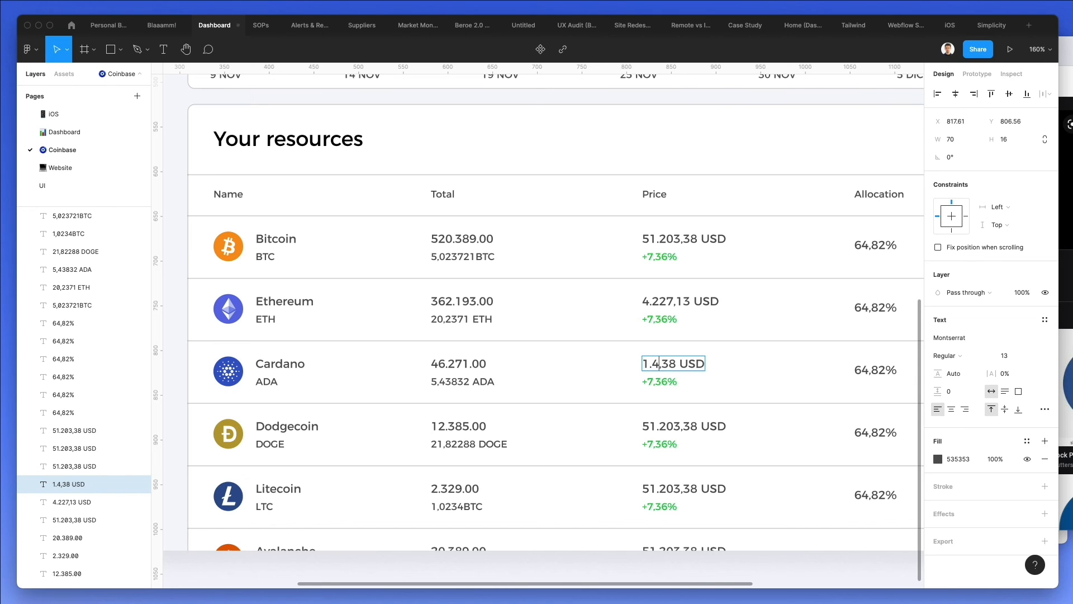
text(99)
key(BackSpace)
key(BackSpace)
text(03)
Change the price in the Dodgecoin row to "0.18 USD".
scroll(617, 300, right, 2)
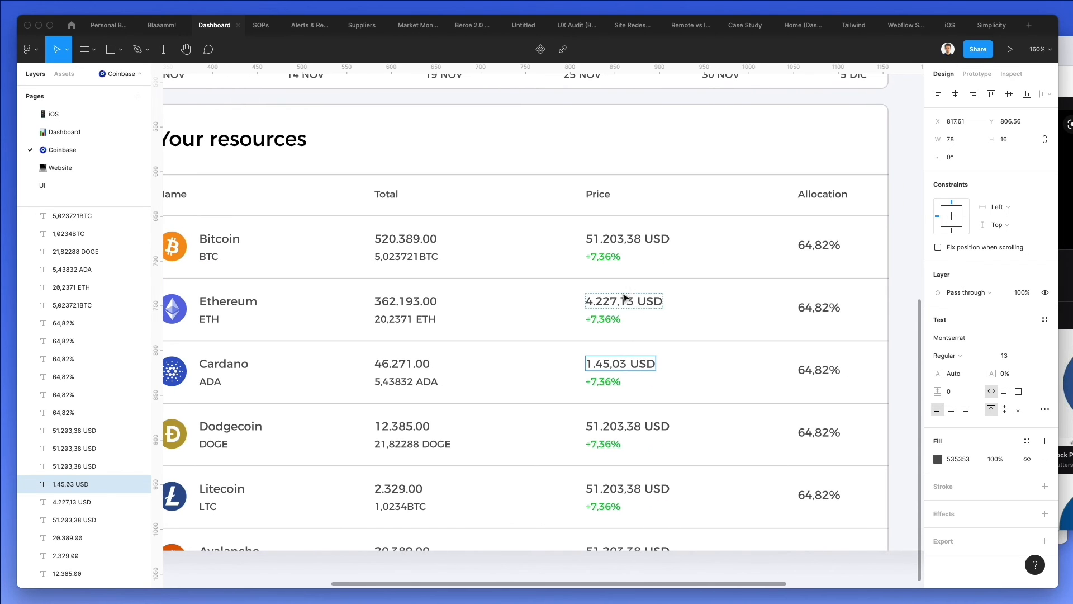
double_click(591, 428)
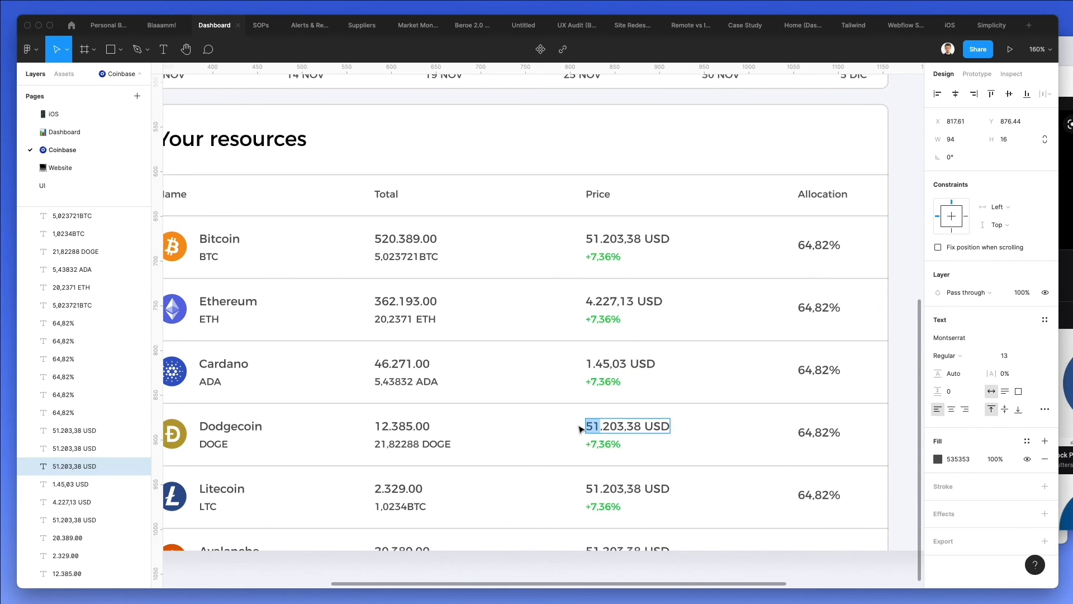
text(0)
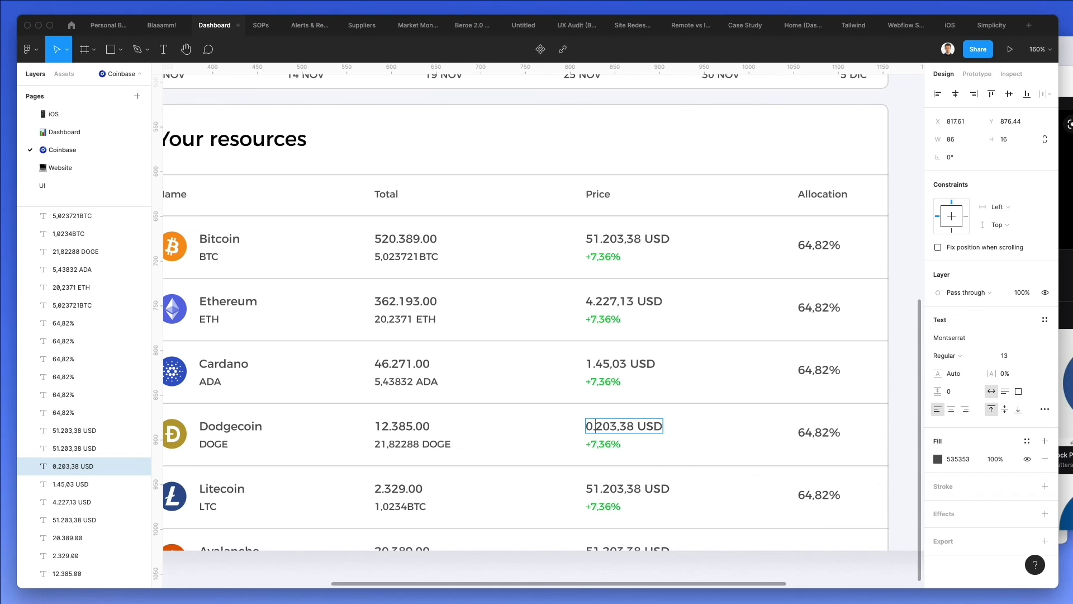
key(Right)
key(shift+Right)
key(shift+Right)
key(shift+Right)
text(1)
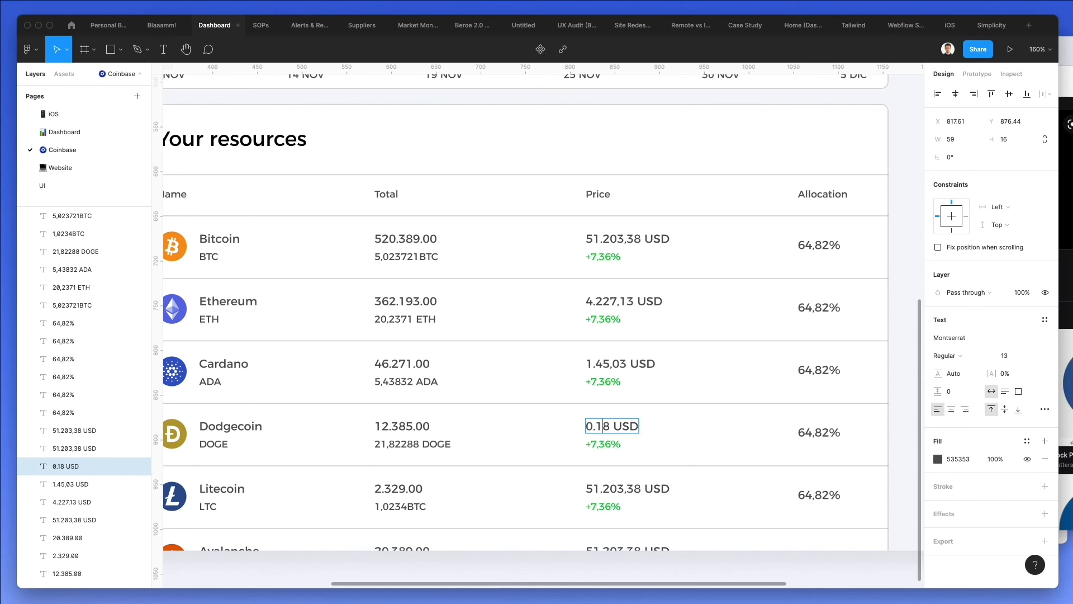
Change the price in the Litecoin row to "103,38 USD".
drag(594, 488, 576, 485)
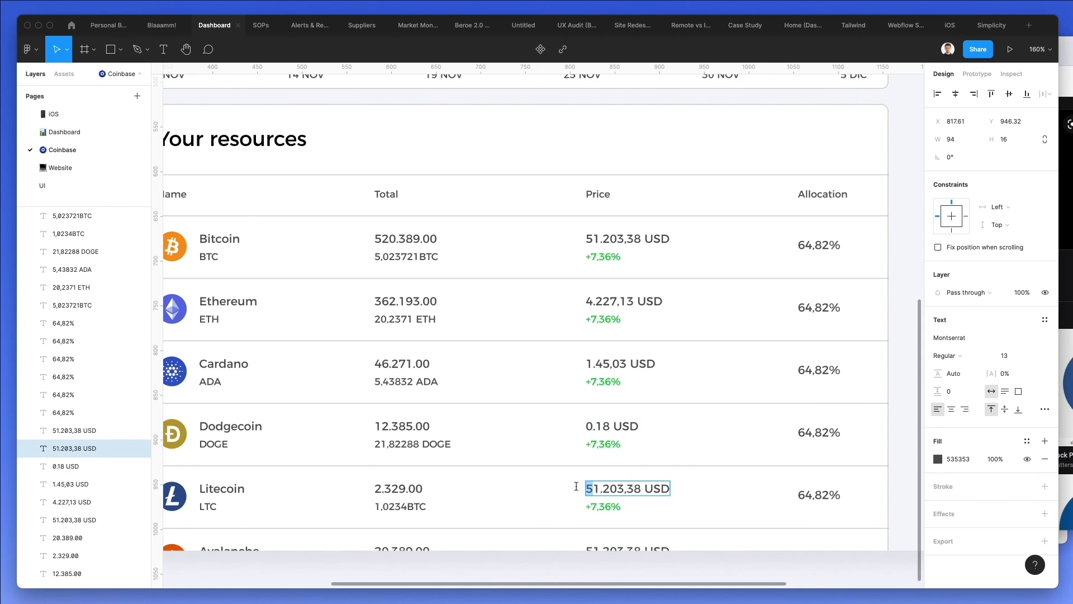
text(23)
key(BackSpace)
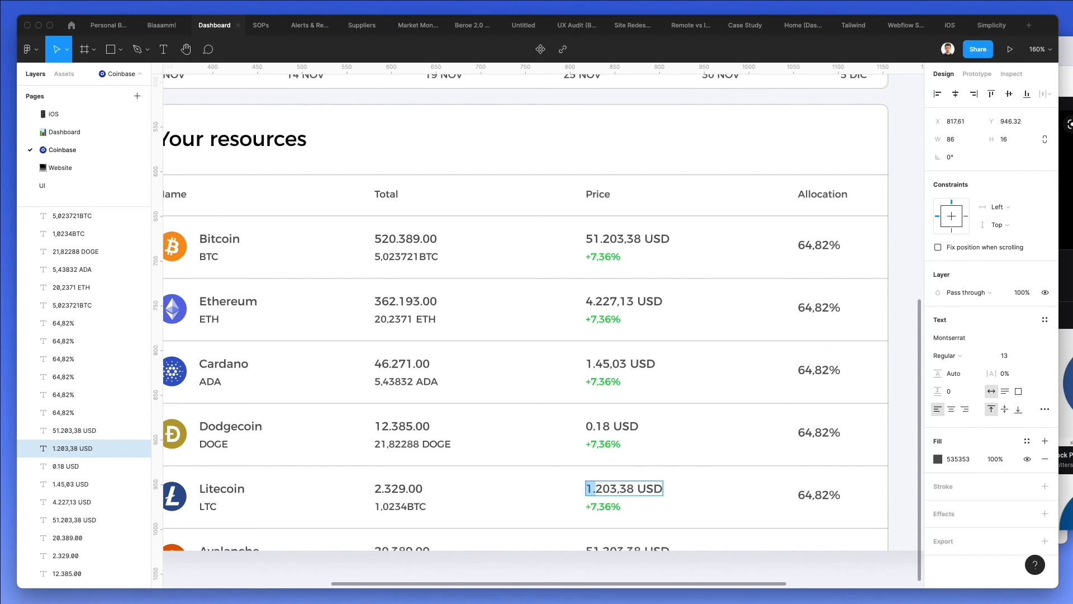
text(1)
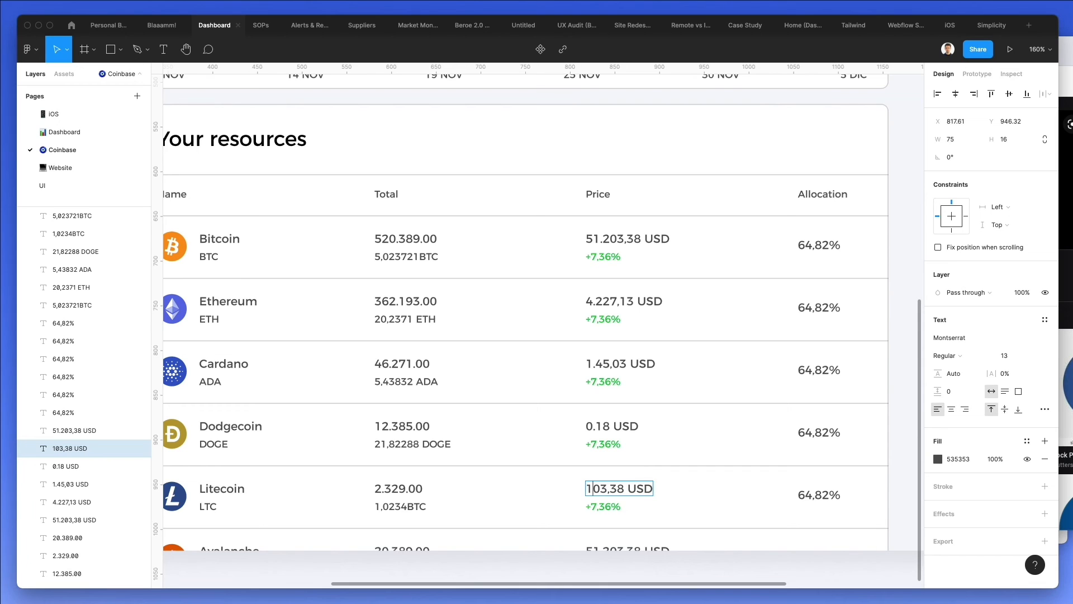
Change the green percentage under the Litecoin price to +1,16% and the one under the Ethereum price to +1,35%.
click(592, 507)
text(1)
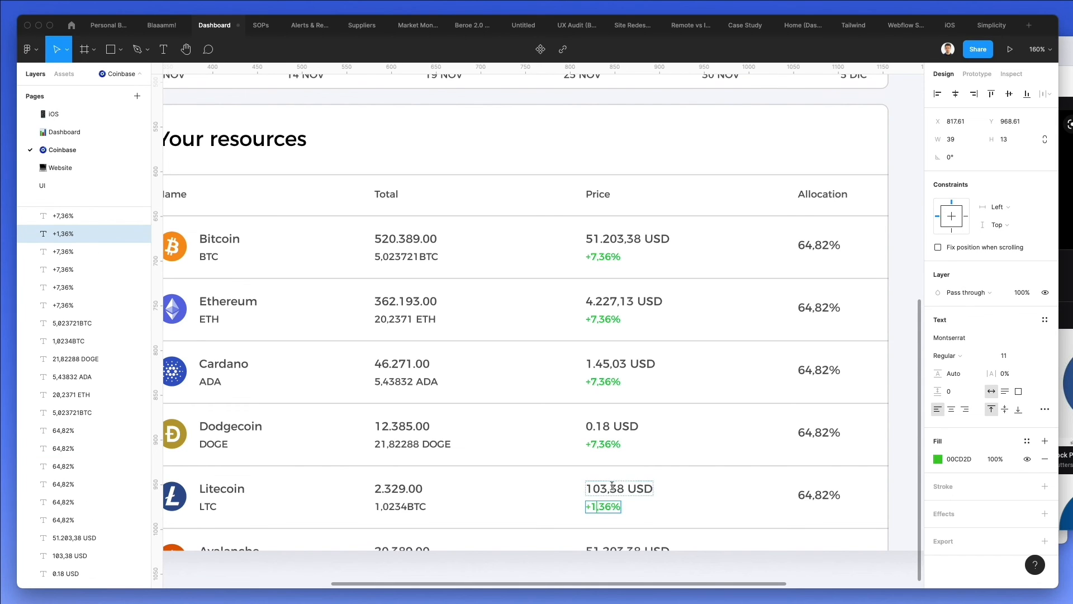
drag(599, 505, 606, 505)
text(1)
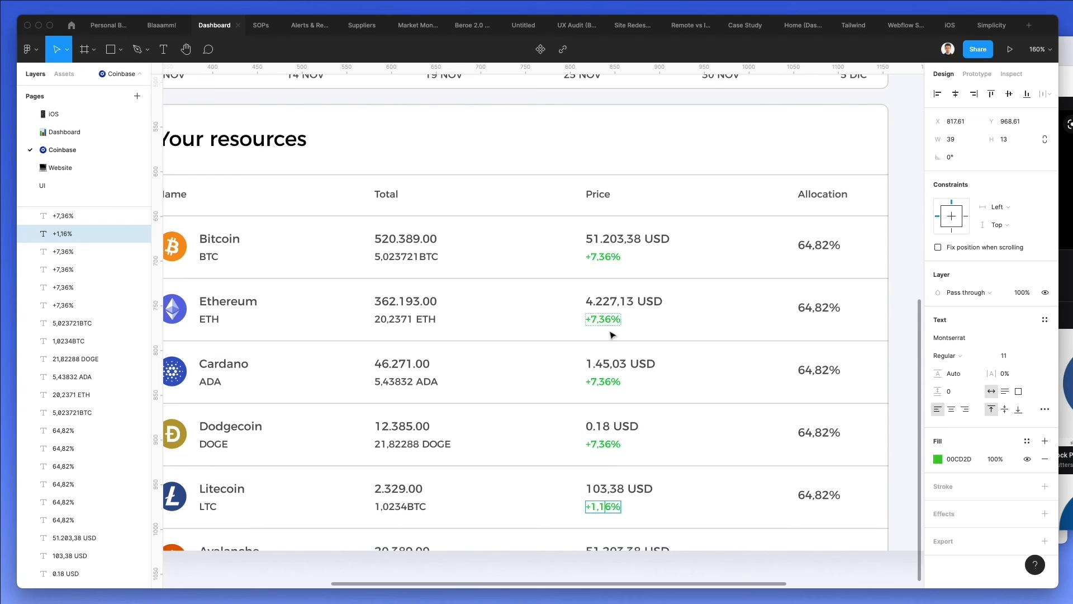
click(592, 320)
text(1.4)
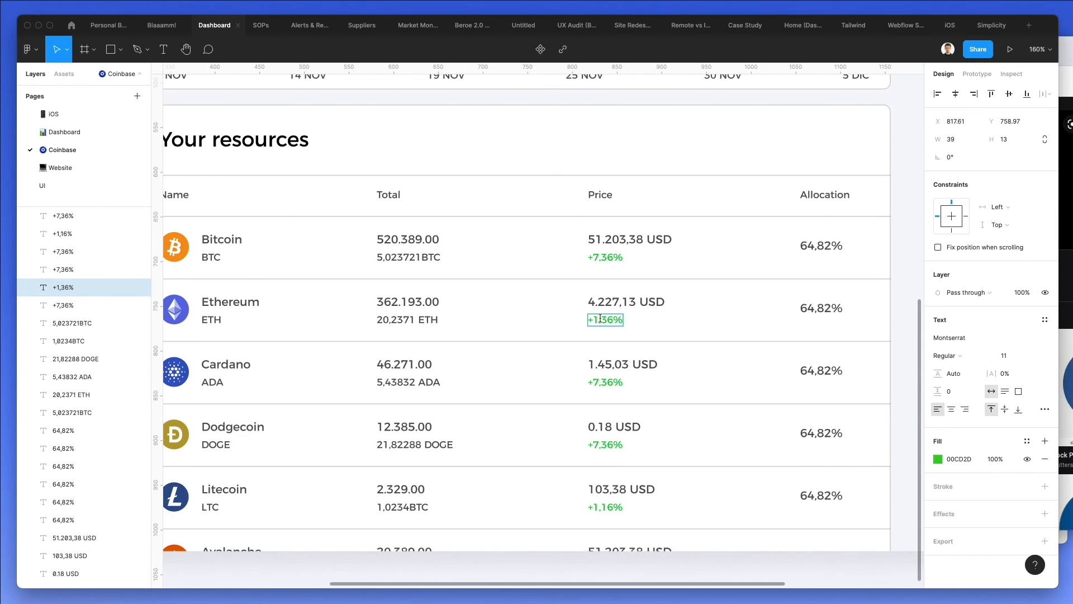
text(5)
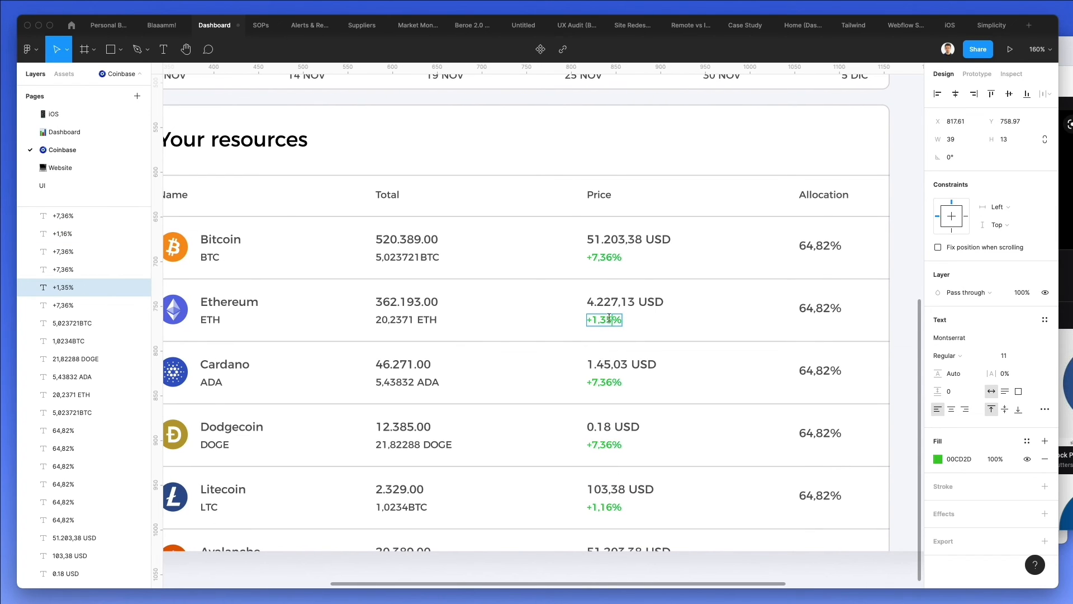
Change the green percentage under the Cardano price to +4,12% and the one under the Dodgecoin price to +134,26%.
click(593, 380)
text(4)
drag(612, 385, 602, 384)
text(12)
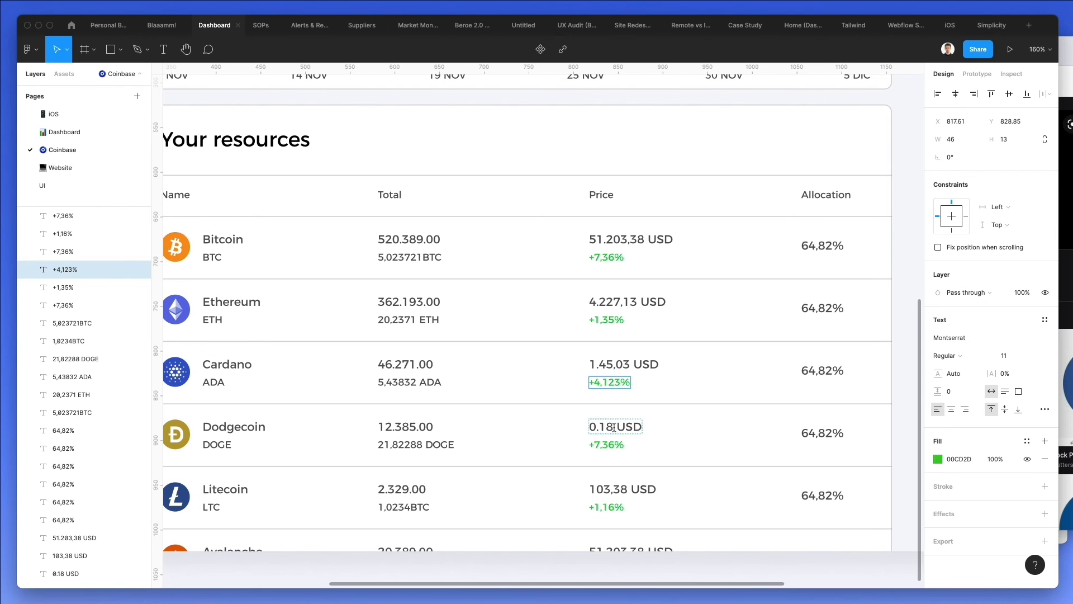
double_click(601, 446)
text(134)
Change the allocation in the Ethereum row to 34,12%.
scroll(598, 440, down, 1)
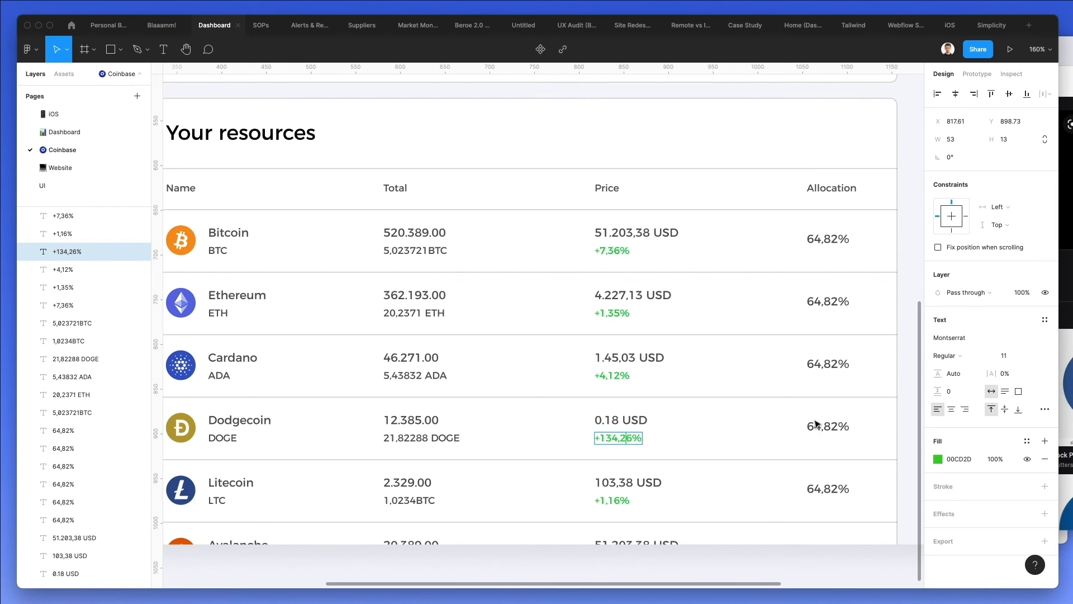
drag(821, 301, 792, 301)
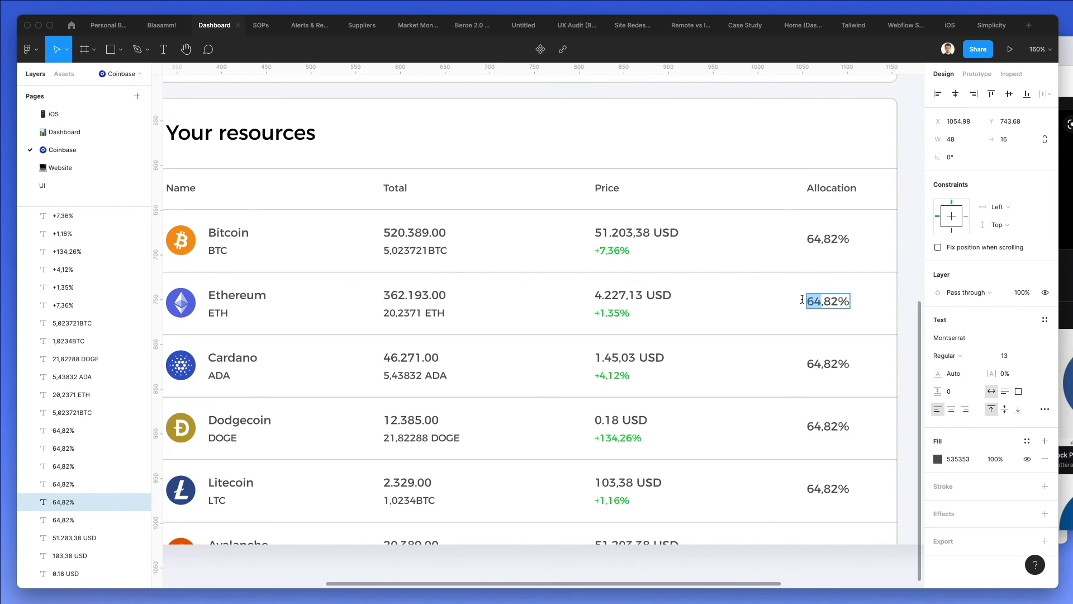
text(34)
key(BackSpace)
text(1)
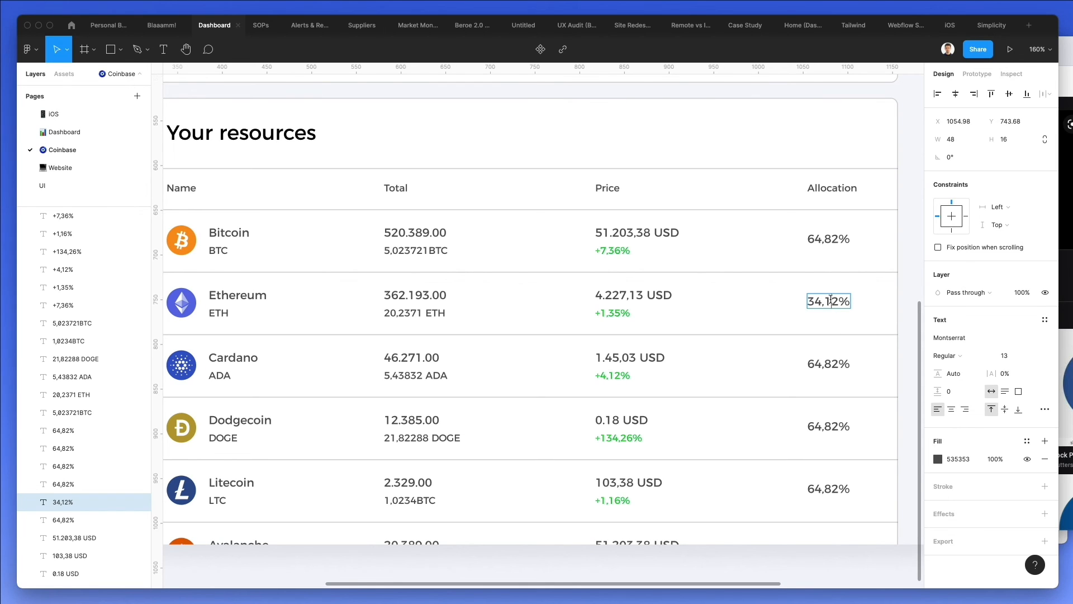
Change the allocation in the Cardano row to 13,81% and in the Dodgecoin row to 8,11%.
drag(820, 364, 798, 371)
text(13)
key(BackSpace)
text(14)
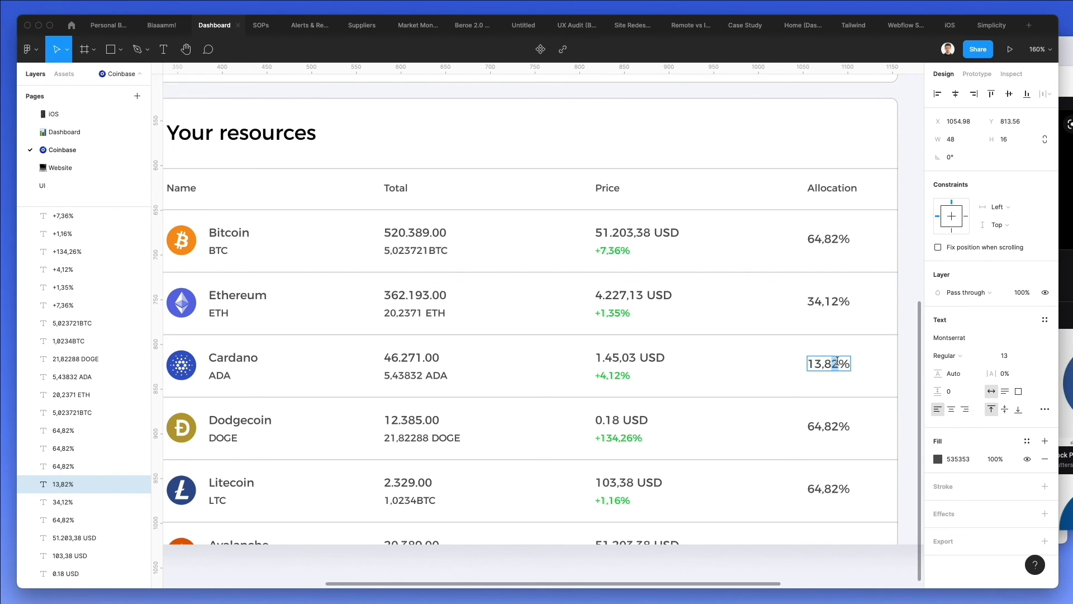
key(BackSpace)
mouse_move(821, 426)
mouse_down()
mouse_move(789, 427)
mouse_move(826, 422)
mouse_up()
text(8,11)
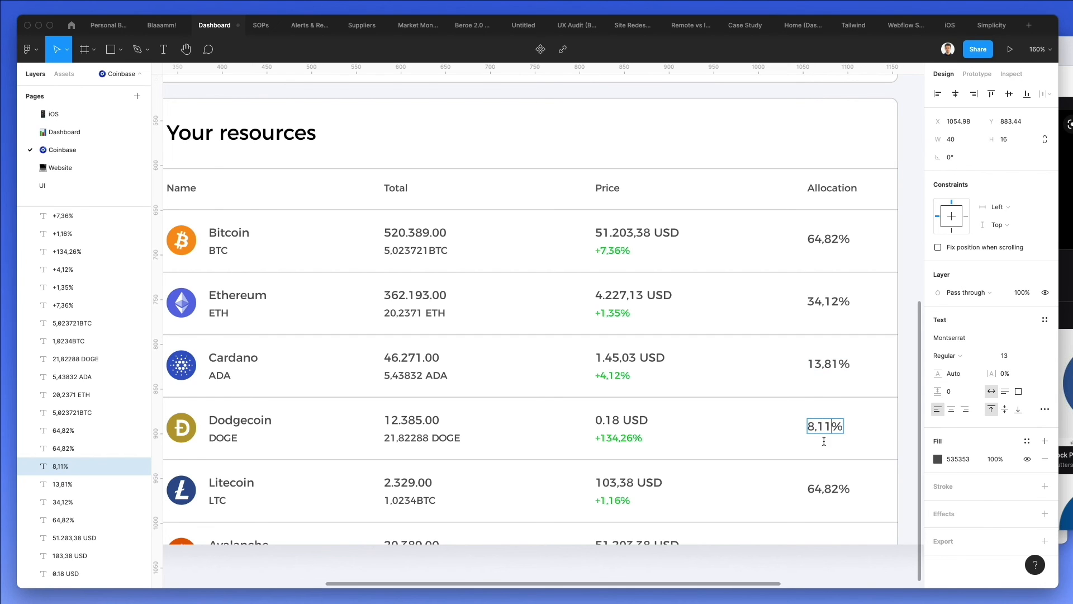
Change the allocation in the Litecoin row to 4,14% and deselect the text.
double_click(818, 485)
text(4)
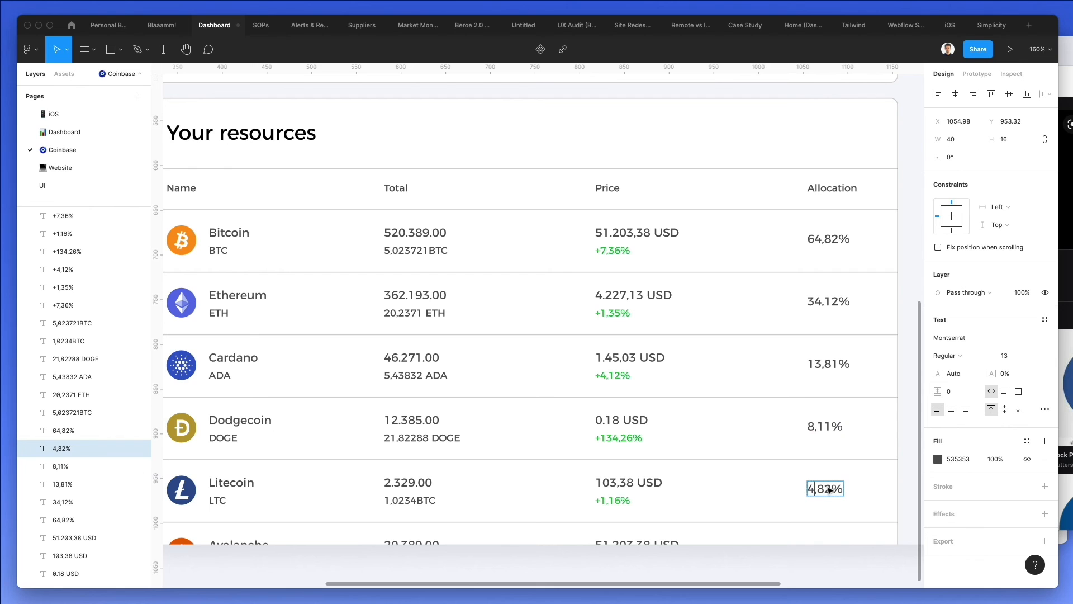
drag(830, 486, 819, 486)
text(14)
key(Escape)
key(Escape)
Place a copy of the Buy/Sell button in the lower part of the upper empty card beside the wallet chart and nudge it into position.
scroll(743, 375, down, 5)
scroll(743, 374, up, 5)
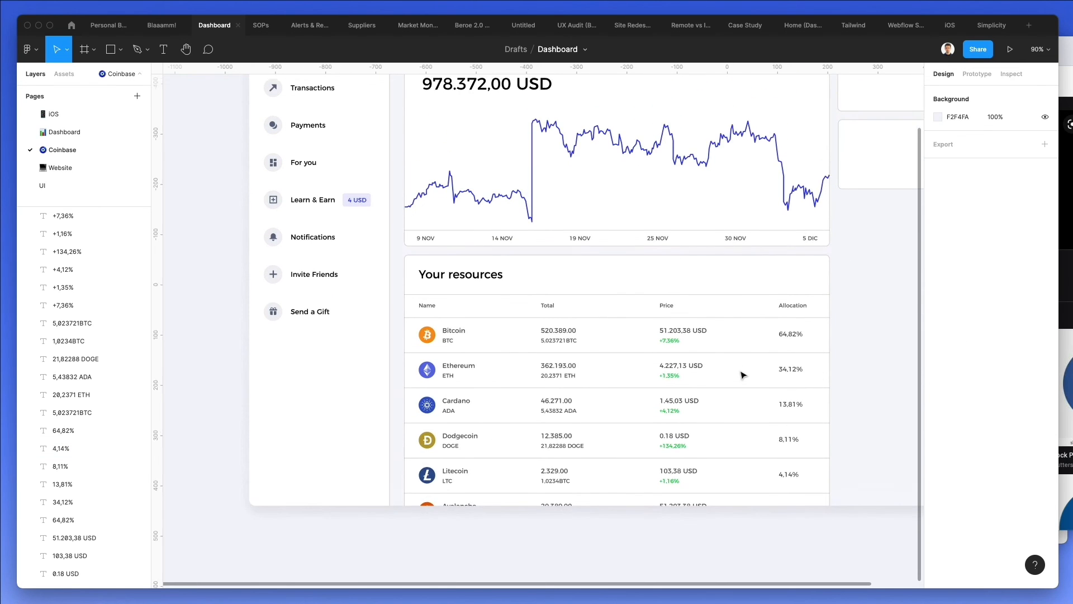
scroll(742, 374, right, 3)
scroll(743, 374, up, 1)
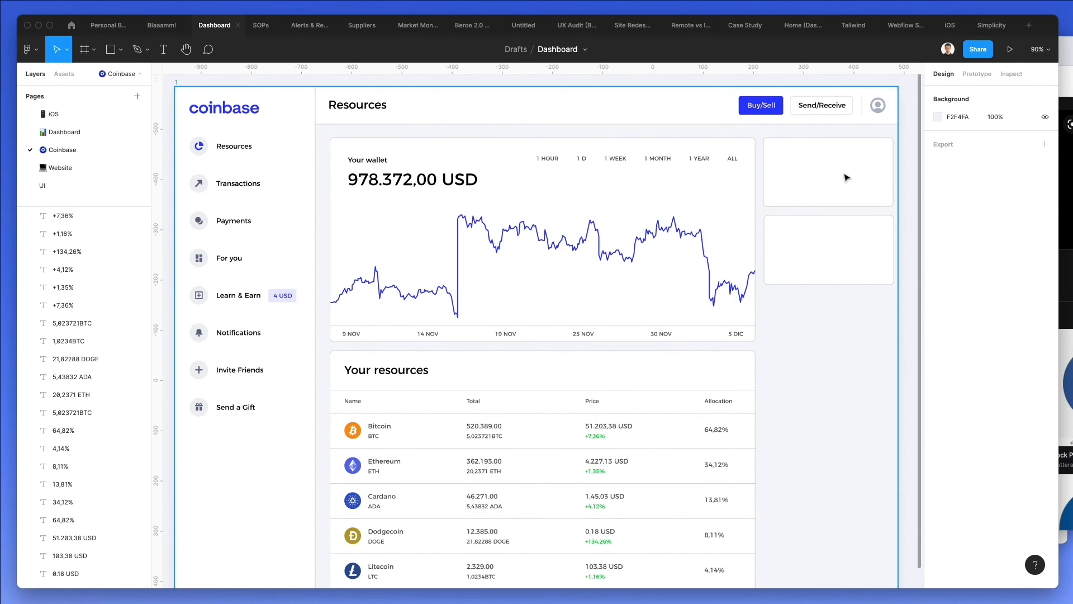
scroll(841, 199, down, 1)
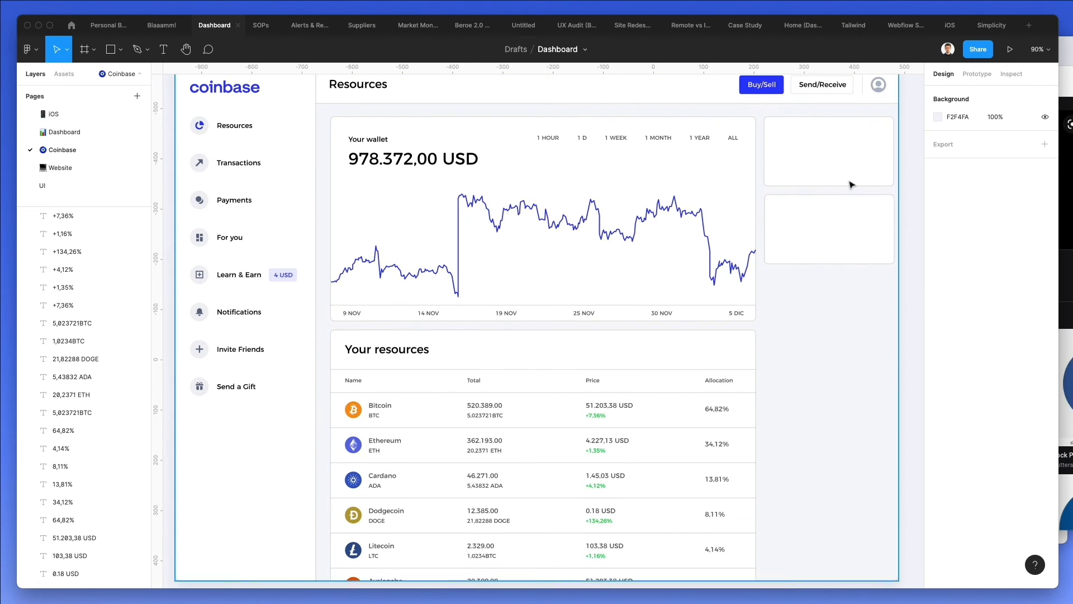
scroll(850, 184, up, 3)
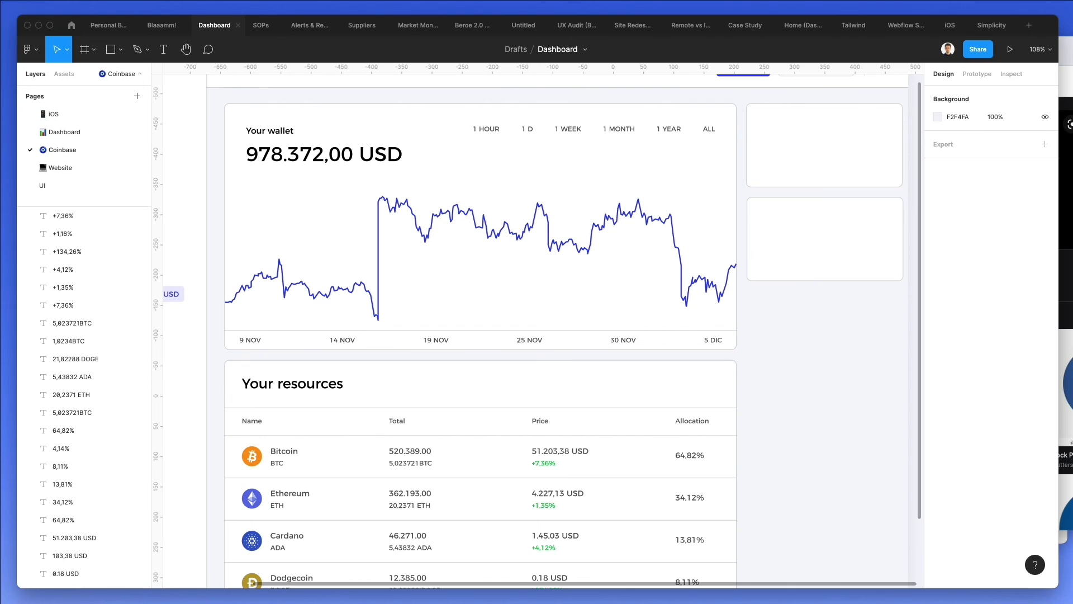
scroll(815, 183, up, 2)
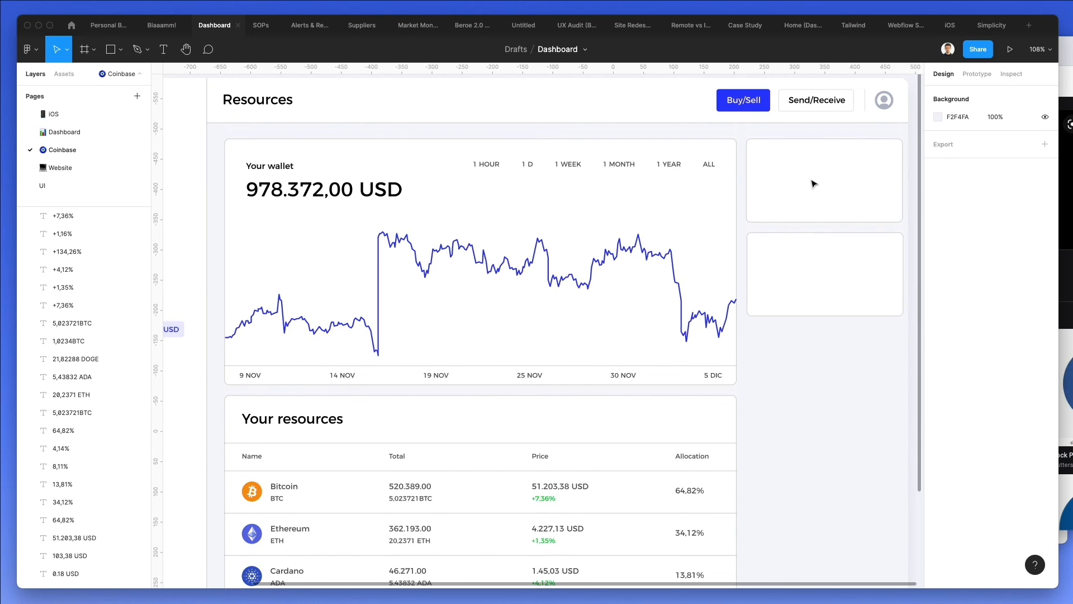
scroll(814, 184, up, 2)
drag(745, 130, 781, 229)
key(Right)
key(Down)
key(Right)
key(Right)
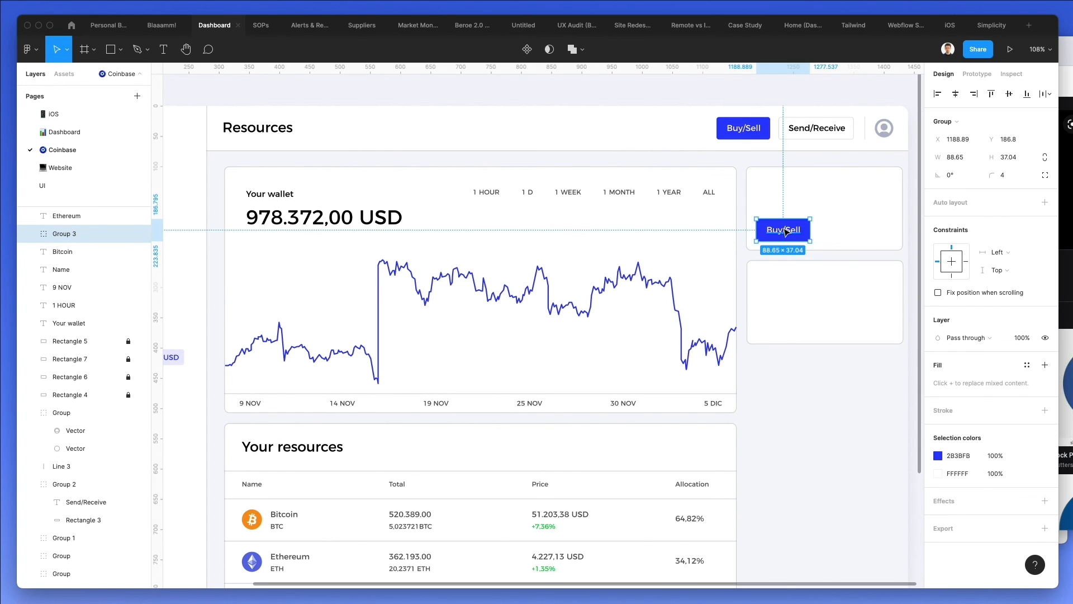
Replace the label of the copied button in the upper card with "Send GIft".
double_click(781, 230)
double_click(781, 230)
text(Send Gift)
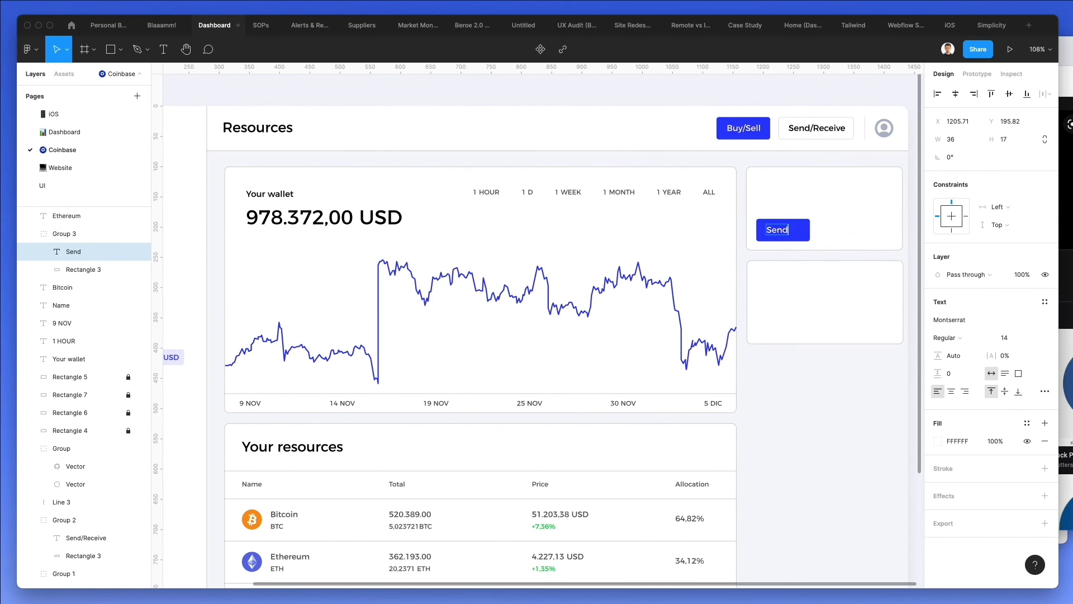
key(Escape)
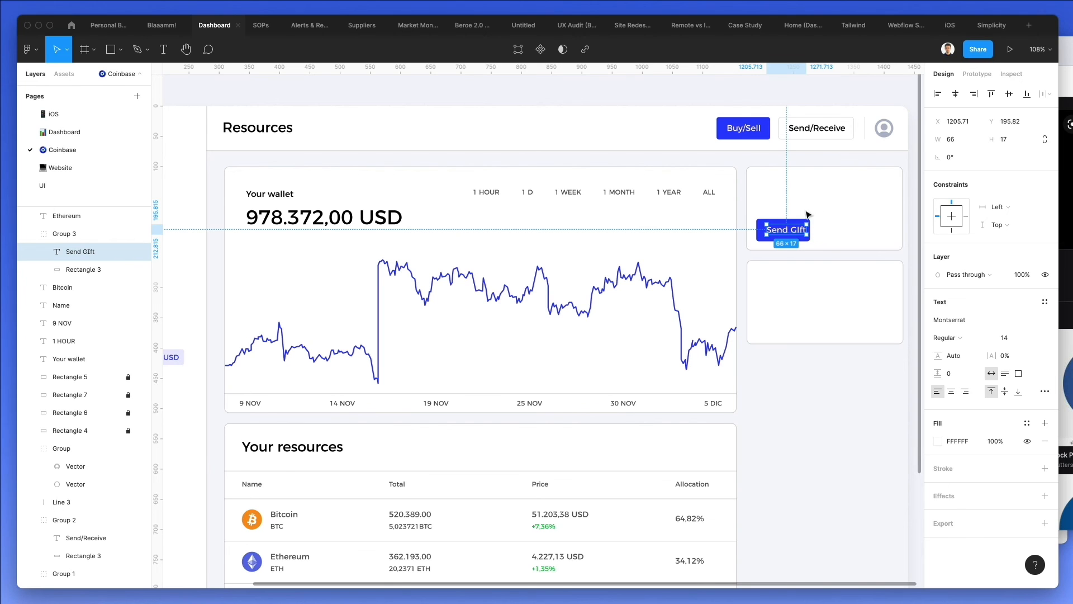
Correct the wrongly capitalised letter in the copied button's label so it reads "Send Gift", and deselect it.
scroll(807, 211, up, 4)
click(765, 226)
double_click(769, 231)
drag(805, 237, 819, 239)
double_click(794, 245)
click(789, 244)
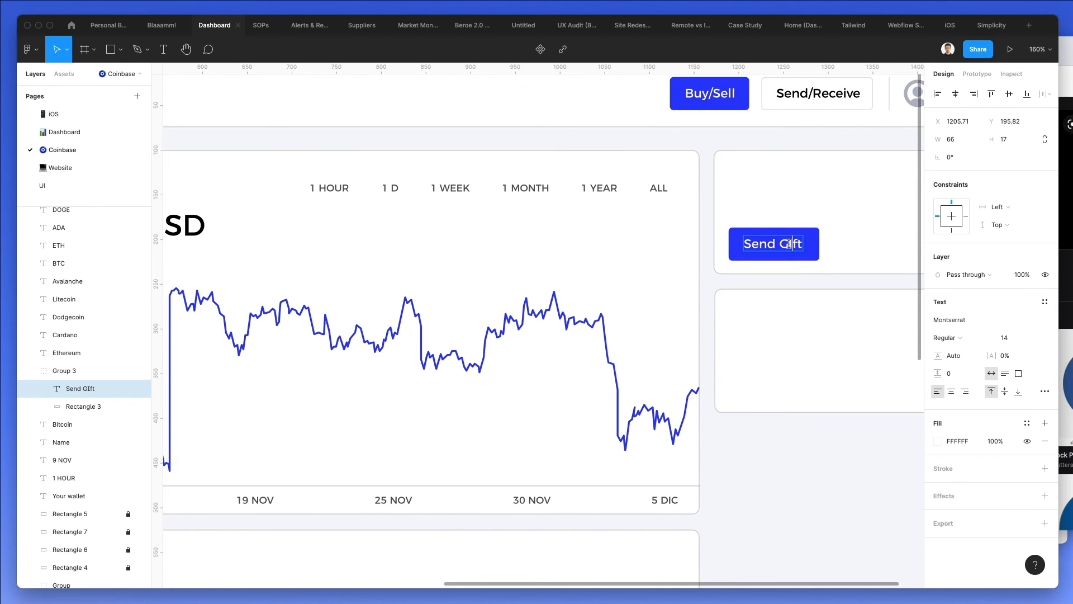
key(BackSpace)
text(i)
key(Escape)
key(Escape)
Copy the Bitcoin and BTC texts from the resources table into the upper card, just above the Send Gift button and aligned with its left edge.
key(shift+1)
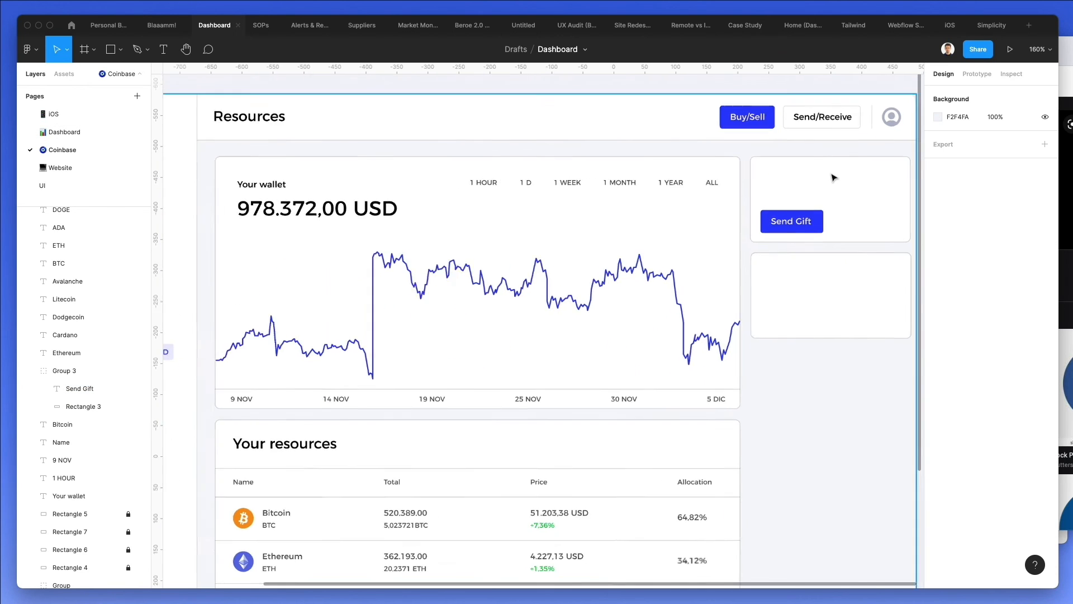
scroll(822, 190, down, 2)
scroll(822, 190, right, 2)
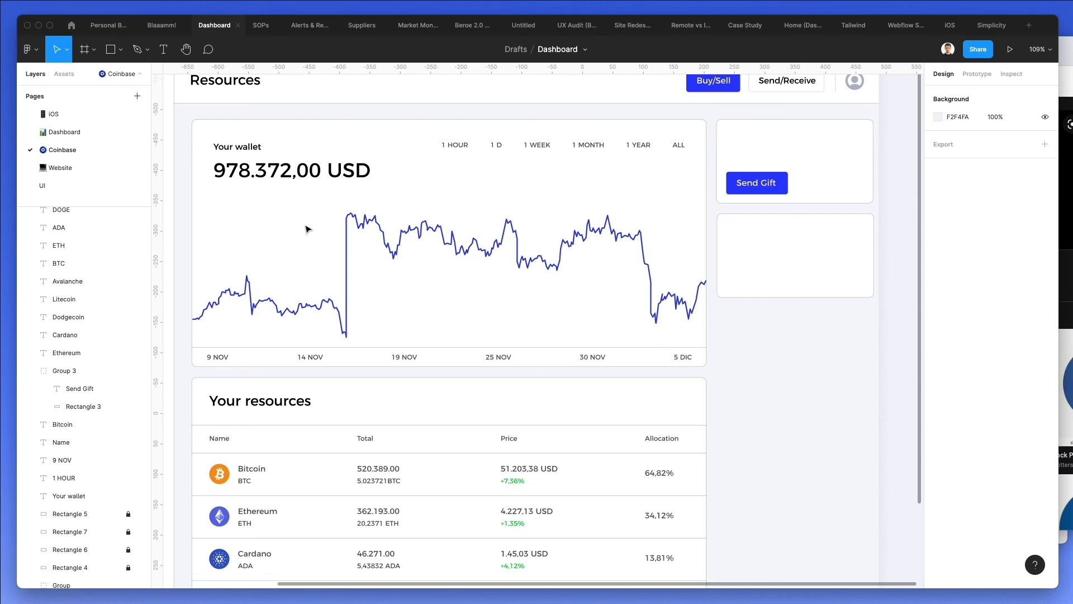
click(249, 473)
shift+click(246, 481)
key(super+c)
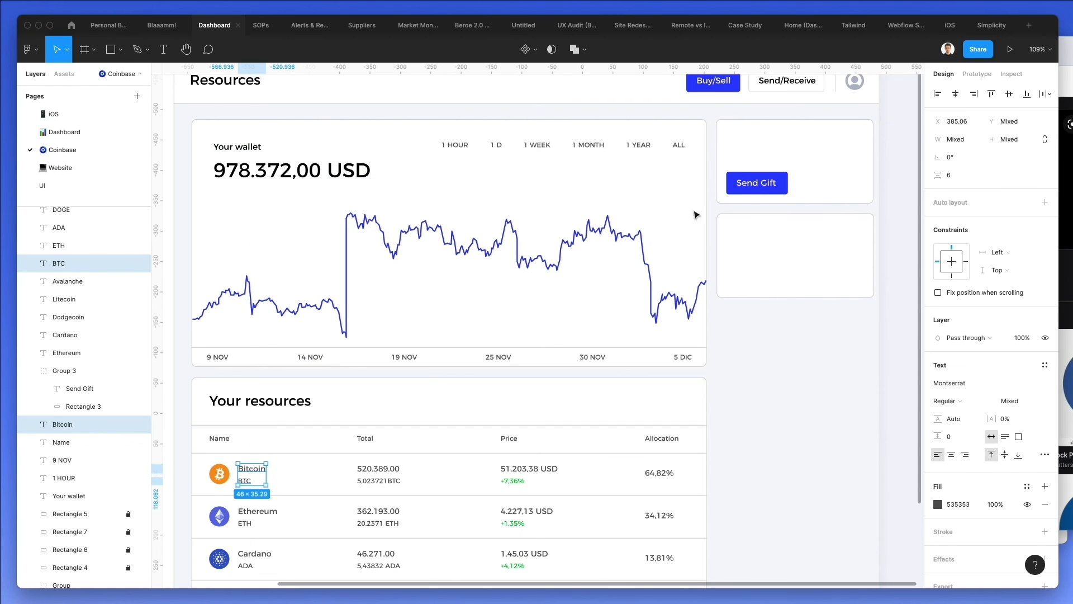
click(786, 183)
key(super+v)
drag(755, 185, 744, 146)
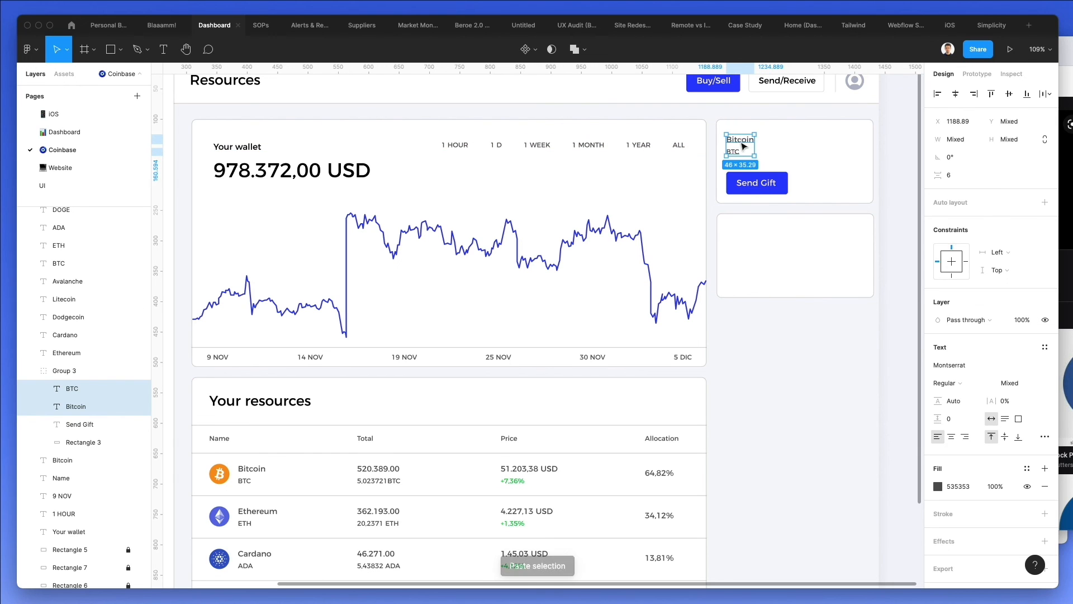
Change the pasted "Bitcoin" text to "Send a Crypto Gift" and widen its text box to about 227 px.
double_click(744, 144)
text(Send a Crypto Gift)
scroll(769, 140, left, 4)
scroll(770, 140, right, 10)
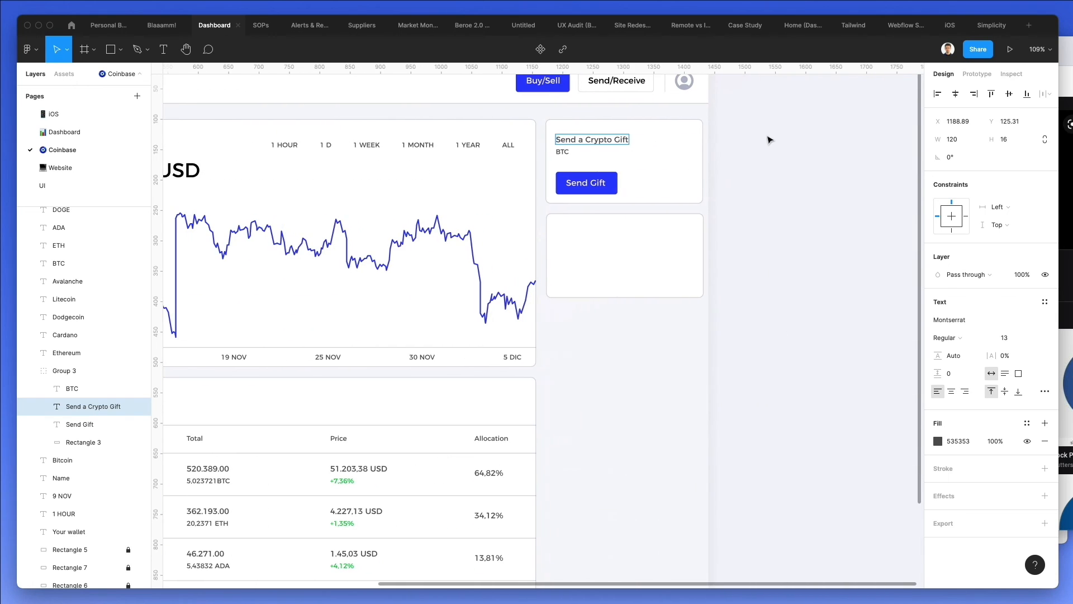
drag(629, 139, 690, 139)
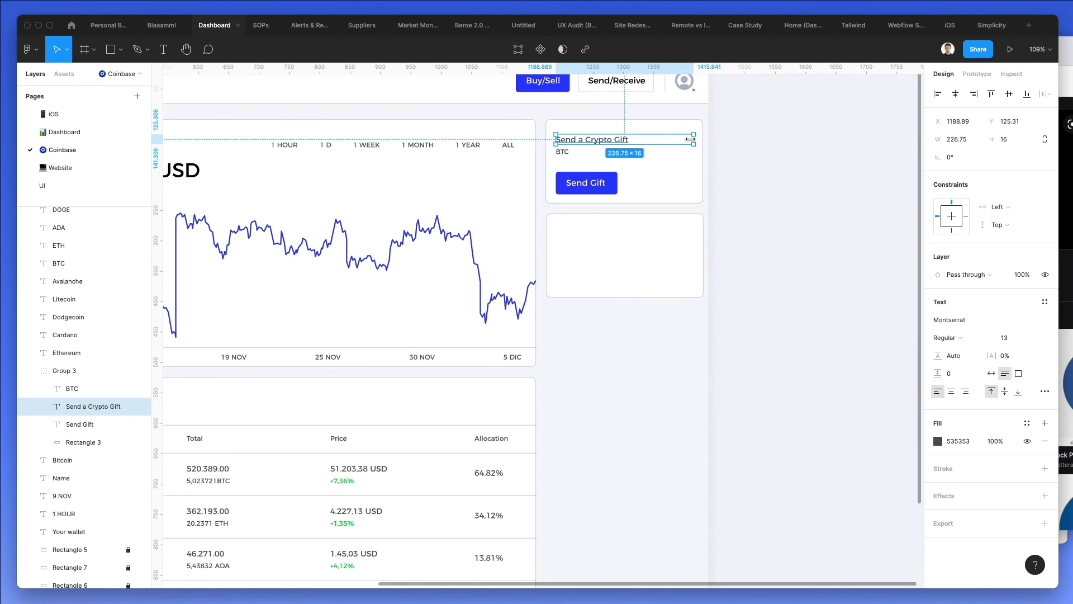
Replace the "BTC" text with "Dona criptovalute ad amici e parenti con Give Crypto" and wrap it in a box about 196 px wide.
double_click(562, 152)
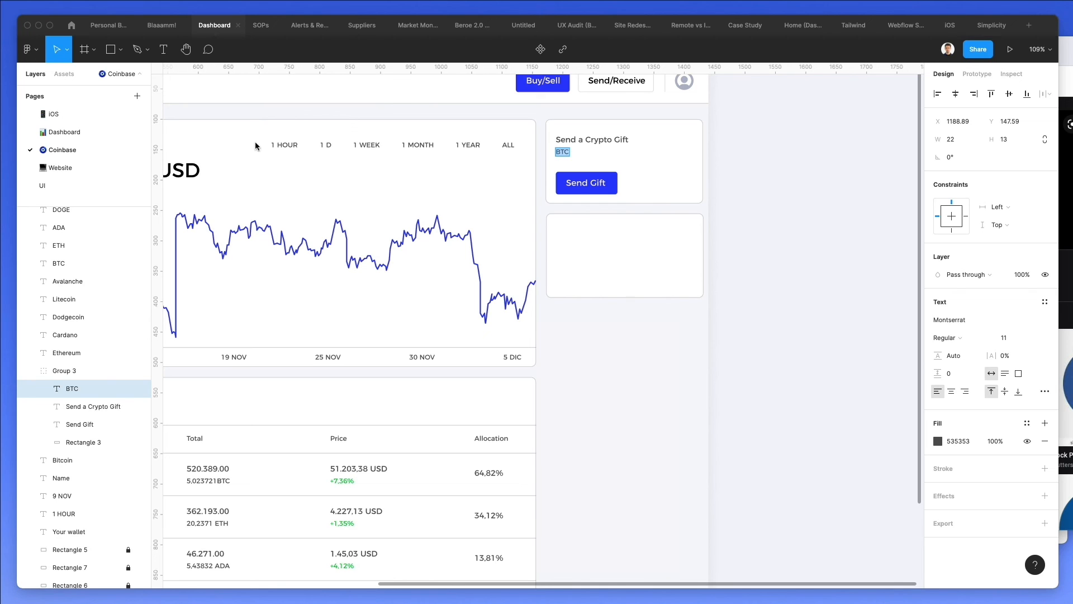
key(super+v)
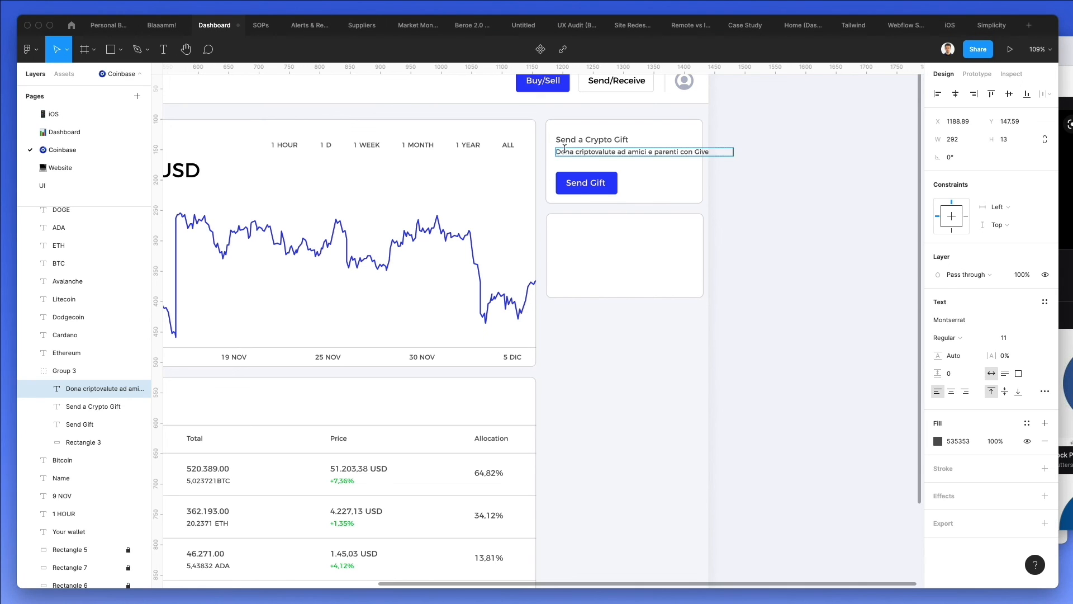
key(Escape)
drag(733, 153, 671, 159)
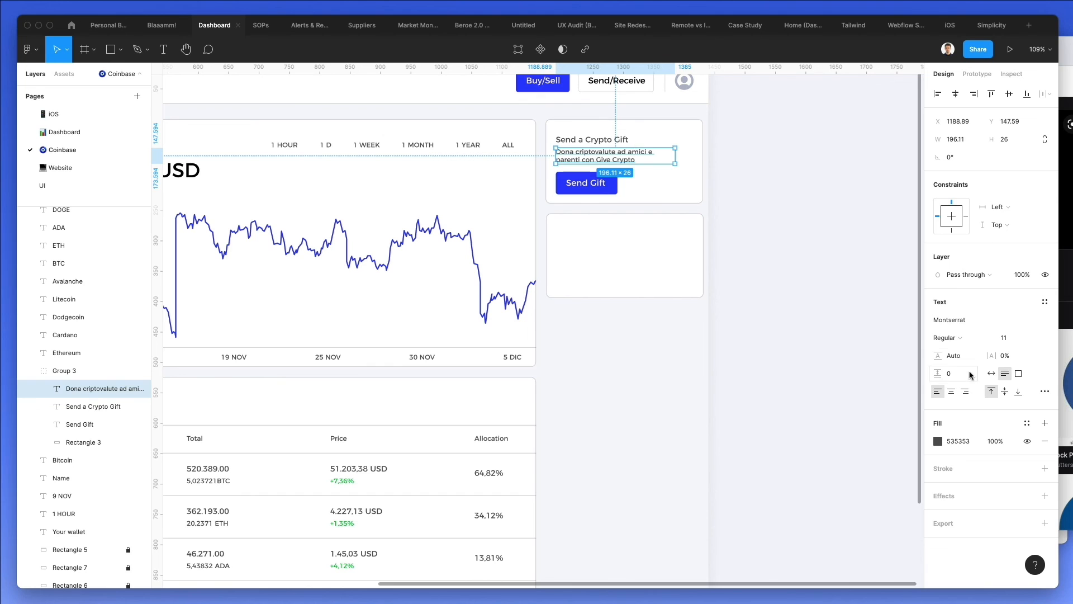
Set the description's line height to 17, then move it together with the "Send a Crypto Gift" heading up 7 px and deselect.
click(953, 355)
text(17)
key(Return)
shift+click(575, 143)
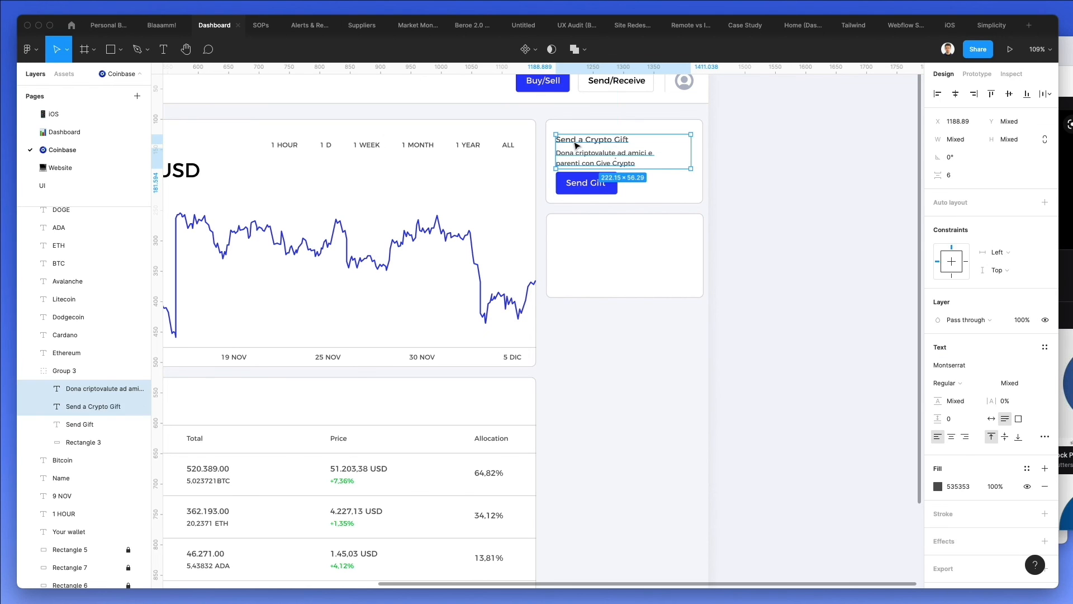
key(shift+Up)
key(Down)
key(Down)
key(Down)
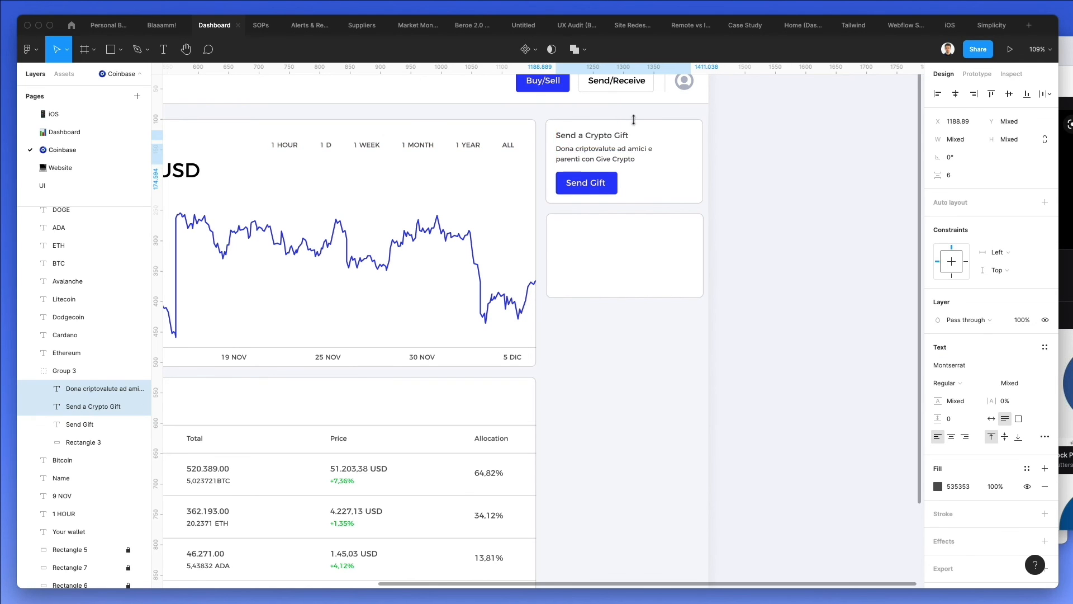
click(622, 112)
Recolour the "Send a Crypto Gift" heading with the black sampled from the Send/Receive label and move it up 1 px.
scroll(621, 112, up, 5)
click(589, 180)
scroll(591, 178, up, 2)
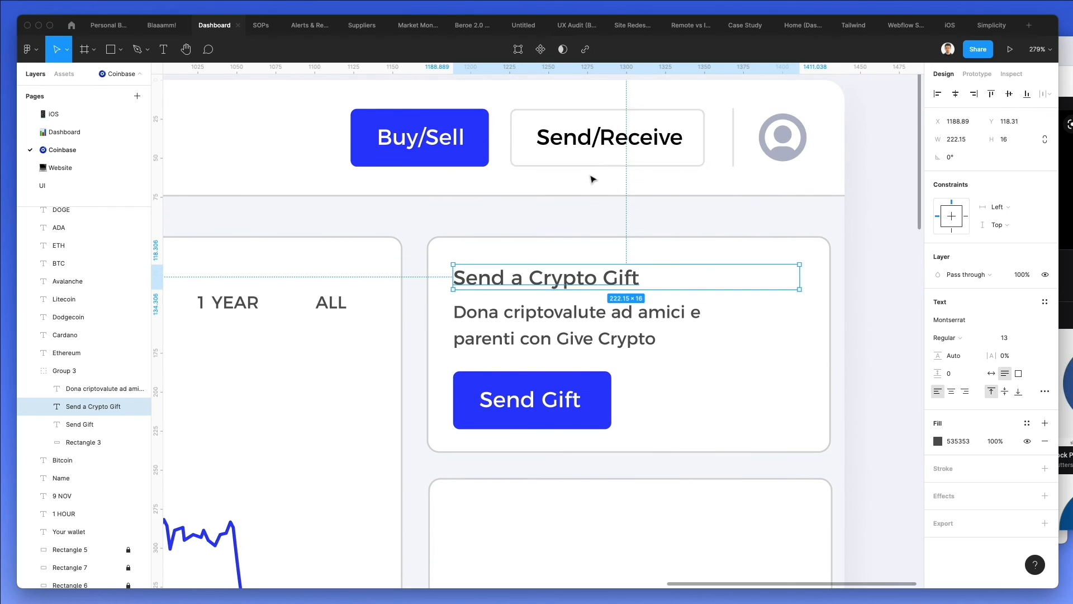
key(i)
click(594, 137)
click(691, 250)
scroll(692, 249, down, 2)
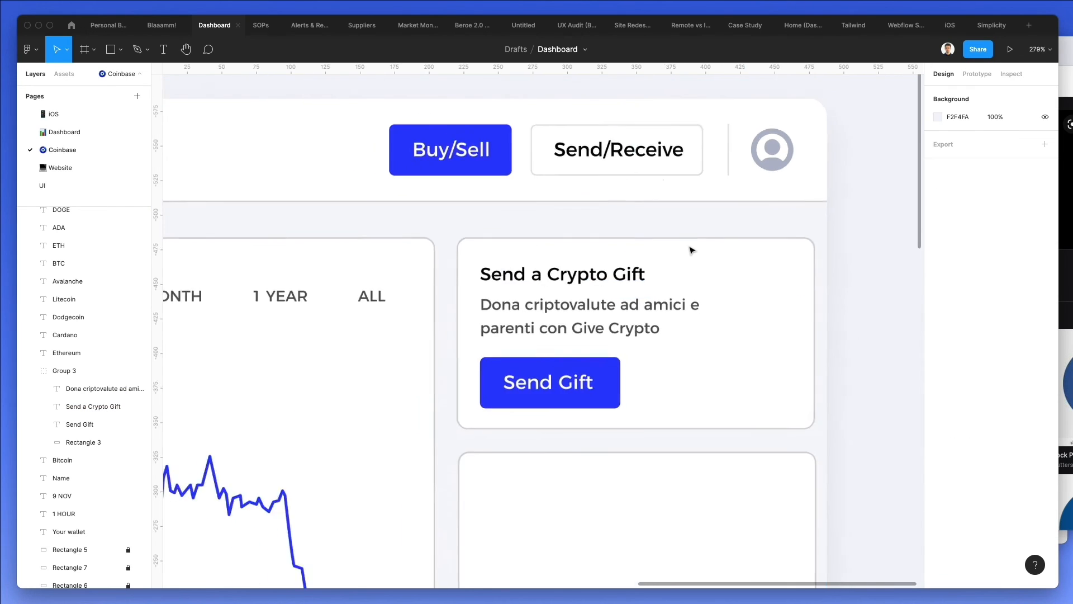
scroll(691, 249, down, 3)
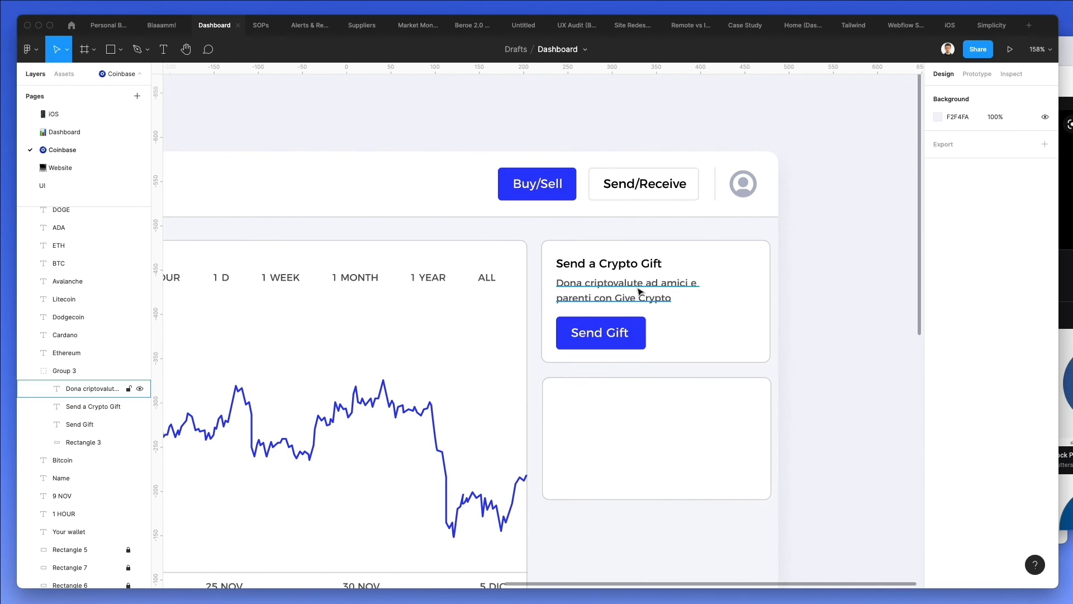
click(594, 262)
key(Up)
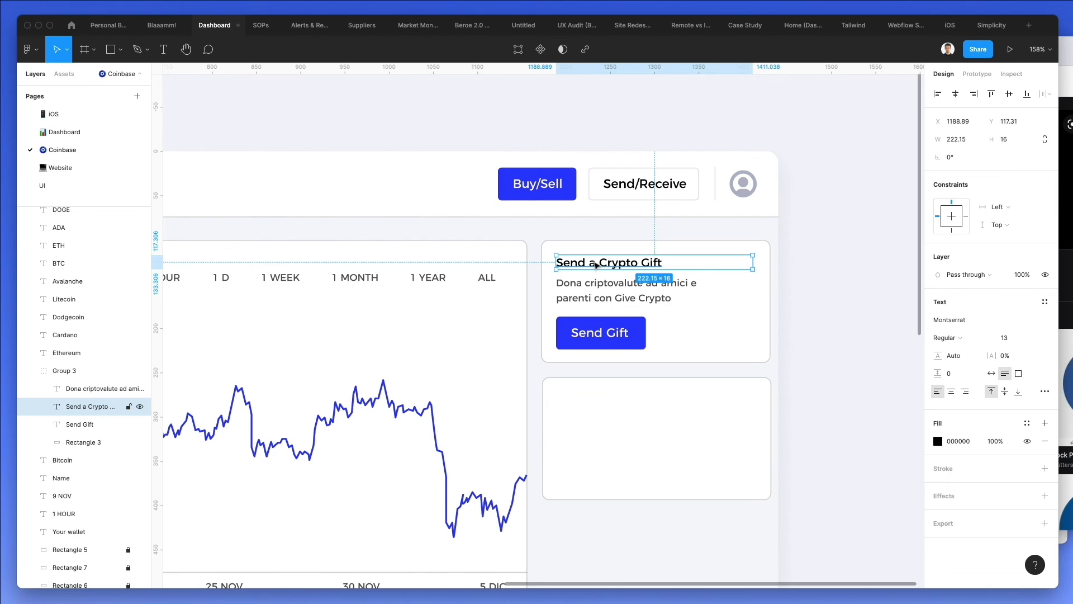
Duplicate the card heading to the right of the Send Gift button and change the copy's text to "Ignore".
drag(631, 266, 729, 334)
key(Return)
text(Ignore)
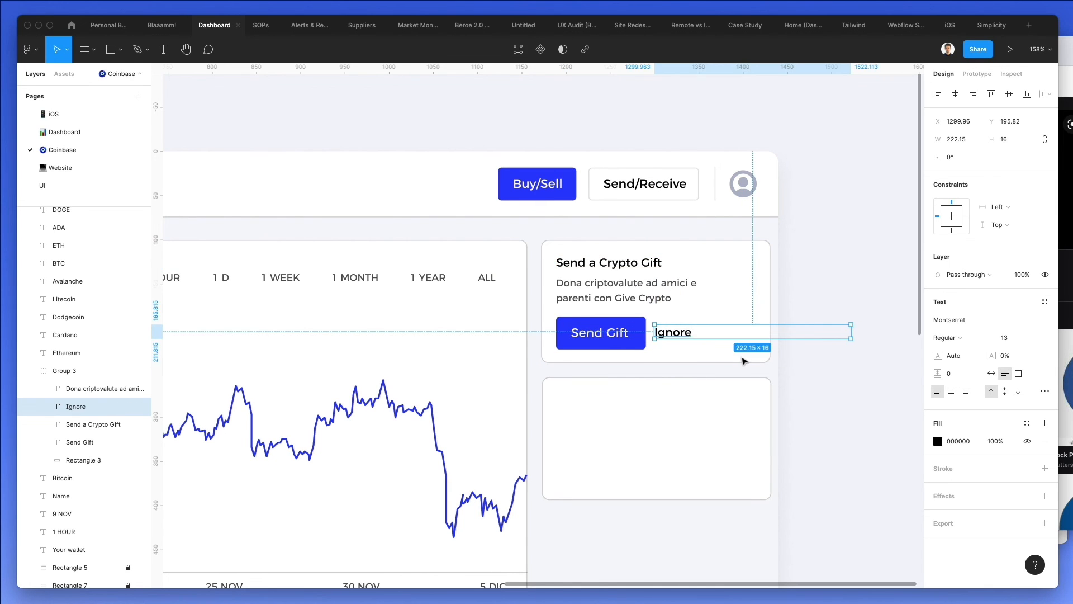
key(Escape)
click(692, 358)
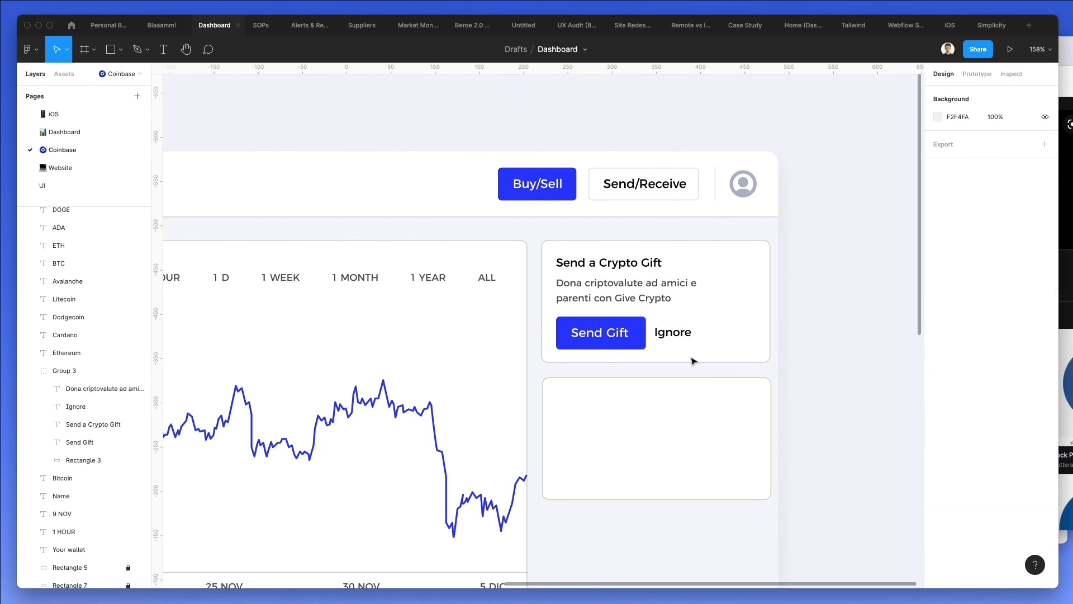
Fit the "Ignore" text box to its content and move it 12 px right and 1 px down.
click(677, 337)
double_click(679, 334)
key(Right)
key(Right)
key(shift+Right)
key(Down)
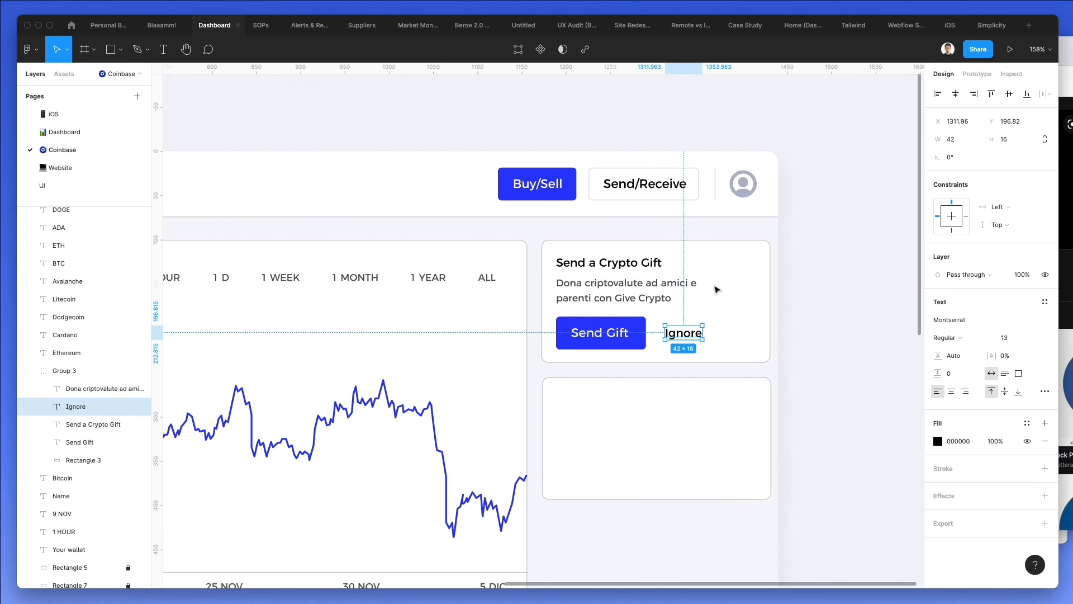
Move the "Ignore" text another 8 px to the right and deselect it.
scroll(721, 291, down, 3)
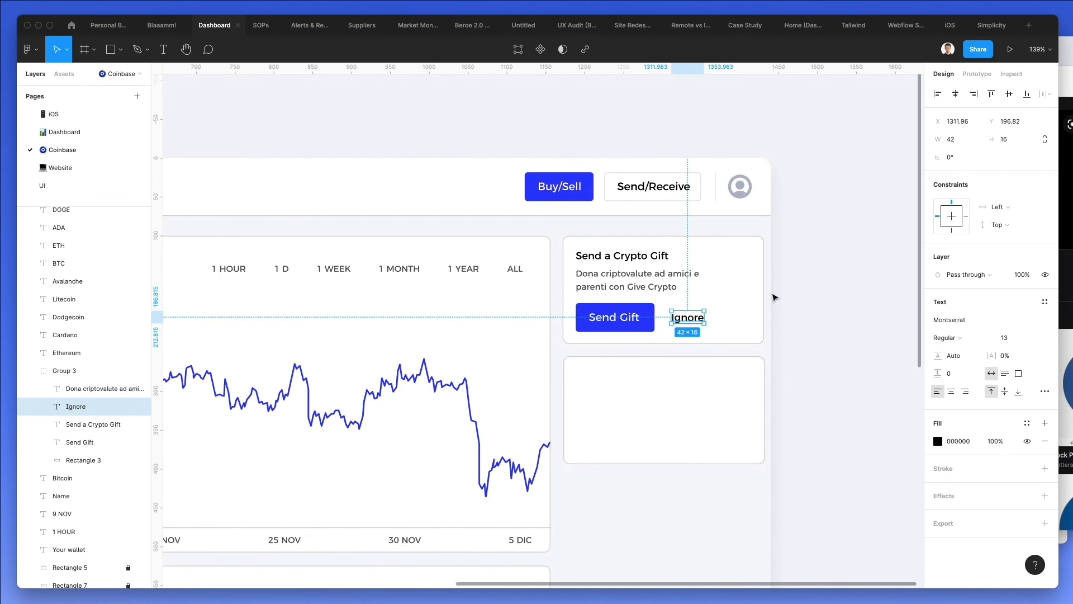
key(Right)
key(Right)
key(Right)
key(Right)
key(Right)
key(Right)
key(Right)
key(Right)
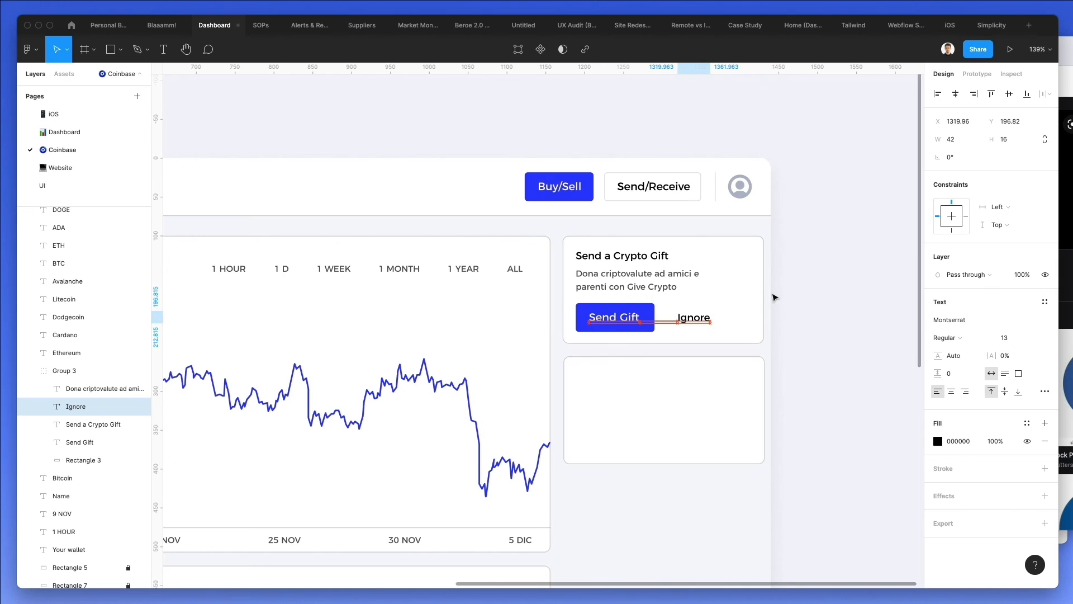
click(774, 292)
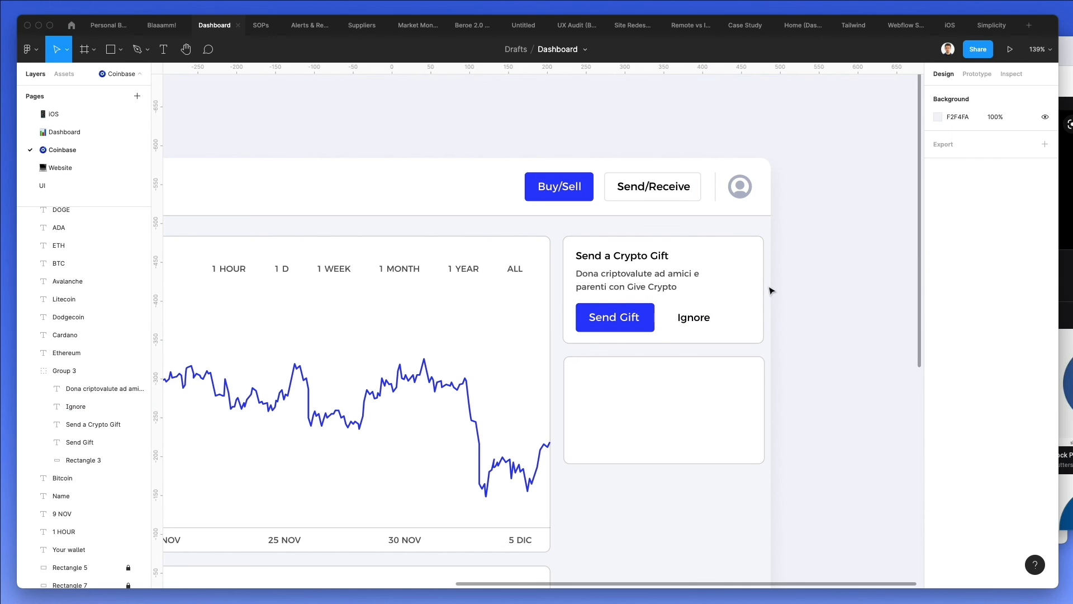
Duplicate the gift card's content group into the empty card below, aligned with the original's left edge.
scroll(753, 300, left, 1)
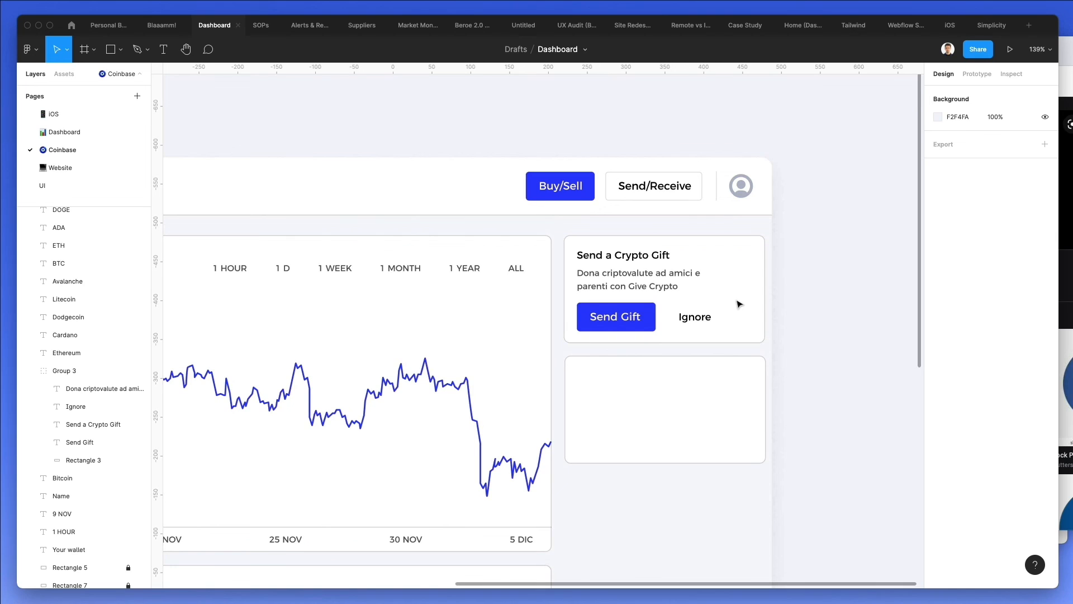
scroll(792, 290, down, 1)
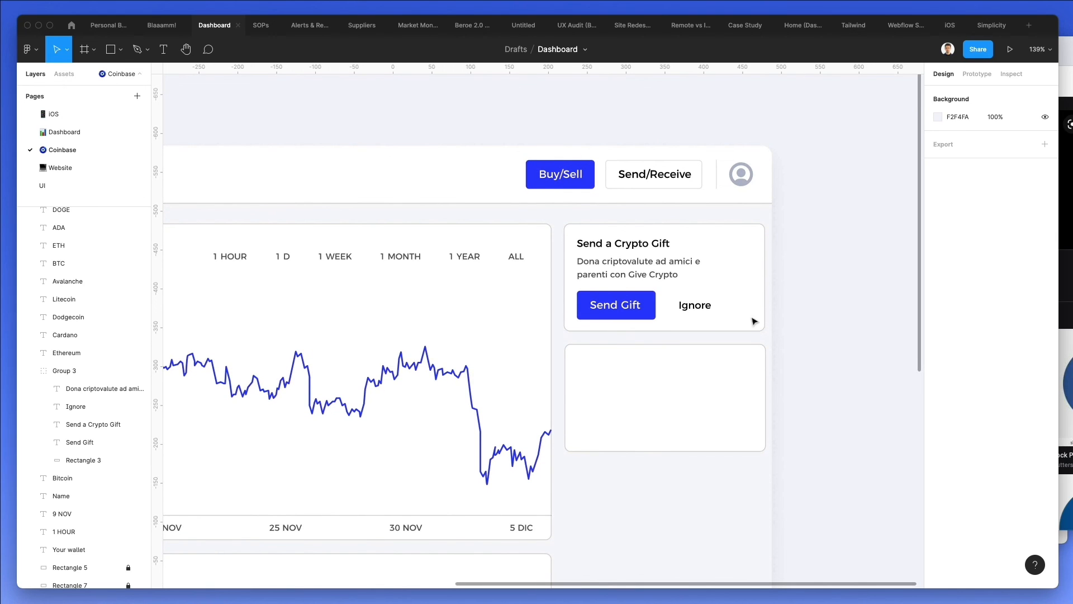
scroll(818, 224, down, 1)
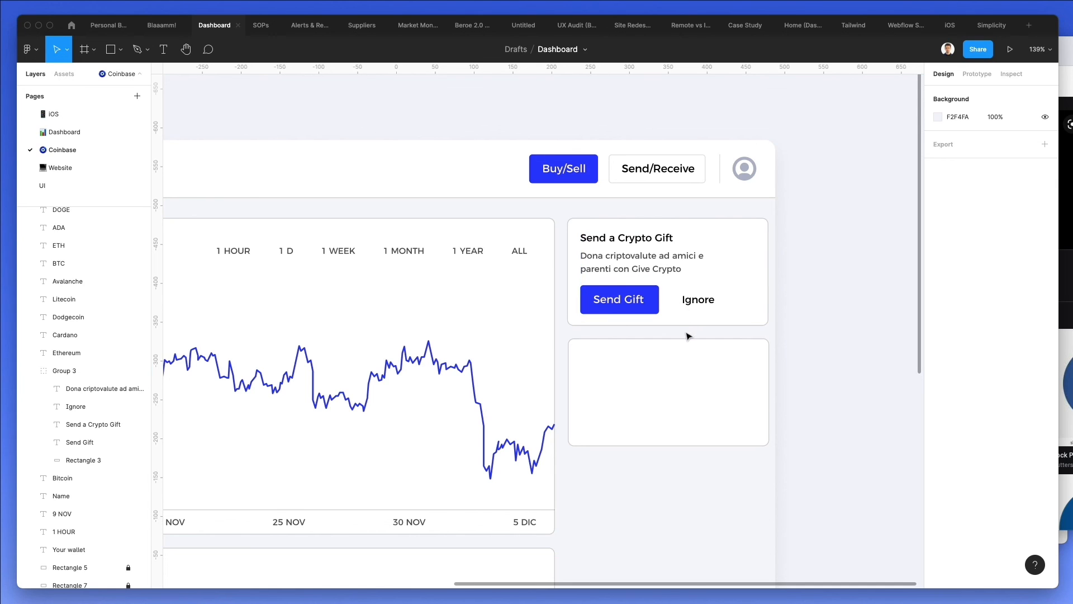
drag(656, 259, 664, 377)
key(Down)
key(Up)
key(Up)
key(Down)
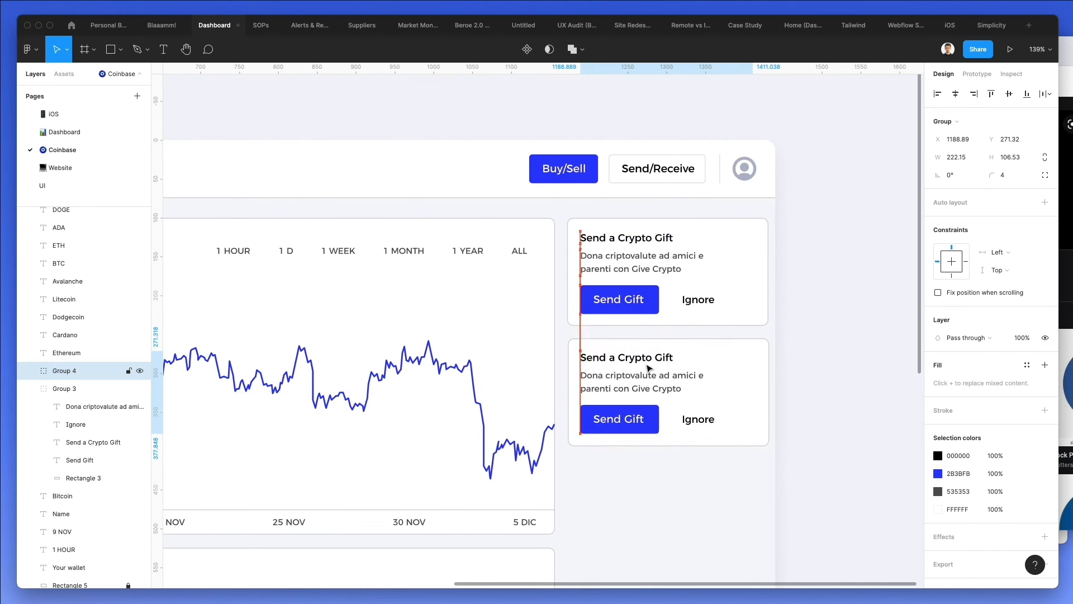
Change the heading of the lower card to "Learn & Gain".
double_click(648, 358)
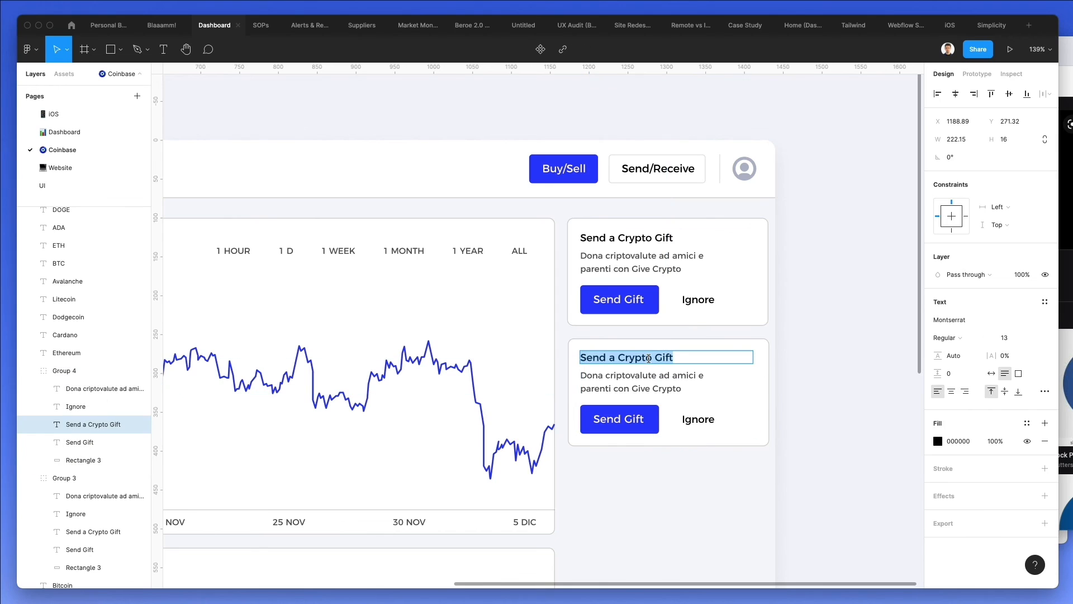
text(Learn)
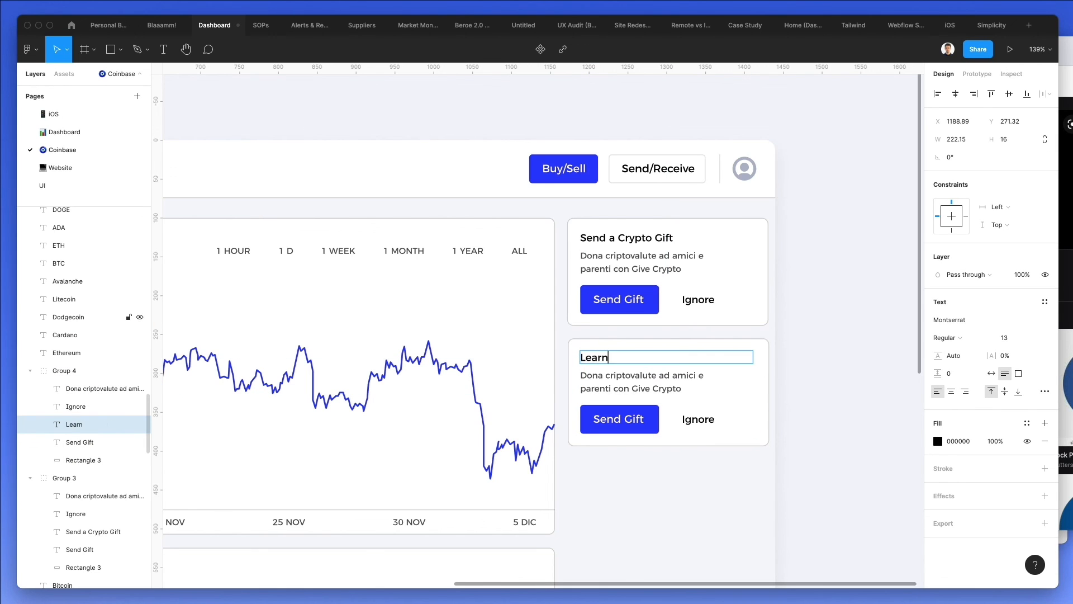
text( & Gain)
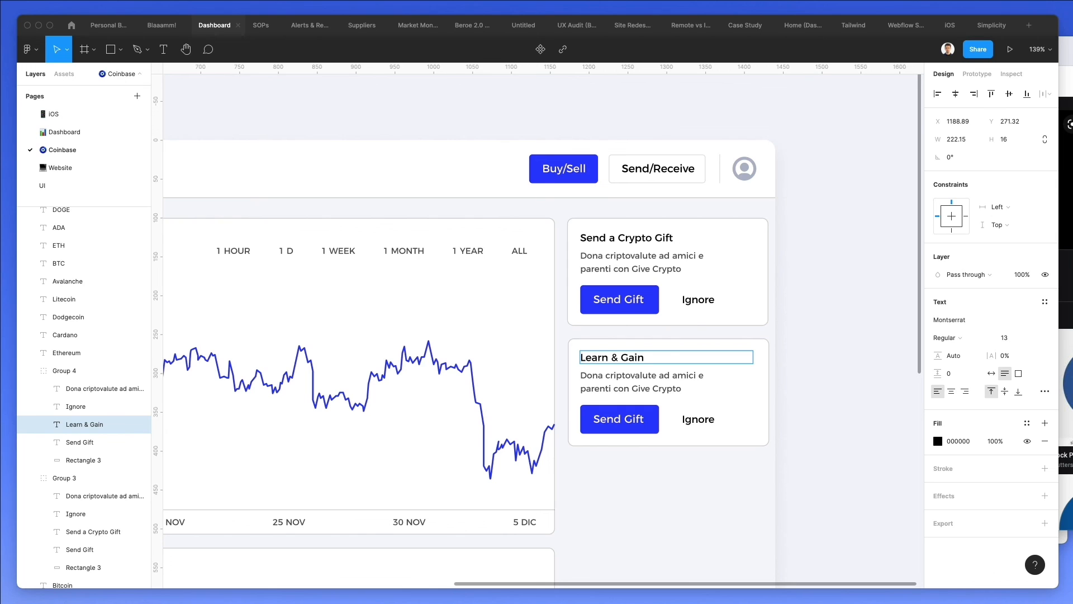
Delete the Send Gift label and its blue button rectangle from the lower card.
click(642, 416)
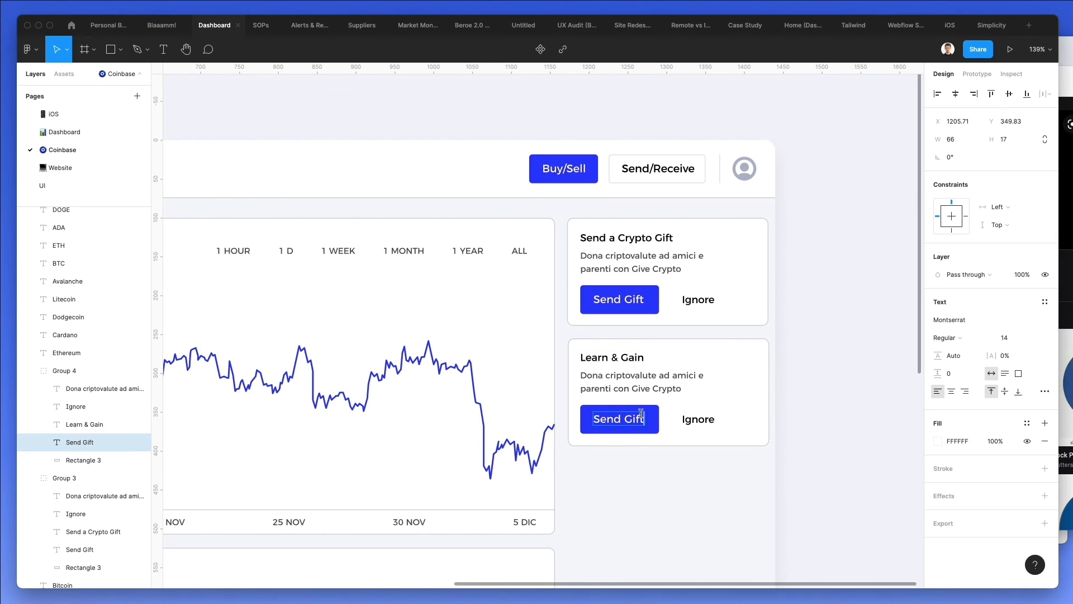
click(651, 441)
click(648, 460)
click(643, 439)
click(629, 422)
key(Delete)
click(638, 413)
key(Delete)
Align the lower card's "Ignore" text with the left edge of the description and change it to "Earn 4 USD".
click(693, 419)
drag(692, 419, 600, 426)
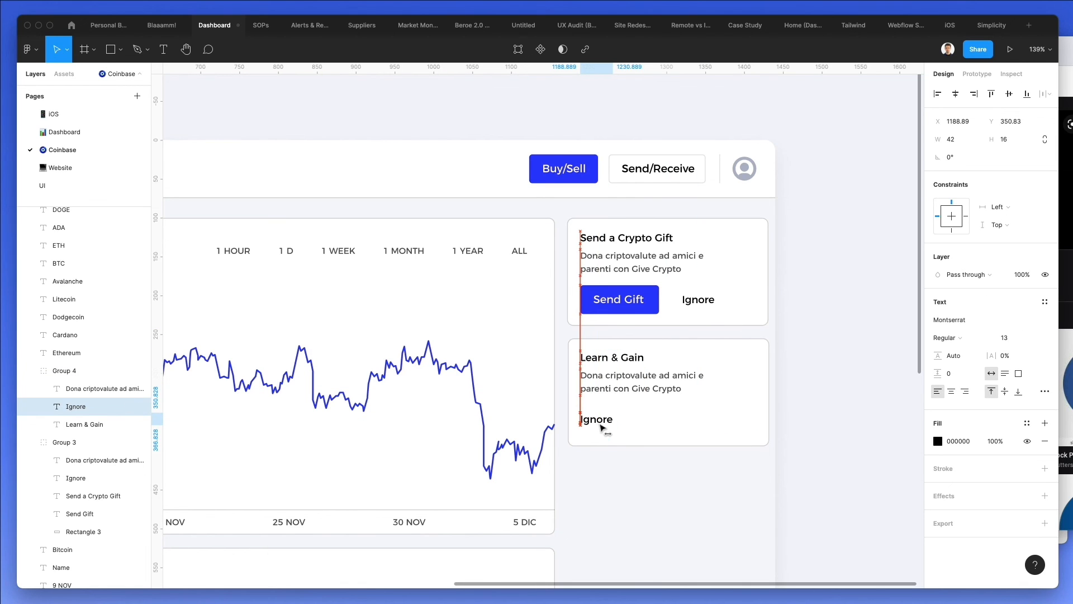
double_click(599, 423)
text(Earn 4 USD)
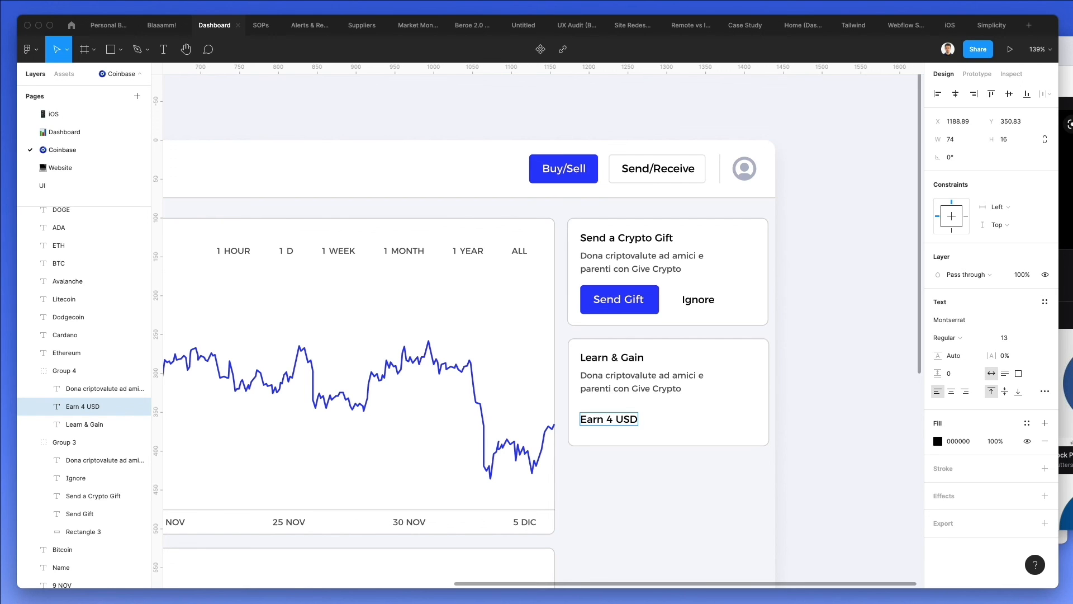
Recolour the "Earn 4 USD" text with the blue 2B3BFB sampled from the Send Gift button and deselect it.
key(super+a)
key(ctrl+c)
click(651, 302)
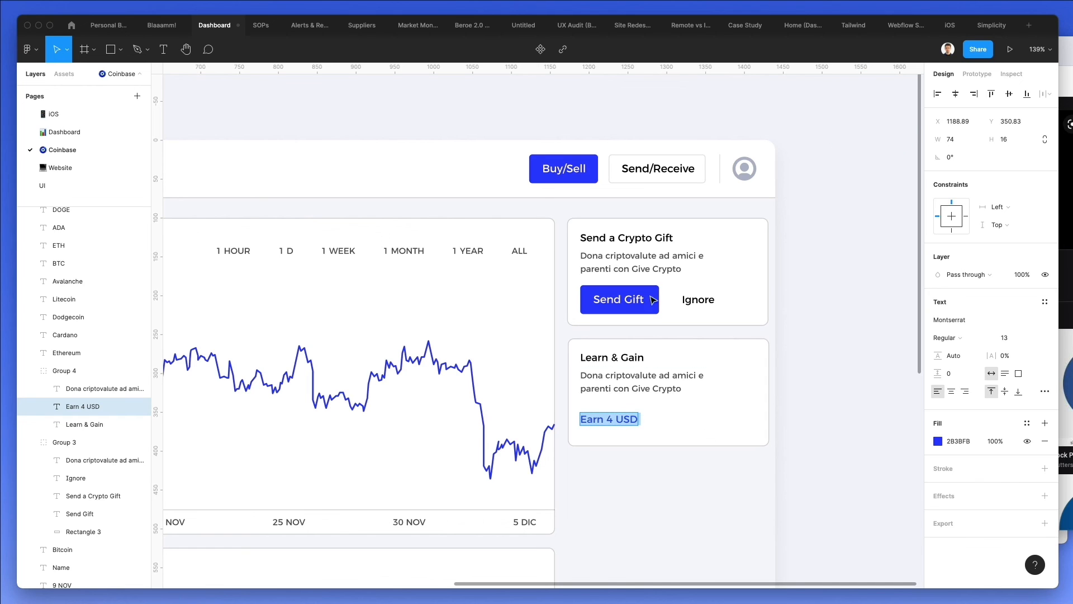
click(732, 454)
Replace the lower card's description with the copied Lorem Ipsum passage starting "There are many variations of passages".
click(647, 393)
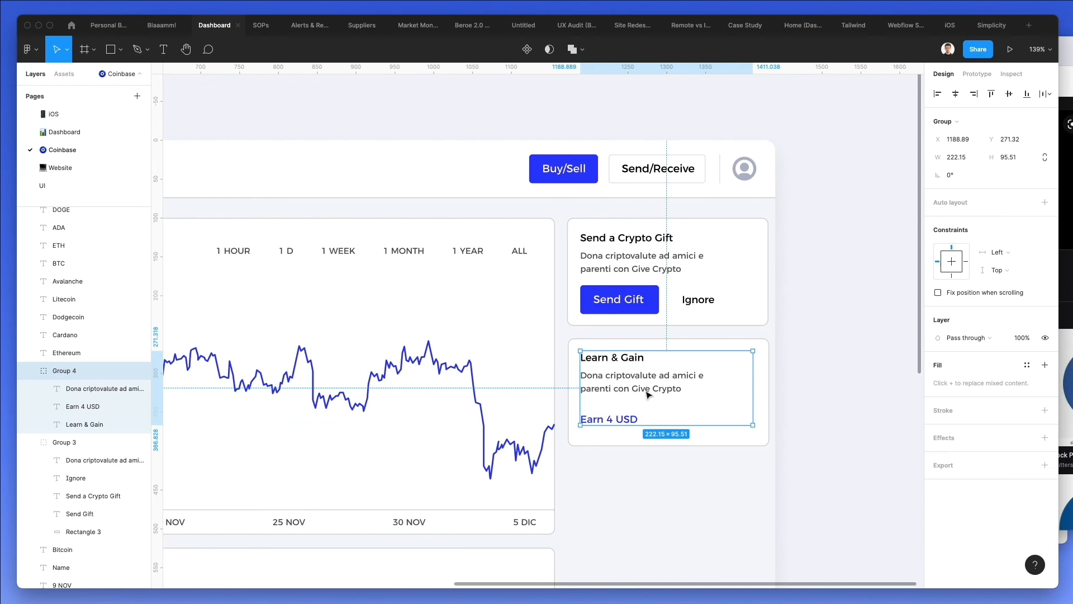
click(617, 362)
click(632, 387)
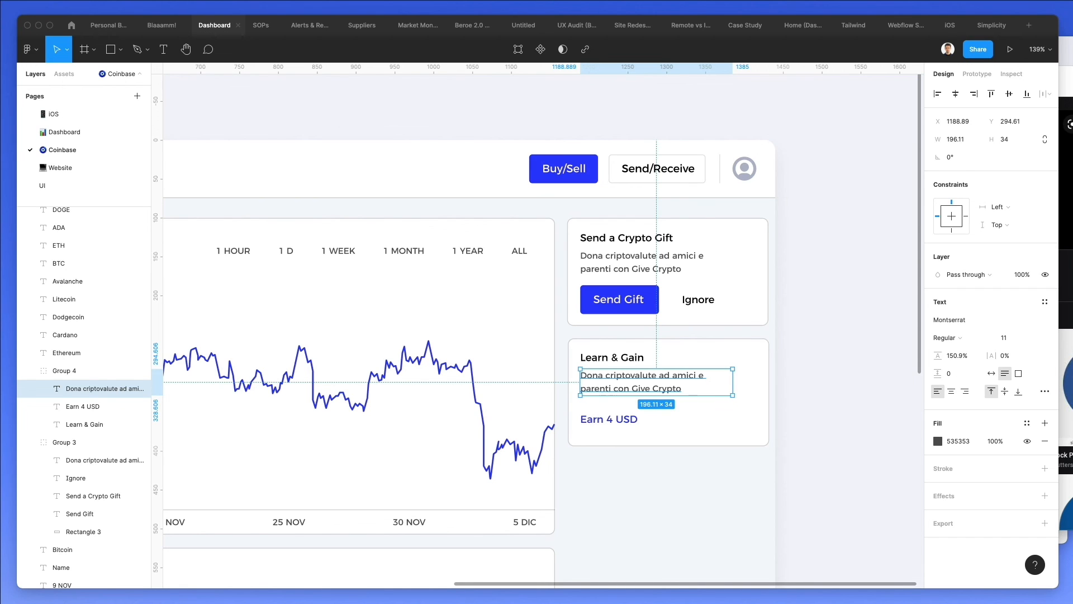
double_click(669, 386)
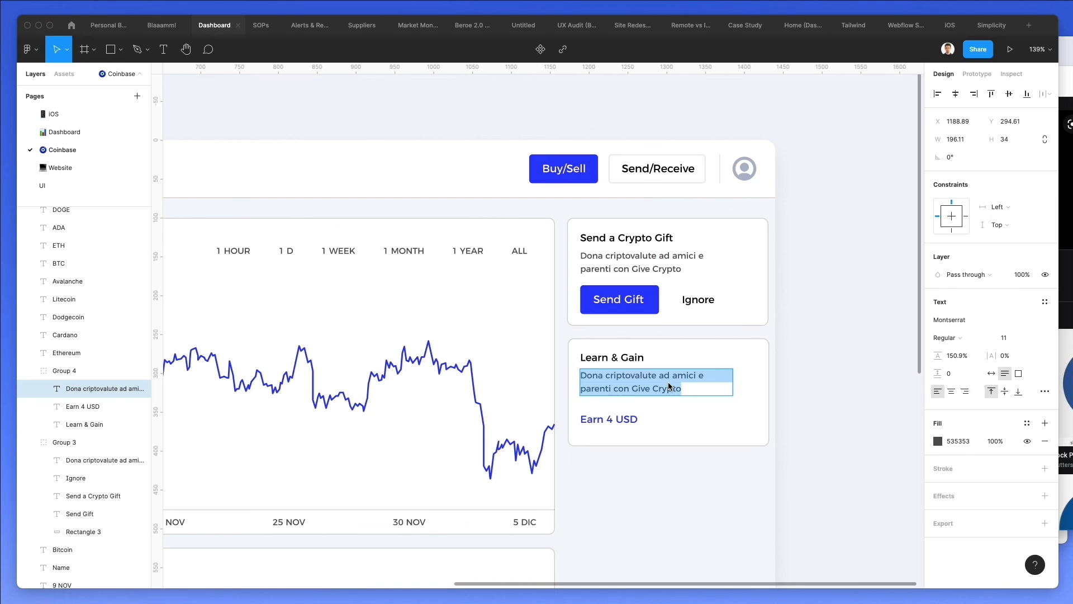
click(672, 378)
key(super+a)
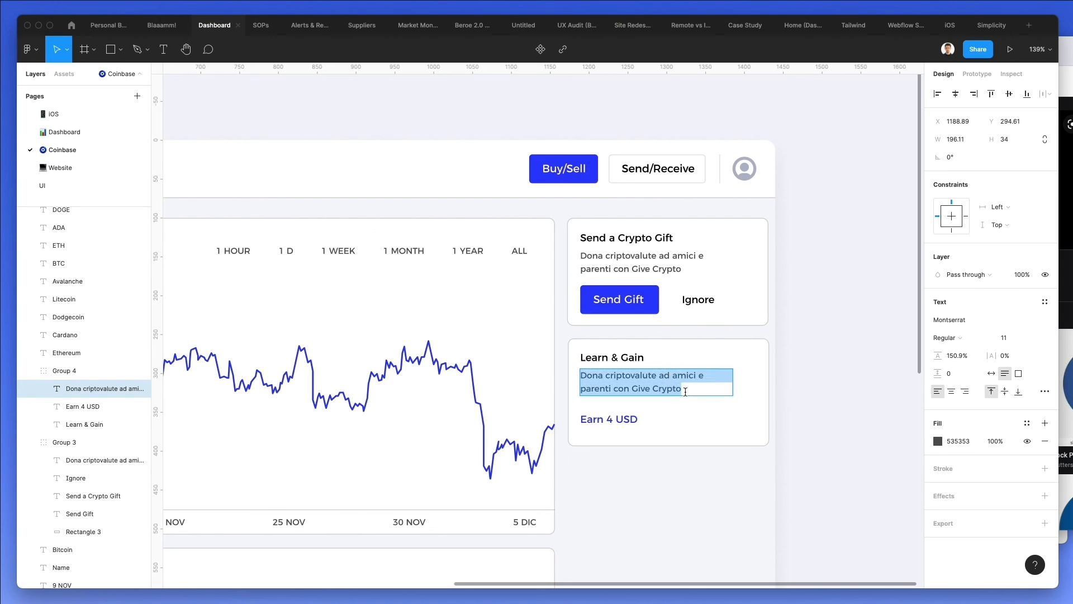
key(BackSpace)
key(super+v)
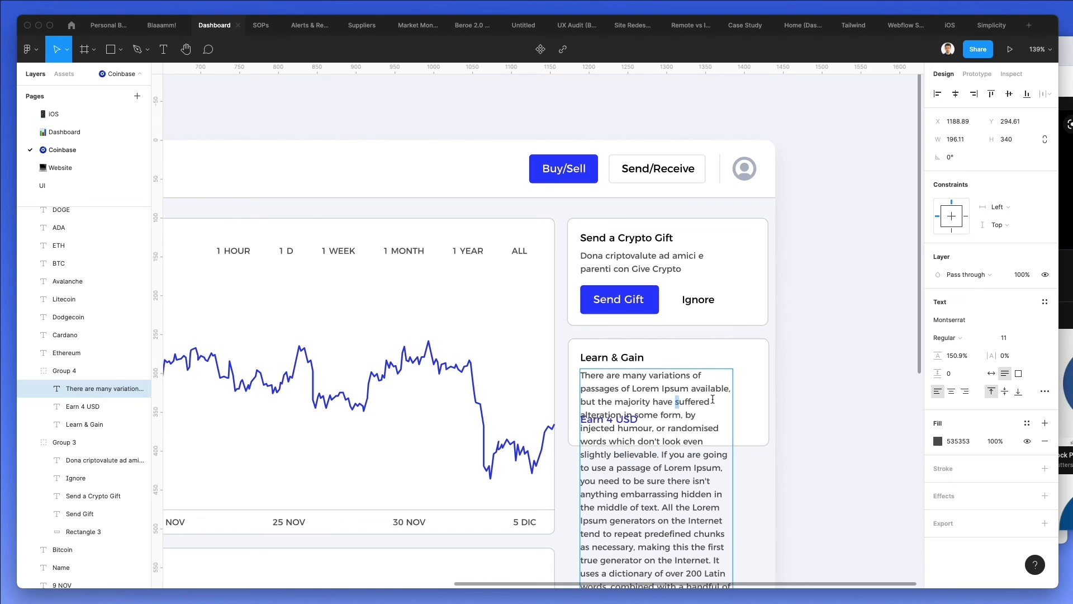
Trim the pasted passage so it ends after "but the majority have suffered." and deselect it.
drag(710, 402, 659, 584)
key(BackSpace)
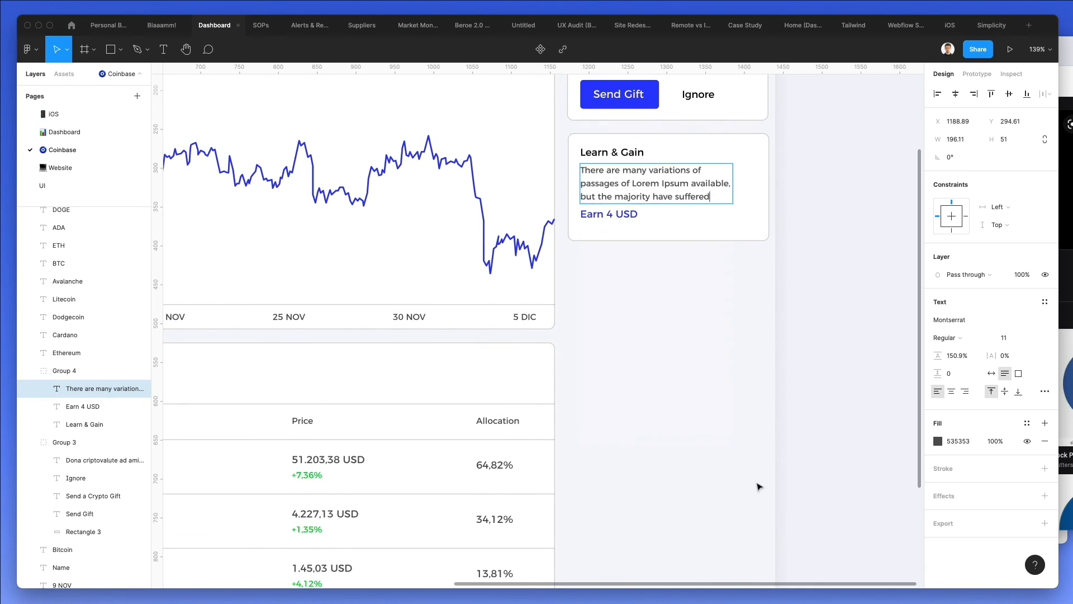
click(714, 300)
Move the "Earn 4 USD" text down 4 px below the description and deselect it.
scroll(609, 276, up, 2)
click(612, 262)
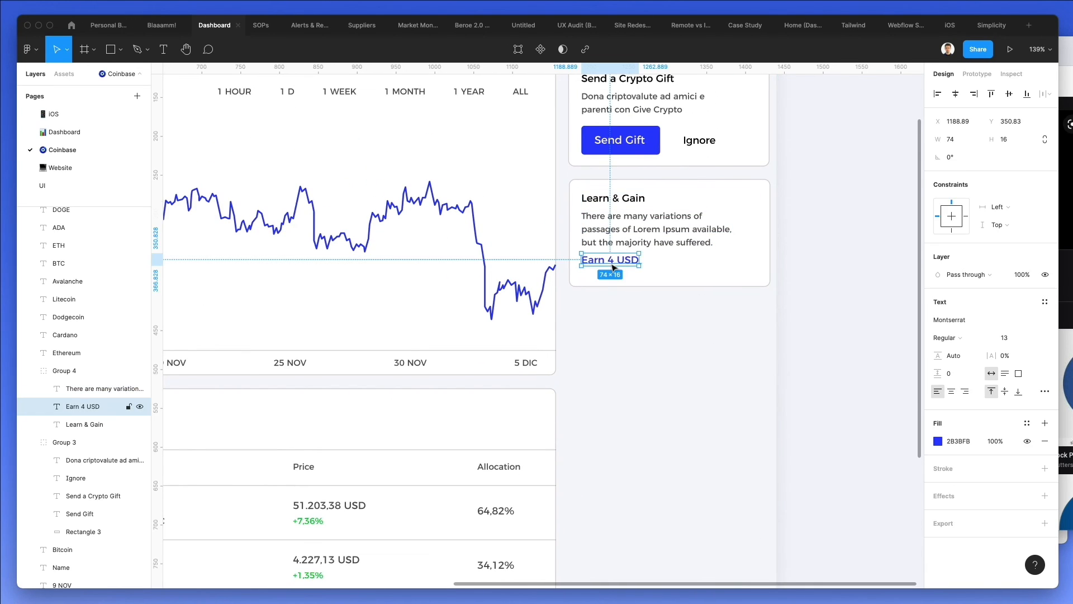
key(Down)
key(Down)
key(Down)
key(Down)
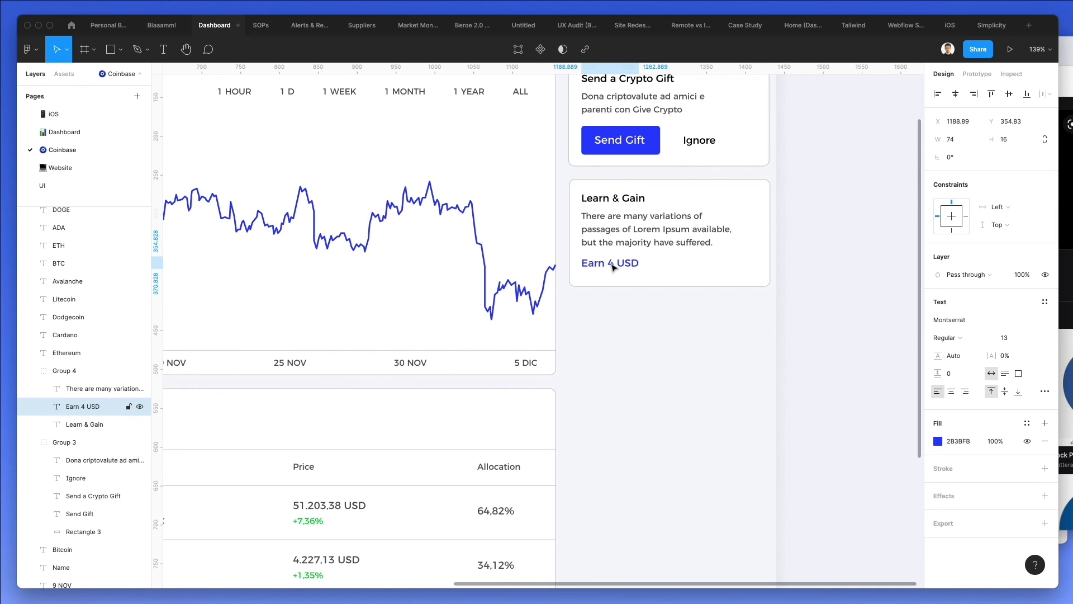
scroll(676, 304, up, 1)
click(678, 304)
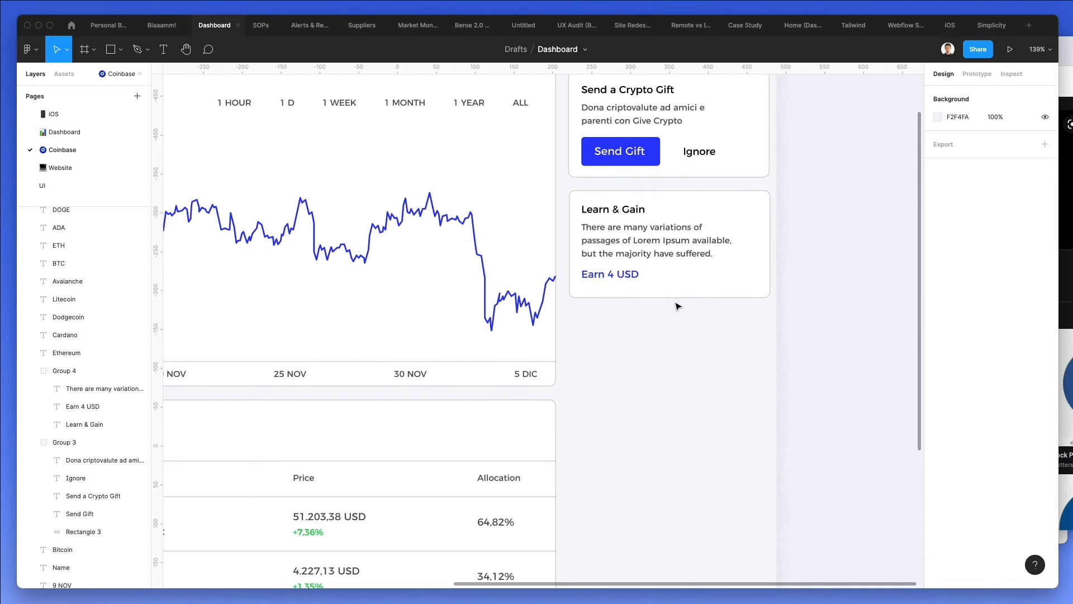
Nudge the Learn & Gain description down 2 px in total and the "Earn 4 USD" text down 3 px.
click(639, 256)
key(Down)
click(617, 275)
key(Down)
key(Down)
key(Down)
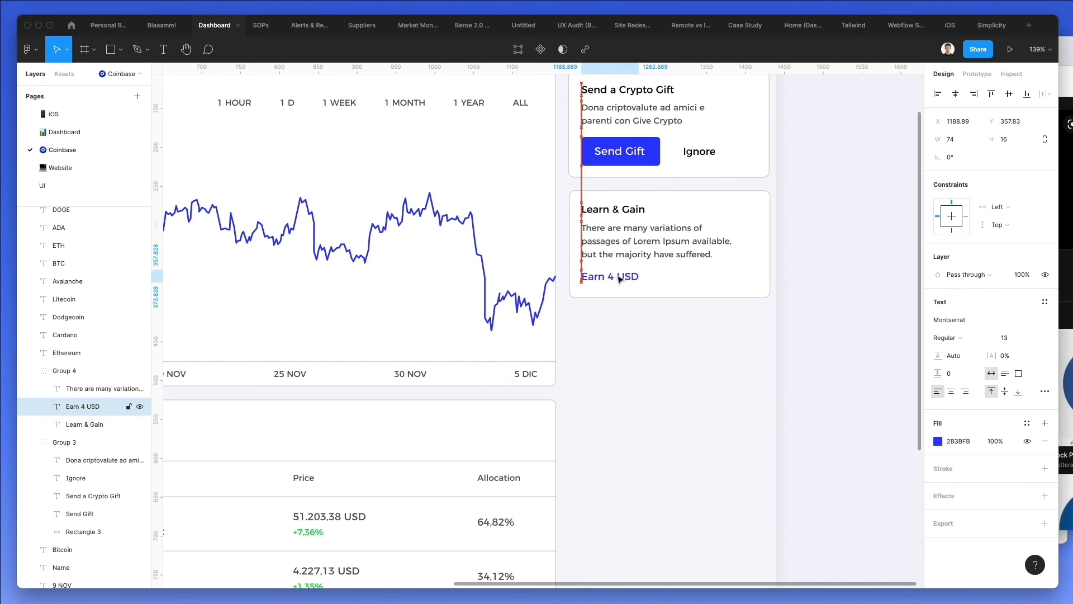
click(620, 226)
key(Down)
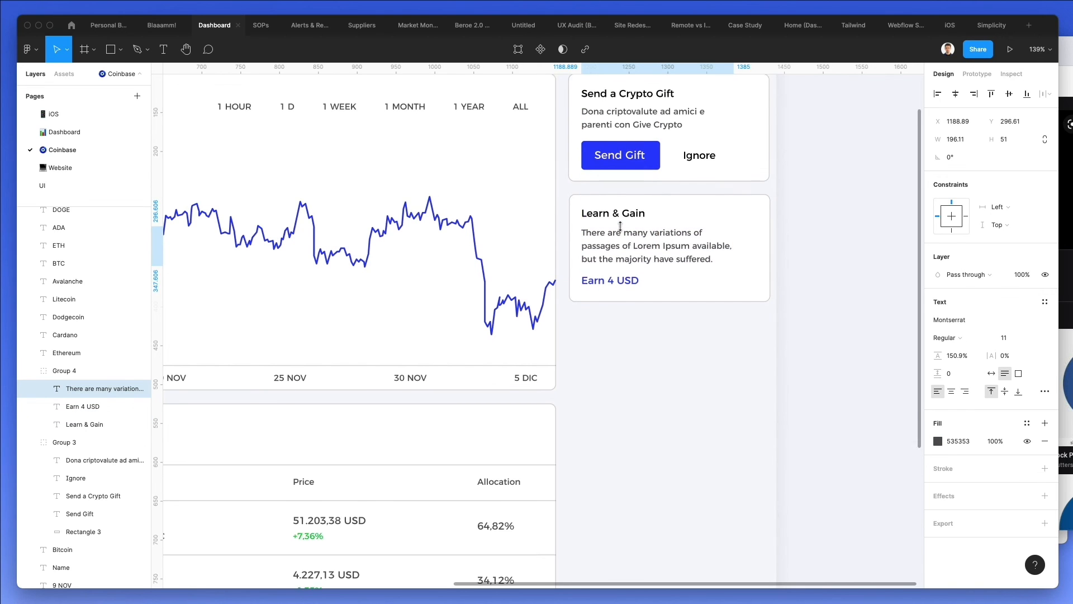
scroll(692, 223, up, 3)
Move the whole Learn & Gain text group 2 px down and 1 px right inside its card.
click(692, 221)
scroll(691, 225, down, 1)
drag(589, 228, 651, 283)
key(Down)
key(Down)
key(Right)
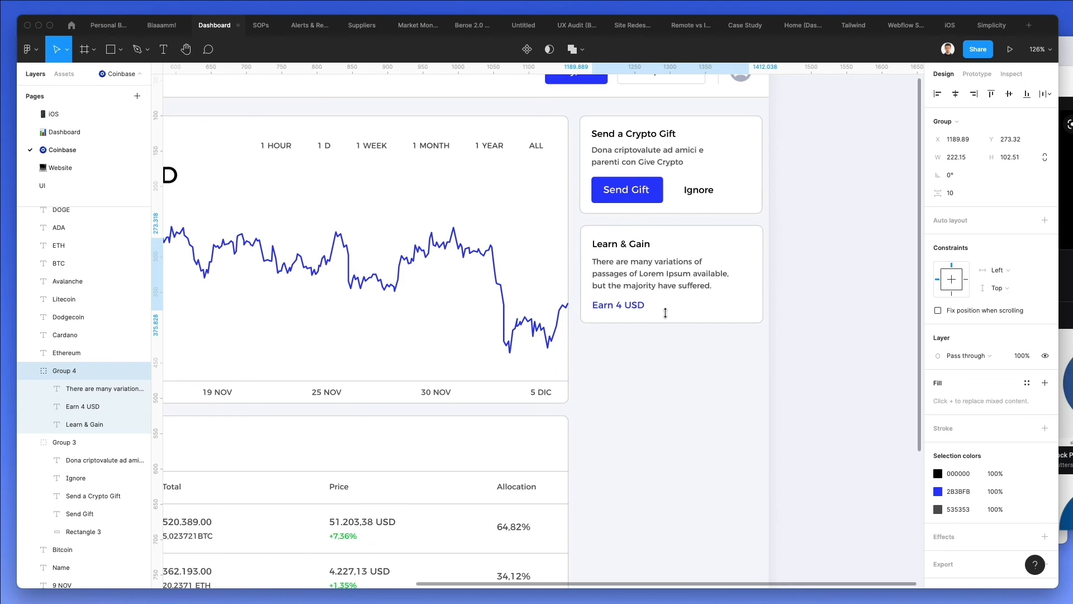
Move the Send a Crypto Gift and Learn & Gain groups together 7 px right and 1 px up, and deselect them.
shift+click(601, 150)
key(Right)
key(Right)
key(Right)
key(Right)
key(Right)
key(Right)
key(Right)
key(Up)
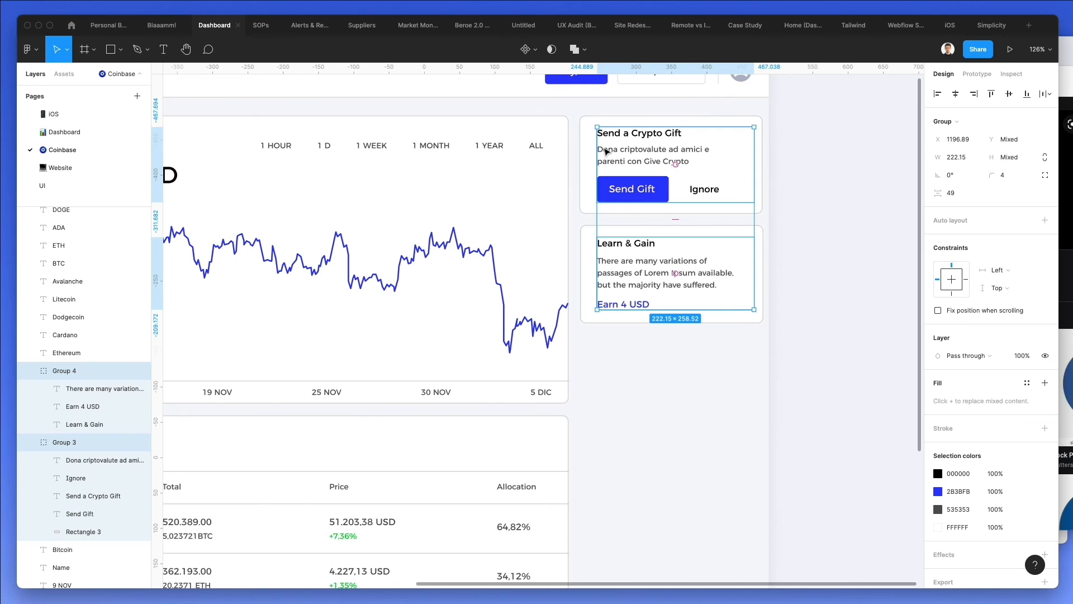
click(768, 225)
Hide the editor interface and enlarge the window to fill the screen around the dashboard frame.
scroll(768, 224, down, 5)
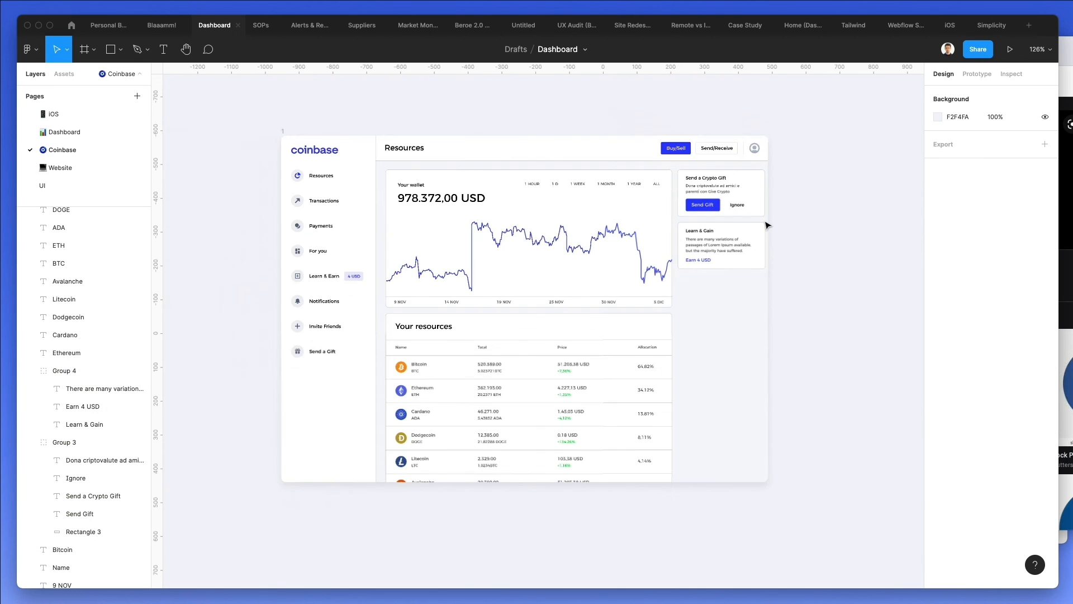
scroll(750, 228, up, 2)
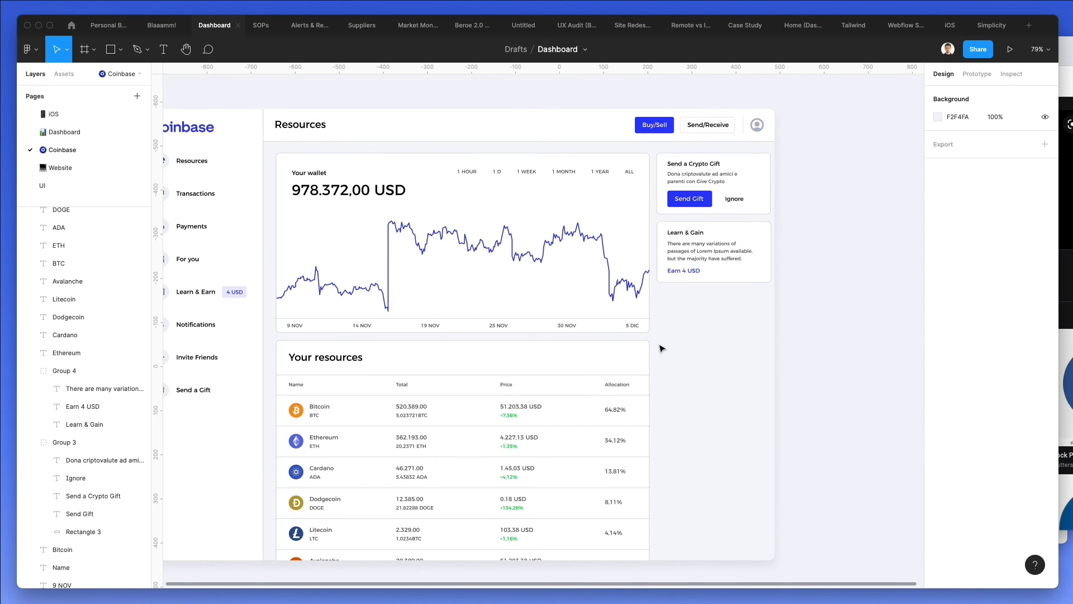
scroll(714, 350, left, 4)
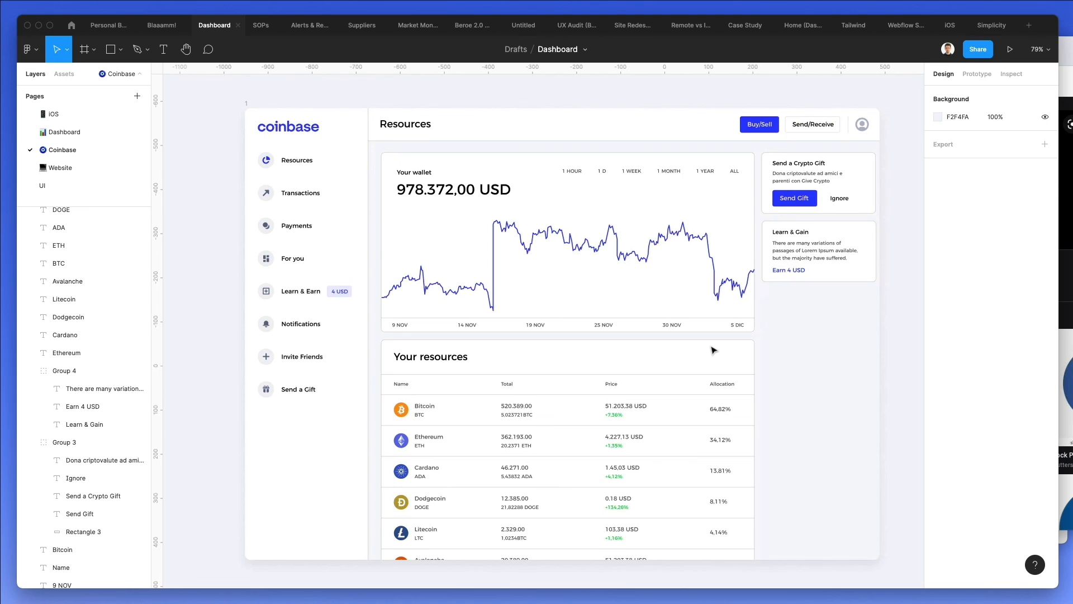
key(super+backslash)
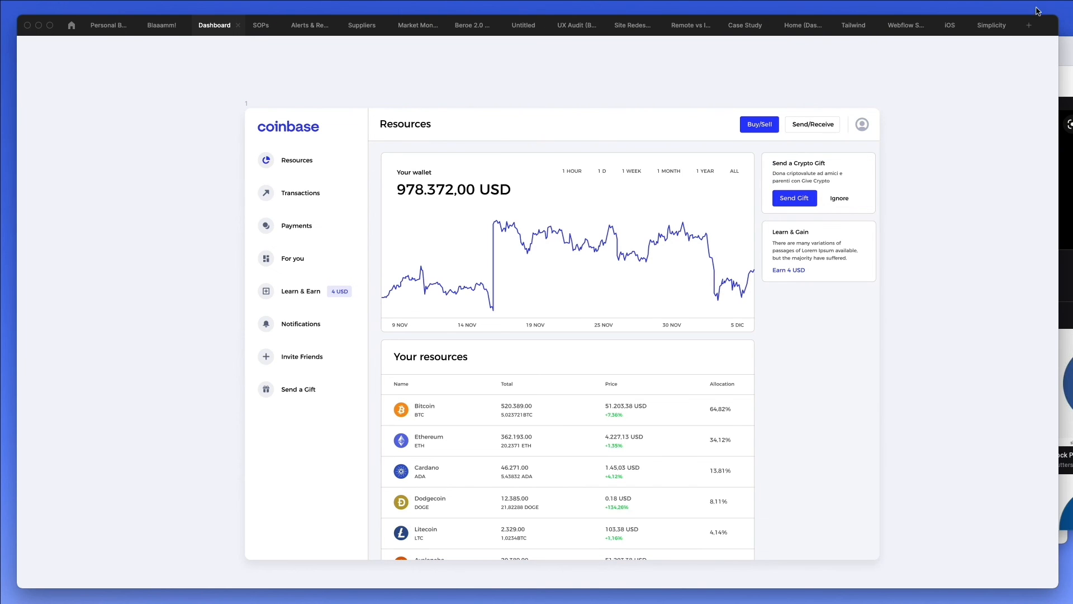
drag(1057, 15, 1072, 0)
scroll(621, 205, left, 2)
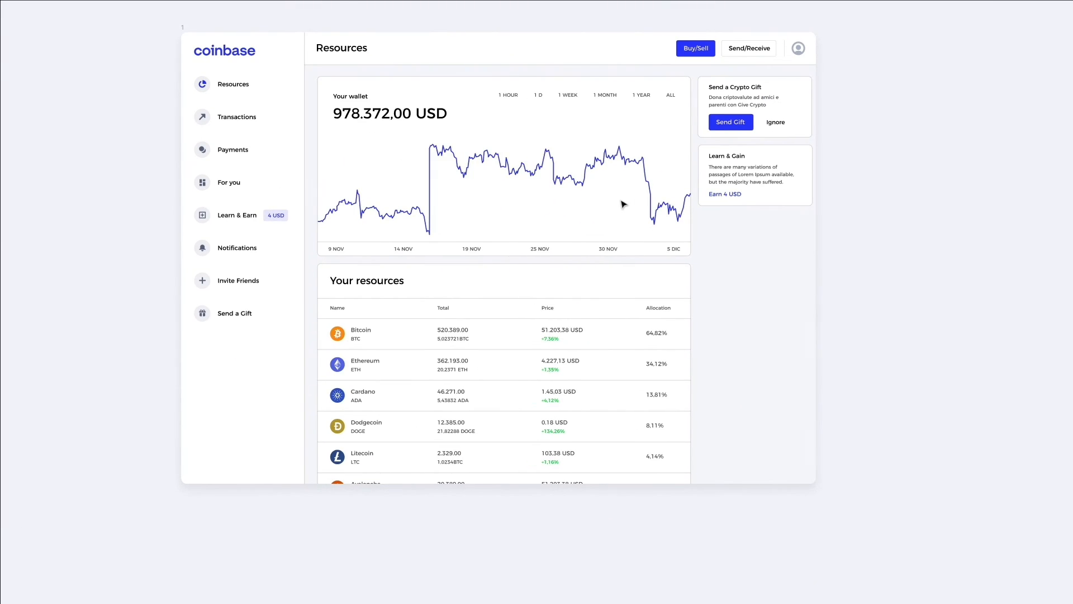
Examine the complete dashboard frame, including the sidebar, wallet chart, resources table and side cards.
scroll(590, 273, up, 1)
scroll(590, 273, left, 3)
scroll(590, 273, up, 2)
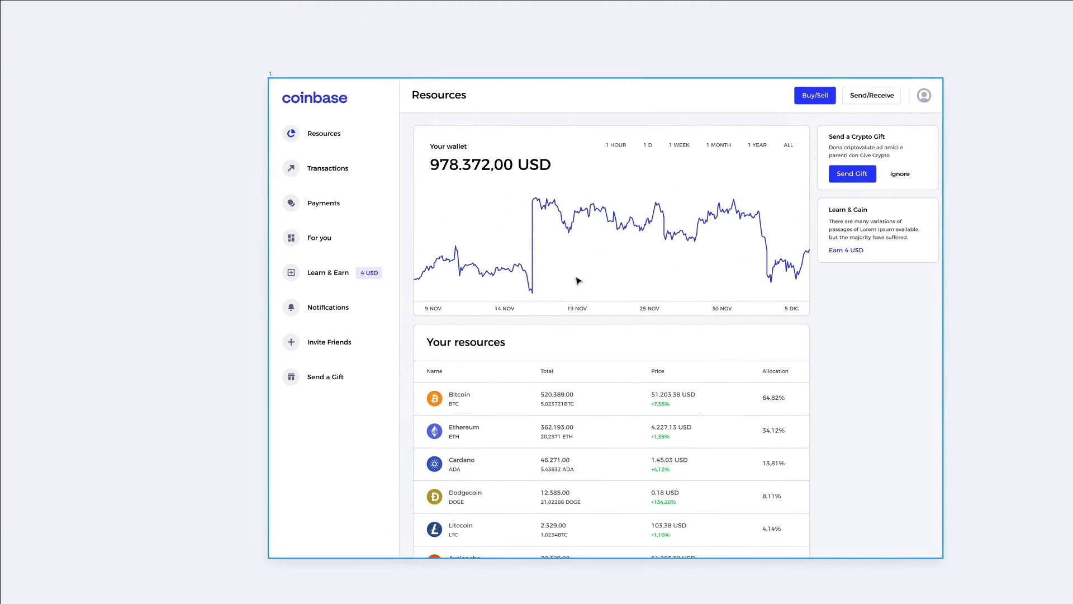
scroll(578, 281, down, 2)
scroll(578, 280, right, 1)
scroll(579, 280, up, 1)
scroll(578, 281, up, 1)
scroll(578, 281, right, 2)
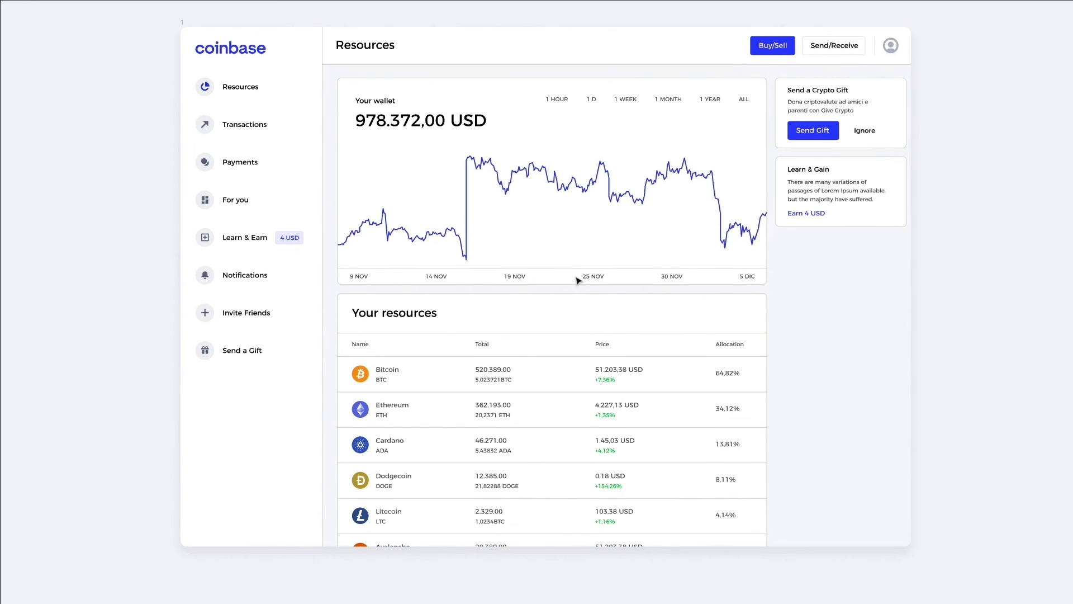
scroll(578, 282, up, 2)
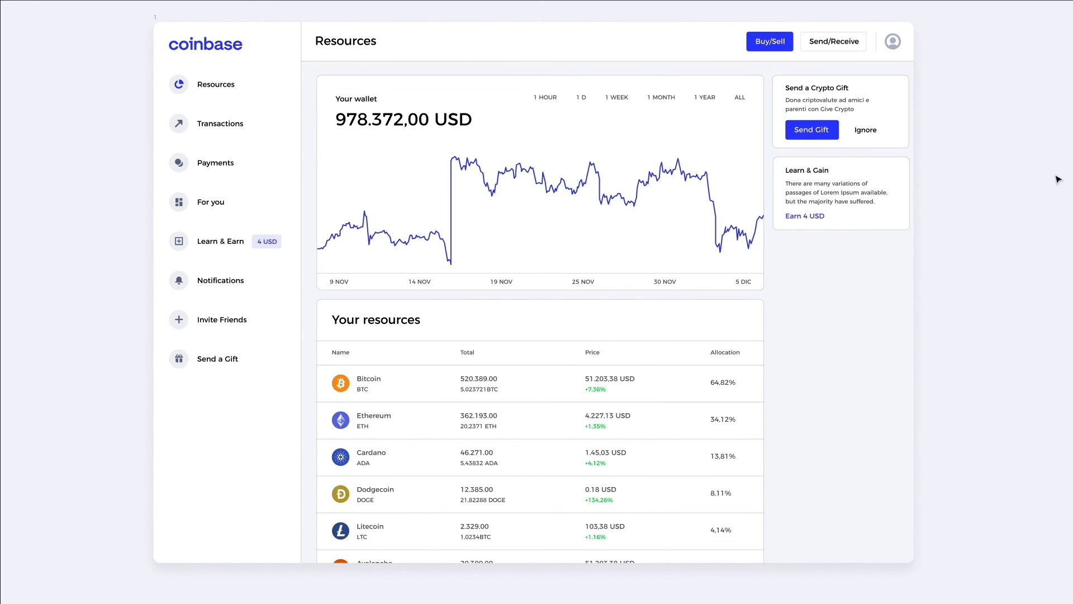
scroll(995, 192, left, 1)
scroll(995, 192, up, 1)
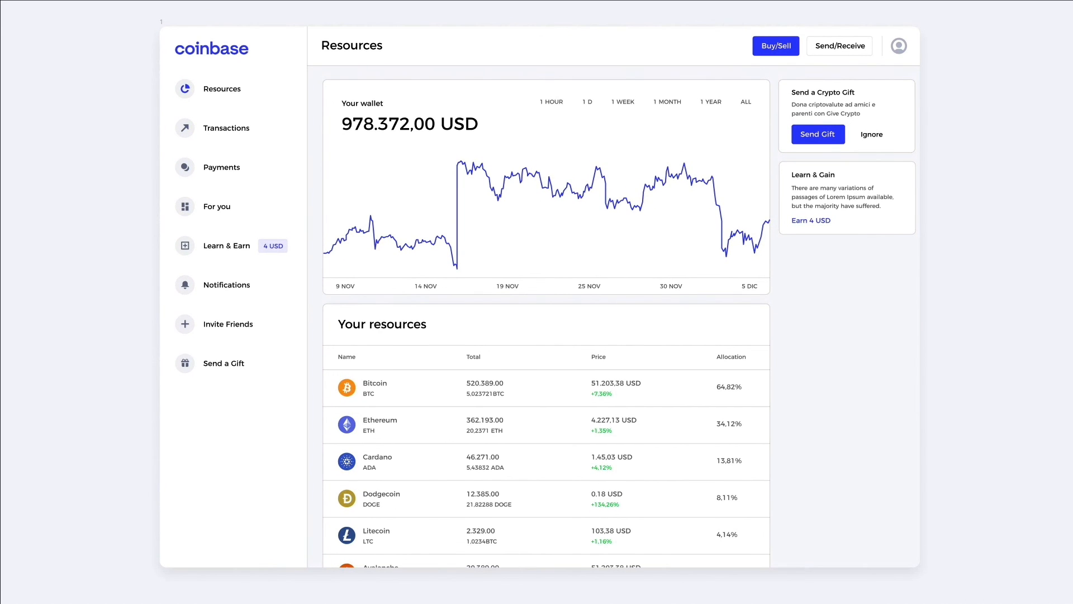
scroll(992, 196, up, 3)
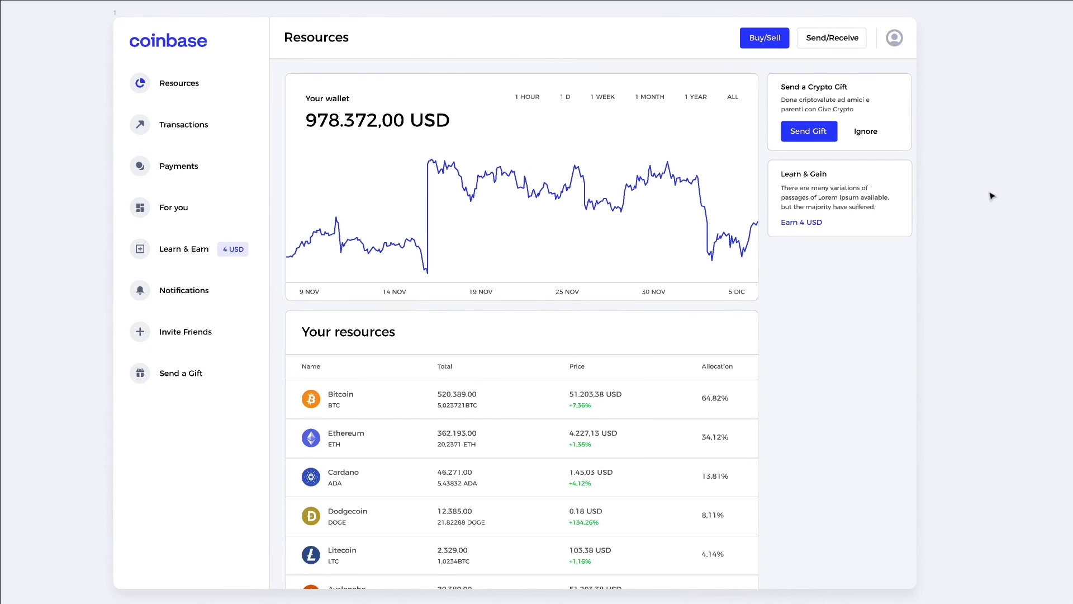
scroll(993, 195, left, 1)
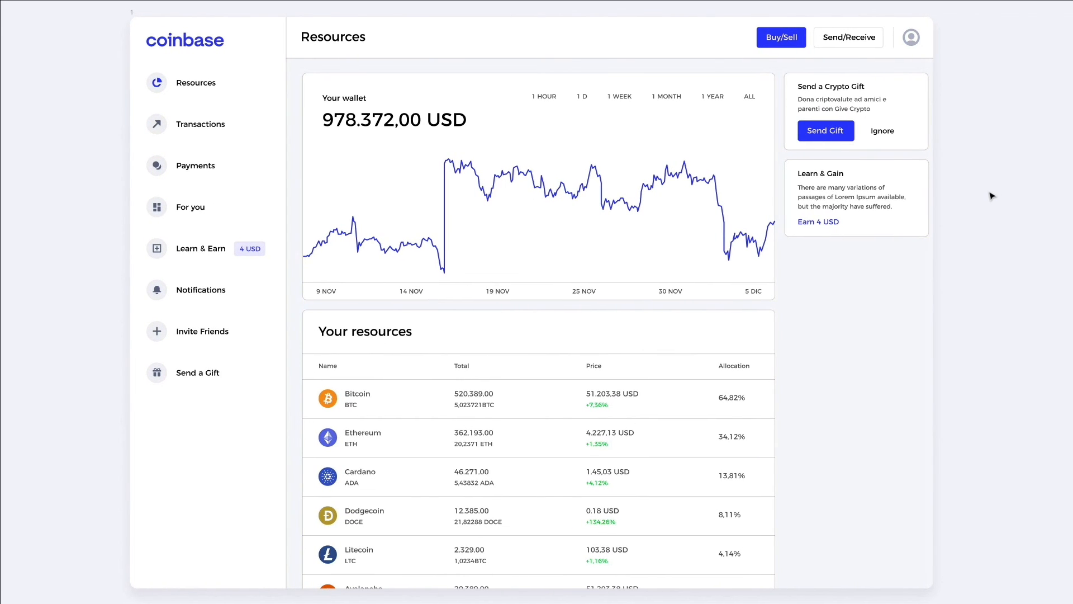